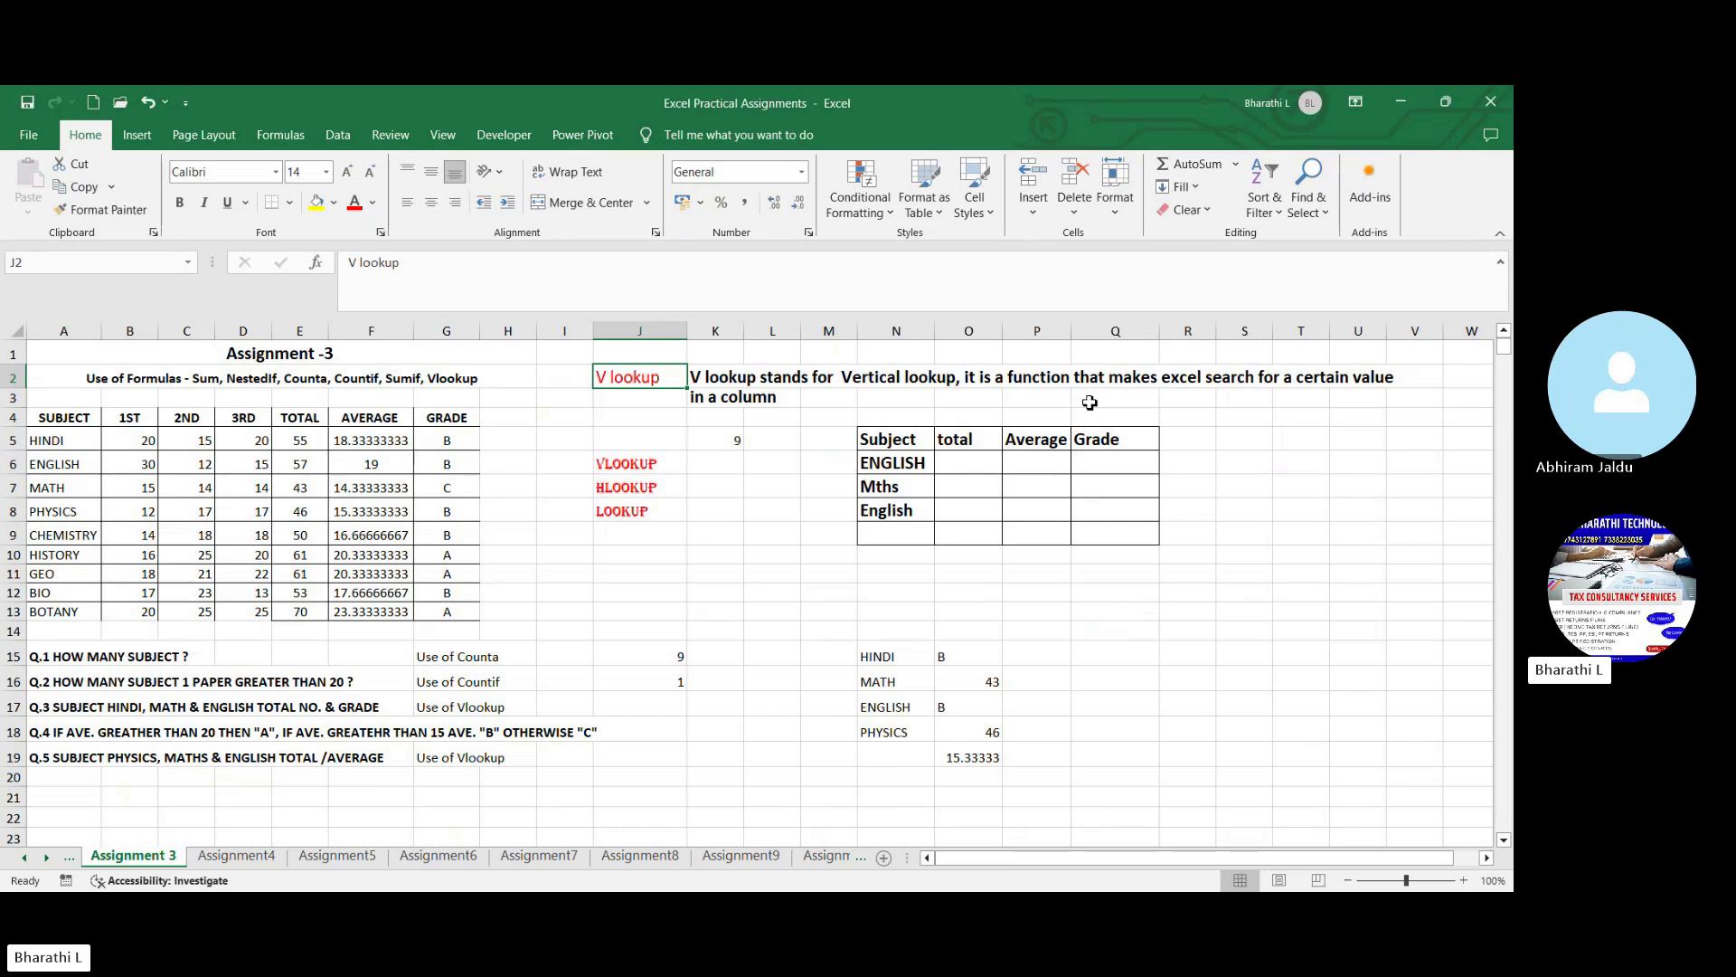
# - Fill the marks table's header row A4:G4 with yellow and make its data rows A5:G13 bold
pyautogui.click(719, 652)
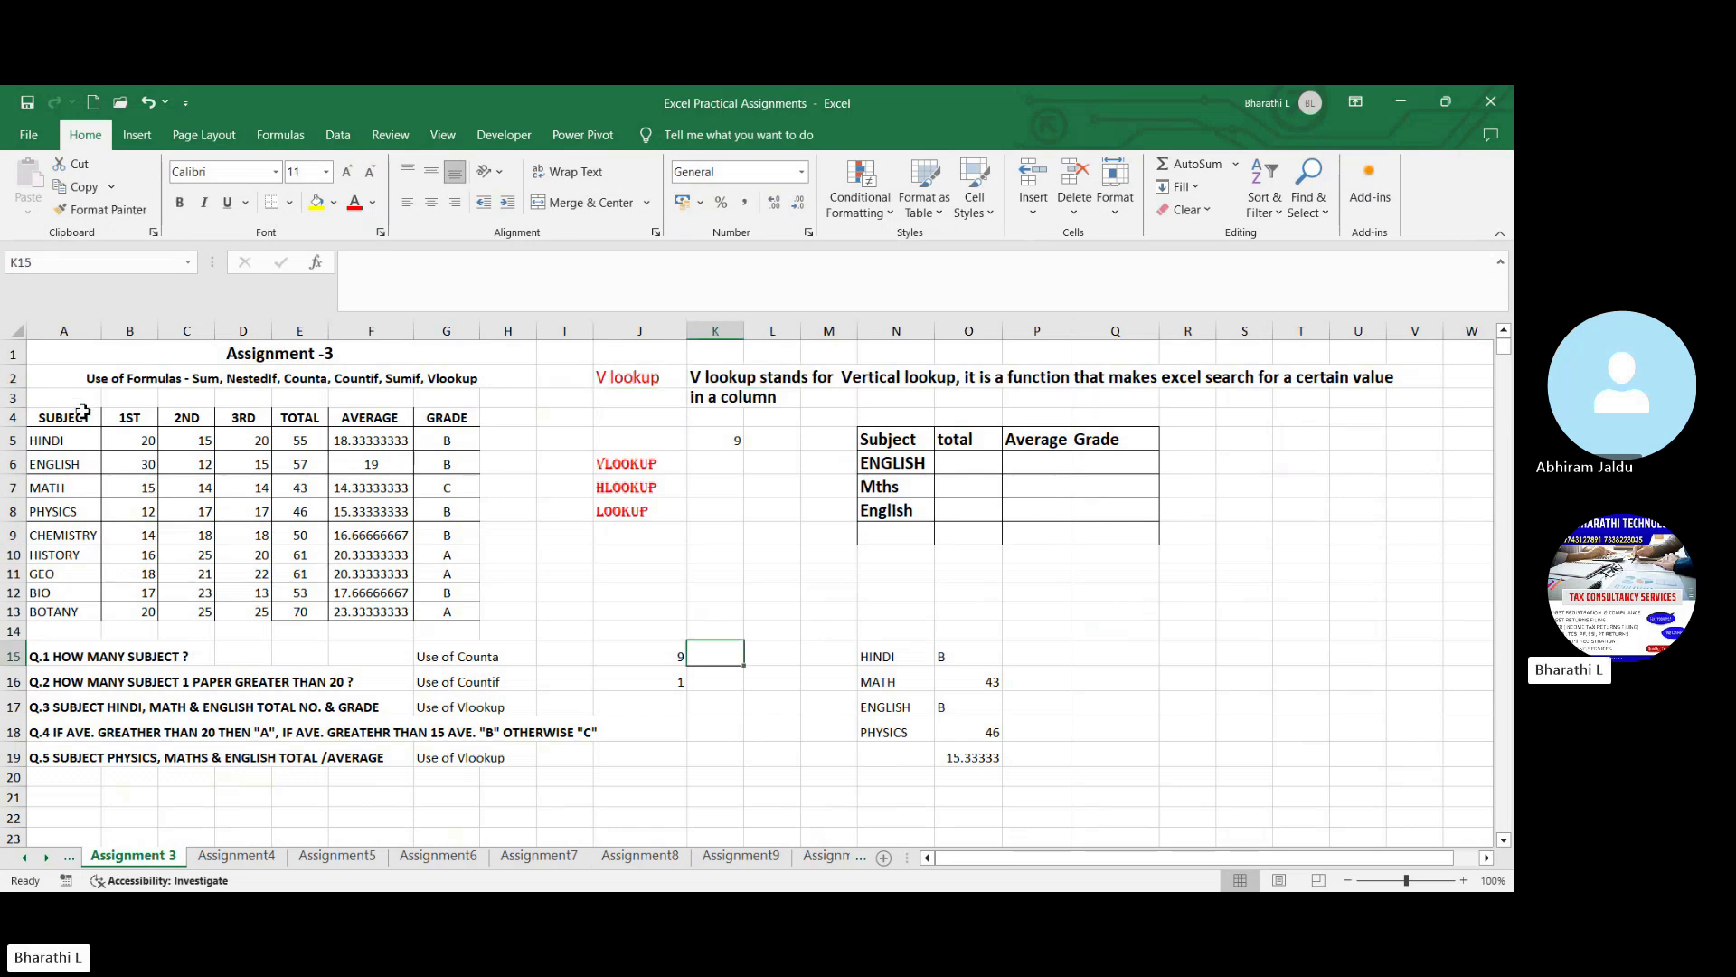
pyautogui.moveTo(82, 400); pyautogui.dragTo(128, 508)
pyautogui.click(1465, 880)
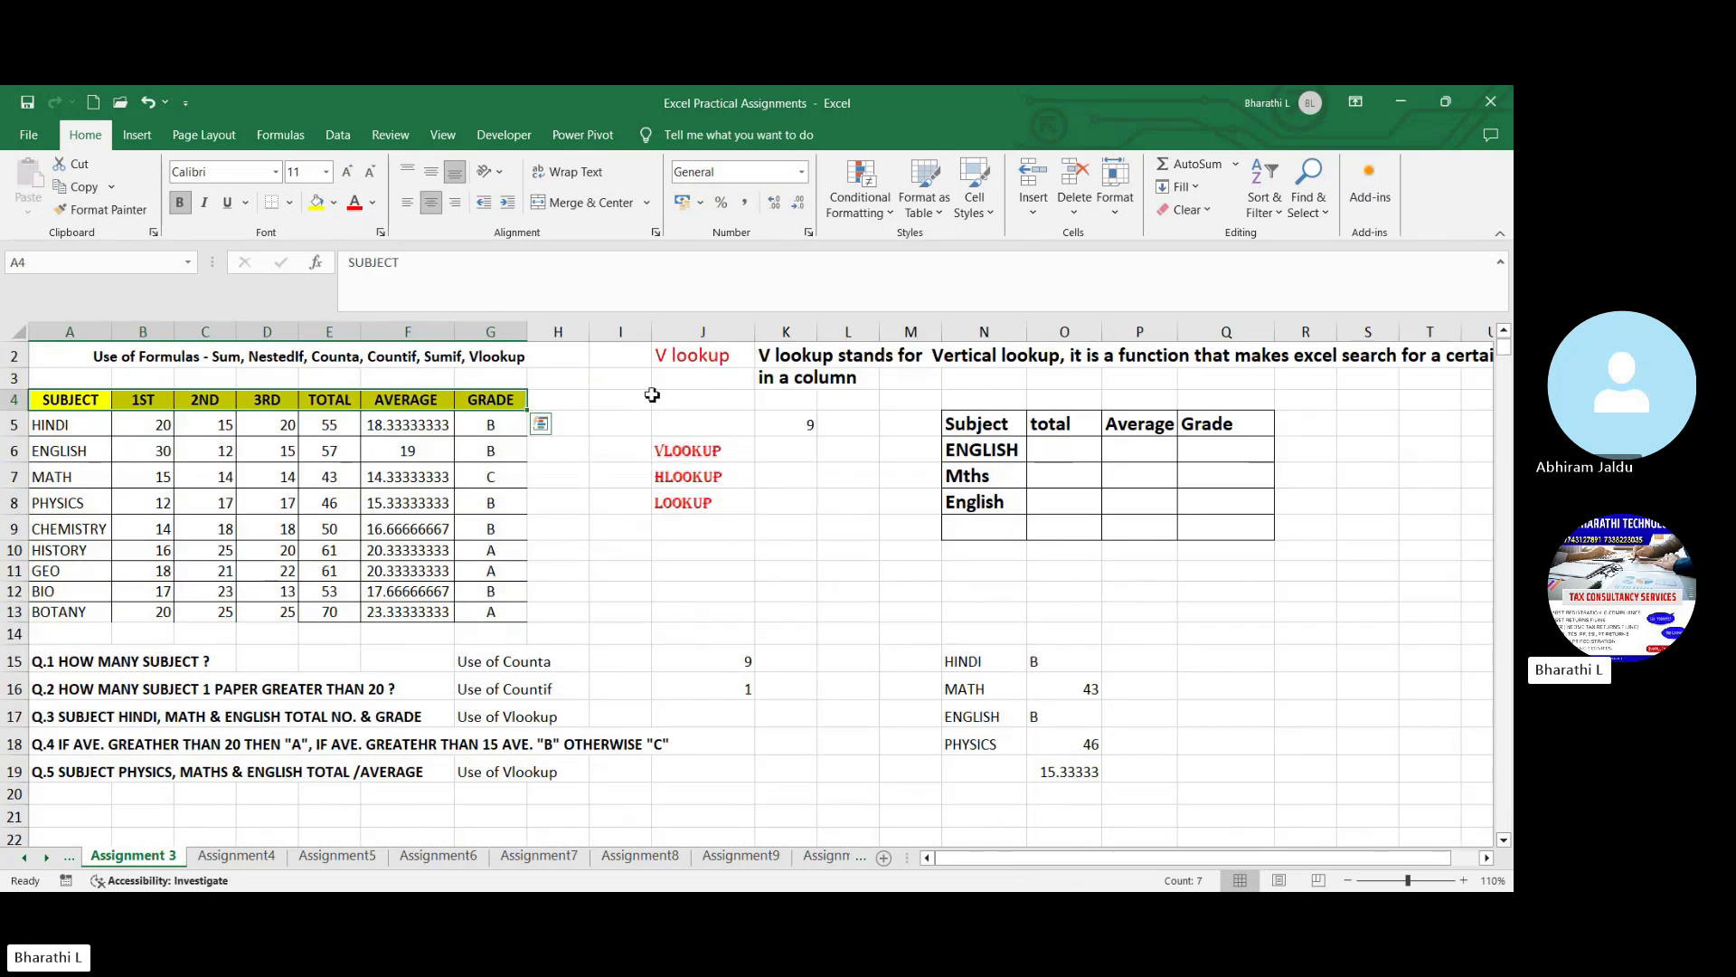
pyautogui.click(644, 399)
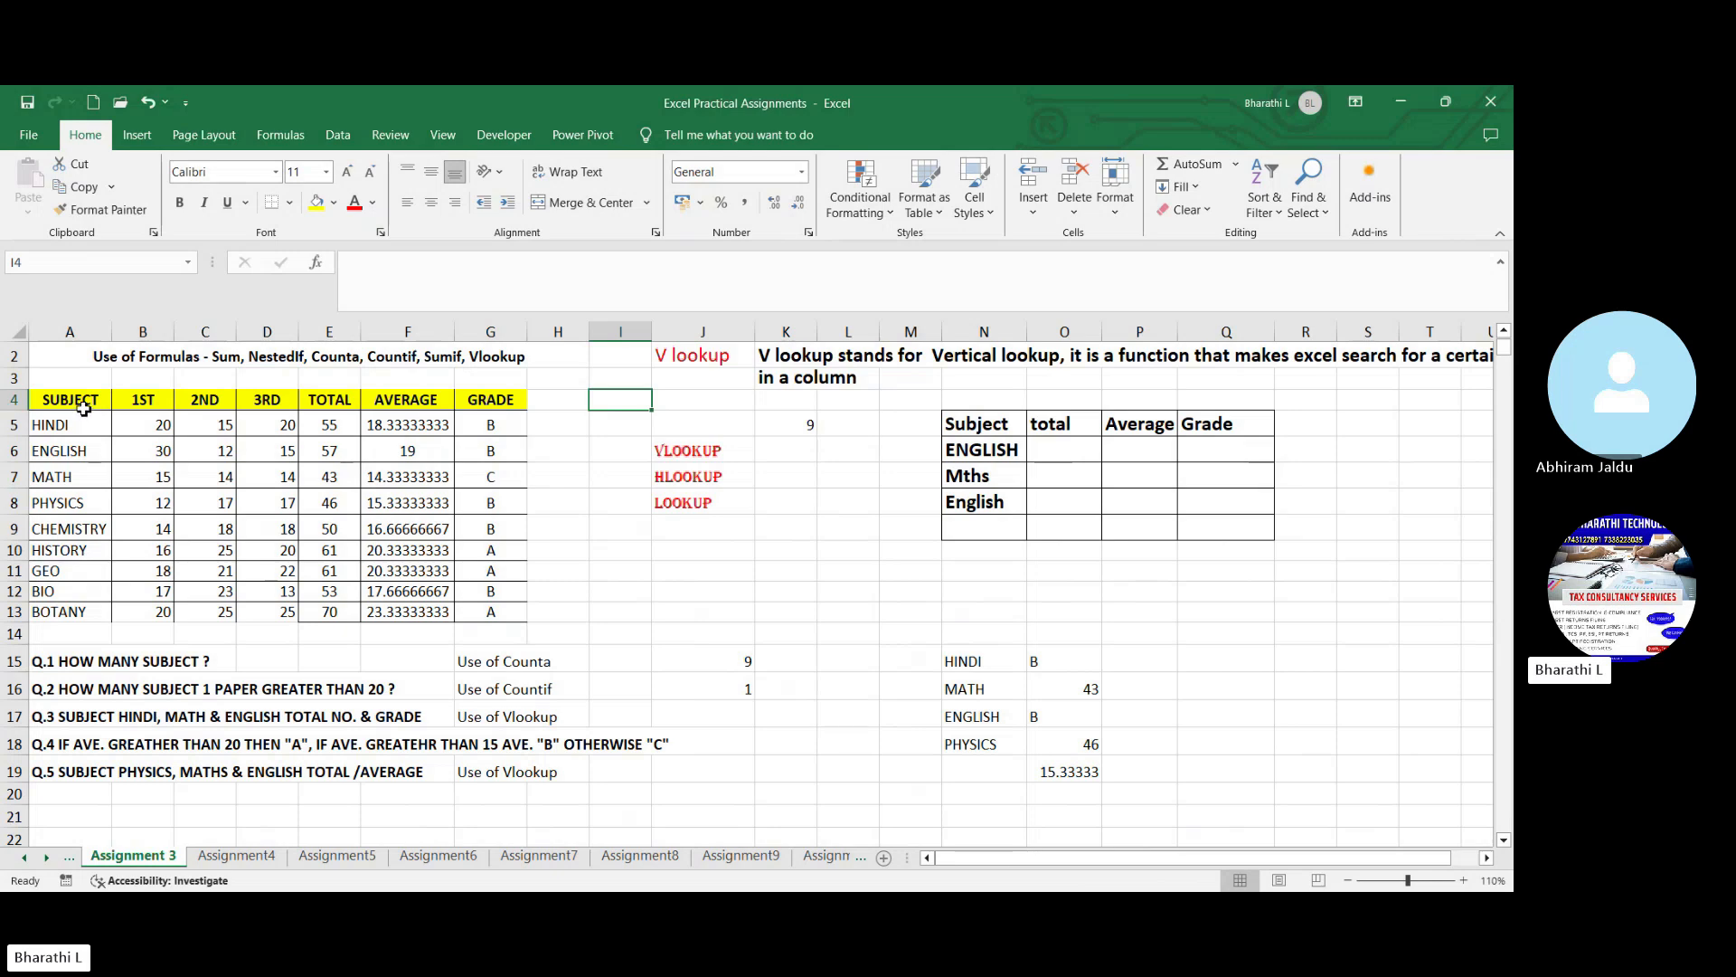
pyautogui.click(80, 402)
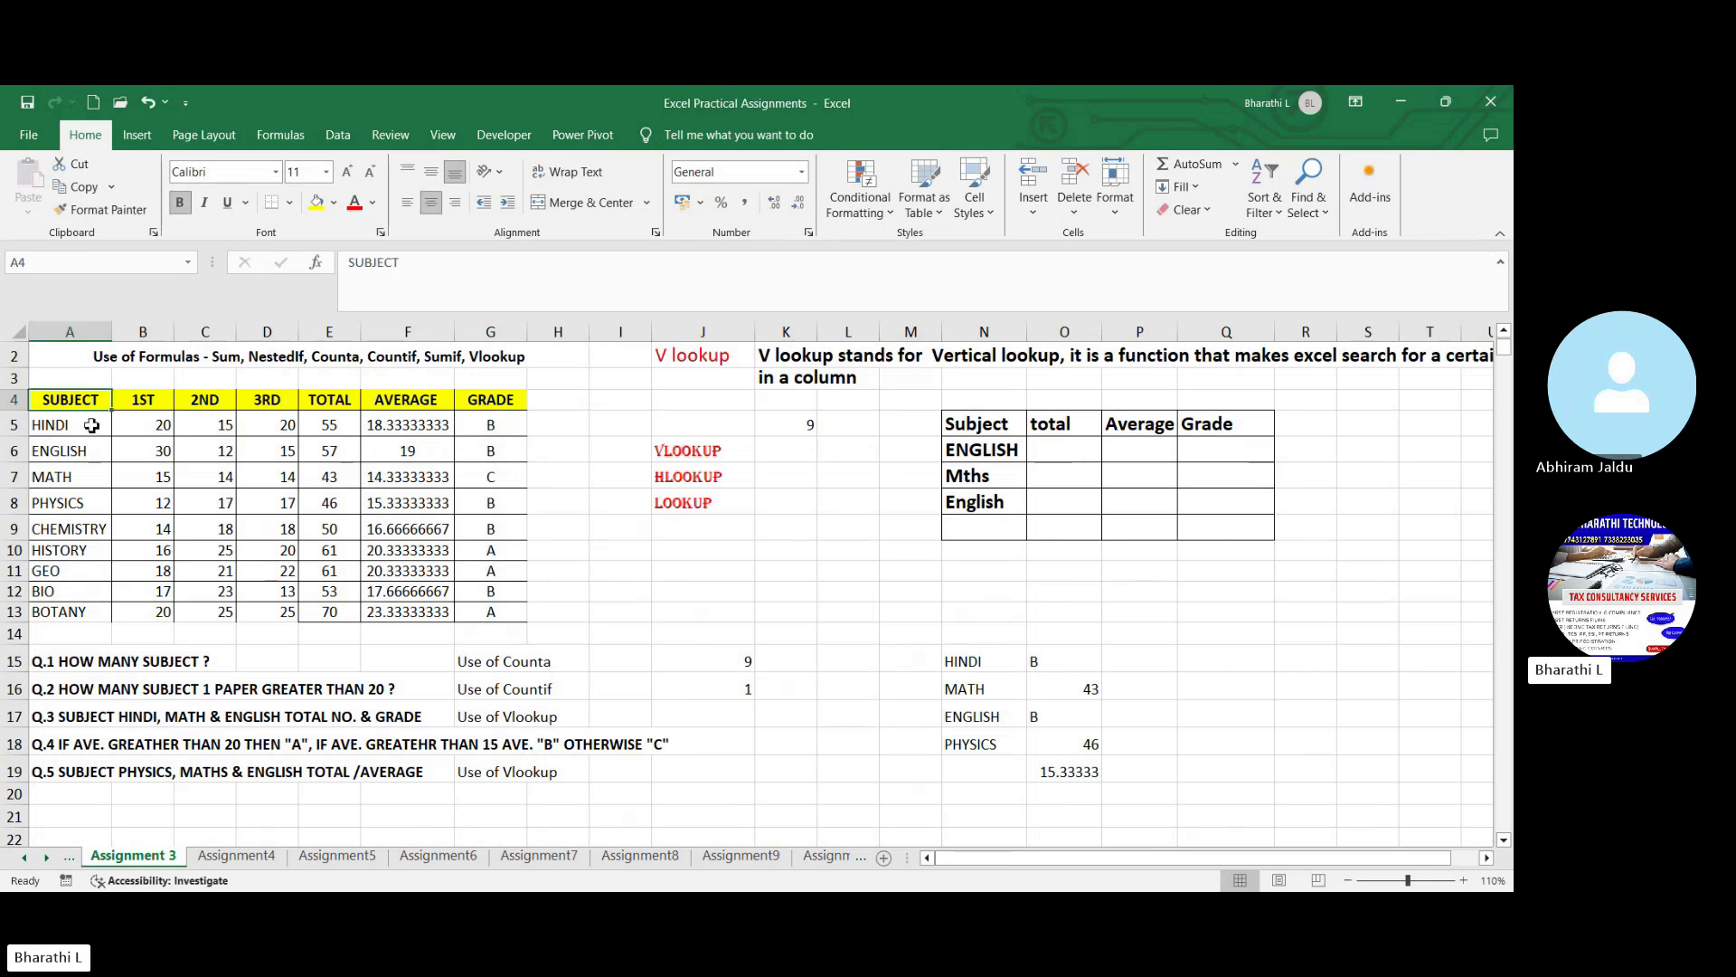
pyautogui.moveTo(100, 429); pyautogui.dragTo(461, 614)
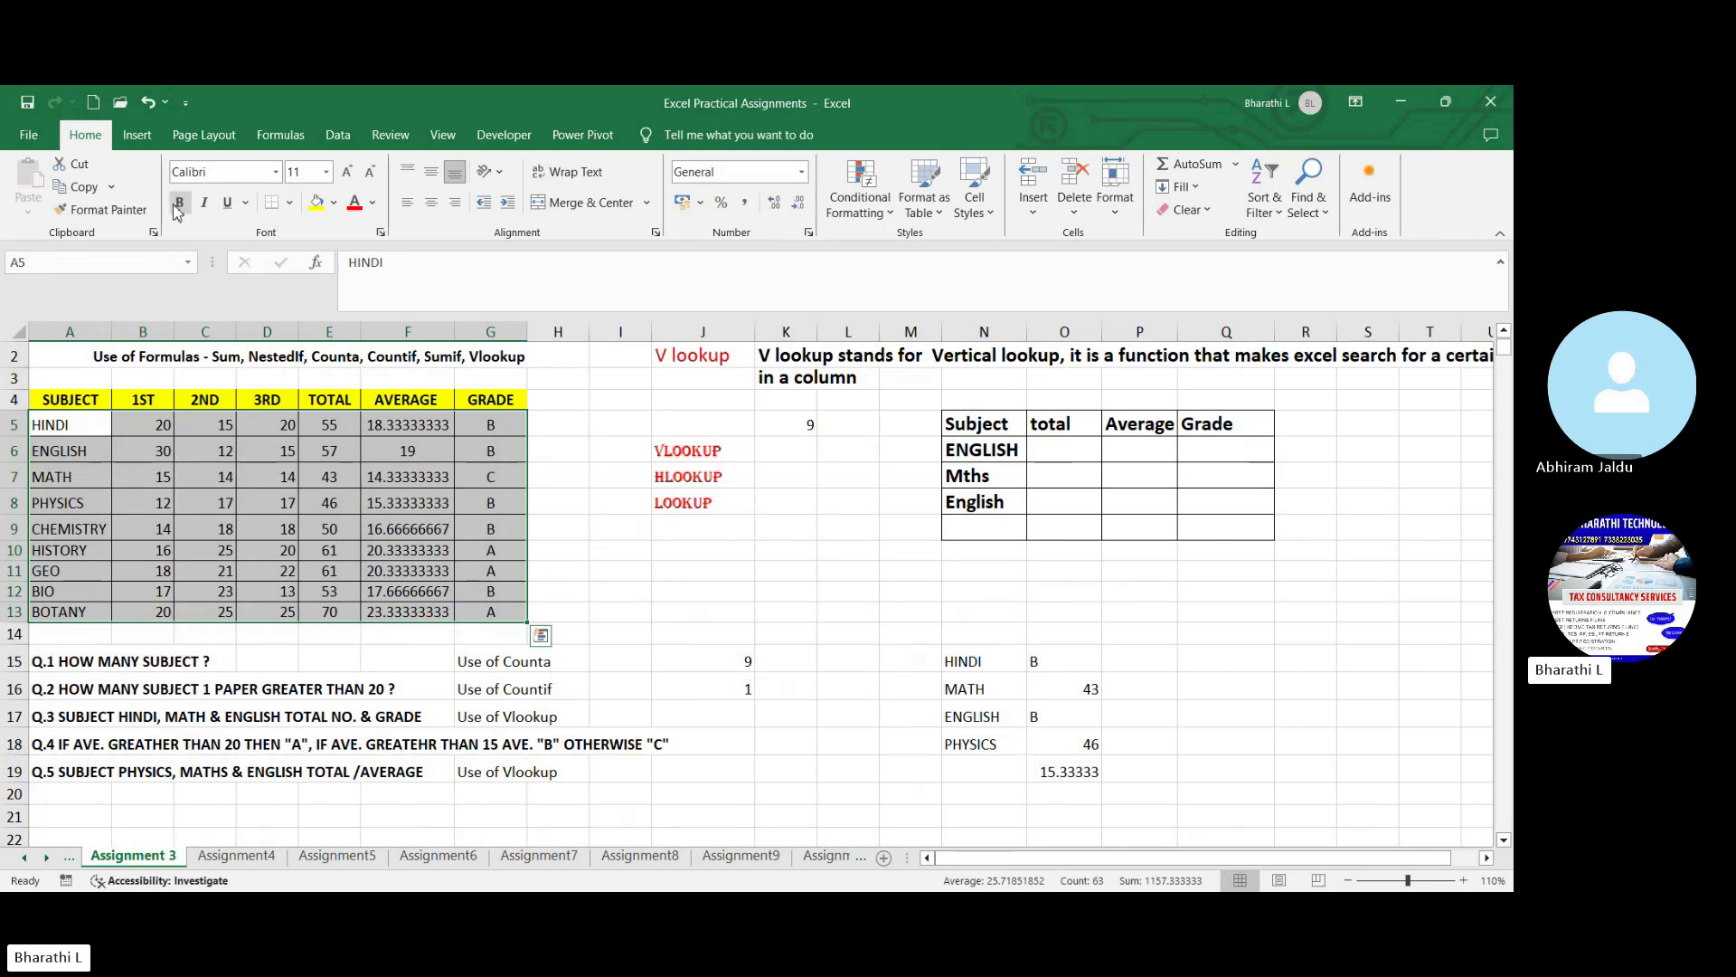
# - Examine the marks table's 1ST, 2ND and 3RD columns and the formulas behind total, average and grade
pyautogui.click(142, 399)
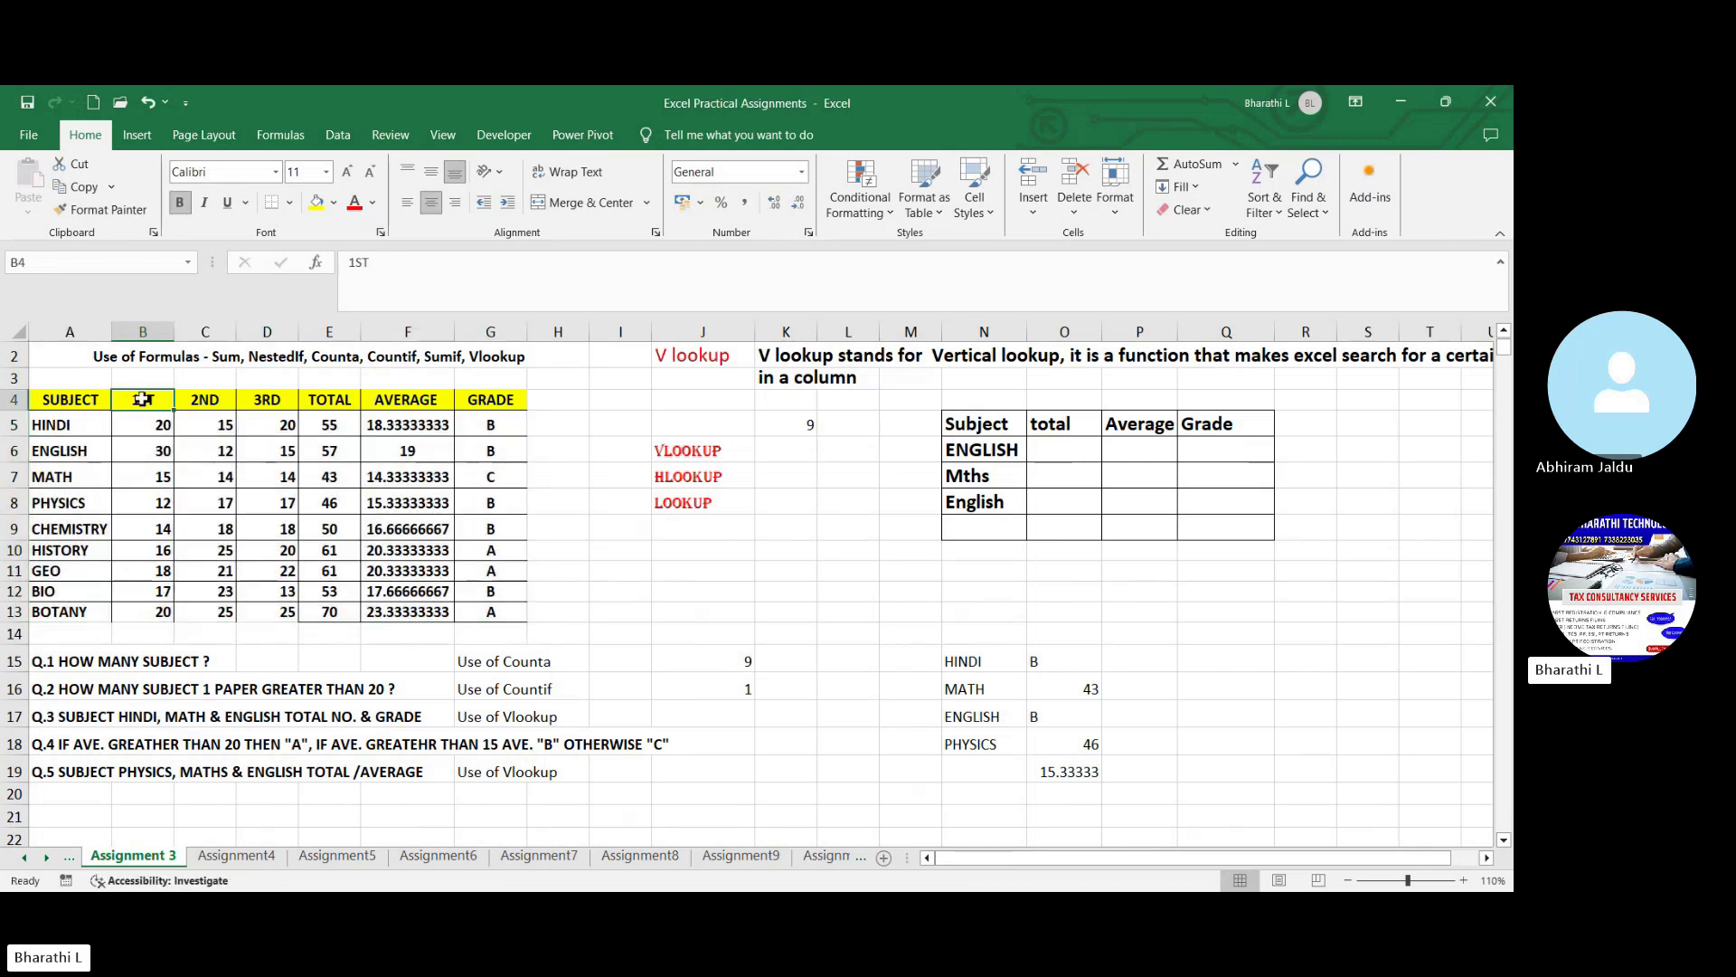
pyautogui.click(205, 400)
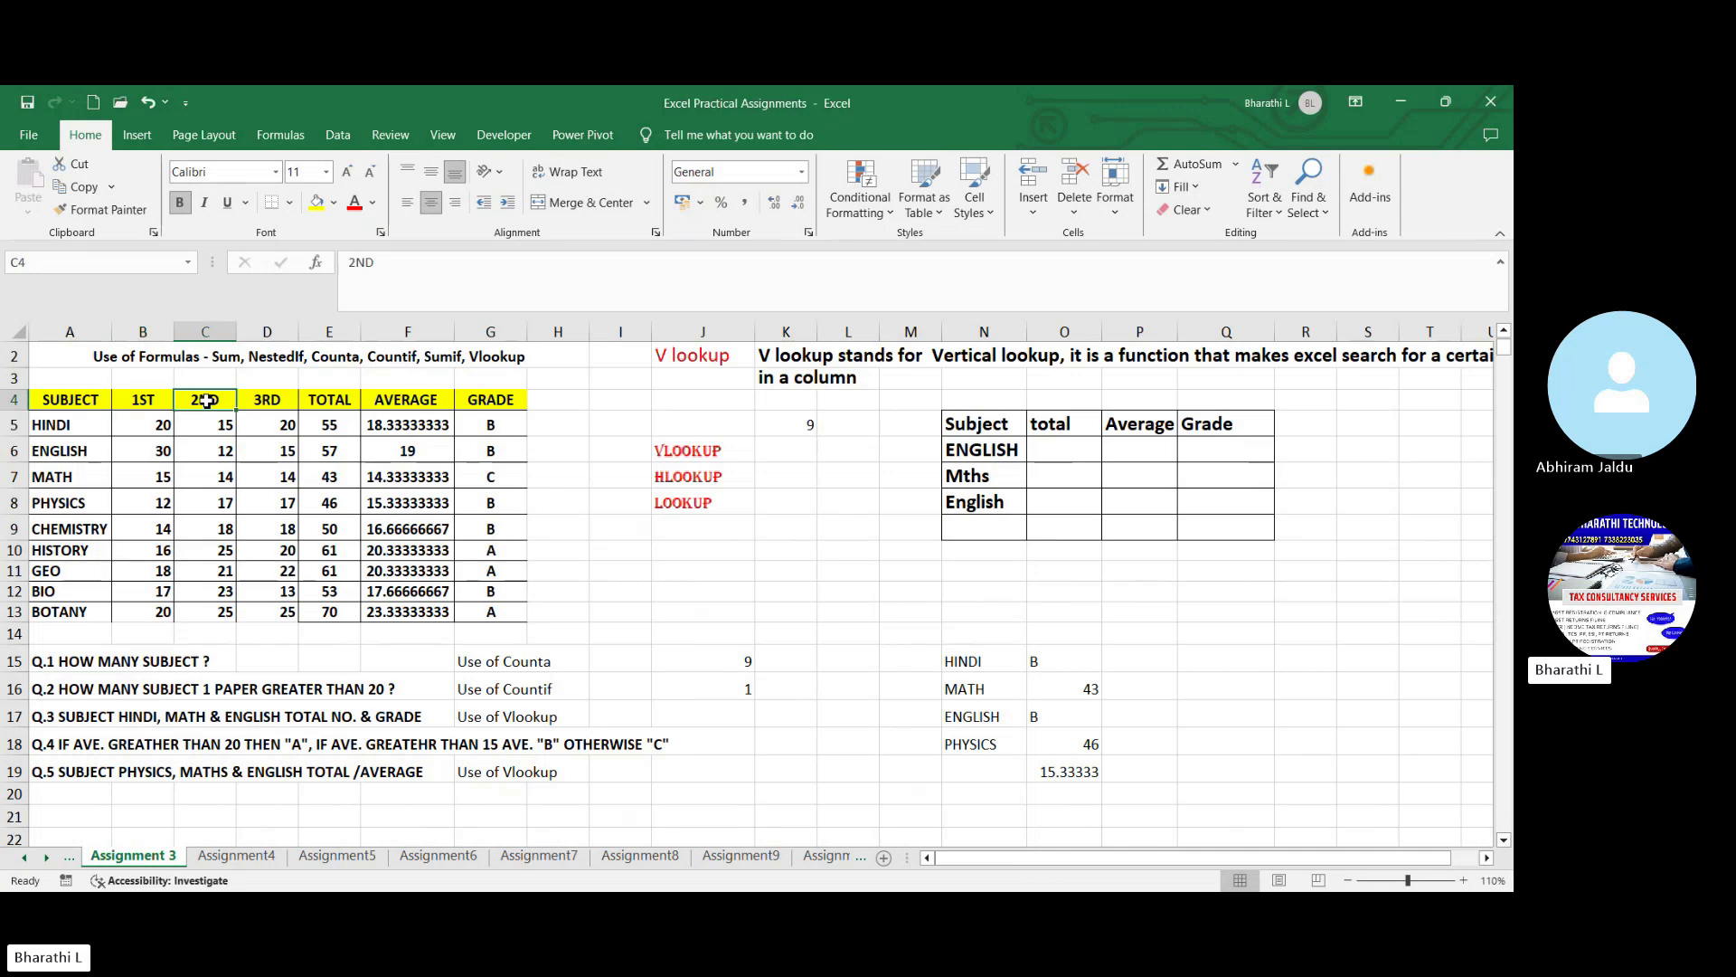
pyautogui.click(278, 401)
pyautogui.click(294, 571)
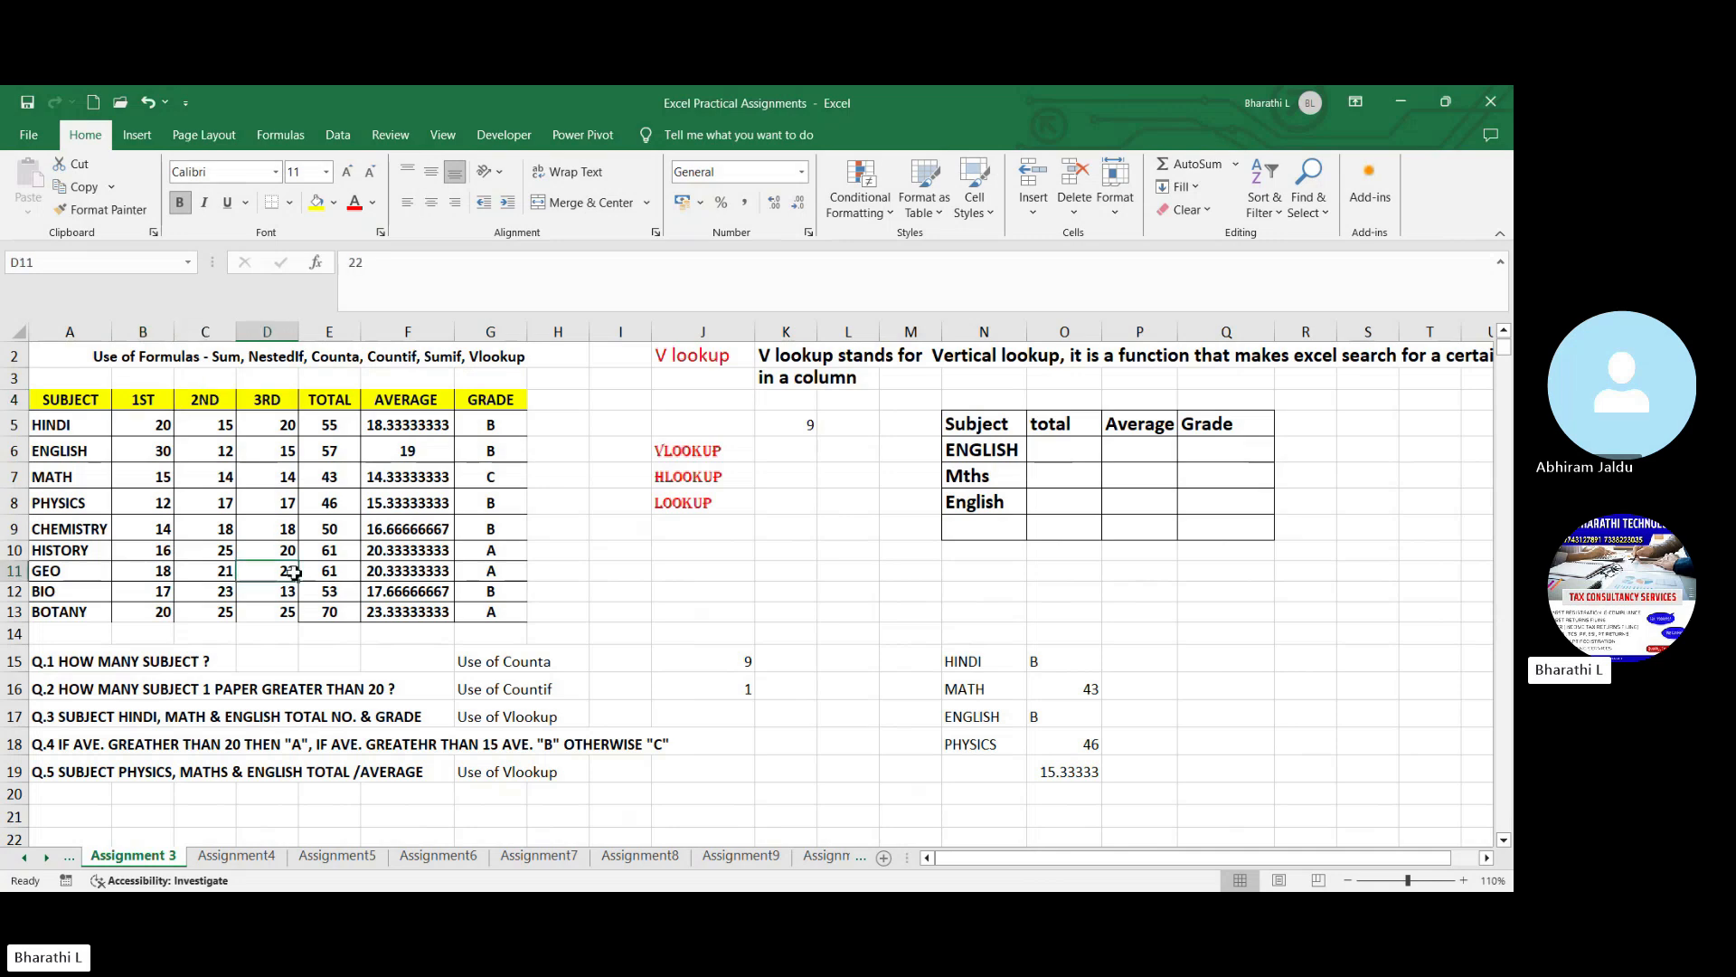
pyautogui.click(329, 429)
pyautogui.click(332, 499)
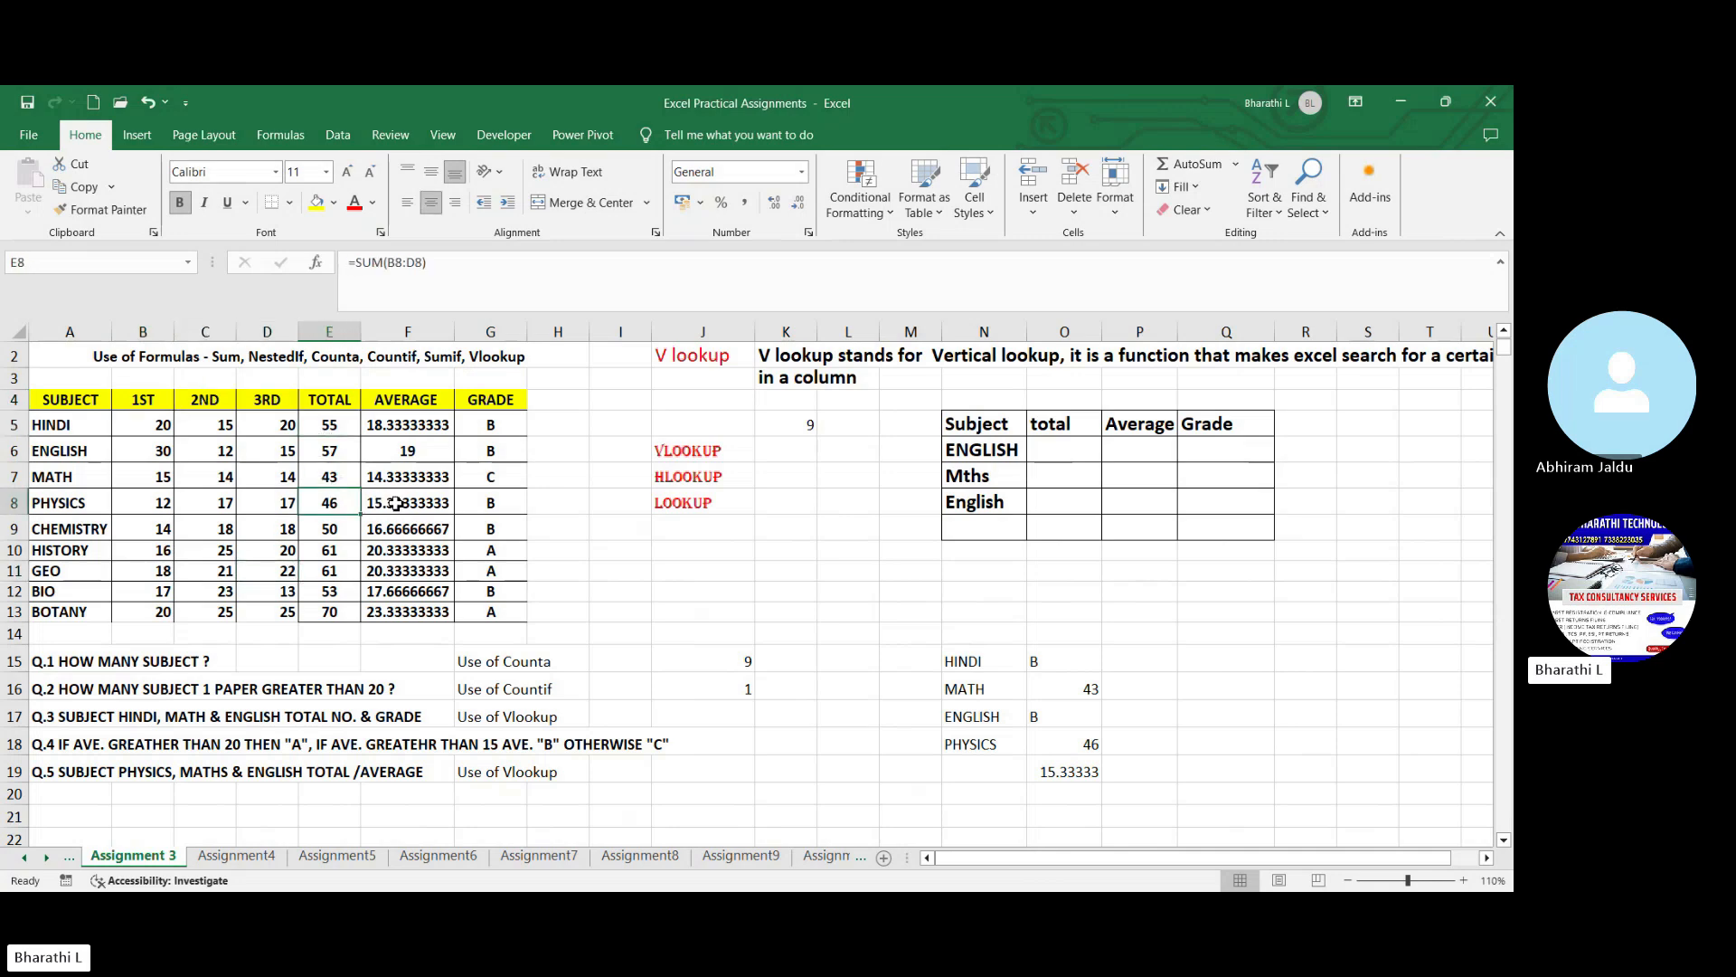
pyautogui.click(396, 504)
pyautogui.click(500, 479)
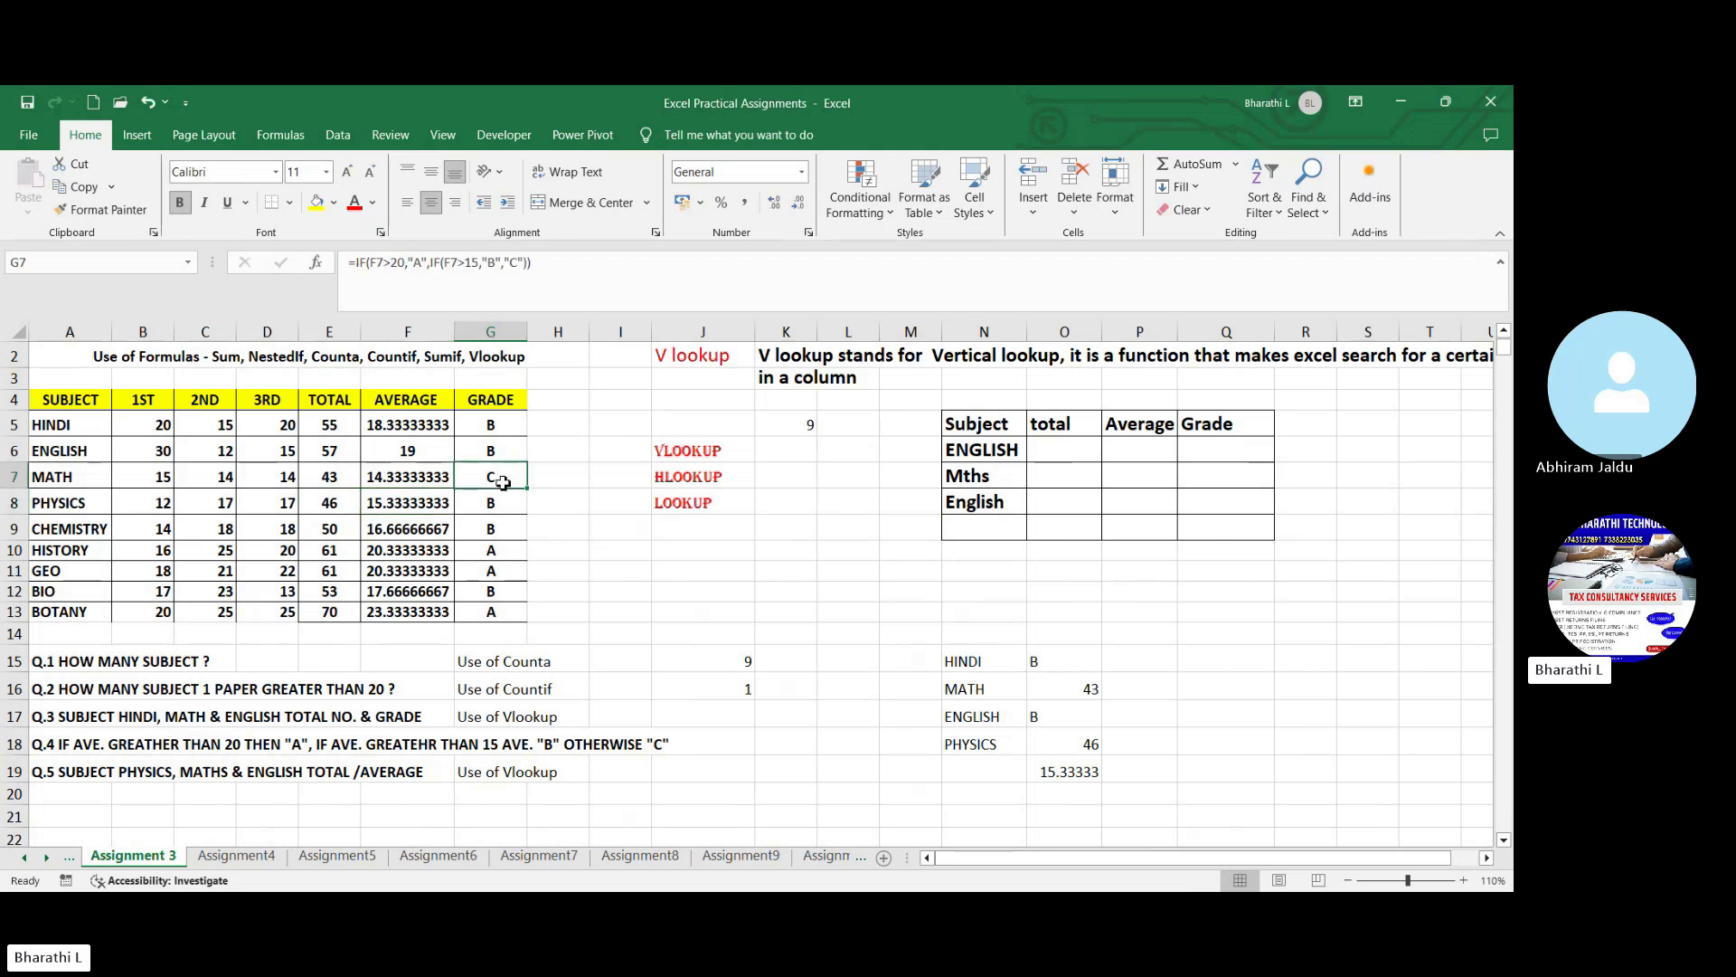
pyautogui.click(620, 531)
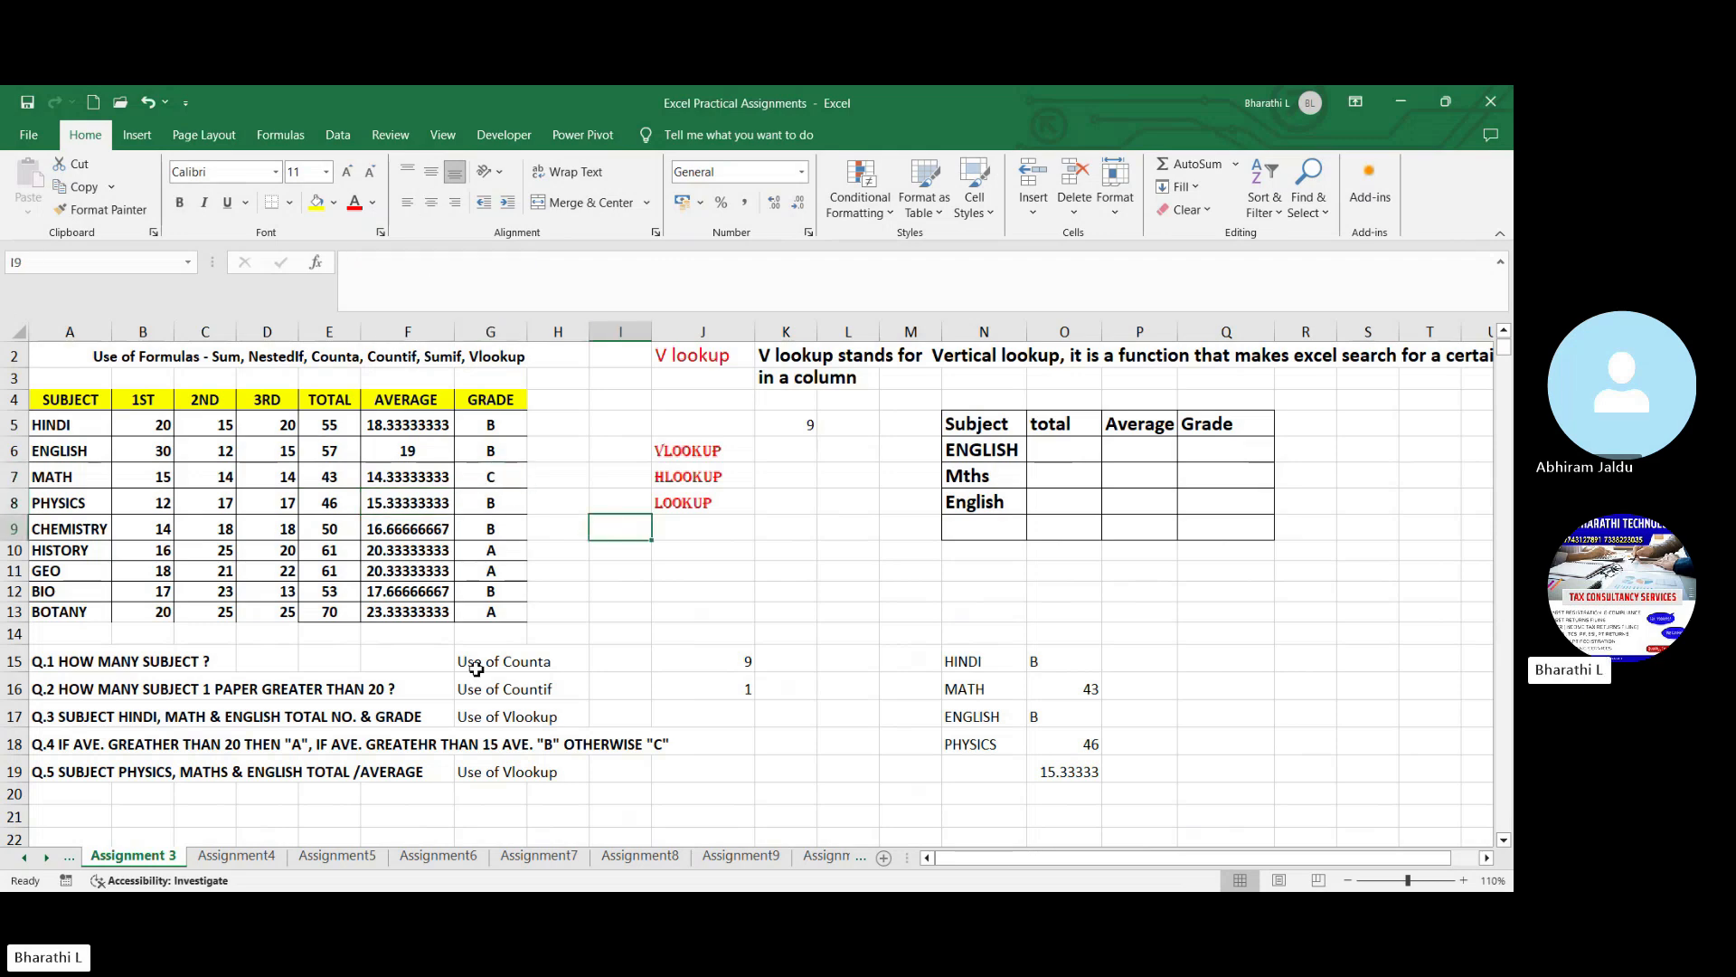
# - Read questions Q.5 and Q.3 below the marks table to see which subjects and values need Vlookup
pyautogui.click(91, 774)
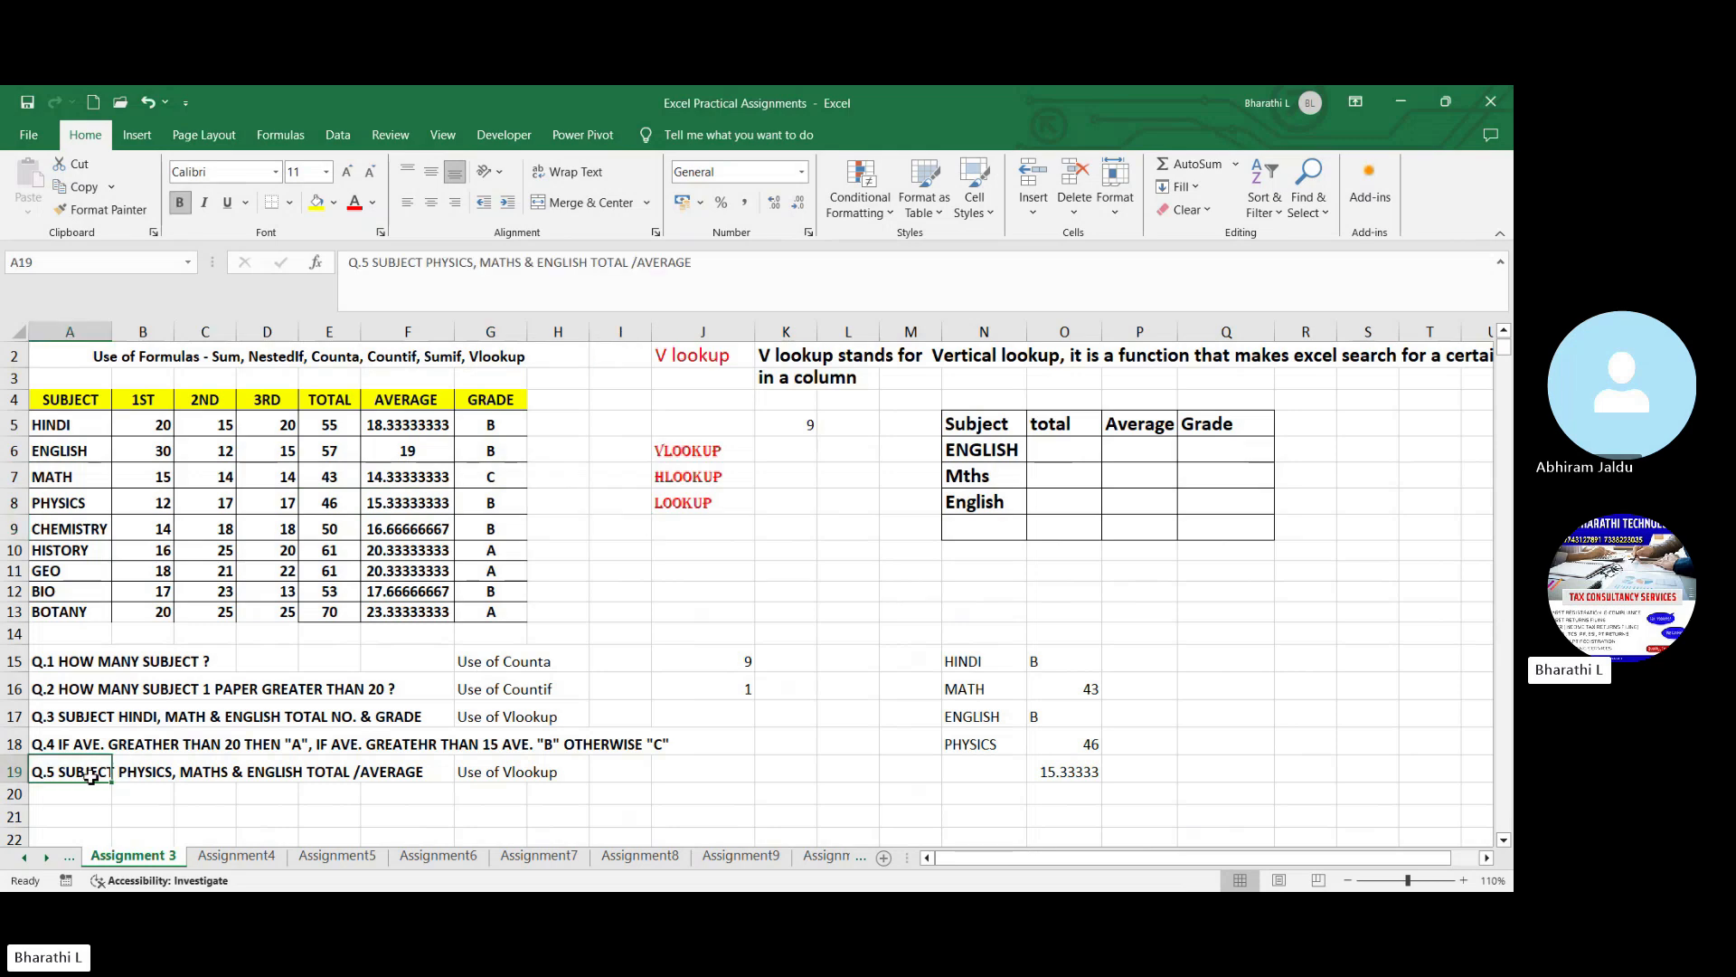
pyautogui.click(141, 810)
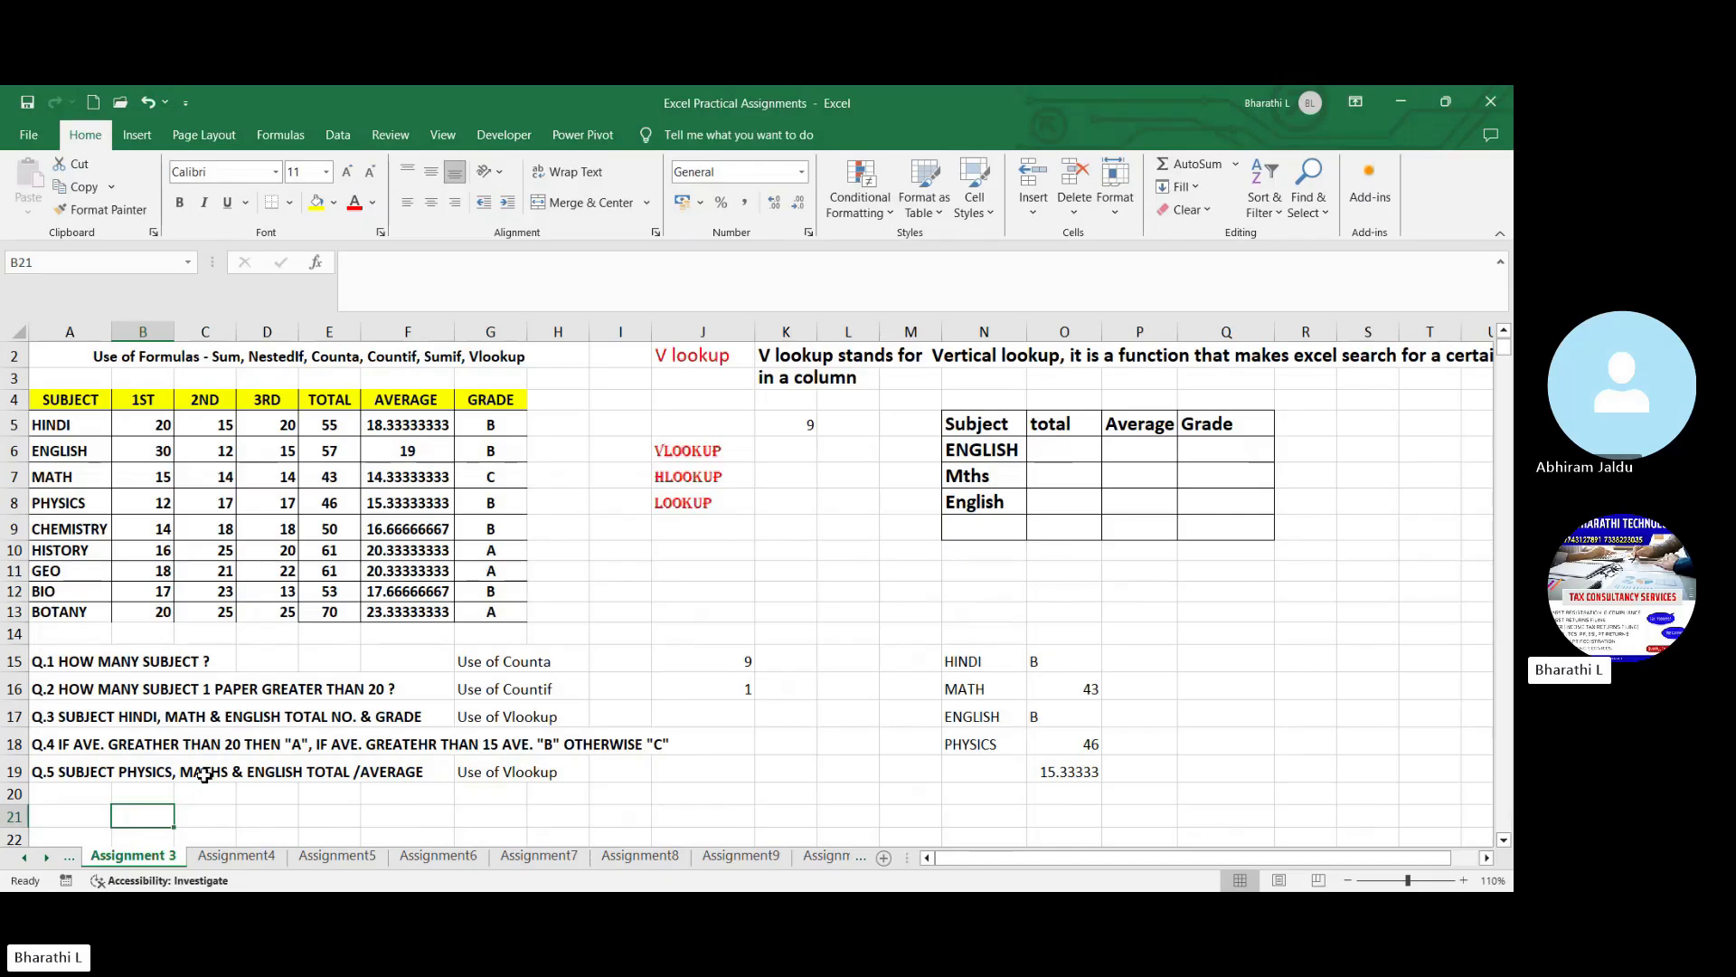
pyautogui.click(152, 776)
pyautogui.click(225, 779)
pyautogui.click(307, 779)
pyautogui.click(358, 801)
pyautogui.click(519, 824)
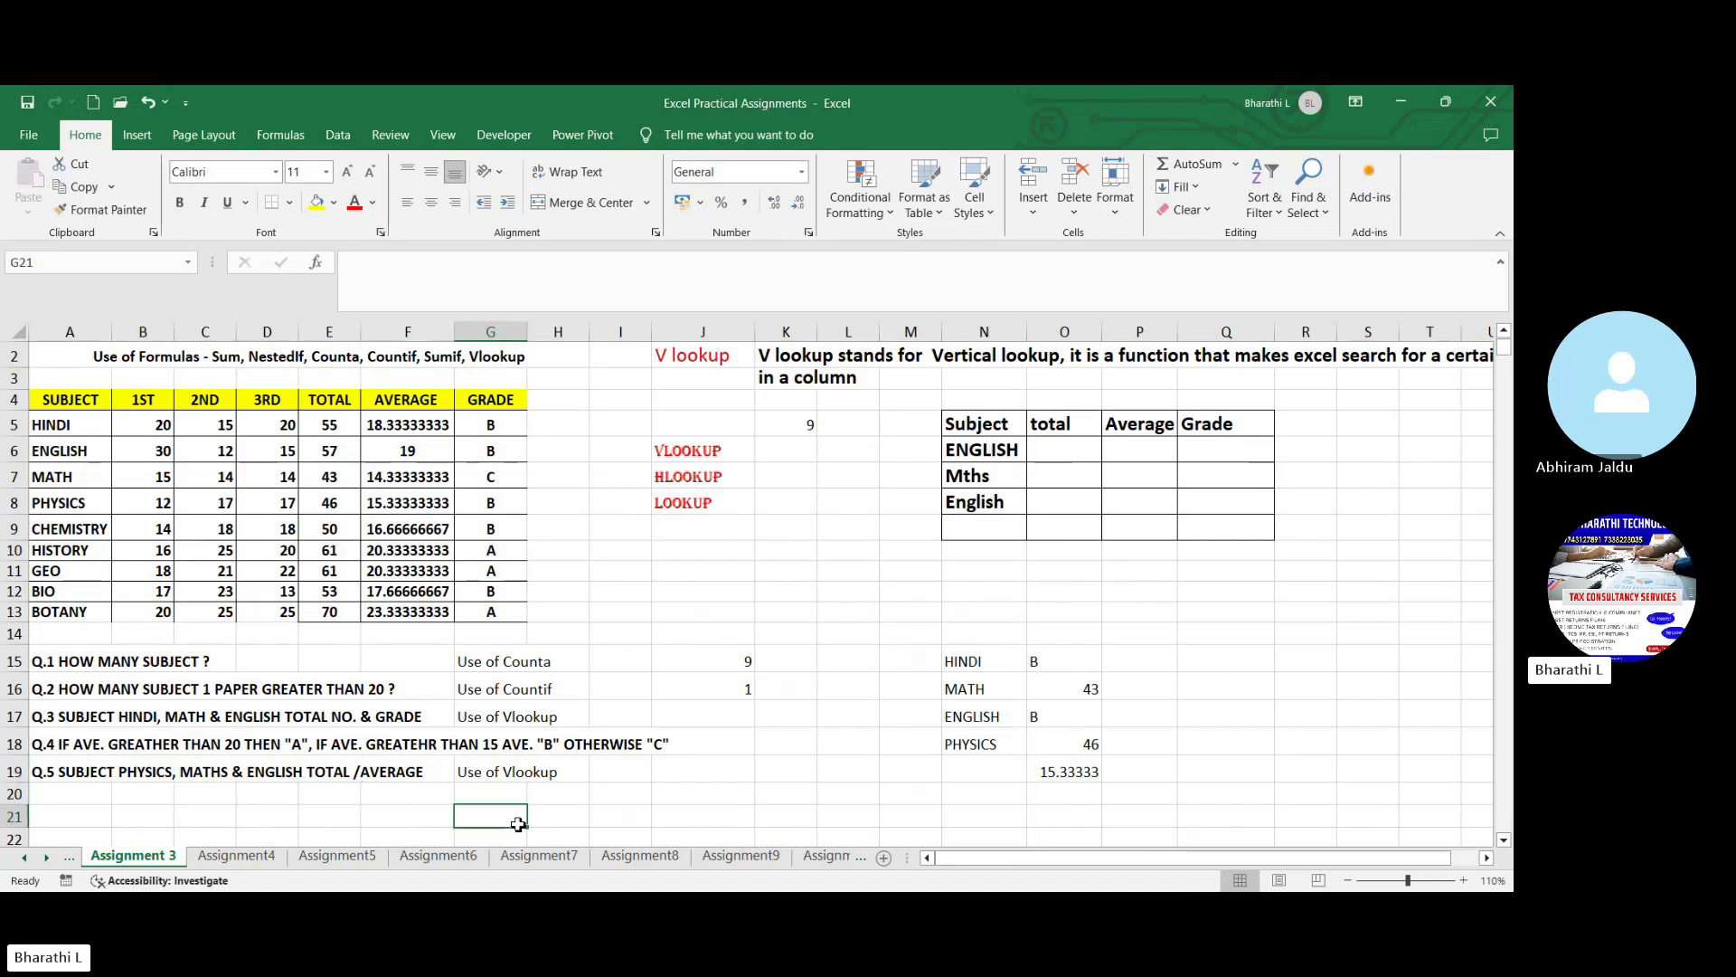
pyautogui.click(511, 780)
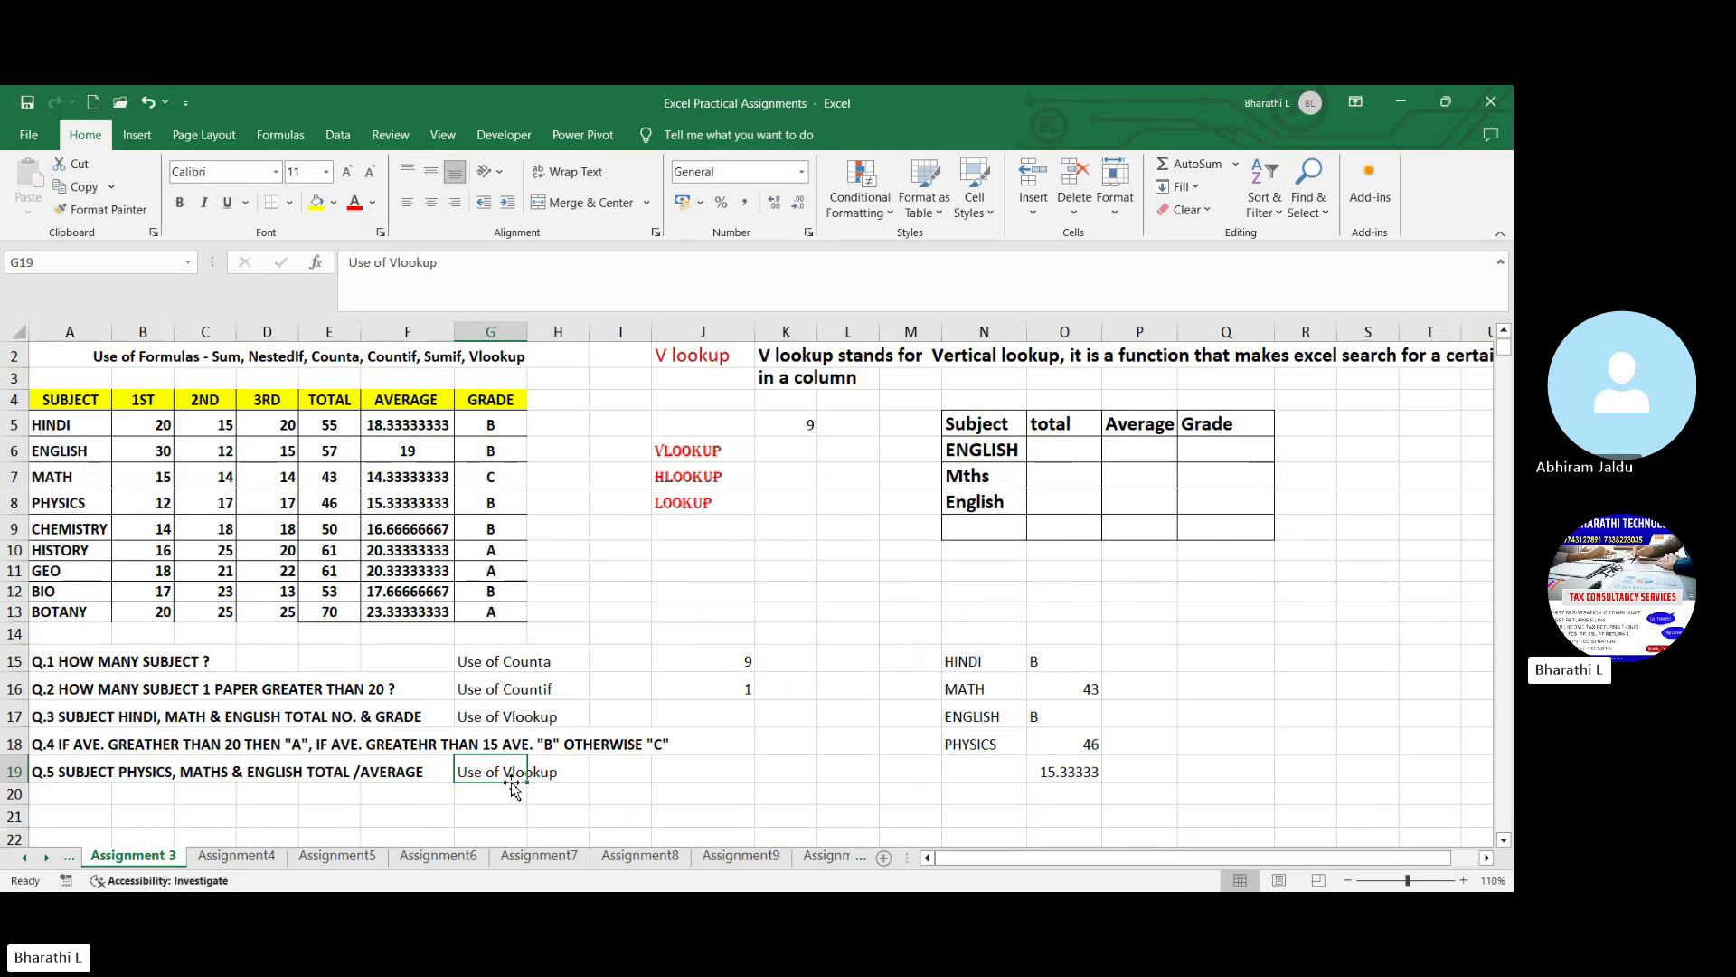
pyautogui.click(326, 719)
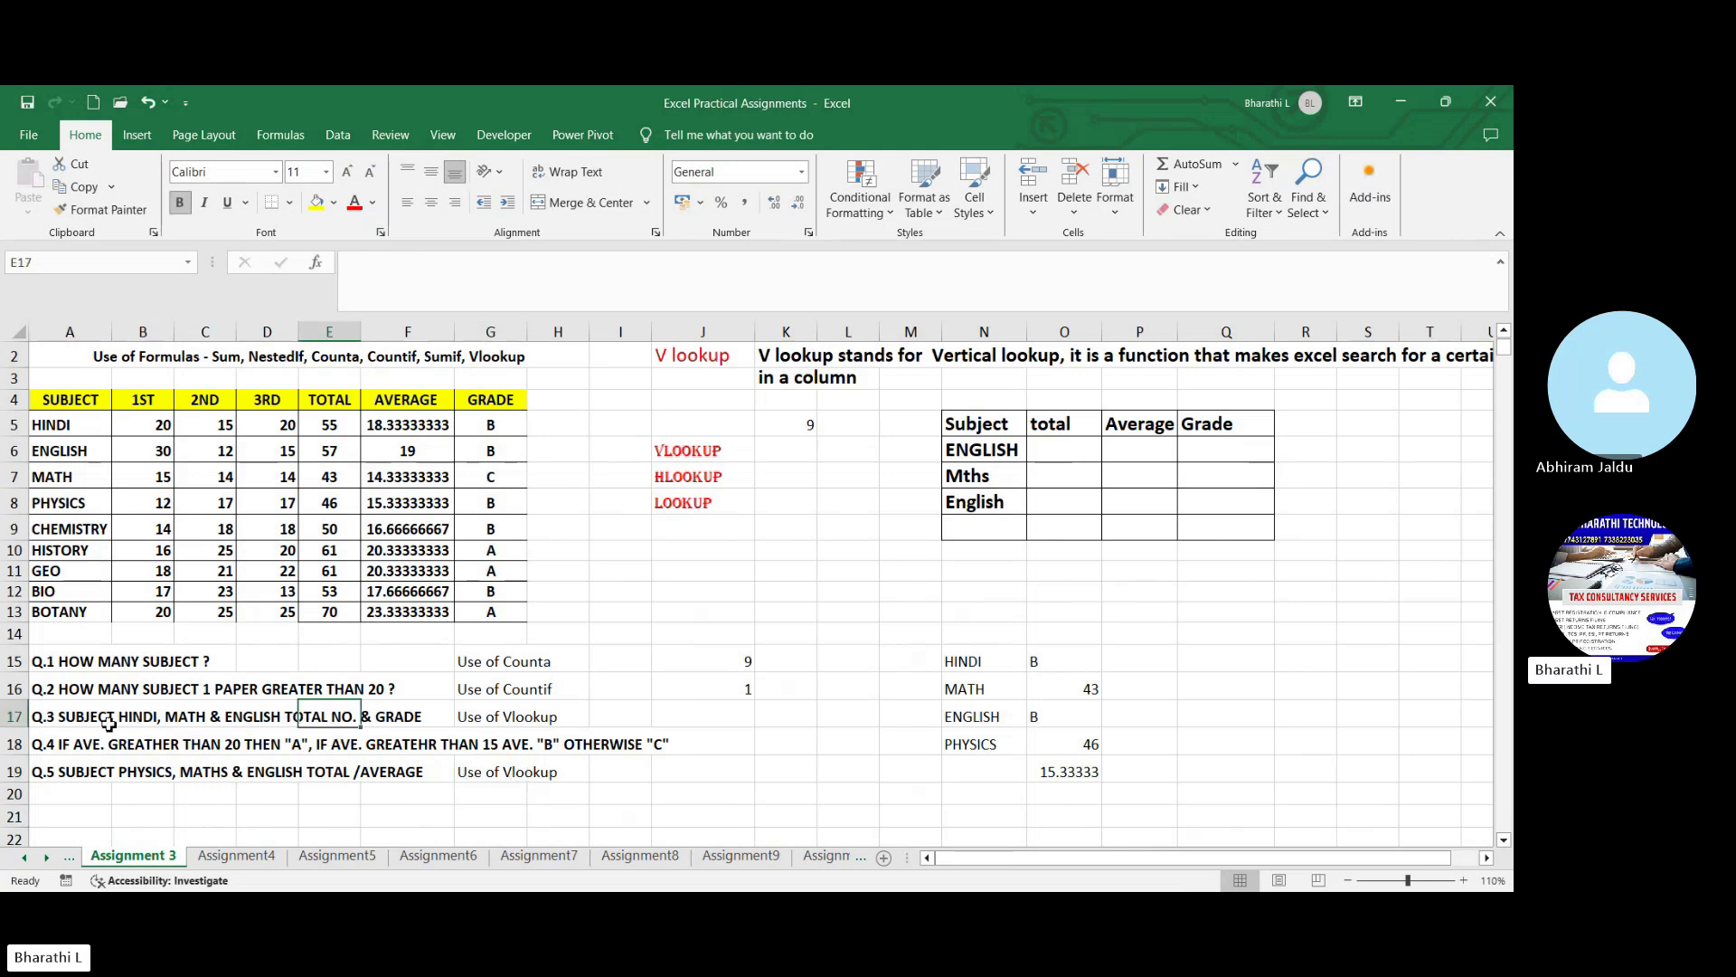
pyautogui.click(145, 732)
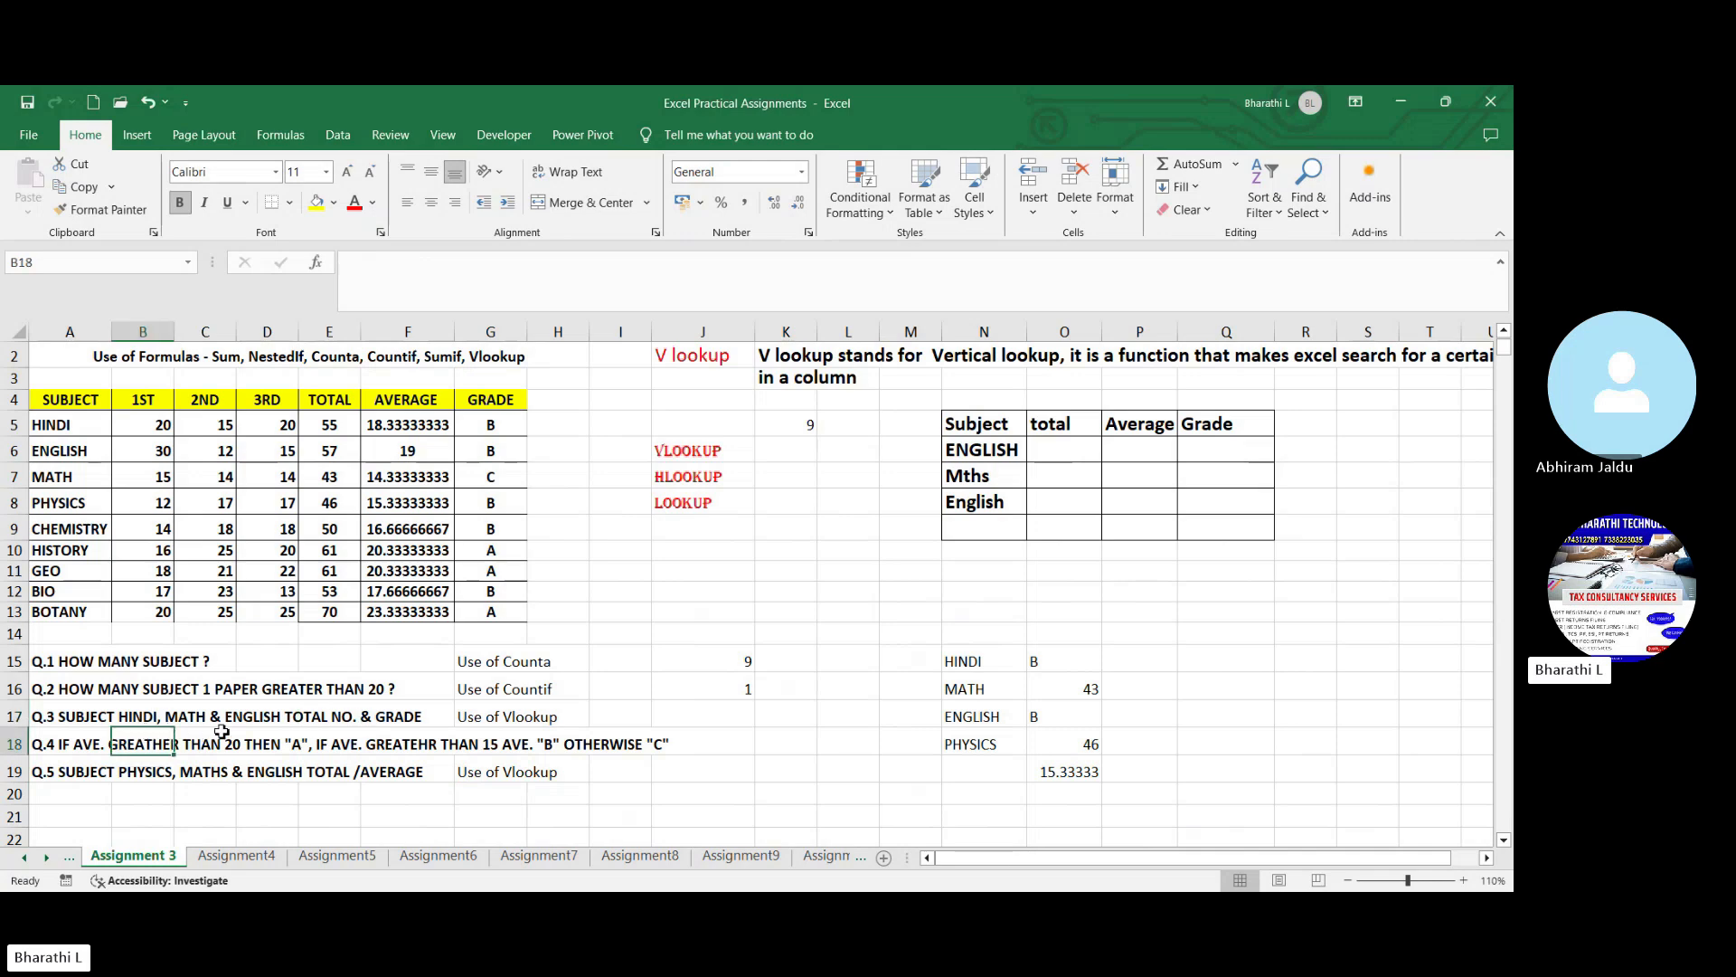
pyautogui.click(308, 723)
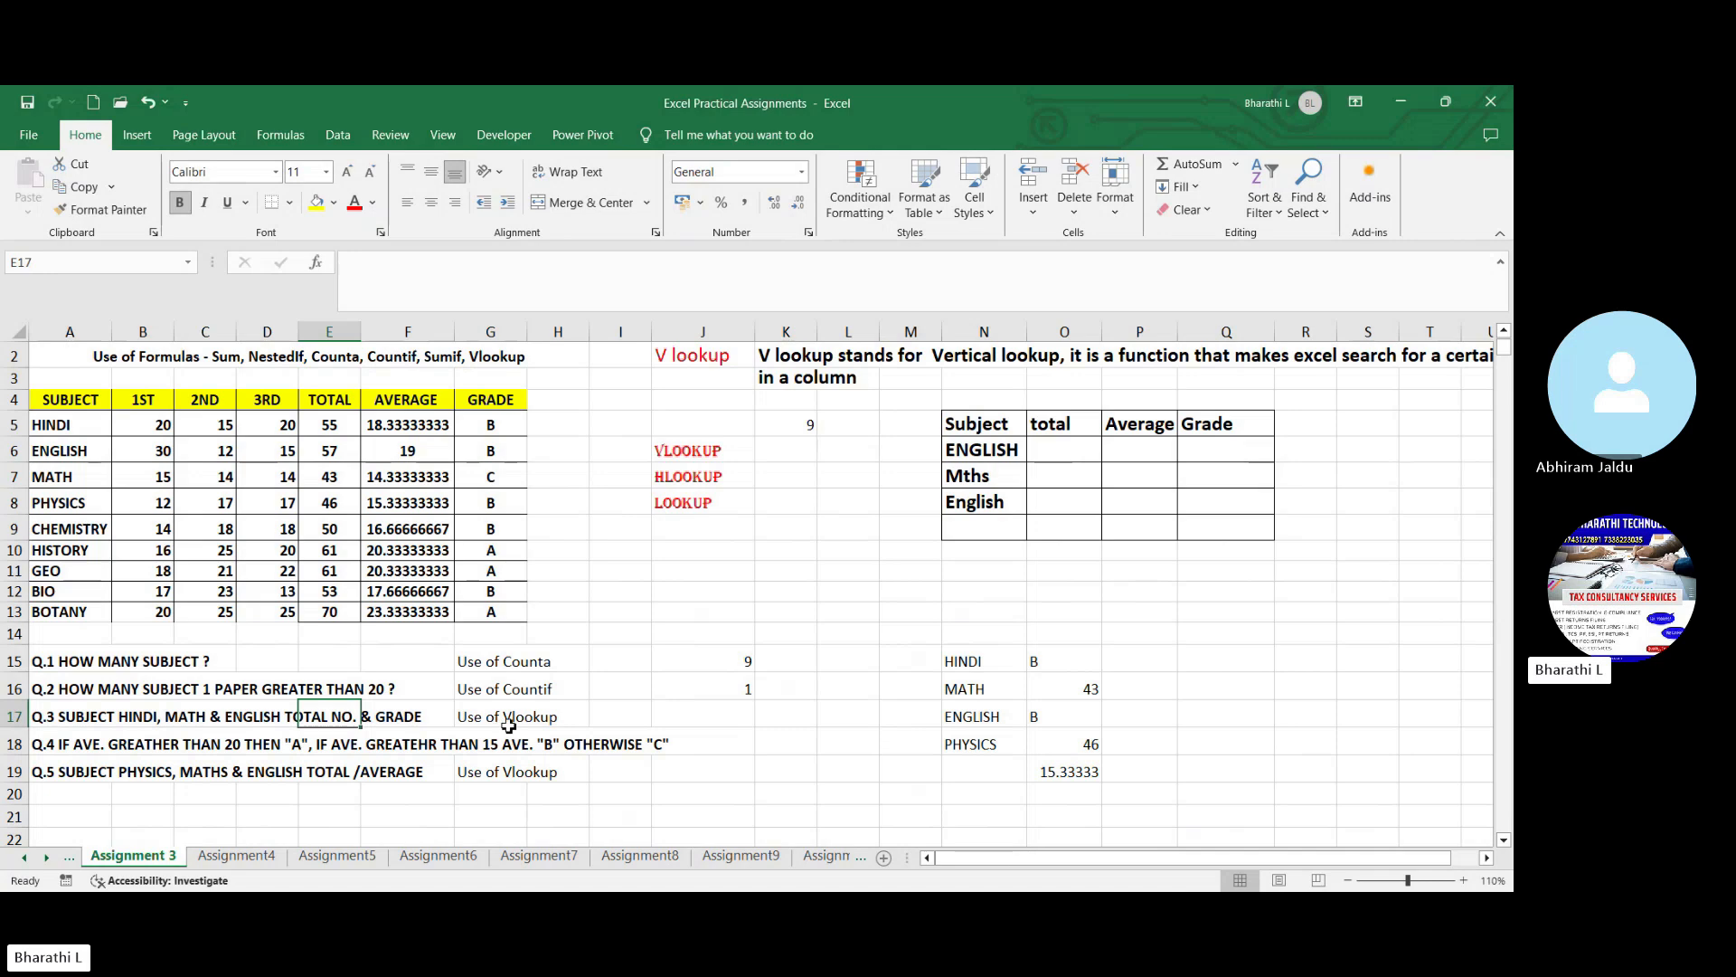
pyautogui.click(760, 771)
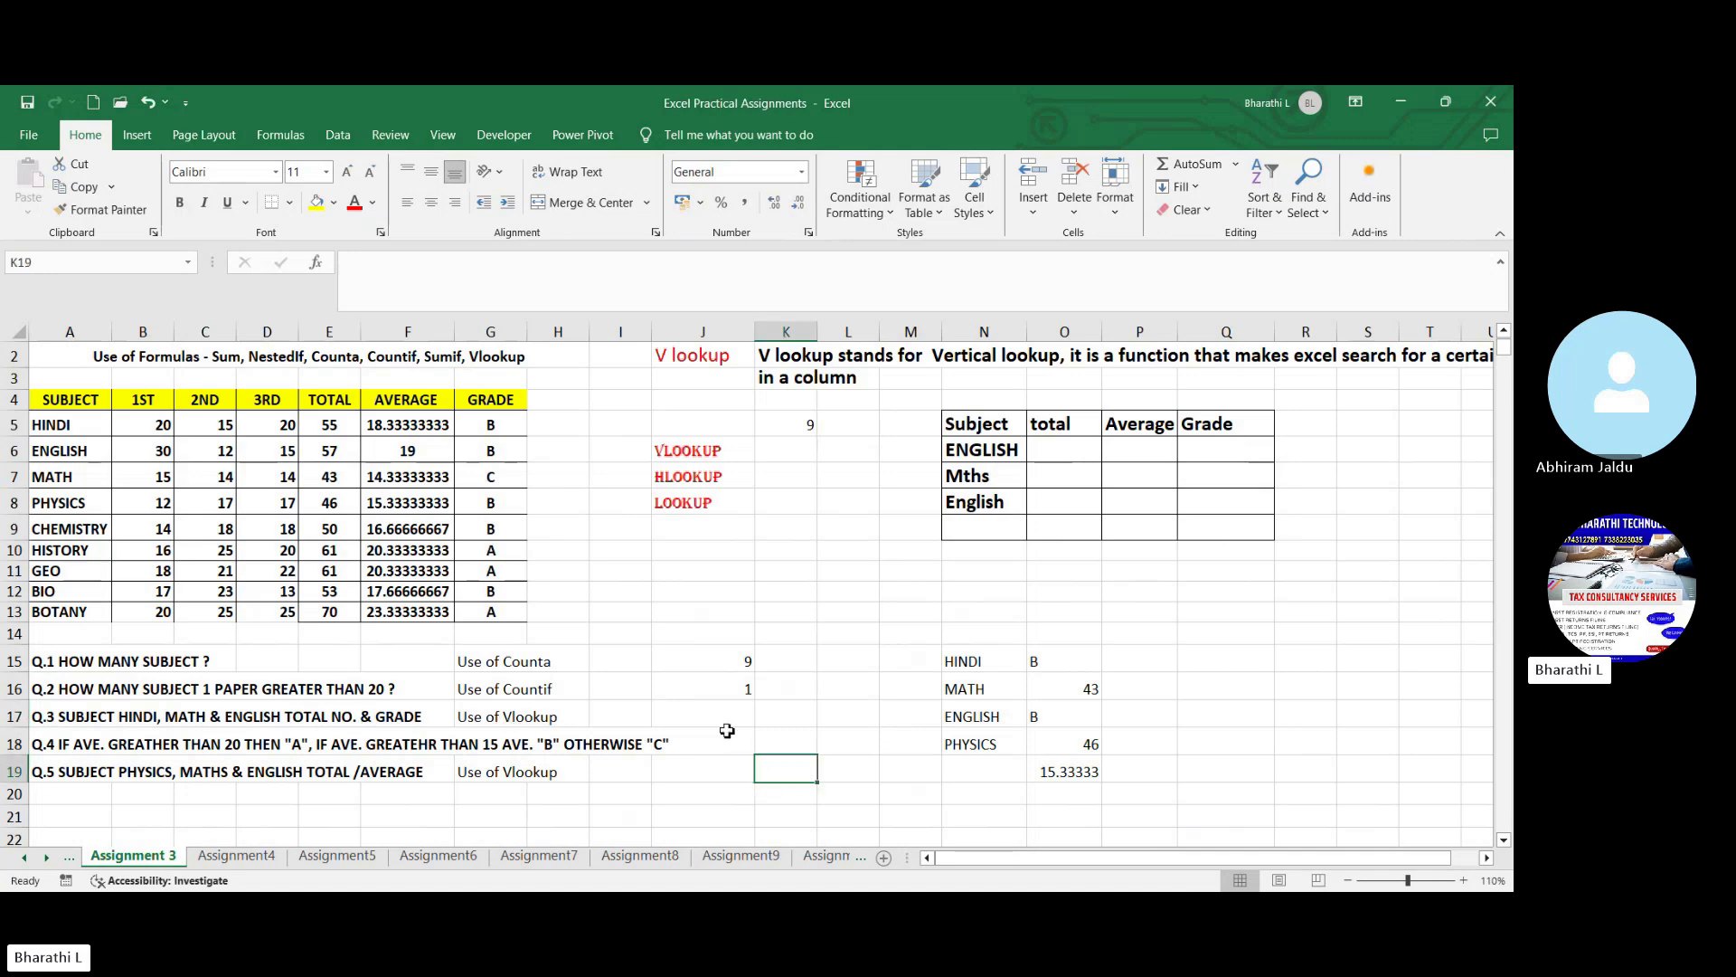
pyautogui.click(620, 533)
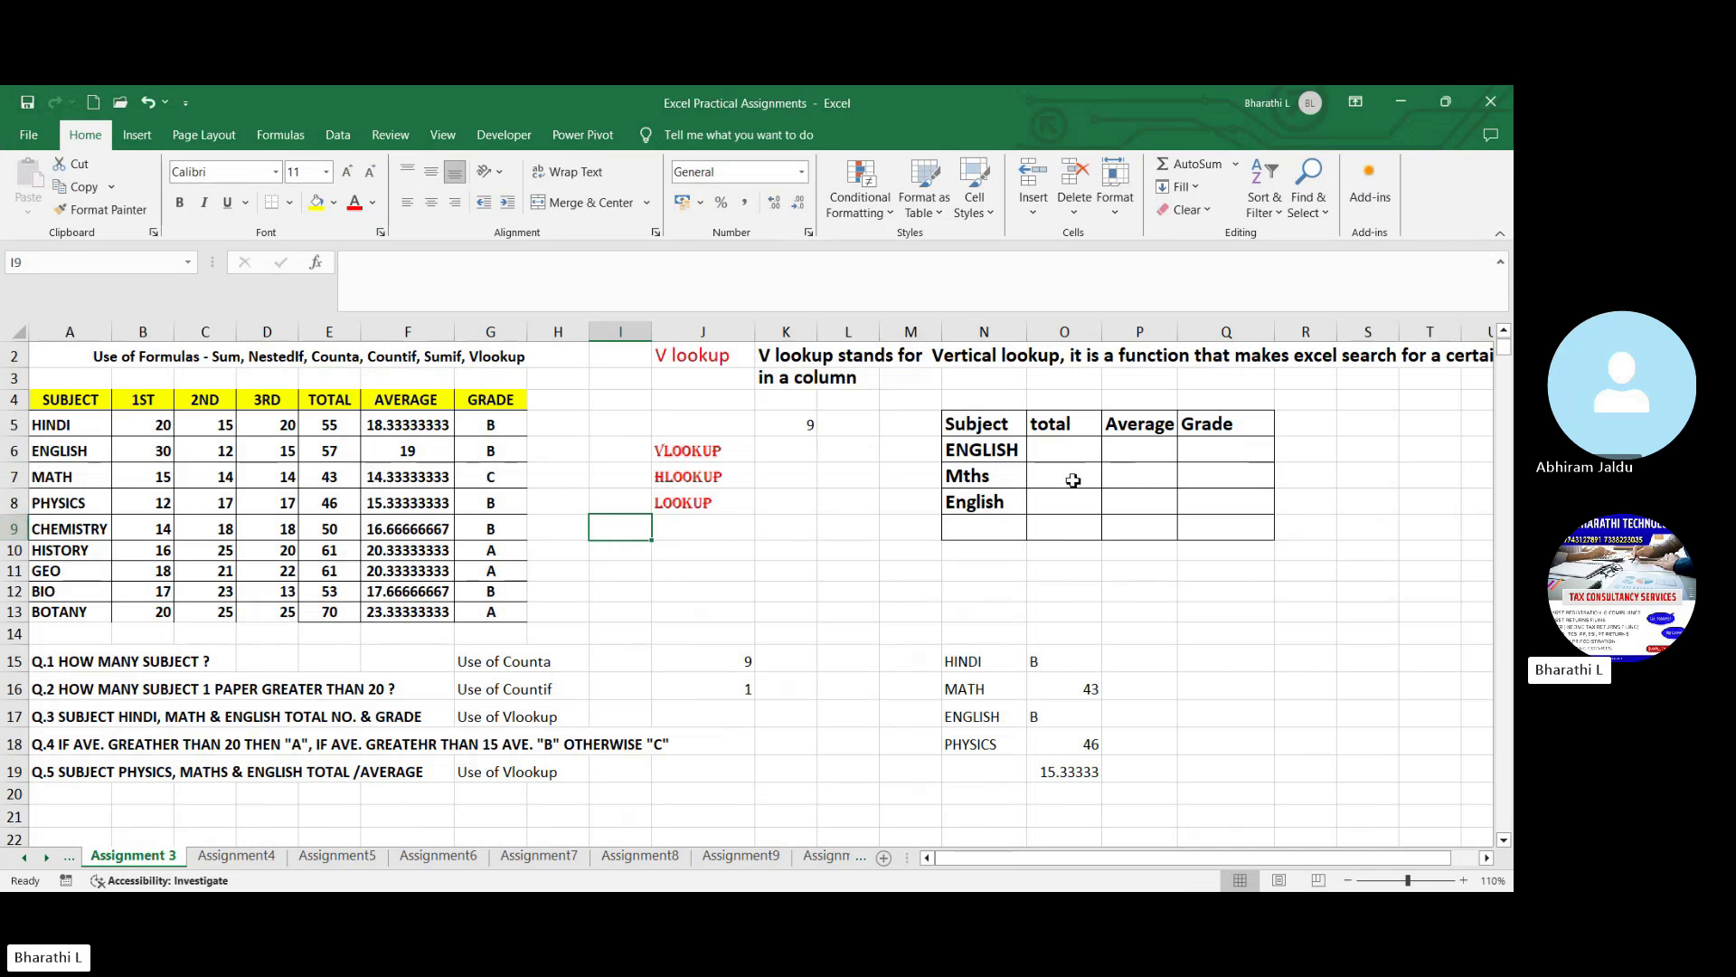
# - Fill the lookup table's header cells N5:Q5, from Subject to Grade, with yellow
pyautogui.scroll(1, 1081, 520)
pyautogui.click(1151, 669)
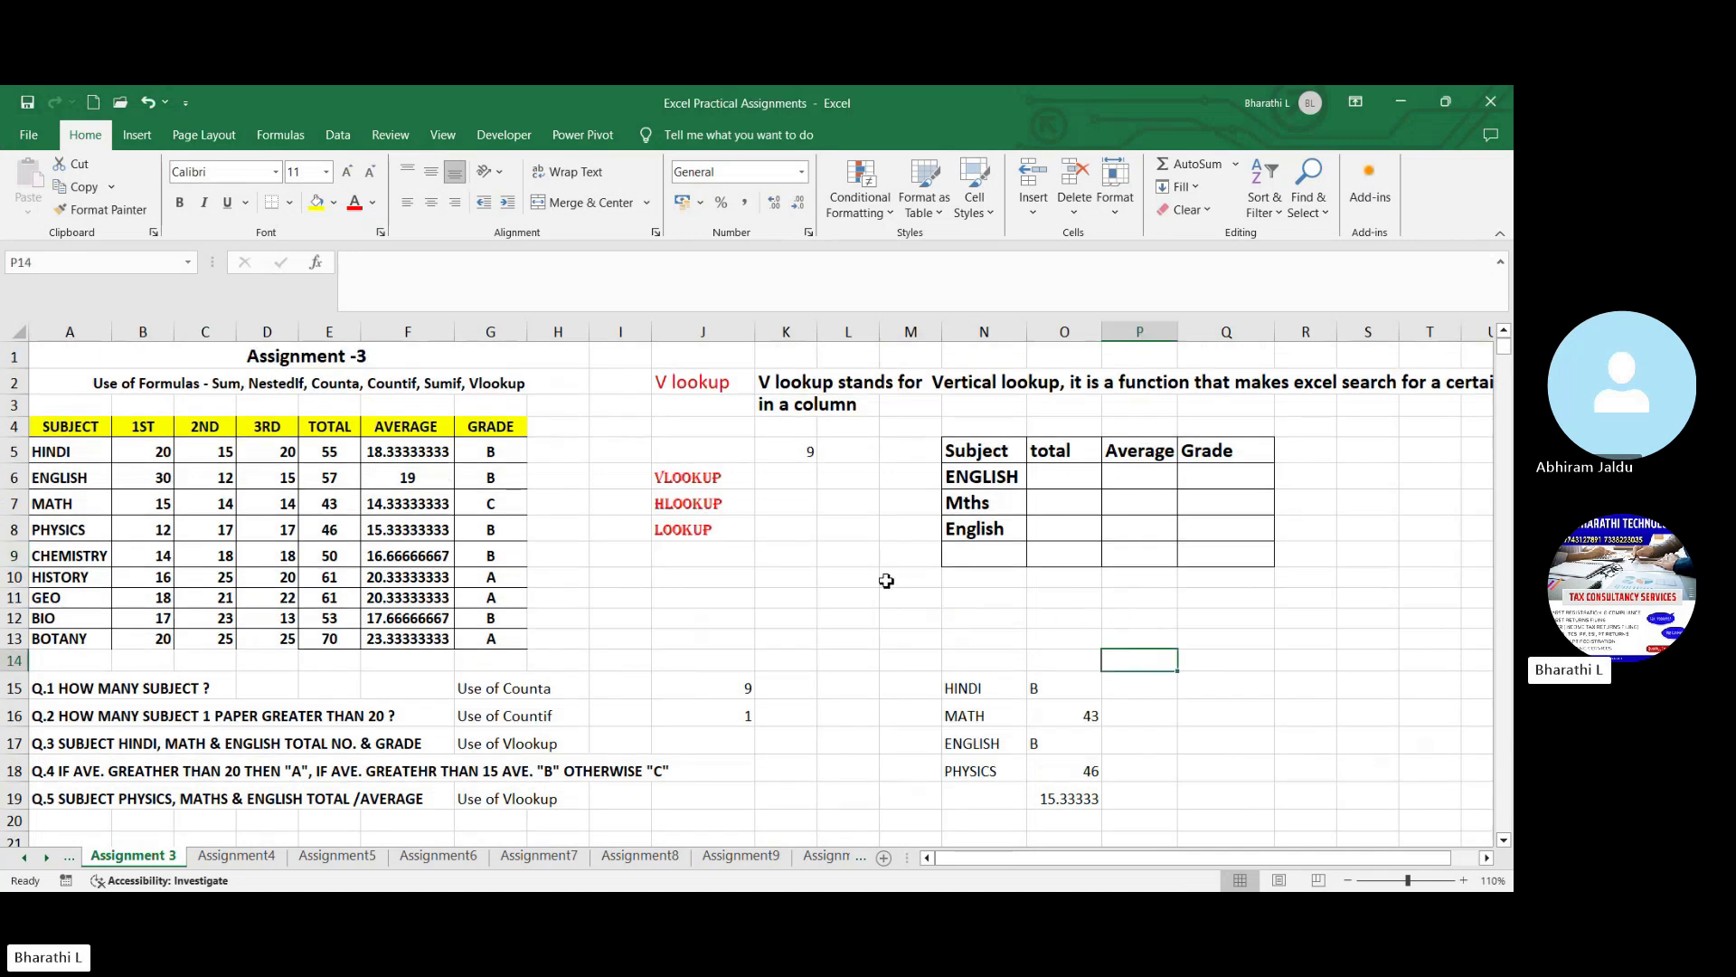
pyautogui.click(992, 452)
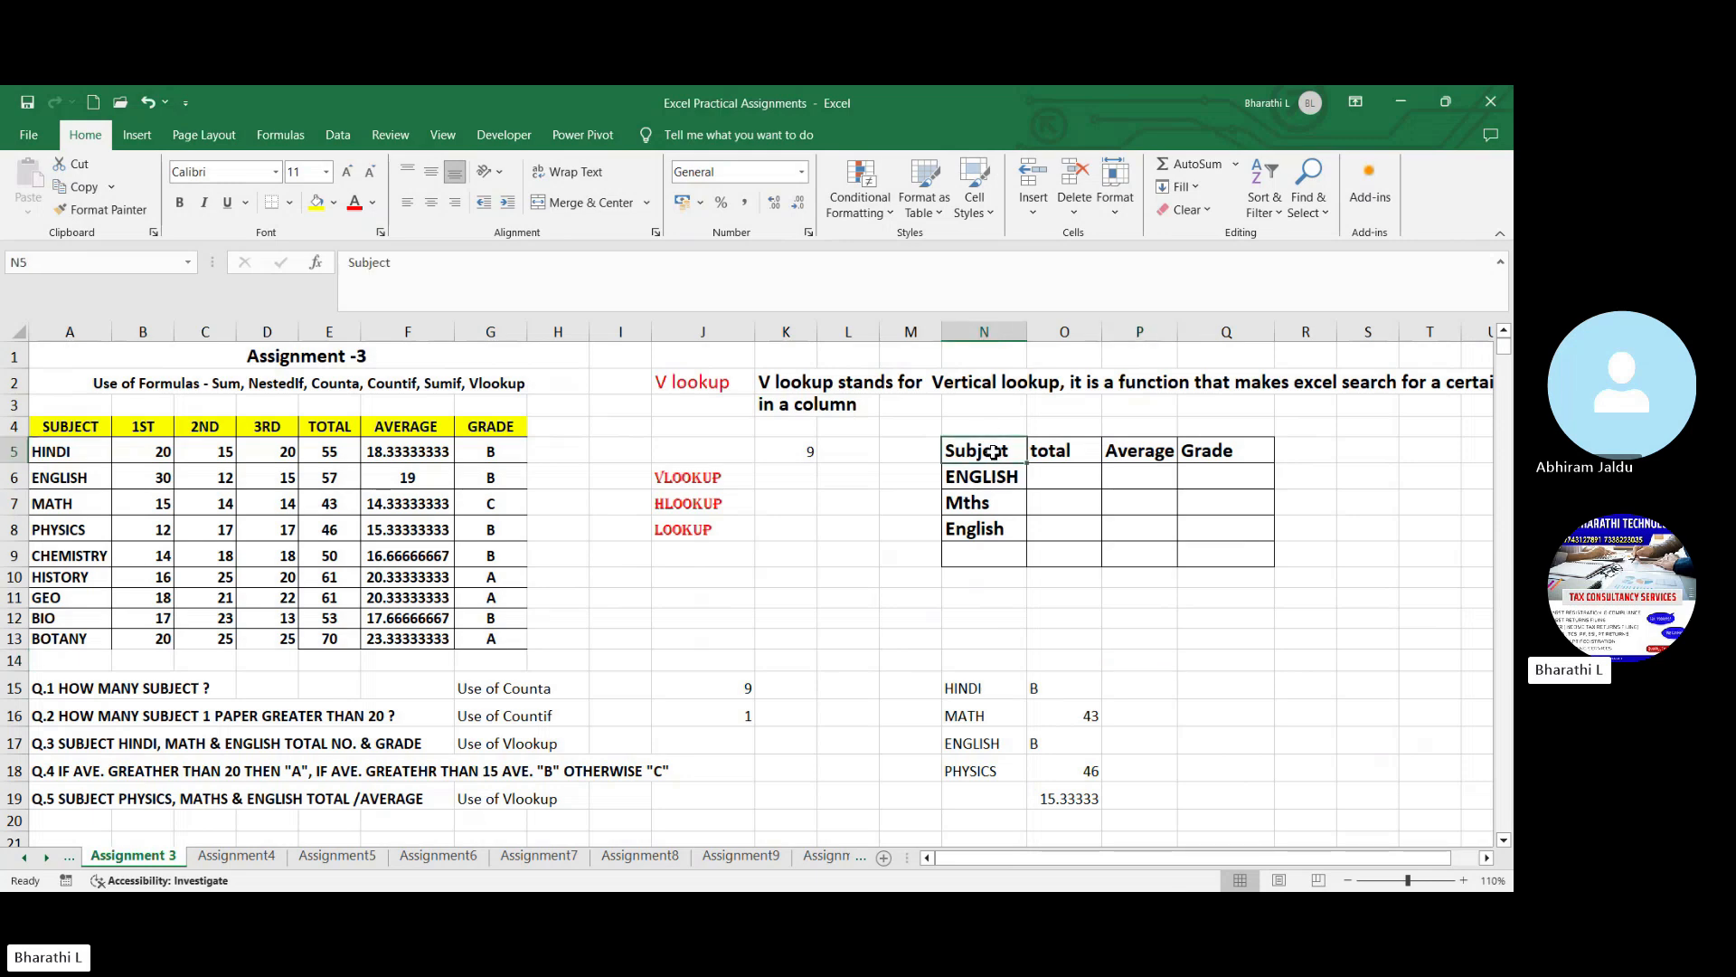
pyautogui.moveTo(981, 450); pyautogui.dragTo(1211, 450)
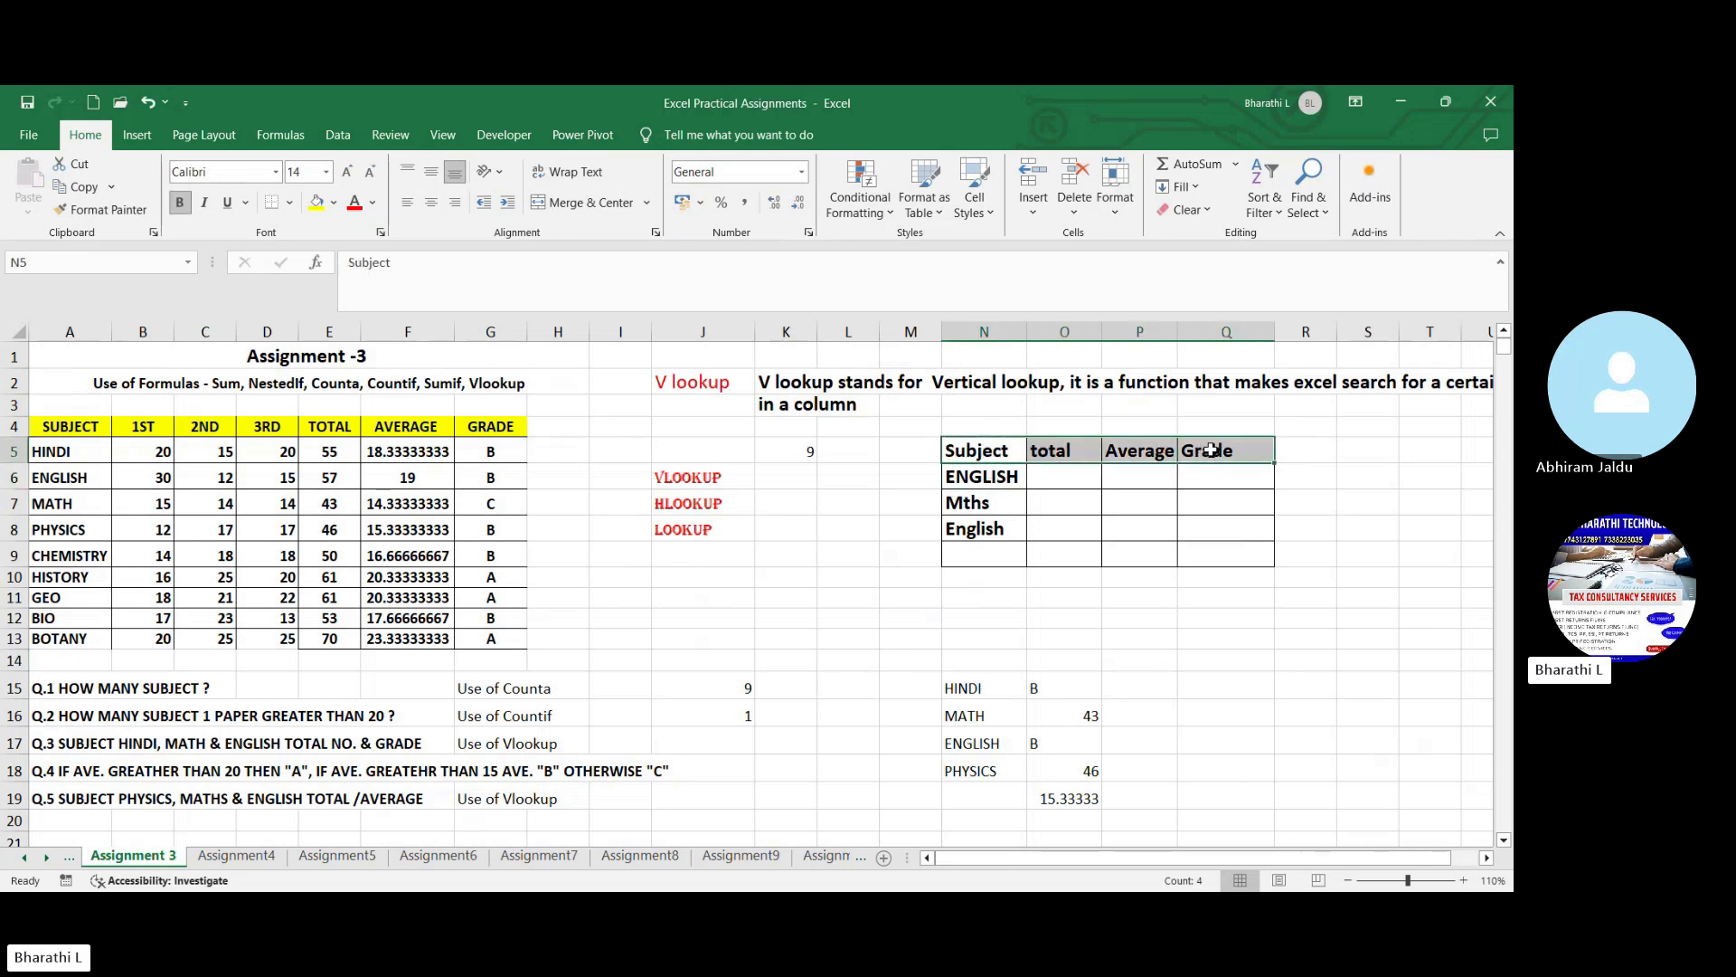
pyautogui.click(316, 202)
pyautogui.click(1001, 451)
# - Go through the lookup table's subjects and their empty total, average and grade cells
pyautogui.click(993, 483)
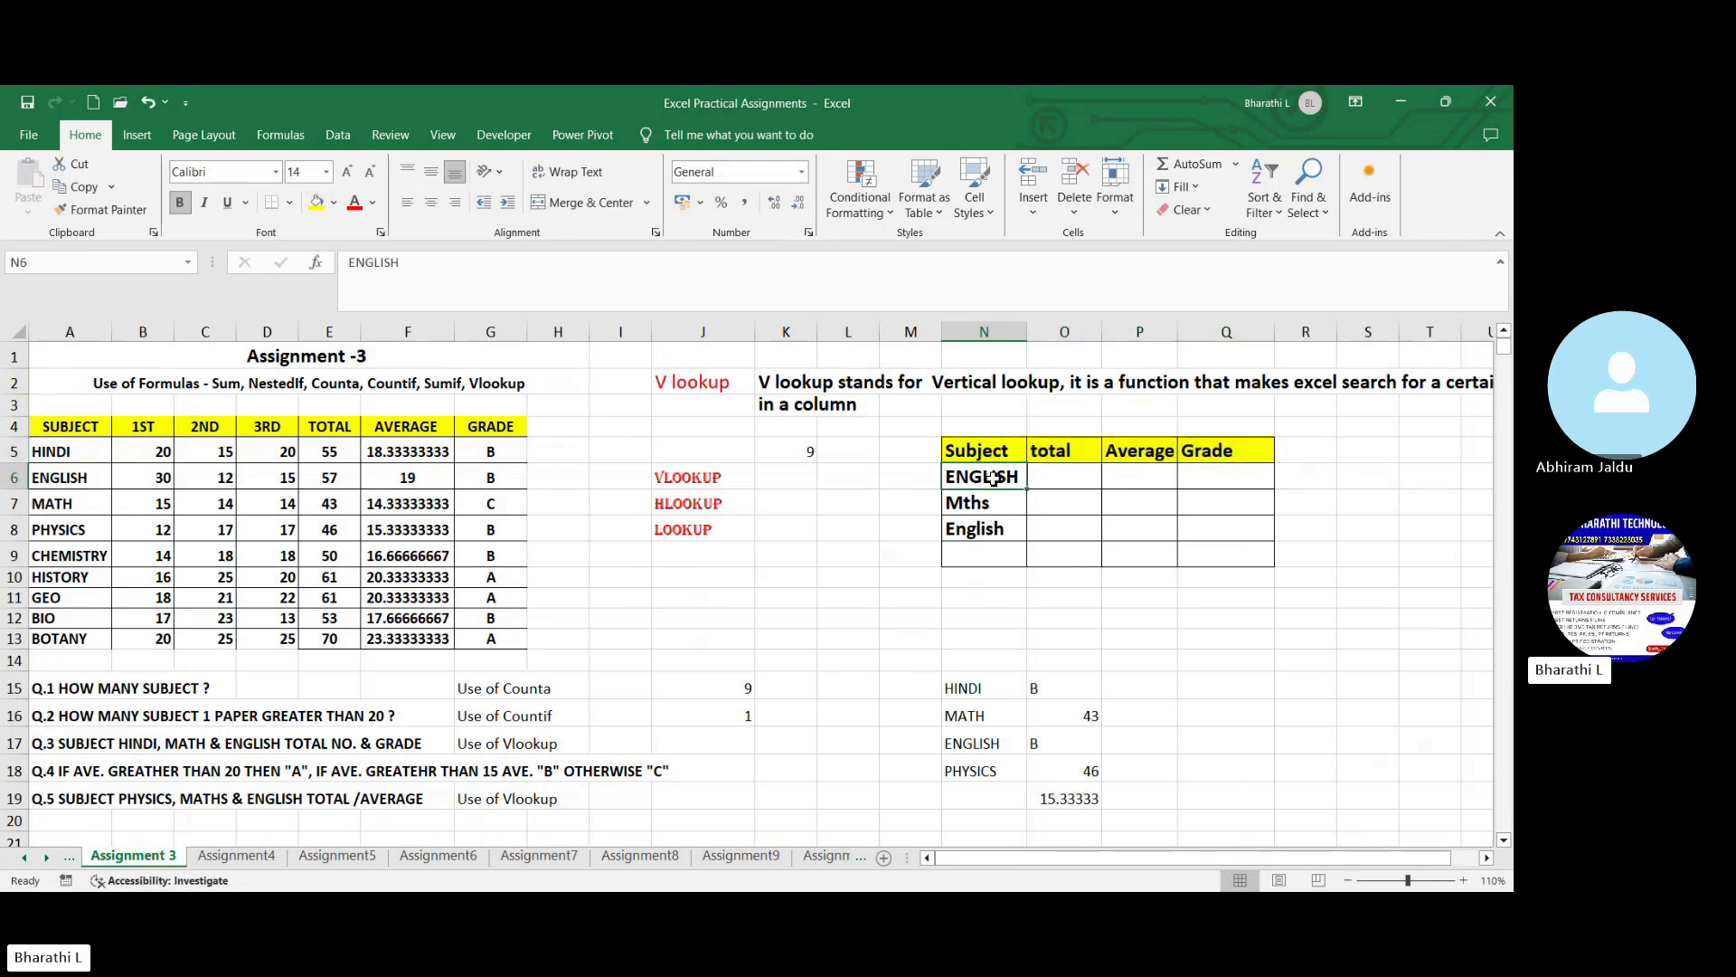
pyautogui.click(1055, 475)
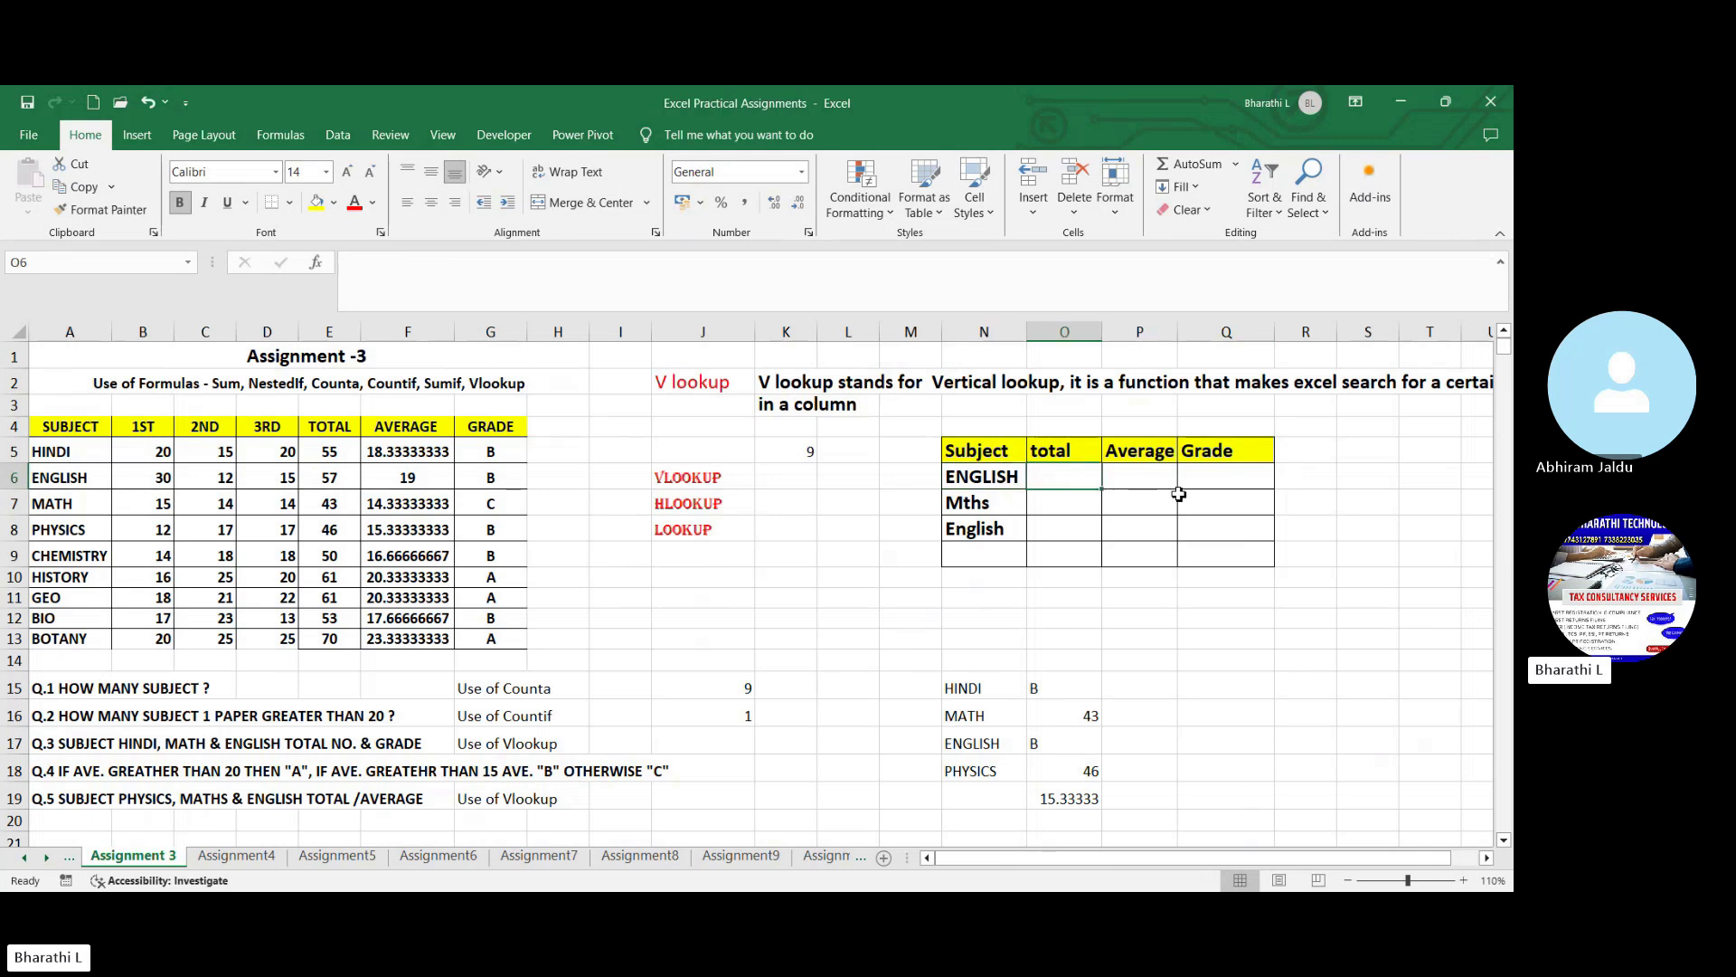
pyautogui.click(1147, 486)
pyautogui.click(1216, 485)
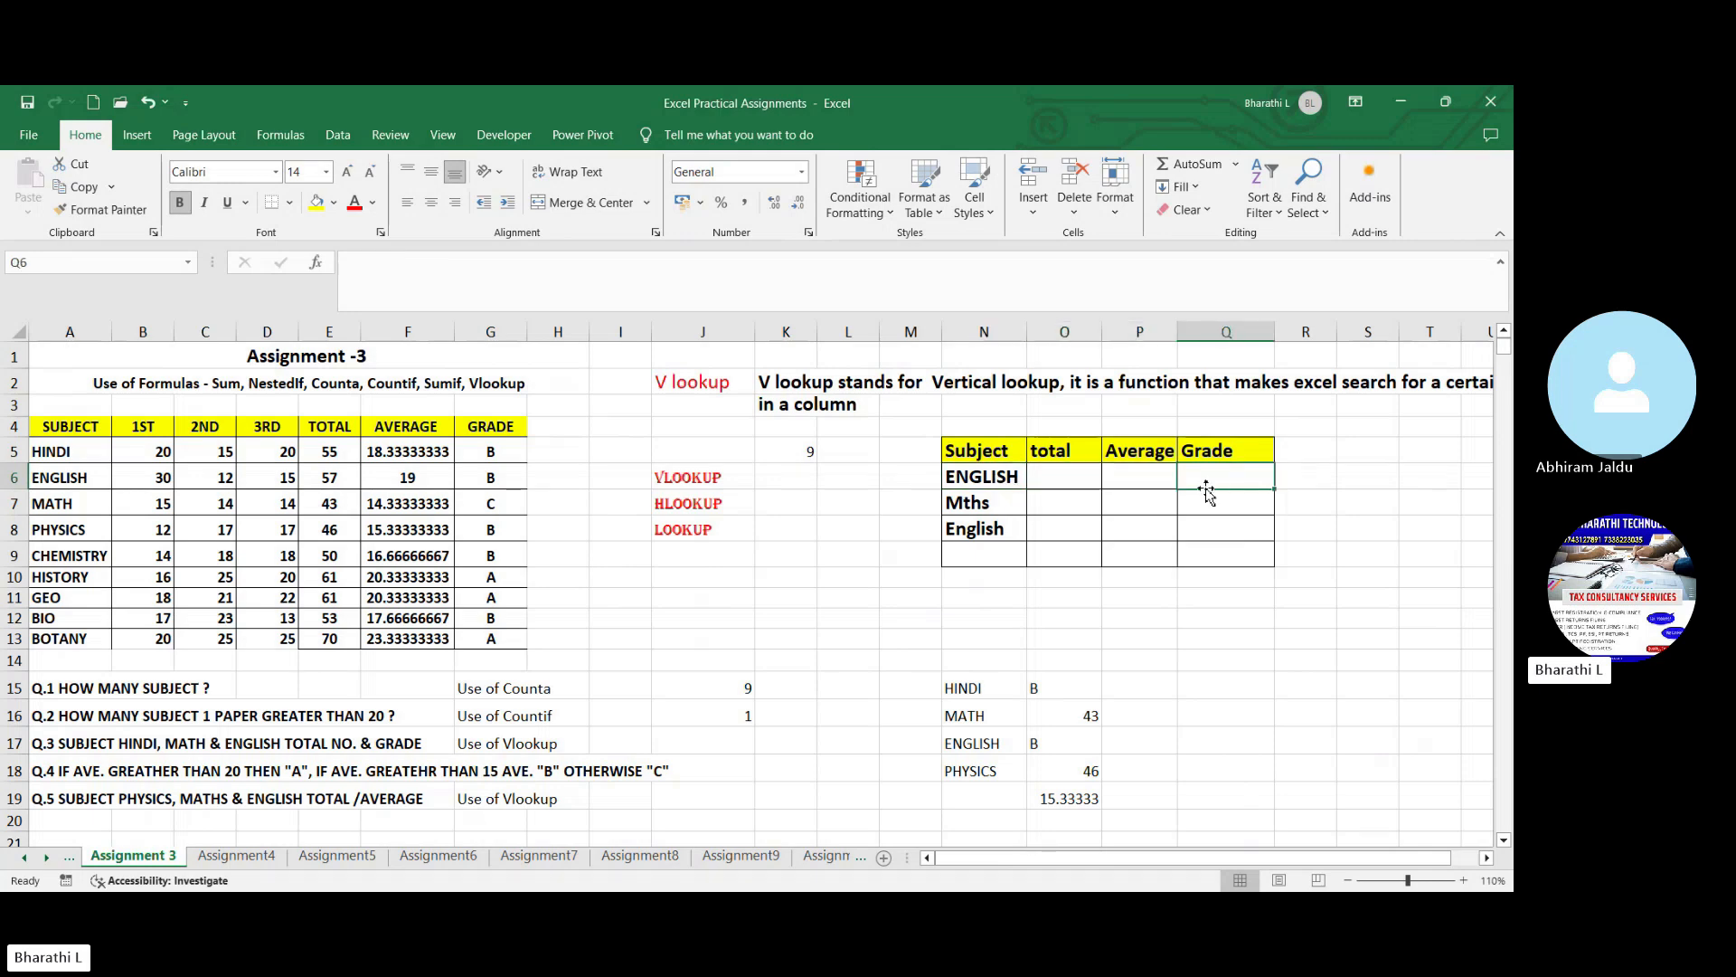
pyautogui.click(1058, 503)
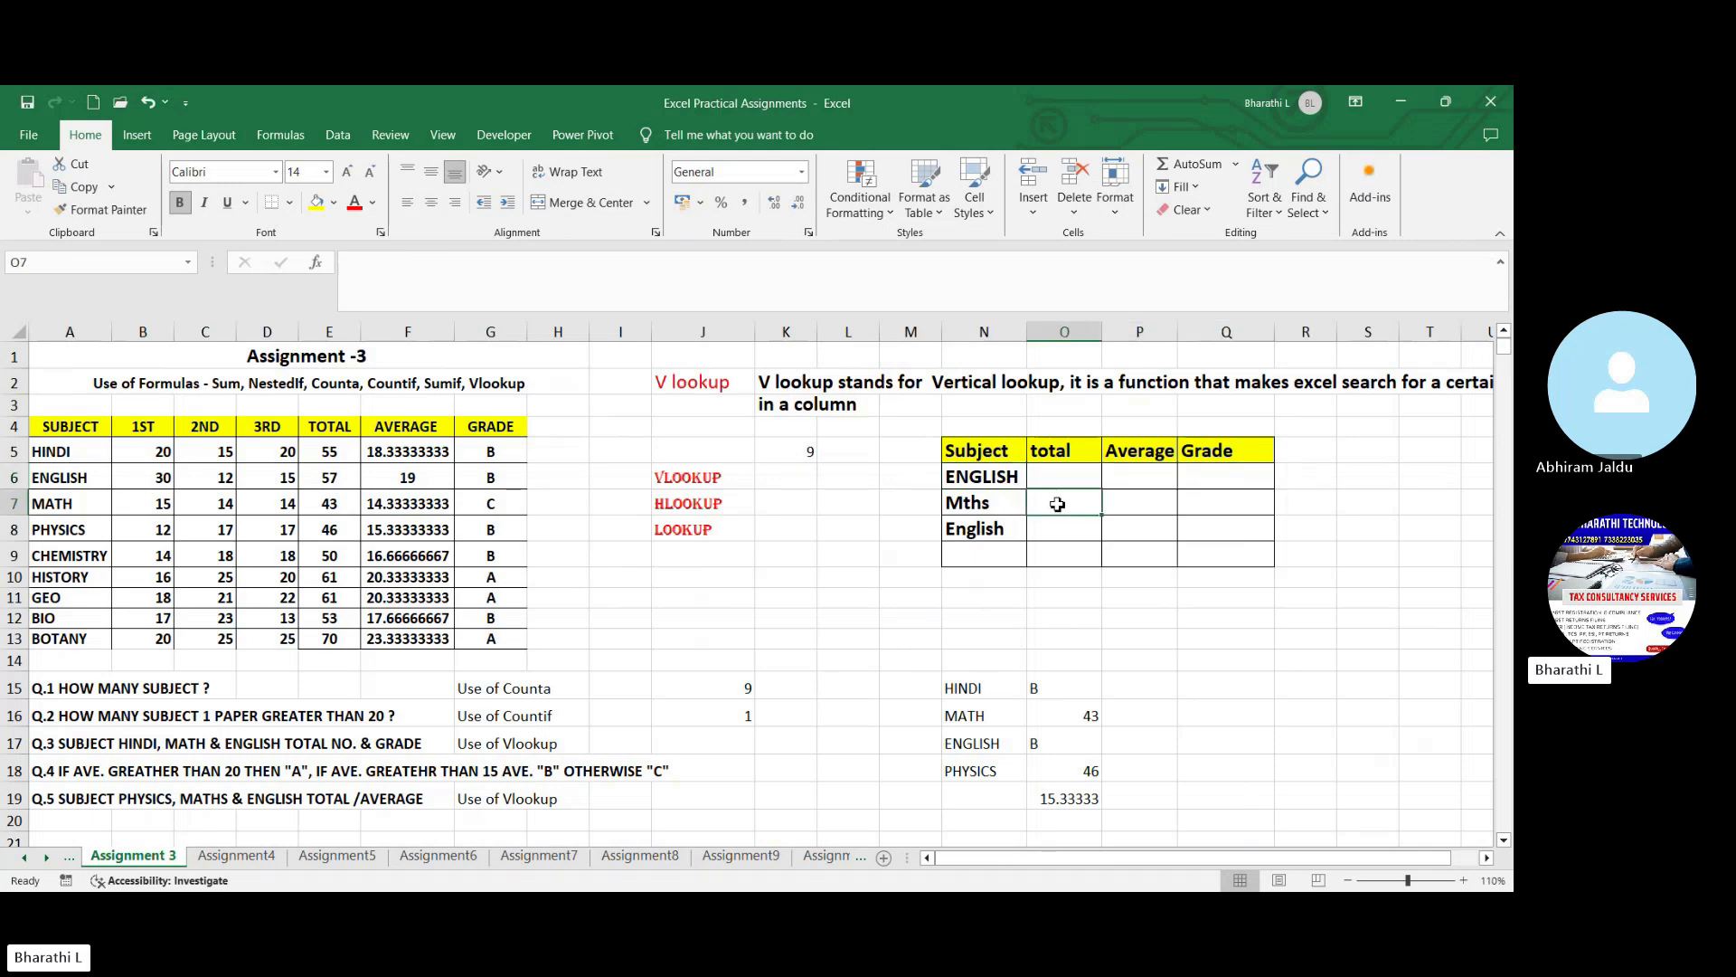
pyautogui.click(1139, 510)
pyautogui.click(1212, 504)
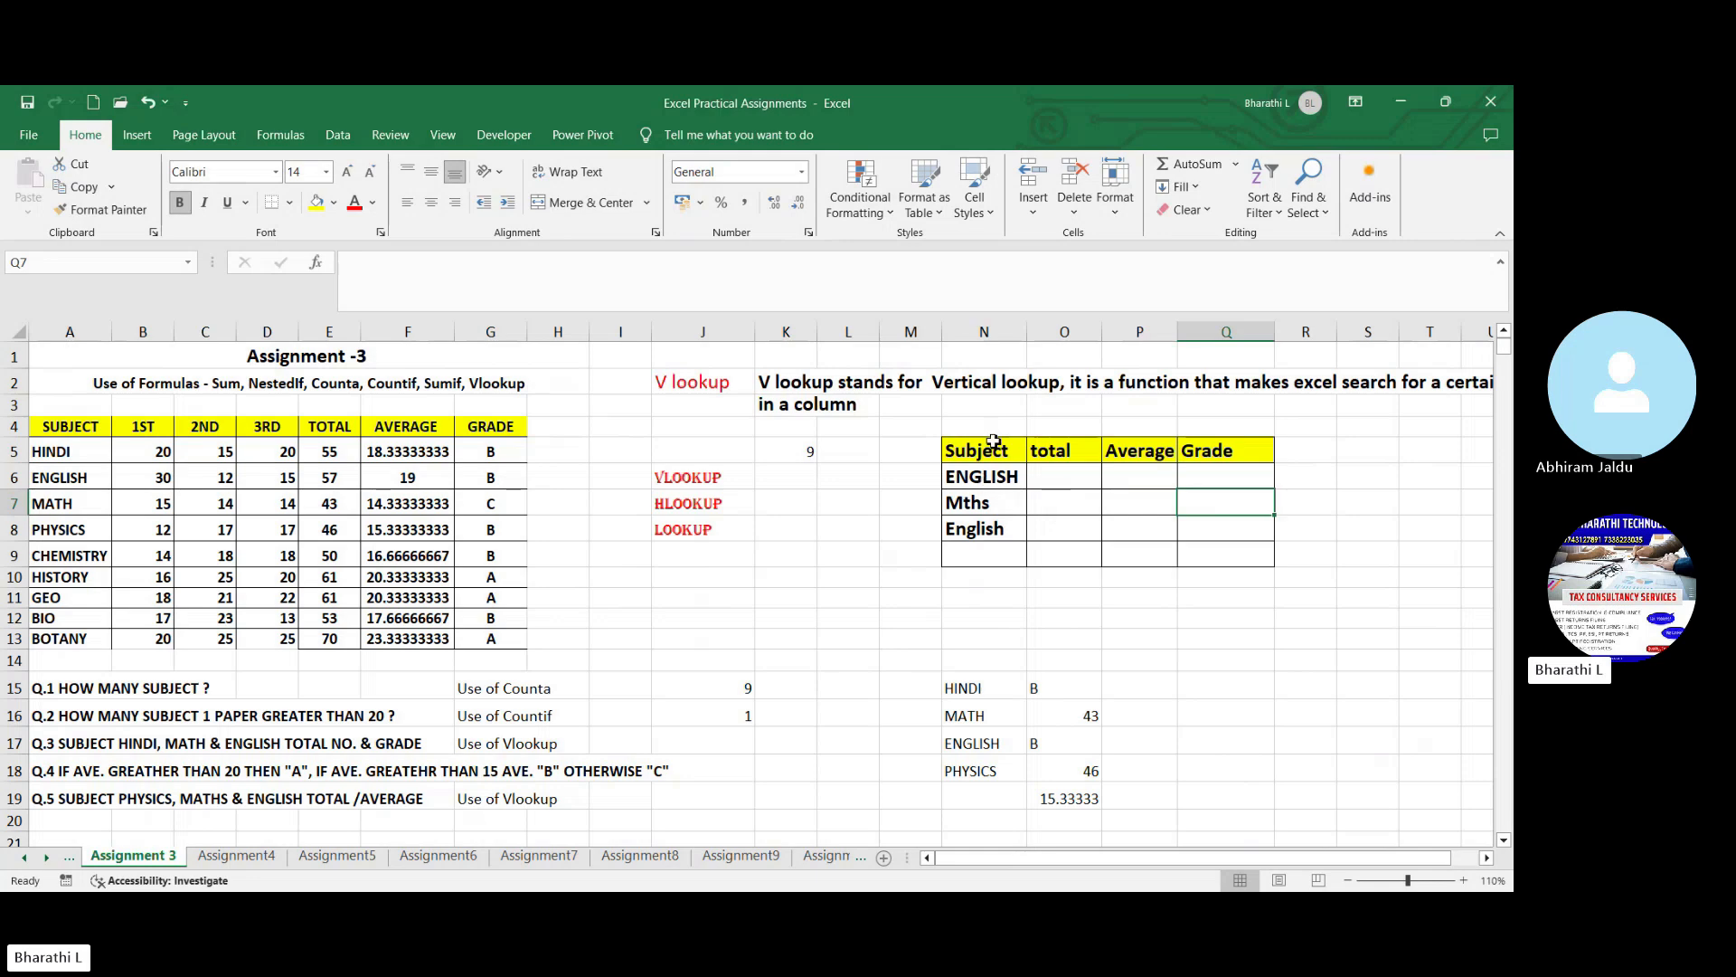
pyautogui.click(997, 480)
pyautogui.click(998, 503)
pyautogui.click(999, 529)
# - Look up the ENGLISH total in O6 with VLOOKUP, using N6 as lookup value, A5:G13 as table and column 5
pyautogui.click(1049, 490)
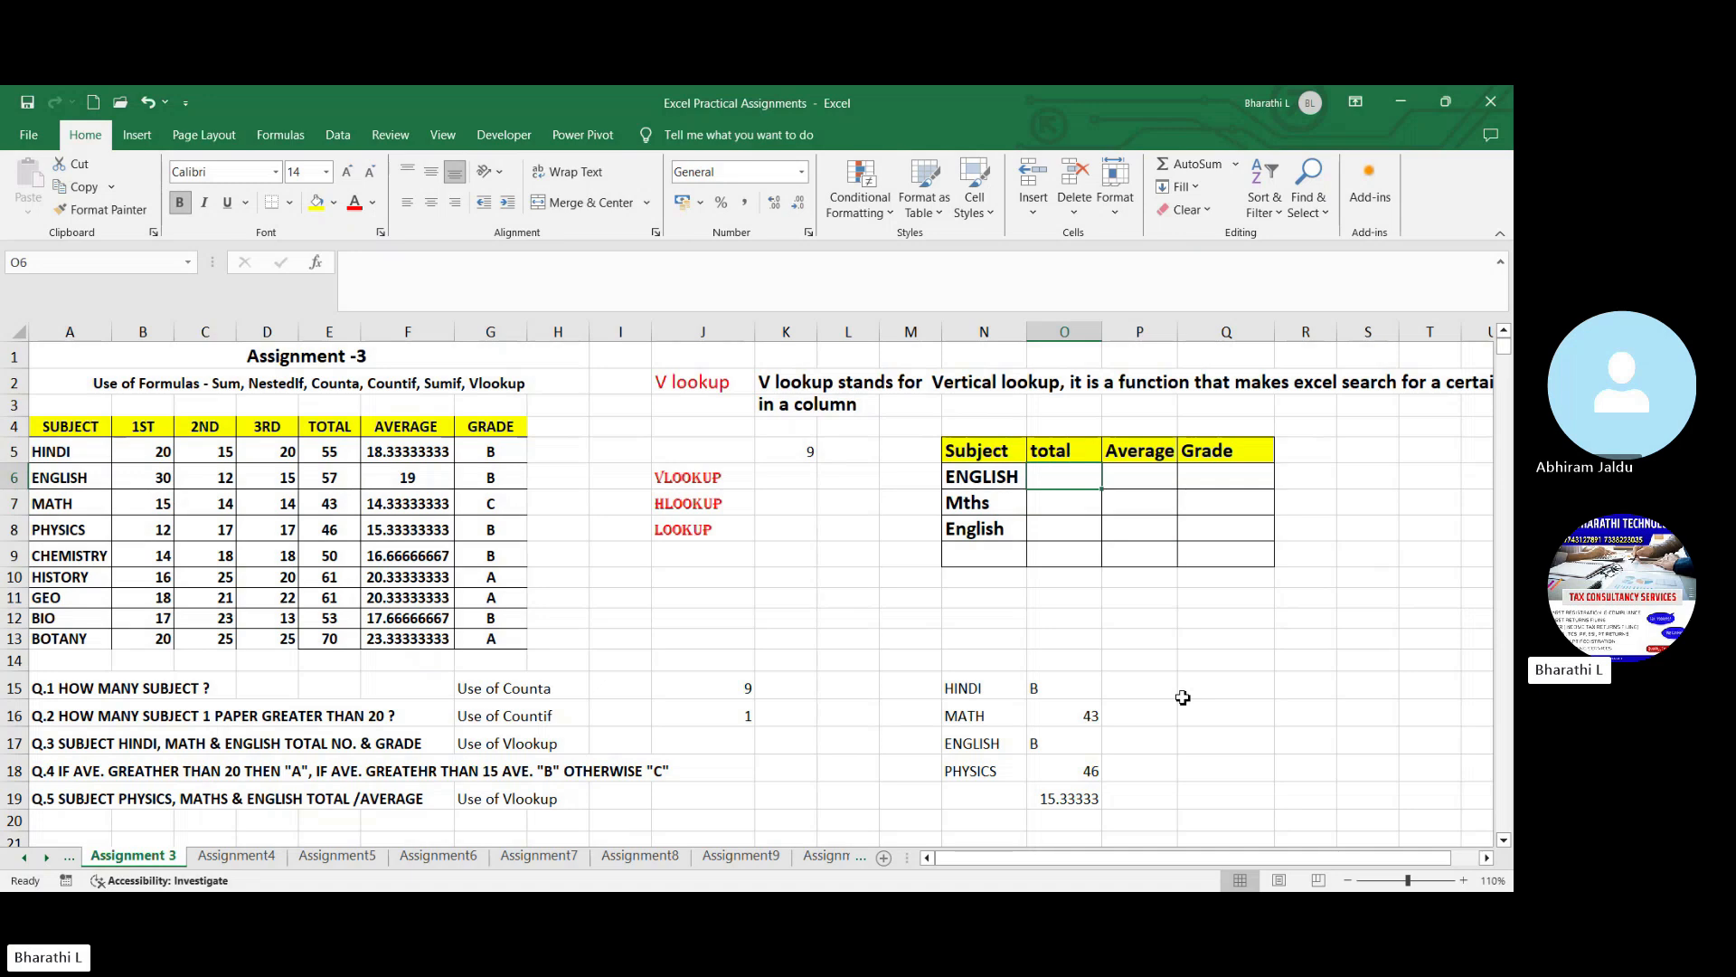
pyautogui.write('=')
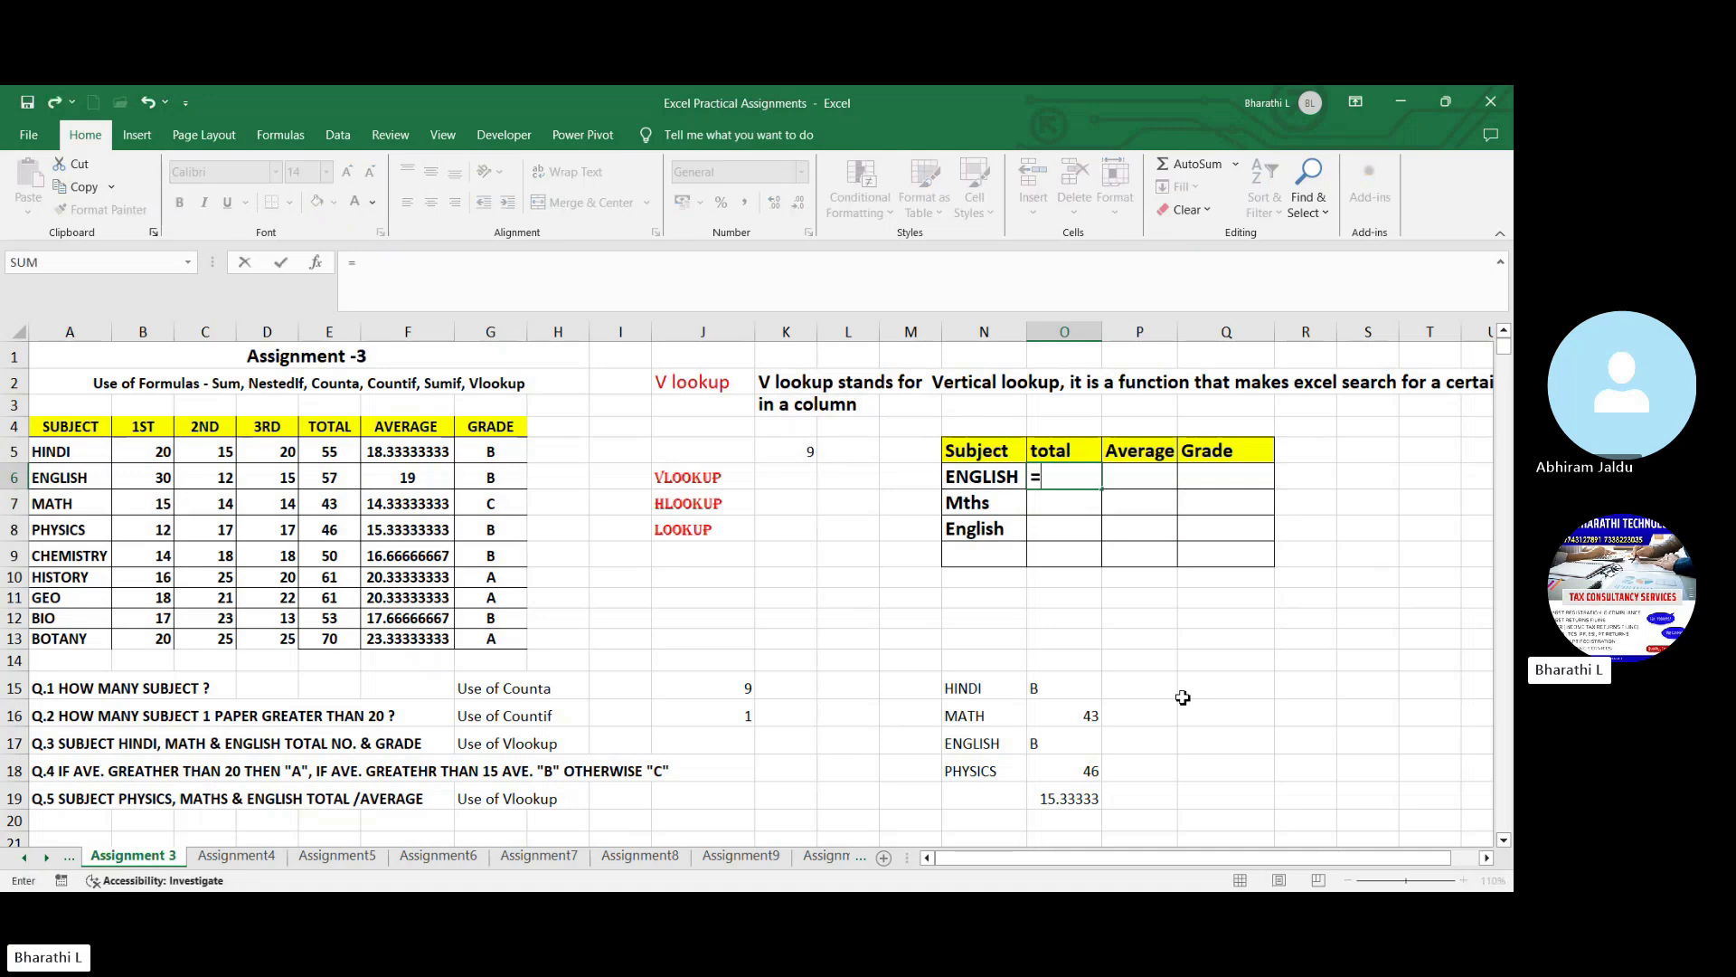
pyautogui.write('vl')
pyautogui.write('ookup')
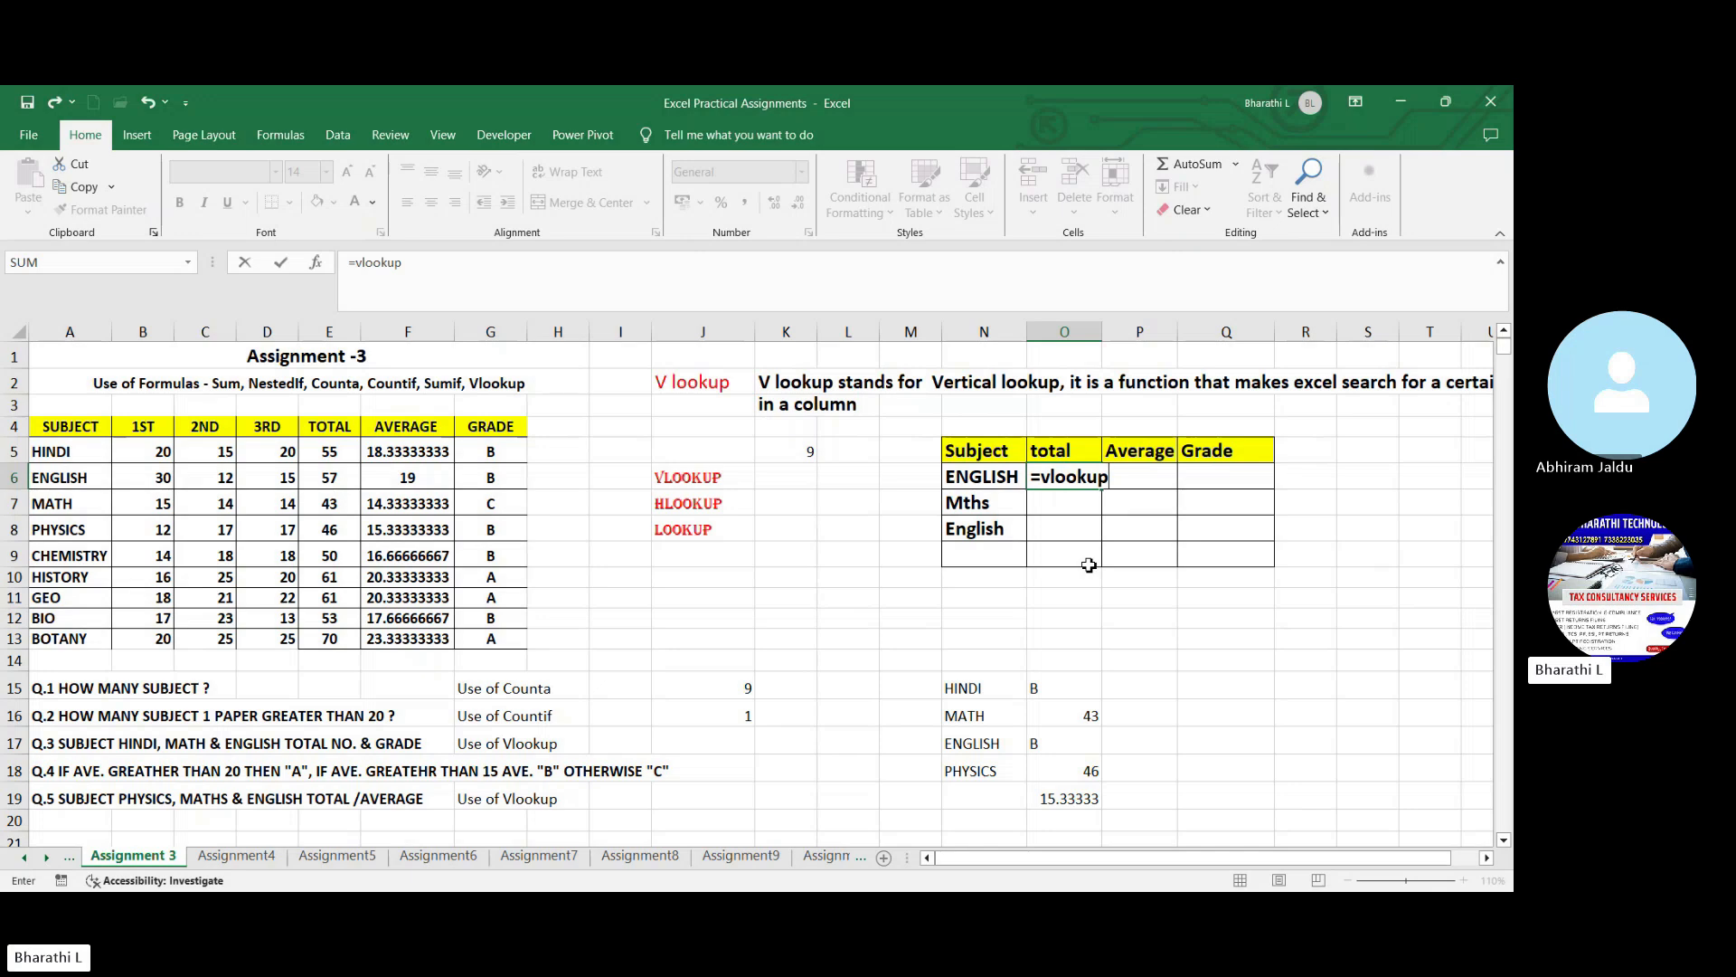
pyautogui.press('Tab')
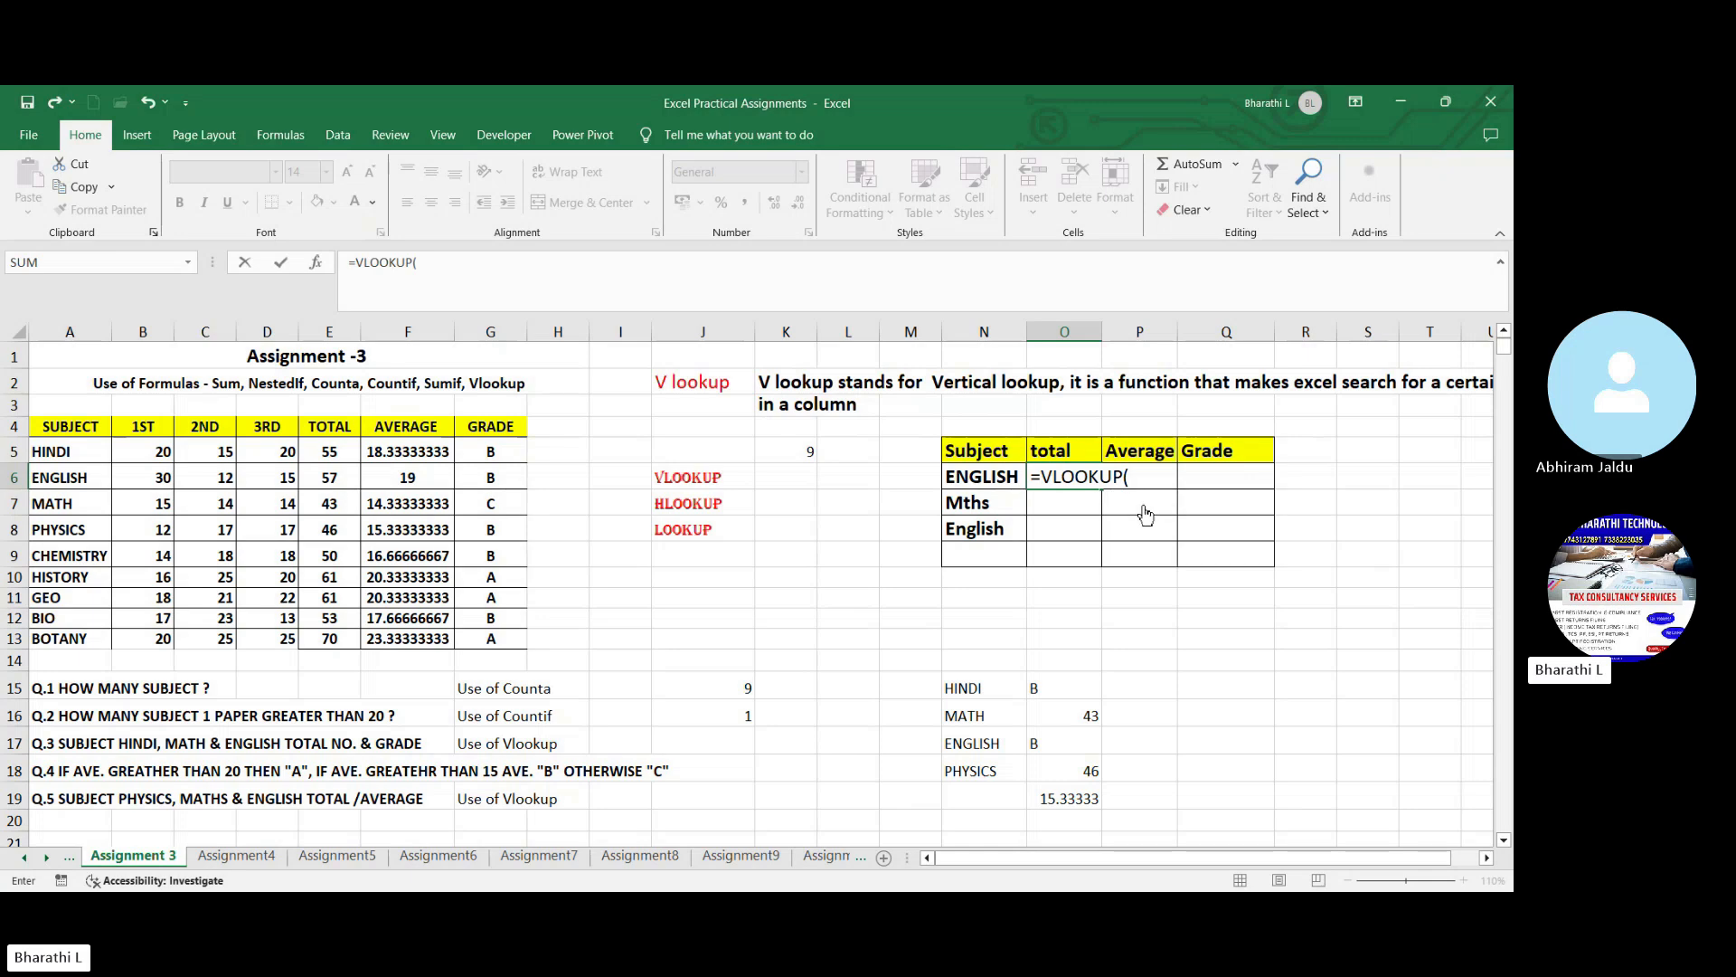
pyautogui.click(1002, 476)
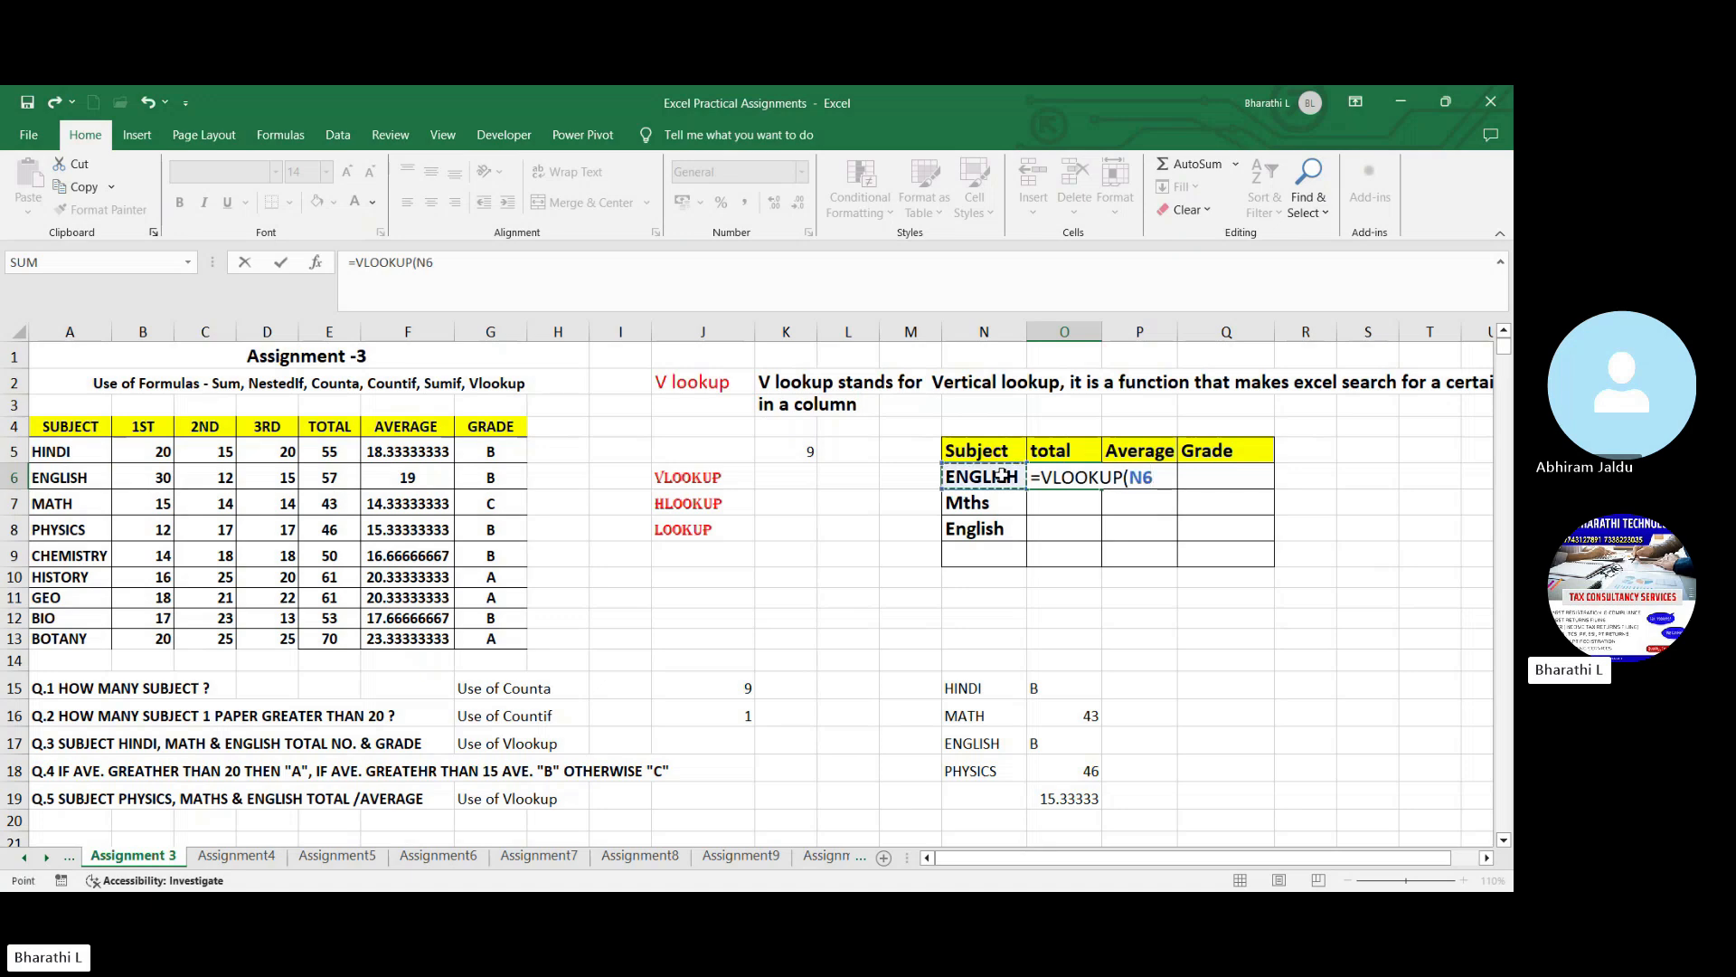
pyautogui.write(',')
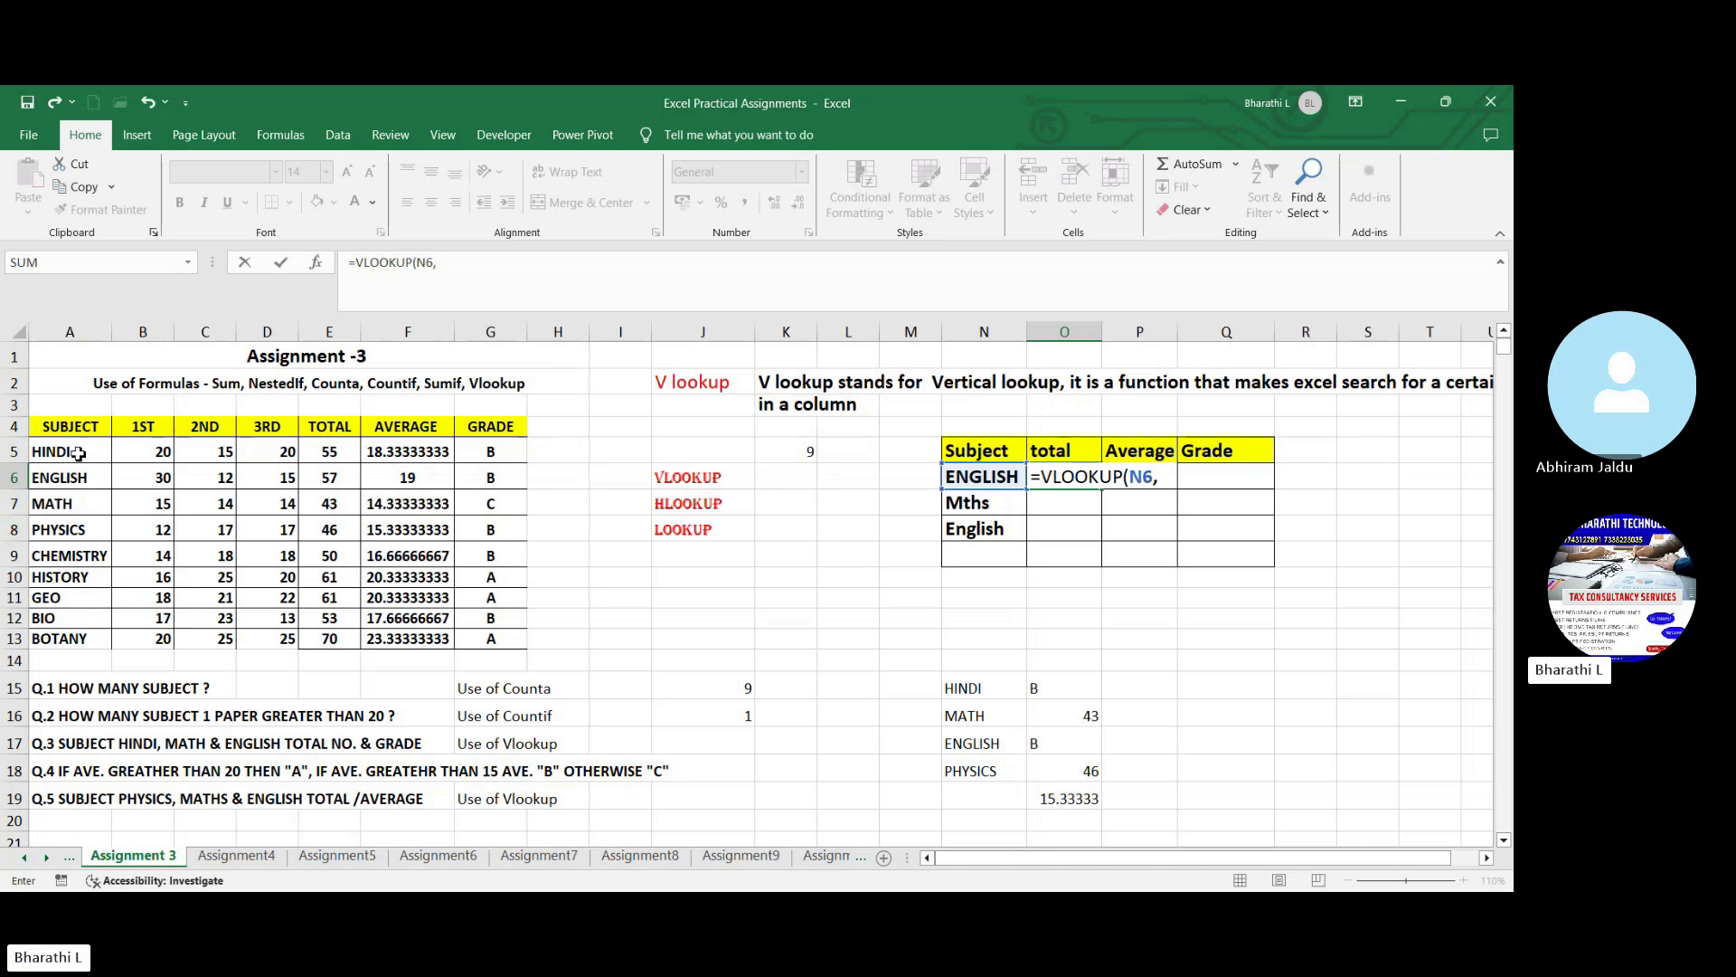
pyautogui.moveTo(80, 454); pyautogui.dragTo(488, 638)
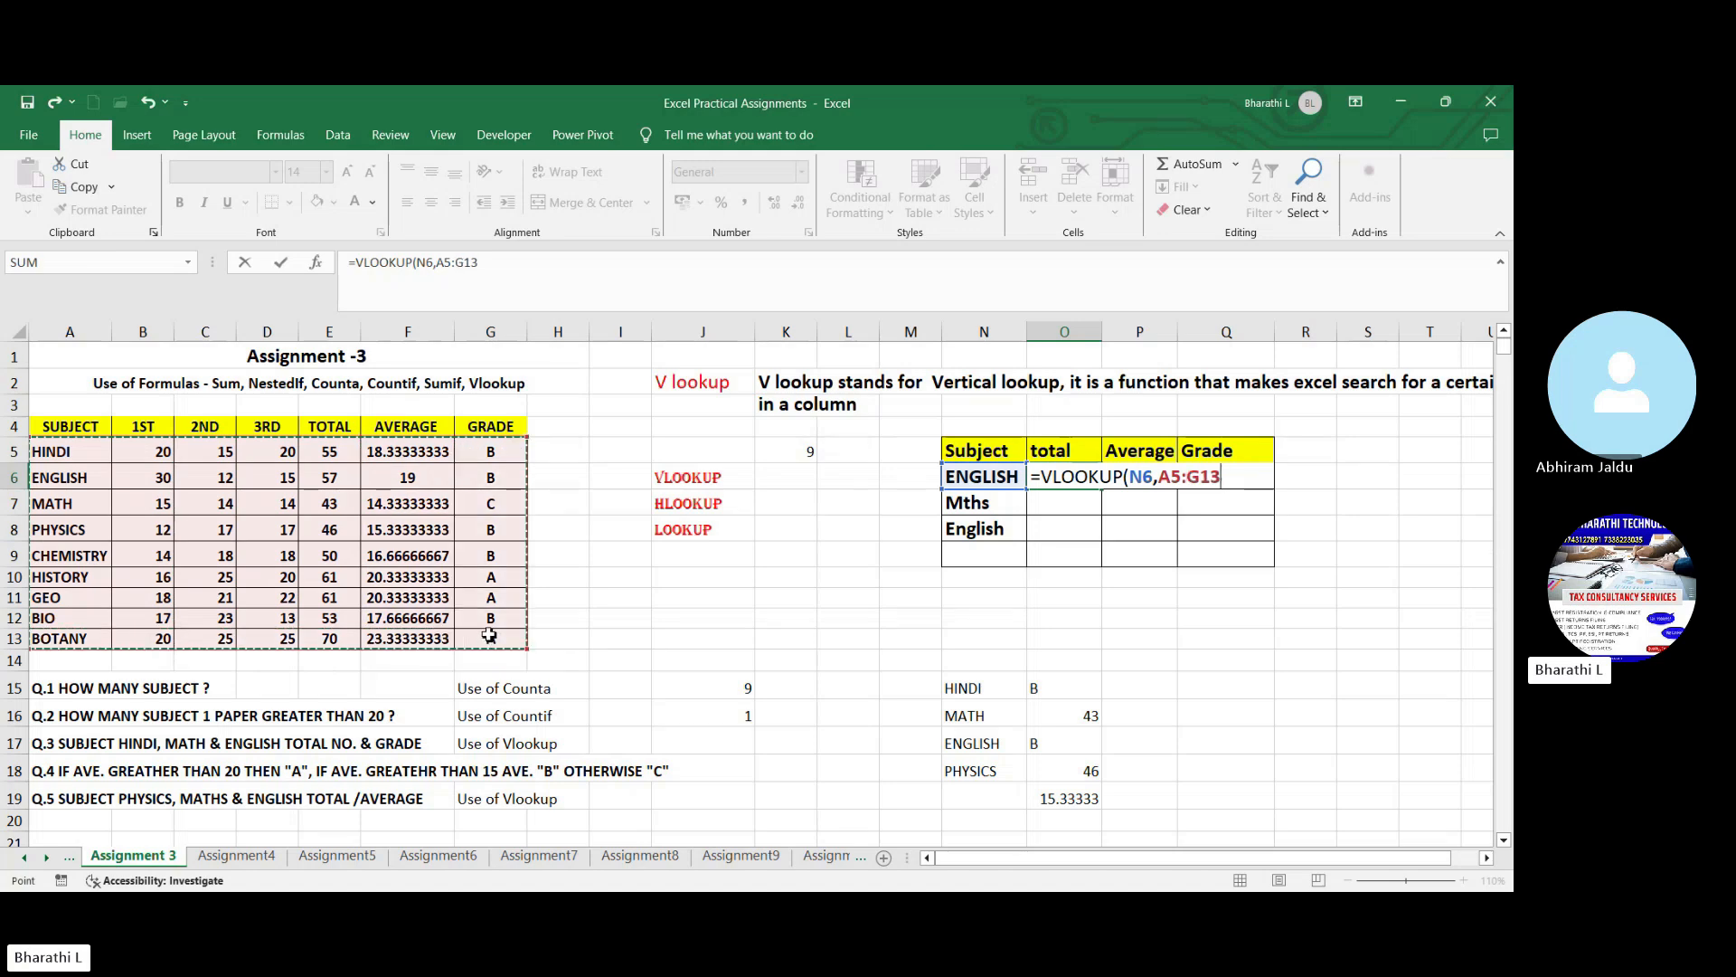
pyautogui.write(',')
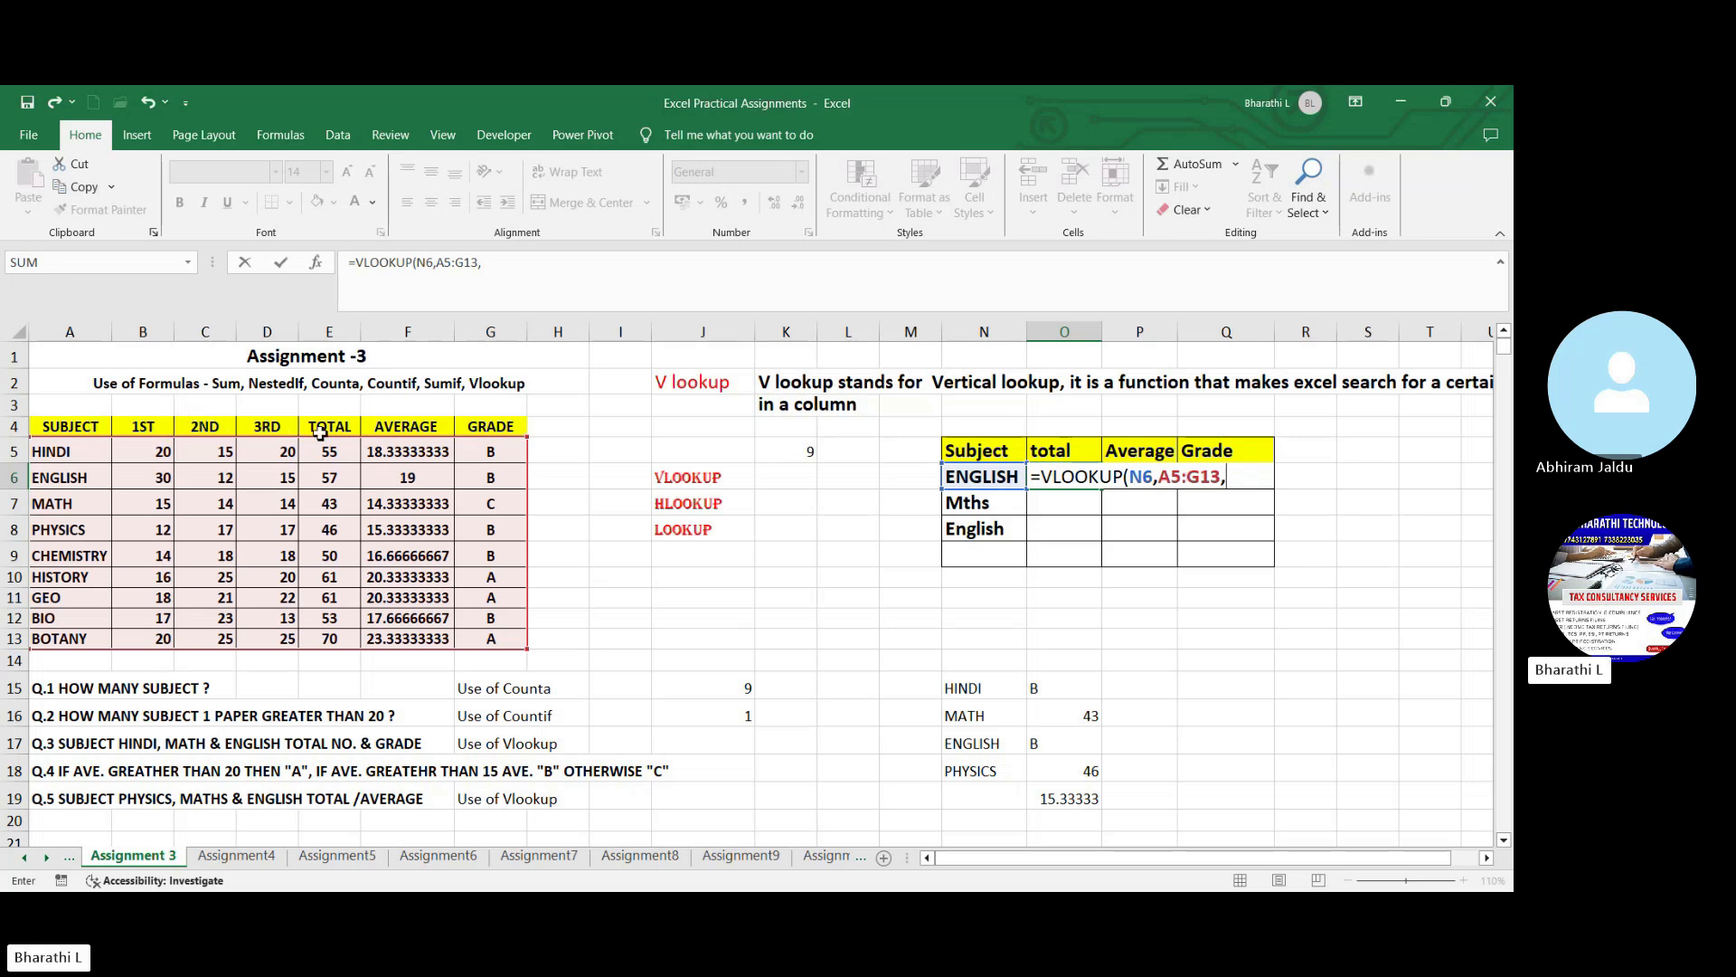
pyautogui.write('57')
pyautogui.press('Return')
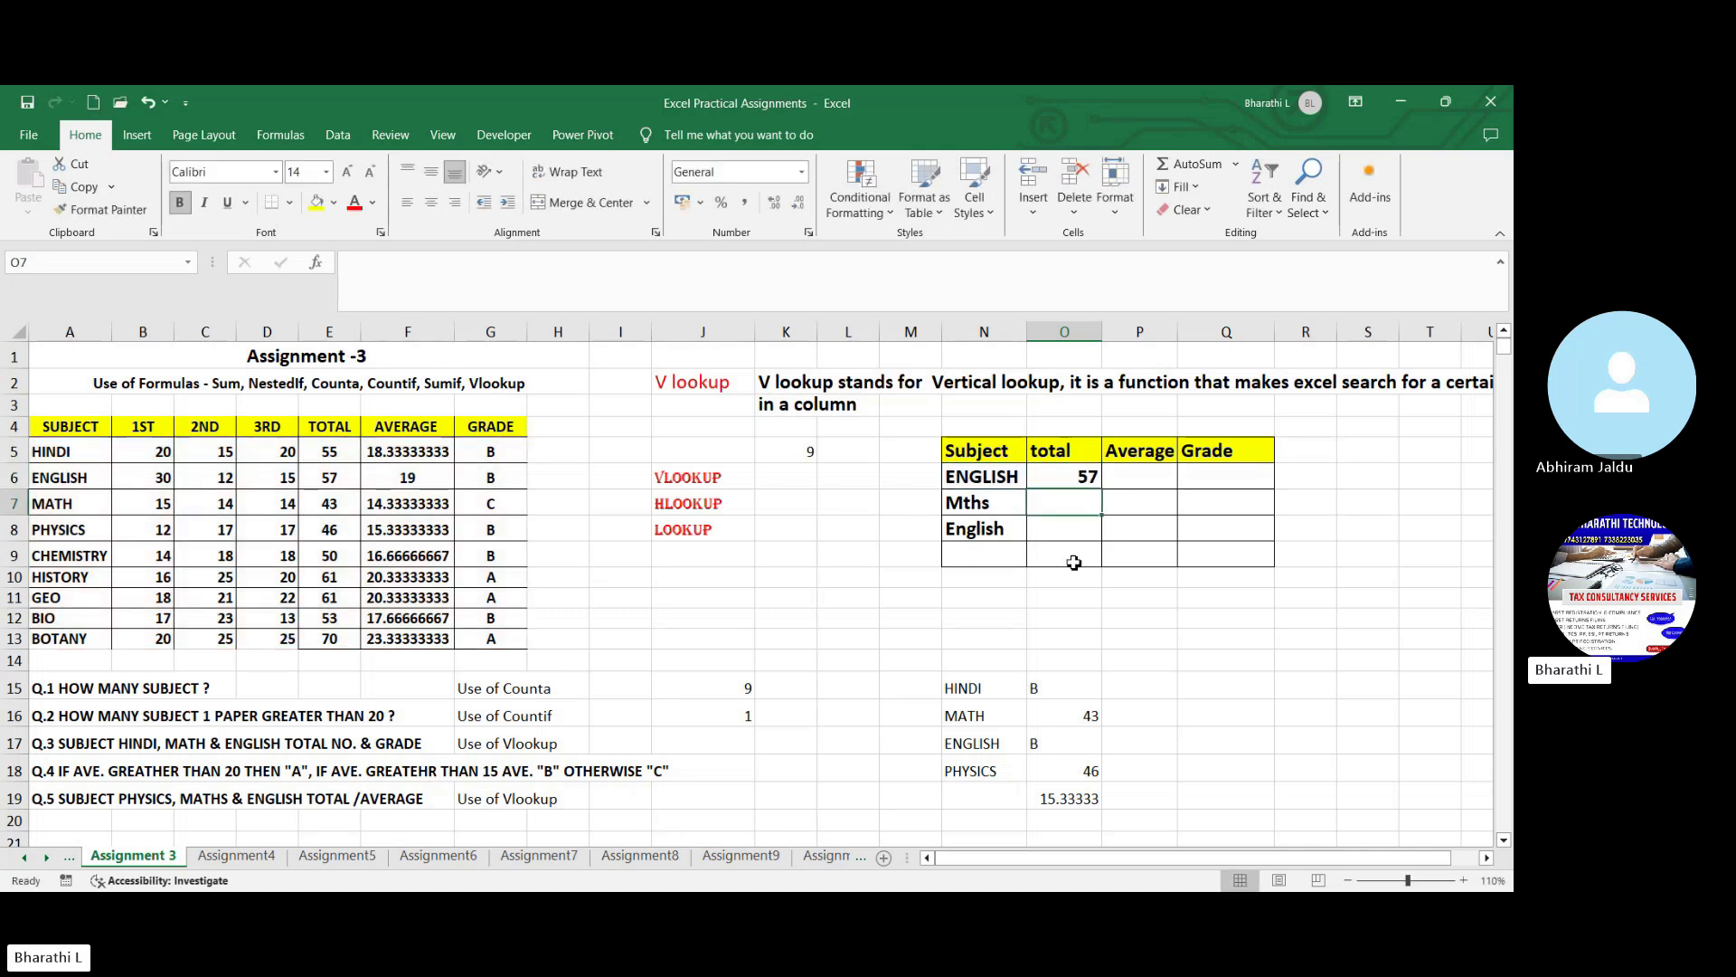
# - Look up the ENGLISH average in P6 with VLOOKUP, using N6, table A5:G13 and the AVERAGE column
pyautogui.click(1084, 479)
pyautogui.click(1123, 479)
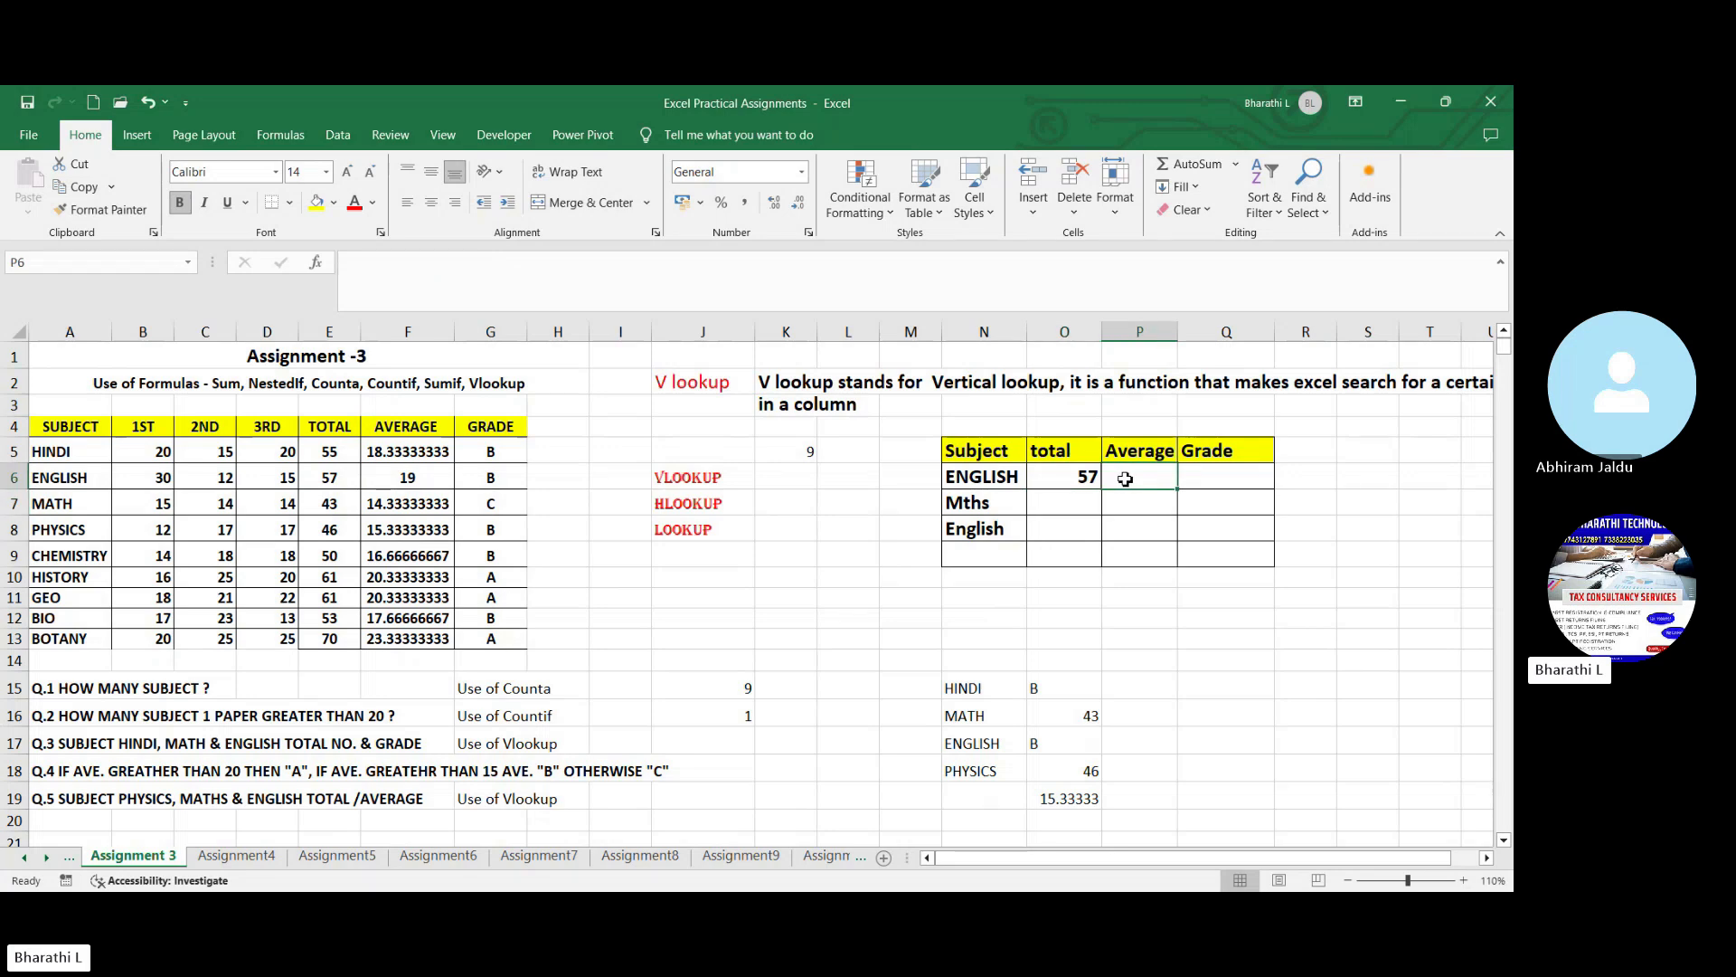
pyautogui.write('=')
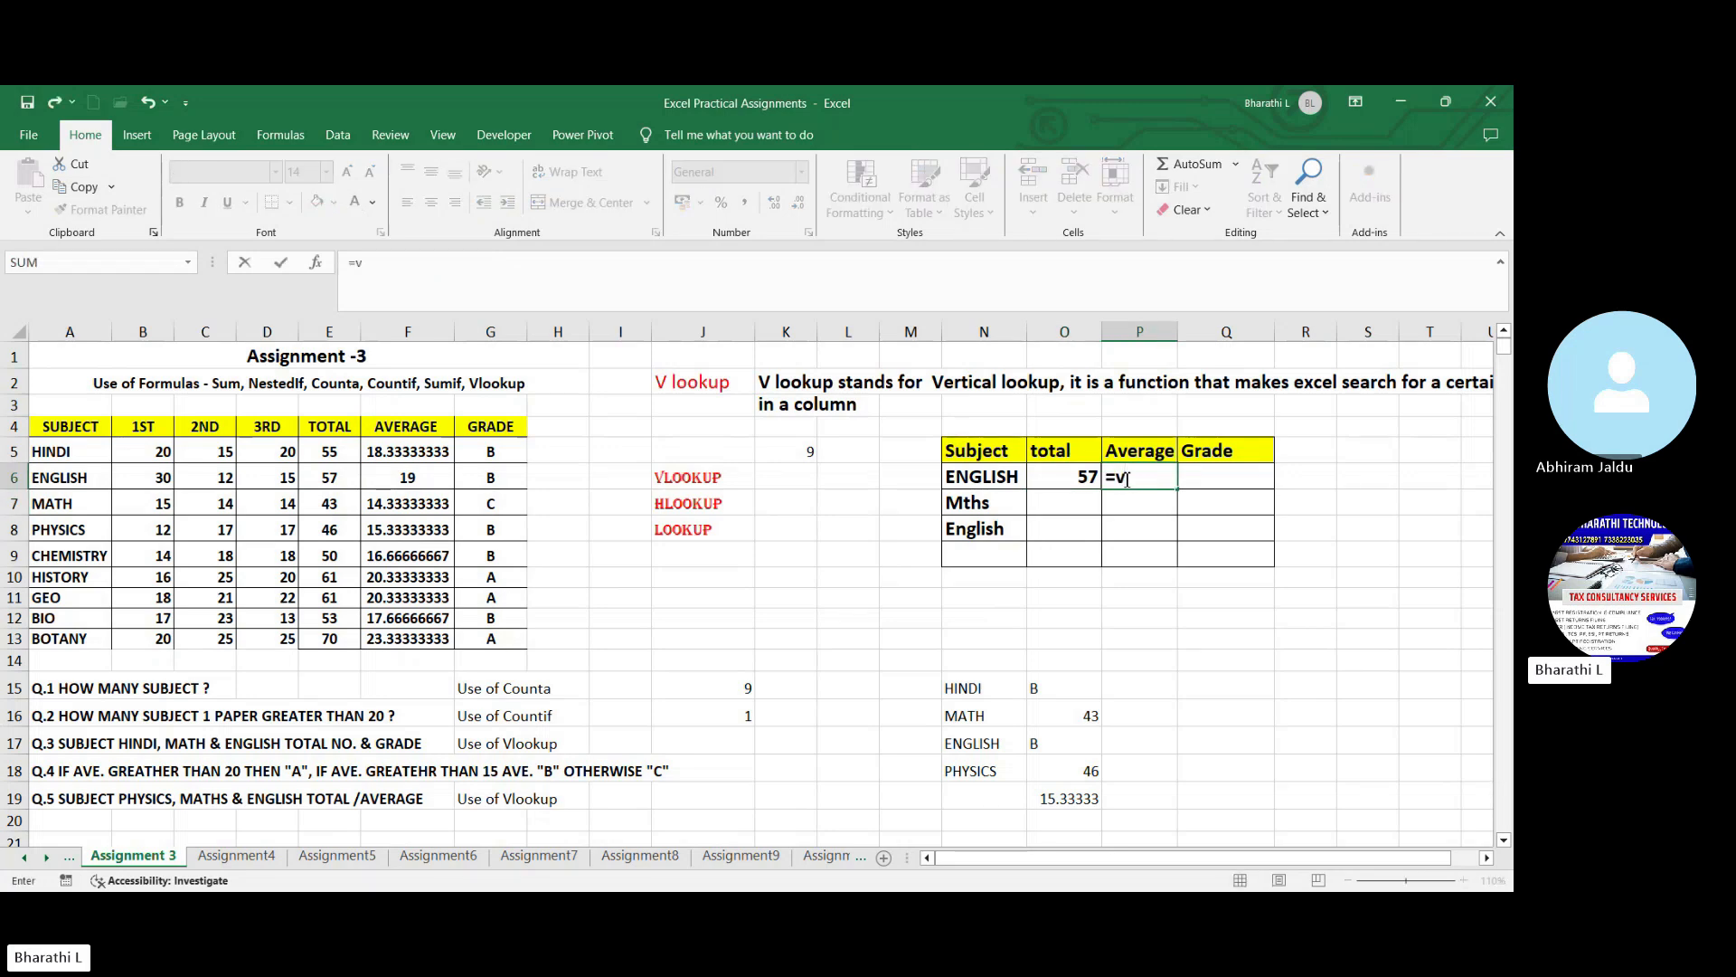
pyautogui.write('vl')
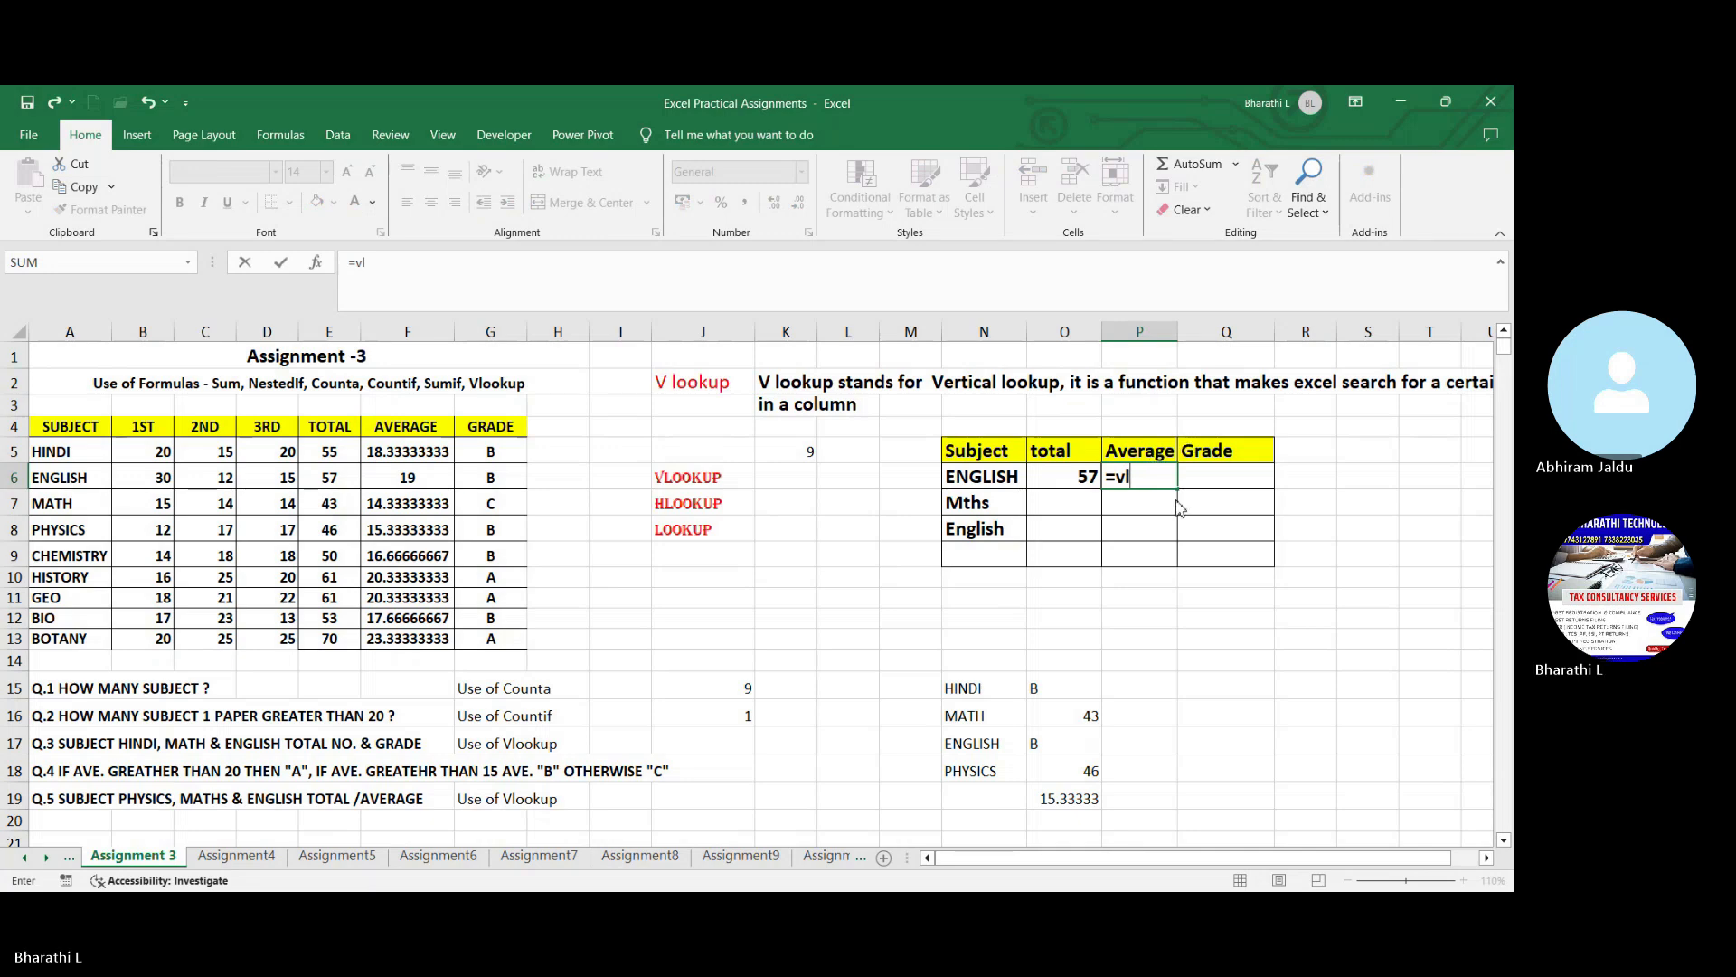
pyautogui.press('Tab')
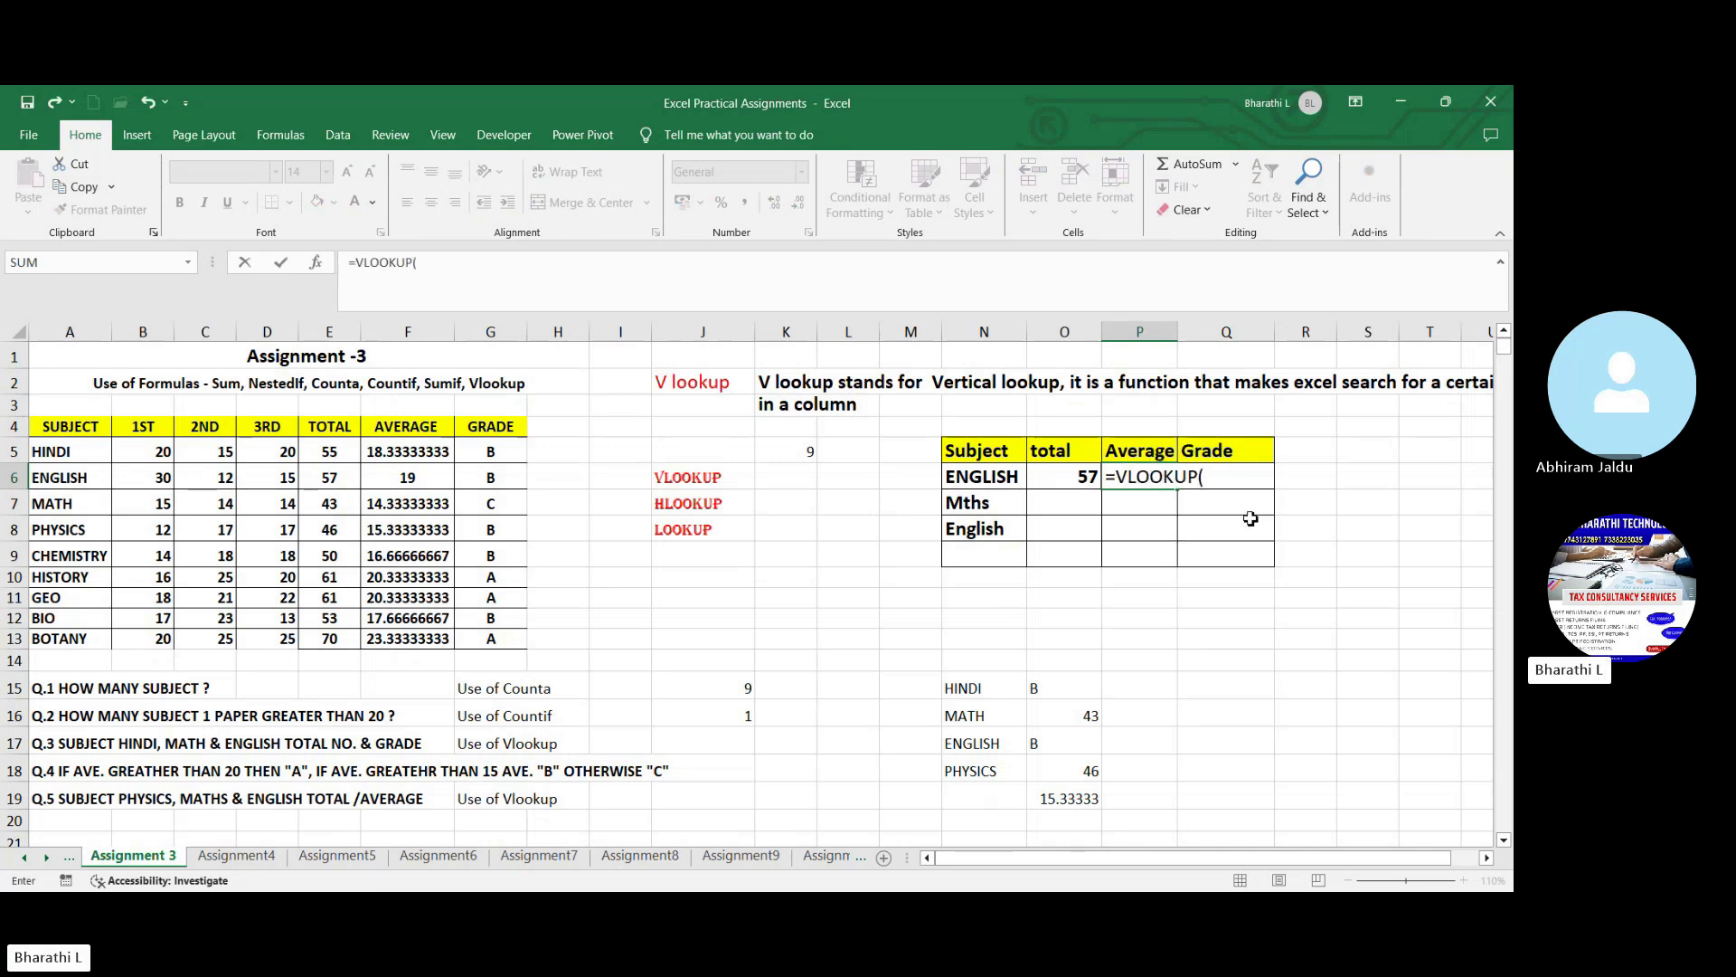
pyautogui.click(991, 476)
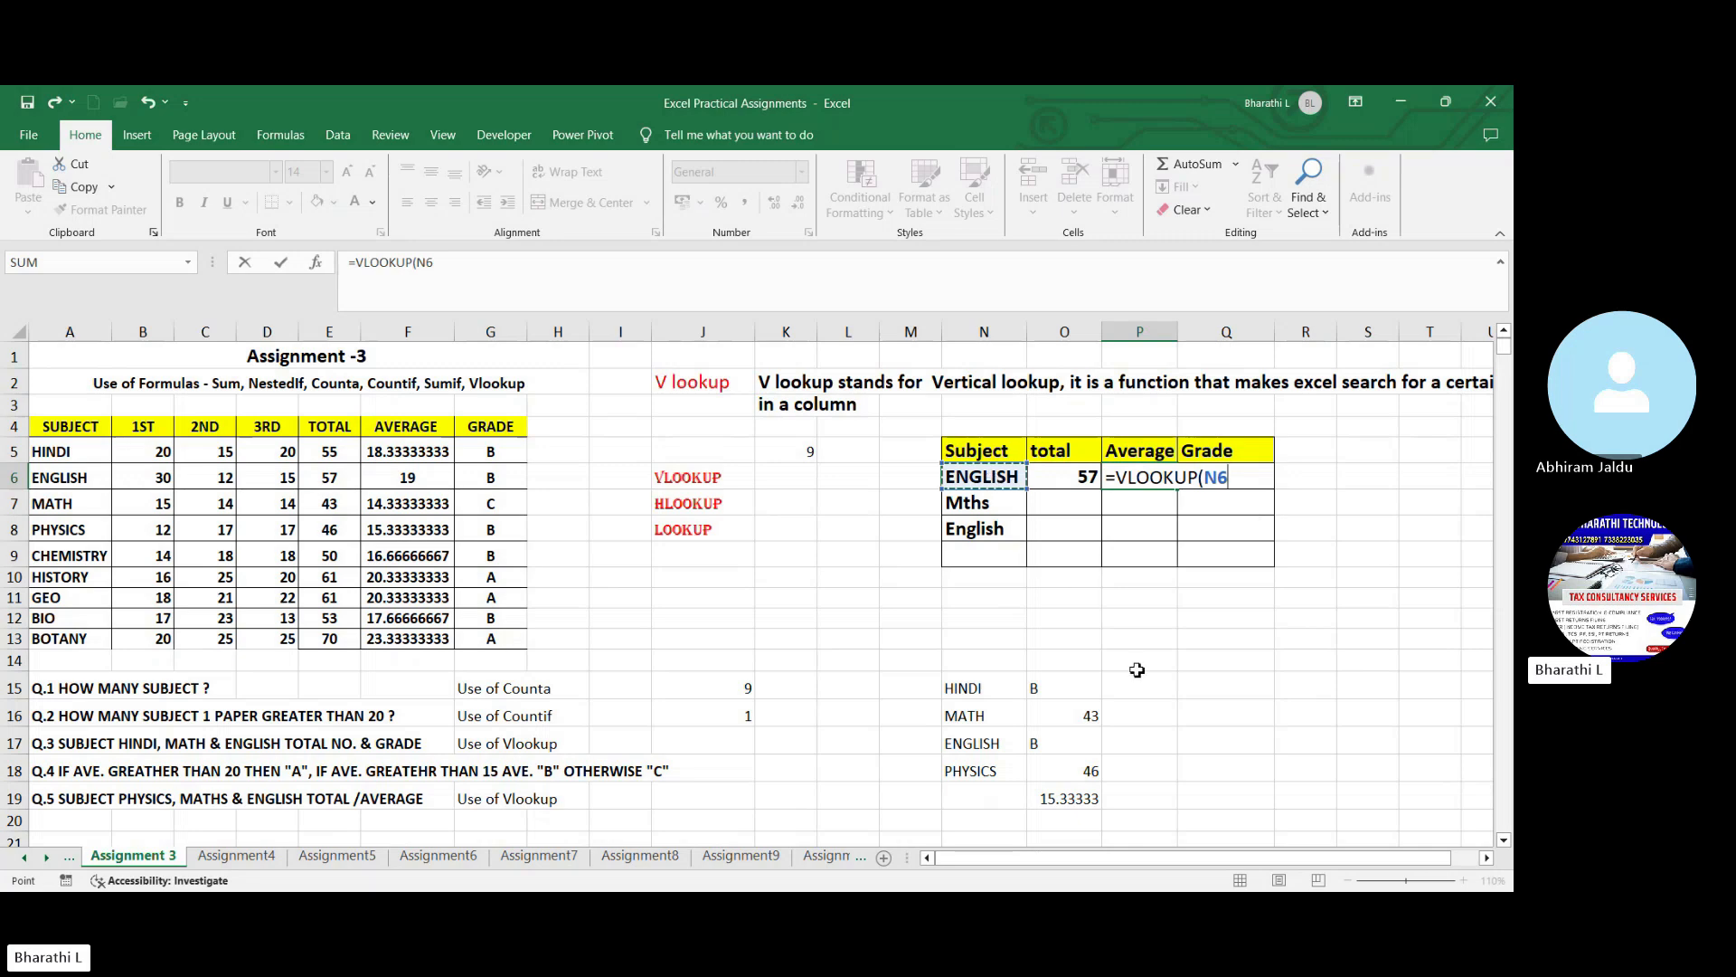
pyautogui.write(',')
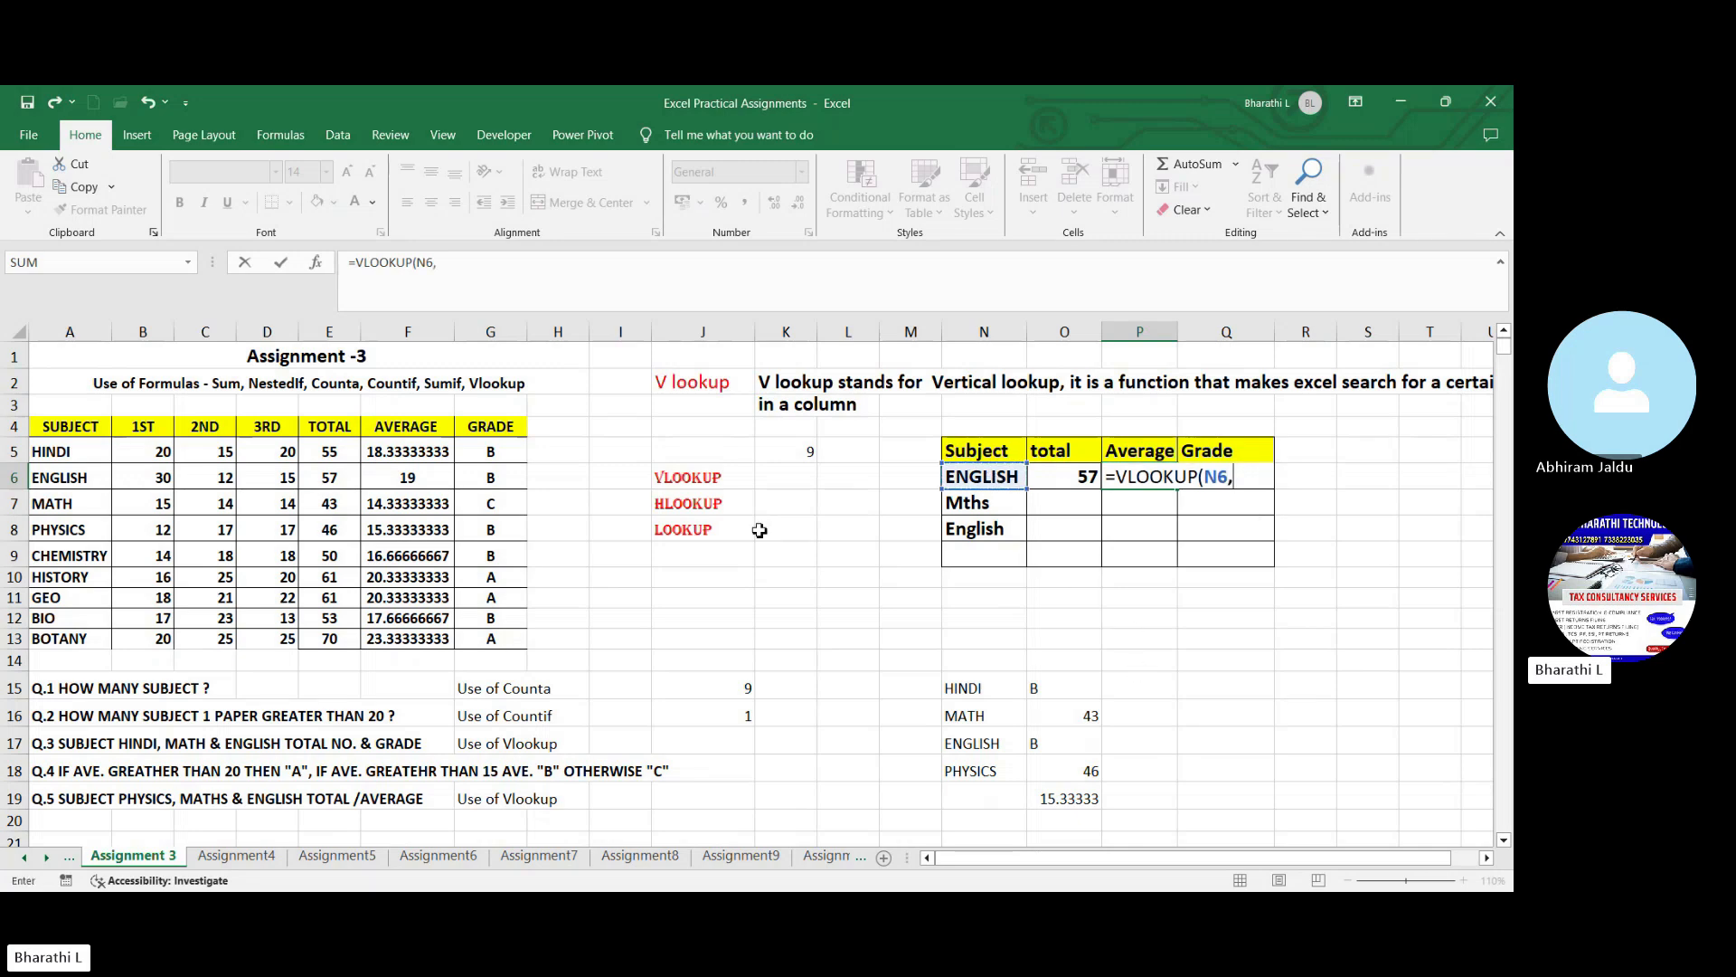
pyautogui.moveTo(95, 452); pyautogui.dragTo(466, 639)
pyautogui.write(',,6')
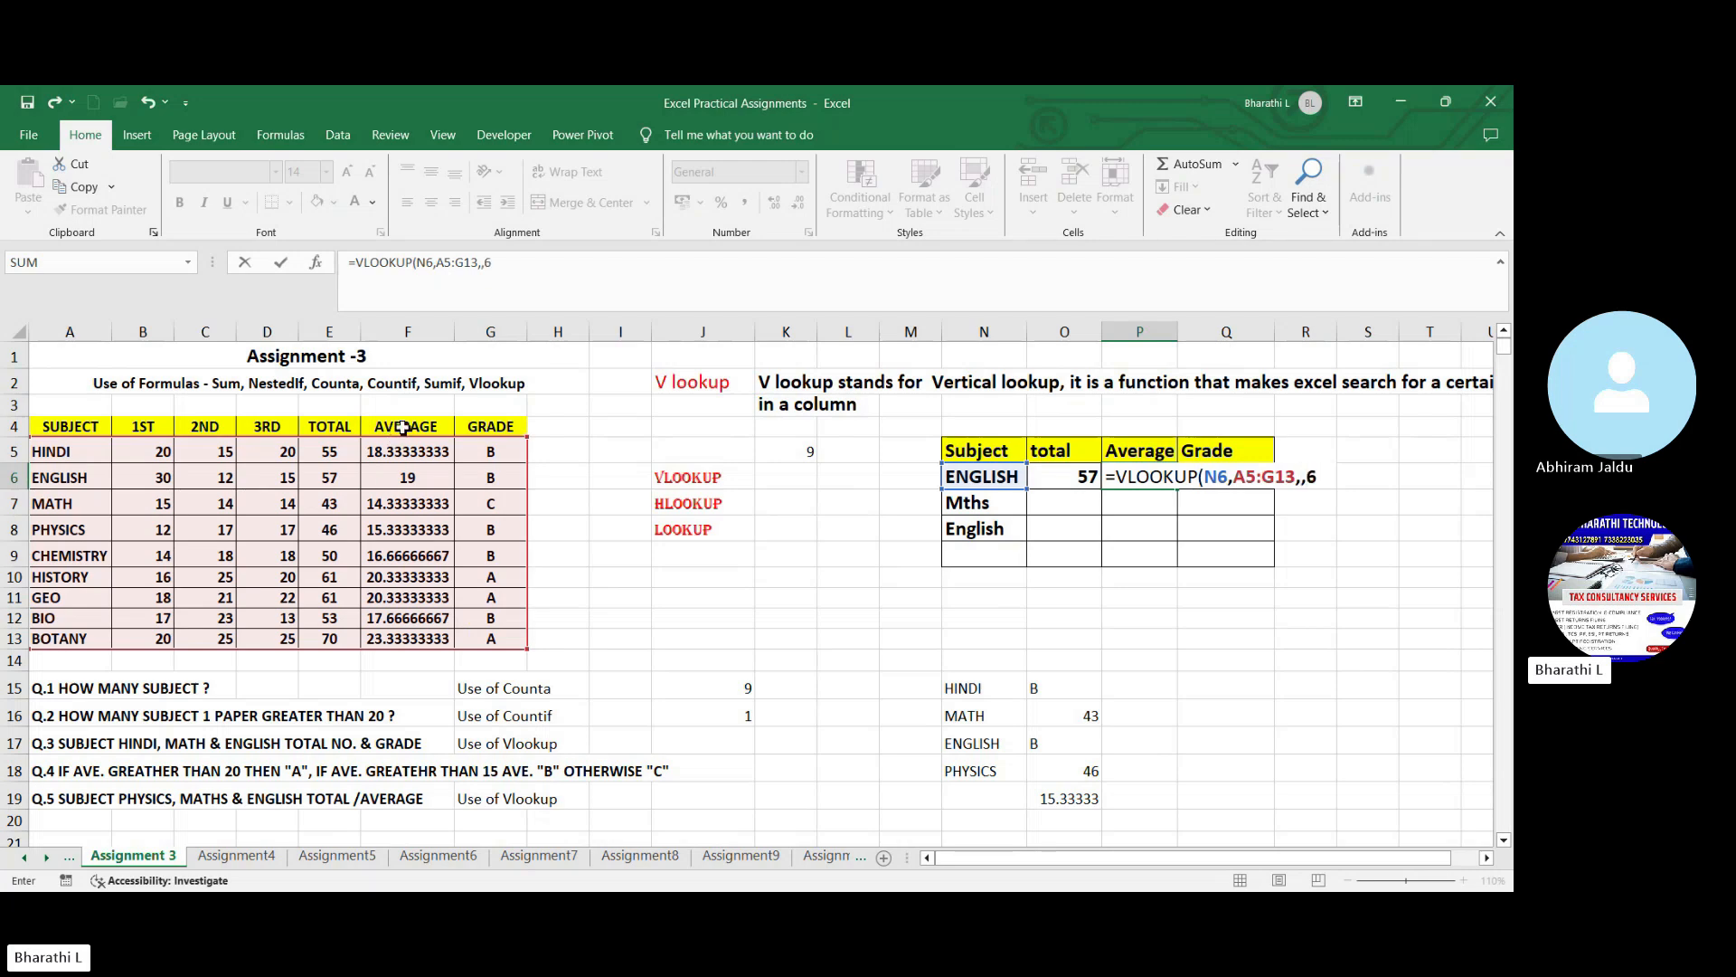
pyautogui.press('BackSpace')
pyautogui.press('Return')
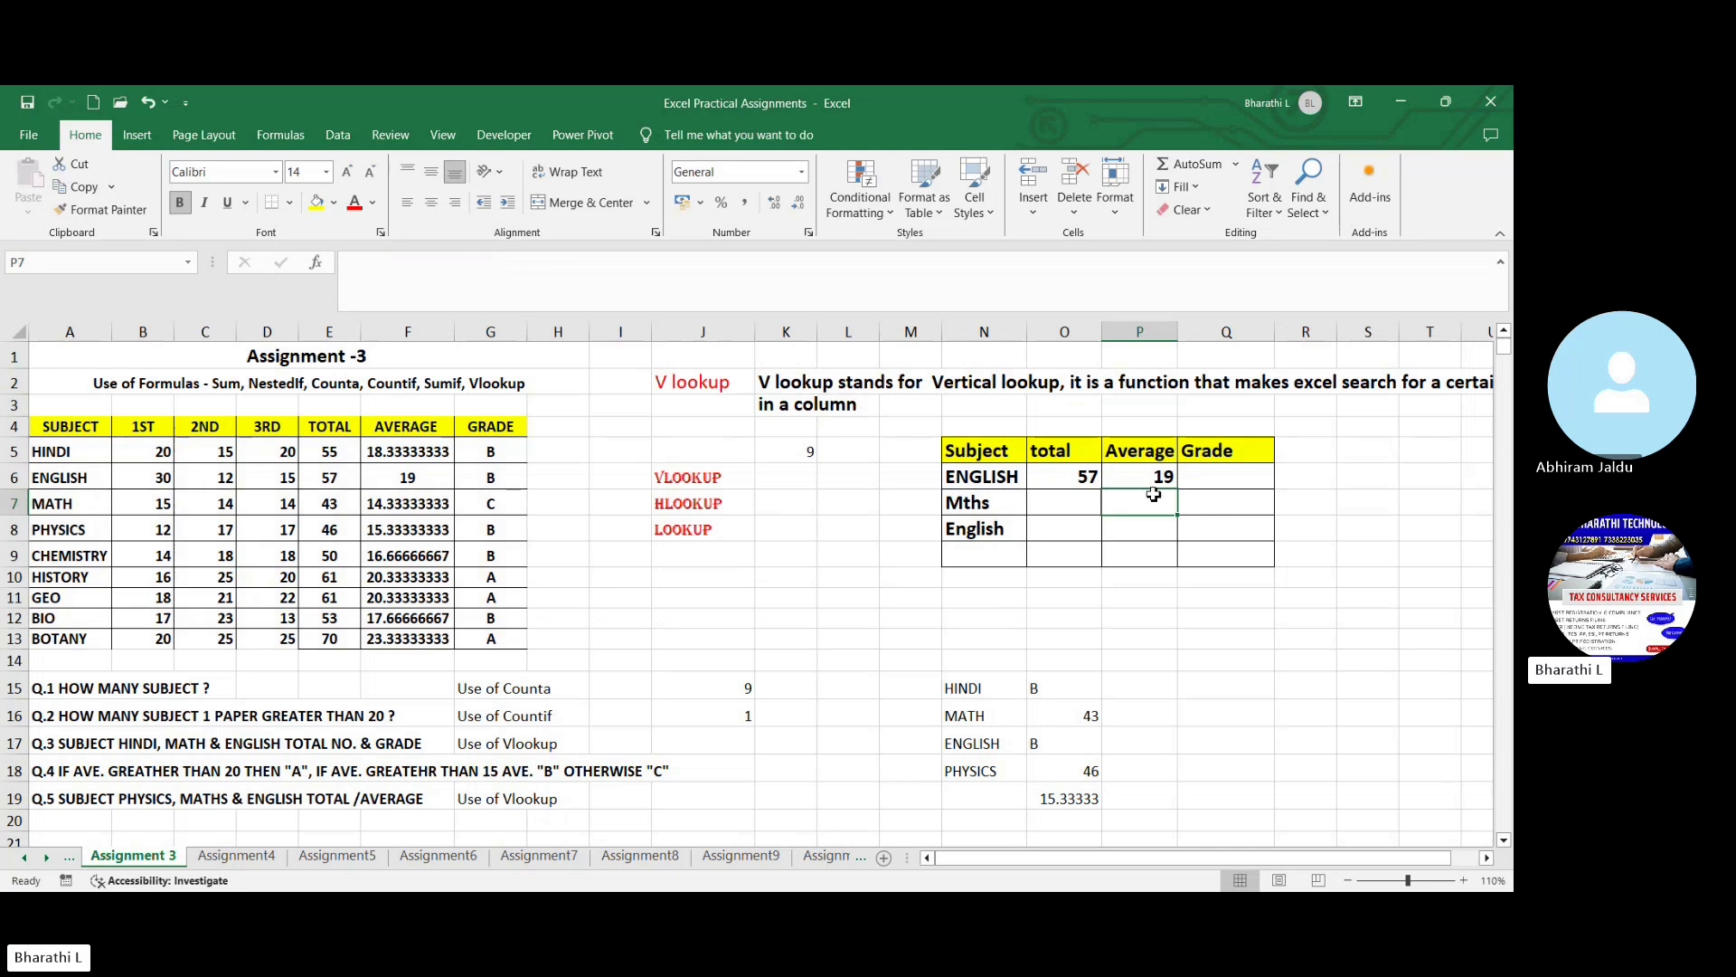
# - Look up the ENGLISH grade in Q6 with VLOOKUP, using N6, table A5:G13, column 7 and exact match 0
pyautogui.click(1201, 478)
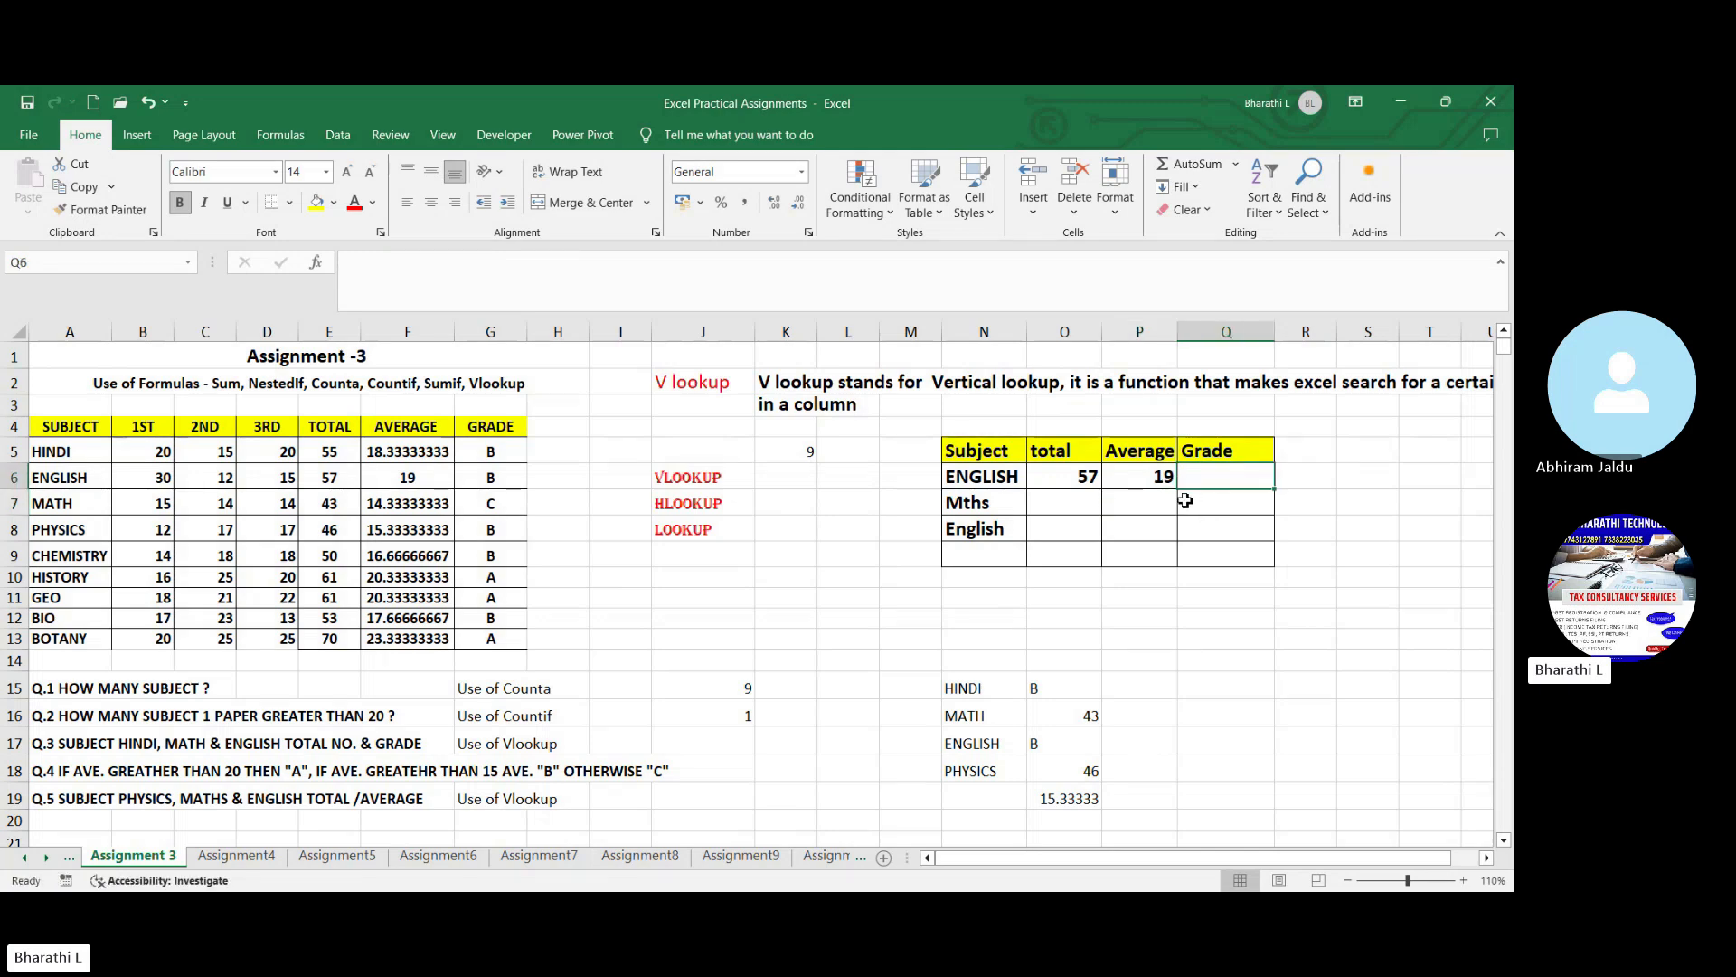
pyautogui.write('=vl')
pyautogui.press('Tab')
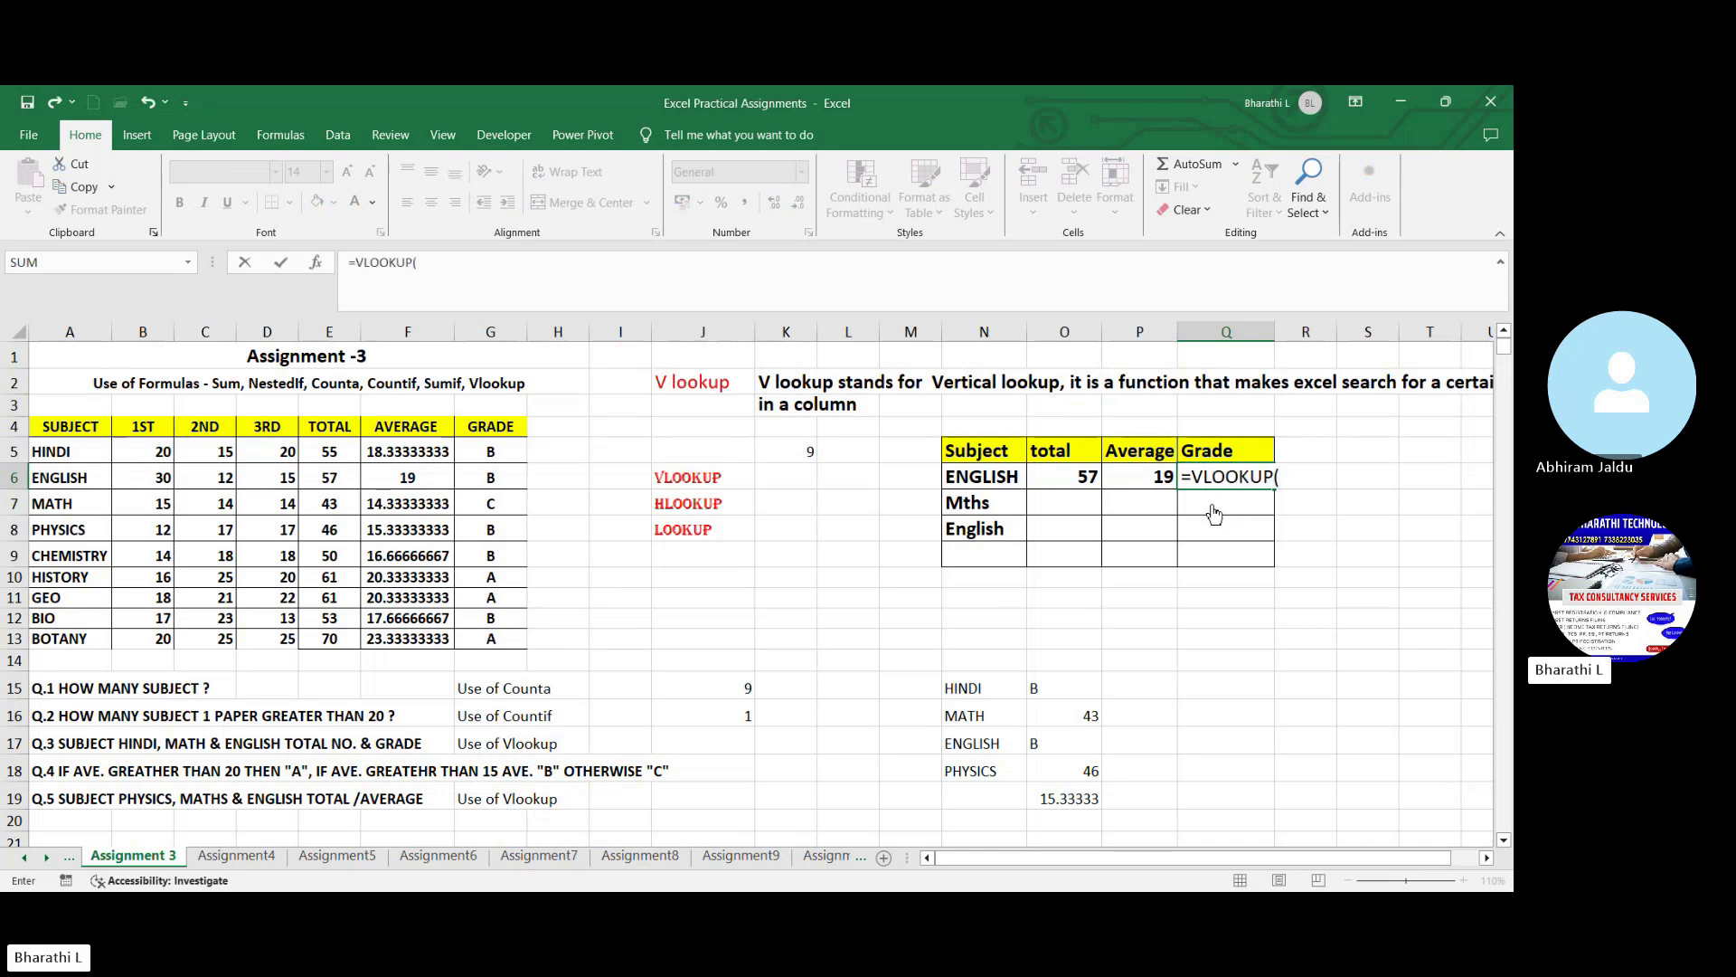
pyautogui.click(1008, 478)
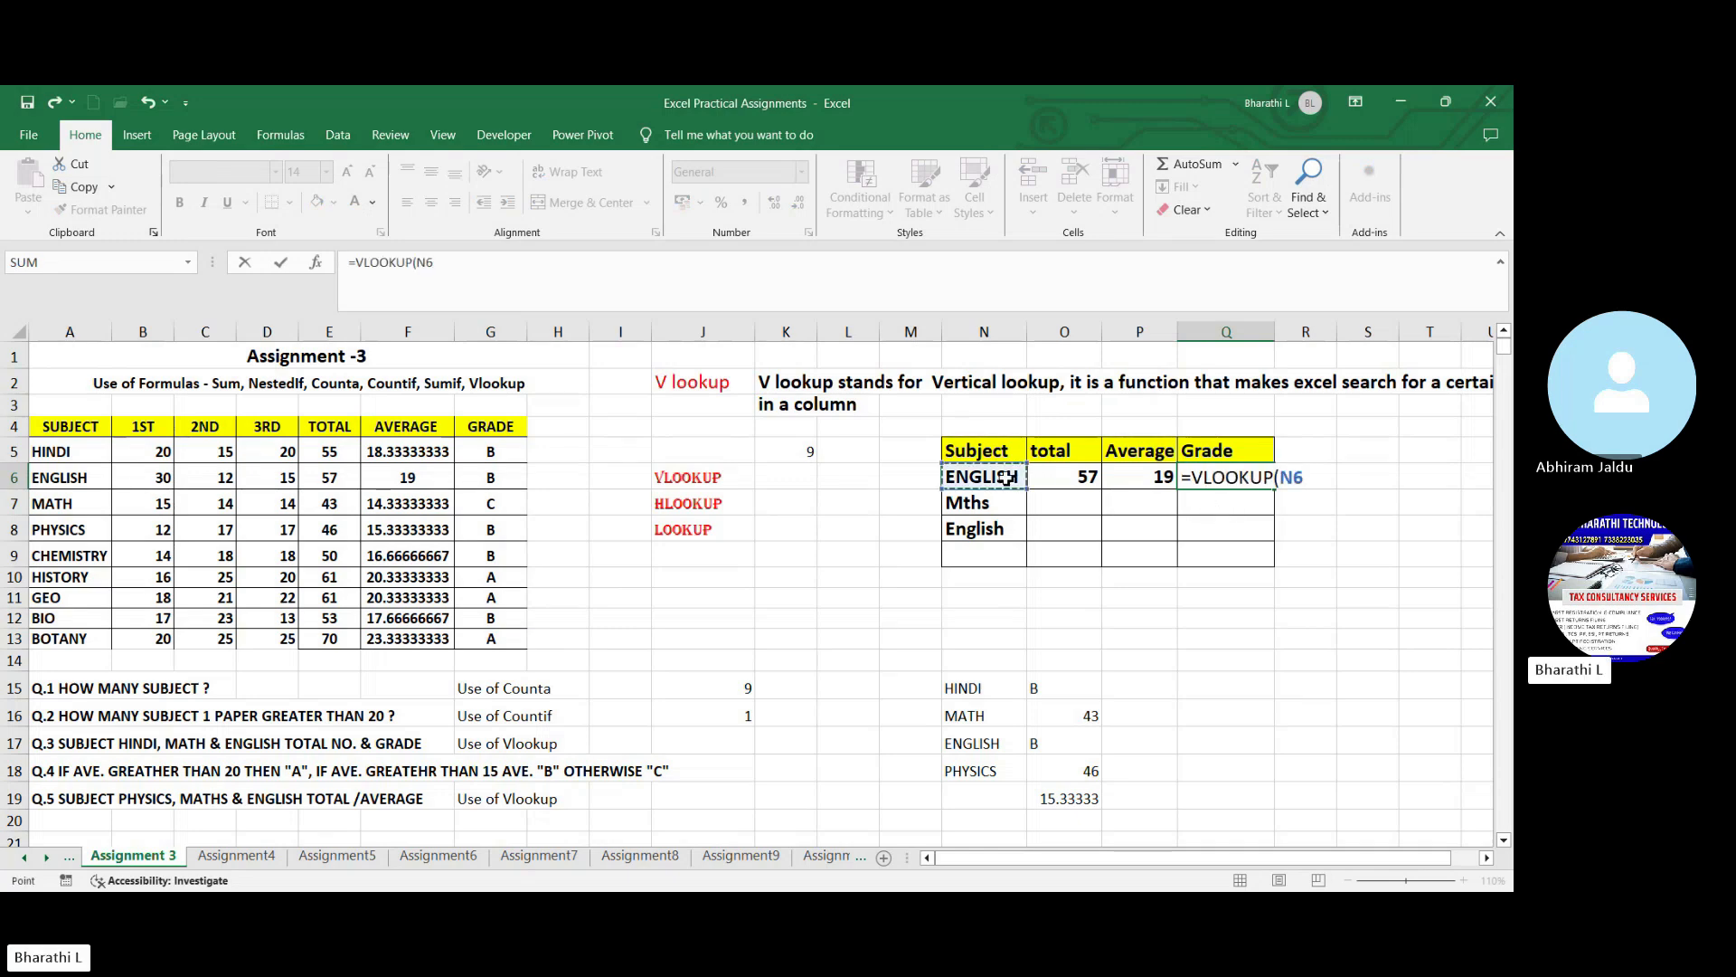
pyautogui.write(',')
pyautogui.moveTo(72, 451); pyautogui.dragTo(474, 644)
pyautogui.write(',')
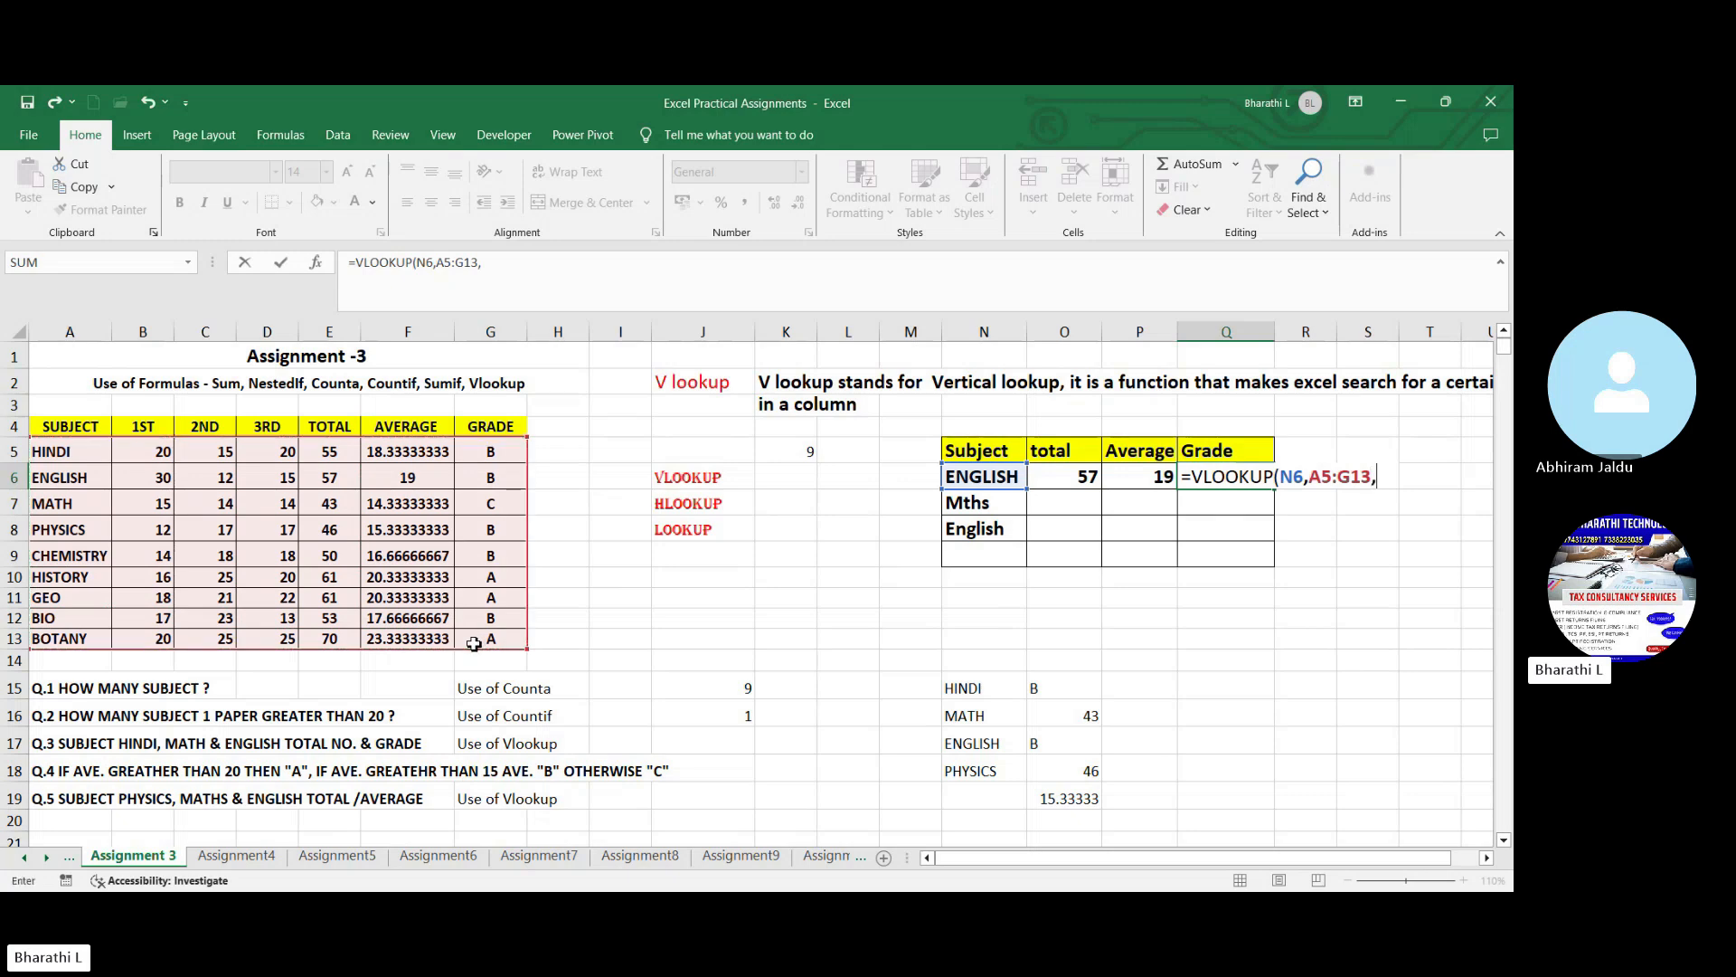
pyautogui.write('7,0')
pyautogui.press('Return')
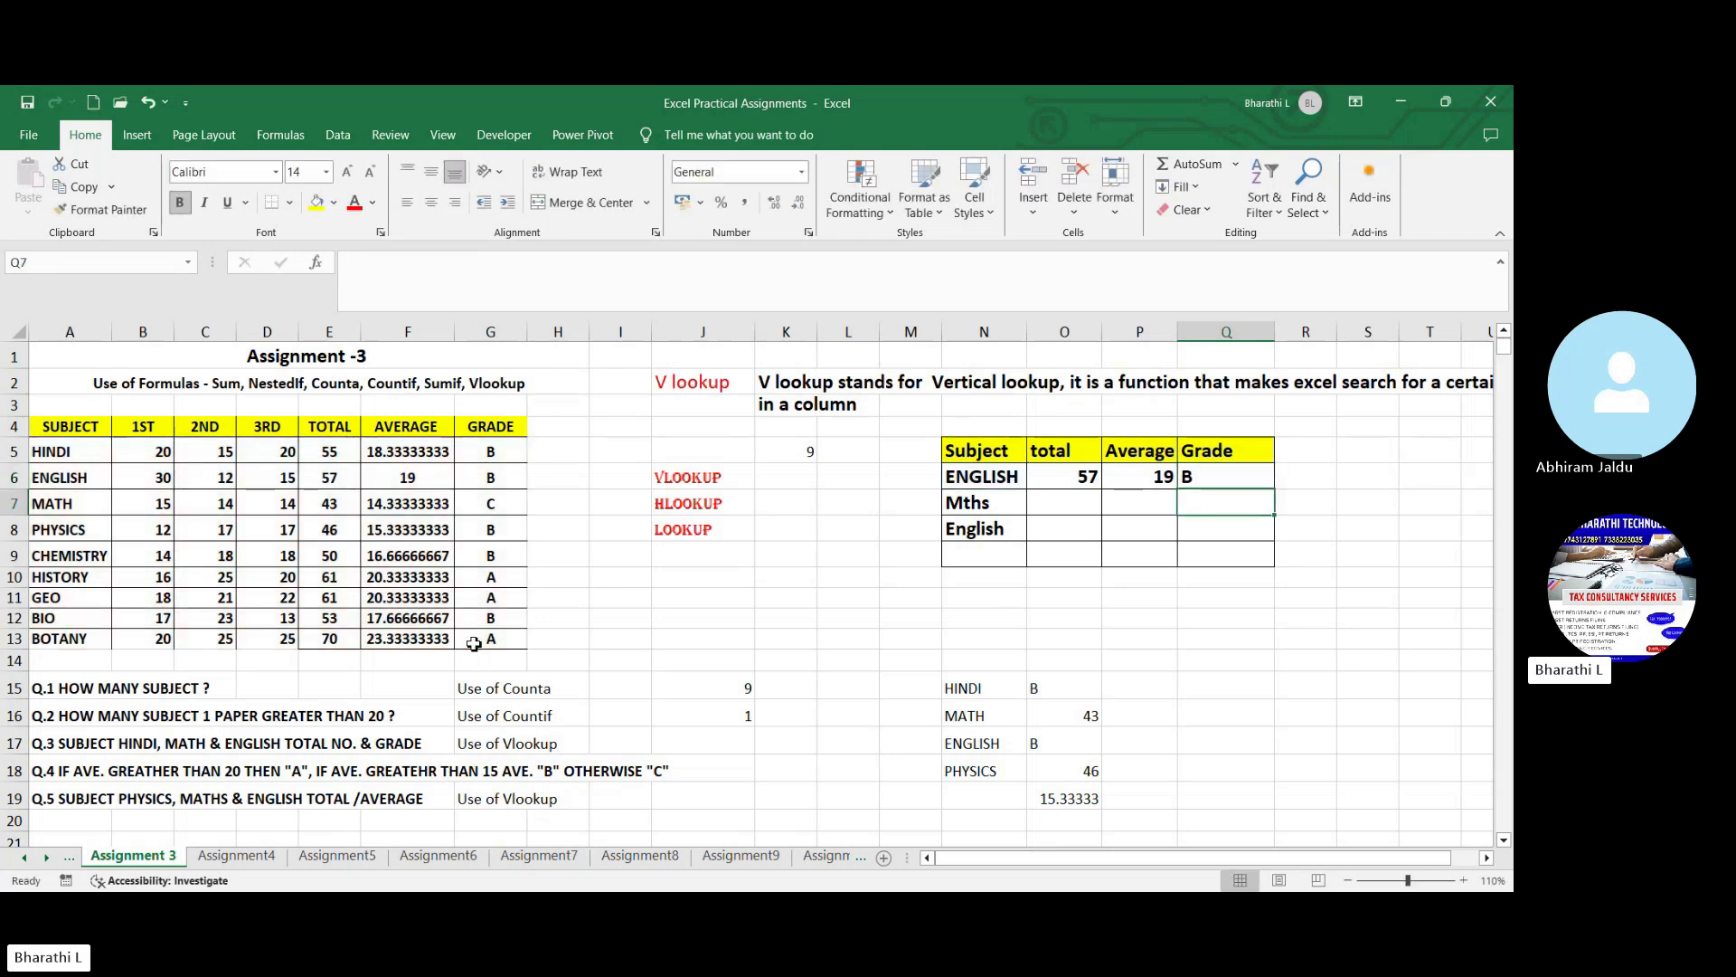
# - Review the lookup table's subject entries and the Mths row's total, average and grade cells
pyautogui.click(1010, 480)
pyautogui.click(1006, 504)
pyautogui.click(1002, 536)
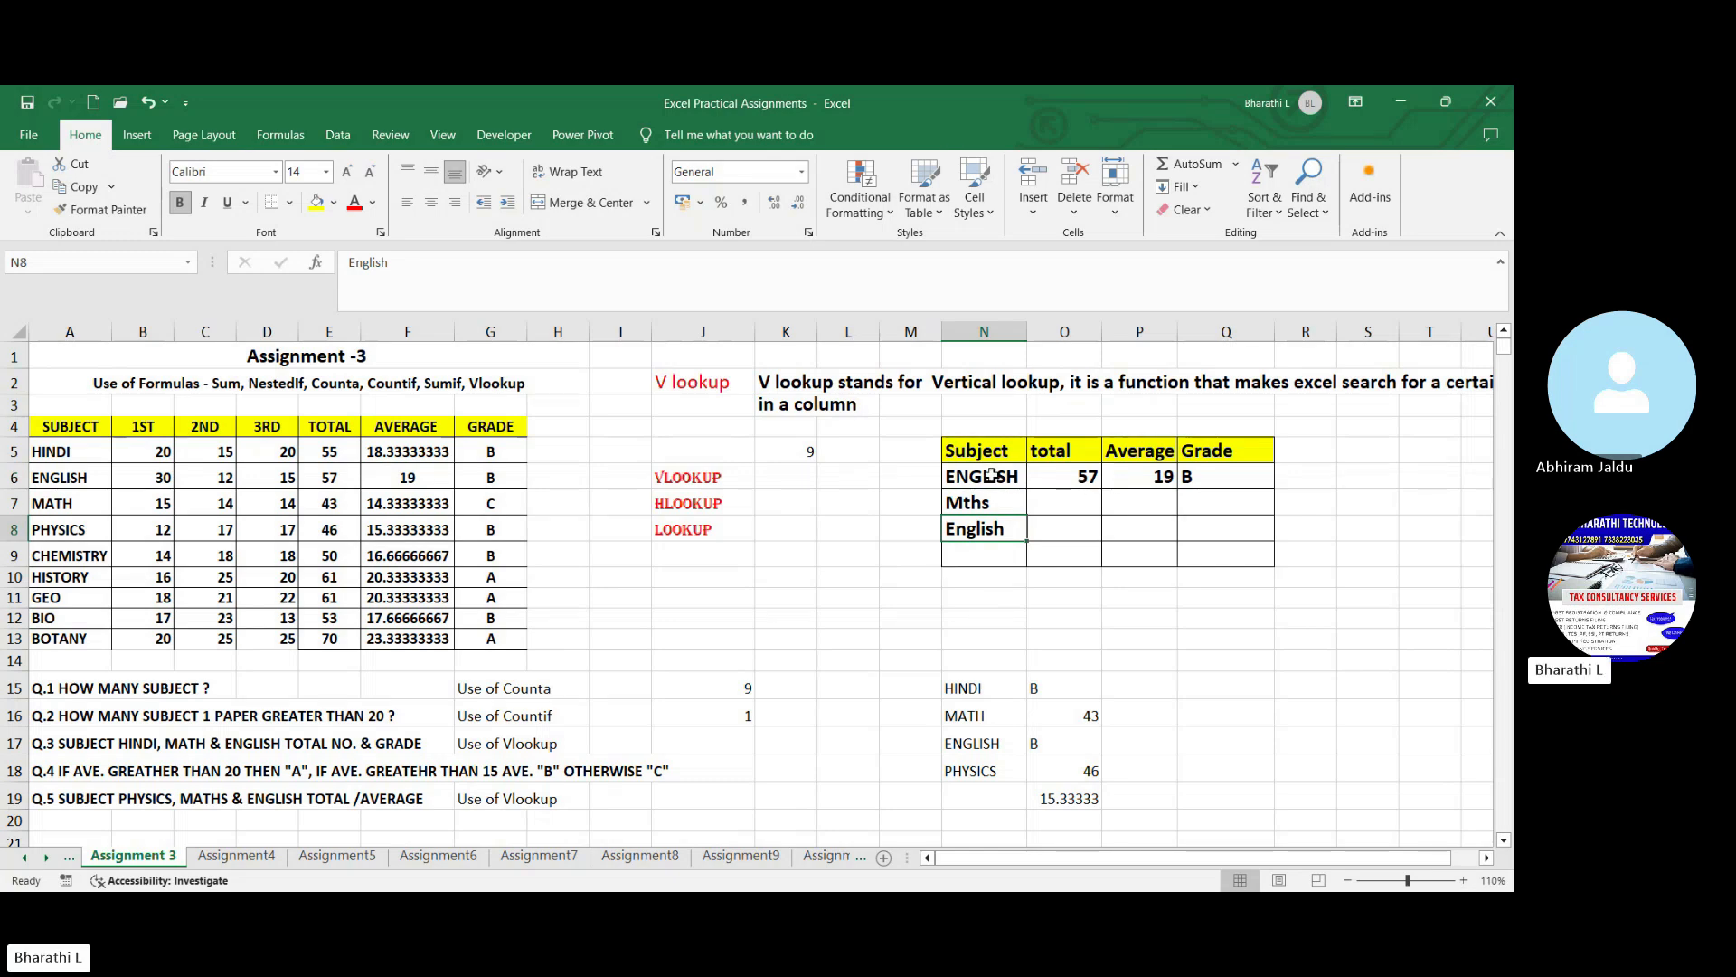
pyautogui.click(1100, 502)
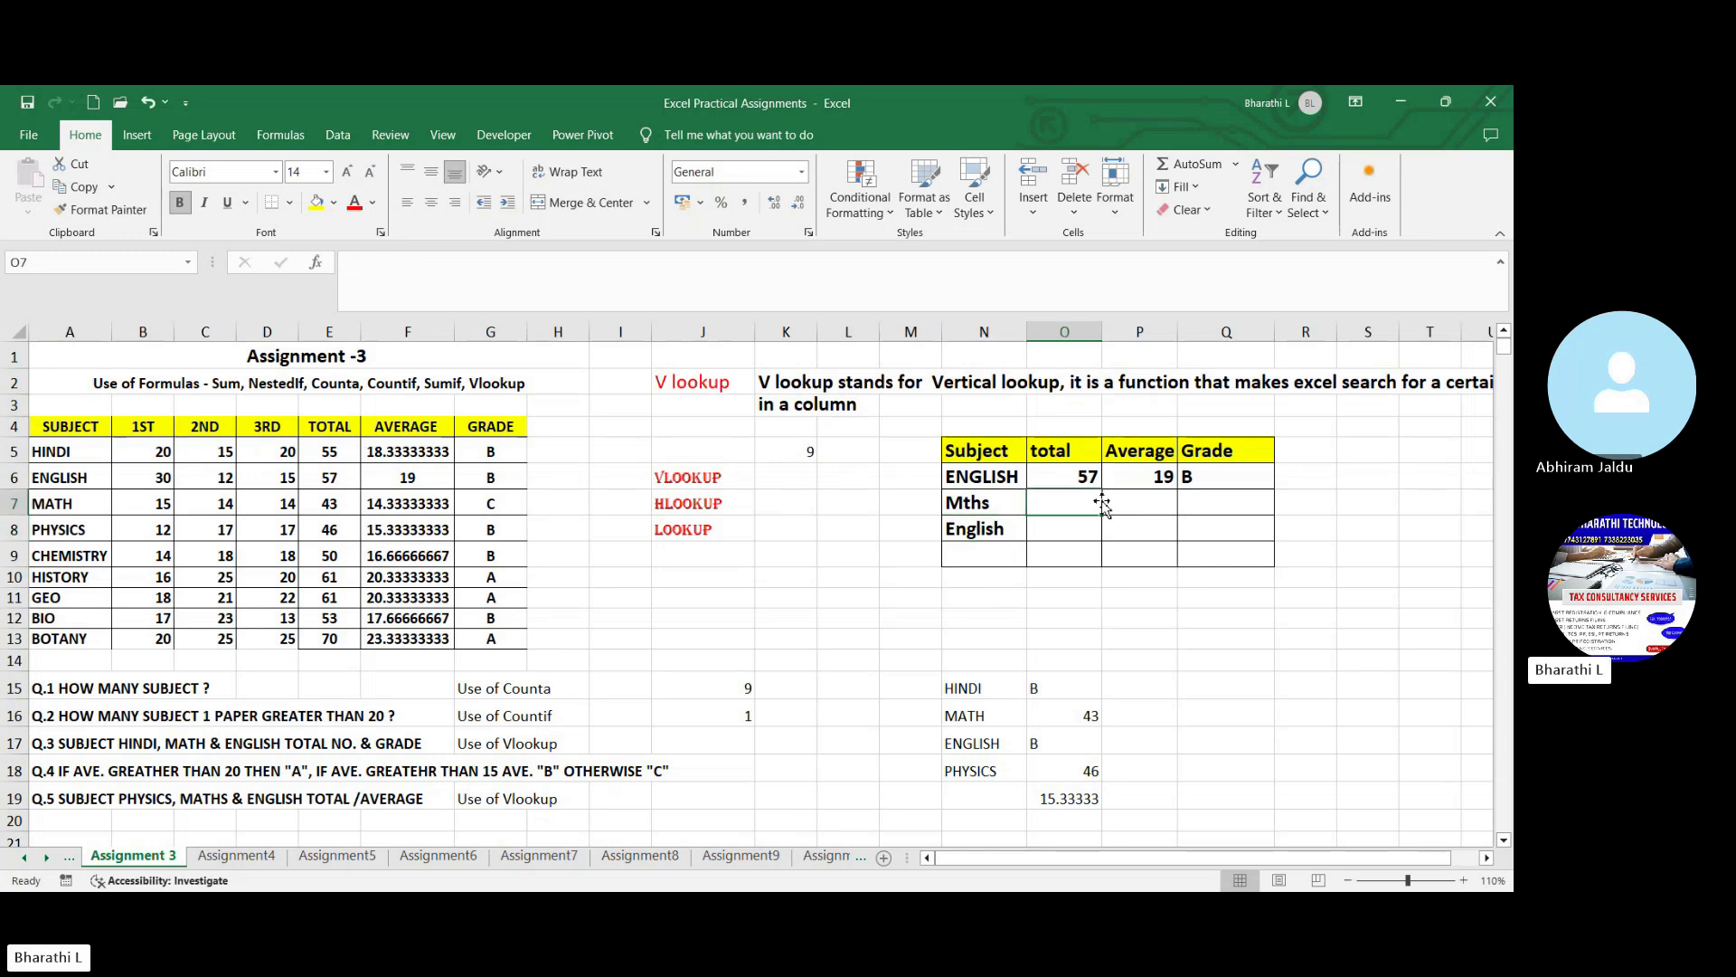
pyautogui.click(995, 501)
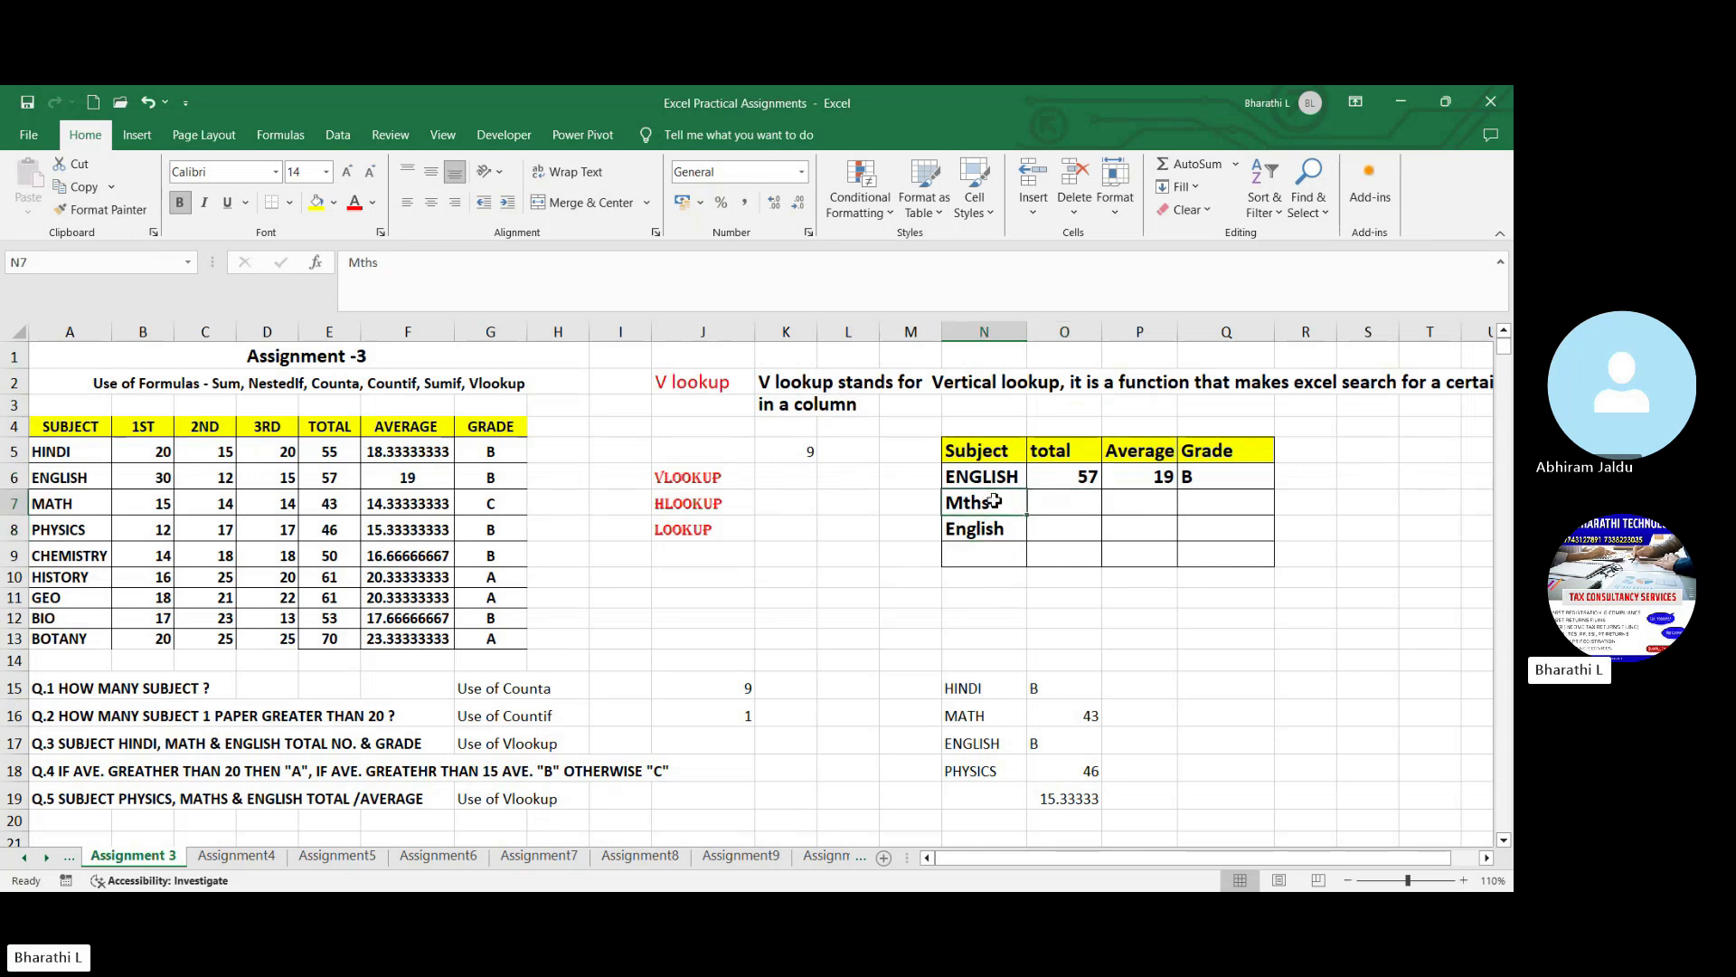
pyautogui.click(1085, 503)
pyautogui.click(1158, 506)
pyautogui.click(1206, 508)
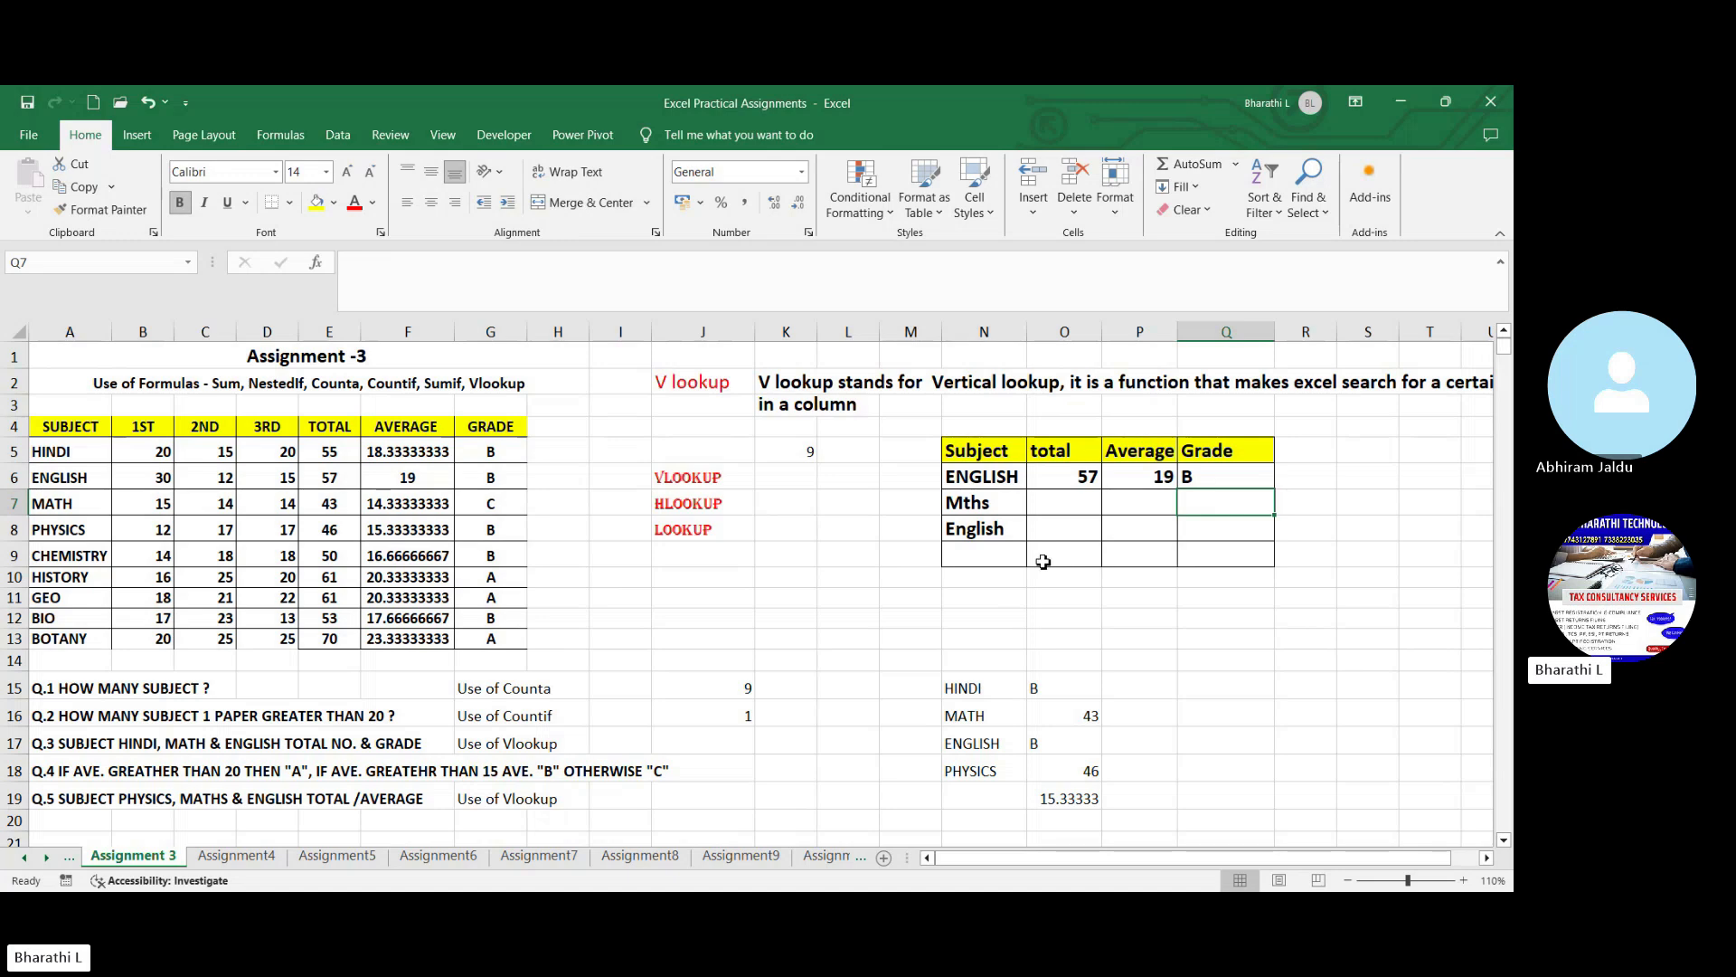
pyautogui.click(1023, 560)
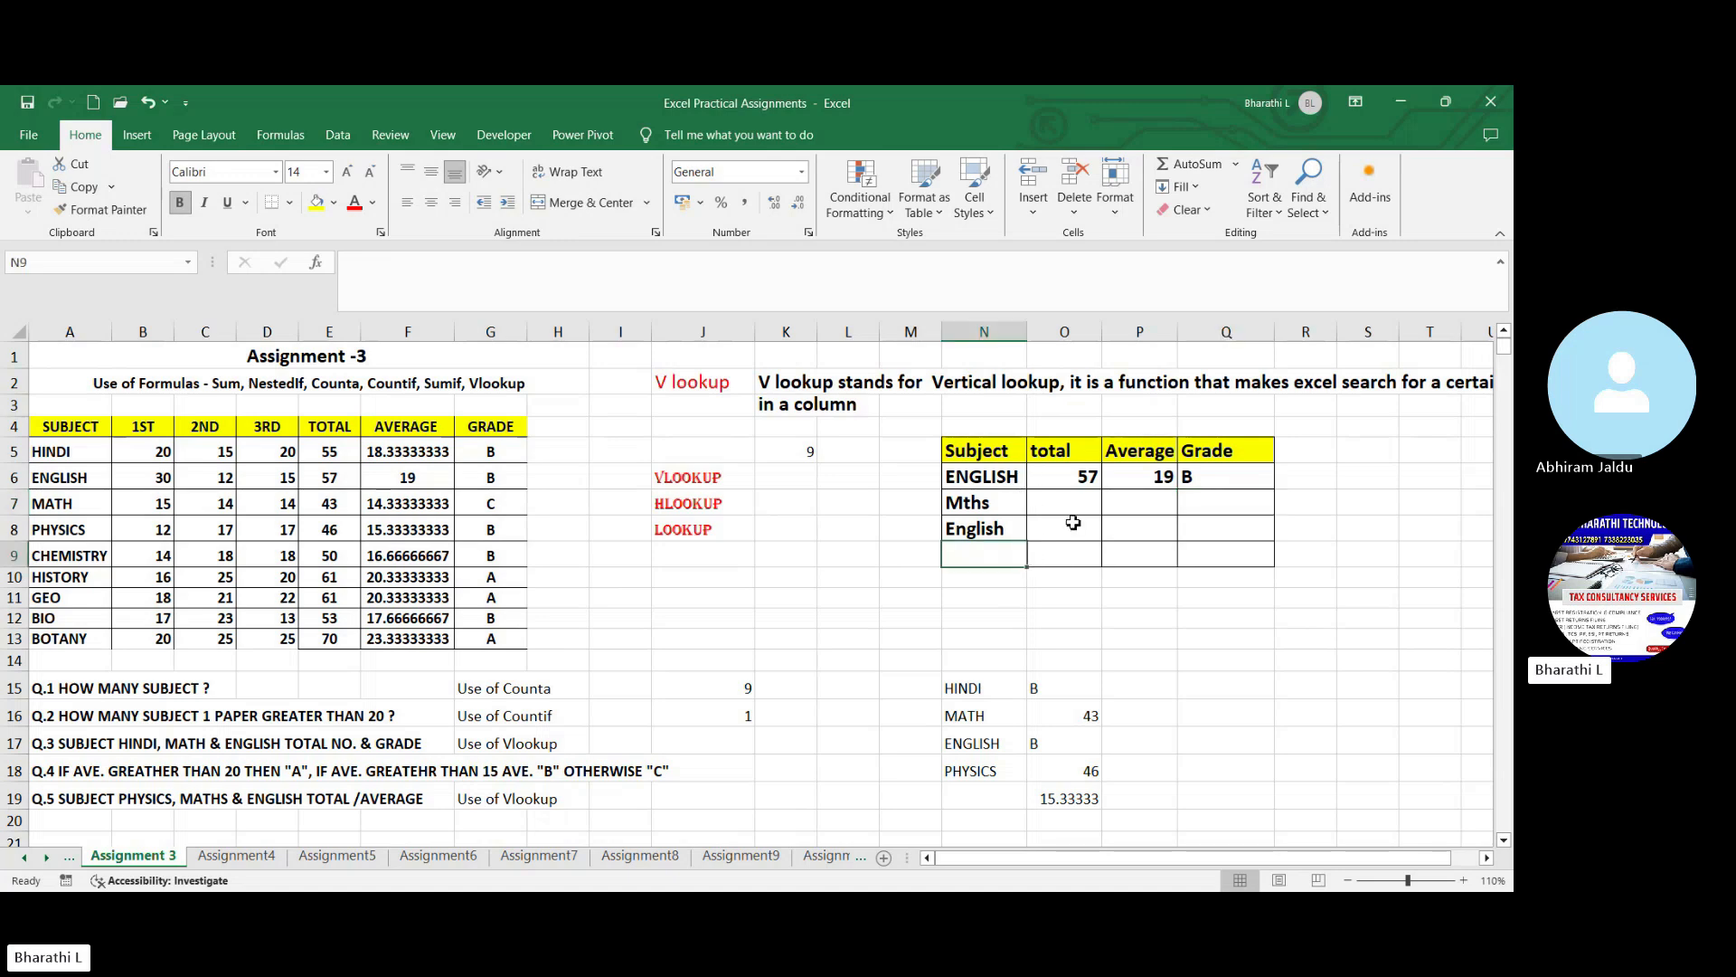
# - Add list data validation to subject cell N6 with the marks table's subjects, =$A$5:$A$13, as source
pyautogui.click(984, 479)
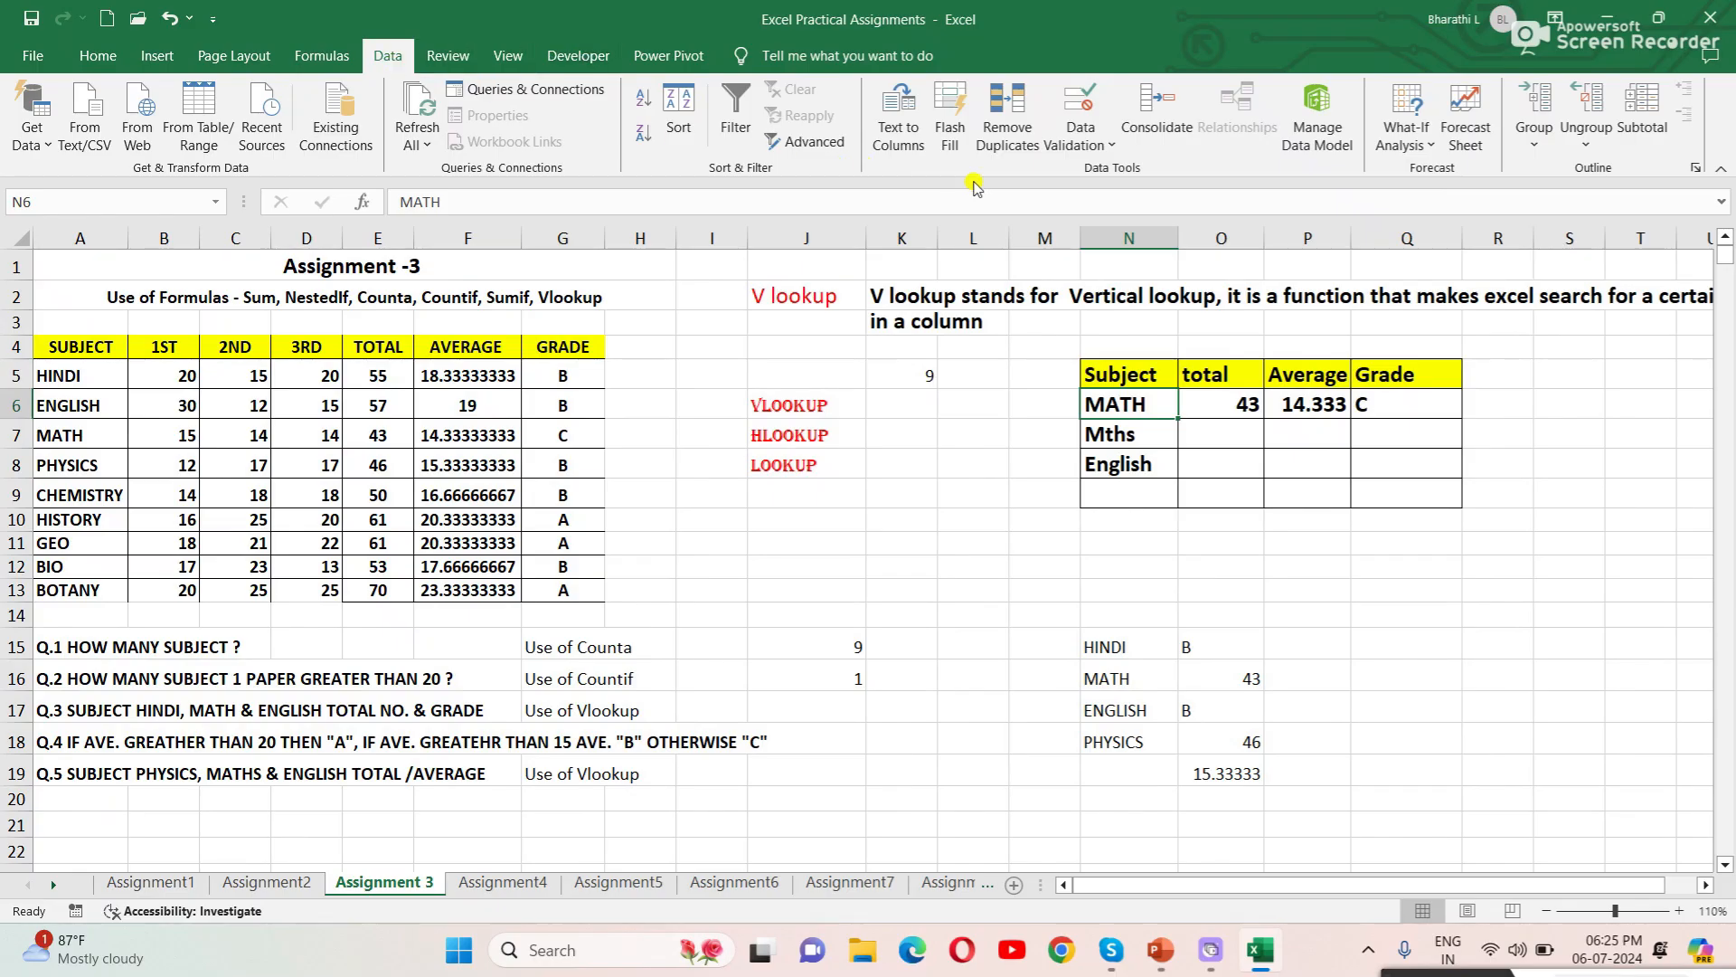
pyautogui.click(1112, 145)
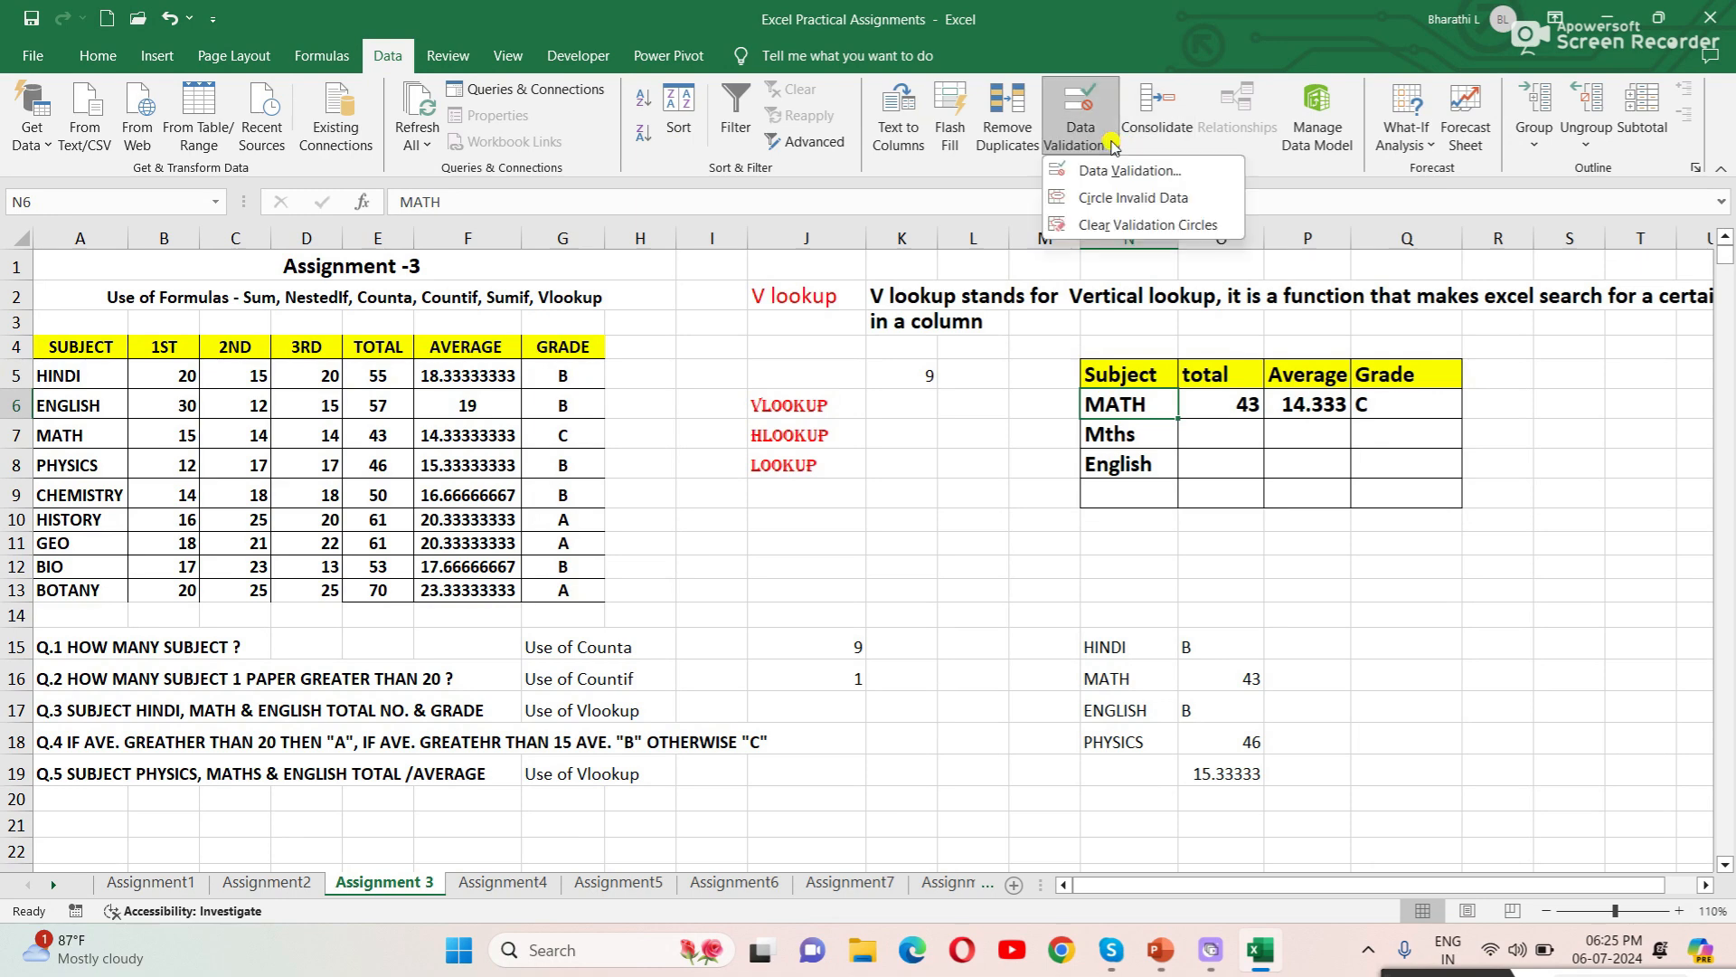
pyautogui.click(1127, 171)
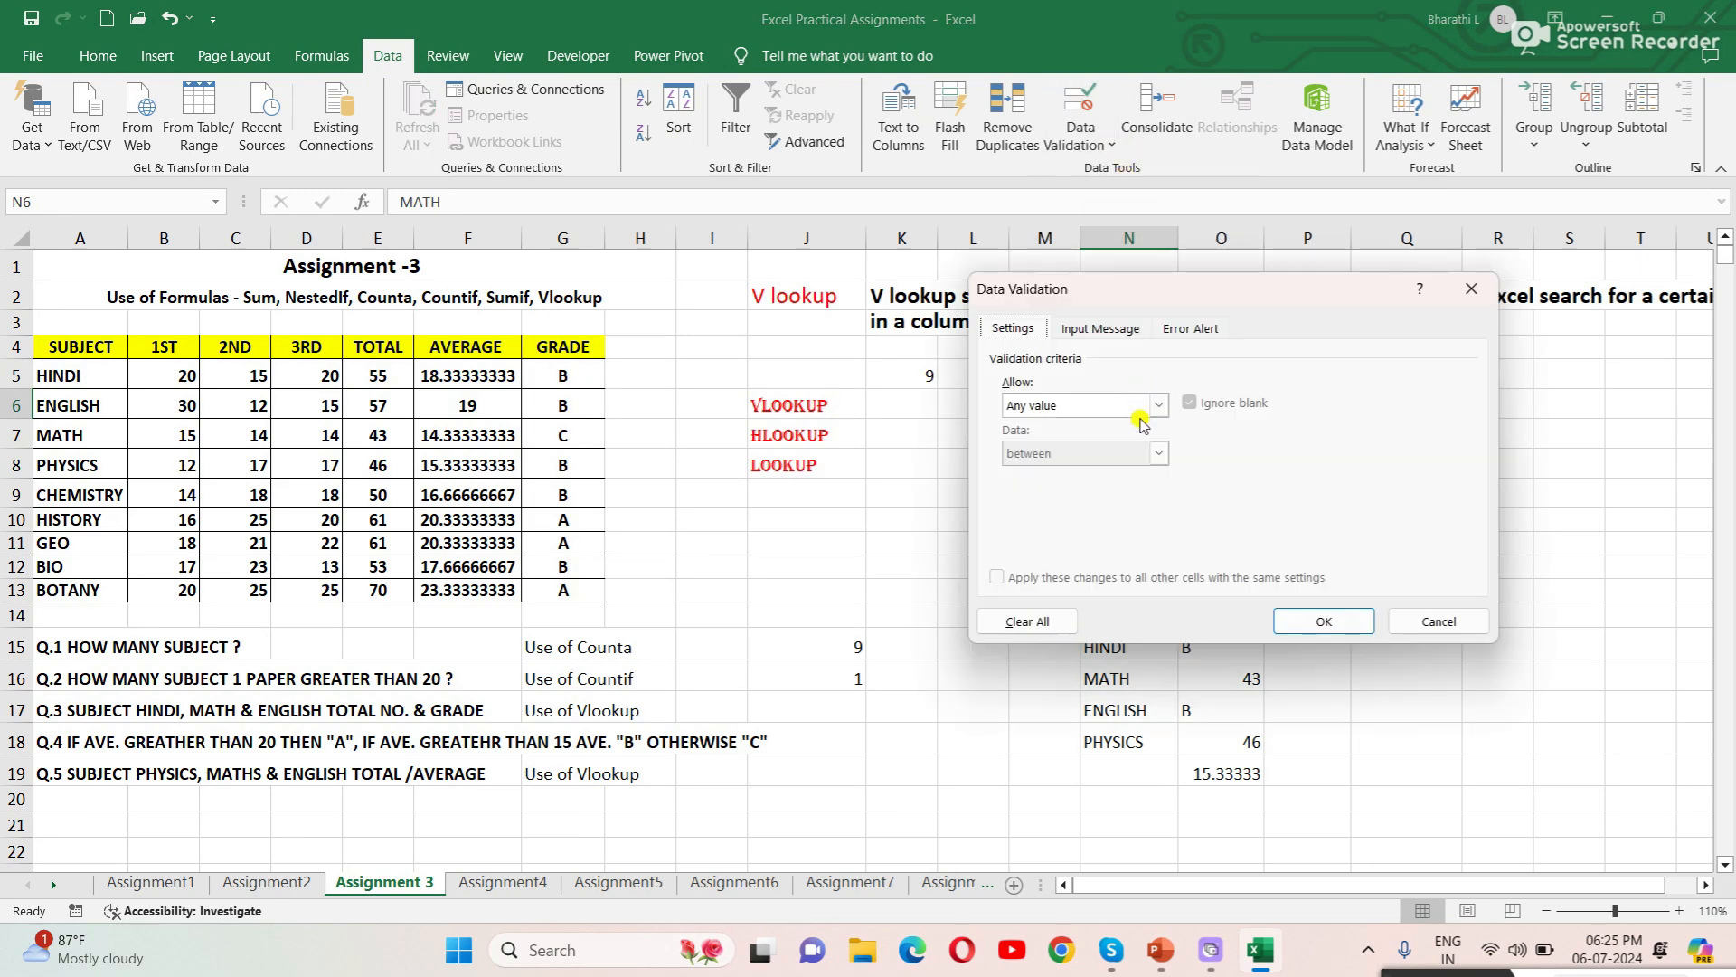
pyautogui.click(1159, 405)
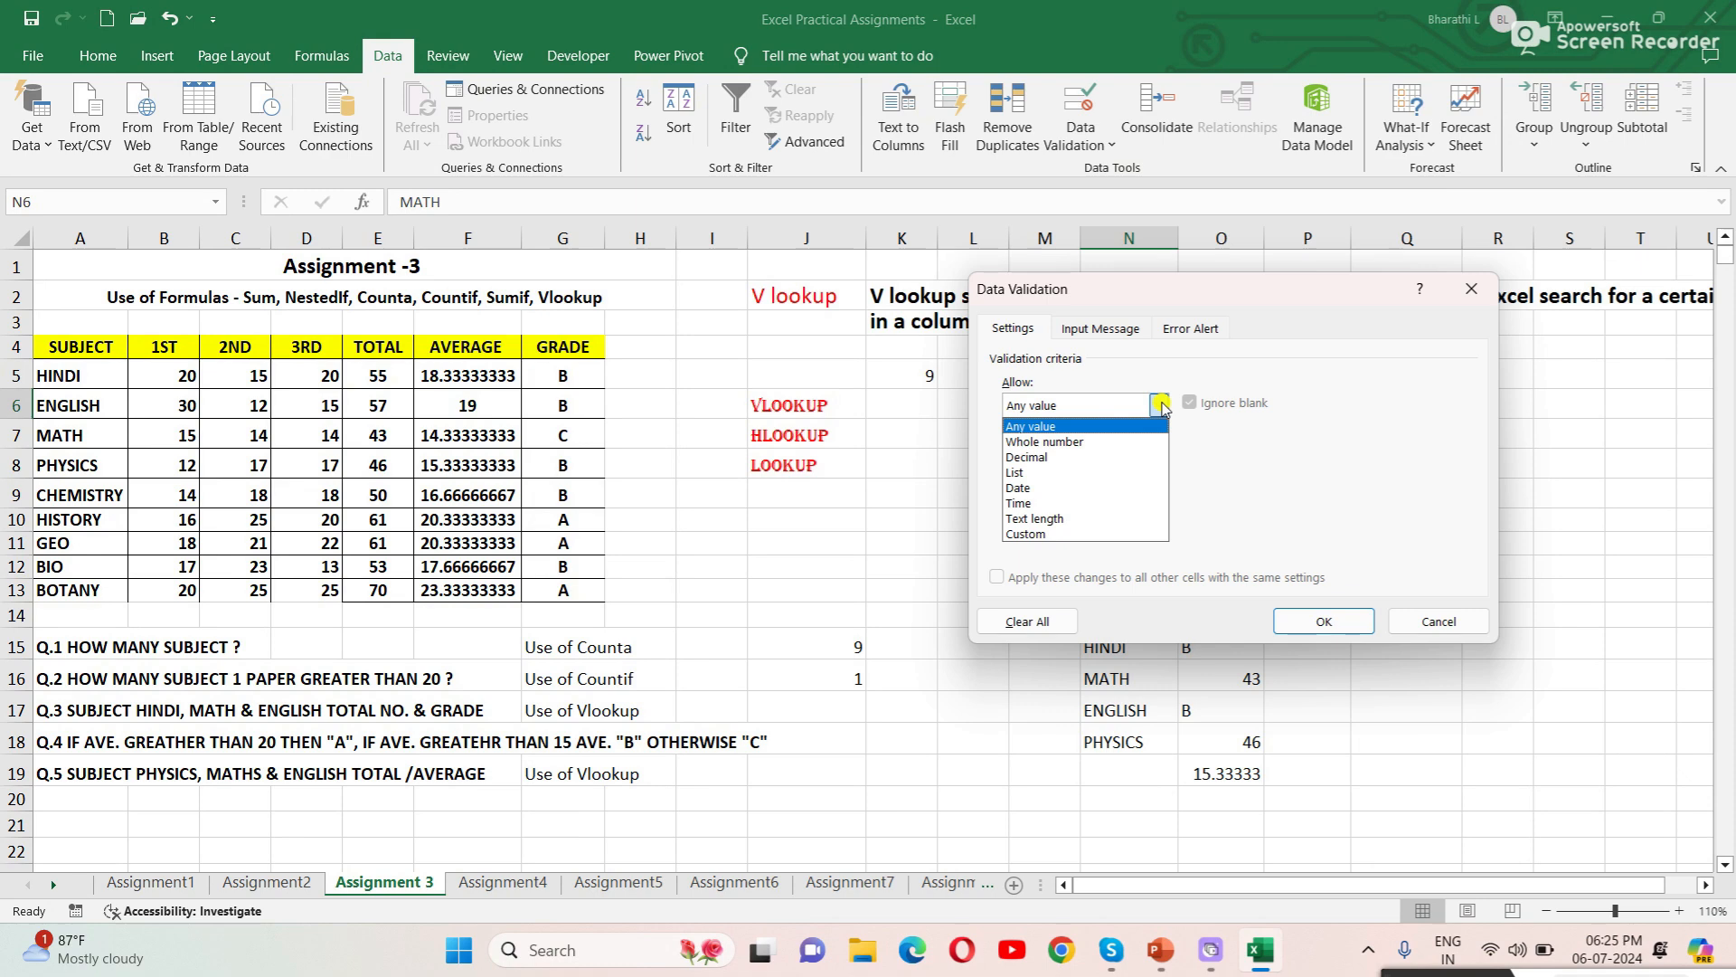
pyautogui.click(1035, 472)
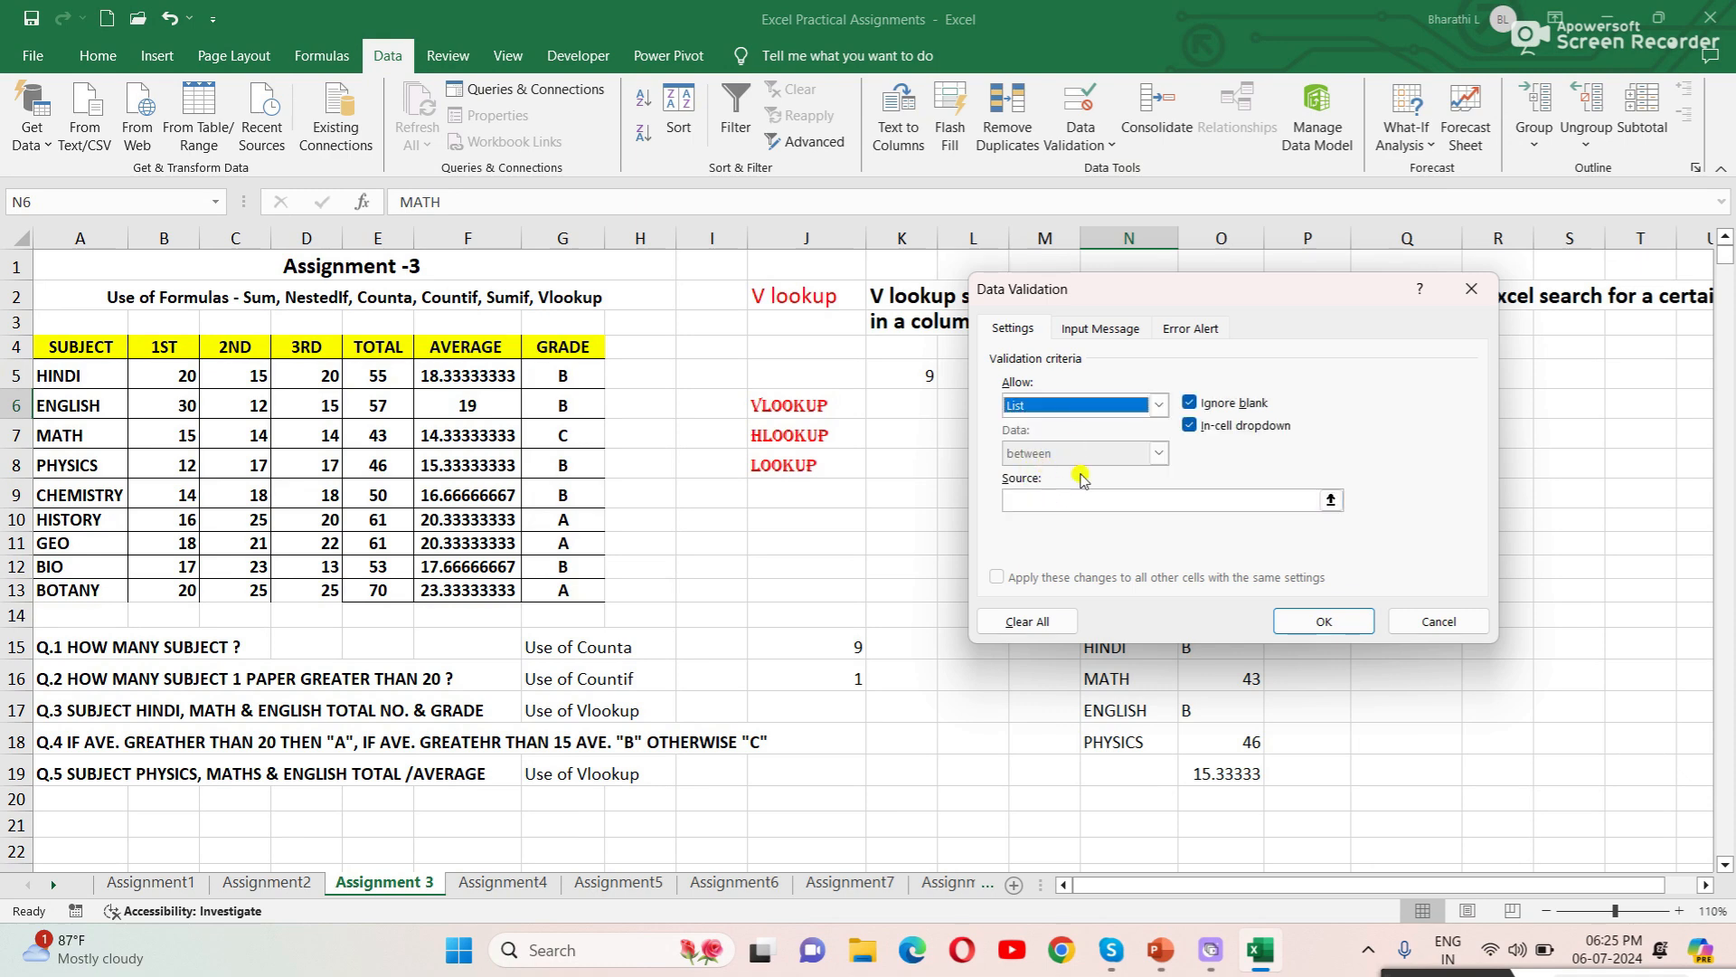
pyautogui.moveTo(1225, 287); pyautogui.dragTo(1345, 18)
pyautogui.click(1199, 226)
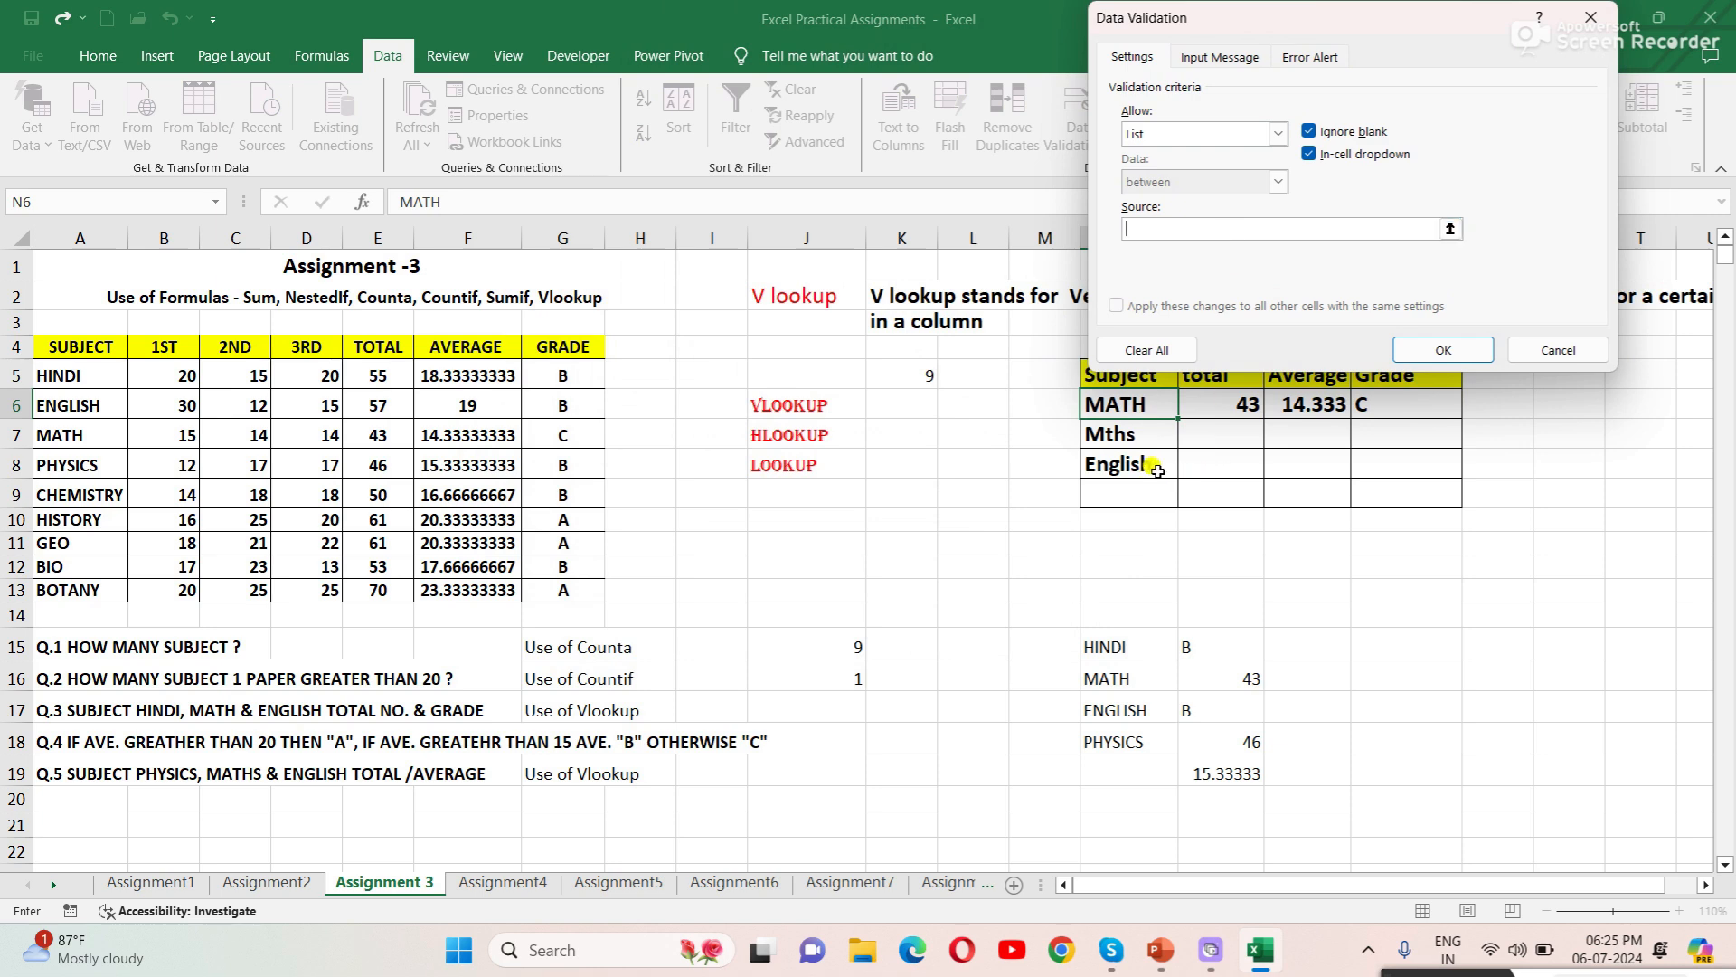
pyautogui.moveTo(101, 371); pyautogui.dragTo(88, 582)
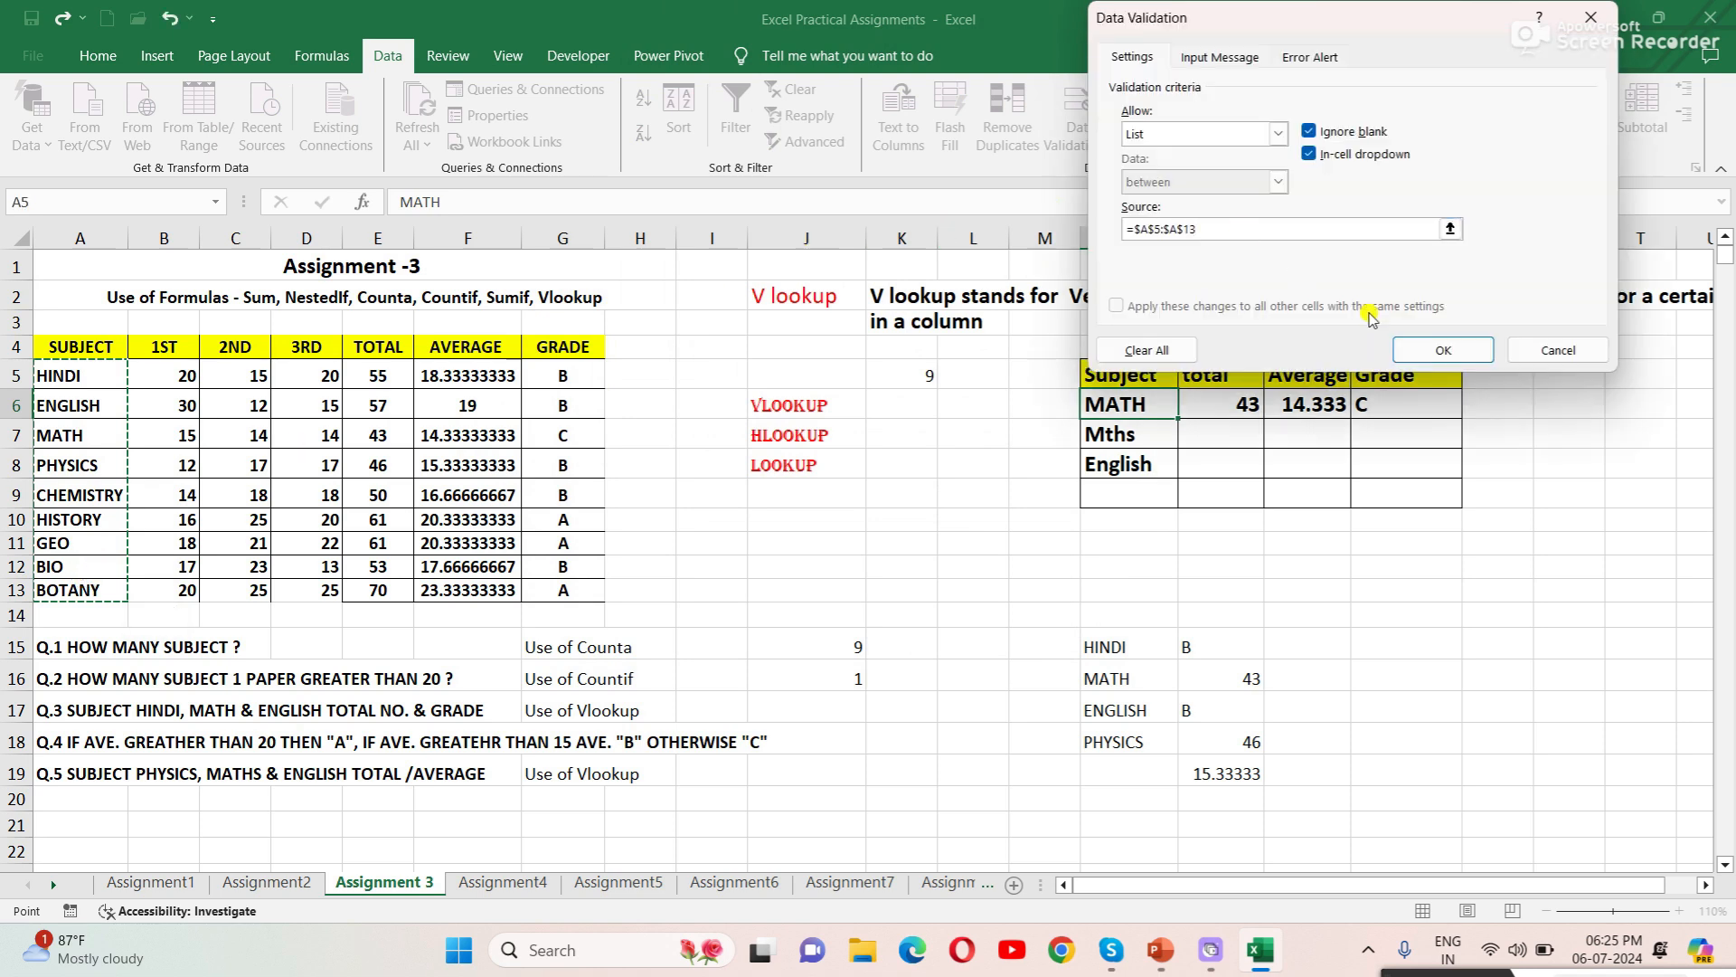
pyautogui.click(1444, 351)
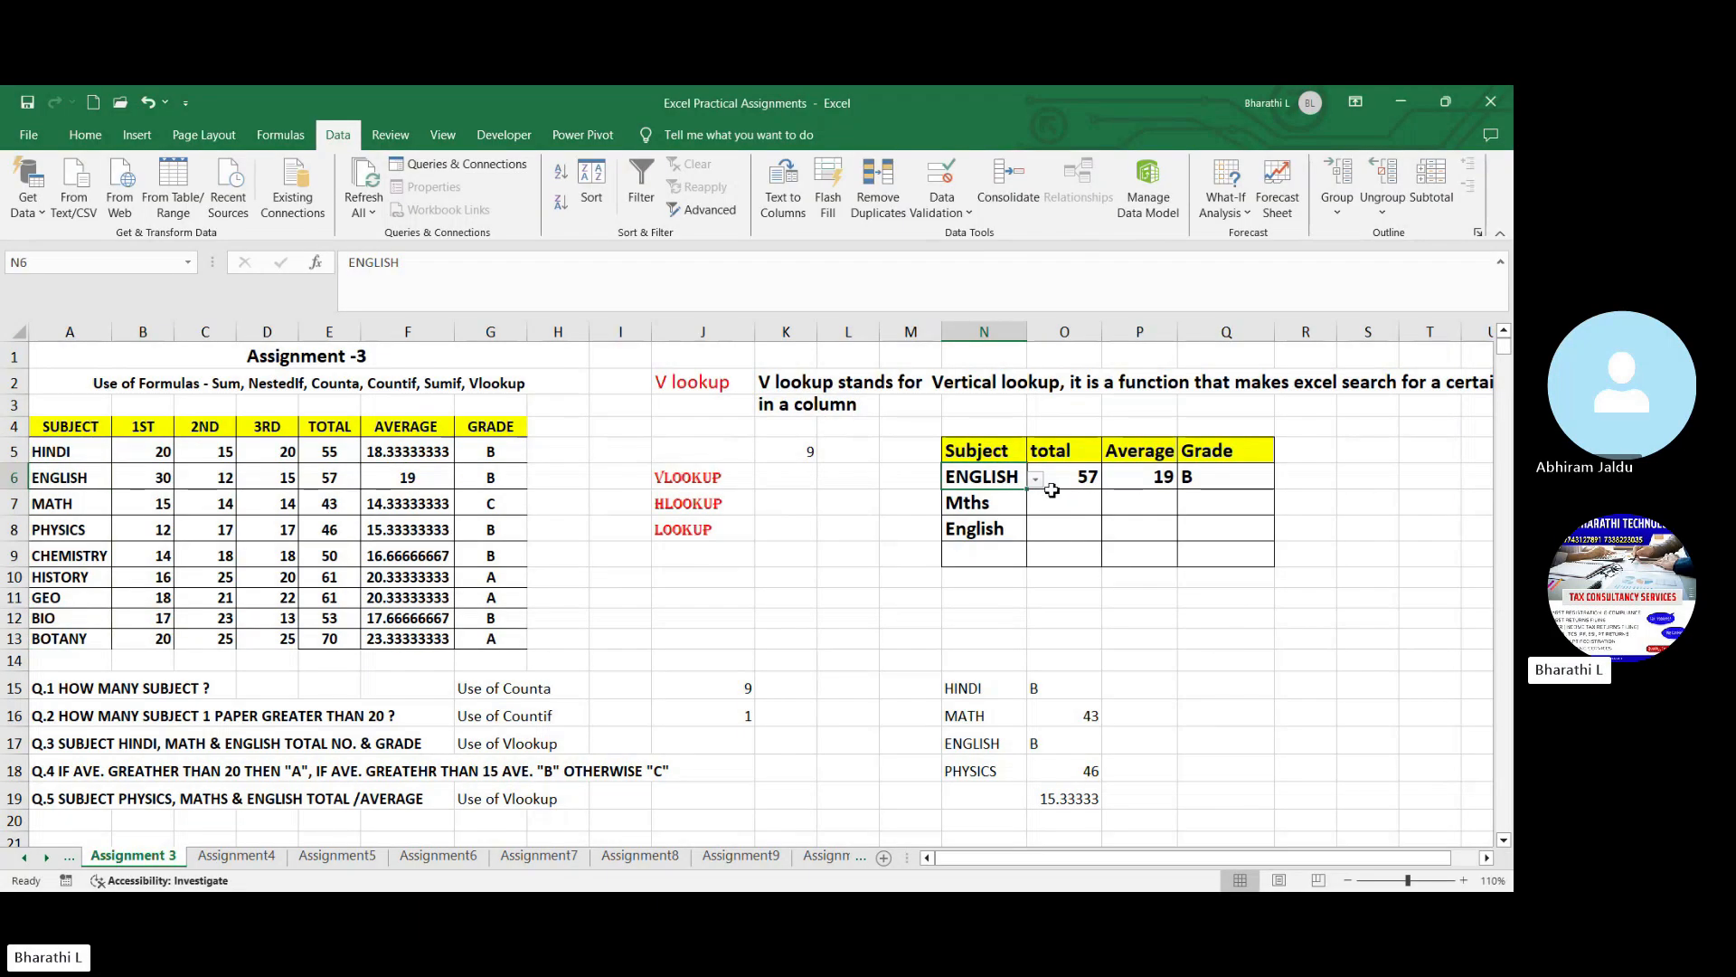
# - Test the data validation list in subject cell N6 by choosing HISTORY
pyautogui.click(1102, 664)
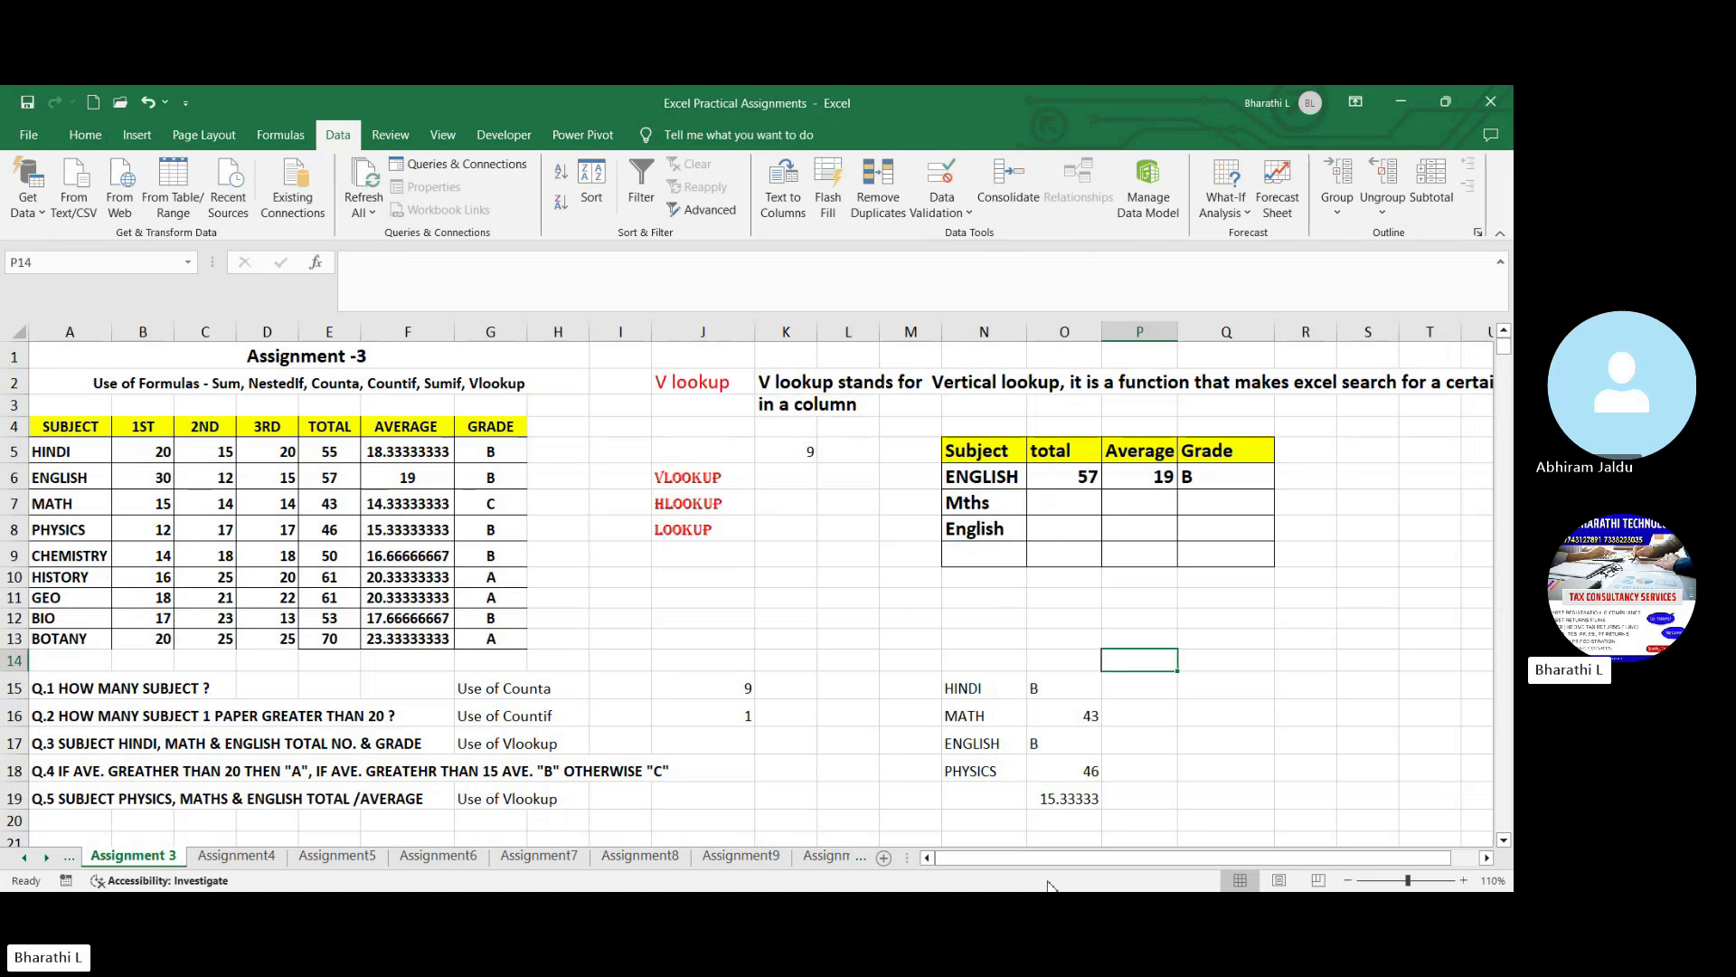
pyautogui.click(983, 476)
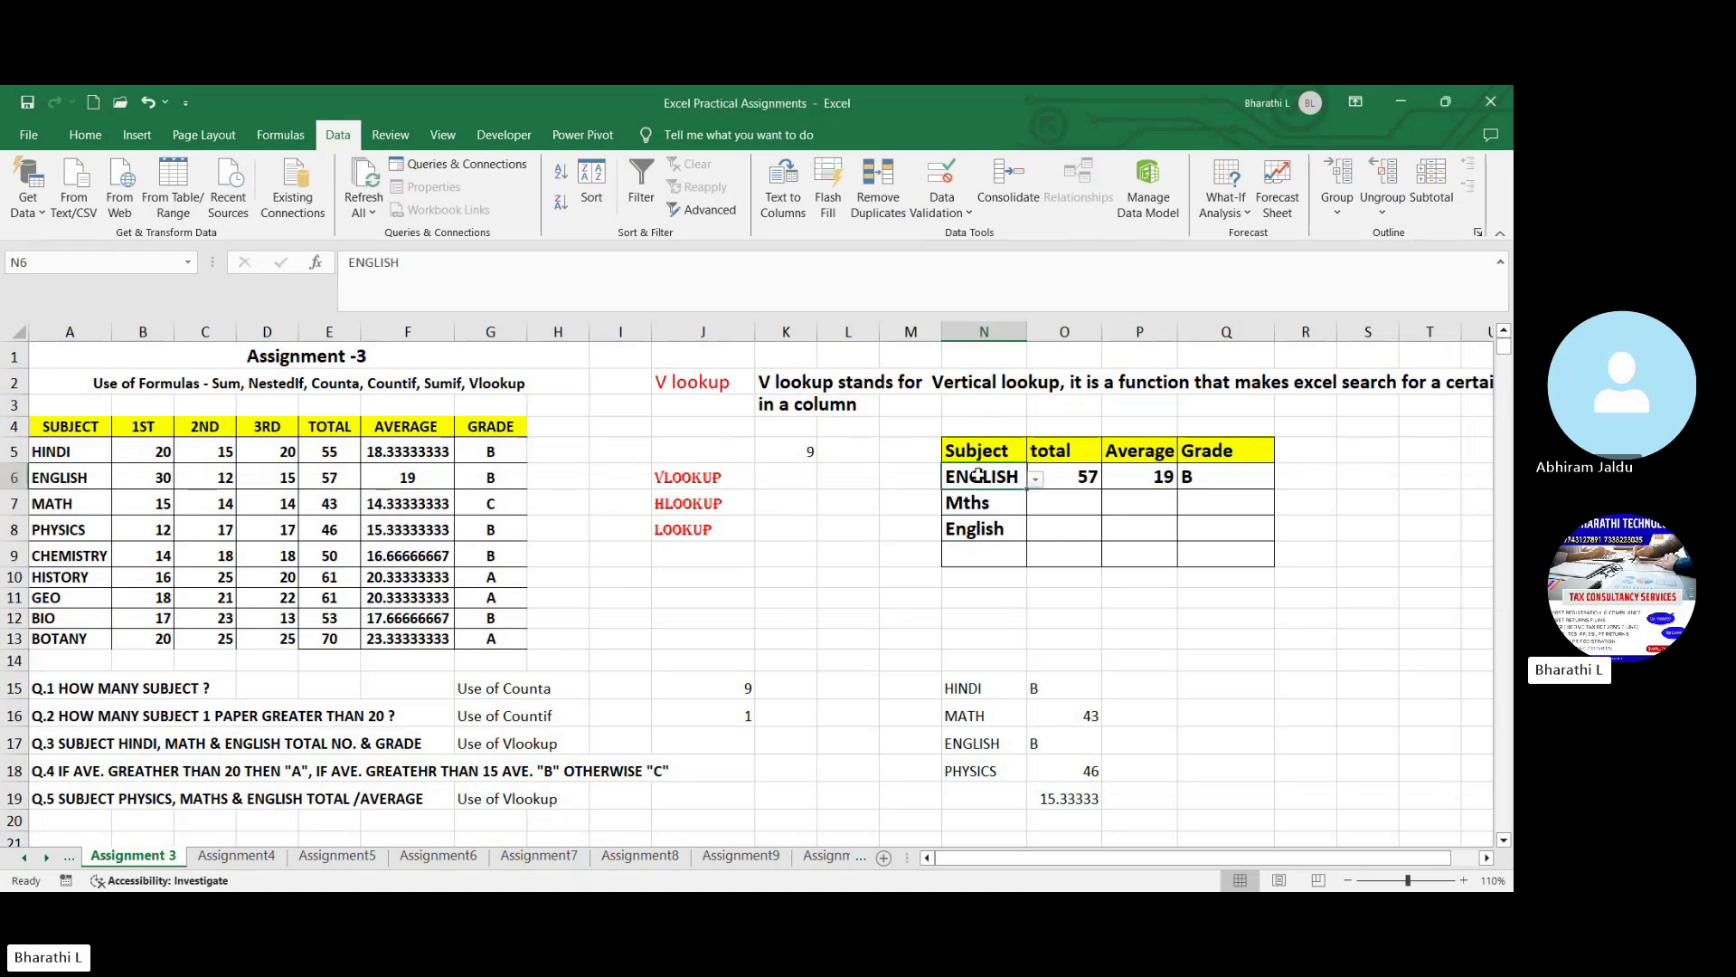
pyautogui.click(1035, 482)
pyautogui.click(998, 559)
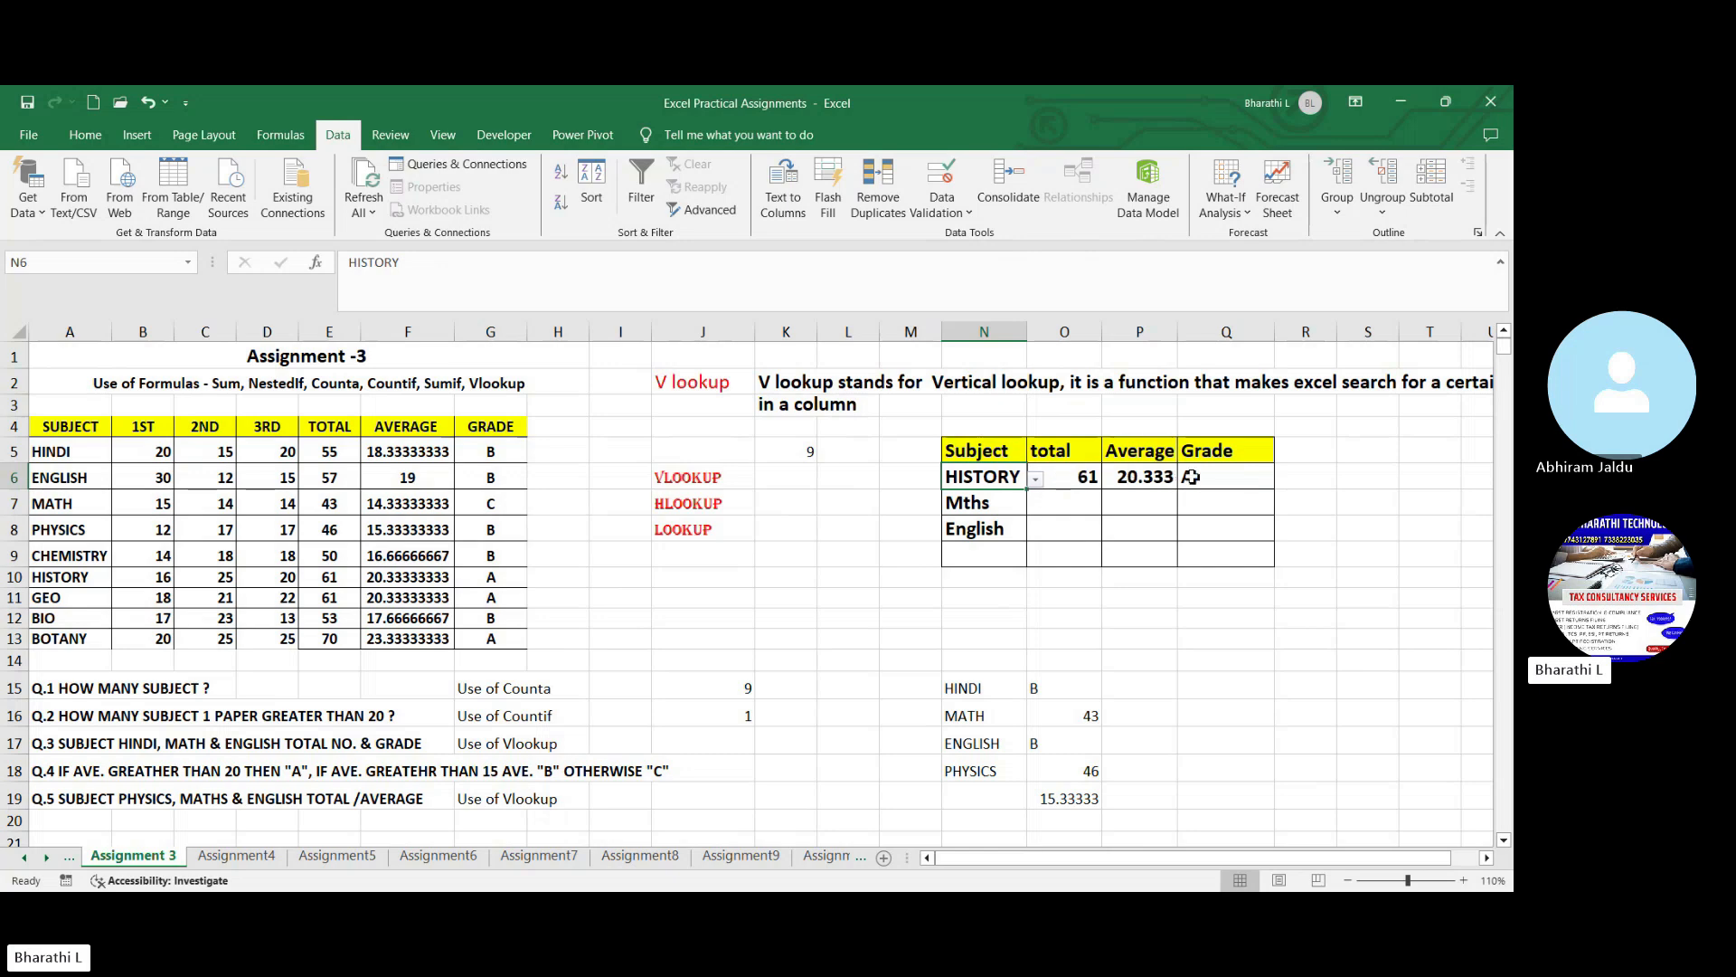
# - Choose PHYSICS as the subject in N6 and inspect the total, average and grade formulas in O6:Q6
pyautogui.click(1037, 479)
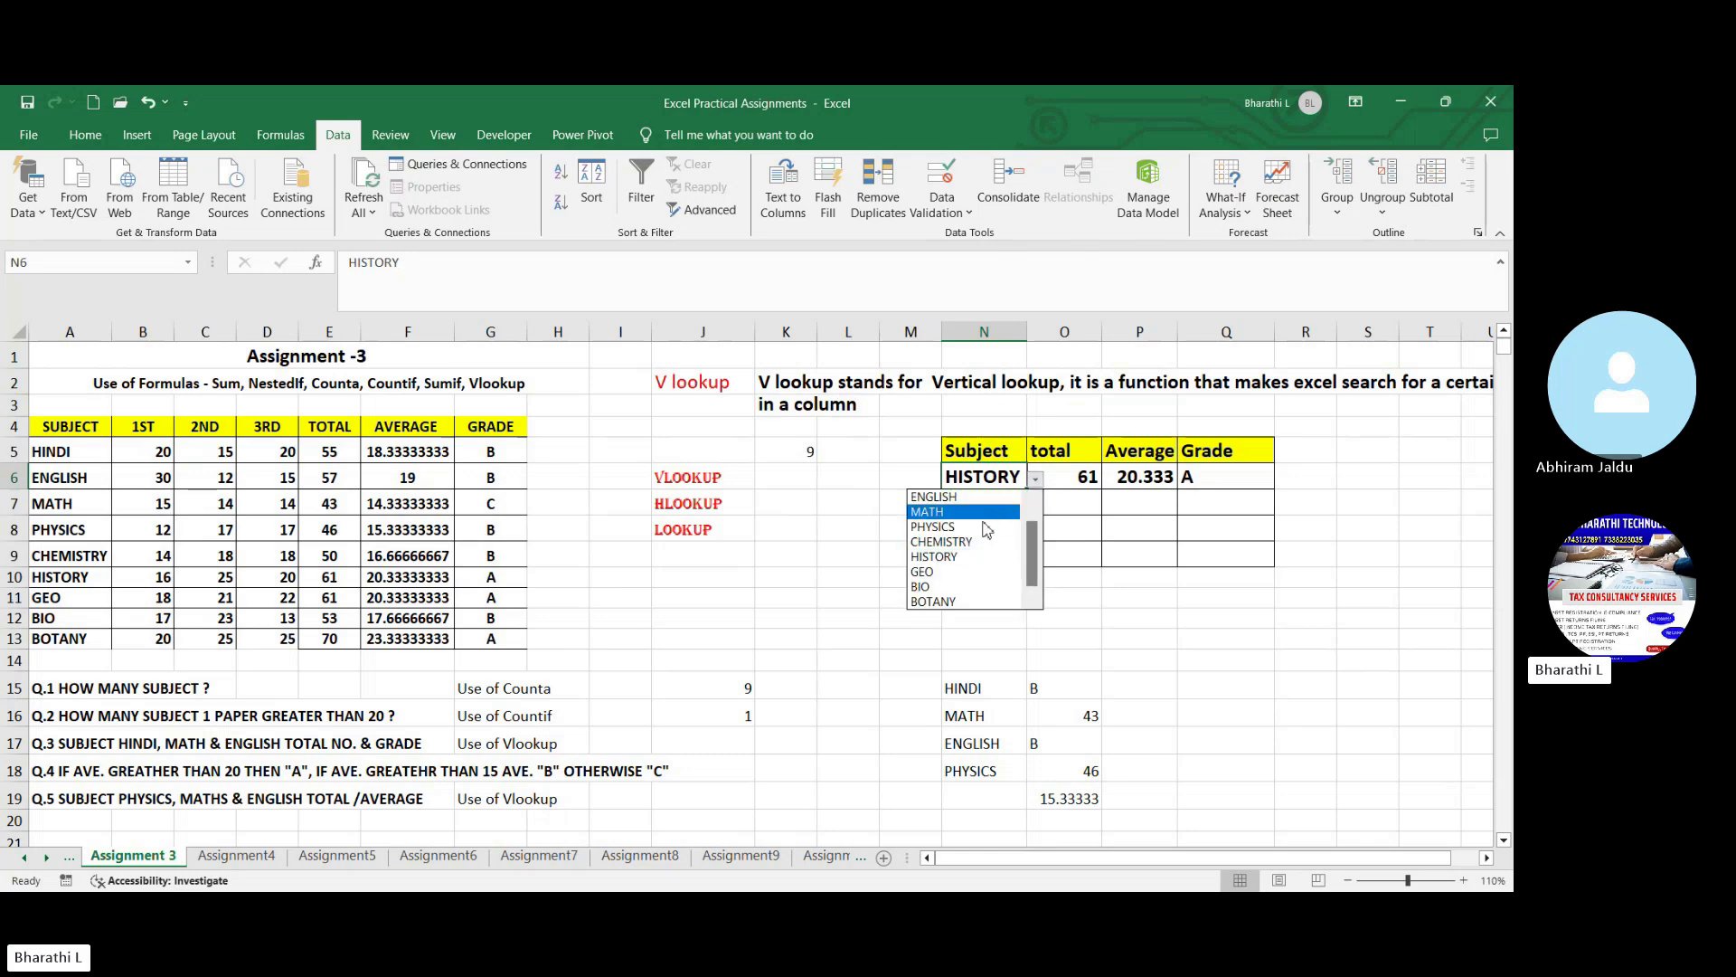
pyautogui.click(981, 529)
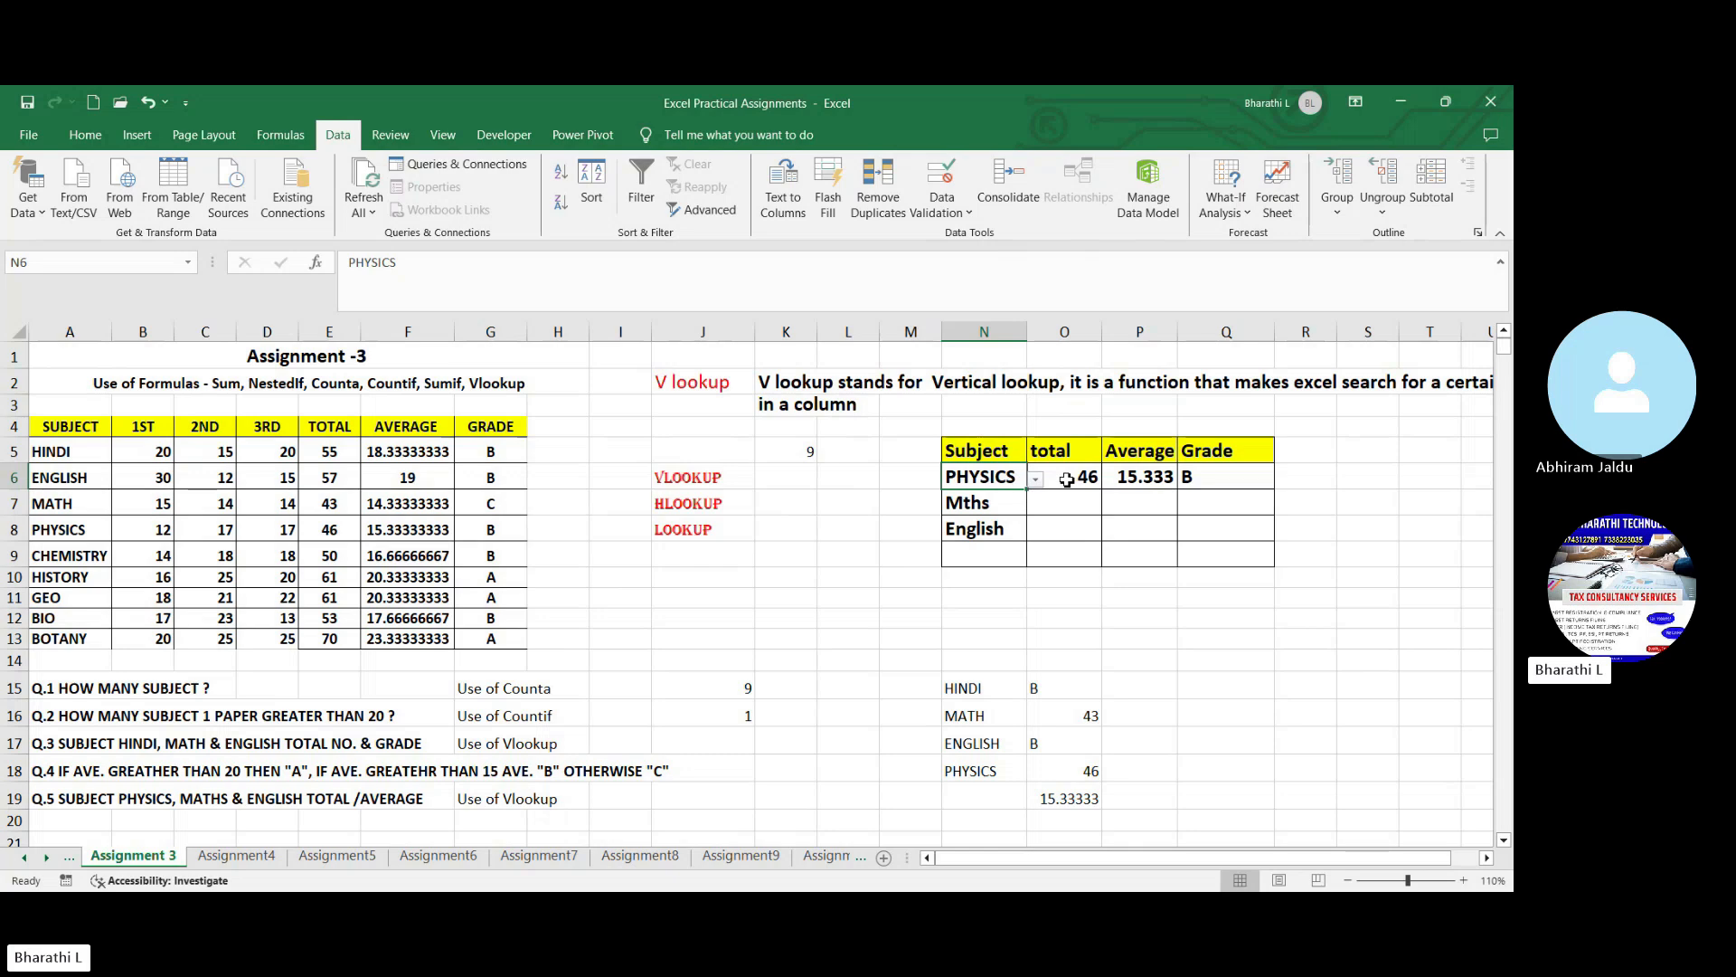
pyautogui.click(1067, 480)
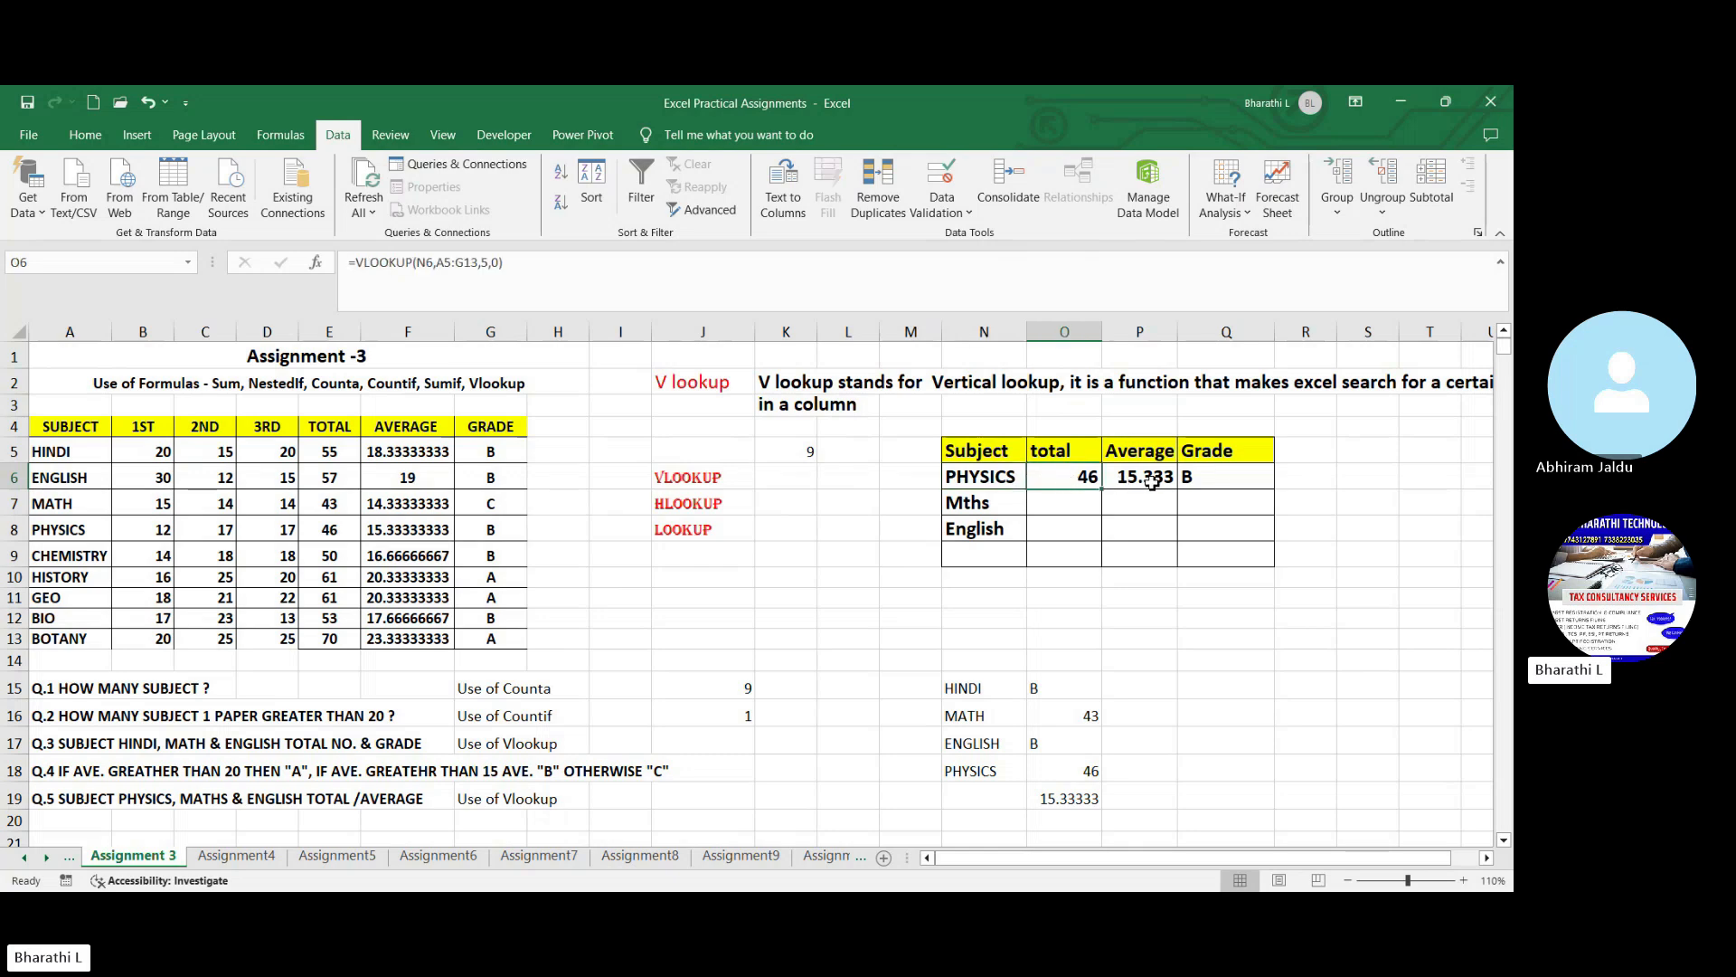
pyautogui.click(1151, 482)
pyautogui.click(1208, 481)
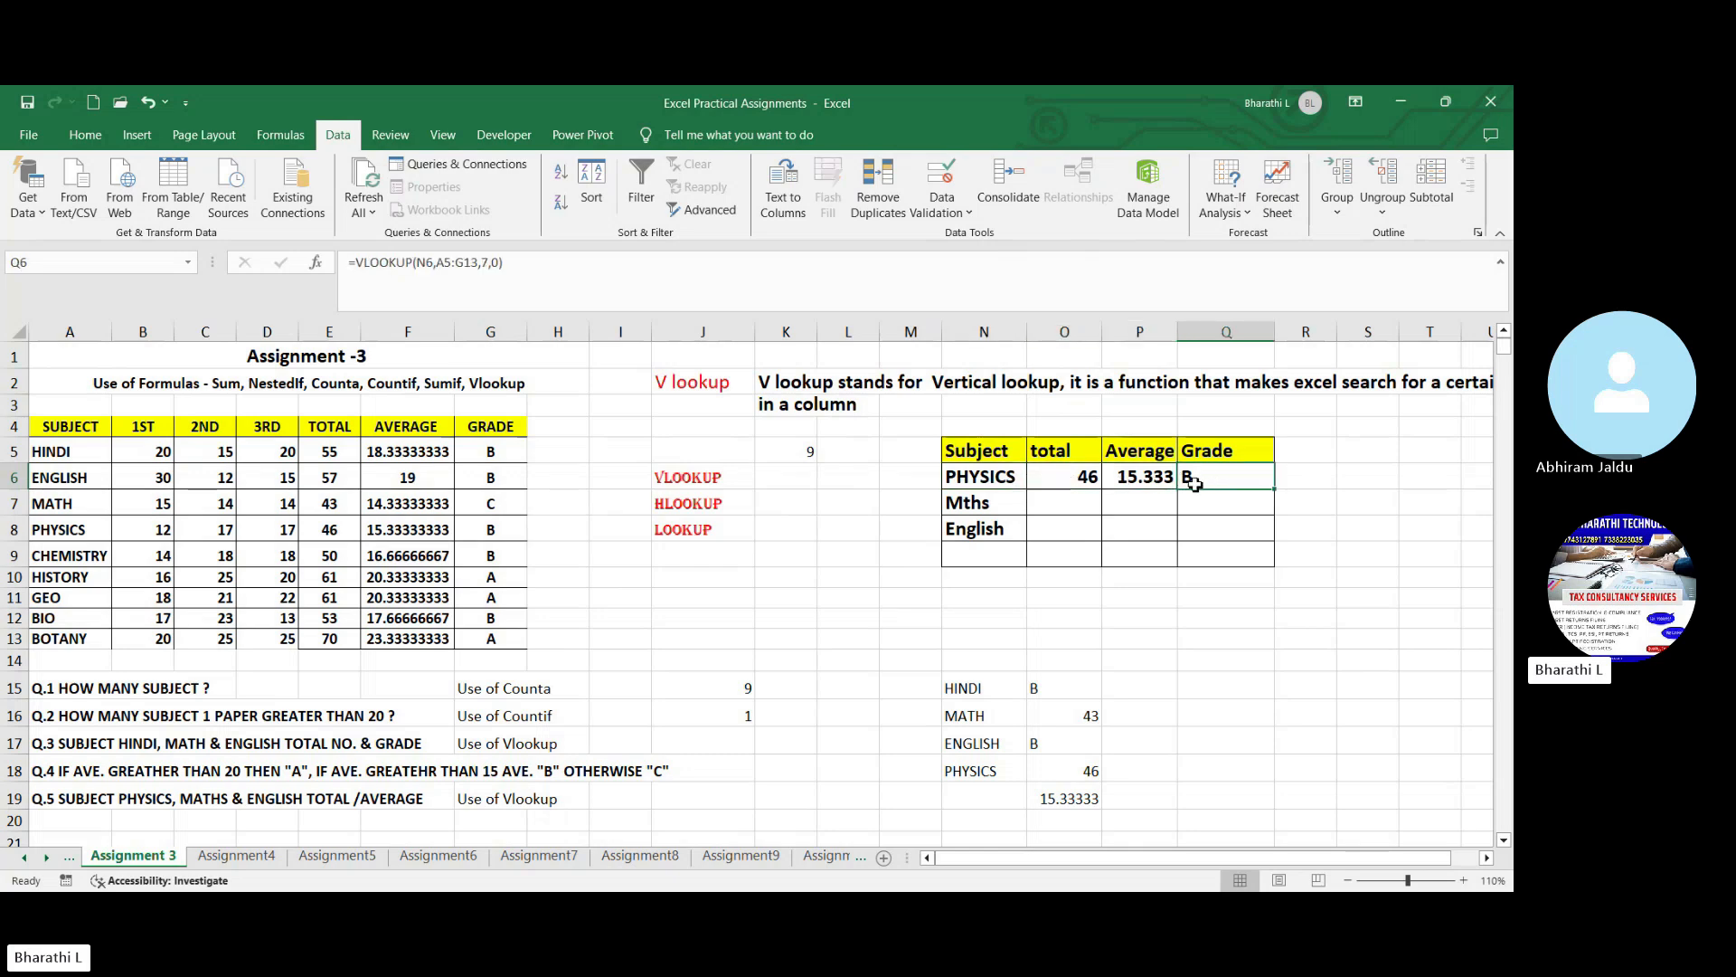
# - Select CHEMISTRY as the subject in N6 and check the total, average and grade lookups beside it
pyautogui.click(1011, 486)
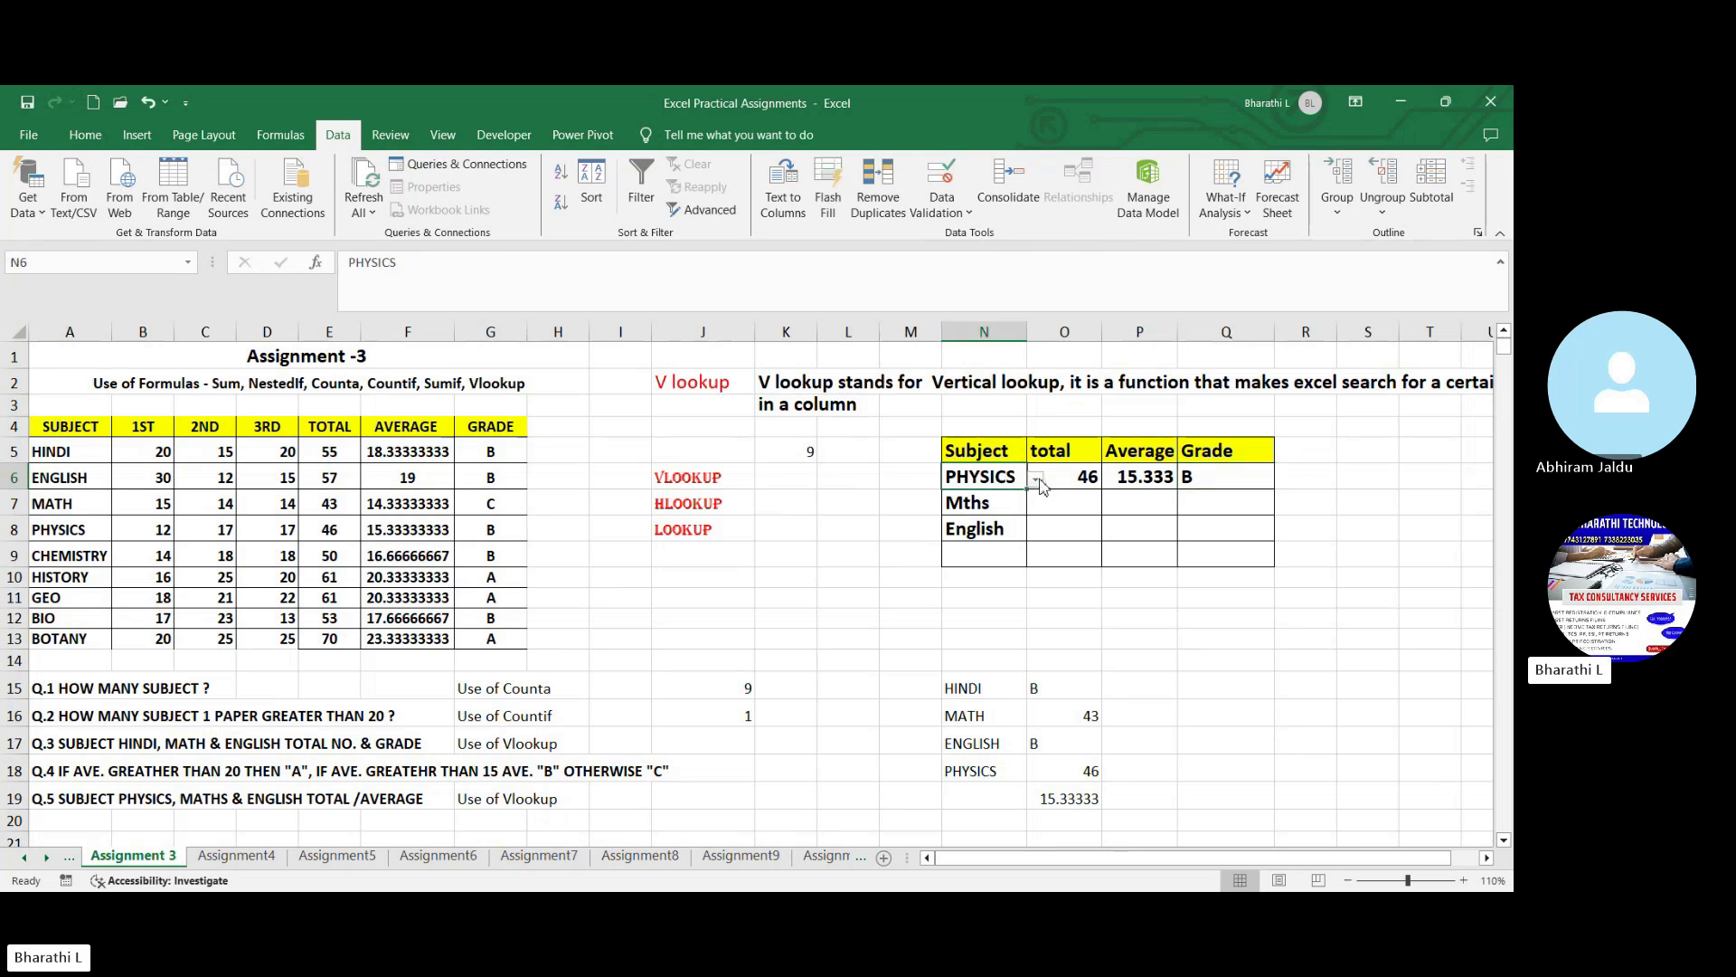
pyautogui.click(1038, 480)
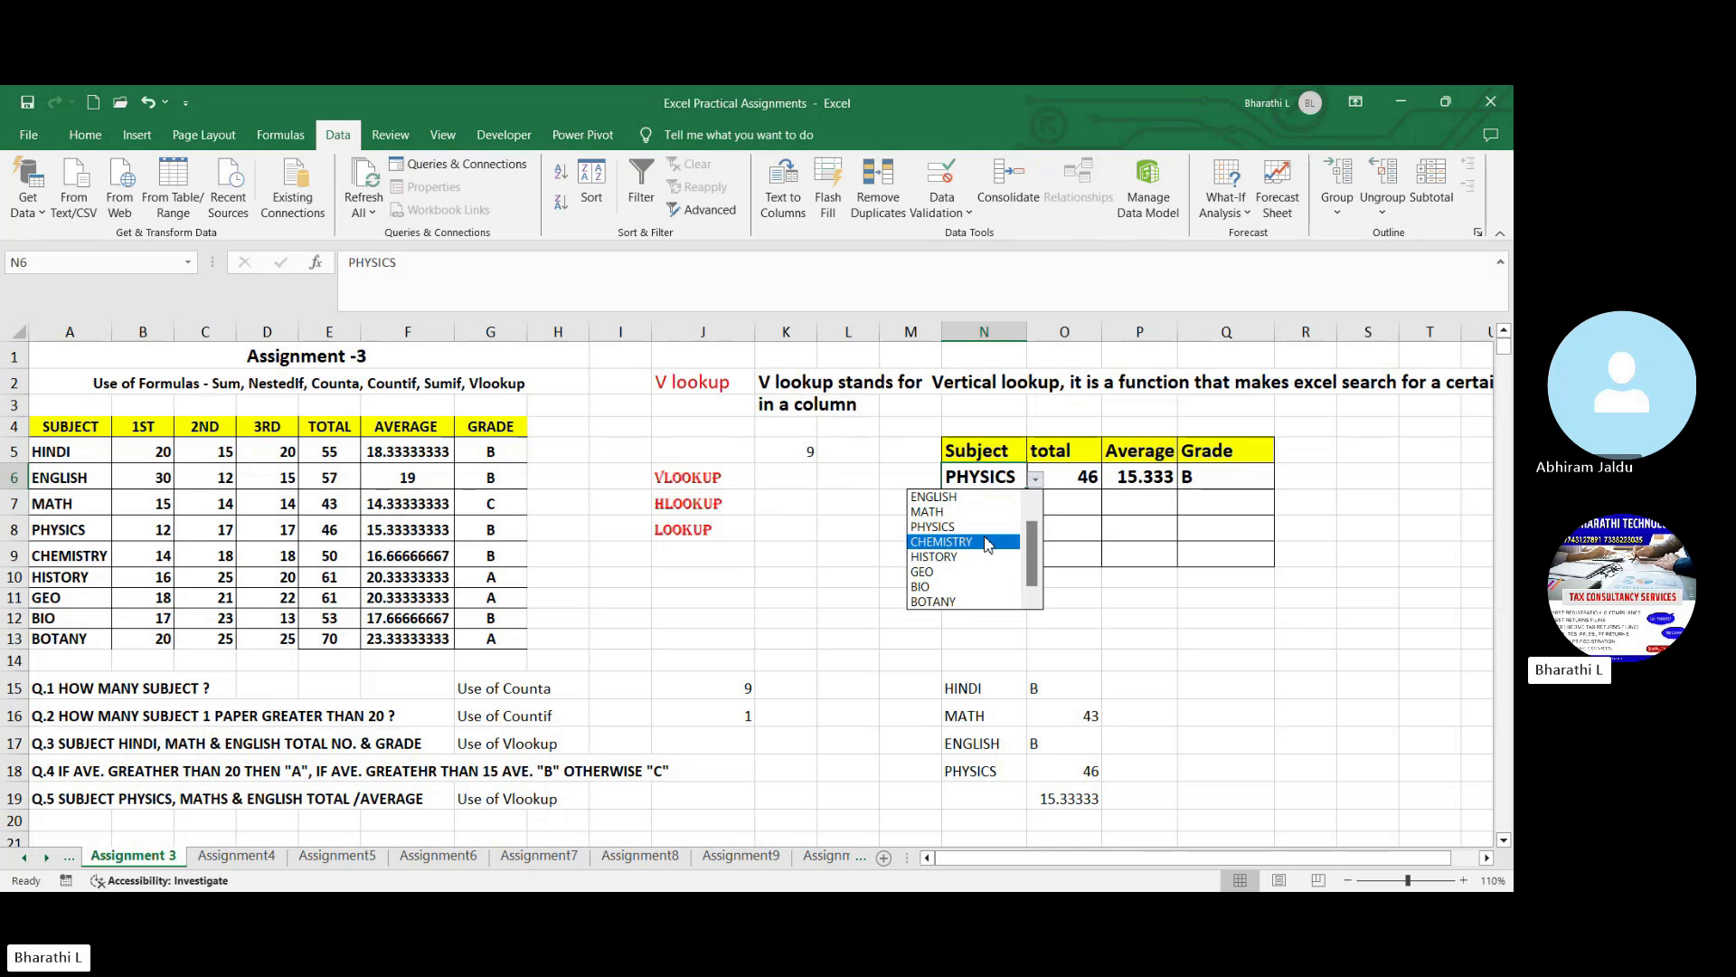
pyautogui.click(990, 546)
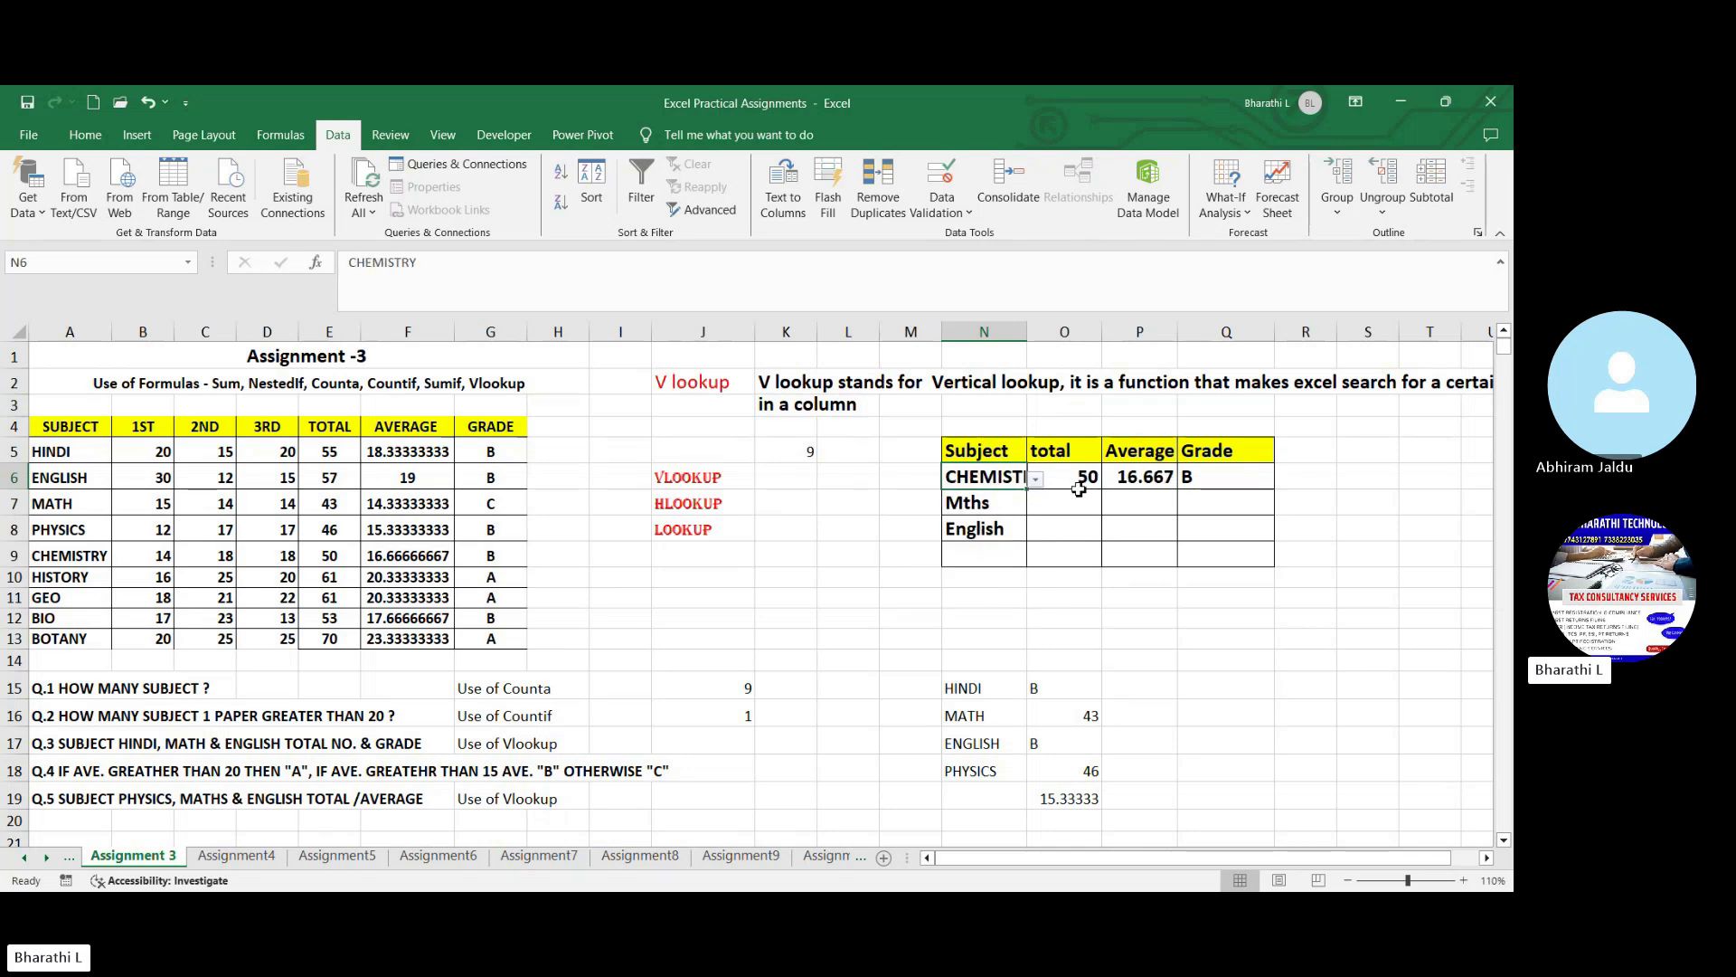
pyautogui.click(1079, 488)
pyautogui.click(1136, 490)
pyautogui.click(1192, 493)
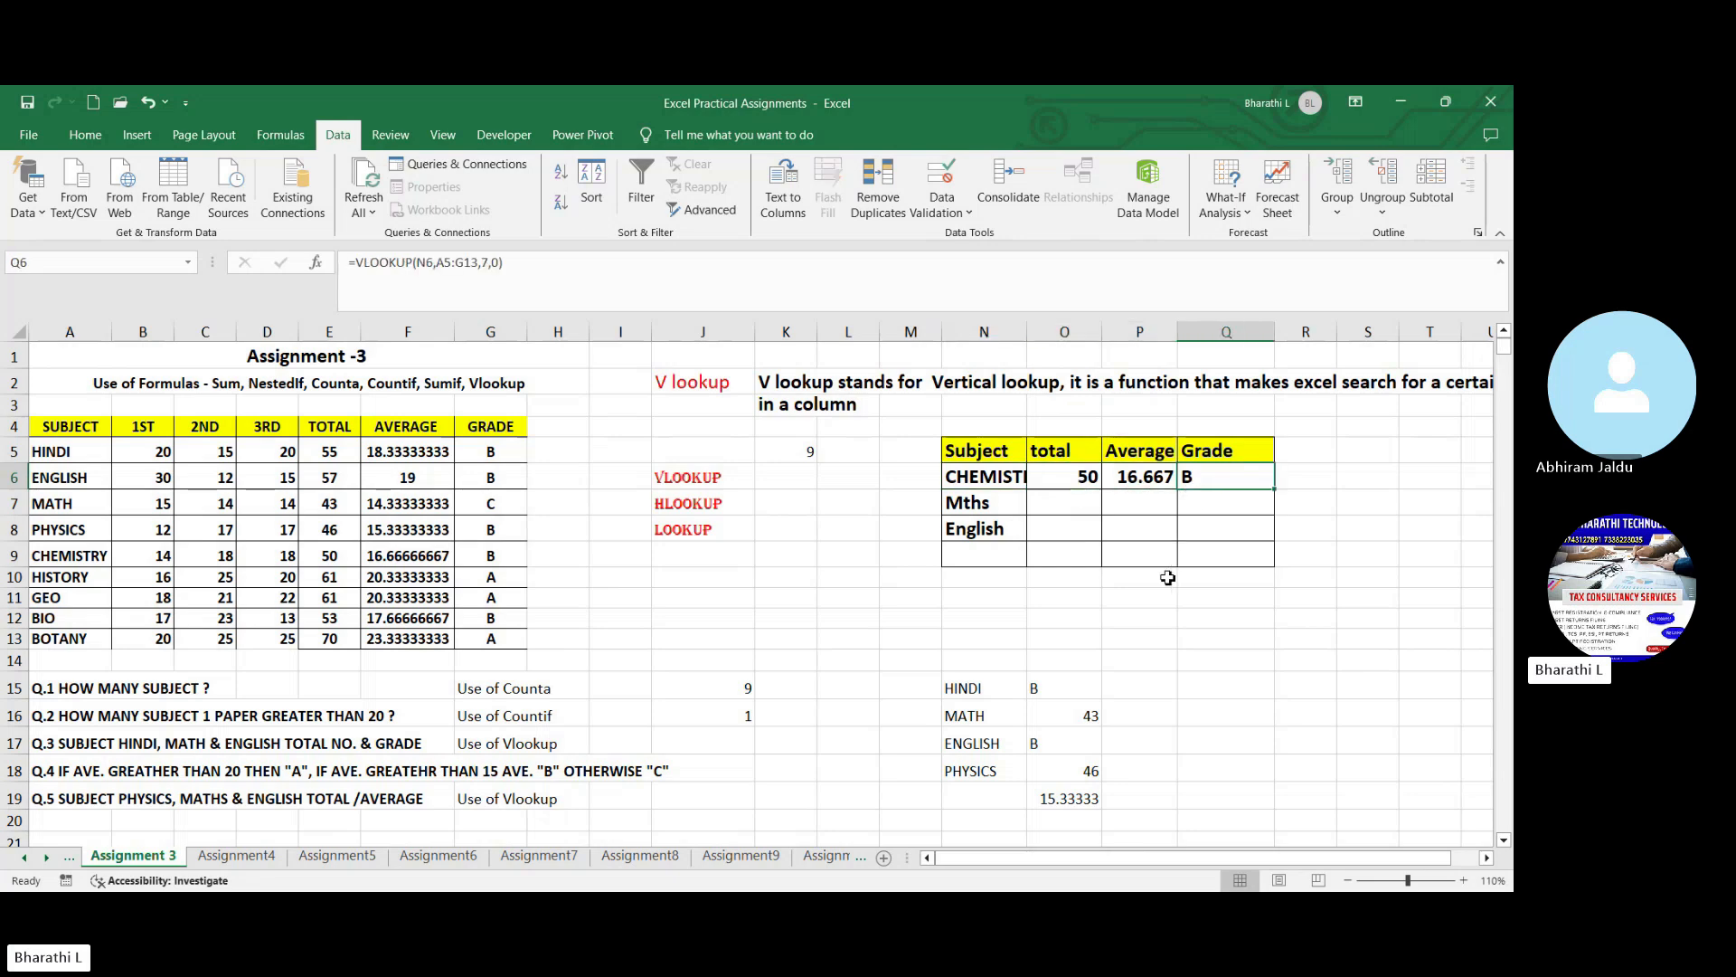
pyautogui.click(921, 549)
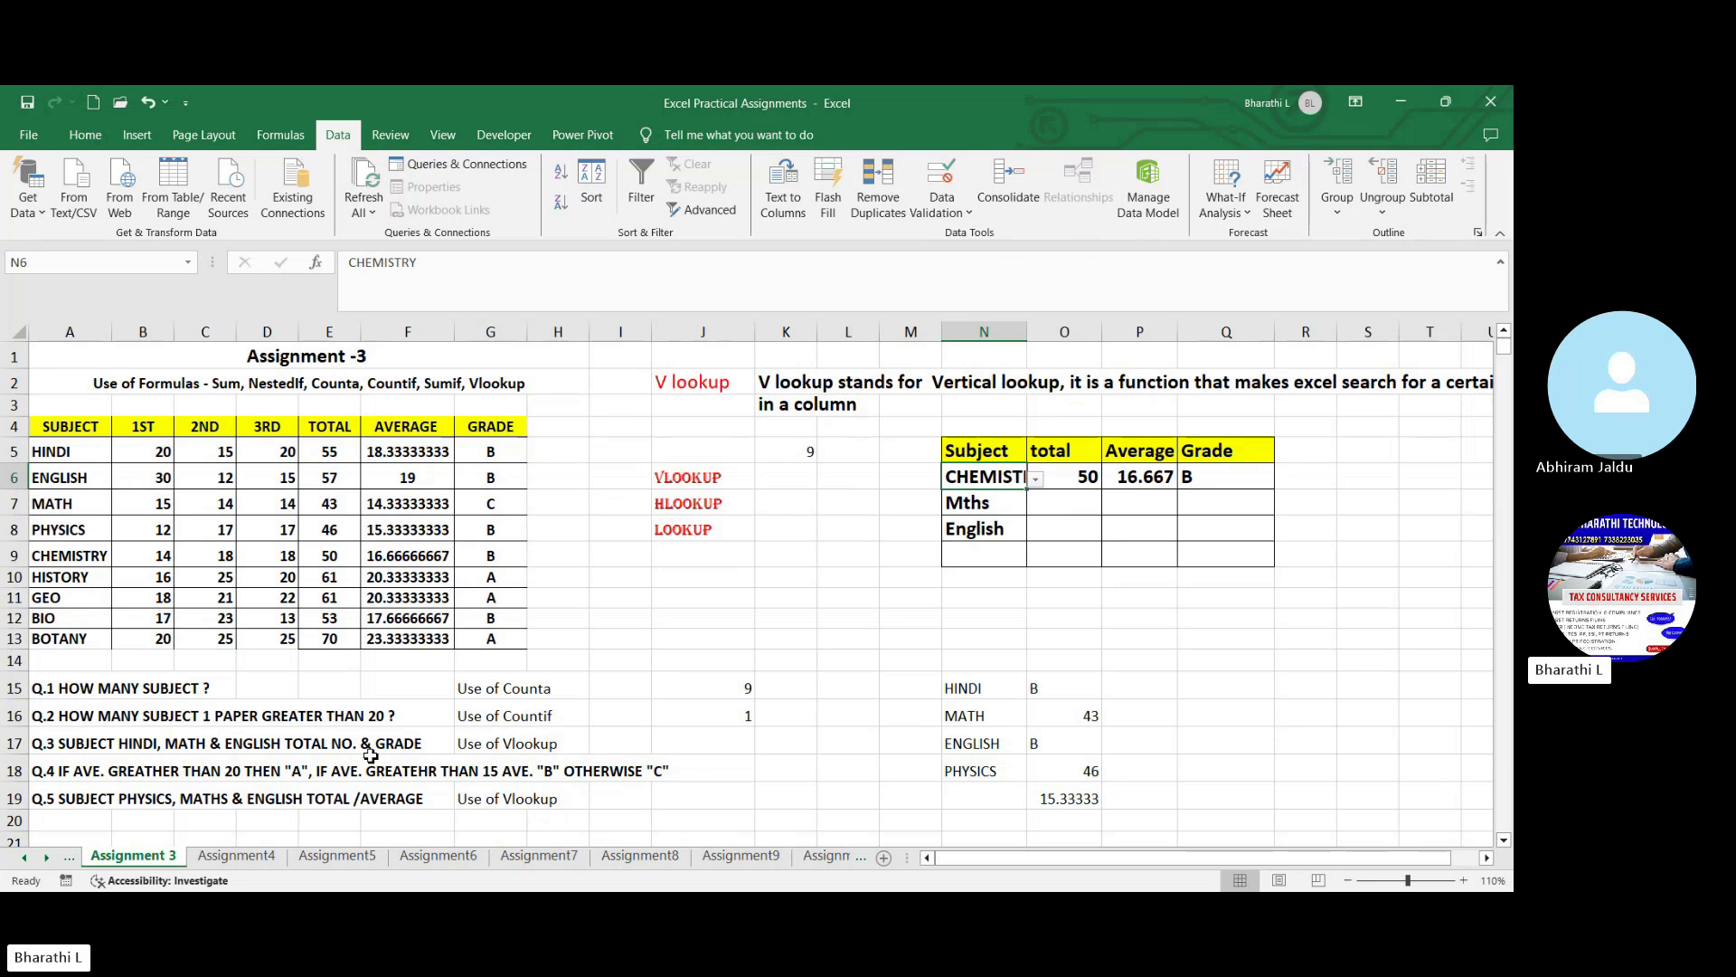
# - Set subject cell N6 to HINDI from its validation list, and finally to MATH
pyautogui.click(1045, 486)
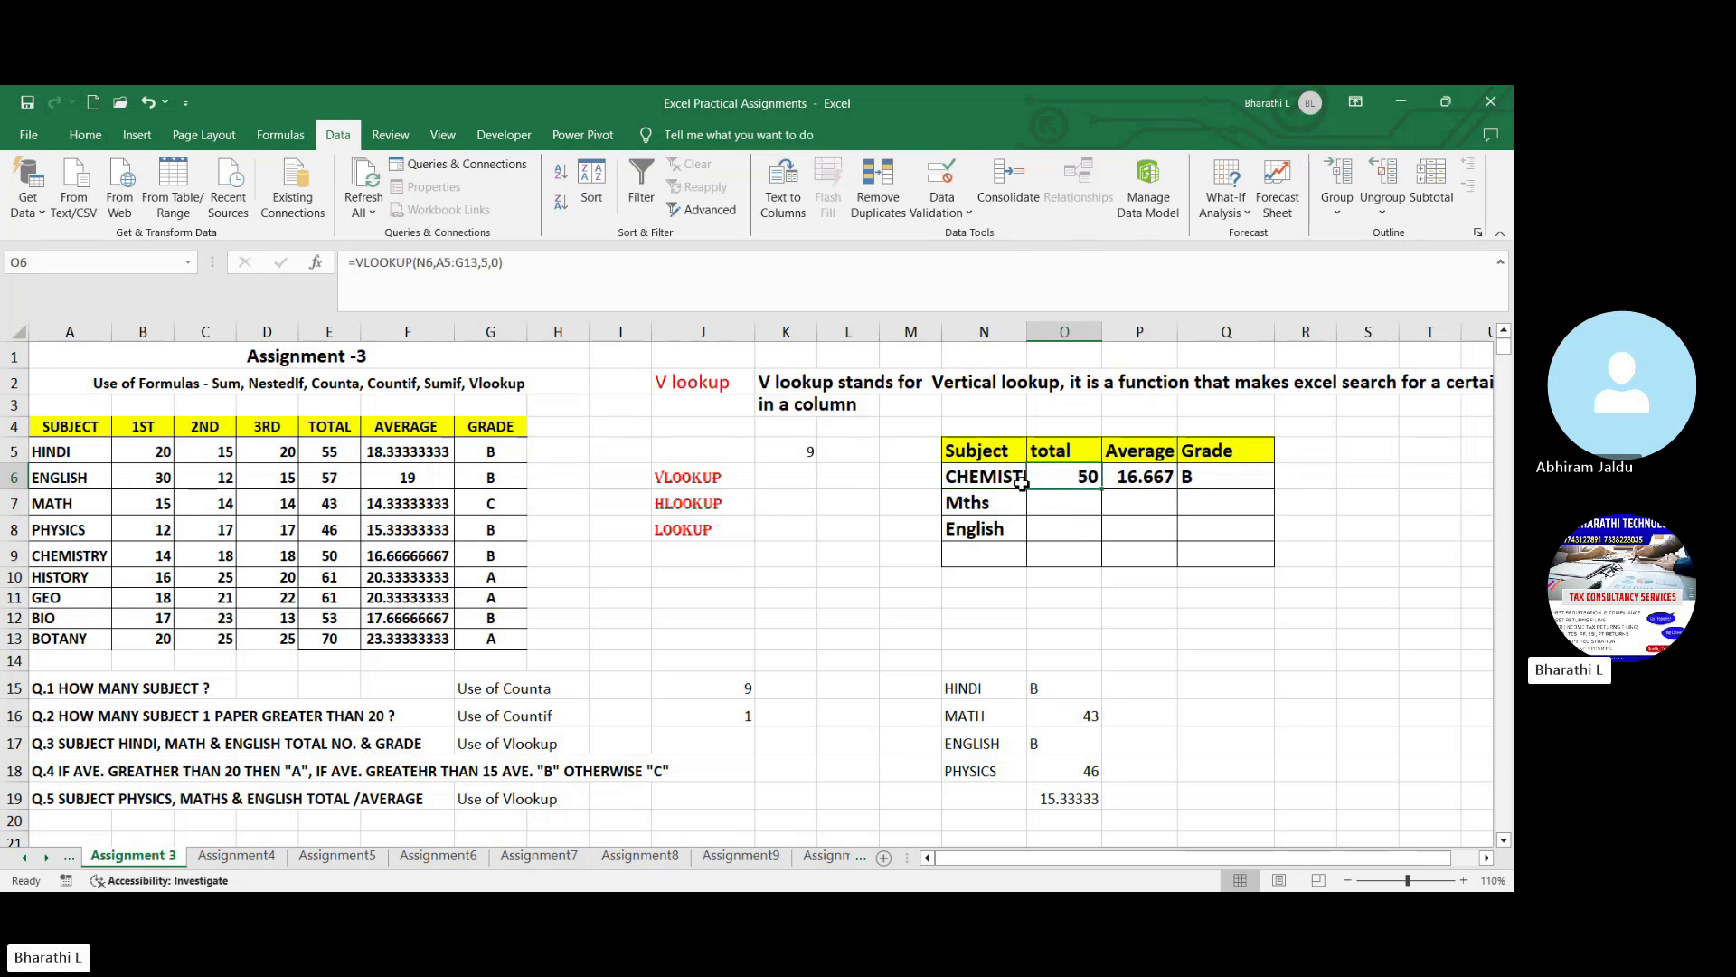
pyautogui.click(1020, 484)
pyautogui.click(1037, 479)
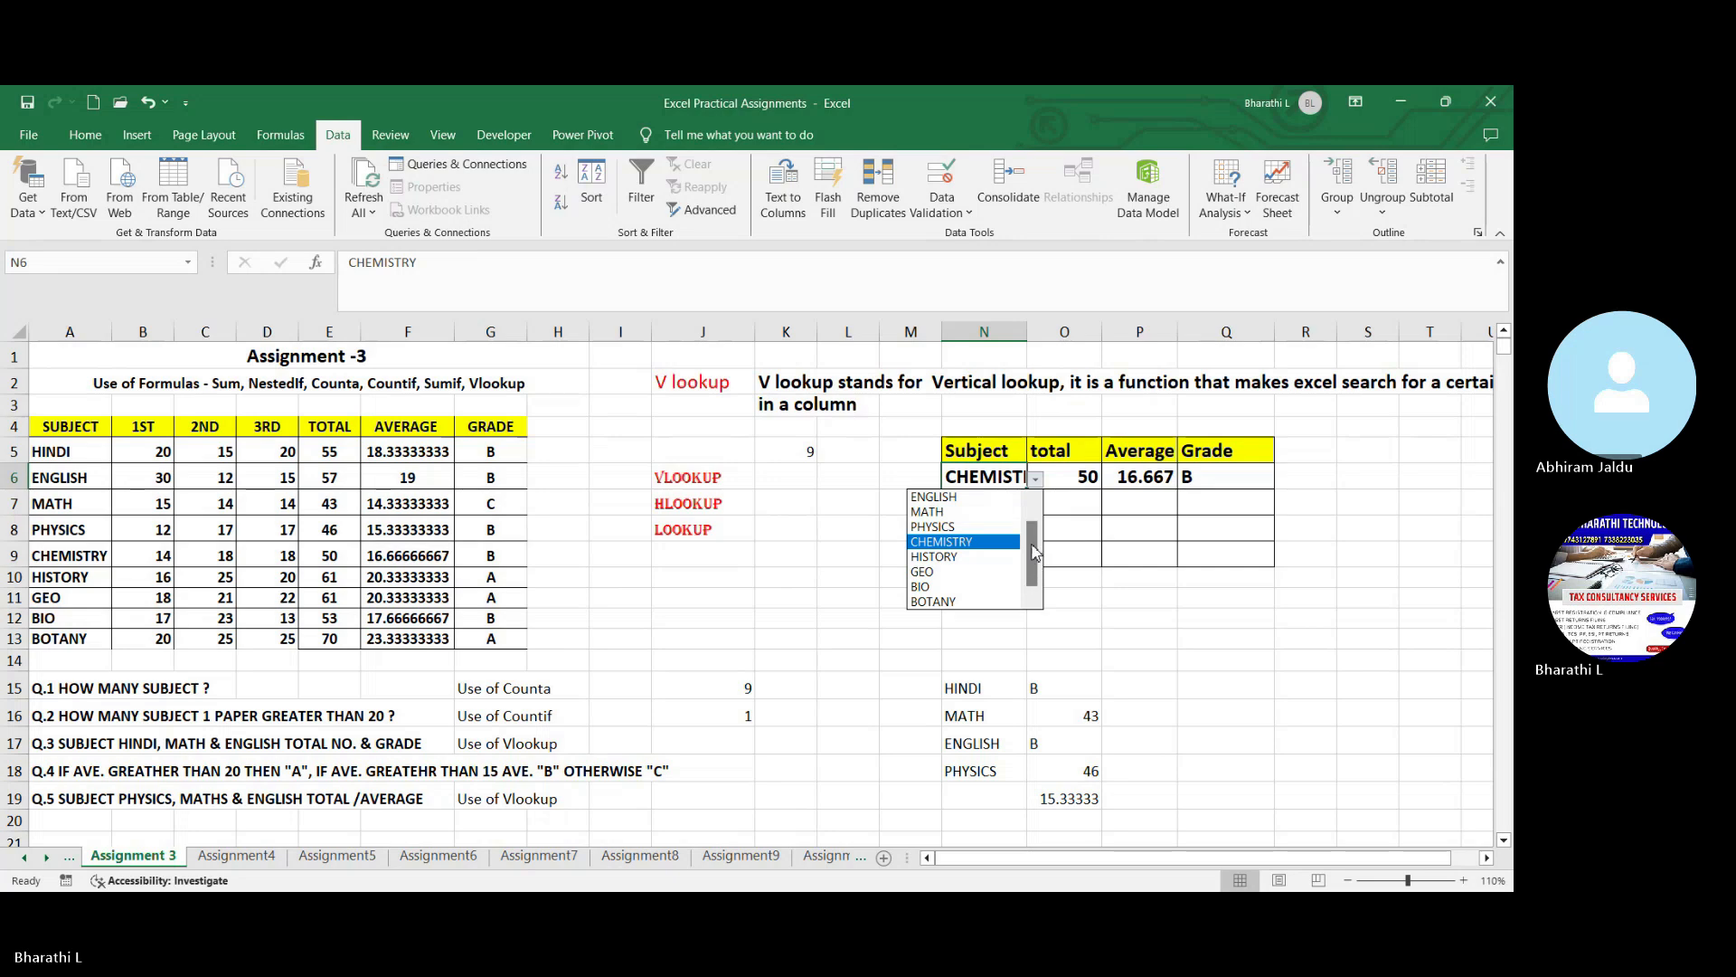
pyautogui.scroll(1, 1028, 550)
pyautogui.click(973, 498)
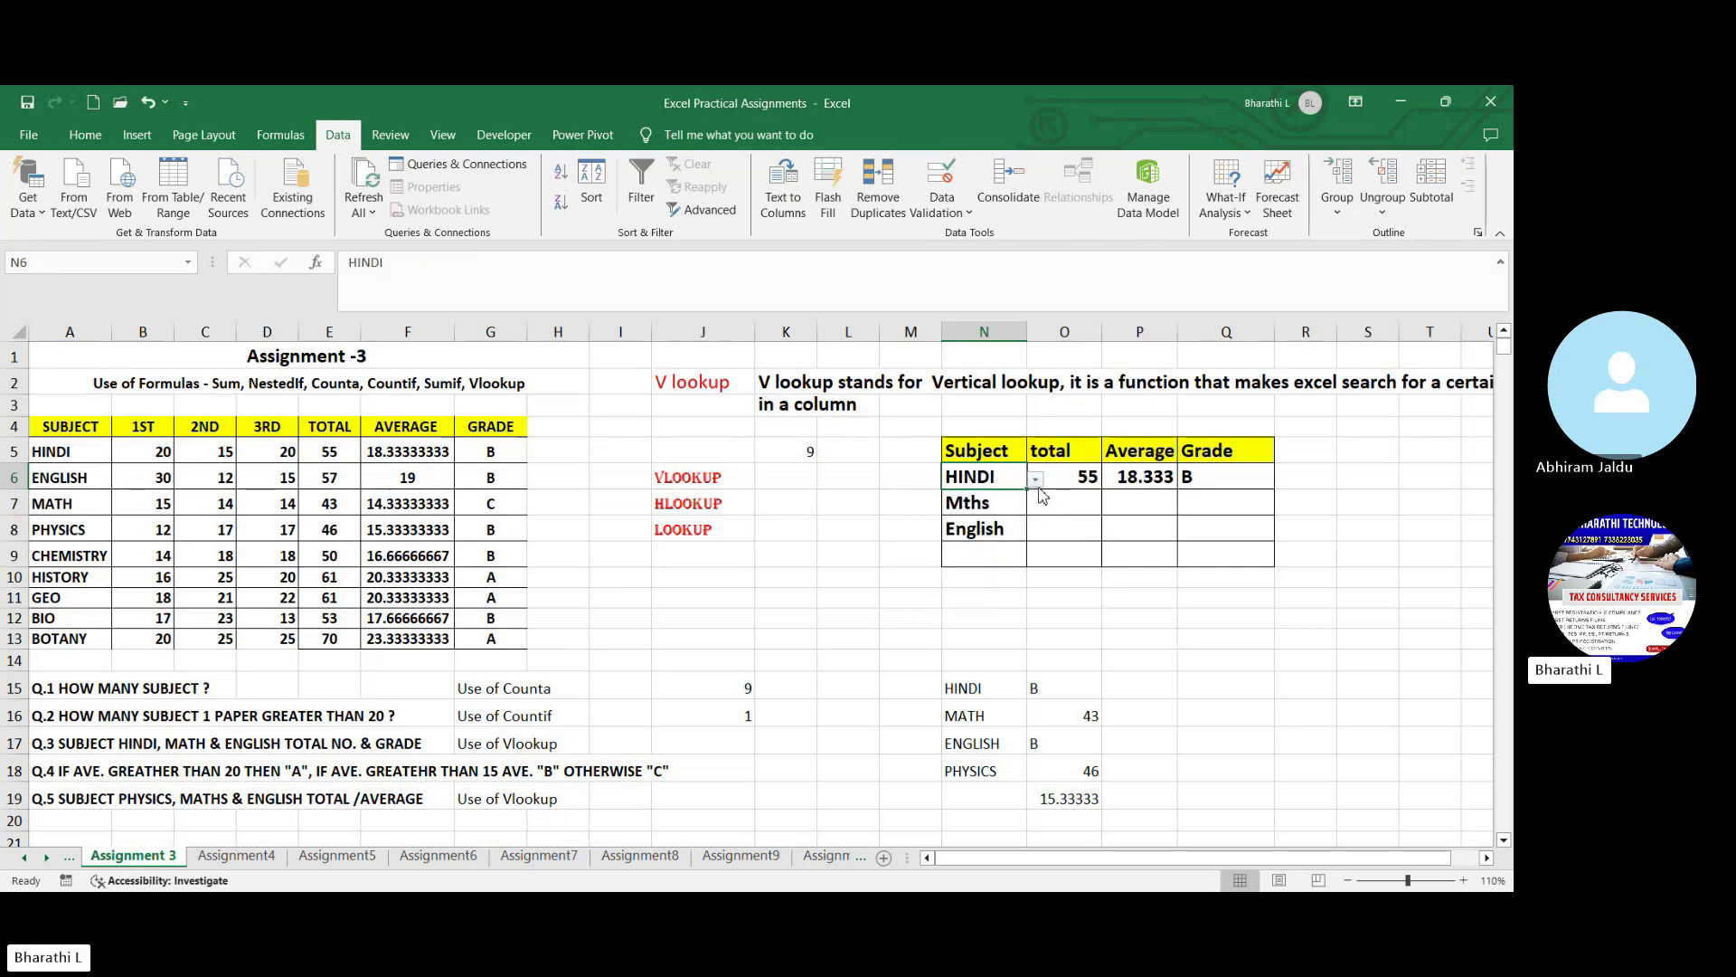
pyautogui.click(1037, 480)
pyautogui.click(1004, 528)
pyautogui.click(1174, 656)
pyautogui.click(838, 579)
pyautogui.click(721, 496)
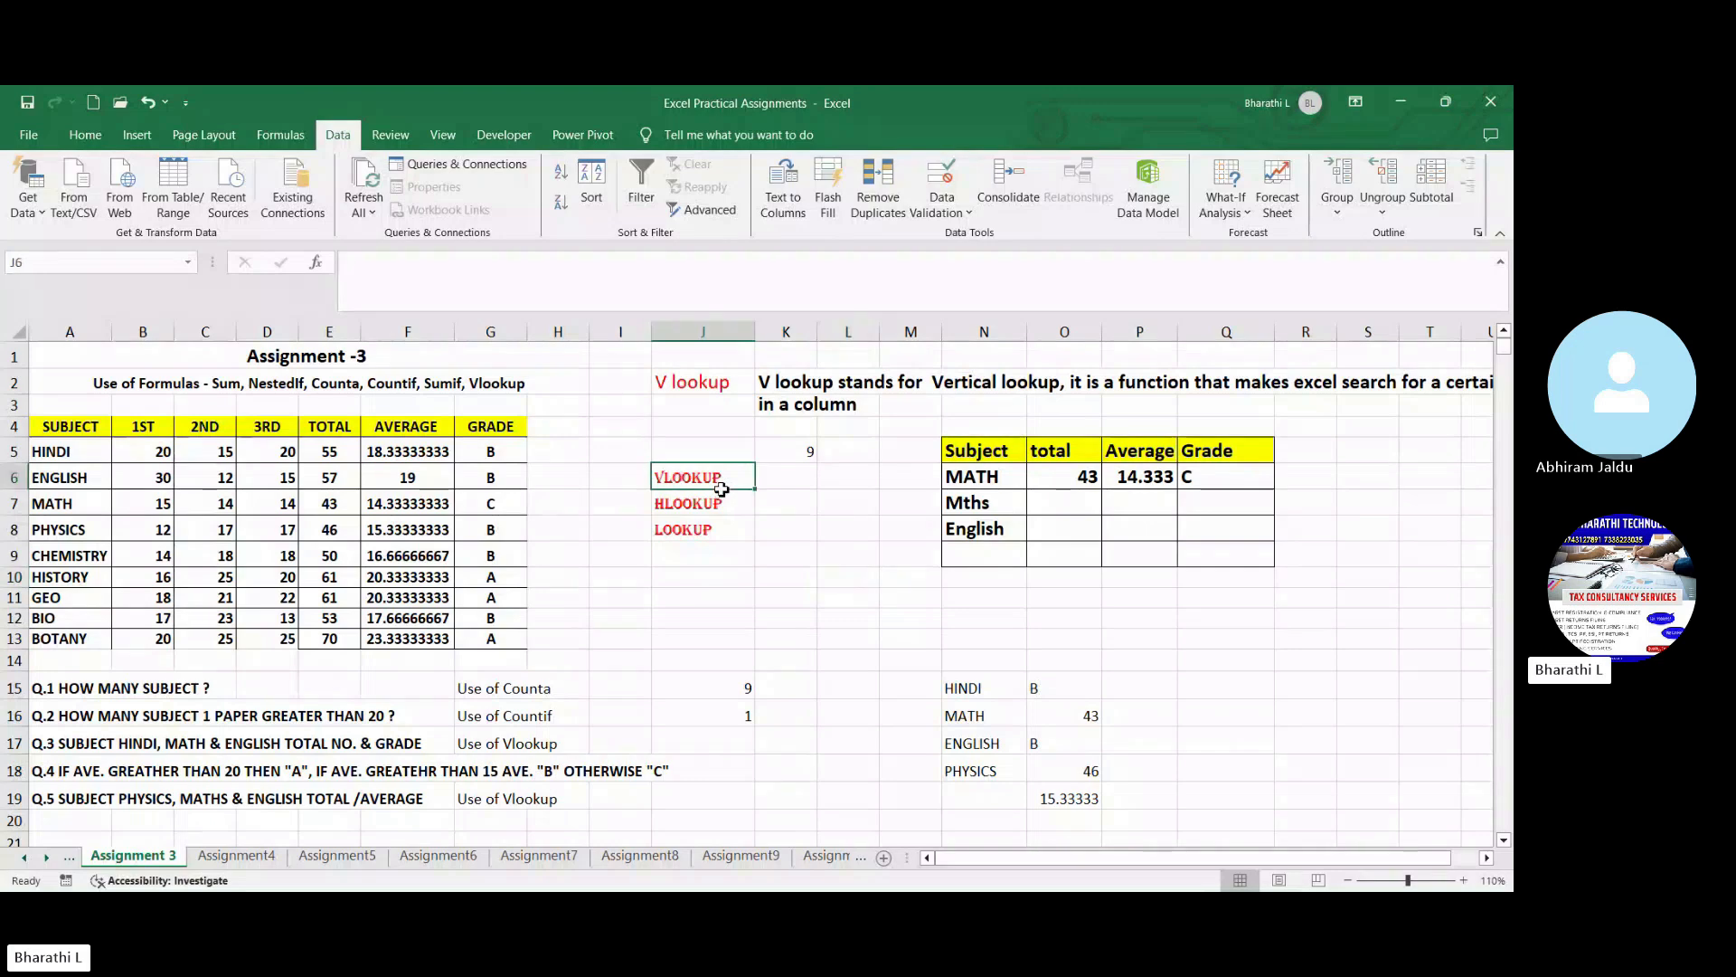
pyautogui.click(852, 523)
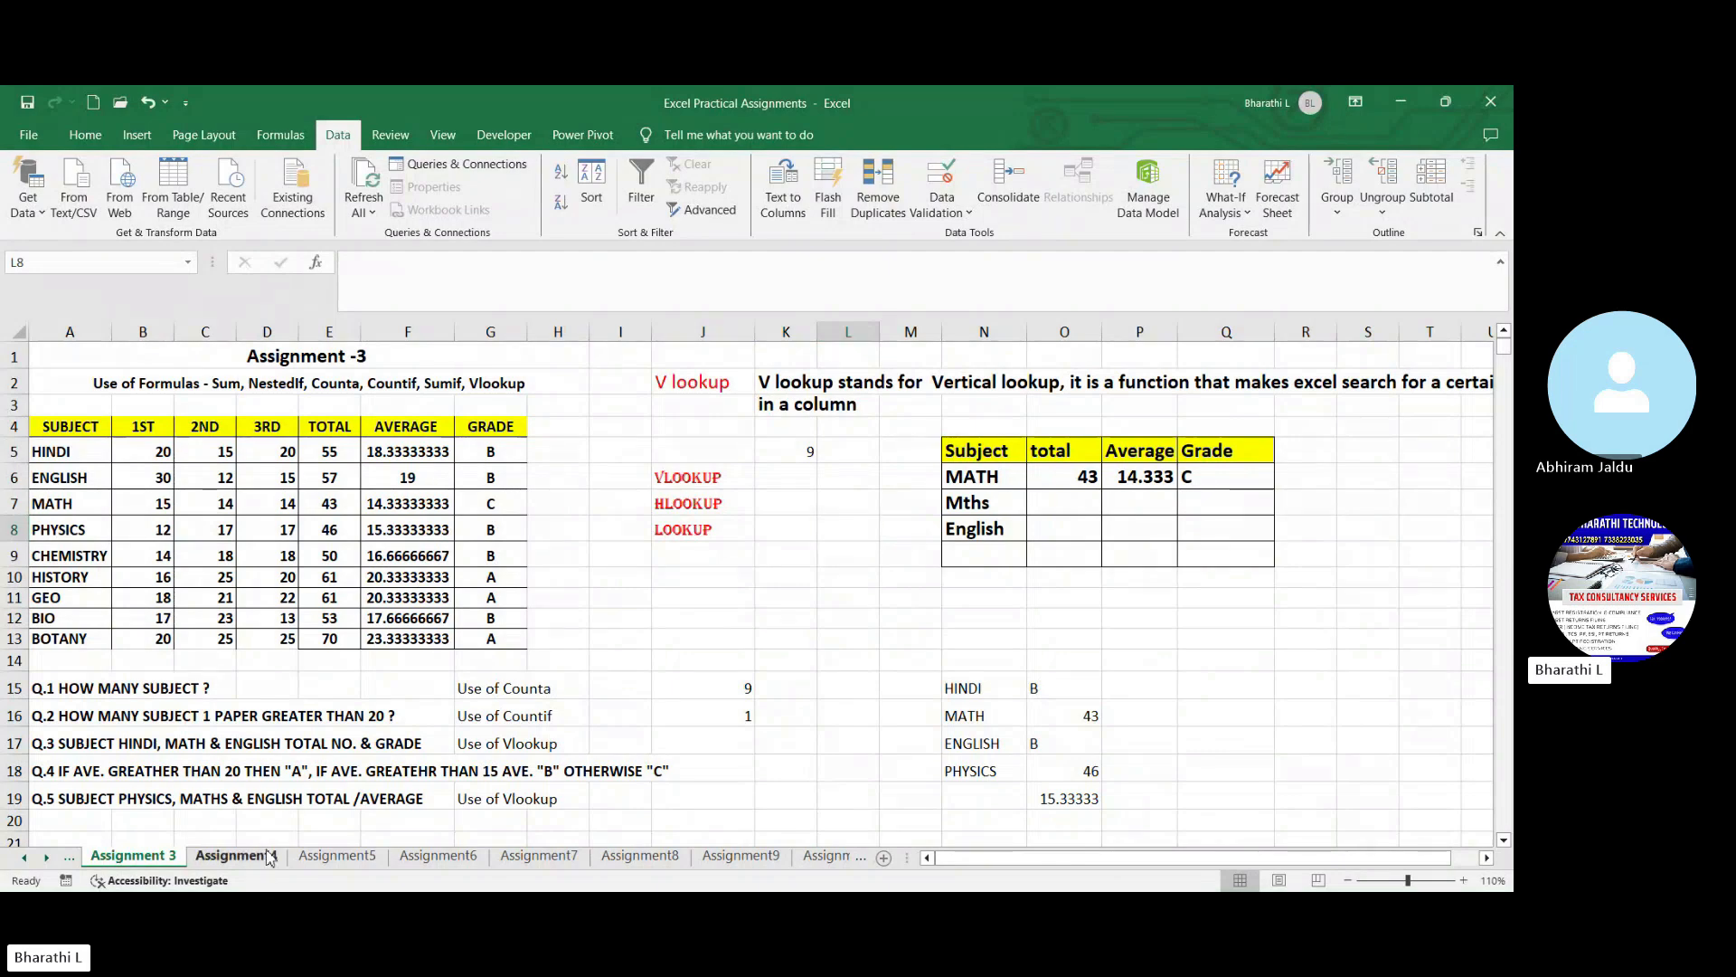
# - Open the Assignment4 worksheet with the salary sheet
pyautogui.click(236, 855)
pyautogui.click(1089, 719)
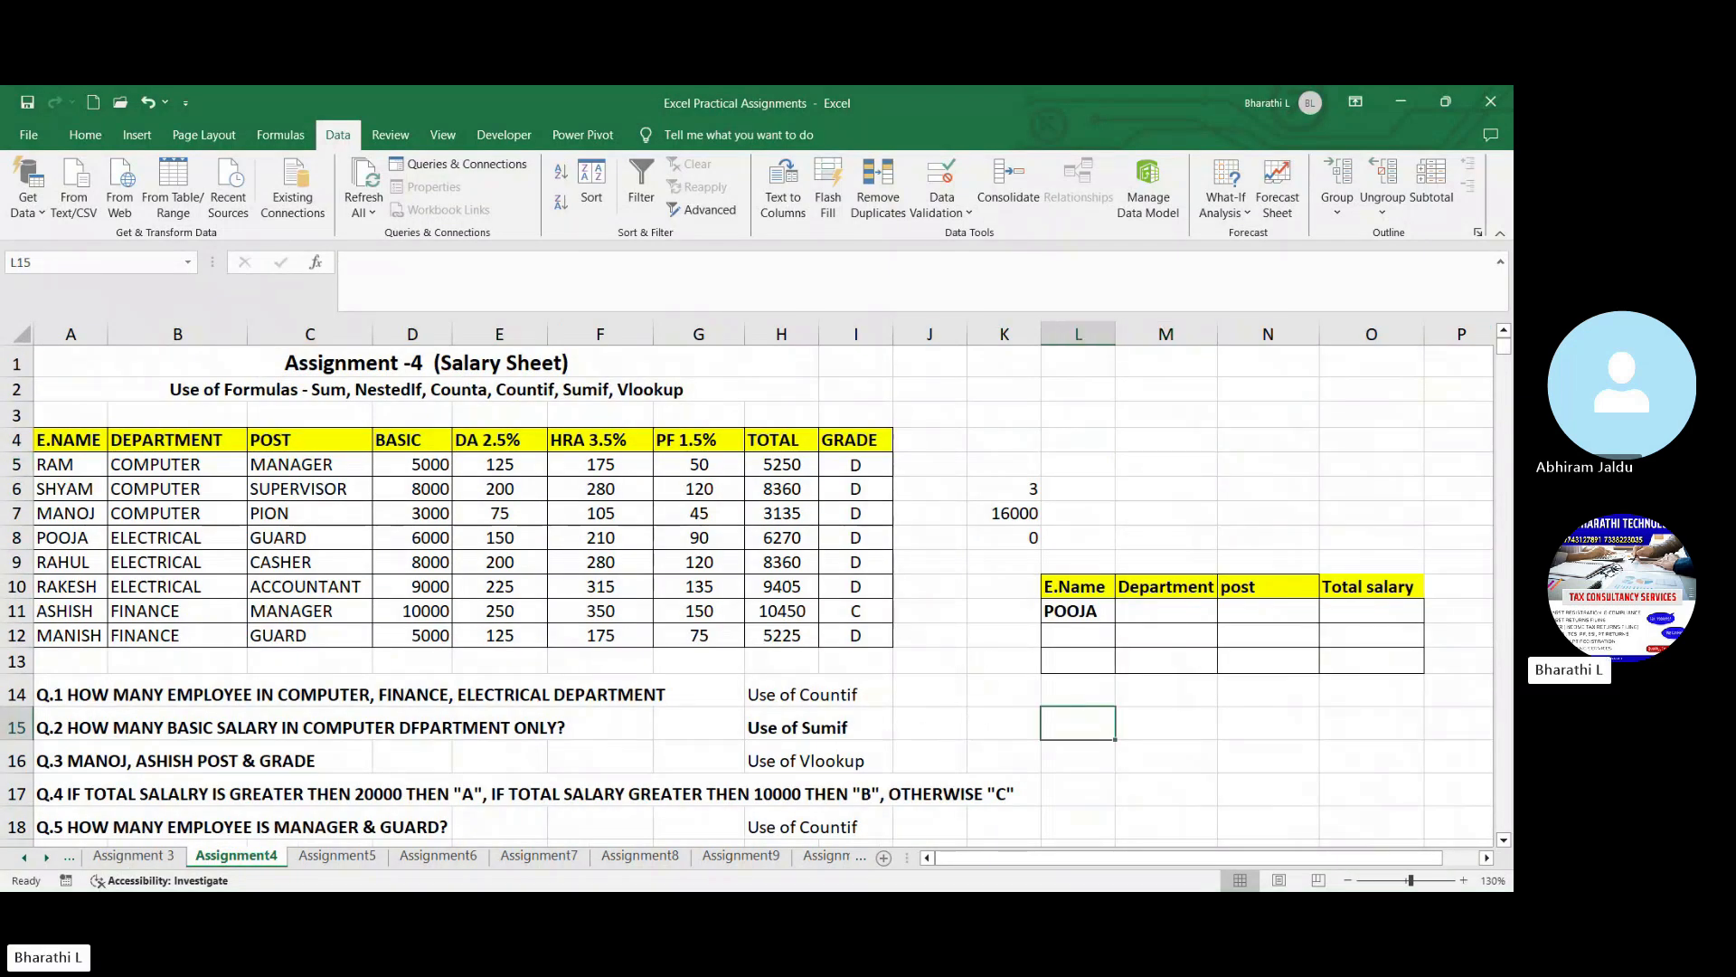
pyautogui.click(1085, 890)
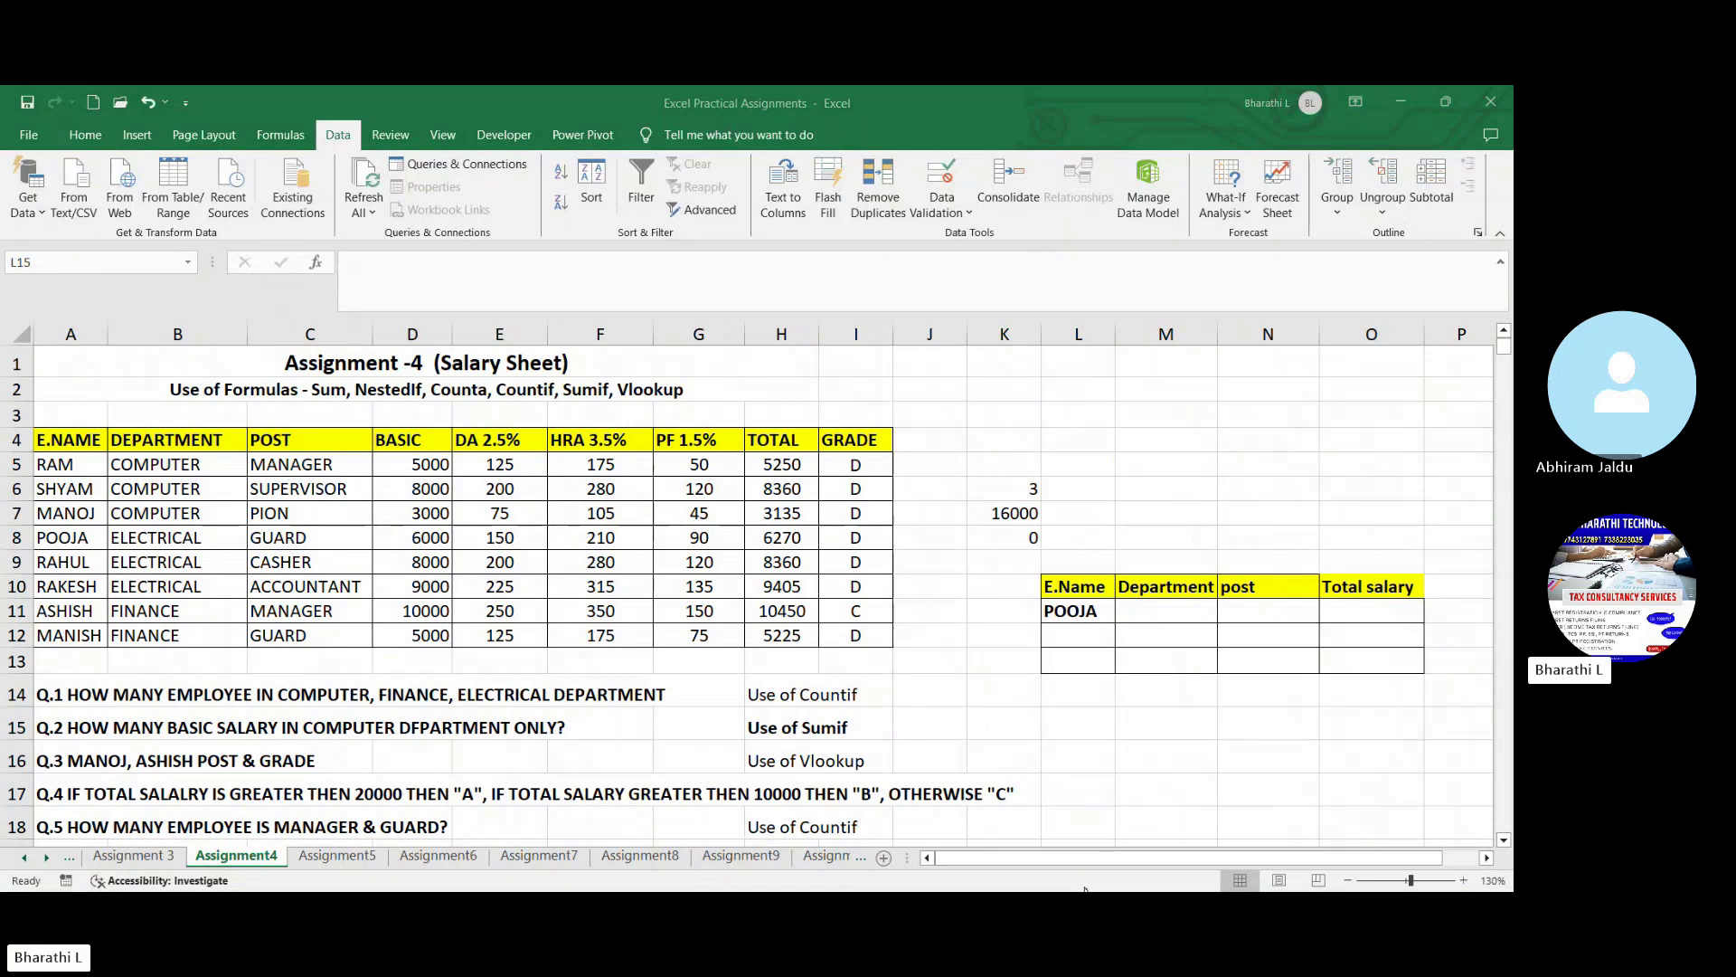
pyautogui.click(1071, 792)
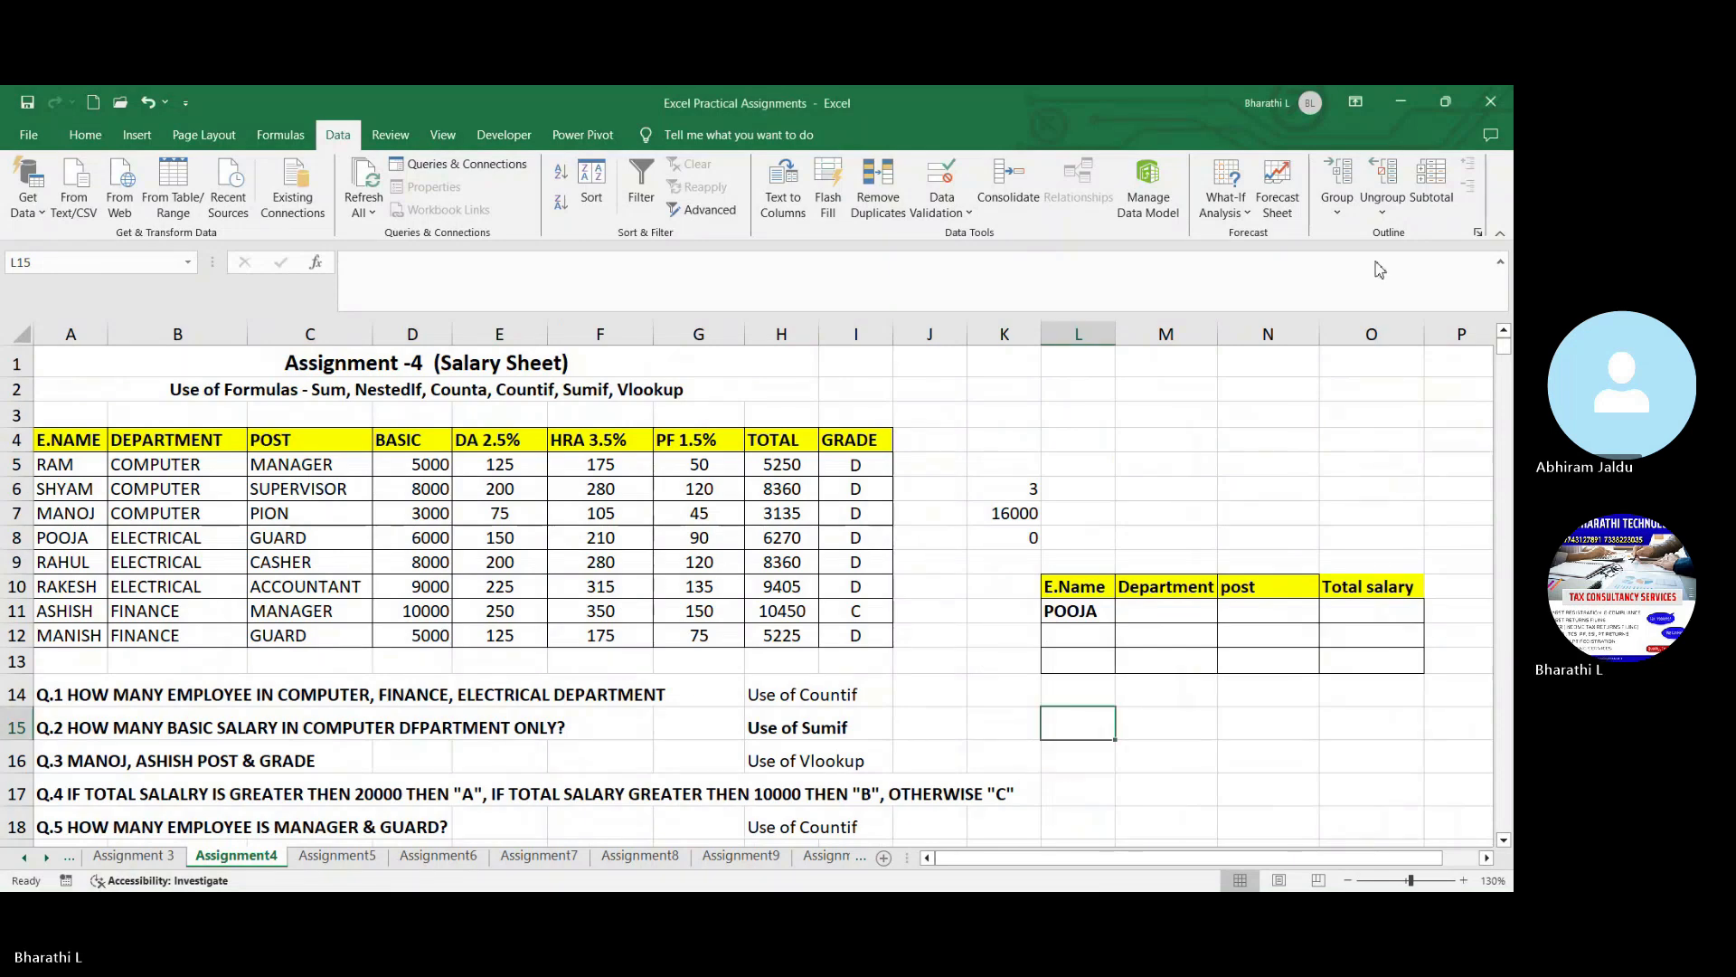
pyautogui.click(1183, 413)
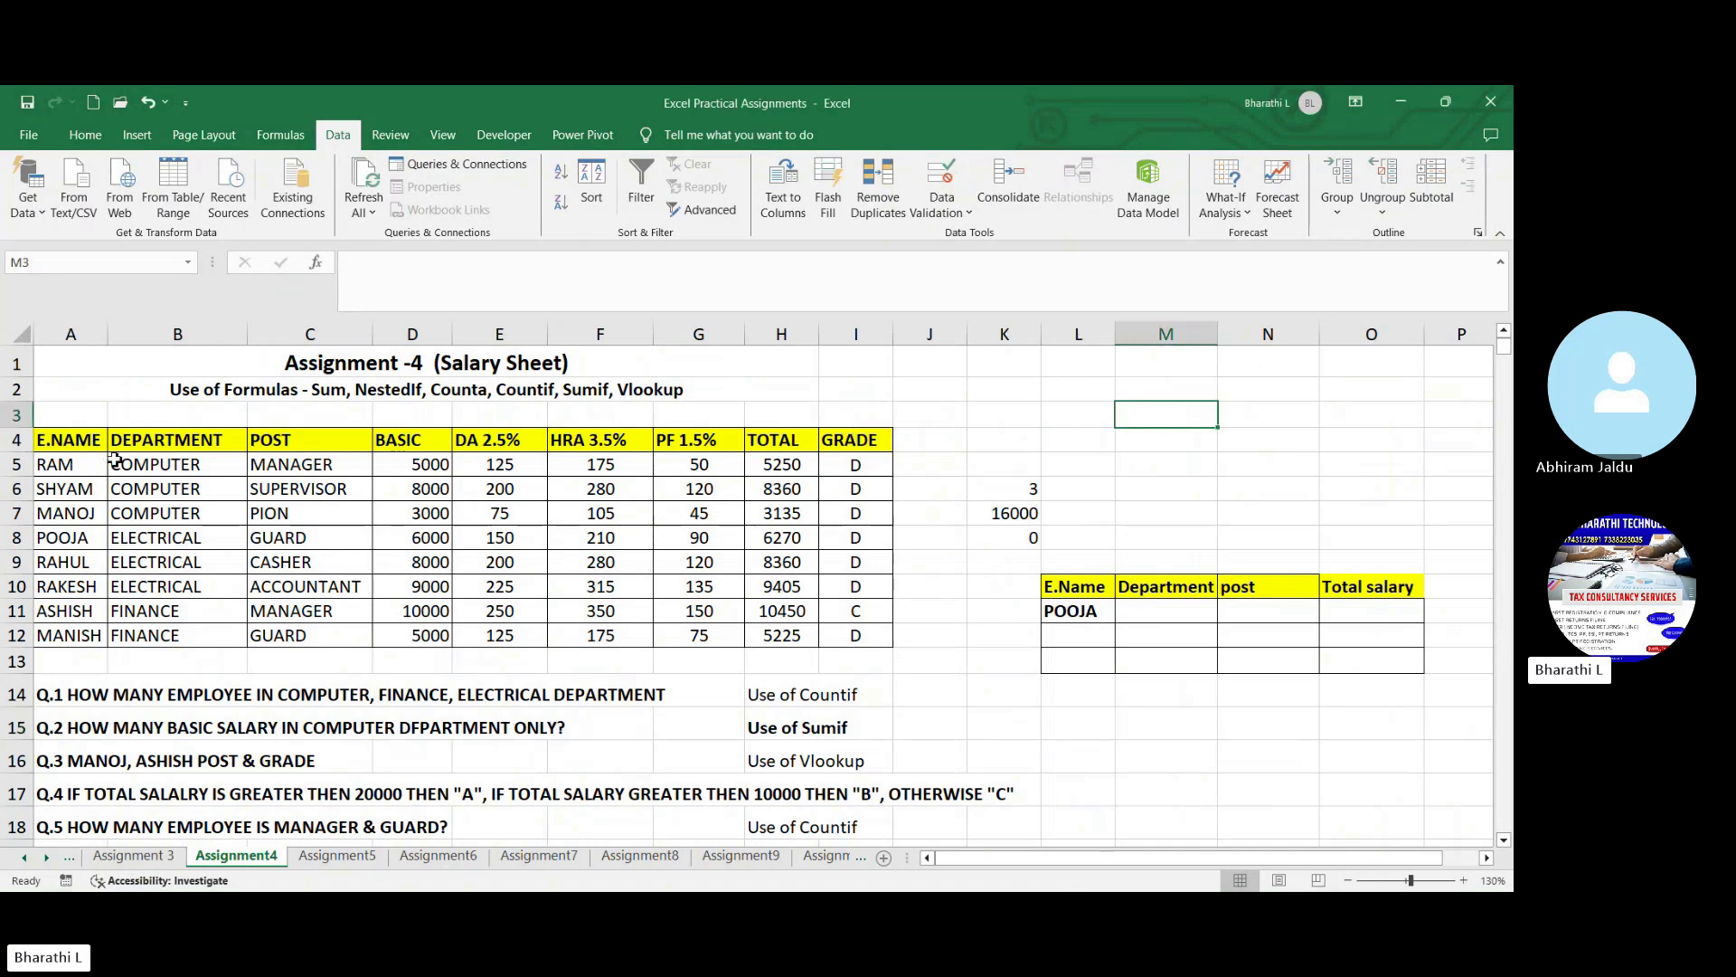
# - Review the salary table's column headings from E.NAME to GRADE and the DA 2.5% formula in E5
pyautogui.click(66, 448)
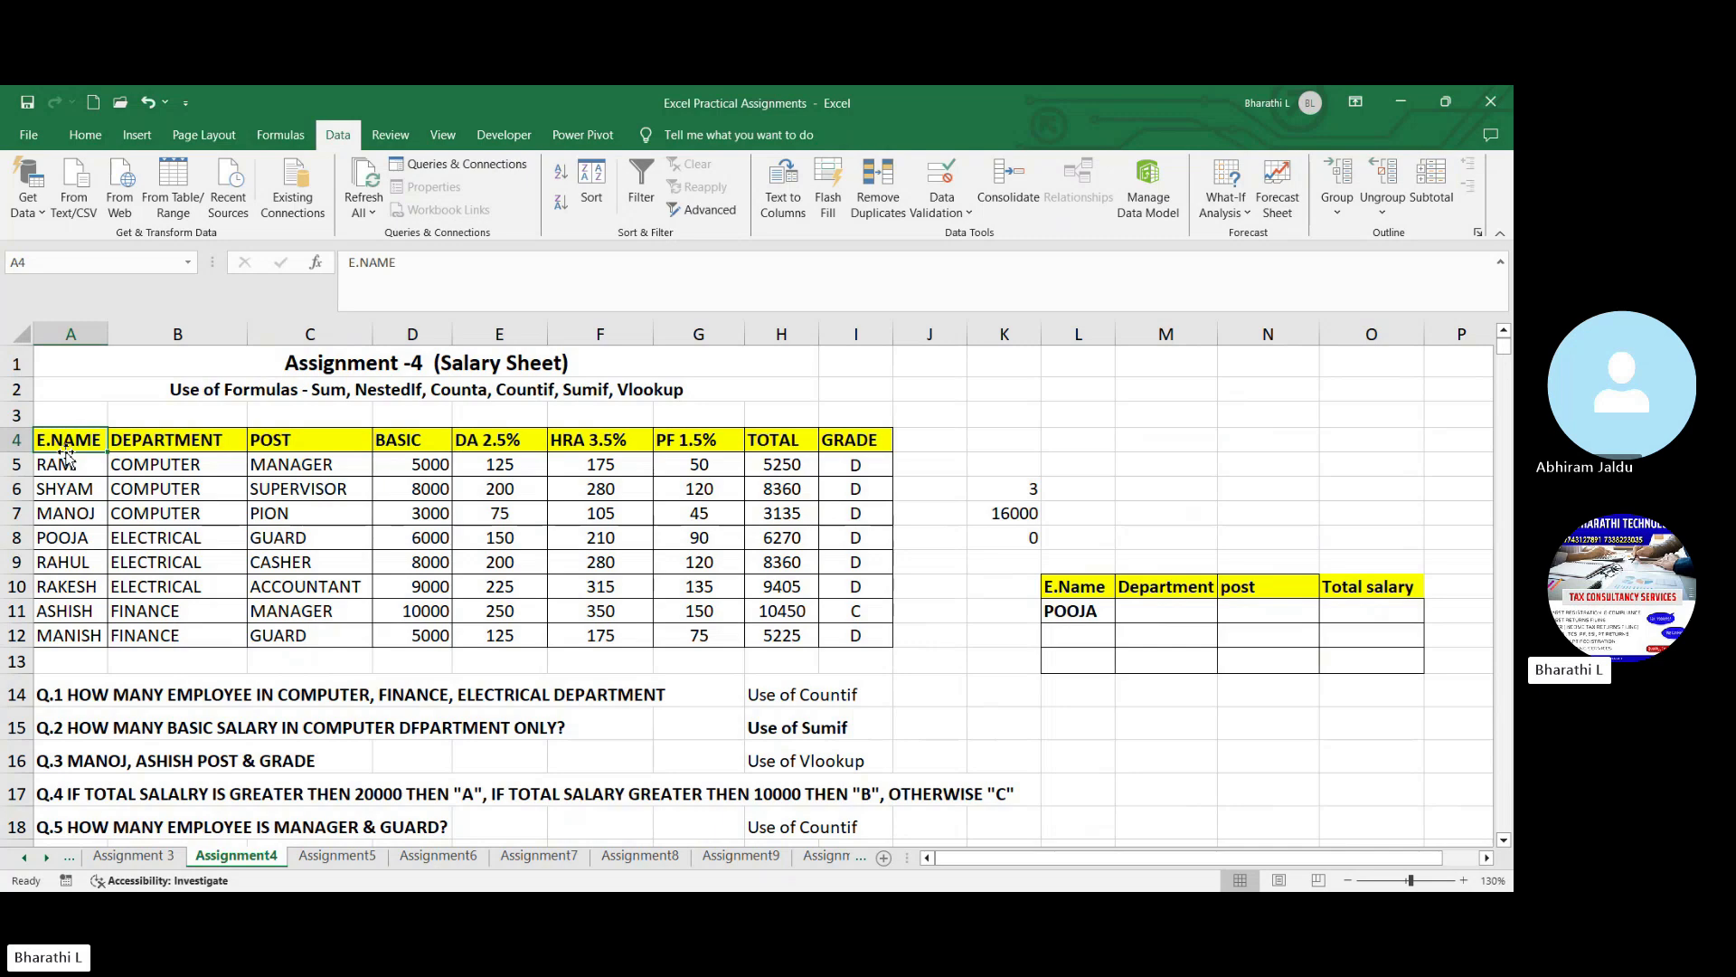
pyautogui.click(177, 448)
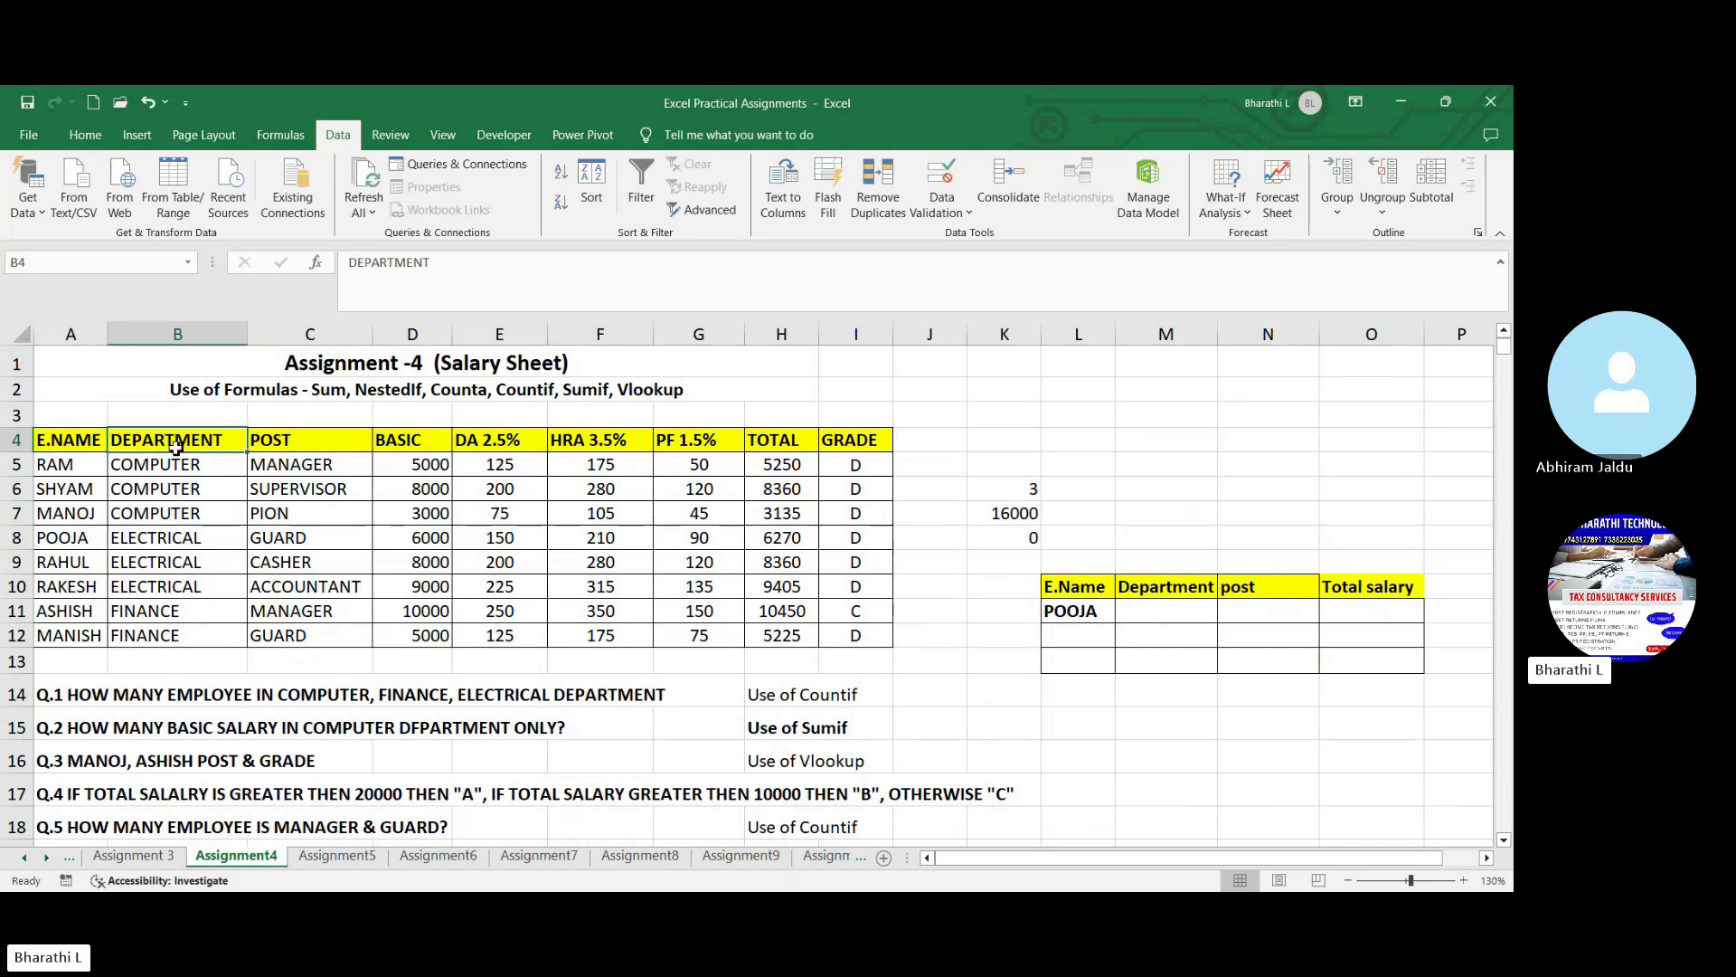
pyautogui.click(334, 445)
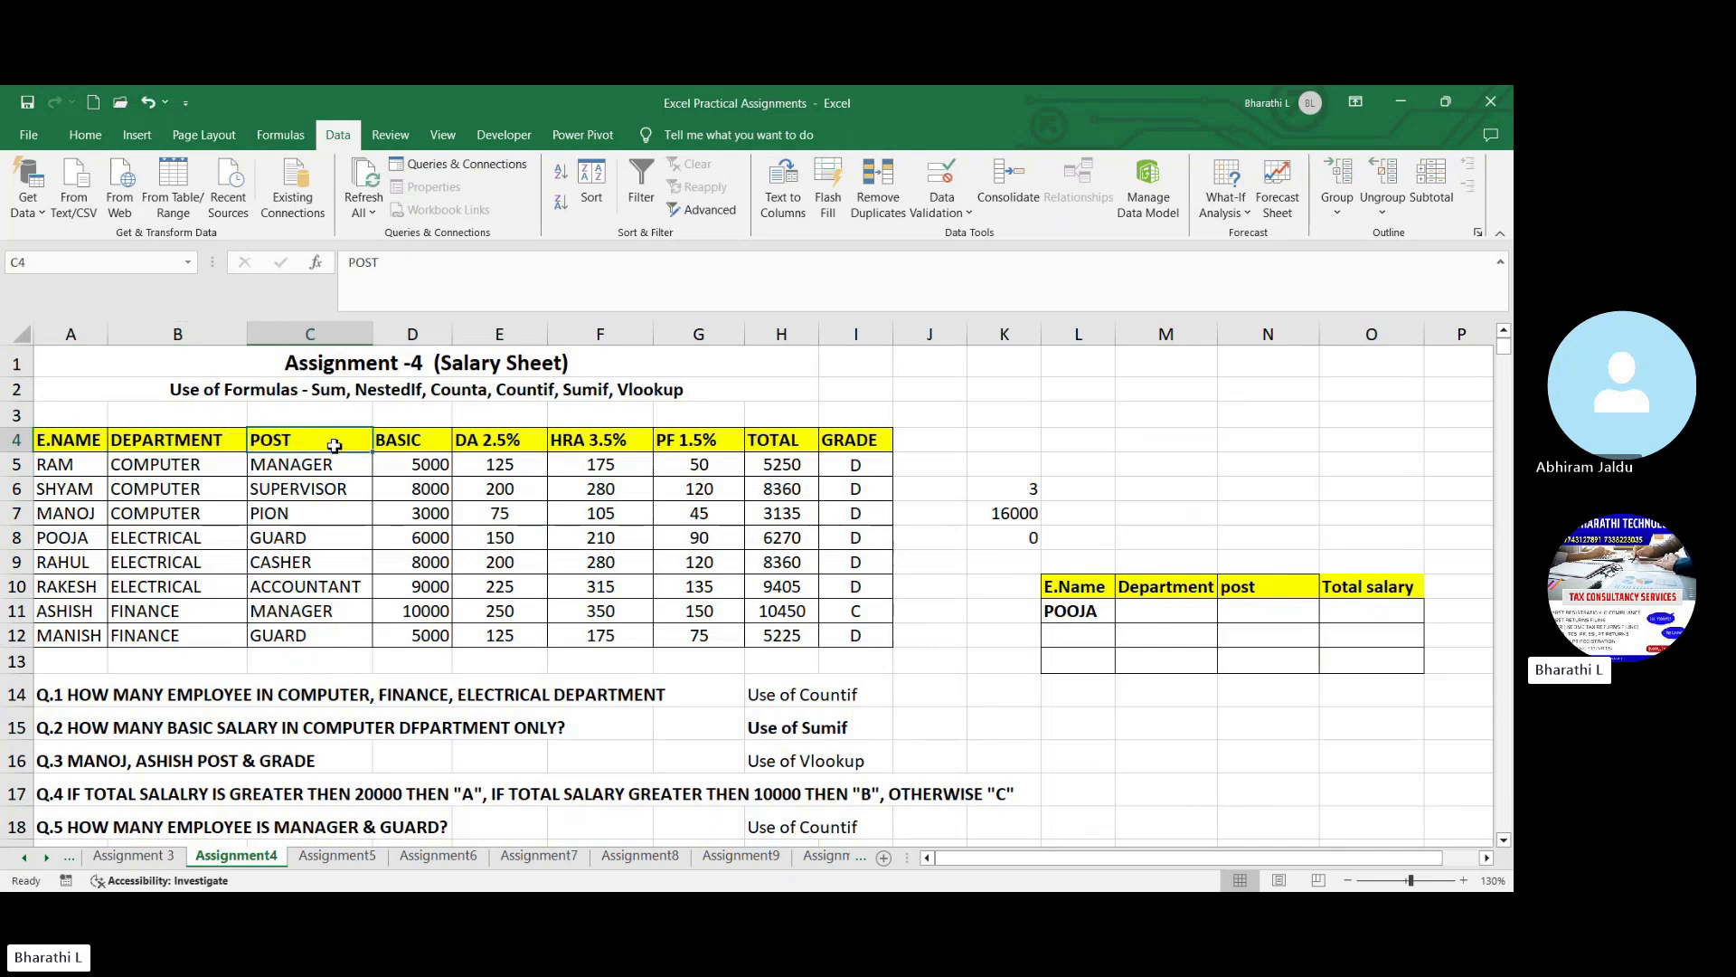
pyautogui.click(414, 446)
pyautogui.click(505, 449)
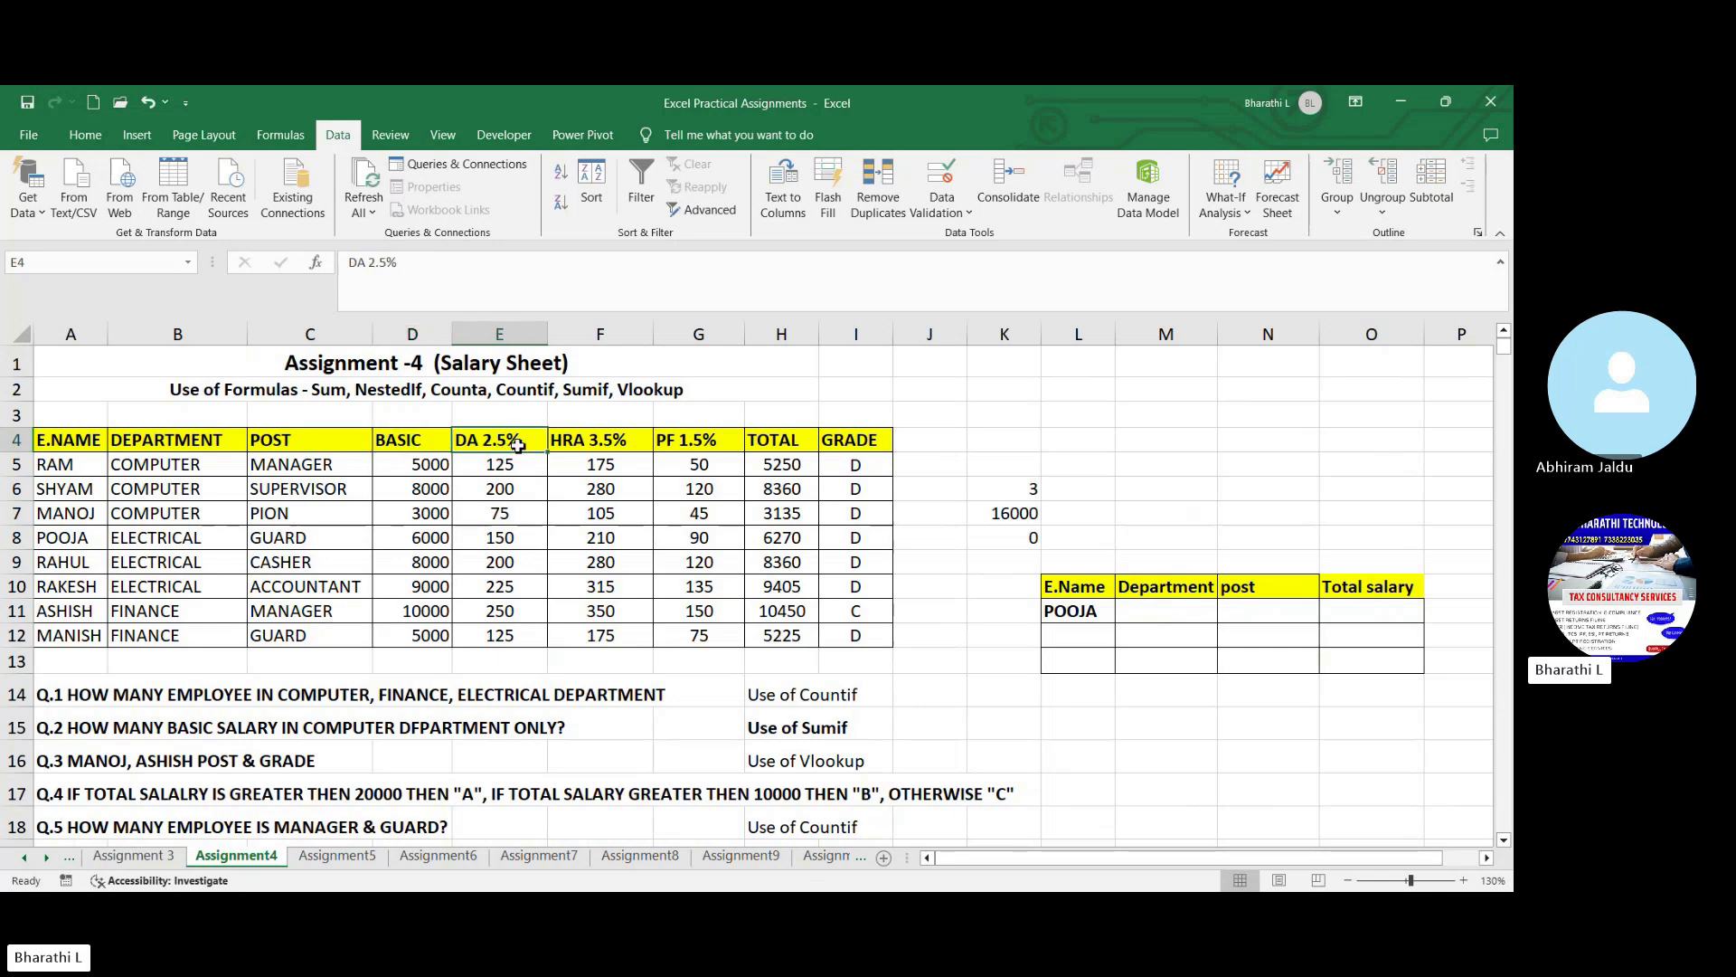
pyautogui.click(593, 445)
pyautogui.click(680, 445)
pyautogui.click(773, 443)
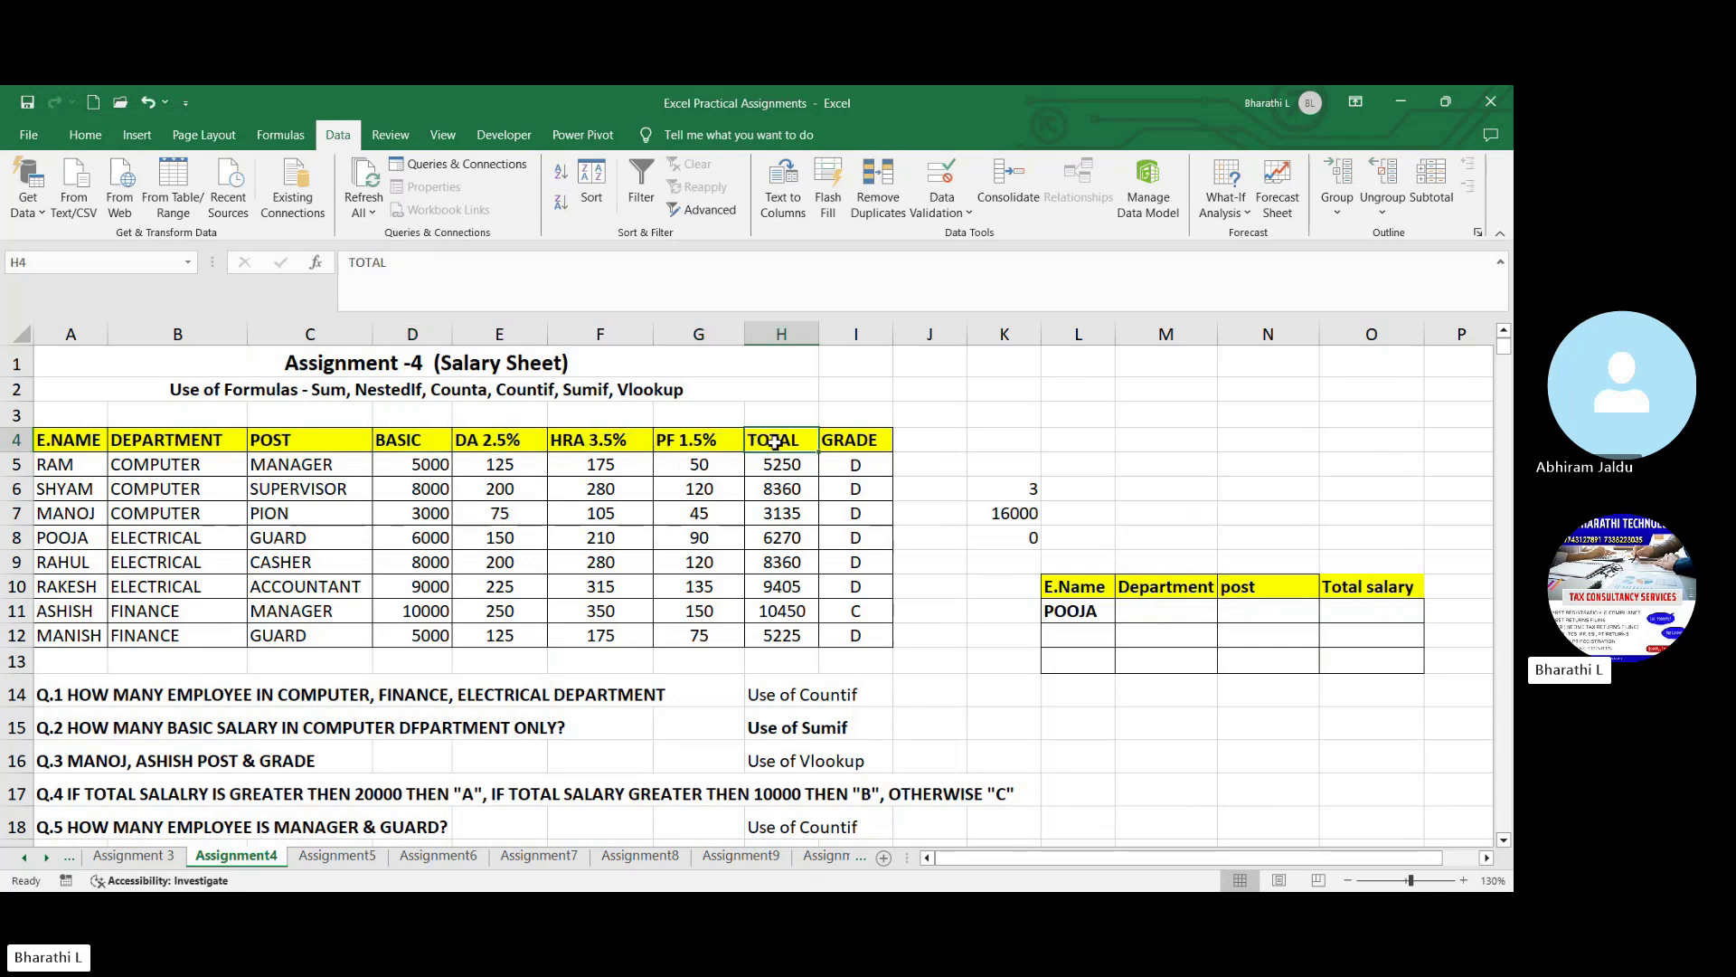
pyautogui.click(853, 442)
pyautogui.click(511, 472)
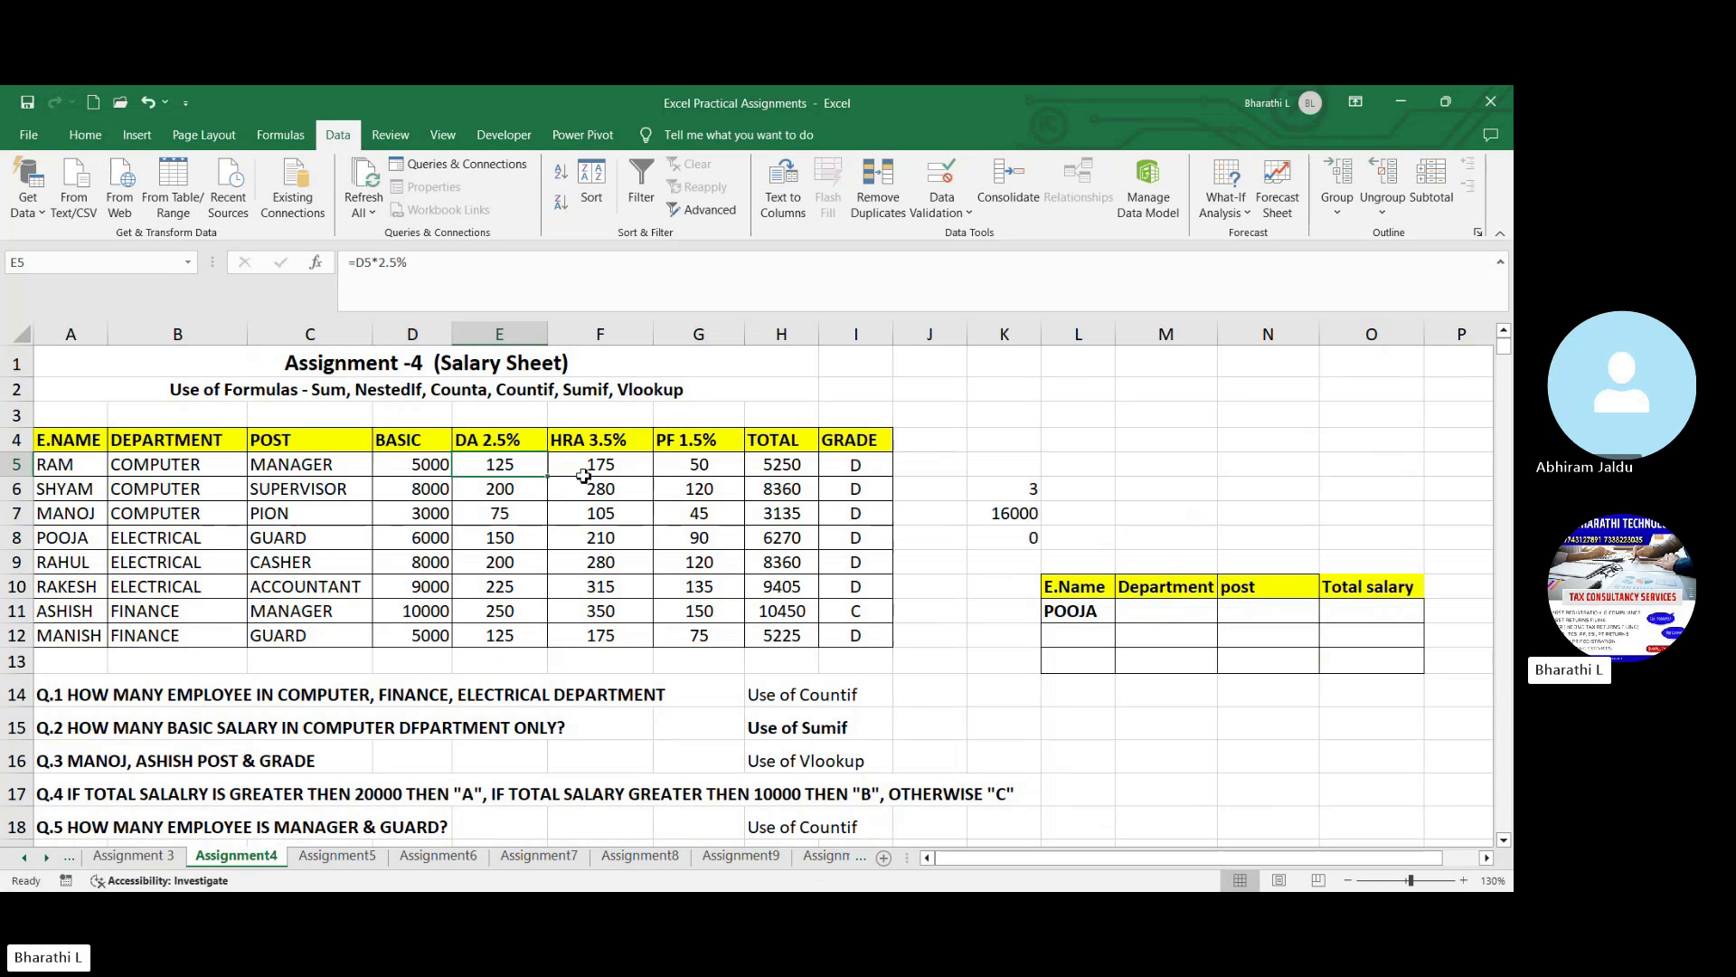
pyautogui.click(695, 516)
pyautogui.click(947, 458)
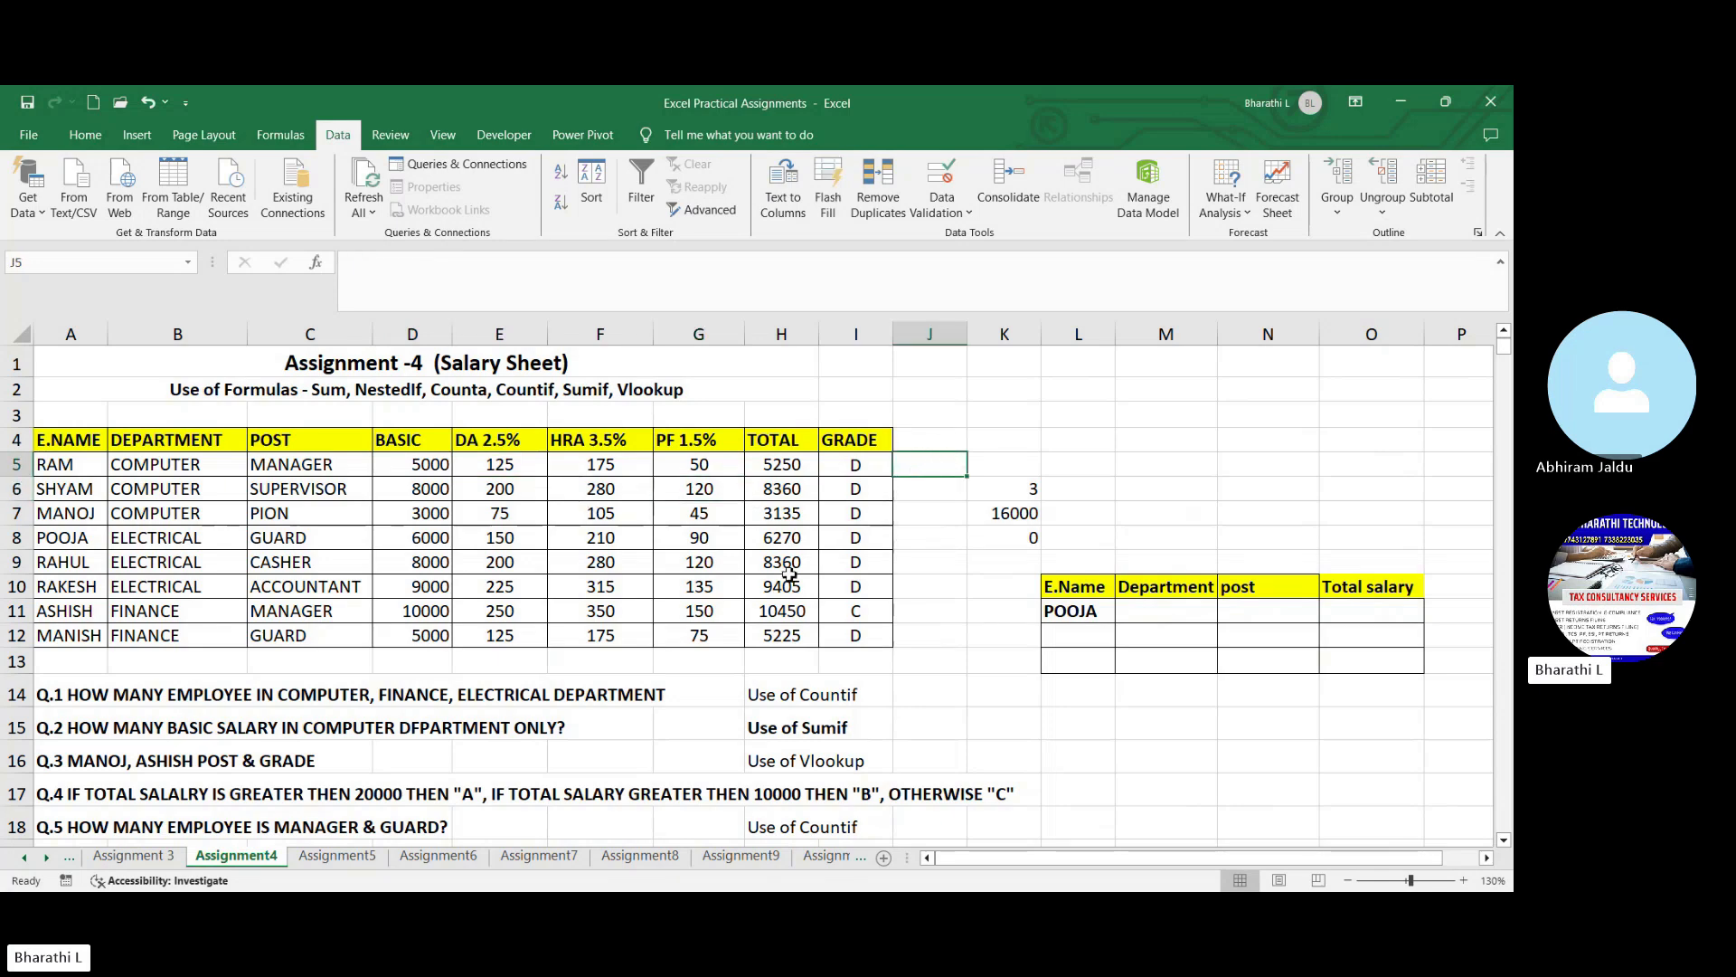
# - Read question Q.3 on two employees' post and grade using Vlookup, and examine the employee lookup table
pyautogui.scroll(-1, 763, 683)
pyautogui.click(763, 684)
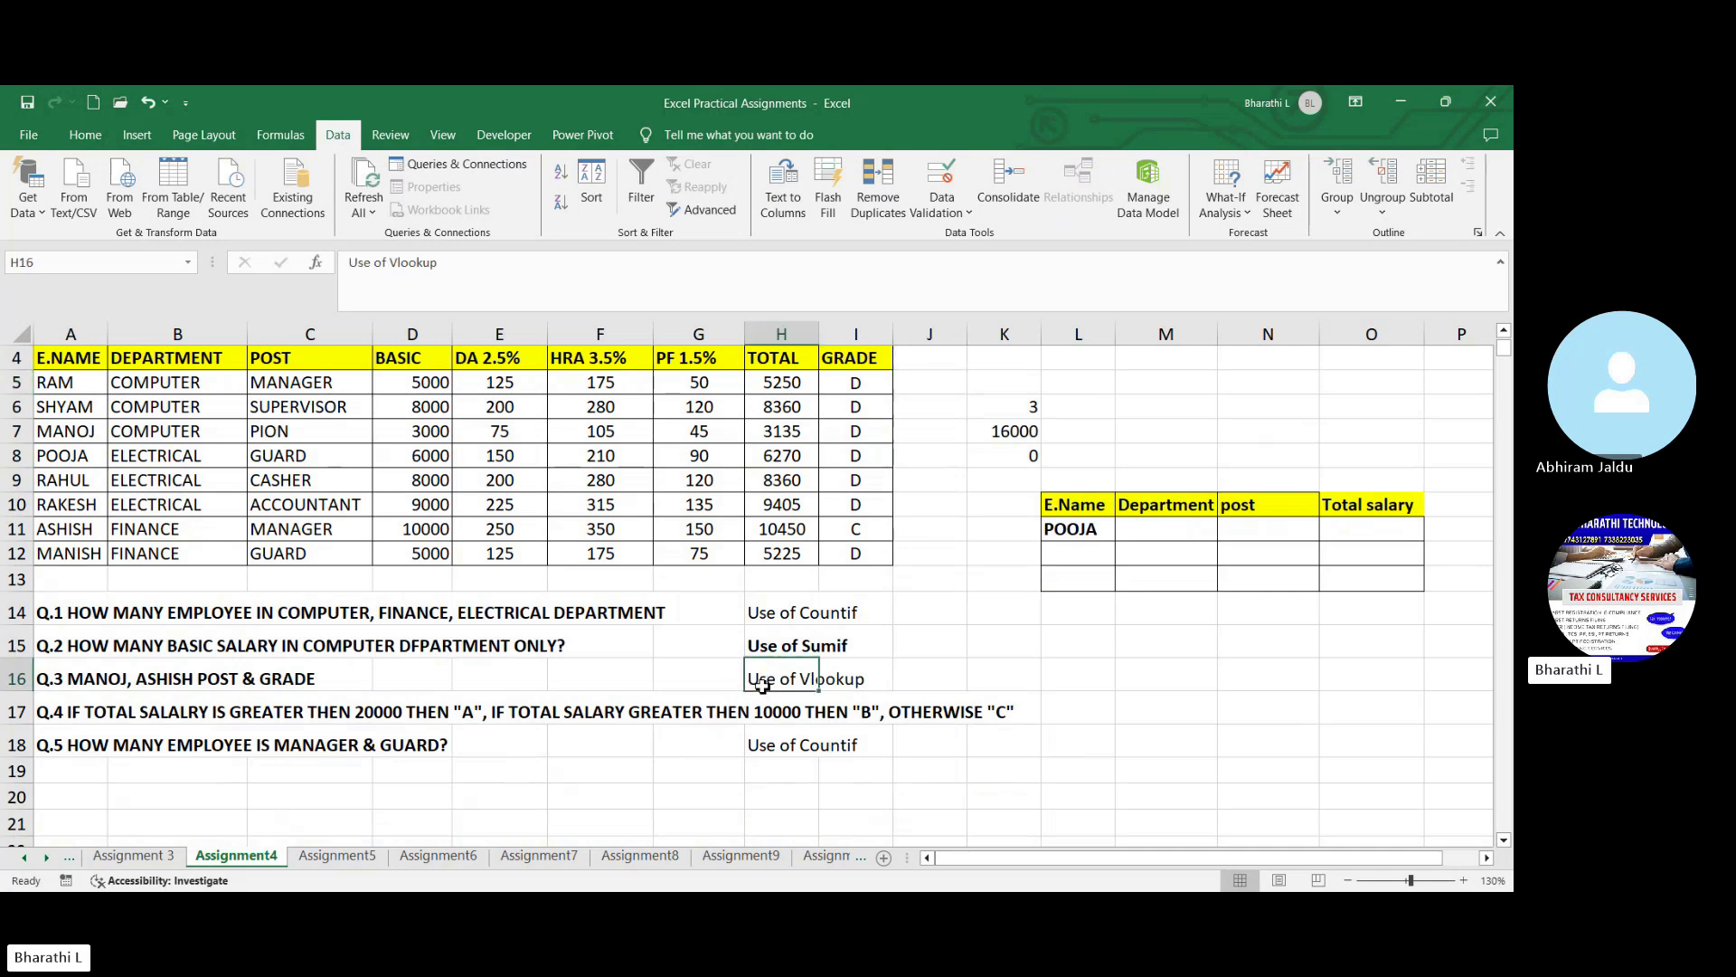
pyautogui.click(118, 685)
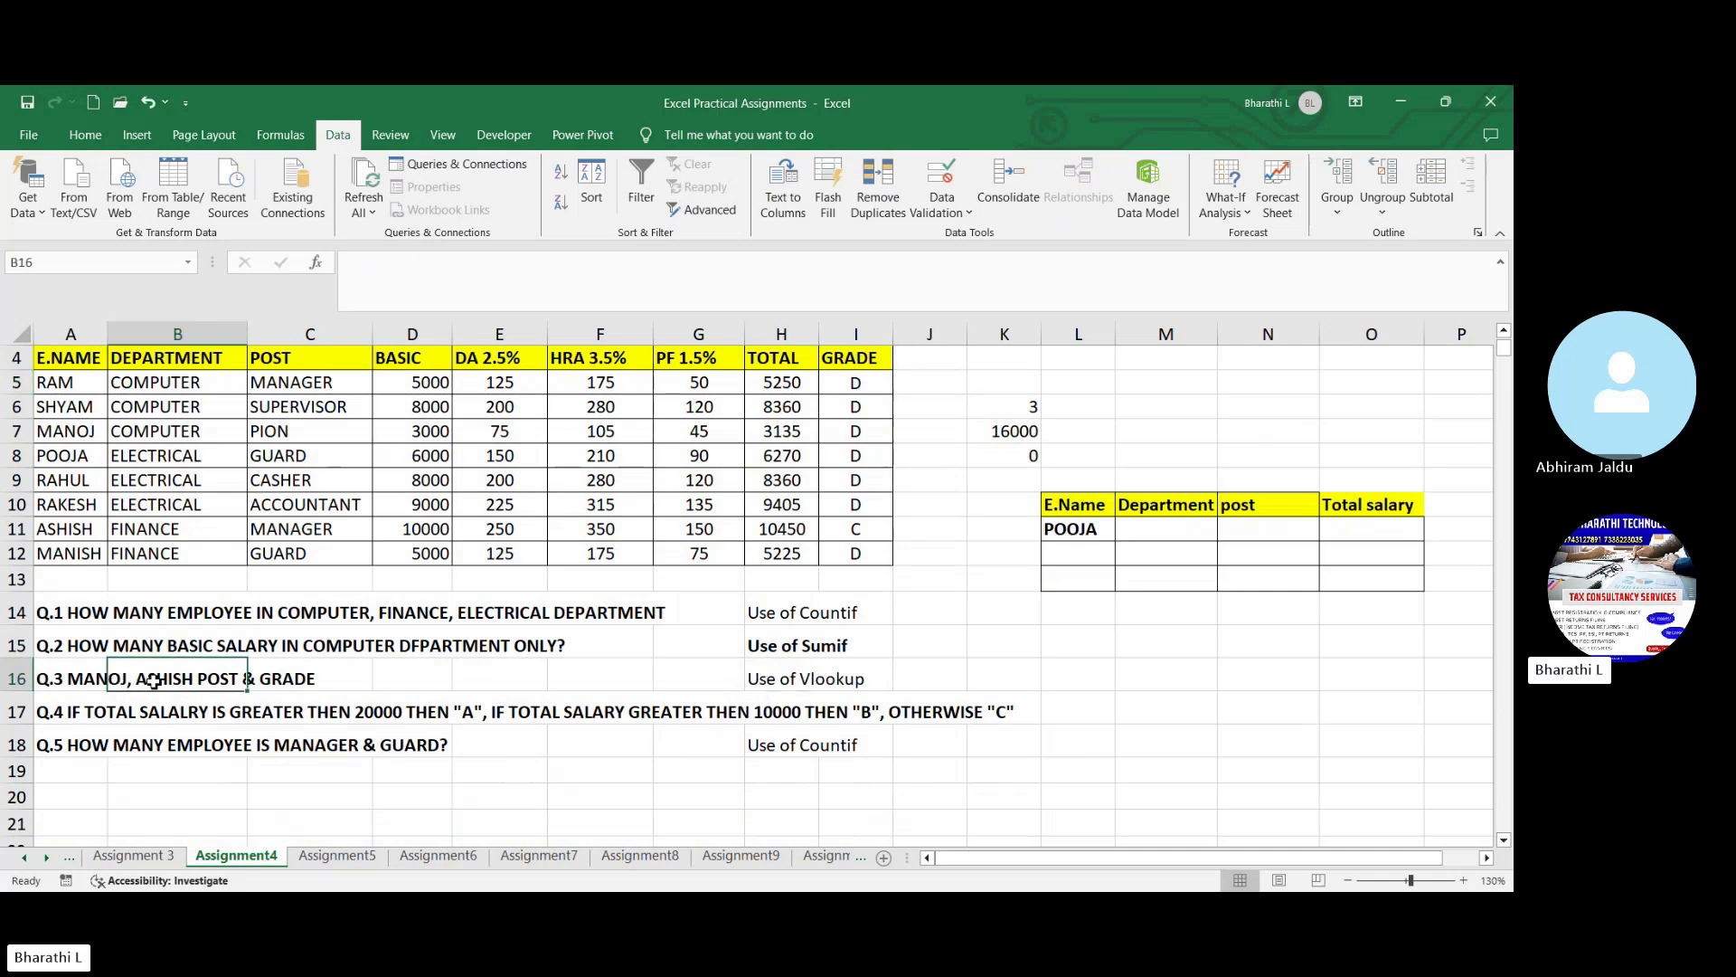
pyautogui.click(312, 686)
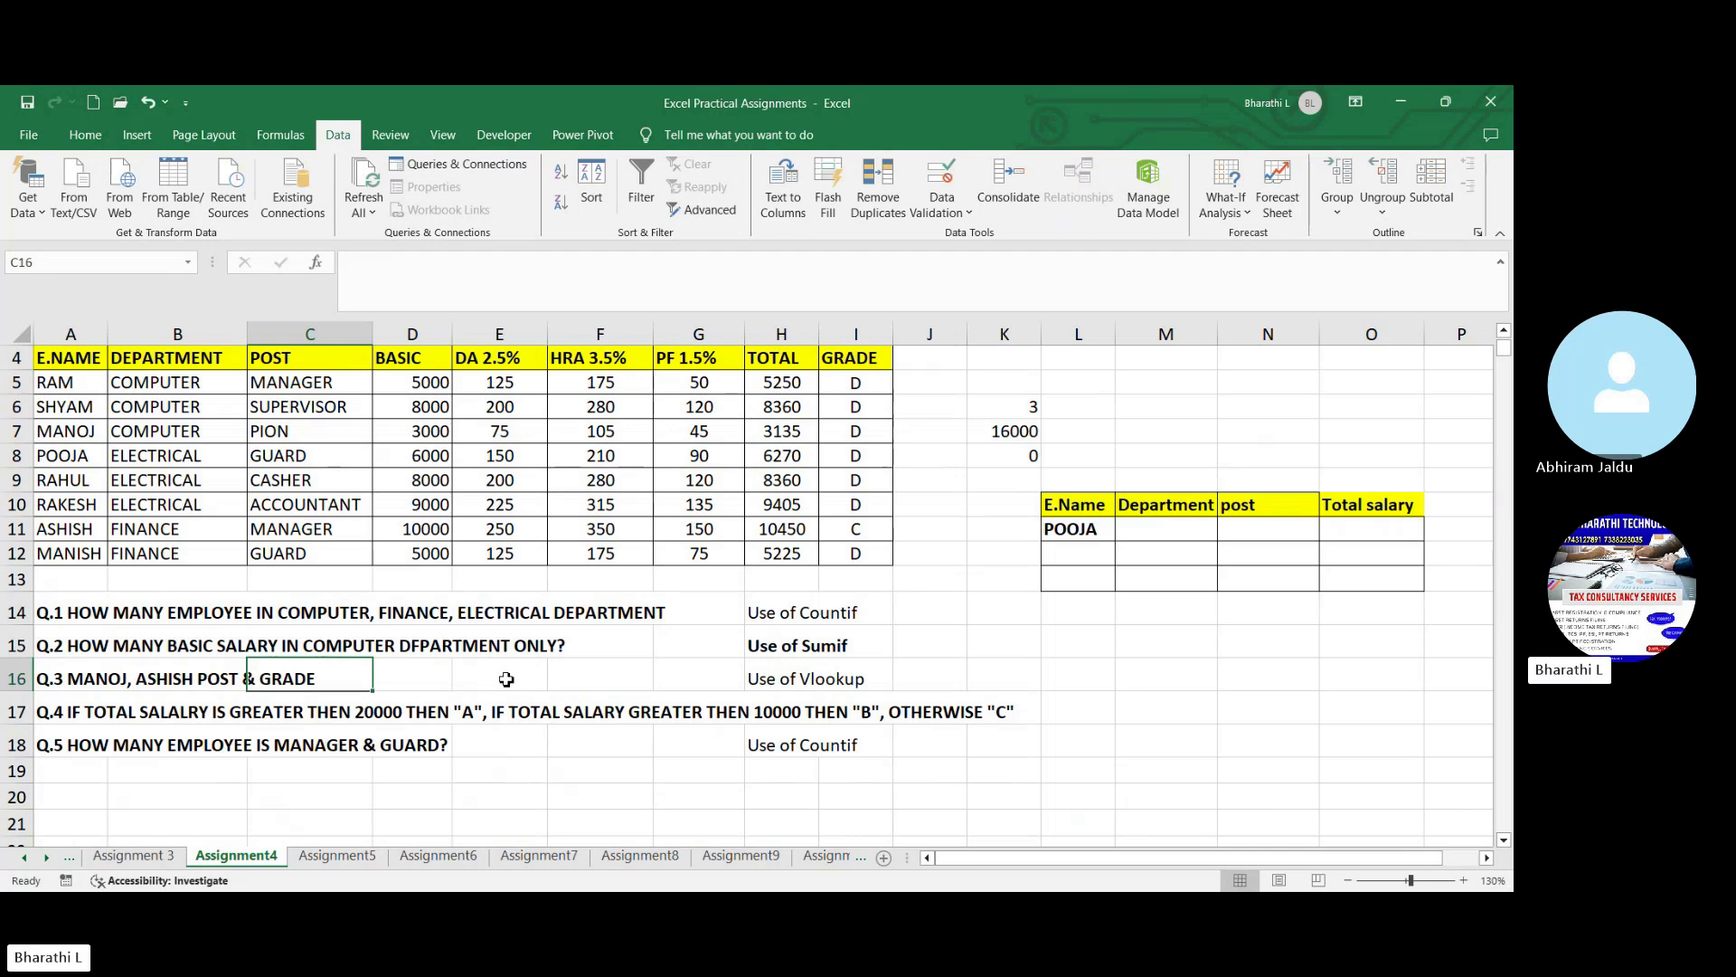
pyautogui.click(1160, 755)
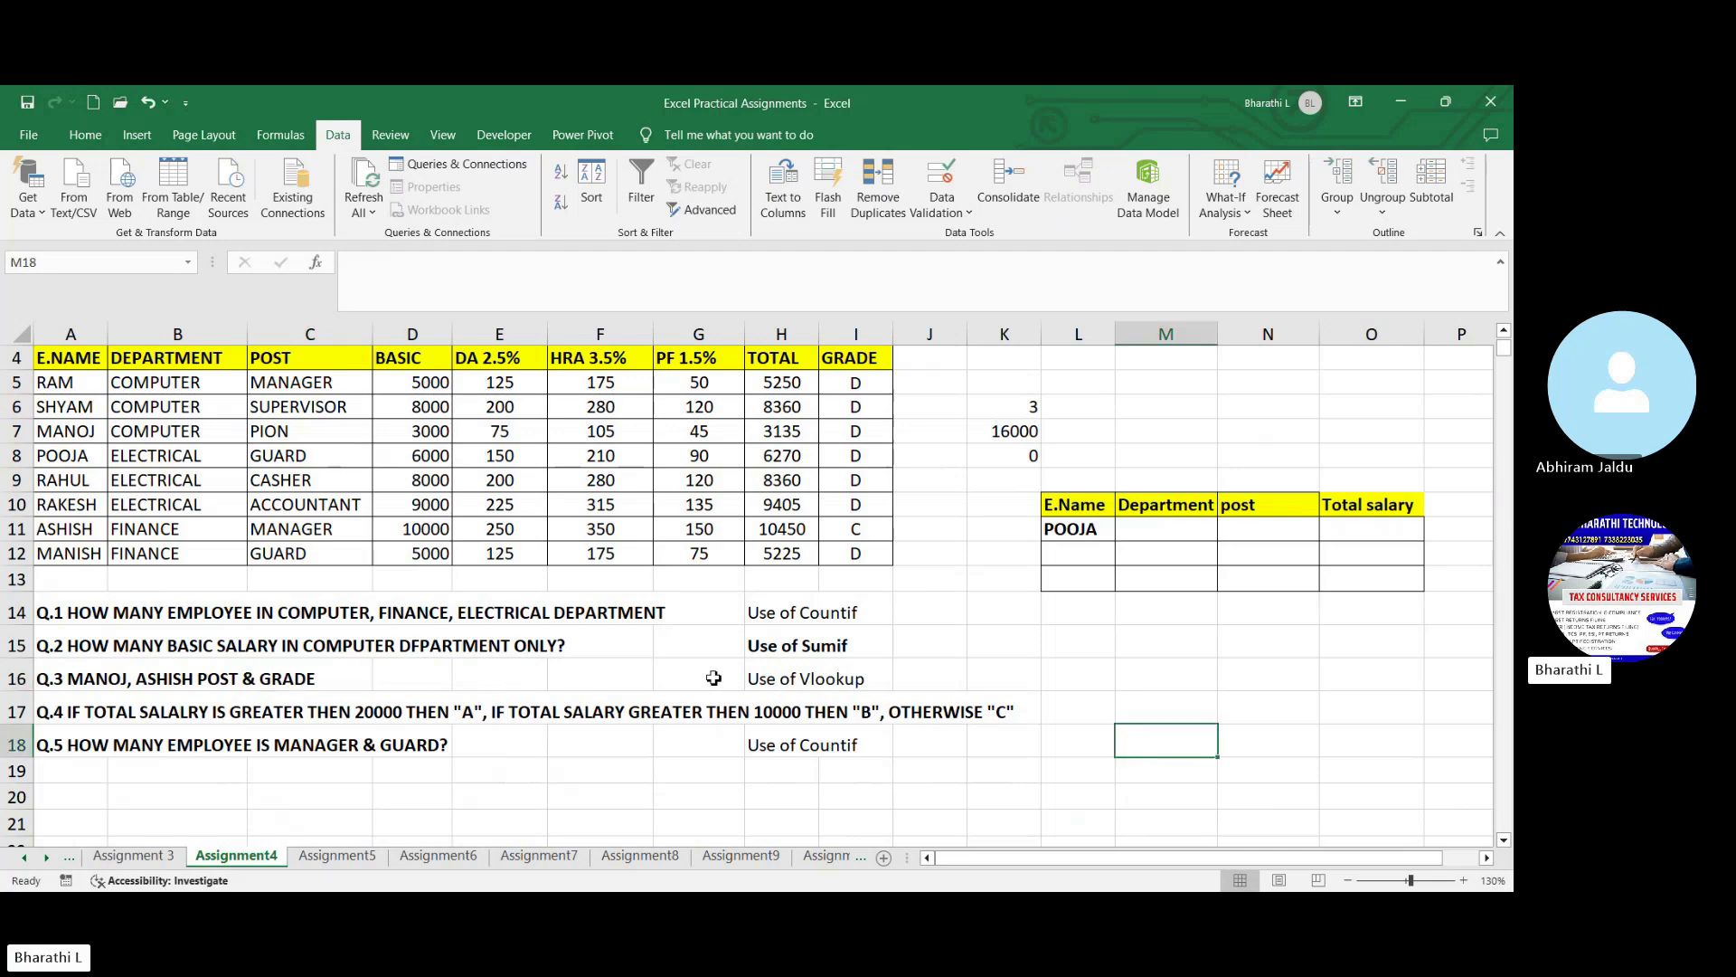
pyautogui.scroll(1, 780, 692)
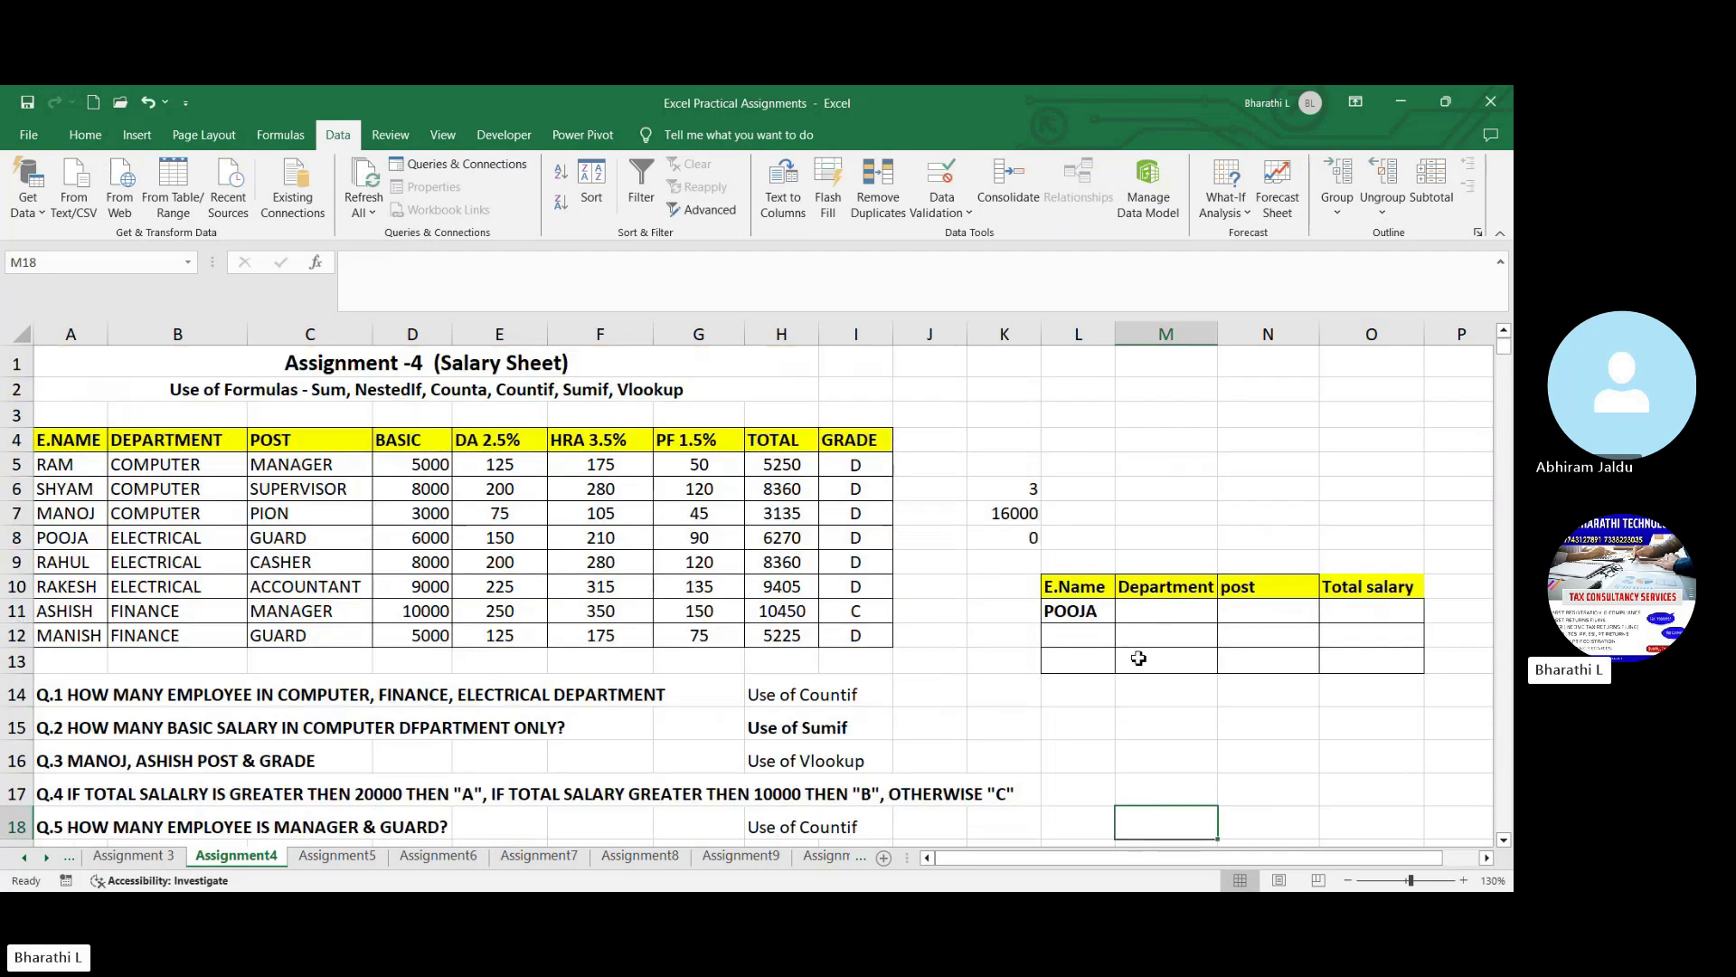
pyautogui.moveTo(1152, 860); pyautogui.dragTo(1186, 860)
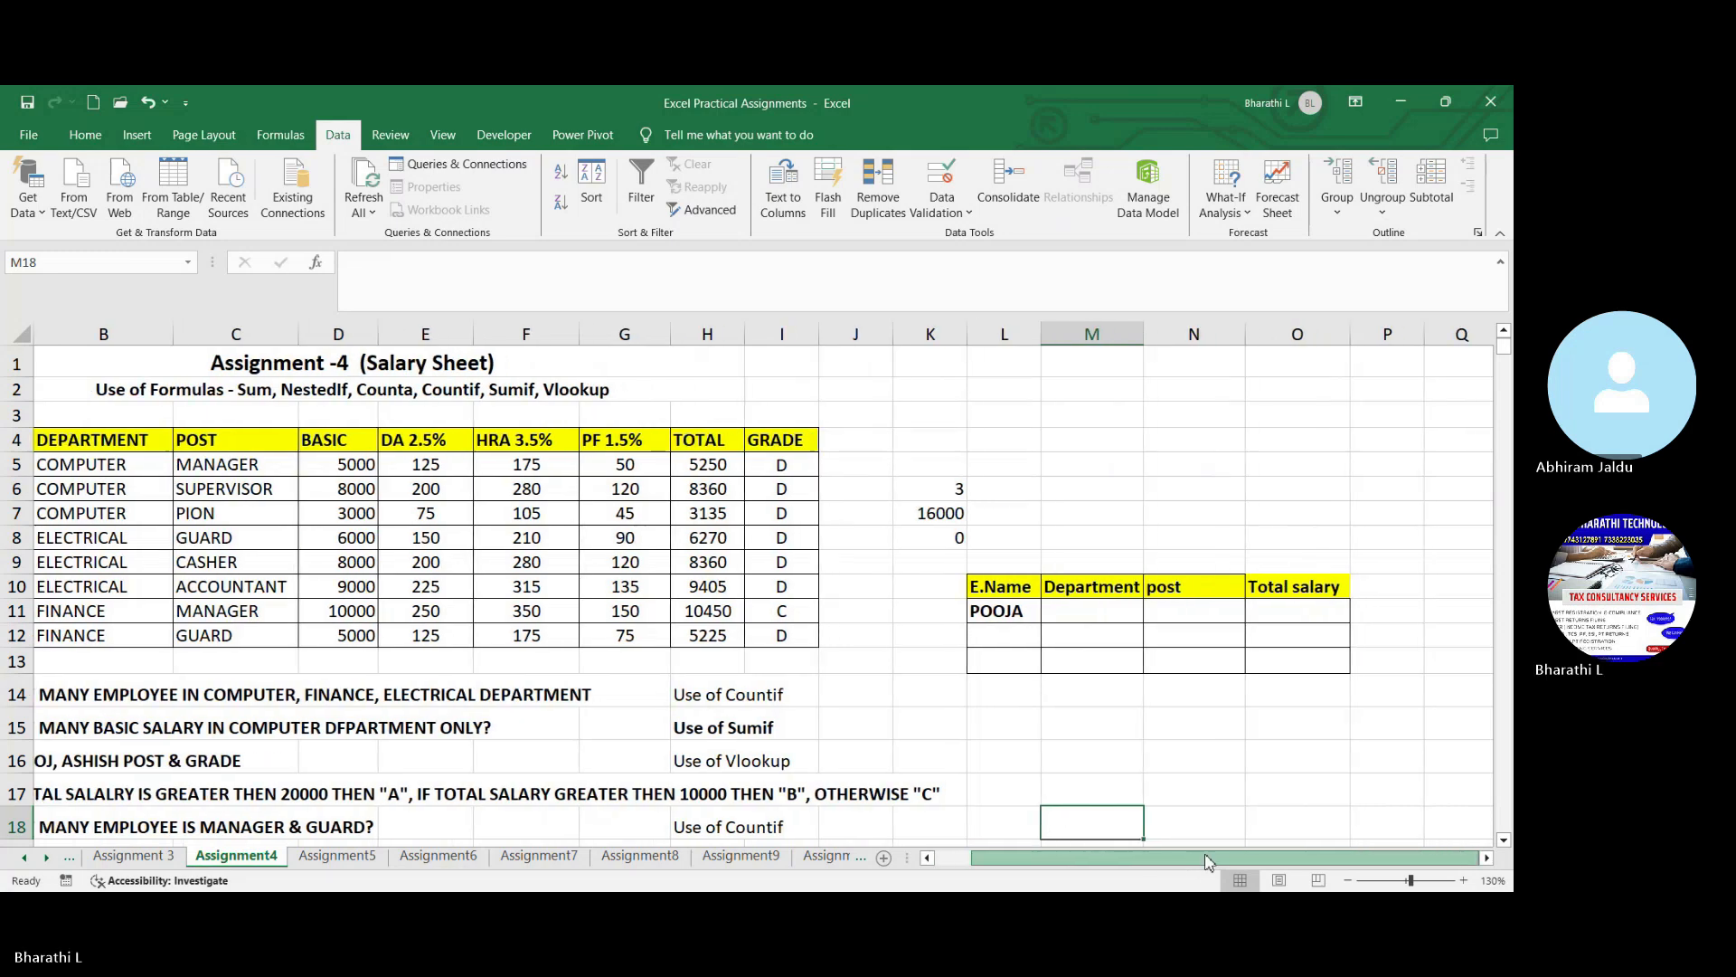
# - Examine the lookup table's E.Name, Department, post and Total salary cells in rows 10 to 12
pyautogui.click(1029, 592)
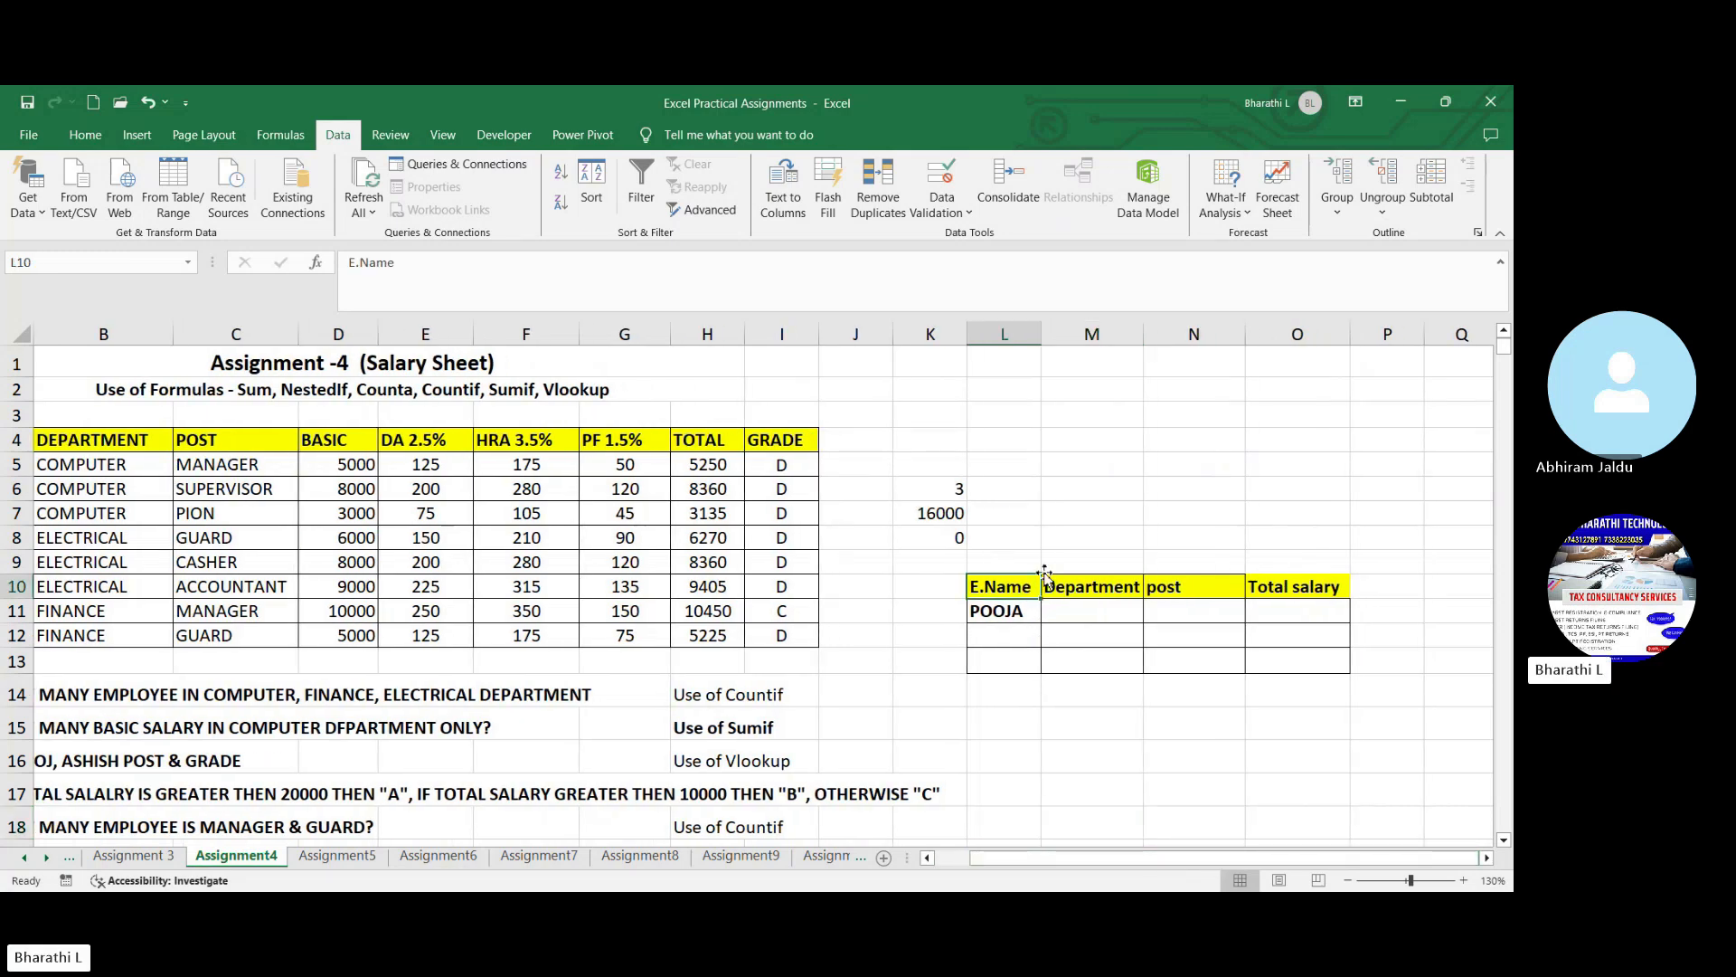
pyautogui.click(1074, 561)
pyautogui.click(1068, 638)
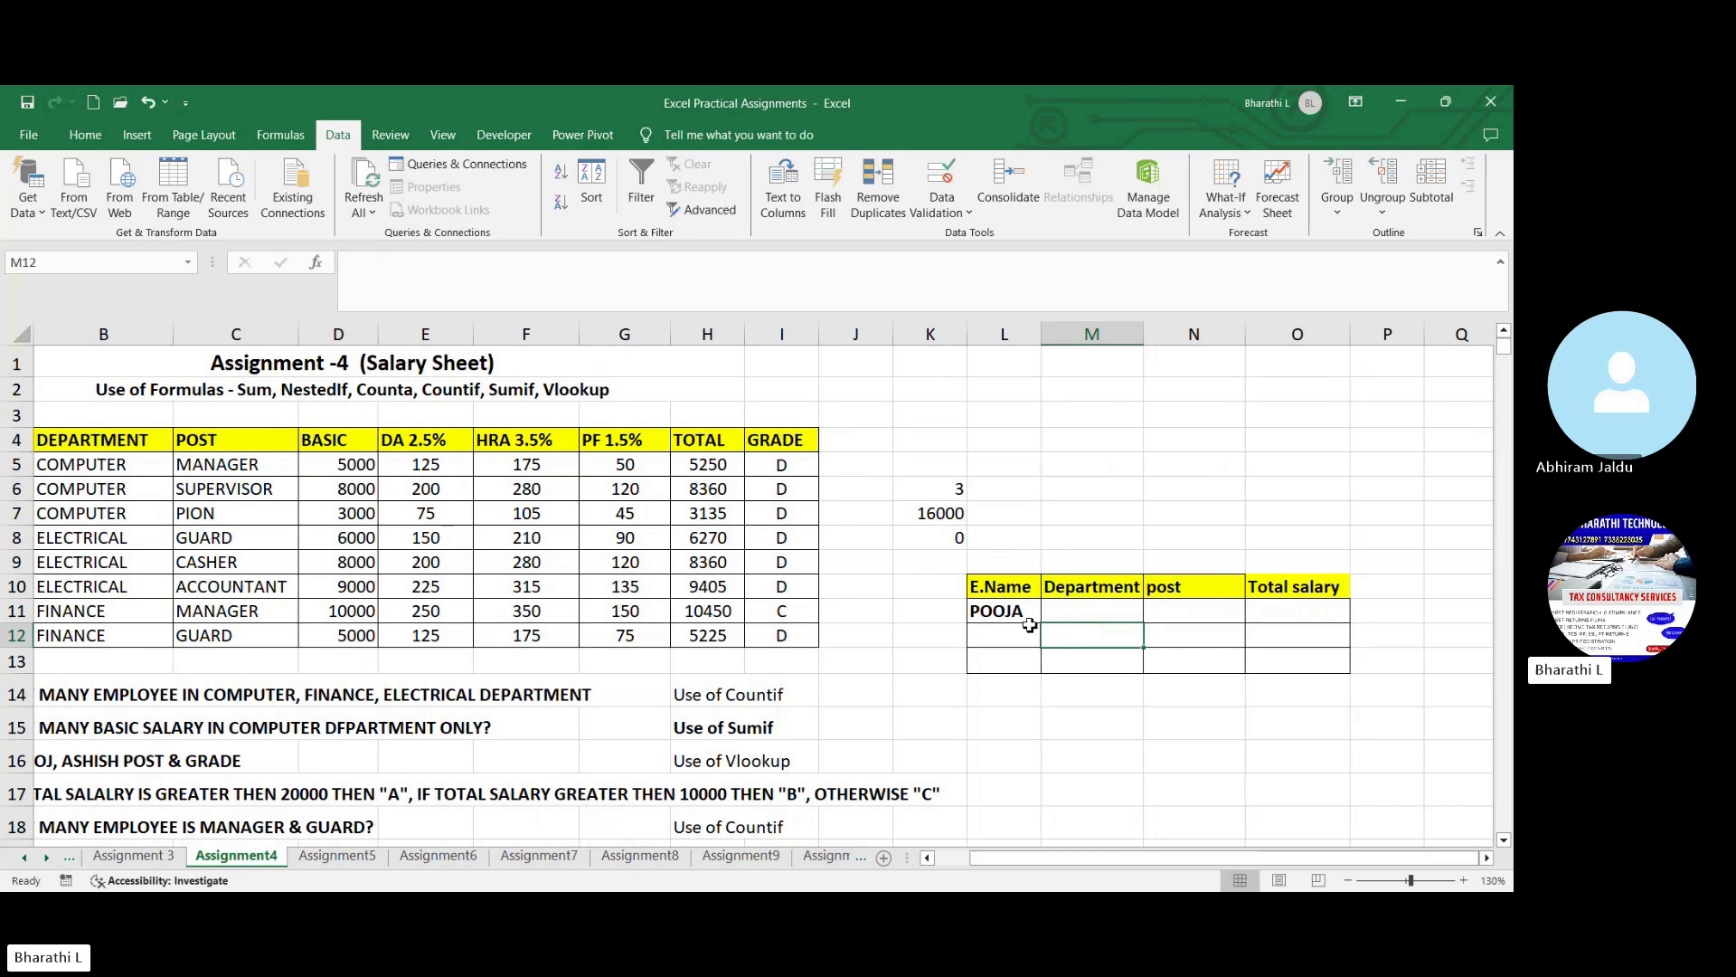
pyautogui.click(1026, 615)
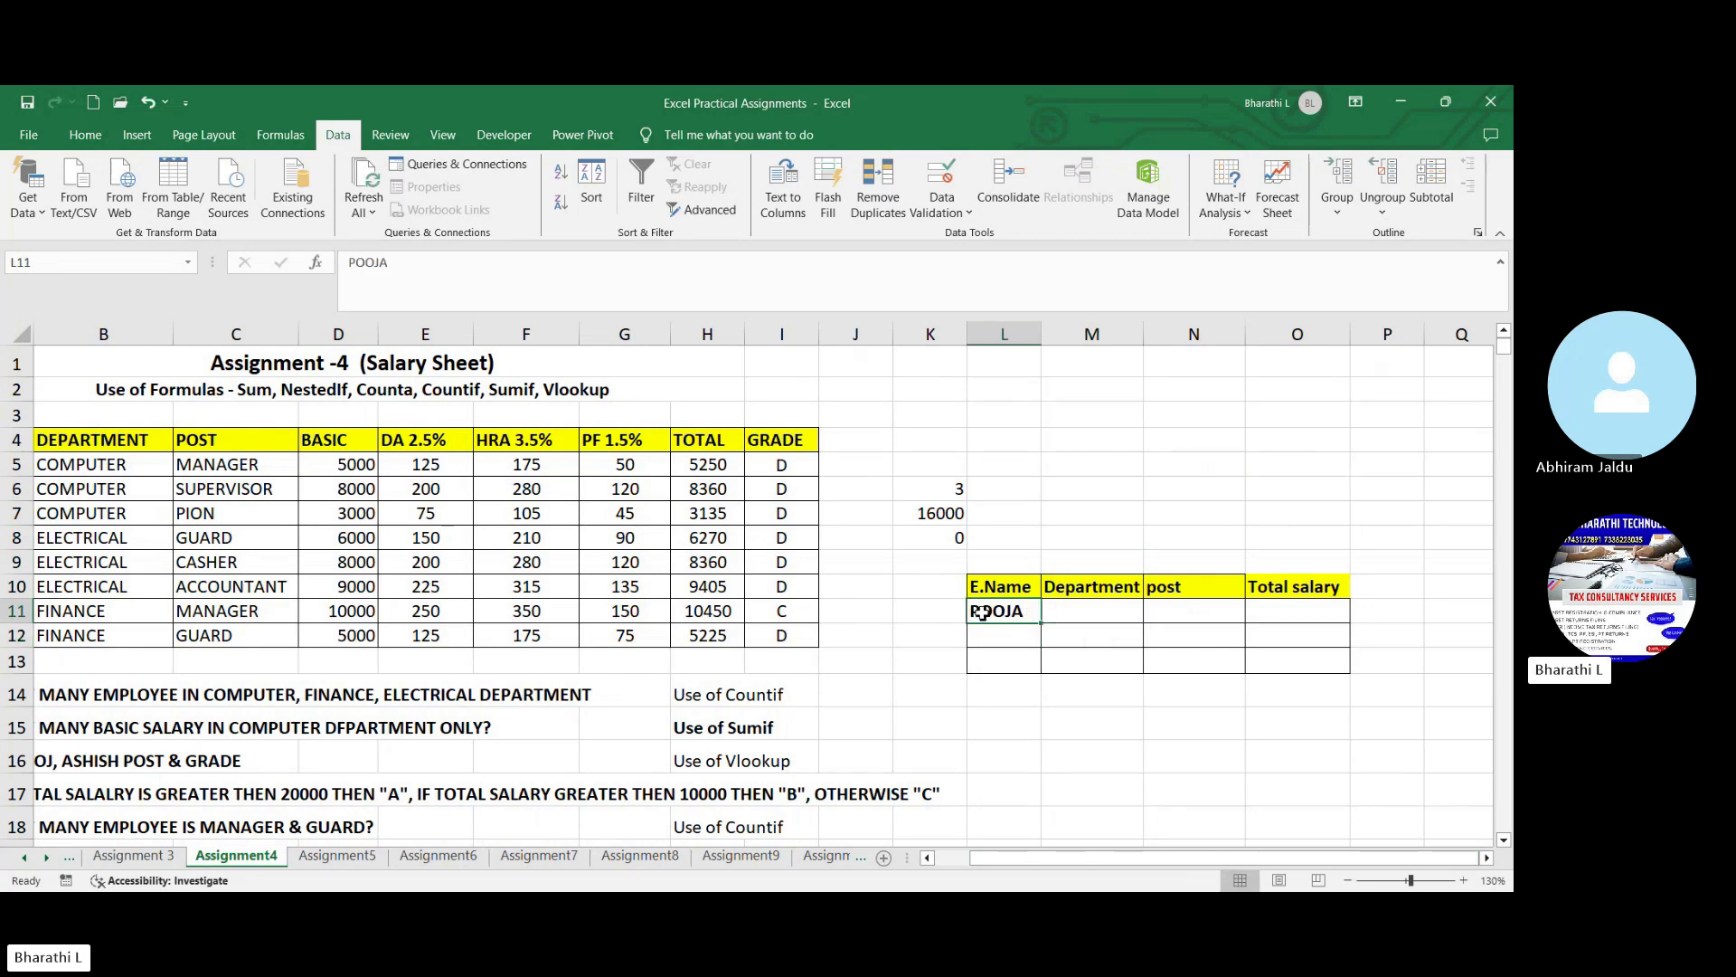
pyautogui.click(1062, 611)
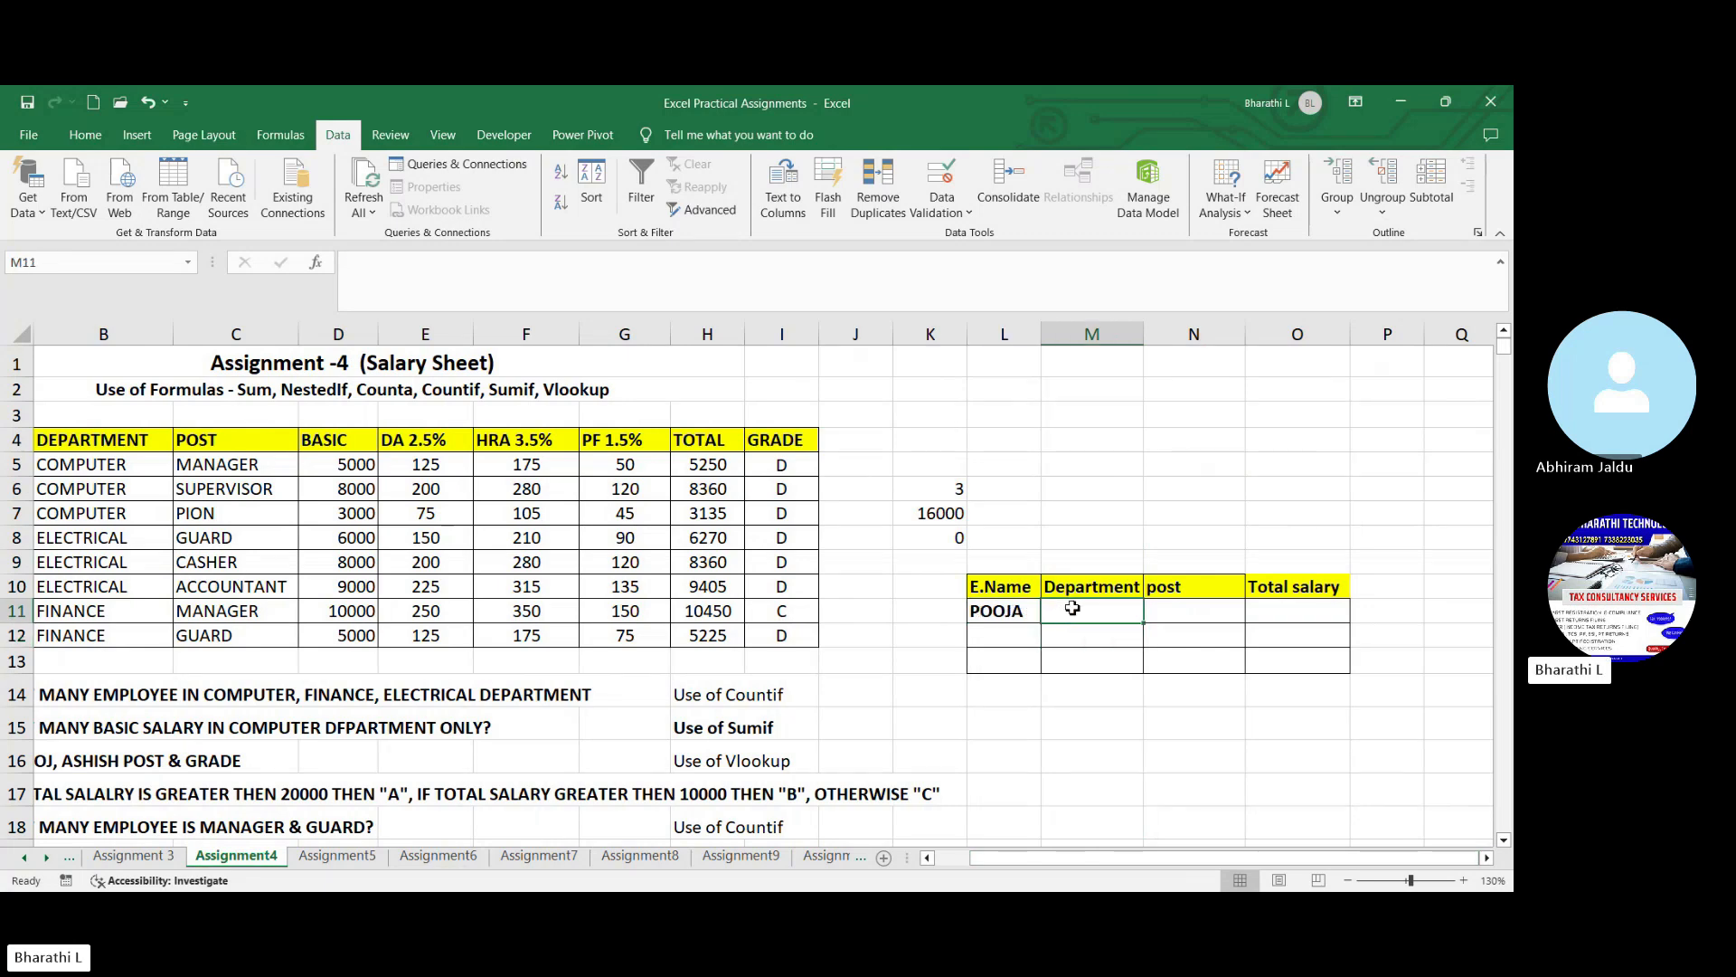
pyautogui.click(1178, 617)
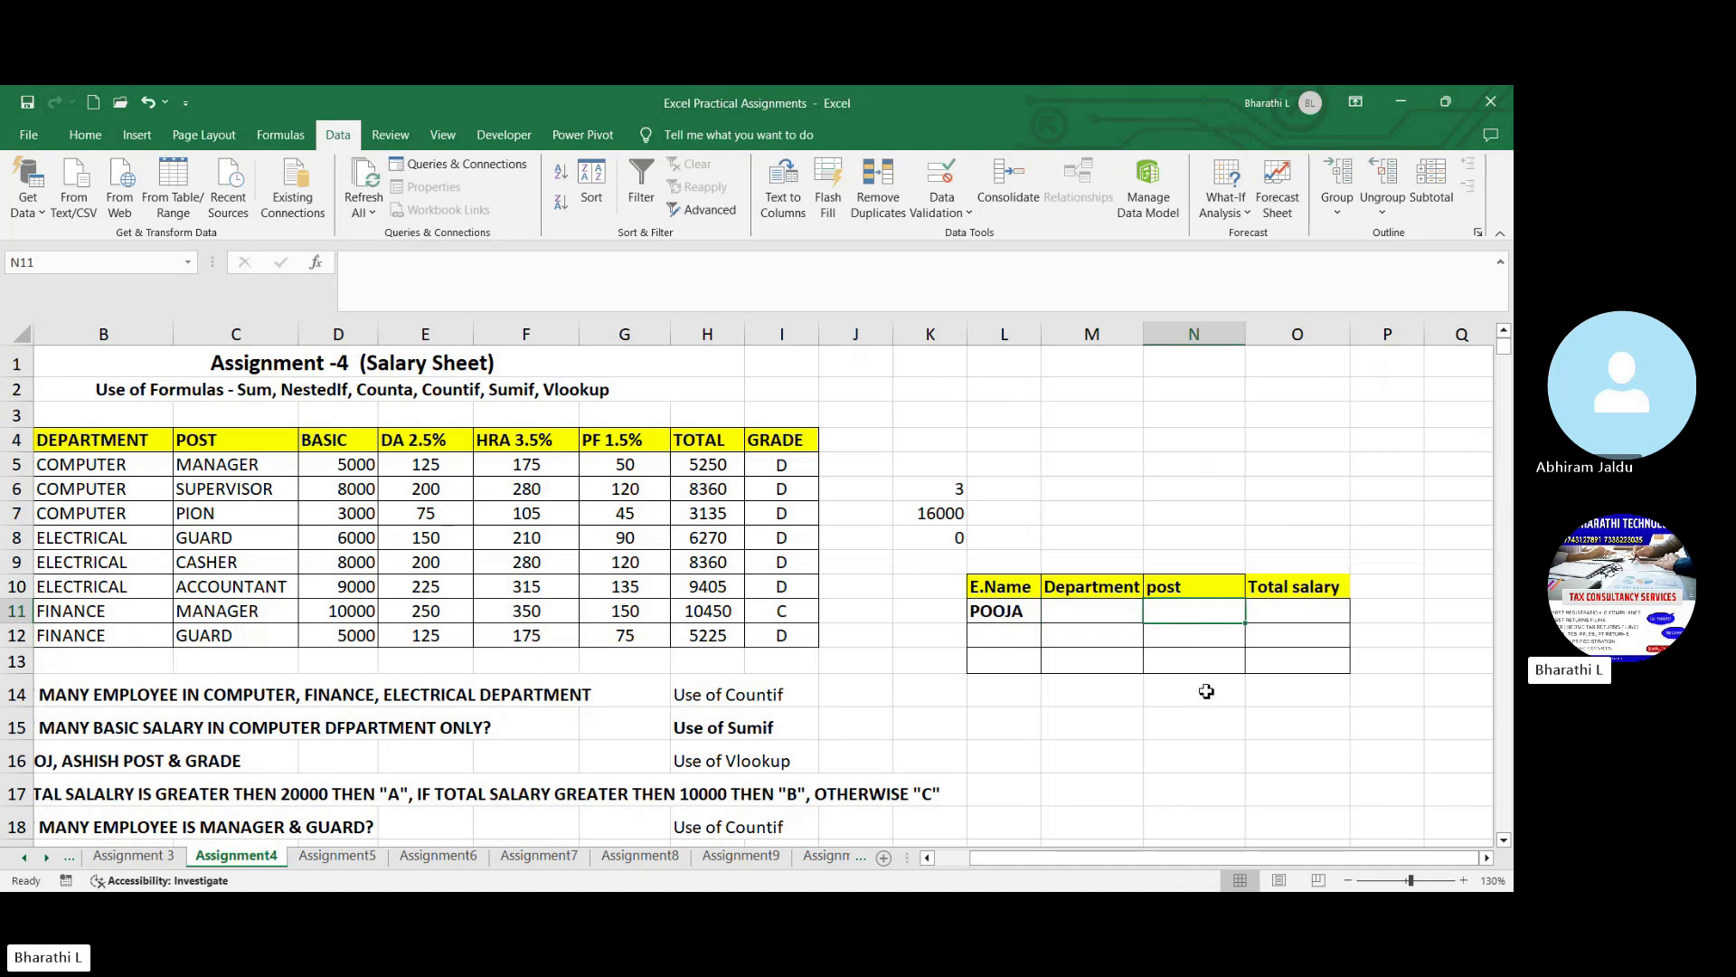
pyautogui.click(1281, 621)
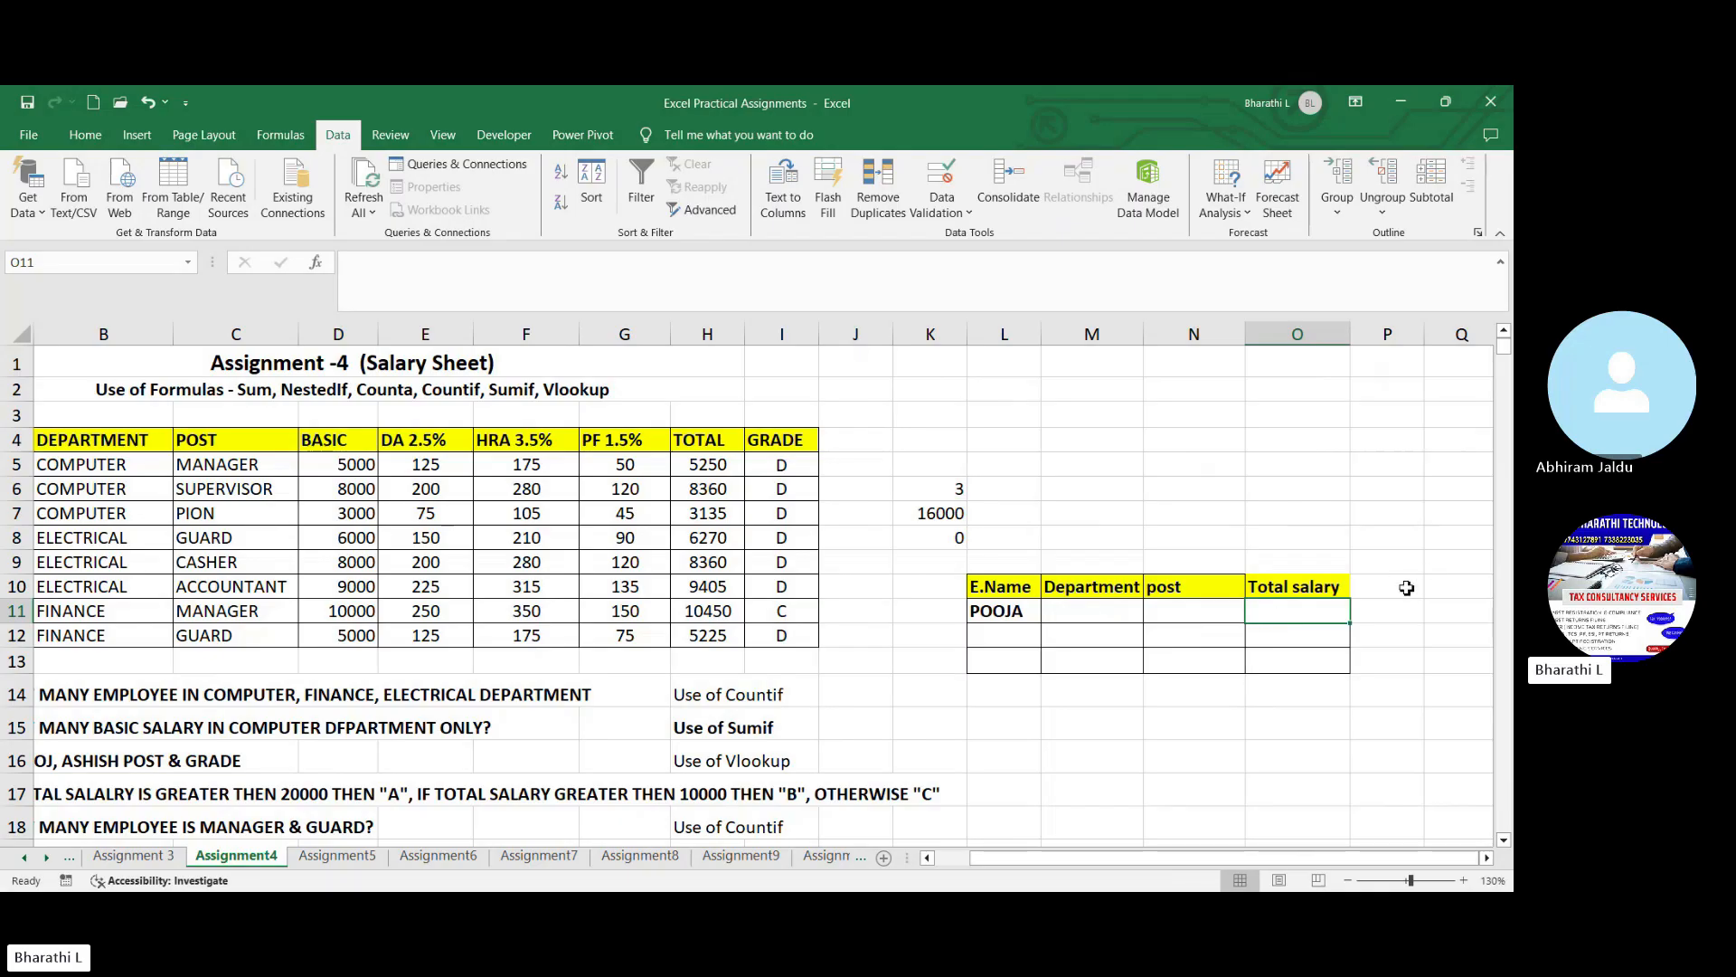
# - Add the column heading Grade in P10 of the employee lookup table
pyautogui.click(1418, 579)
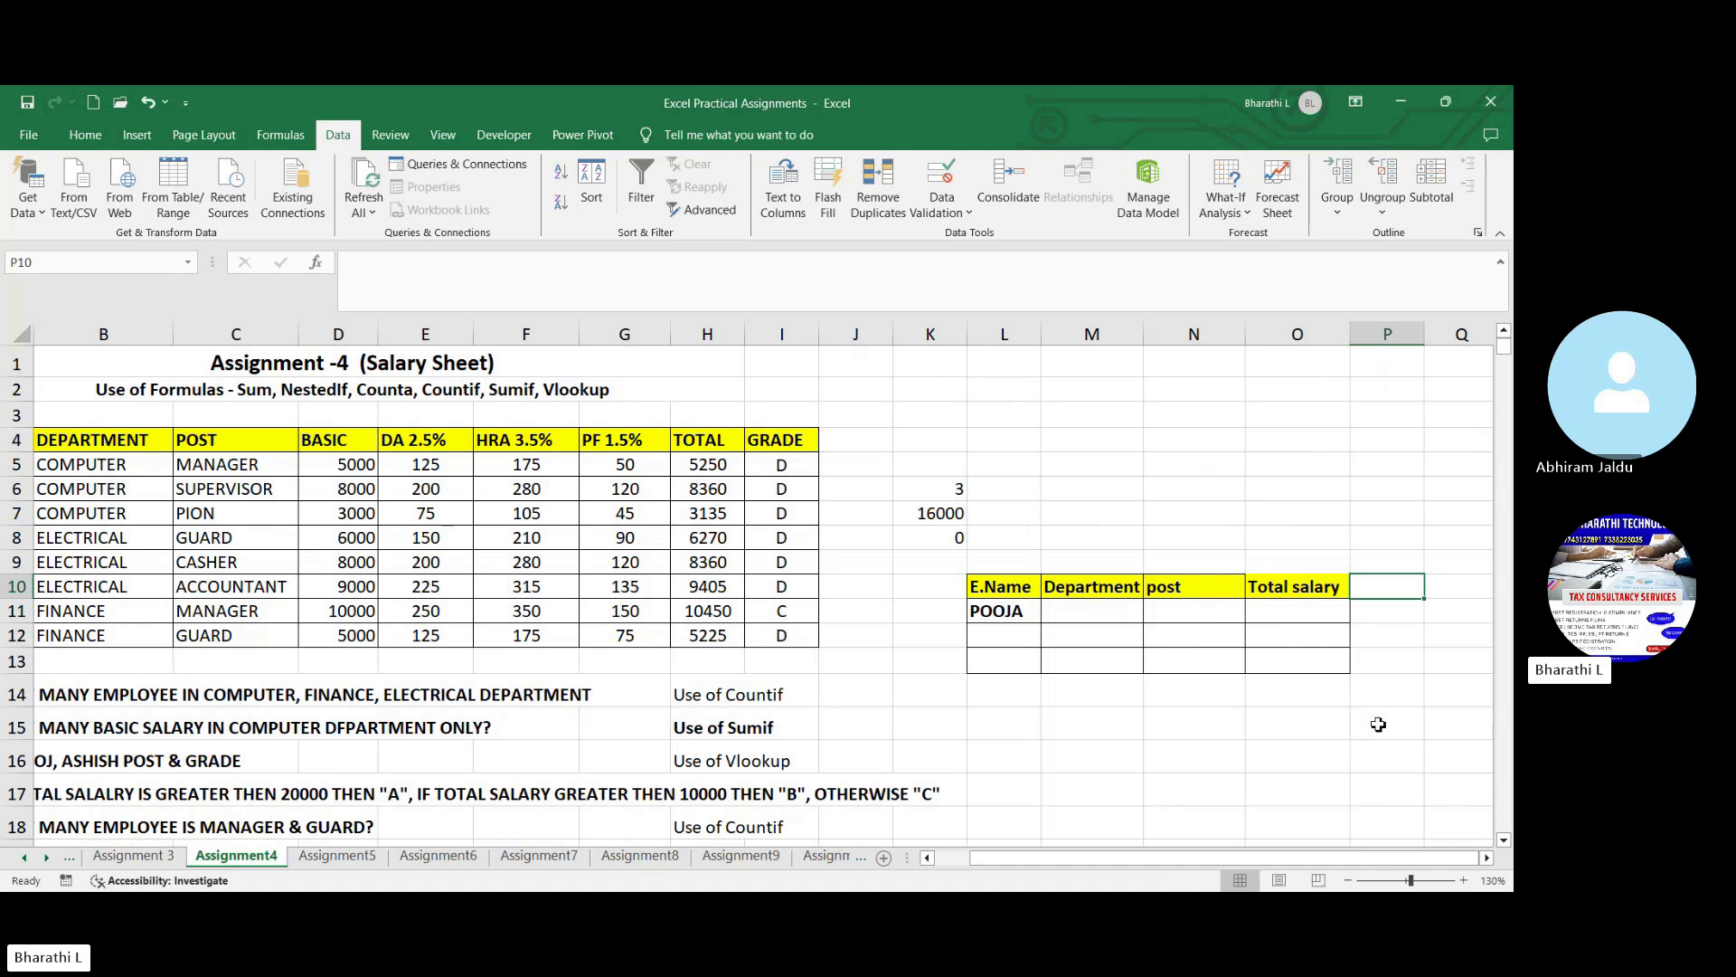
pyautogui.write('Grade')
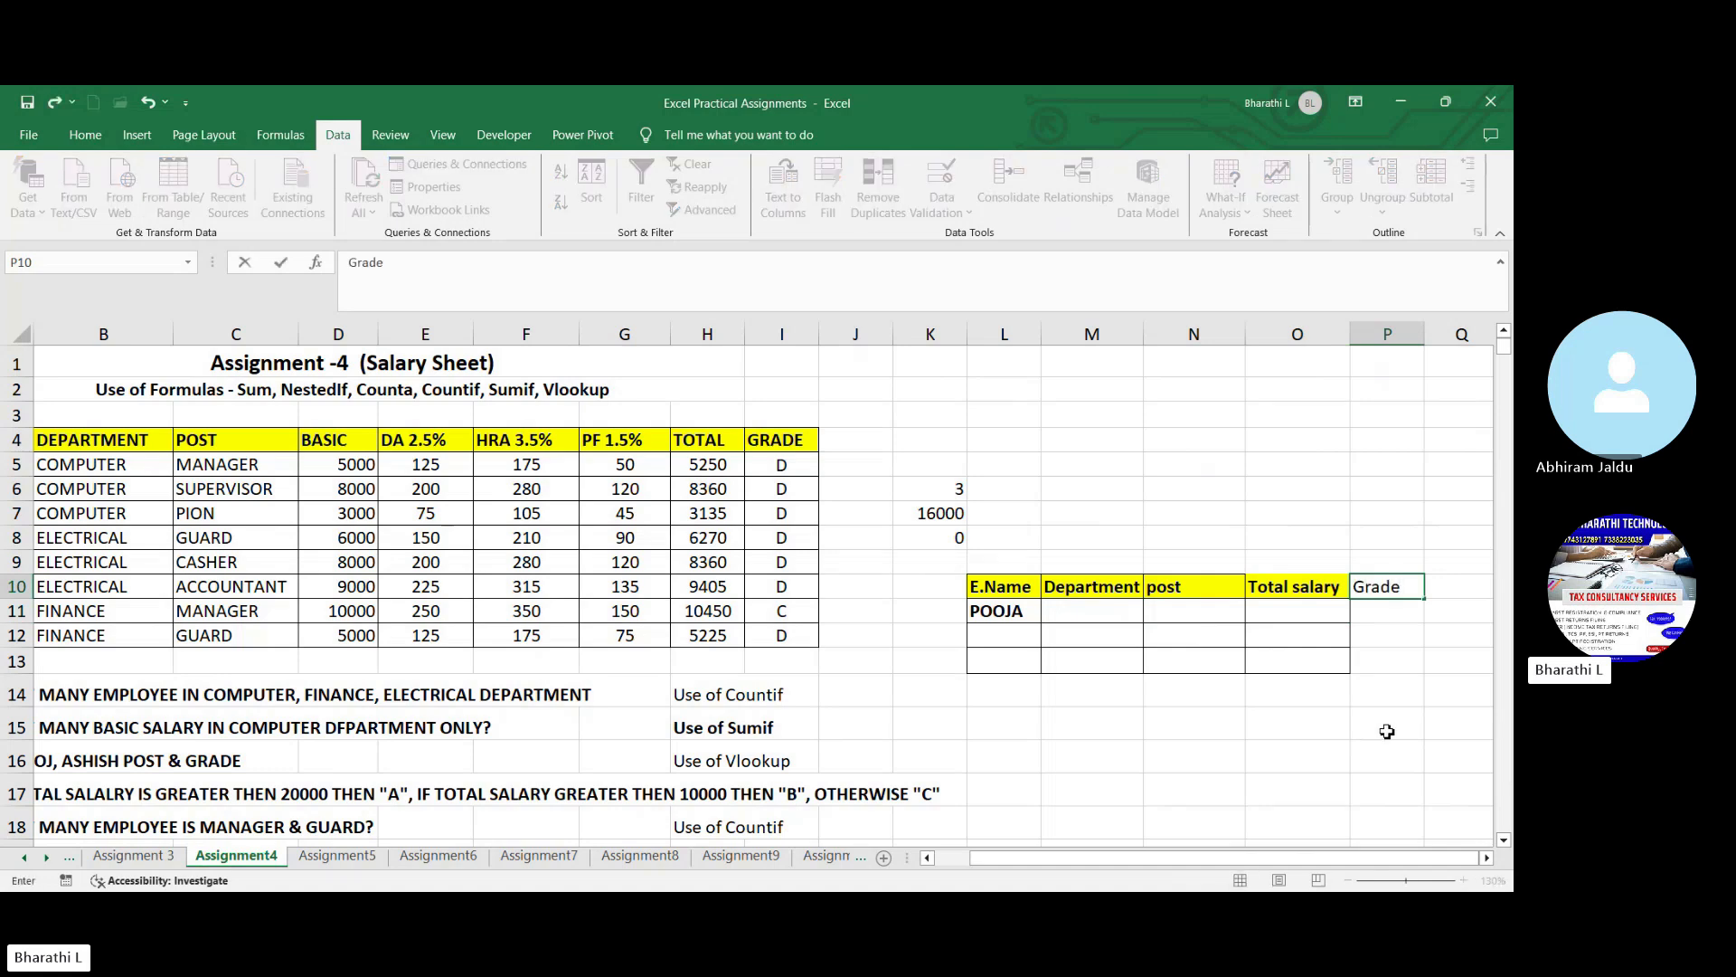
pyautogui.click(1417, 701)
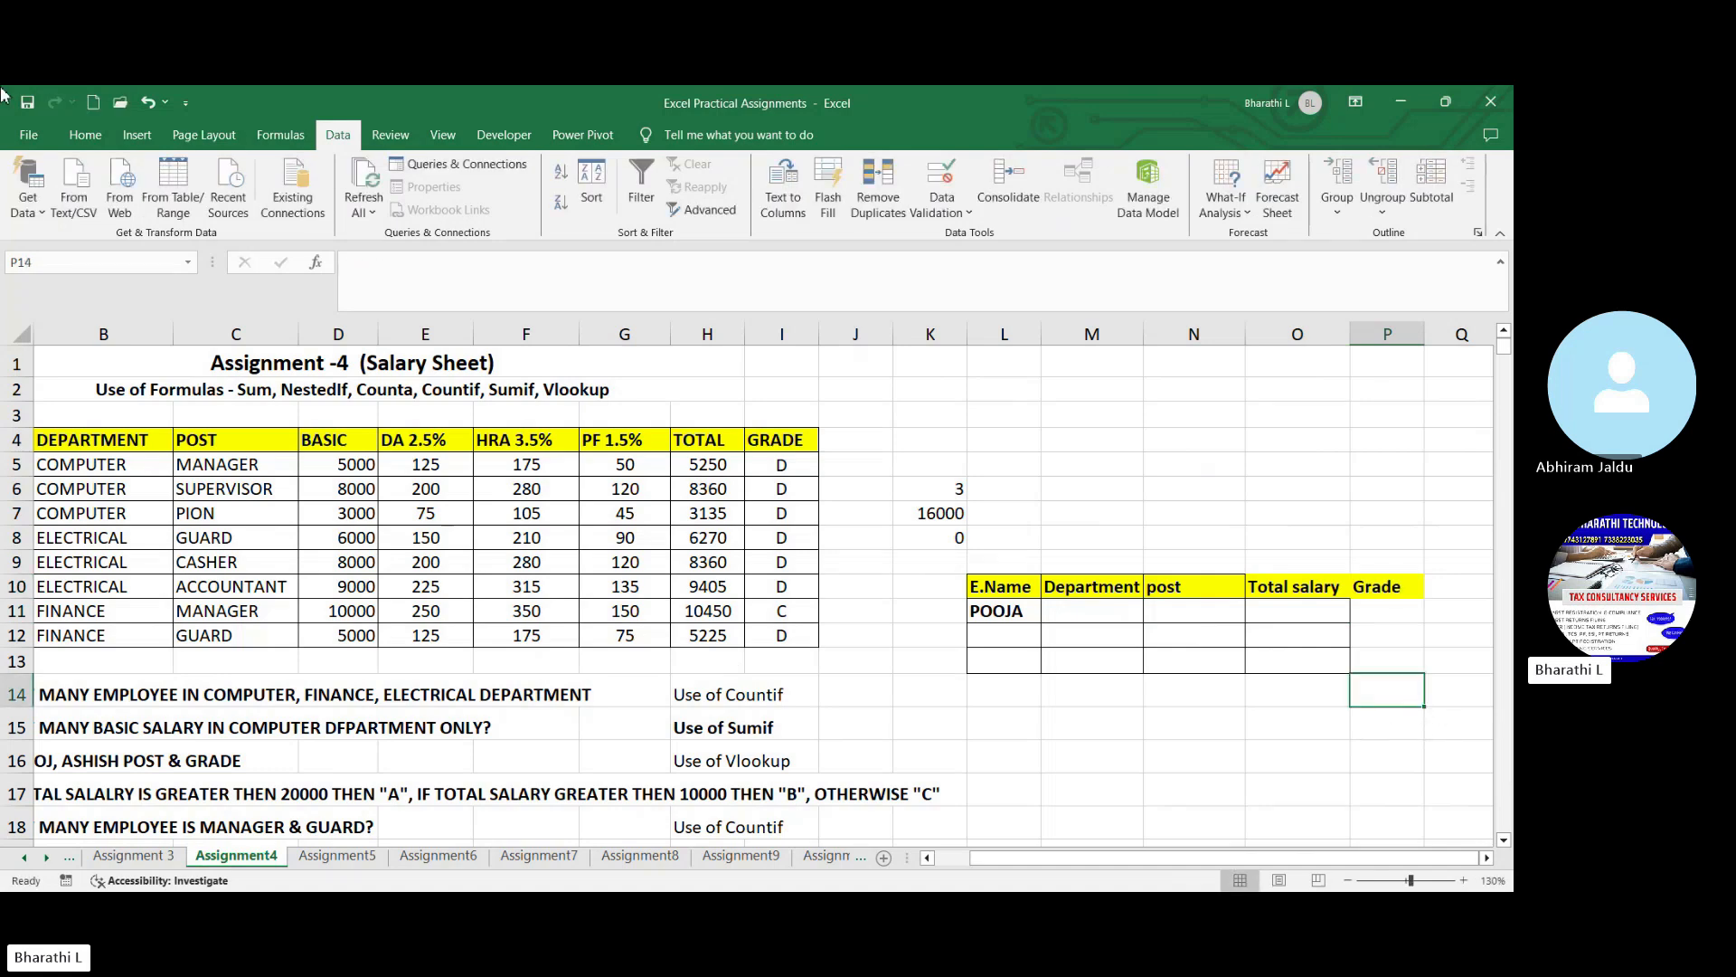
# - Enter =VLOOKUP(L11,A5:I12,2,0) in M11 for the employee's department and check it against the salary table
pyautogui.click(1036, 619)
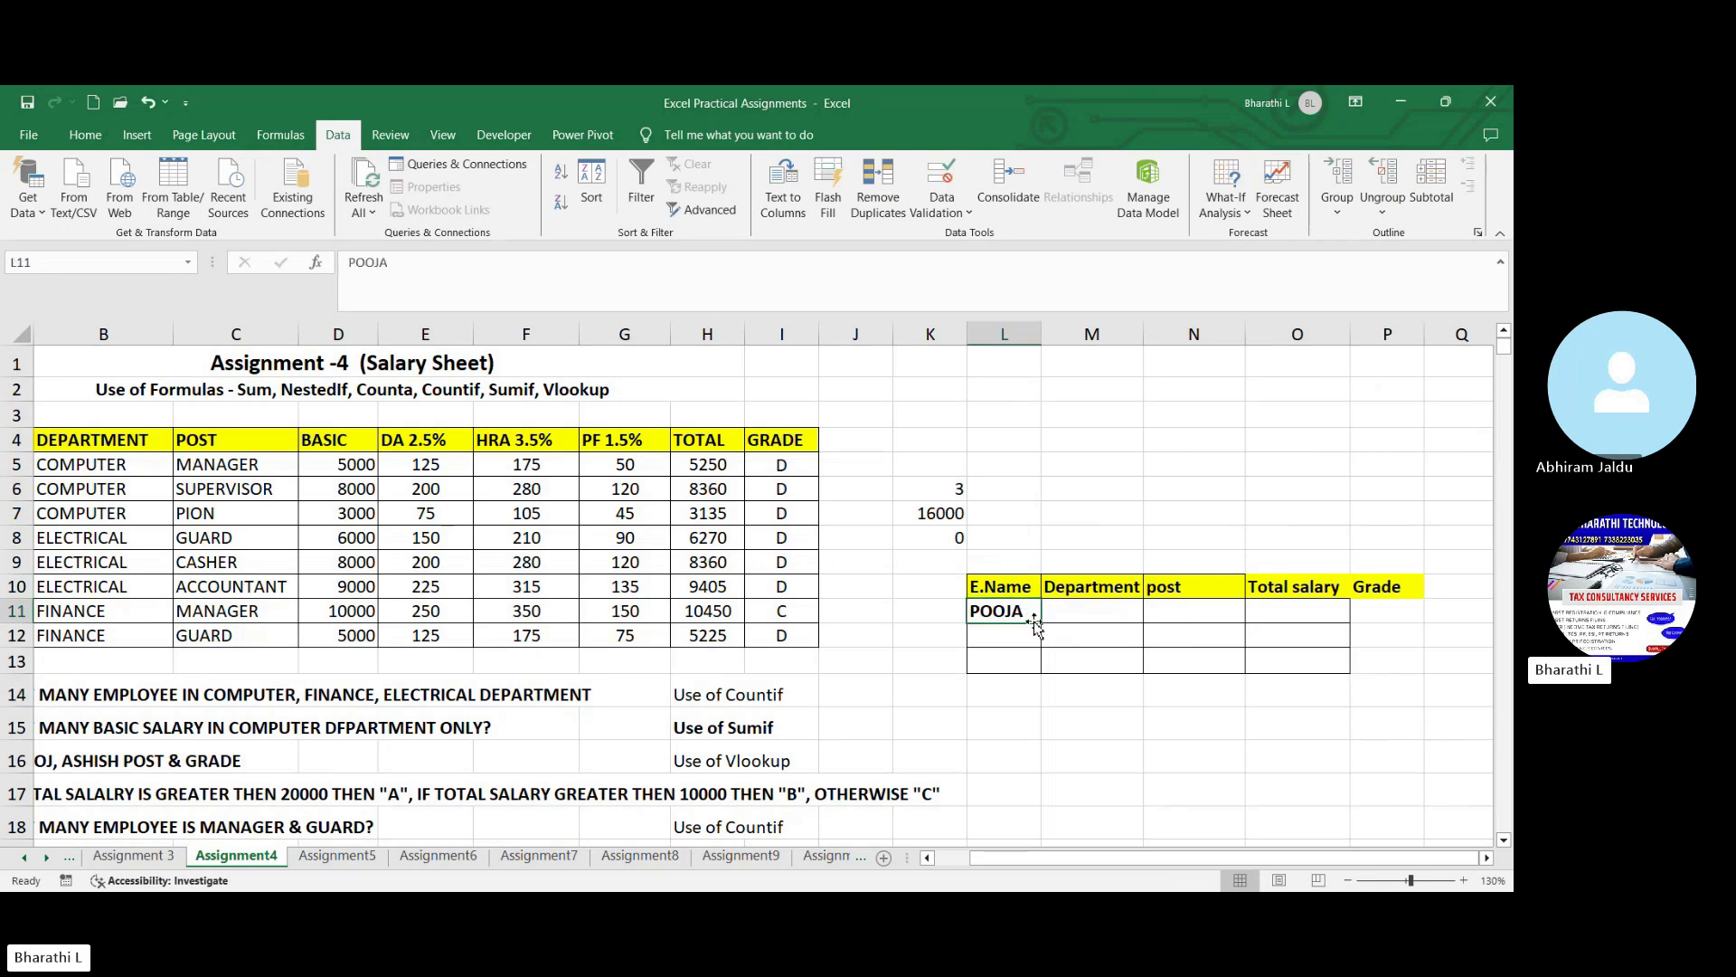
pyautogui.click(1082, 620)
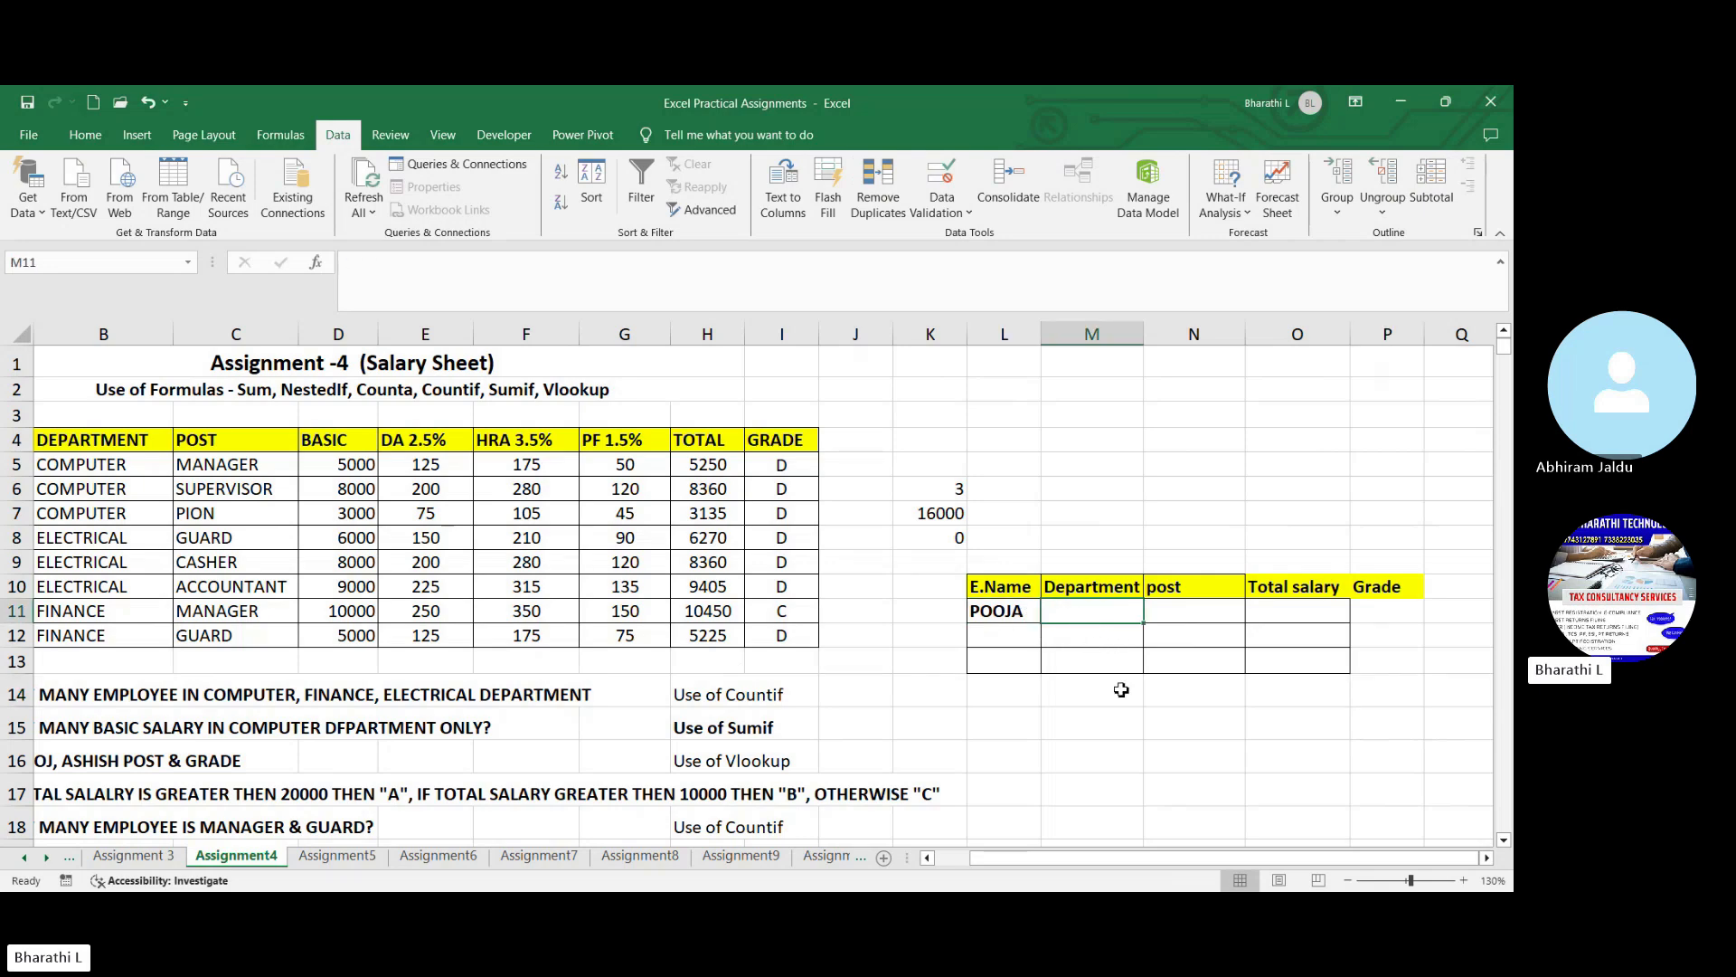
pyautogui.write('=vloo')
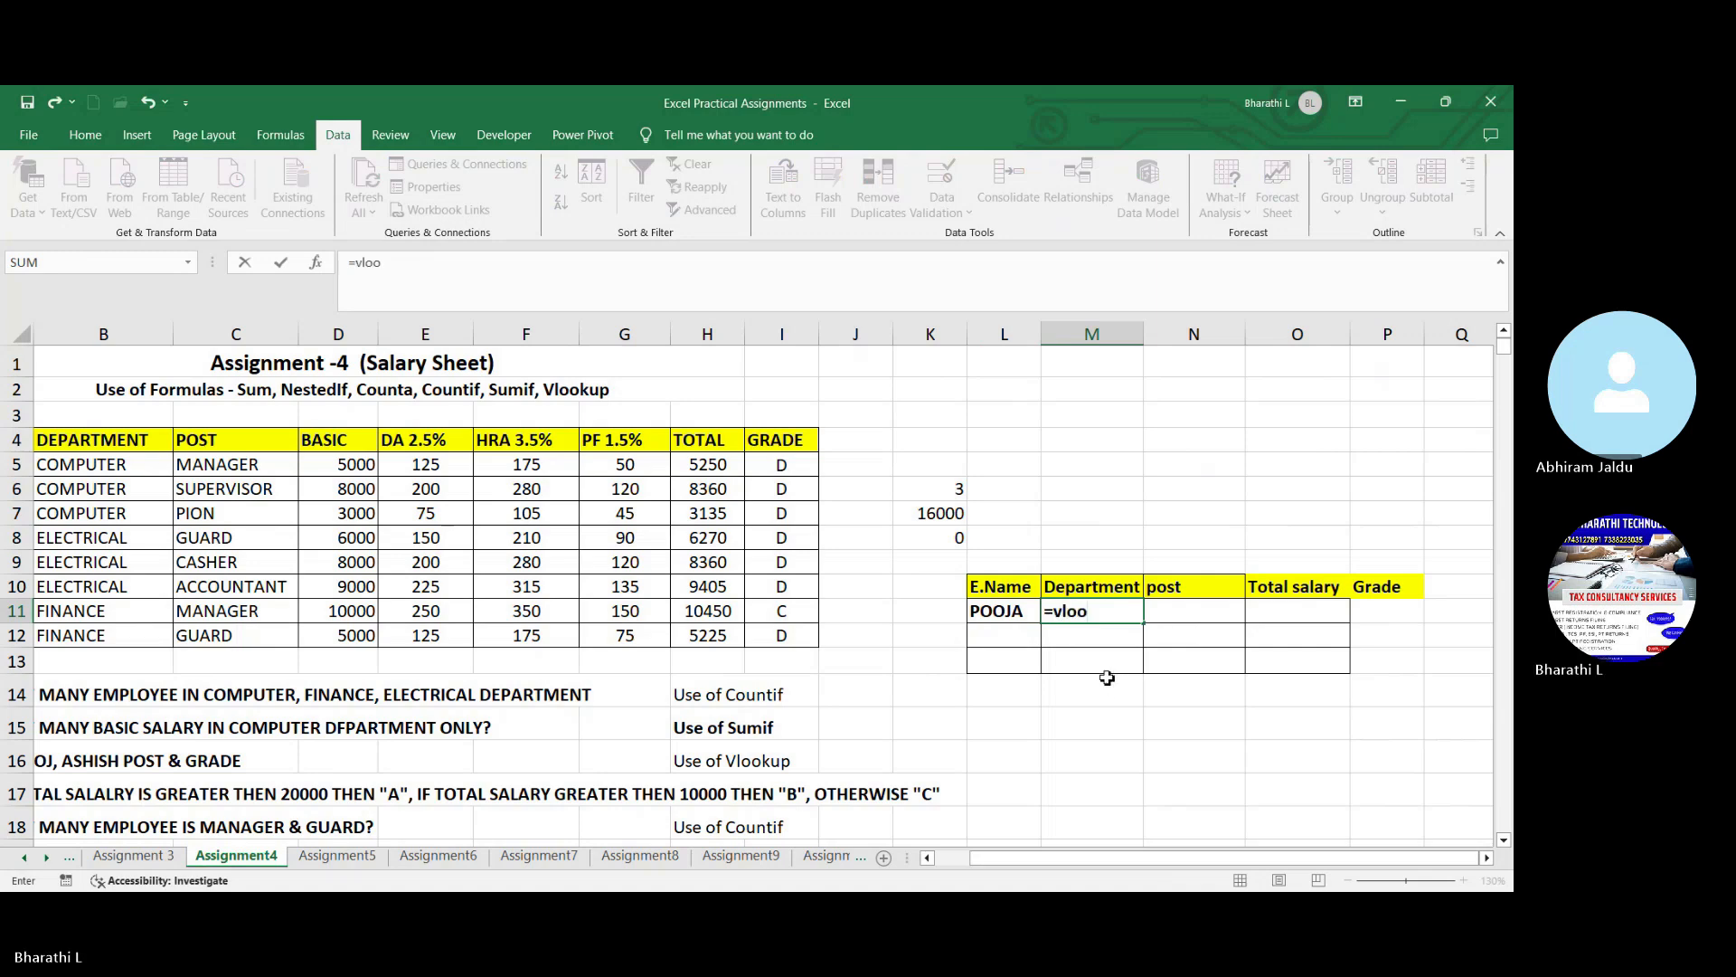
pyautogui.write('k')
pyautogui.press('Tab')
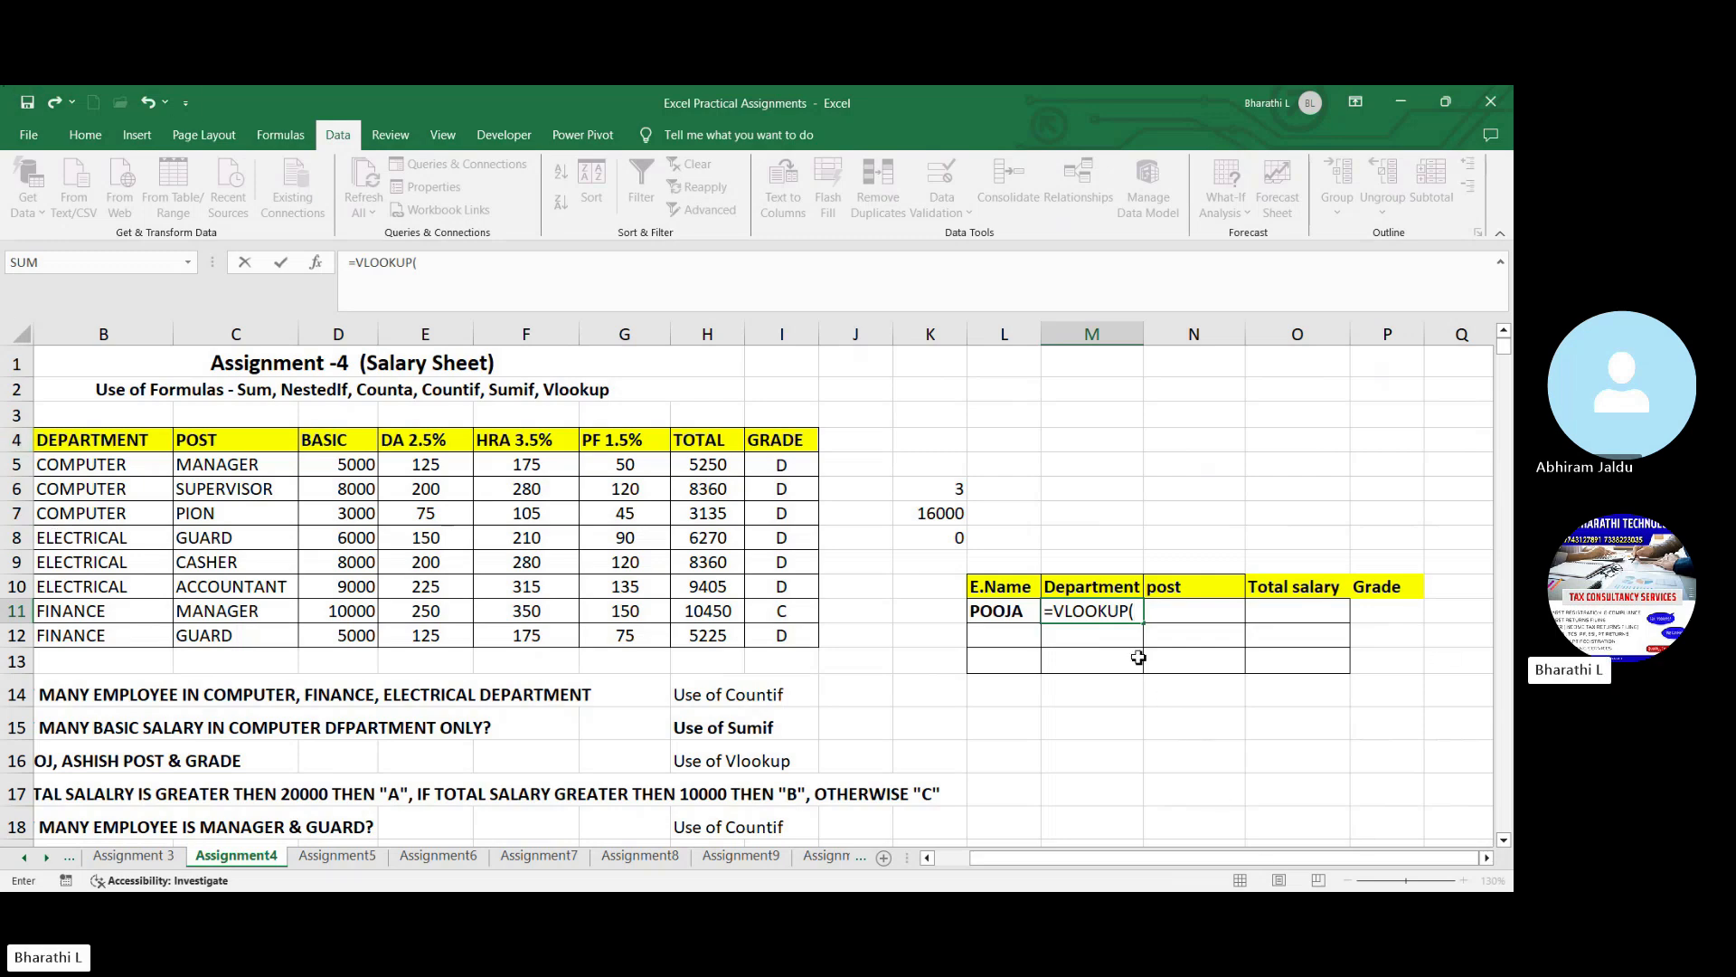
pyautogui.click(1022, 615)
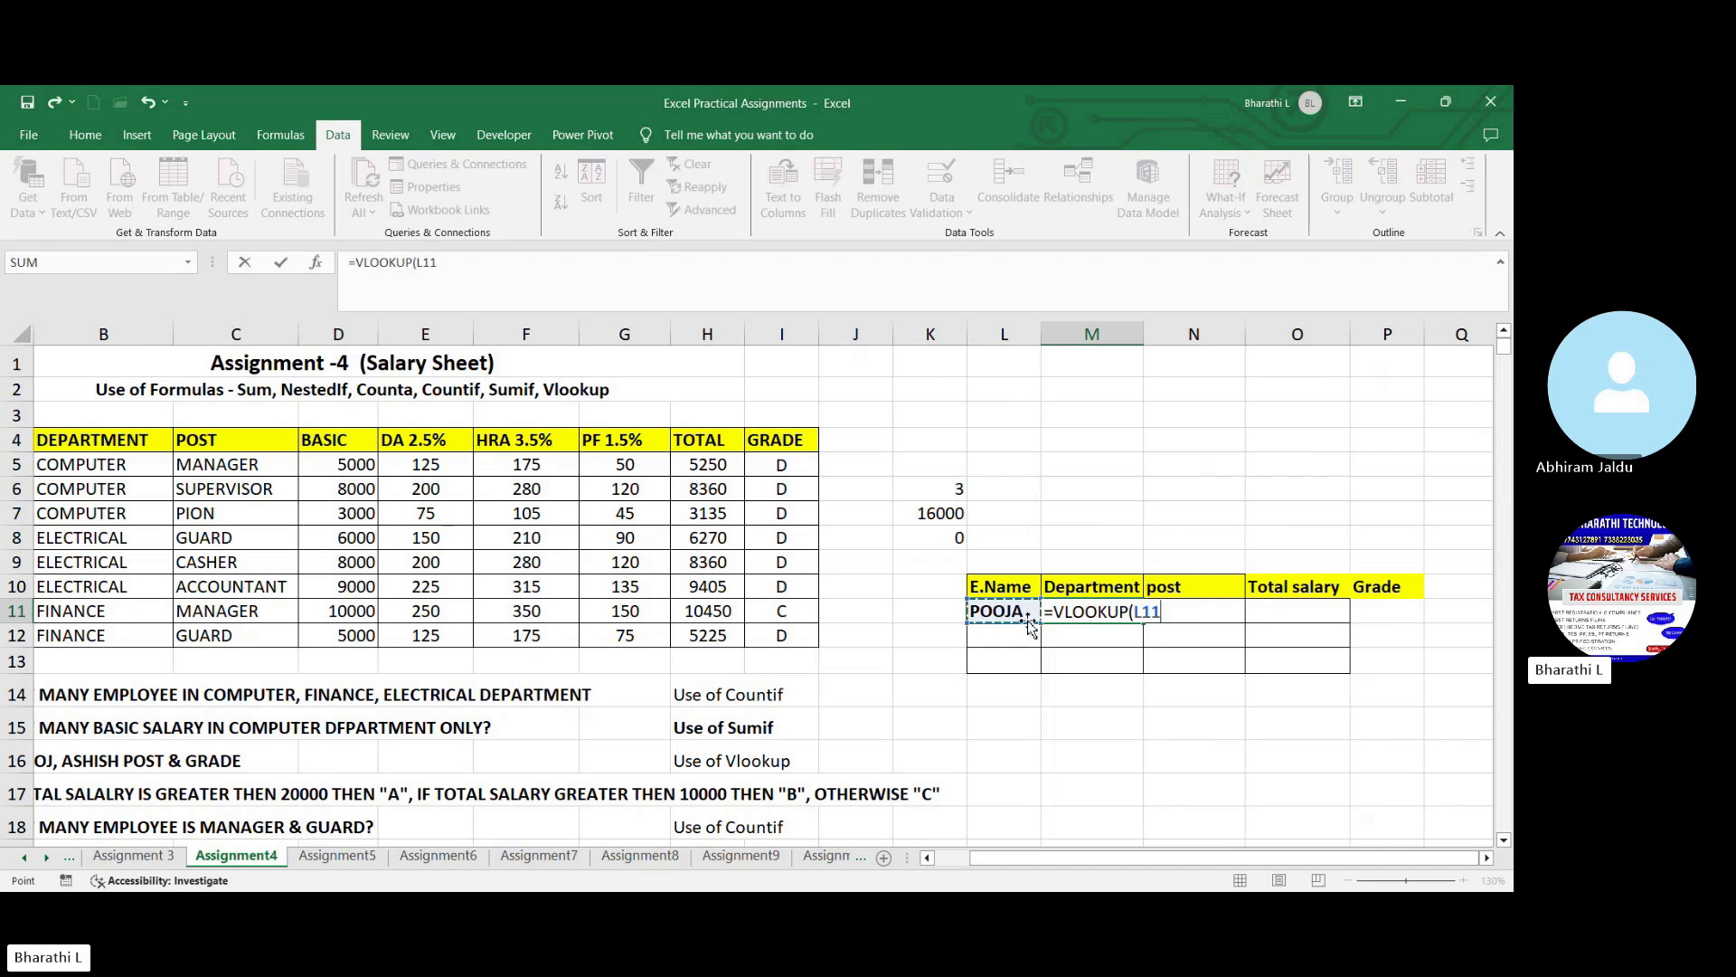
pyautogui.write(',')
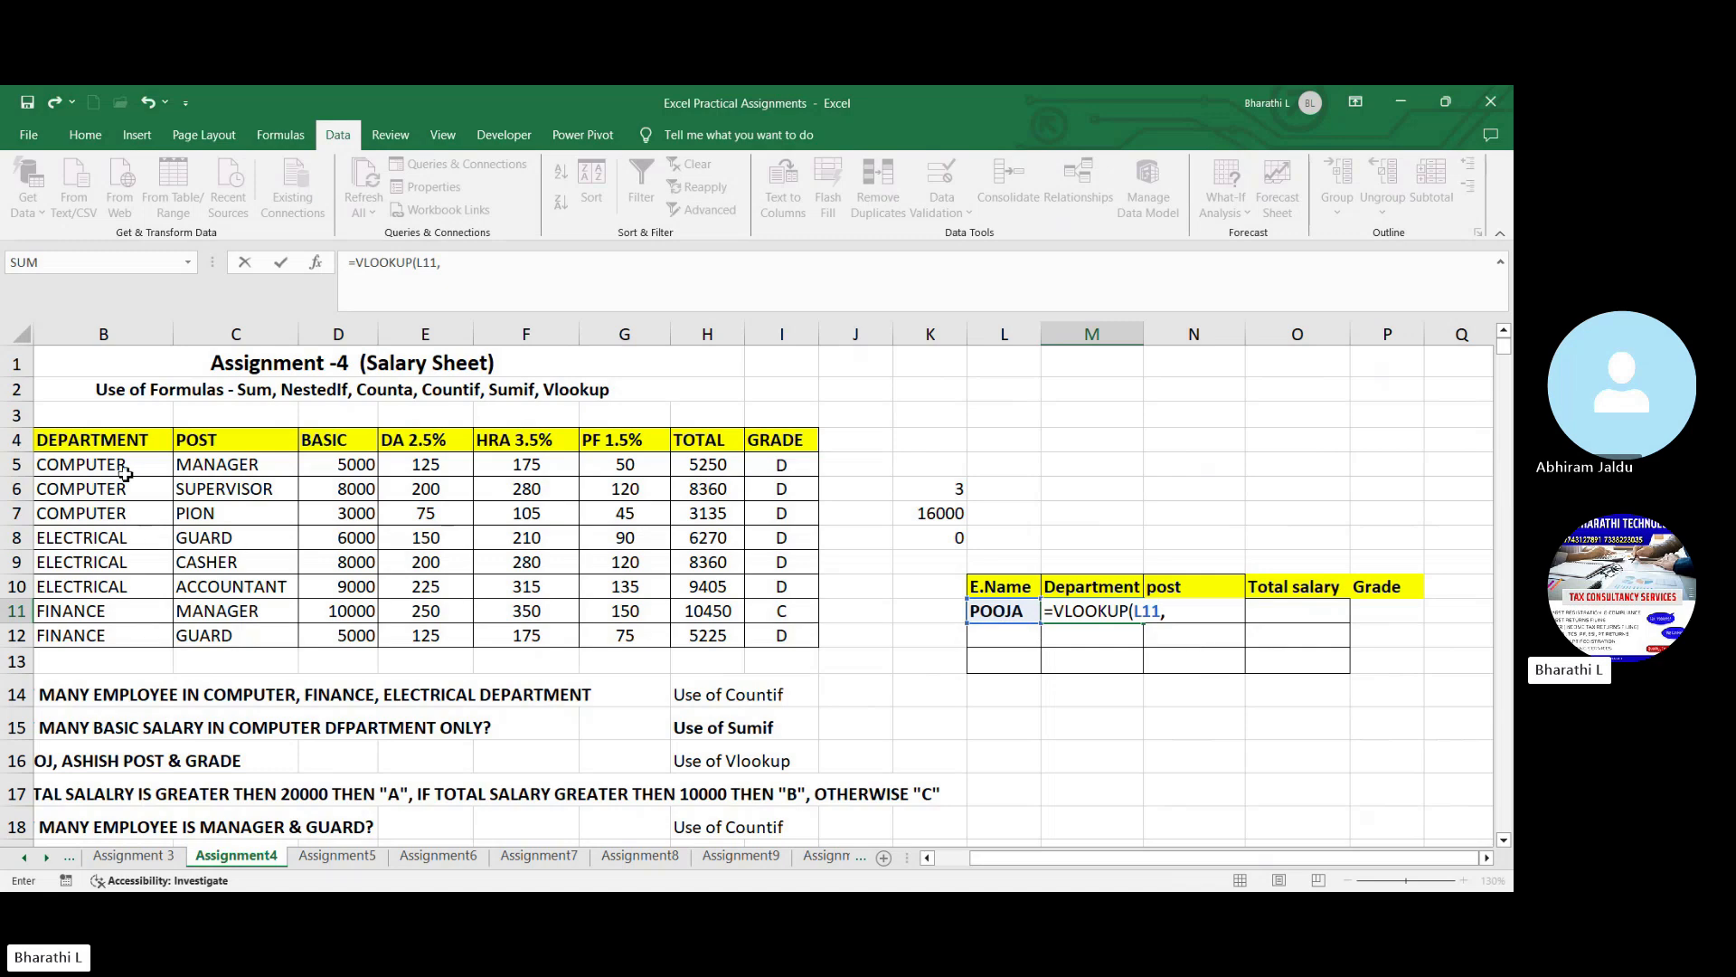
pyautogui.moveTo(125, 466); pyautogui.dragTo(890, 642)
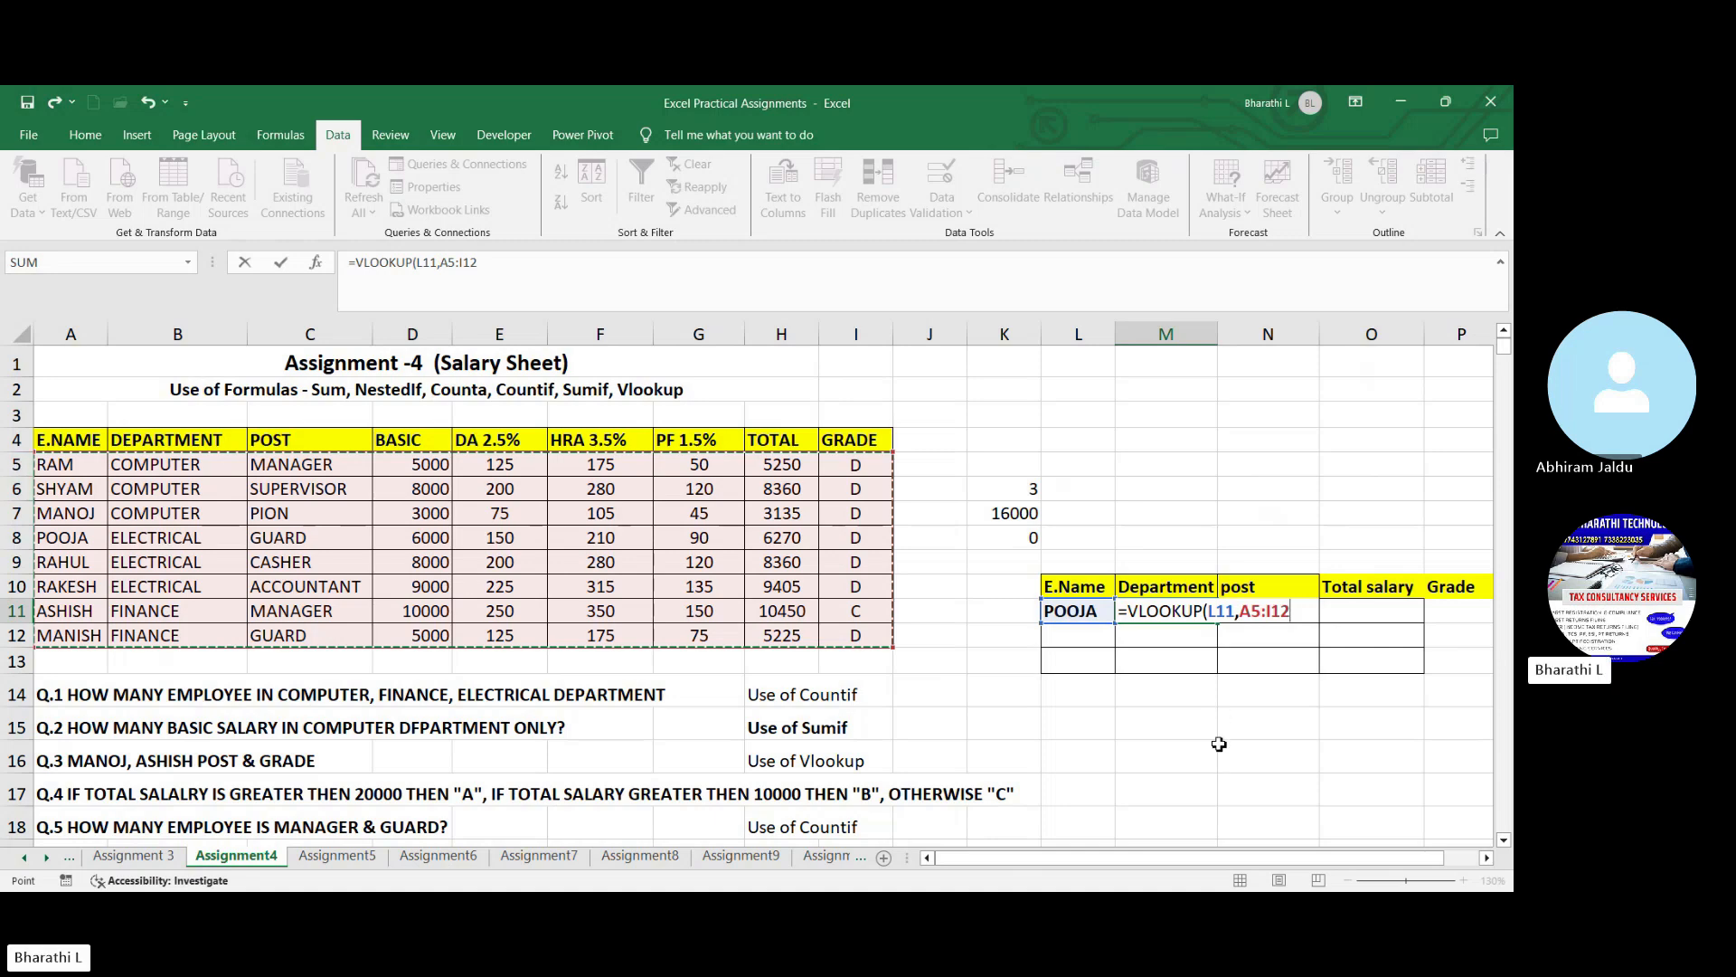
pyautogui.write(',')
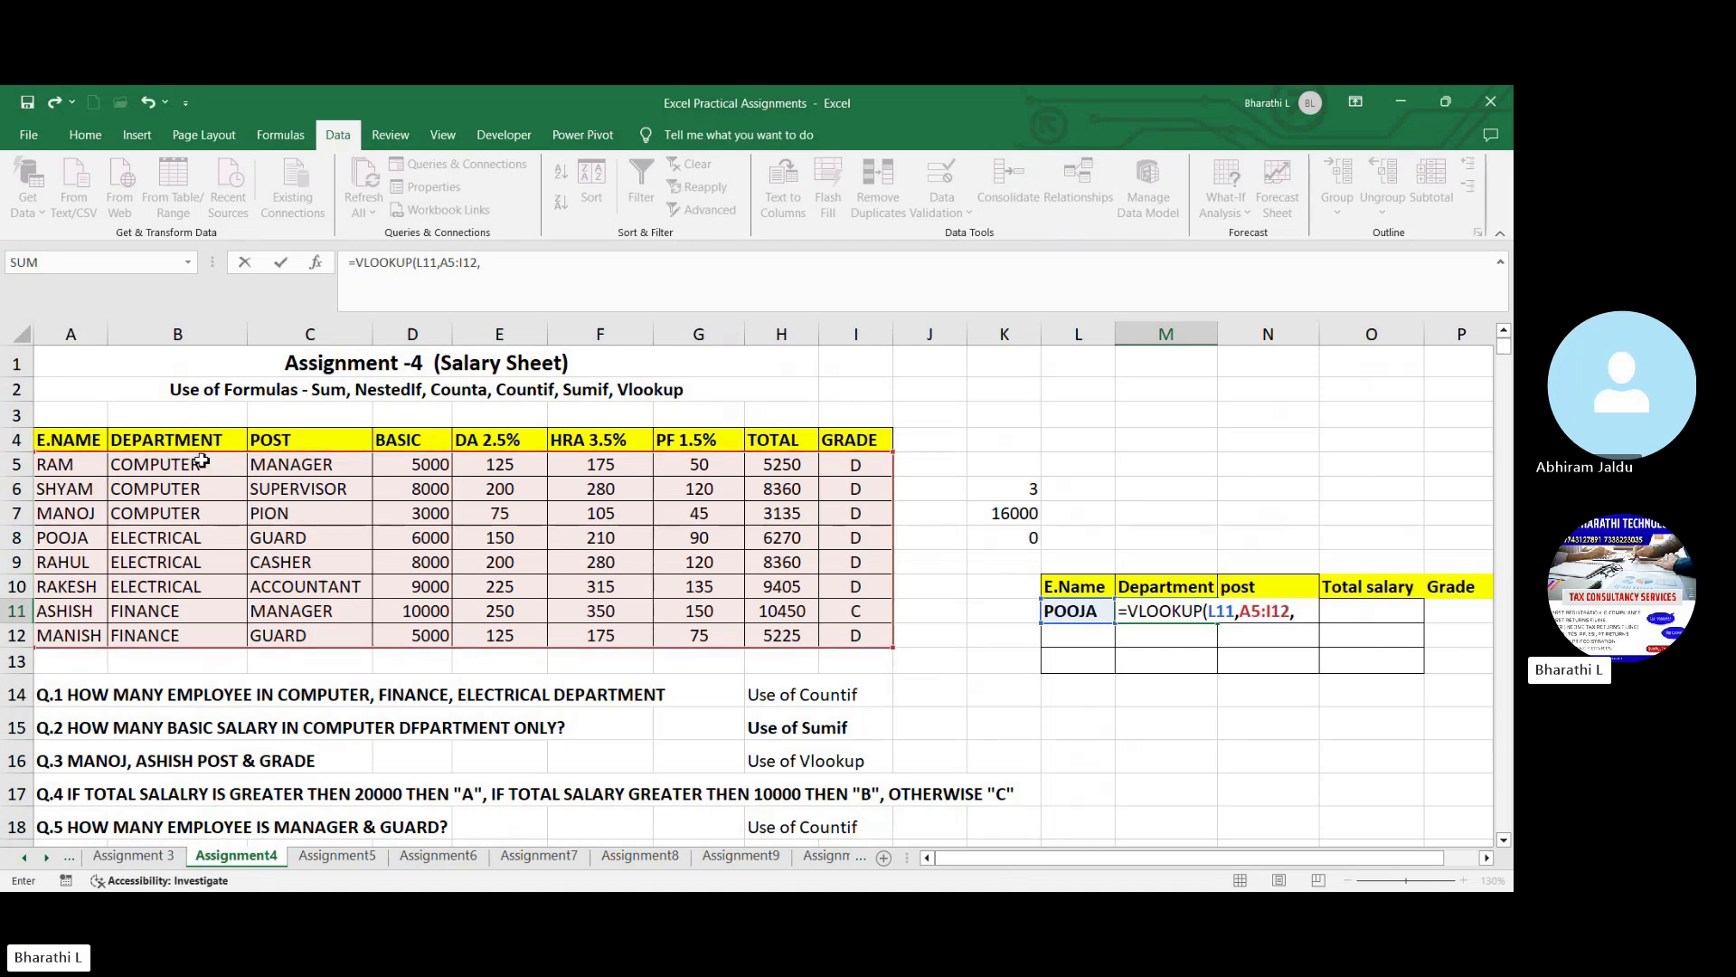
pyautogui.write('2,0')
pyautogui.press('Return')
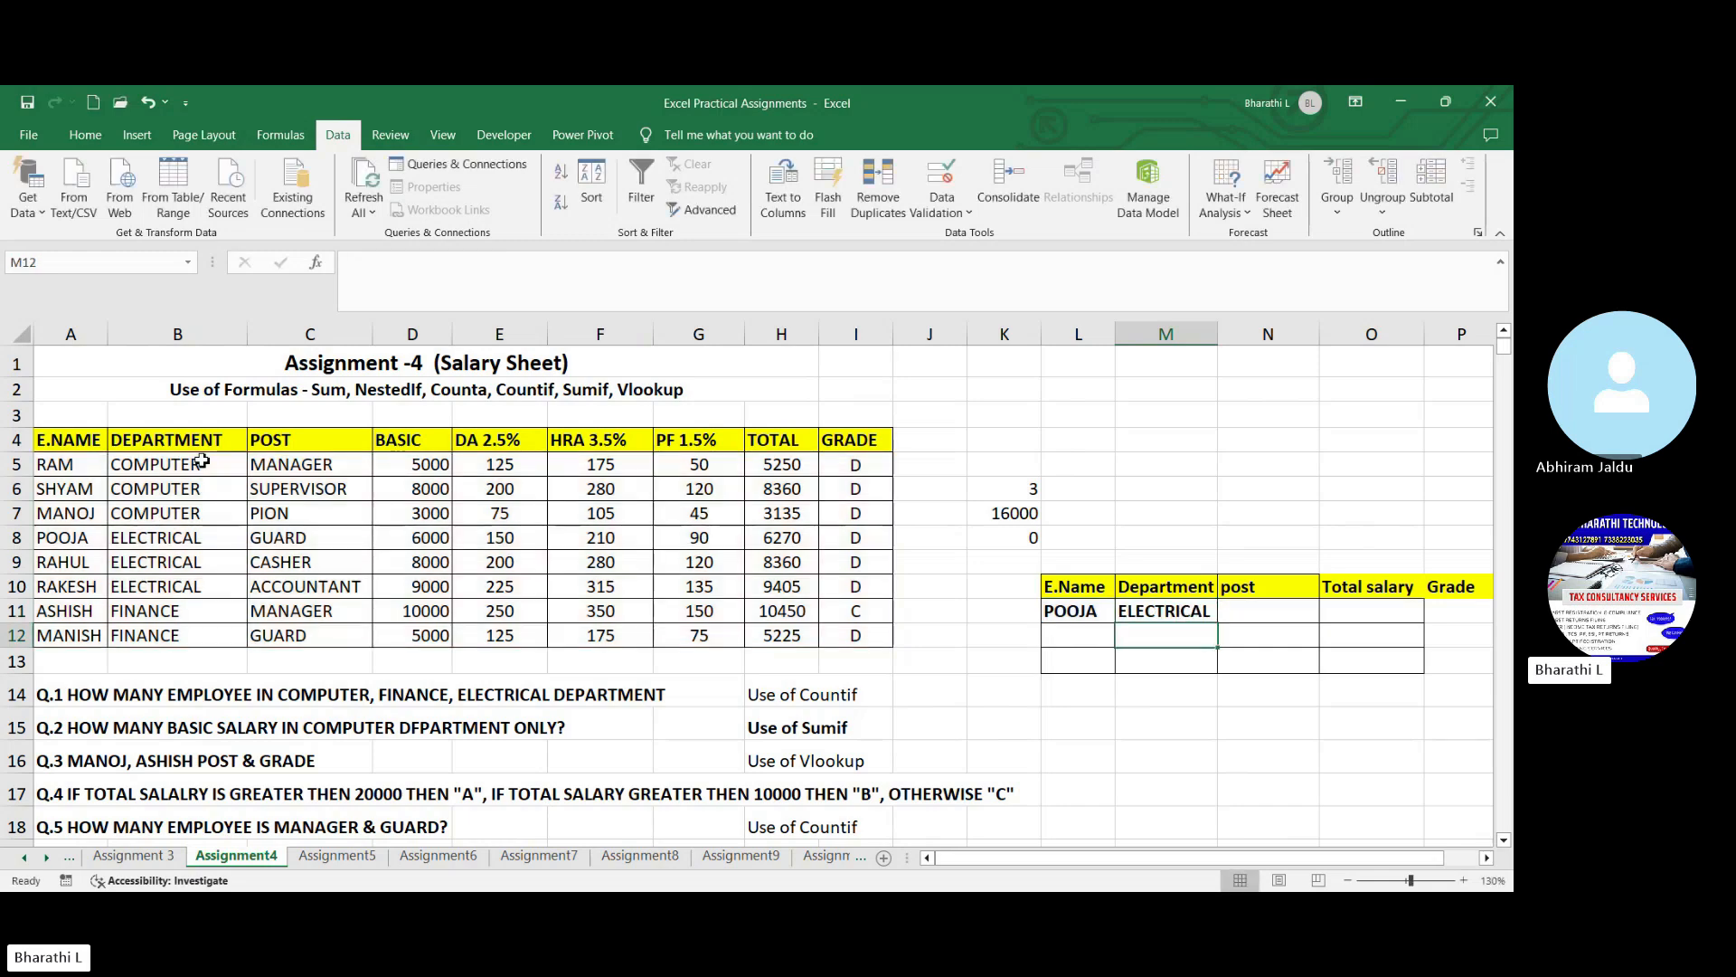
pyautogui.click(1165, 611)
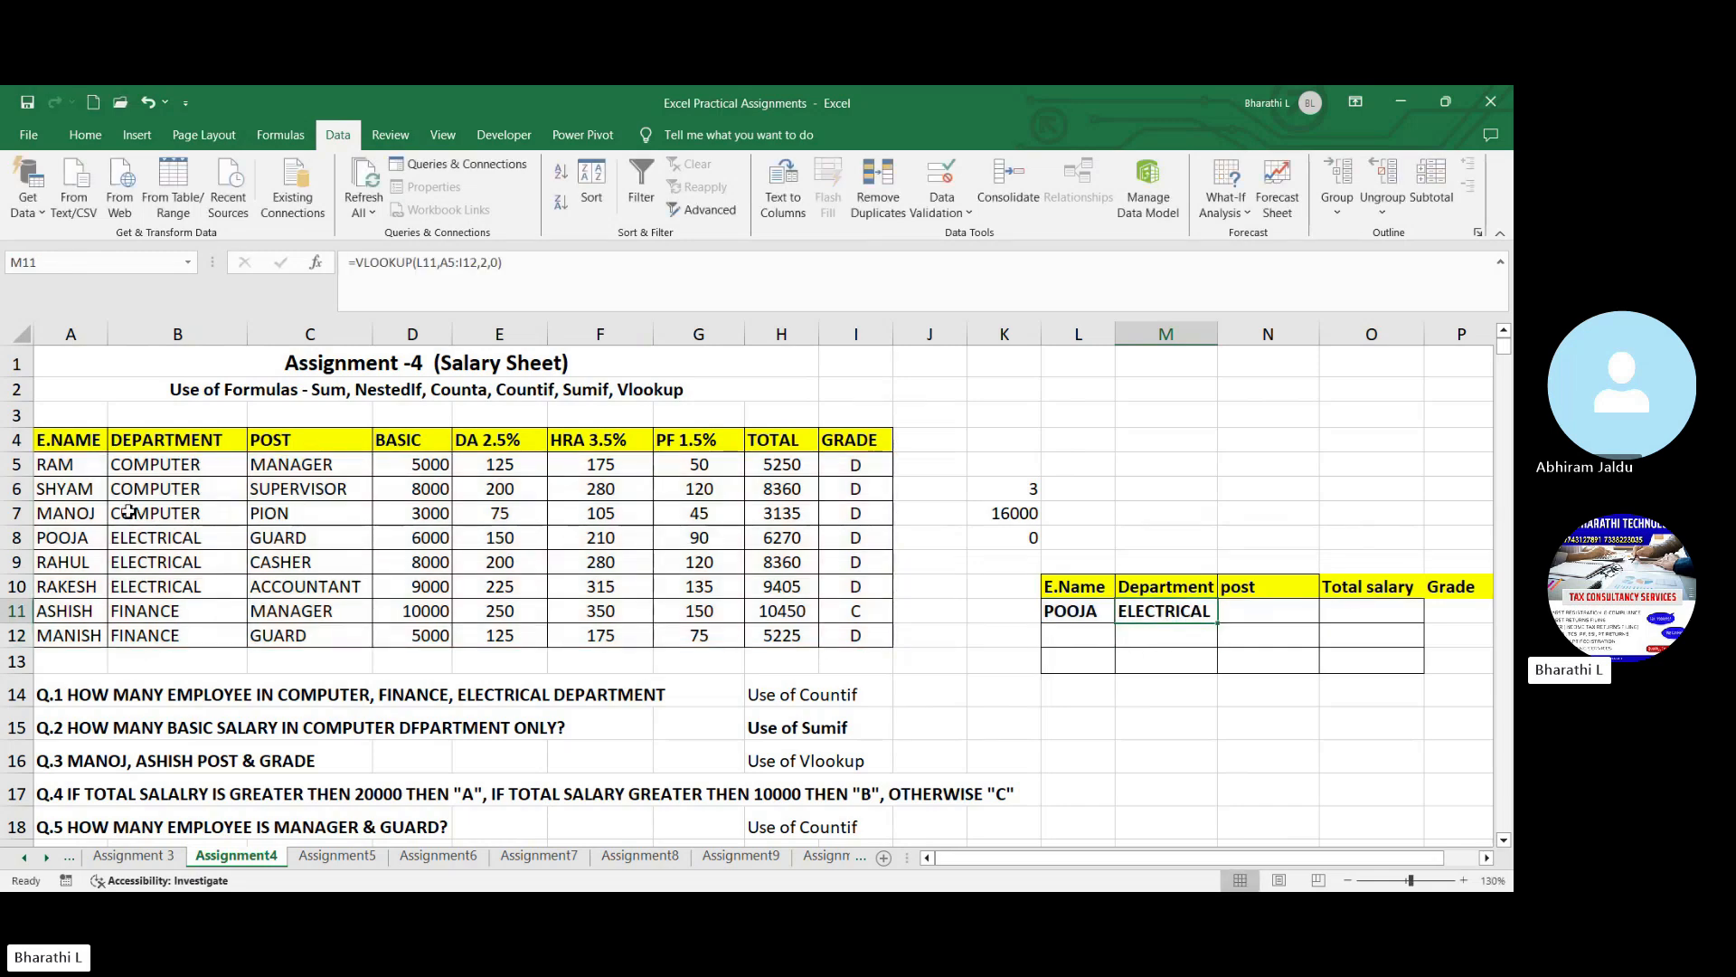
pyautogui.click(139, 543)
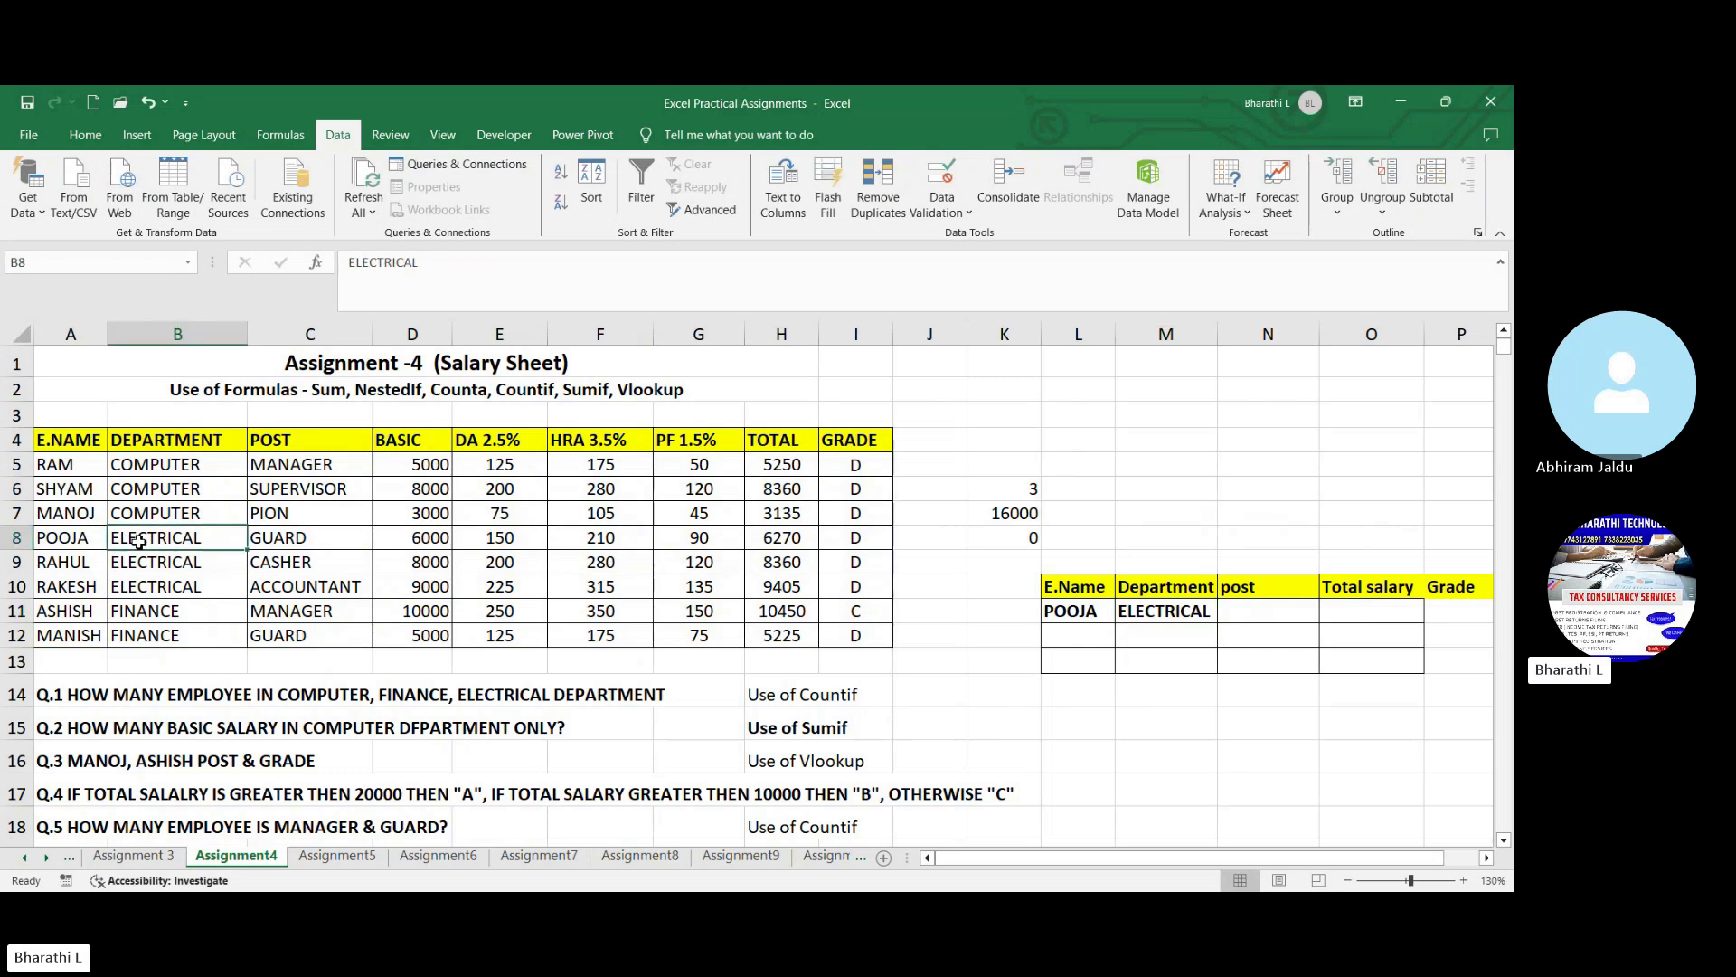
# - Fill the department lookup formula from M11 into the post cell N11
pyautogui.click(1264, 602)
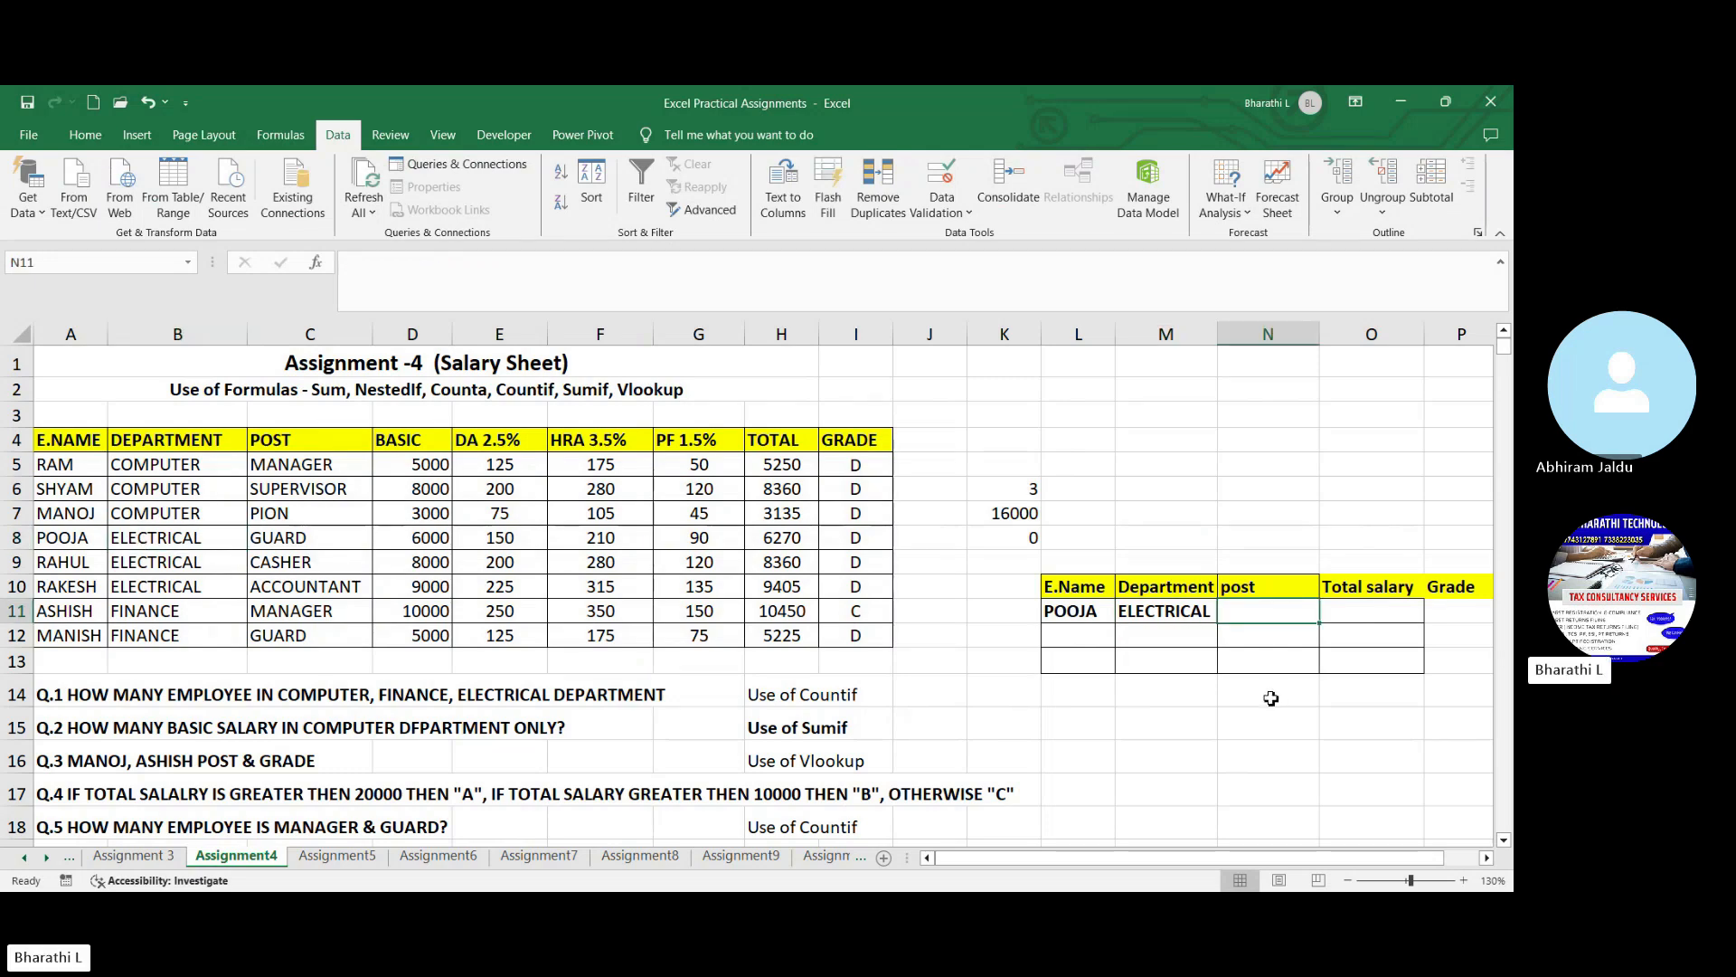
pyautogui.click(1181, 619)
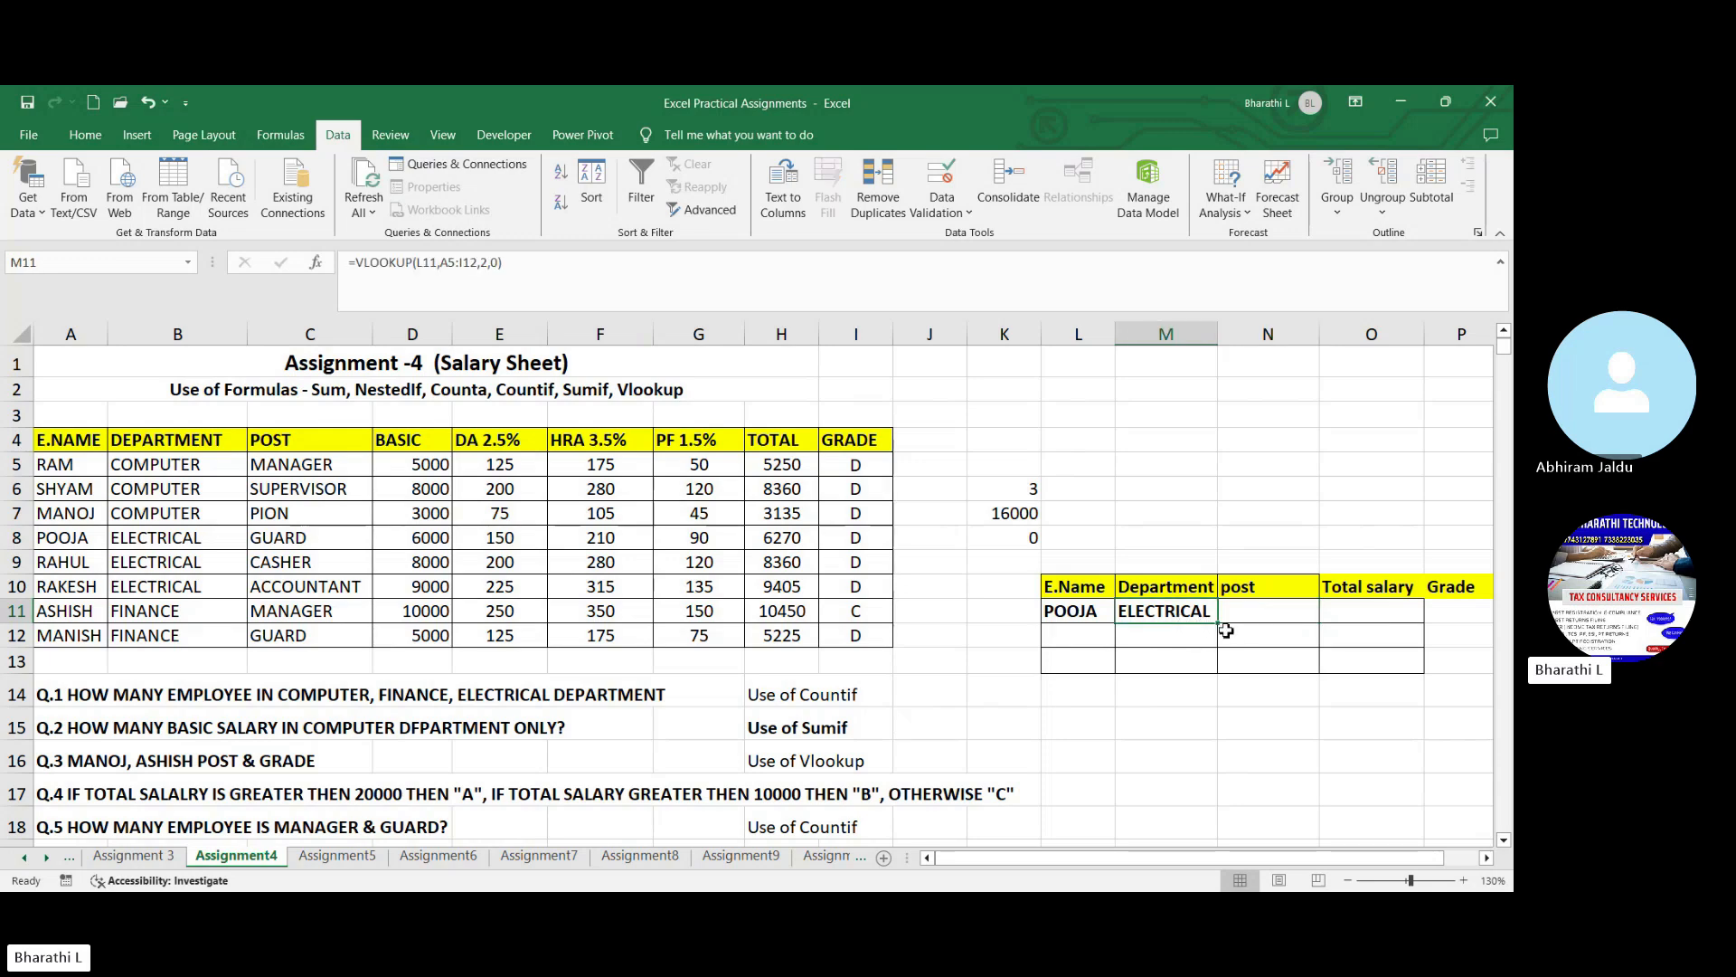
pyautogui.moveTo(1216, 625); pyautogui.dragTo(1315, 630)
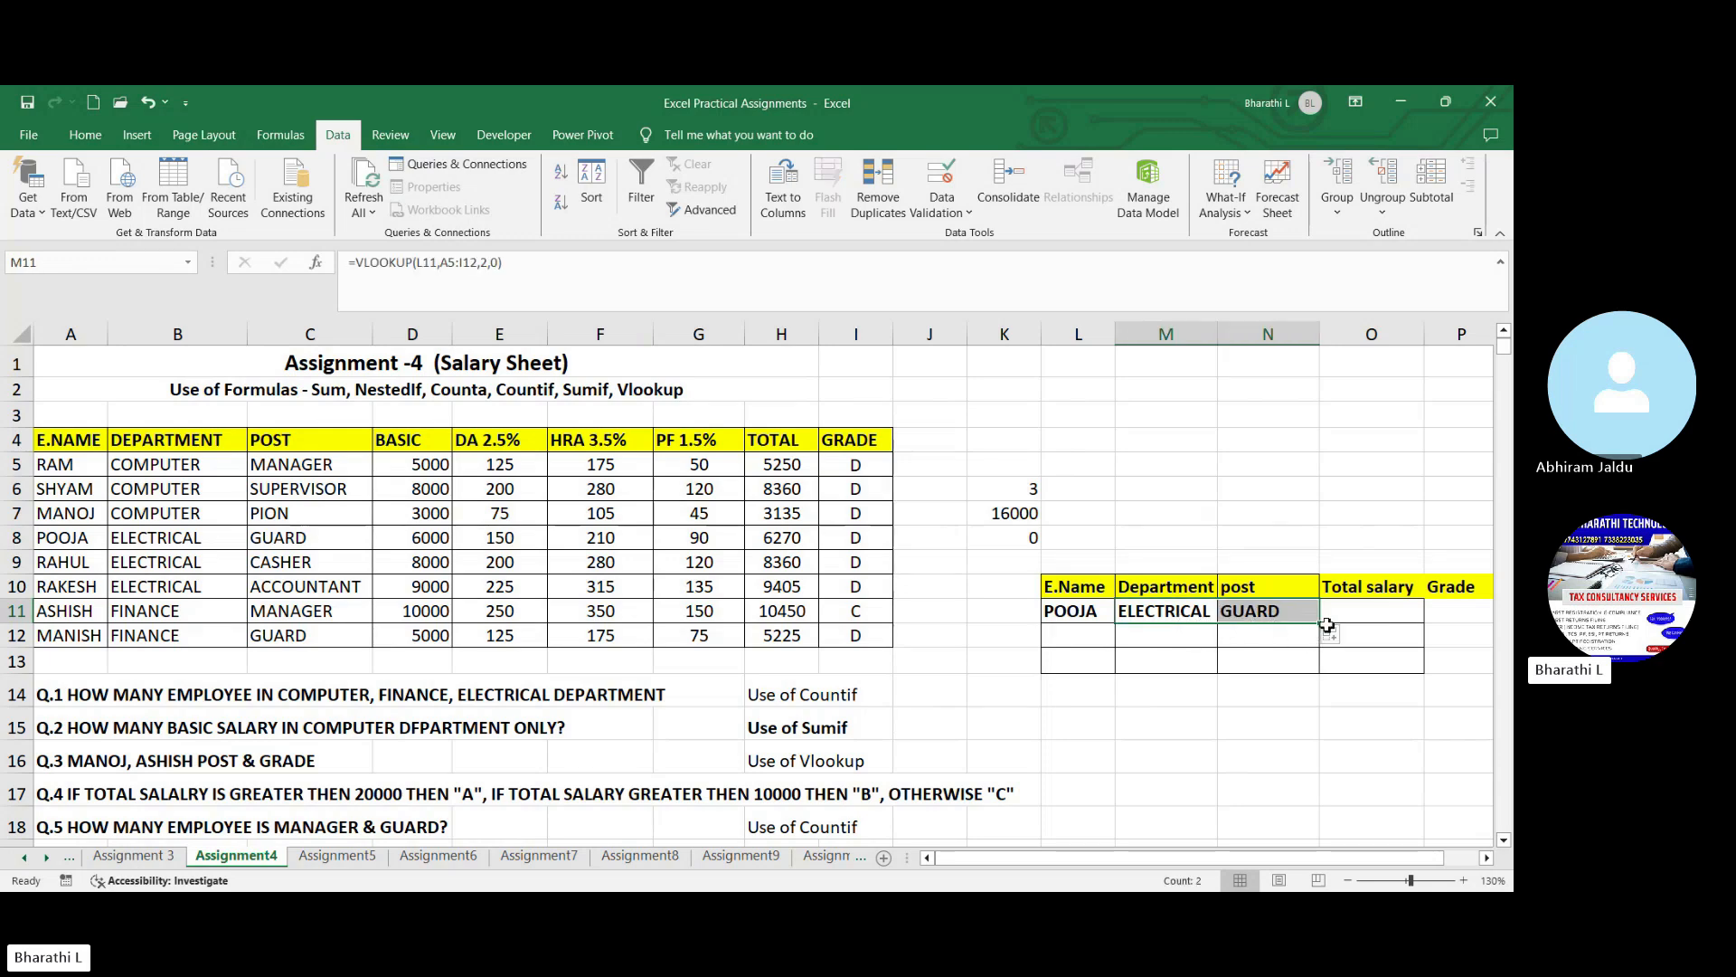
# - Try extending the post formula from N11 into the Total salary cell O11, and clear O11
pyautogui.click(1311, 618)
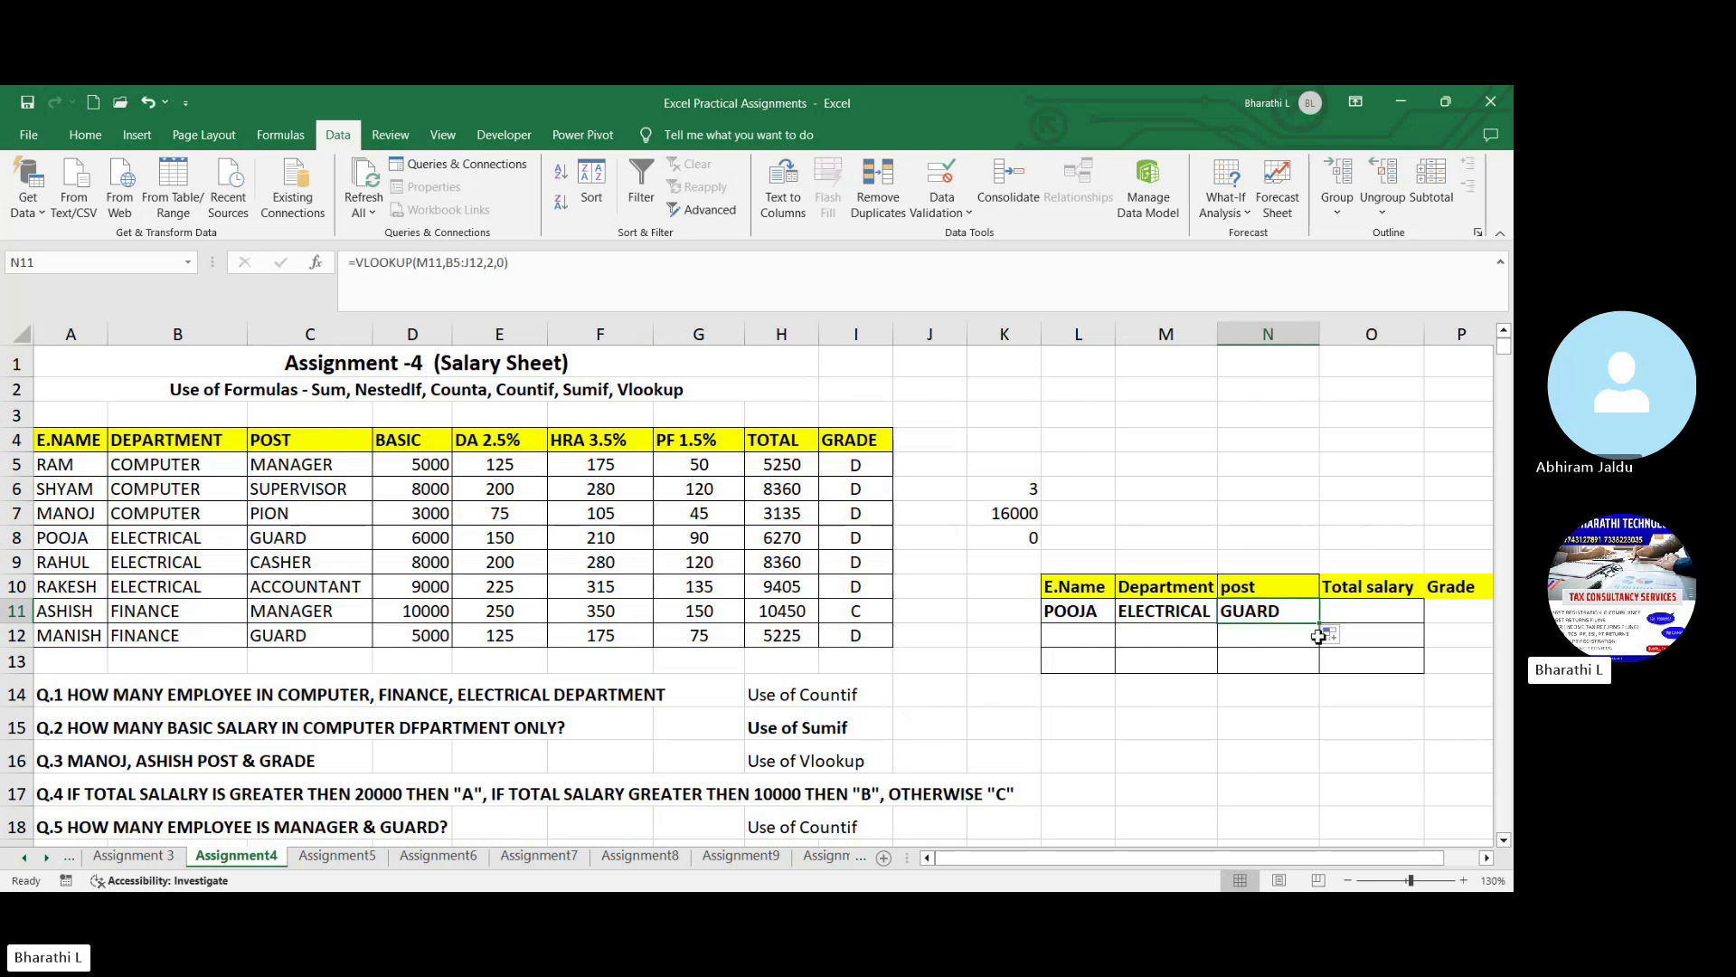
pyautogui.moveTo(1319, 623); pyautogui.dragTo(1395, 631)
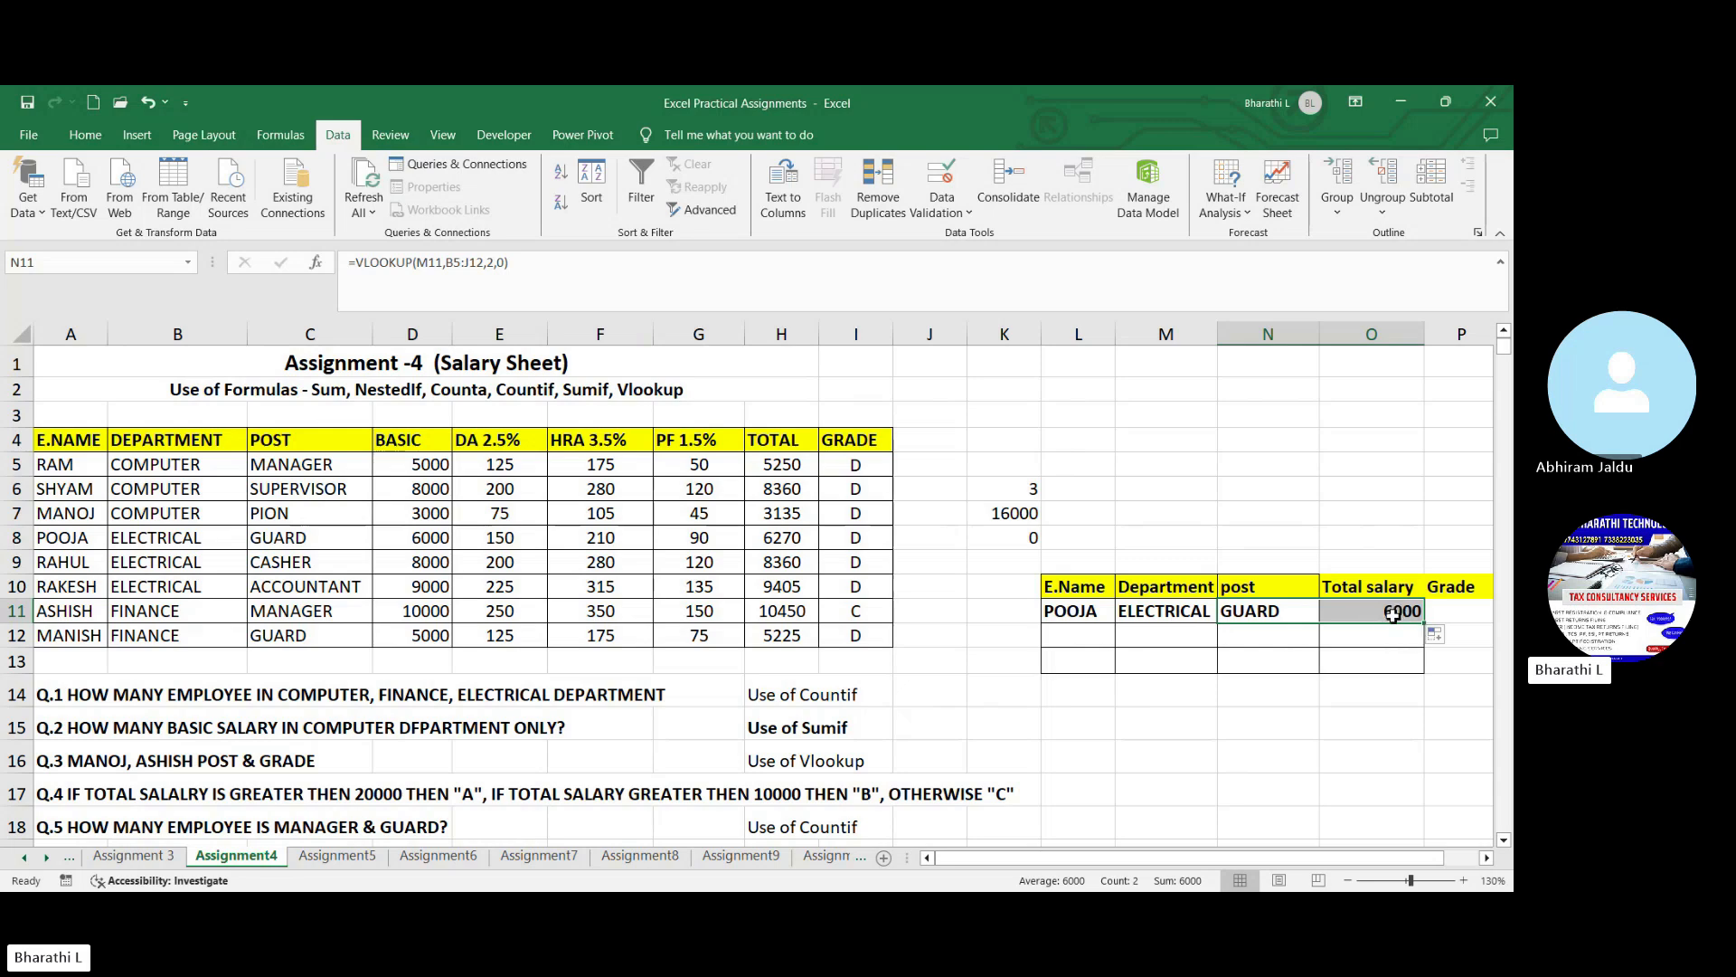
pyautogui.click(1393, 615)
pyautogui.press('Delete')
pyautogui.click(1394, 726)
# - Enter =VLOOKUP(L11,A5:I12,8,0) in O11 to look up the employee's total salary
pyautogui.moveTo(1405, 860); pyautogui.dragTo(1438, 860)
pyautogui.click(1282, 616)
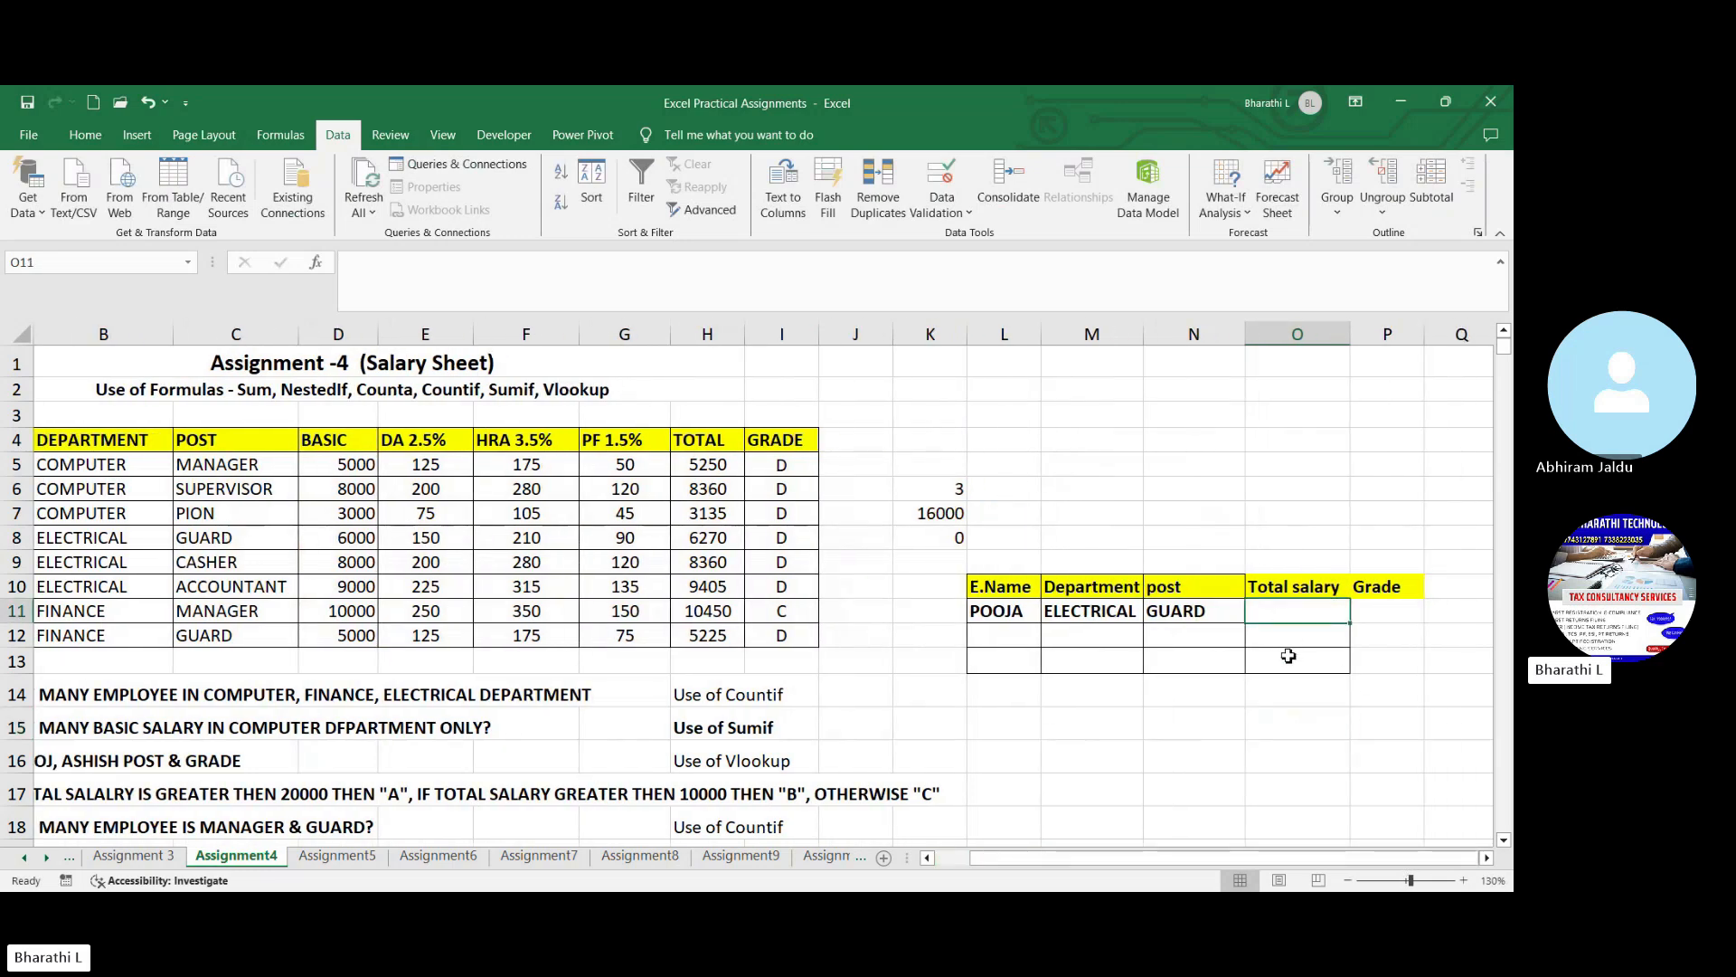
pyautogui.write('=vl')
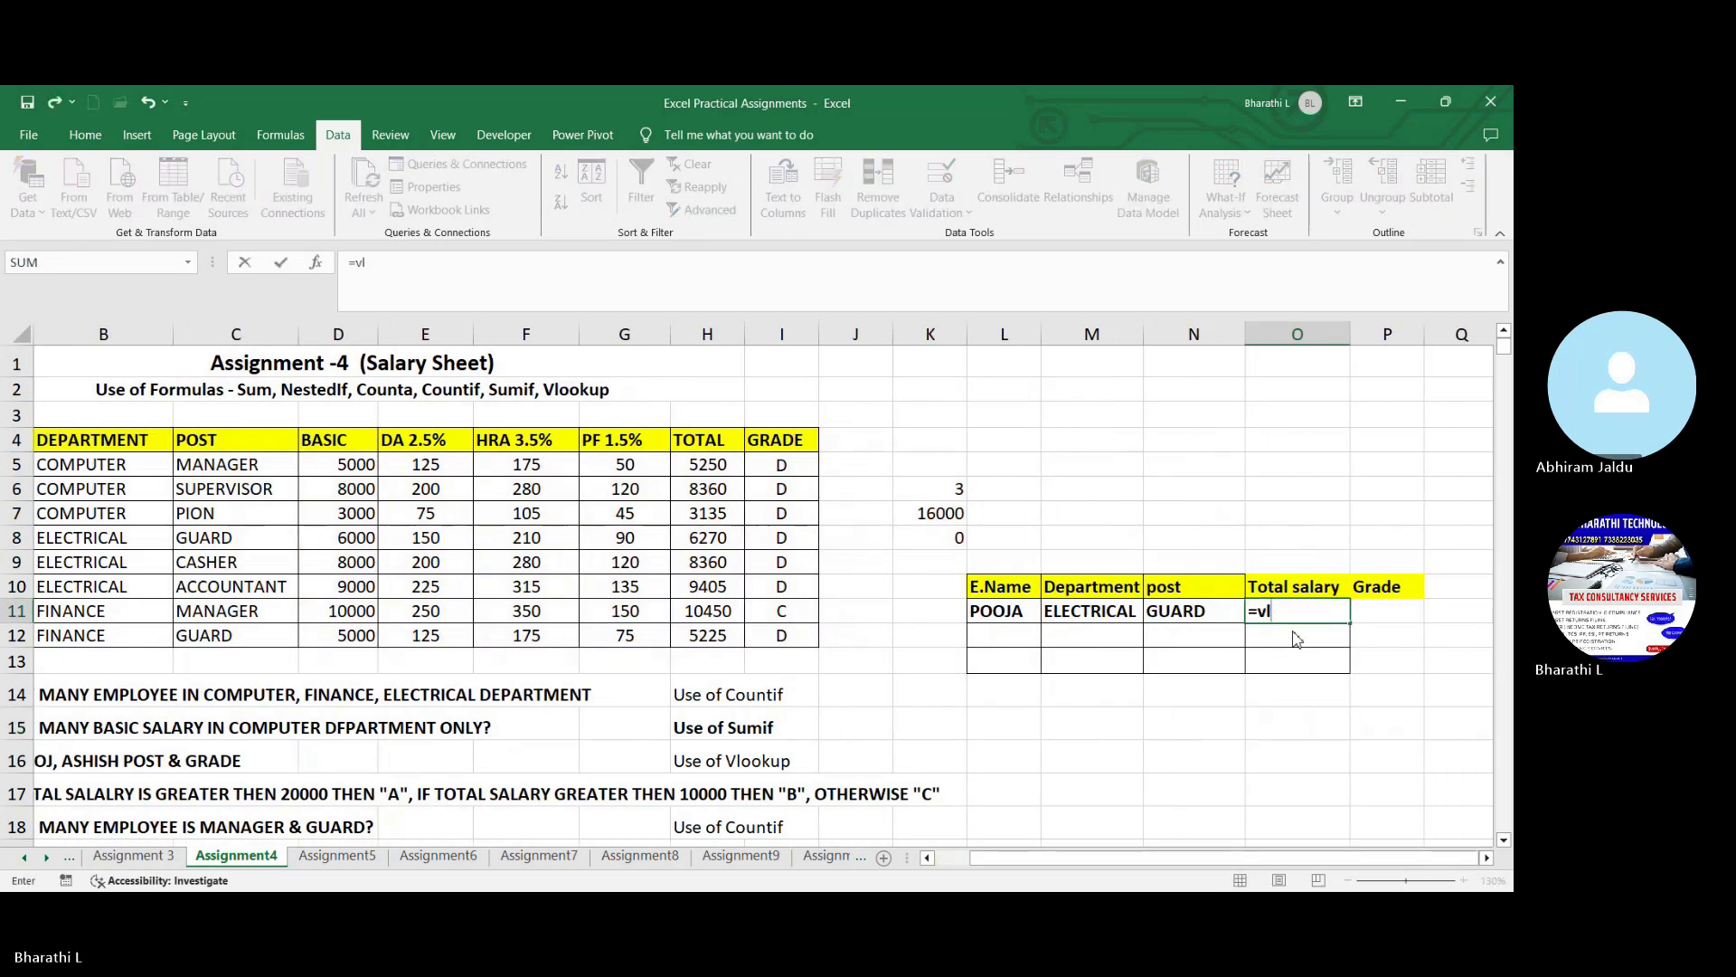
pyautogui.press('Tab')
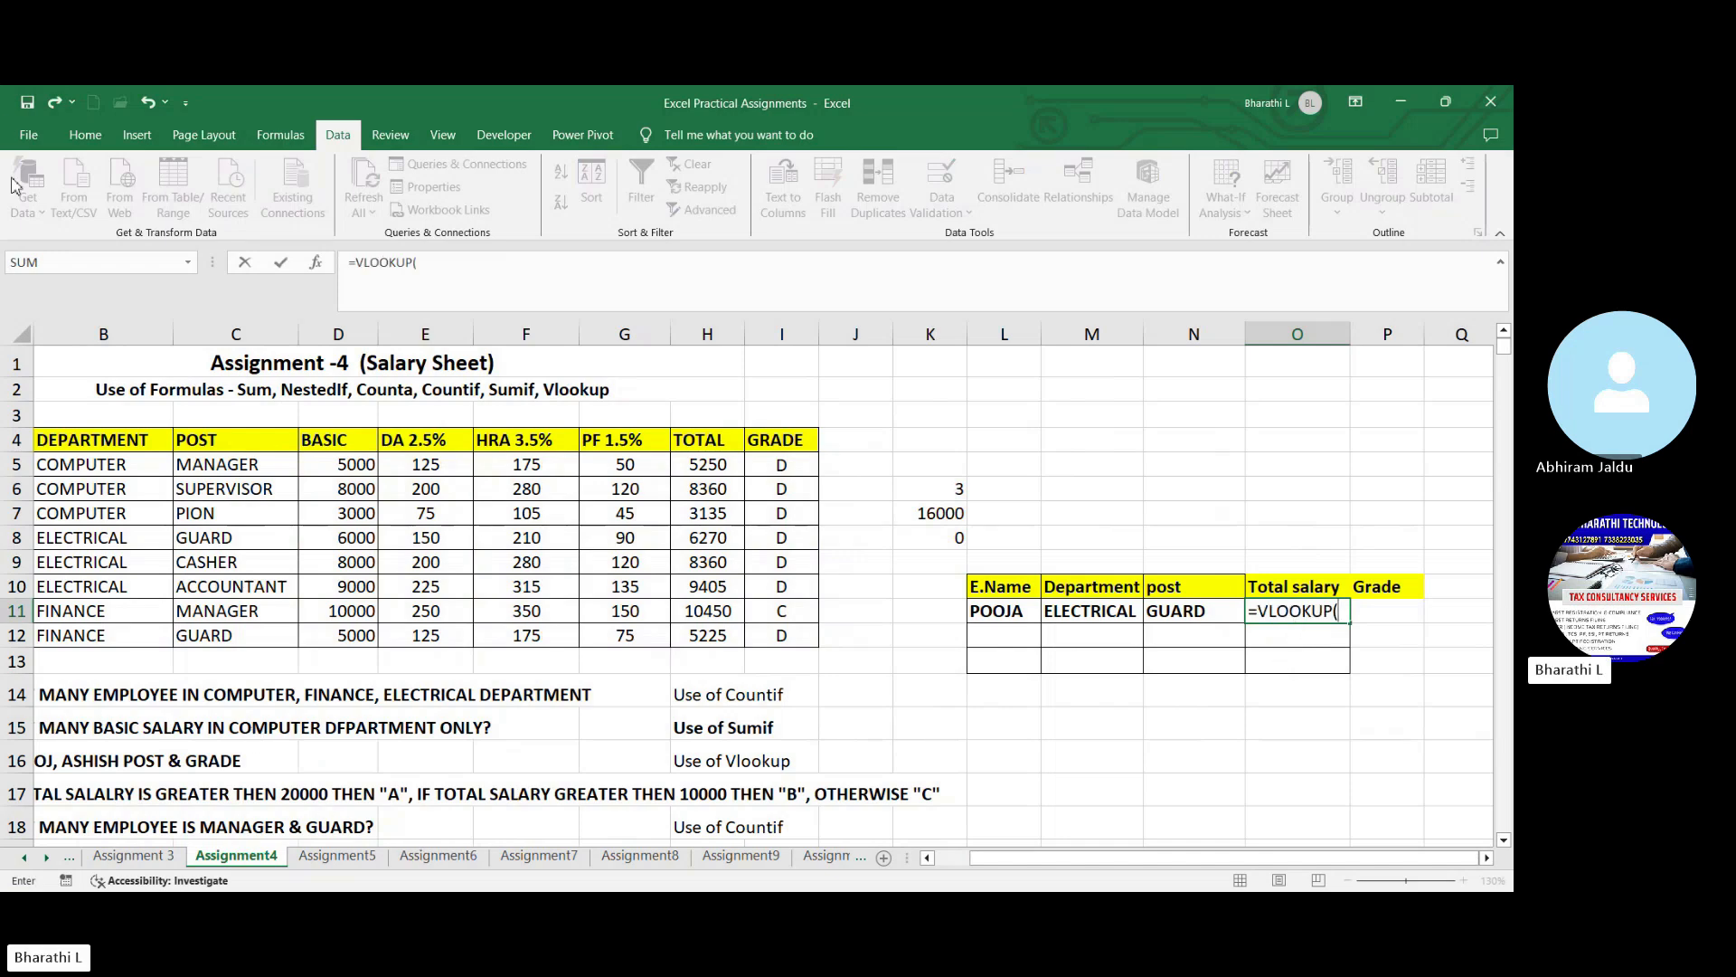
pyautogui.click(999, 614)
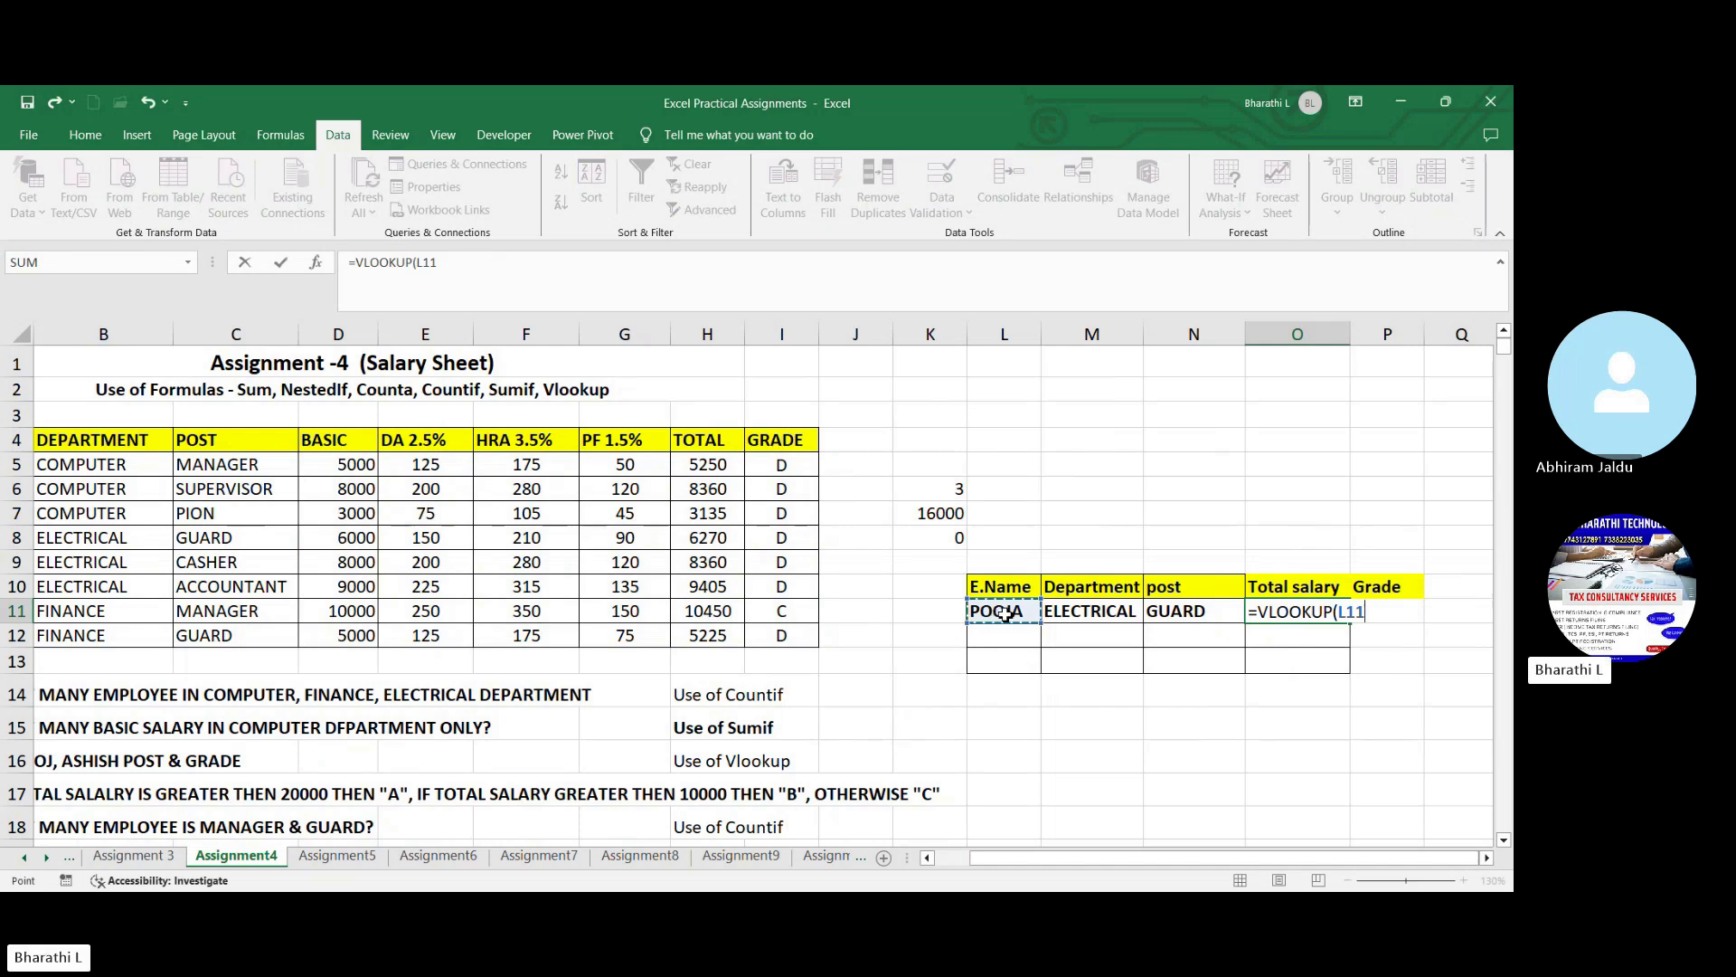
pyautogui.write(',')
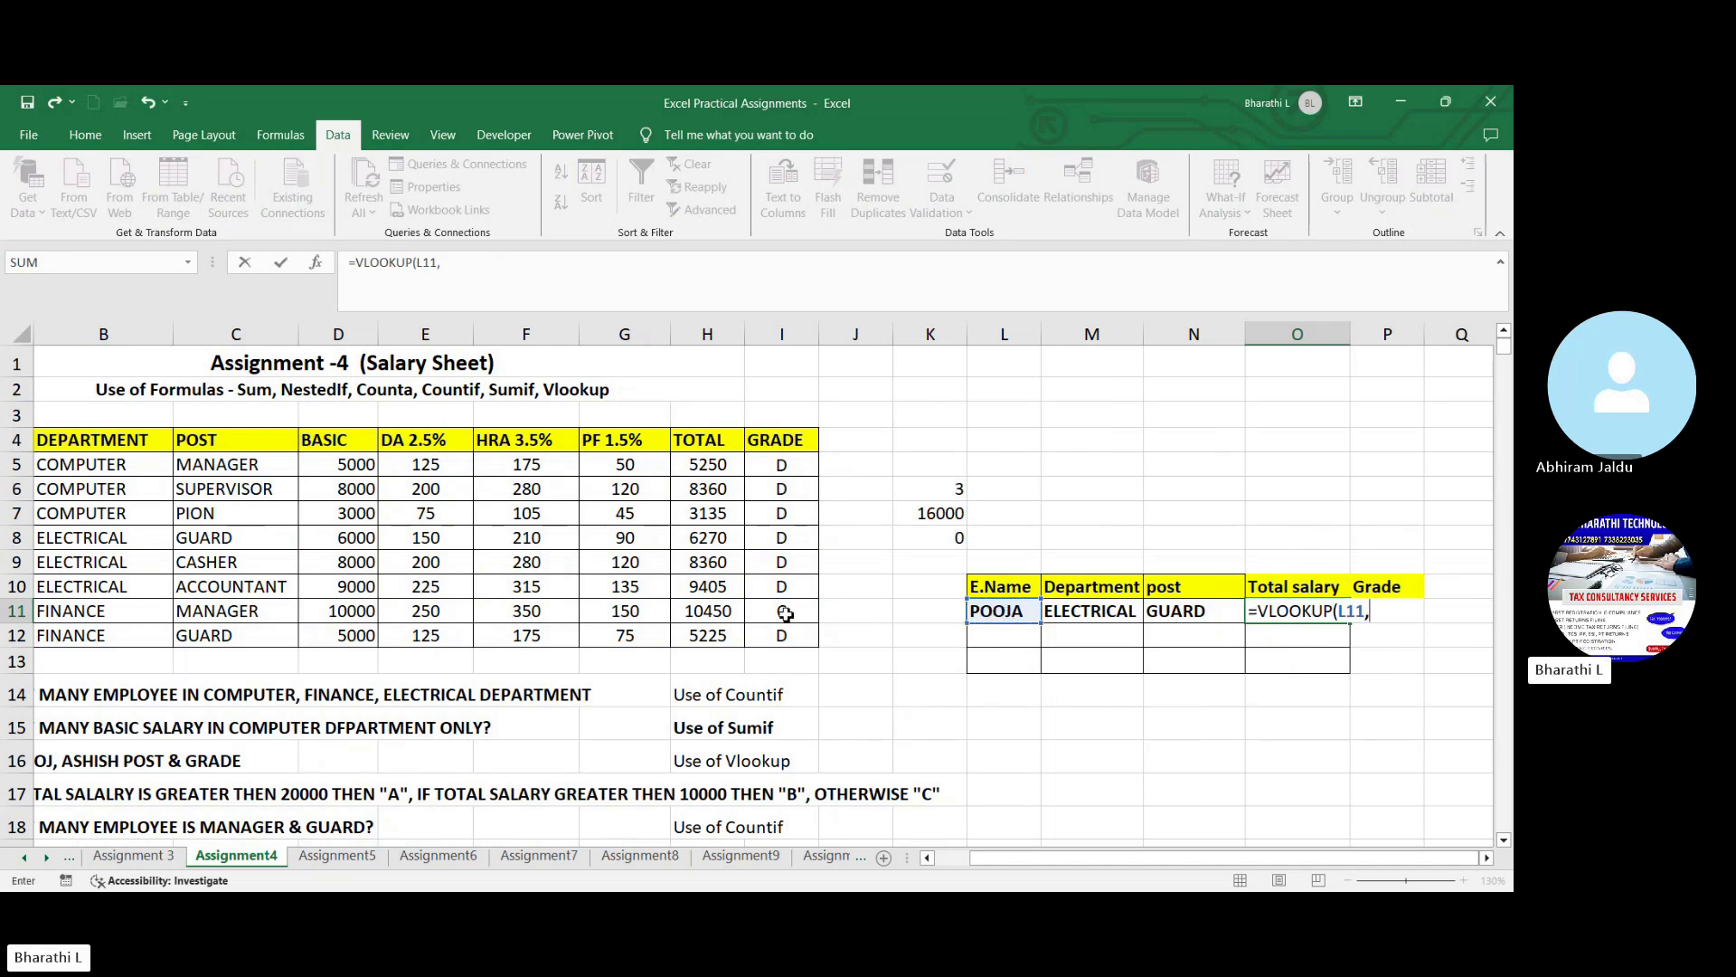
pyautogui.moveTo(1010, 861); pyautogui.dragTo(951, 858)
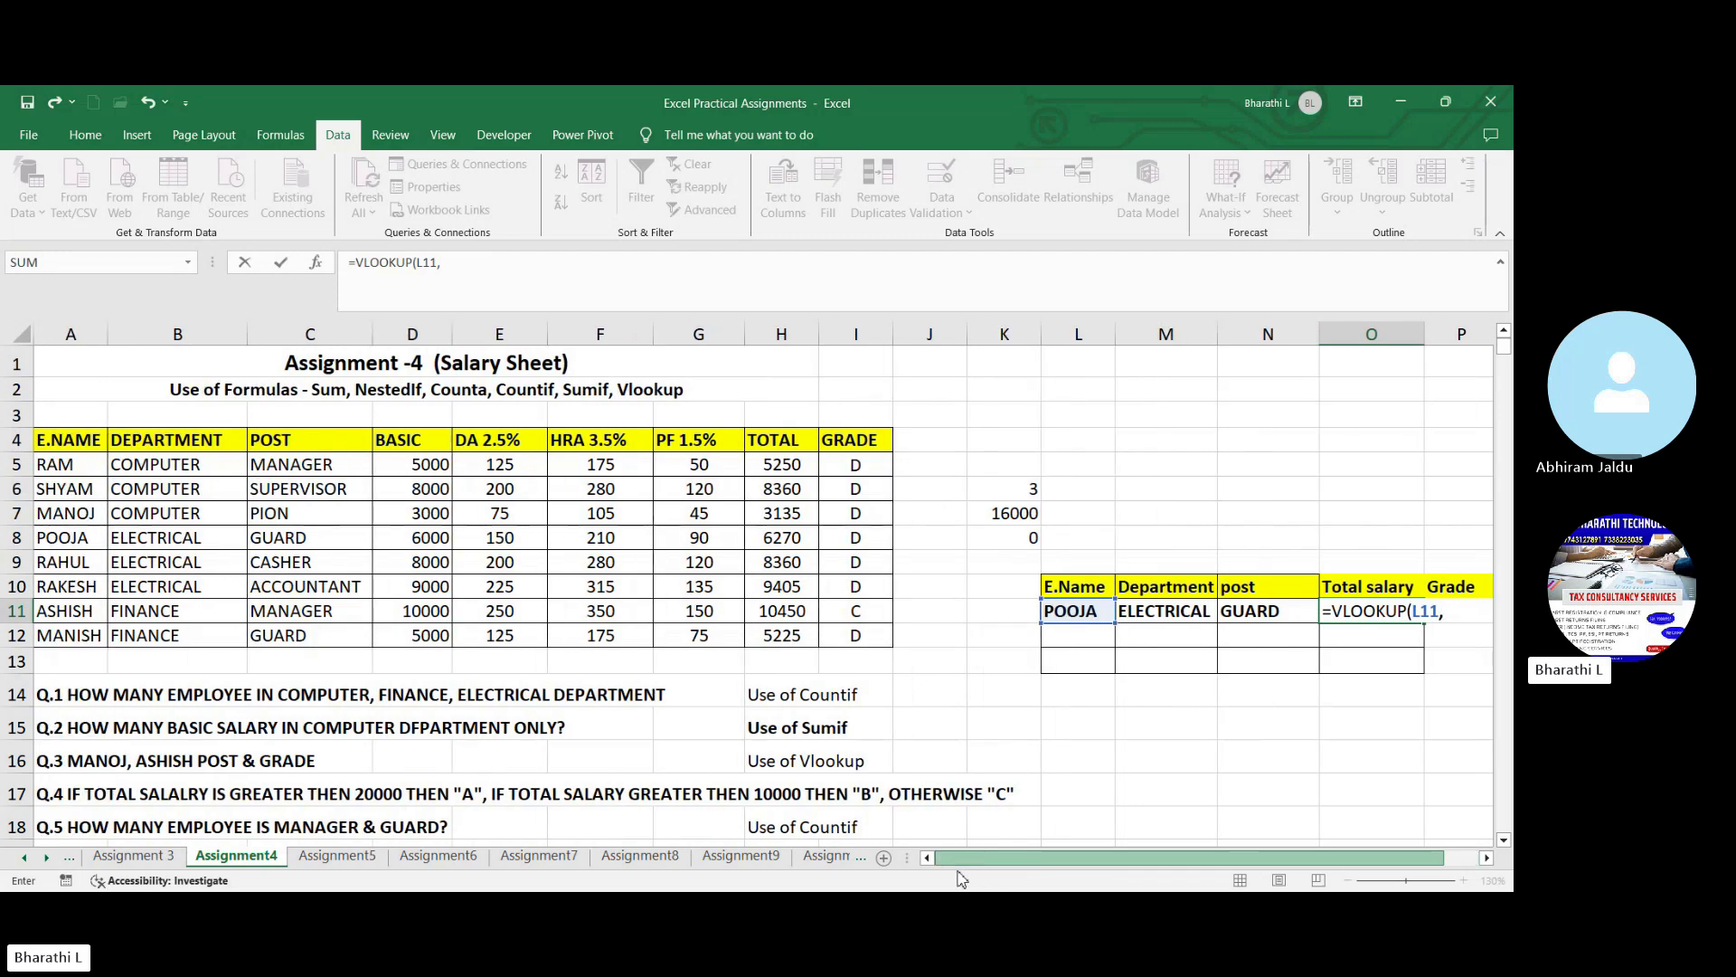
pyautogui.moveTo(101, 454); pyautogui.dragTo(855, 644)
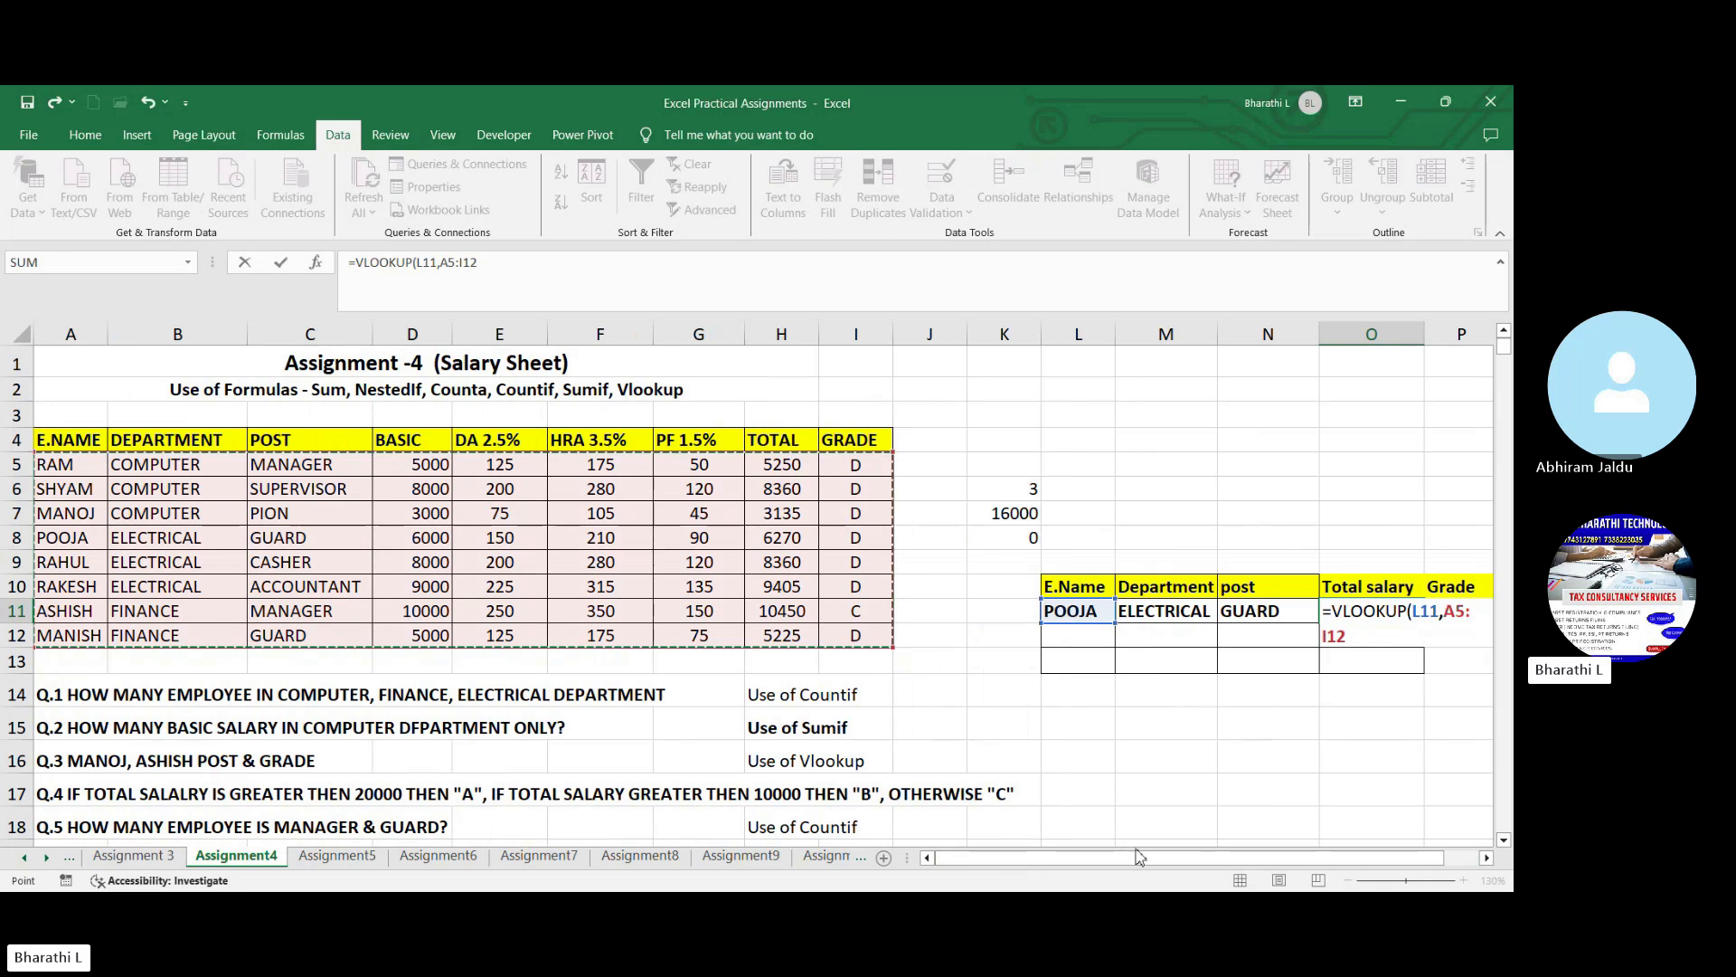
pyautogui.moveTo(1147, 861); pyautogui.dragTo(1180, 864)
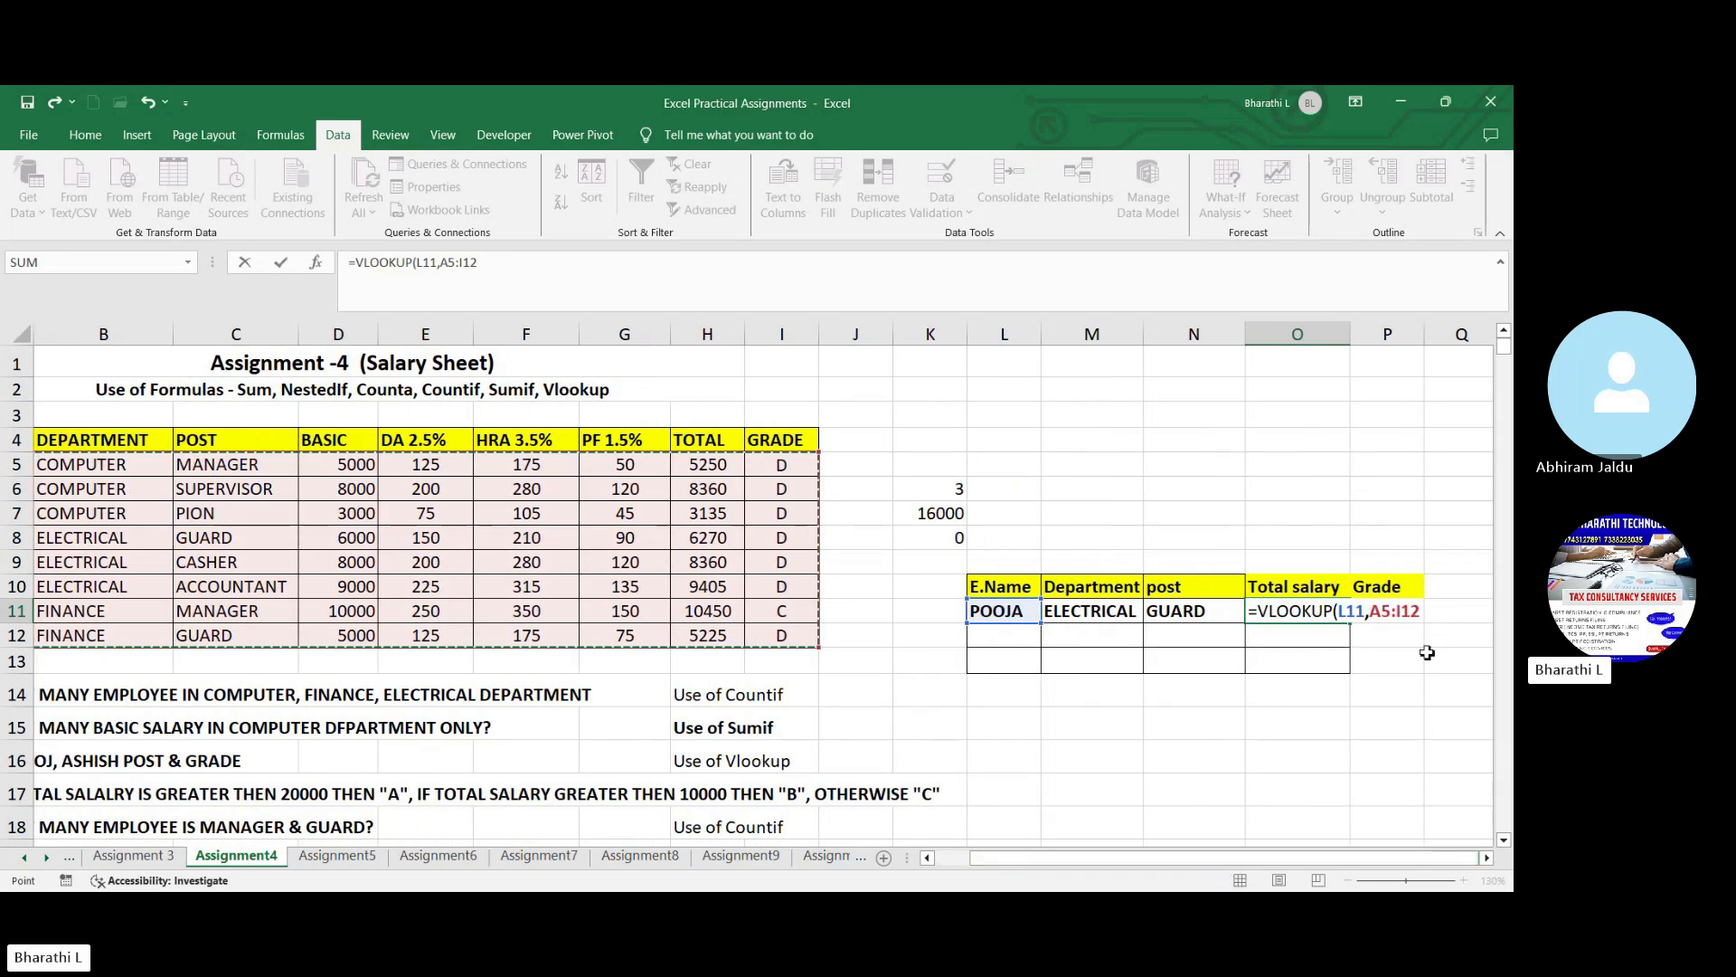
pyautogui.write(',')
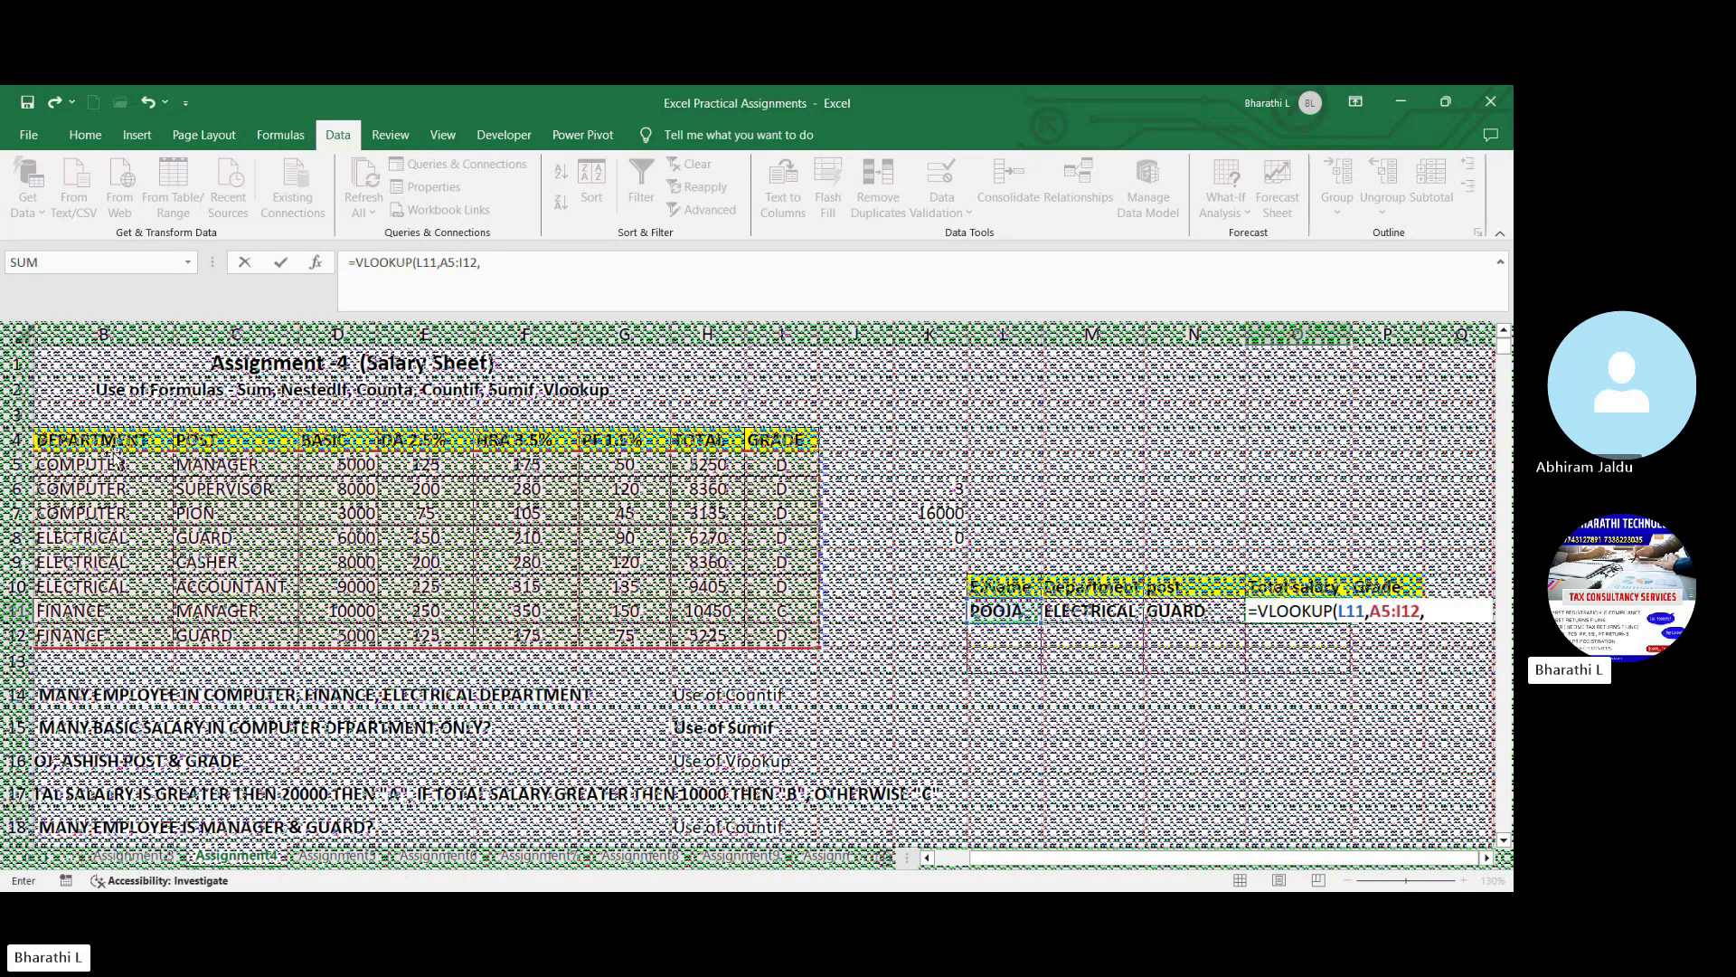
pyautogui.write('8,0)')
pyautogui.press('Return')
pyautogui.click(1329, 613)
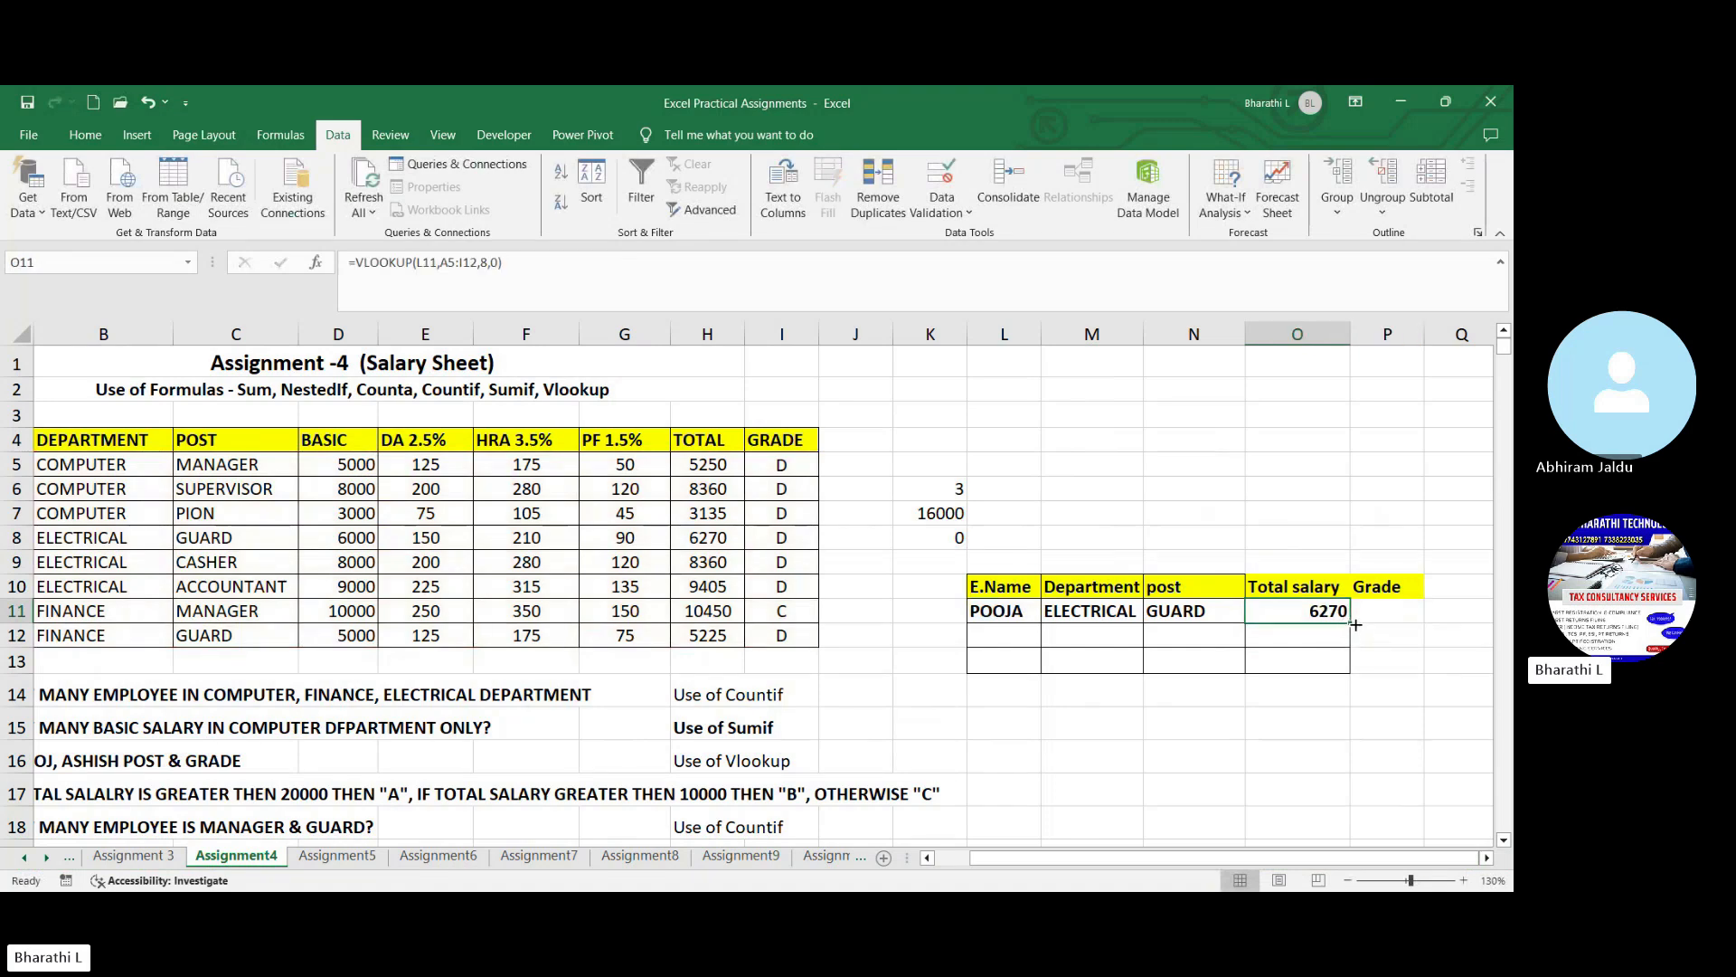
# - Enter =VLOOKUP(L11,A5:I12,8,0) in the Grade cell P11
pyautogui.click(1366, 613)
pyautogui.write('=')
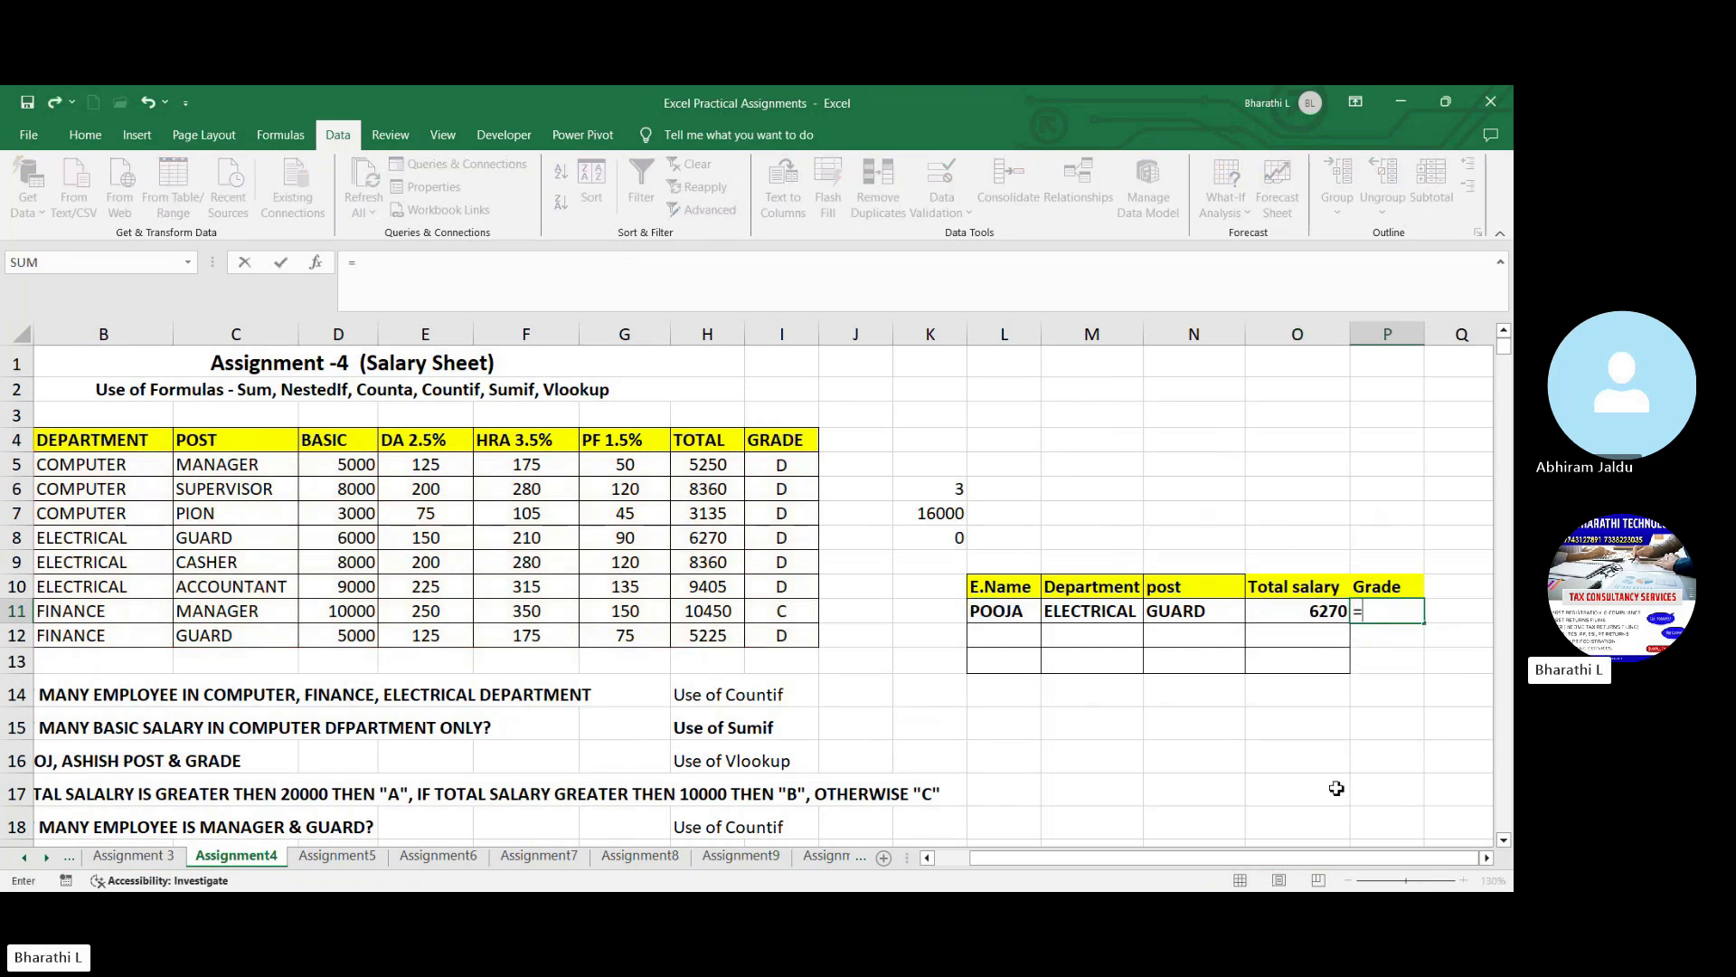
pyautogui.write('vl')
pyautogui.press('Tab')
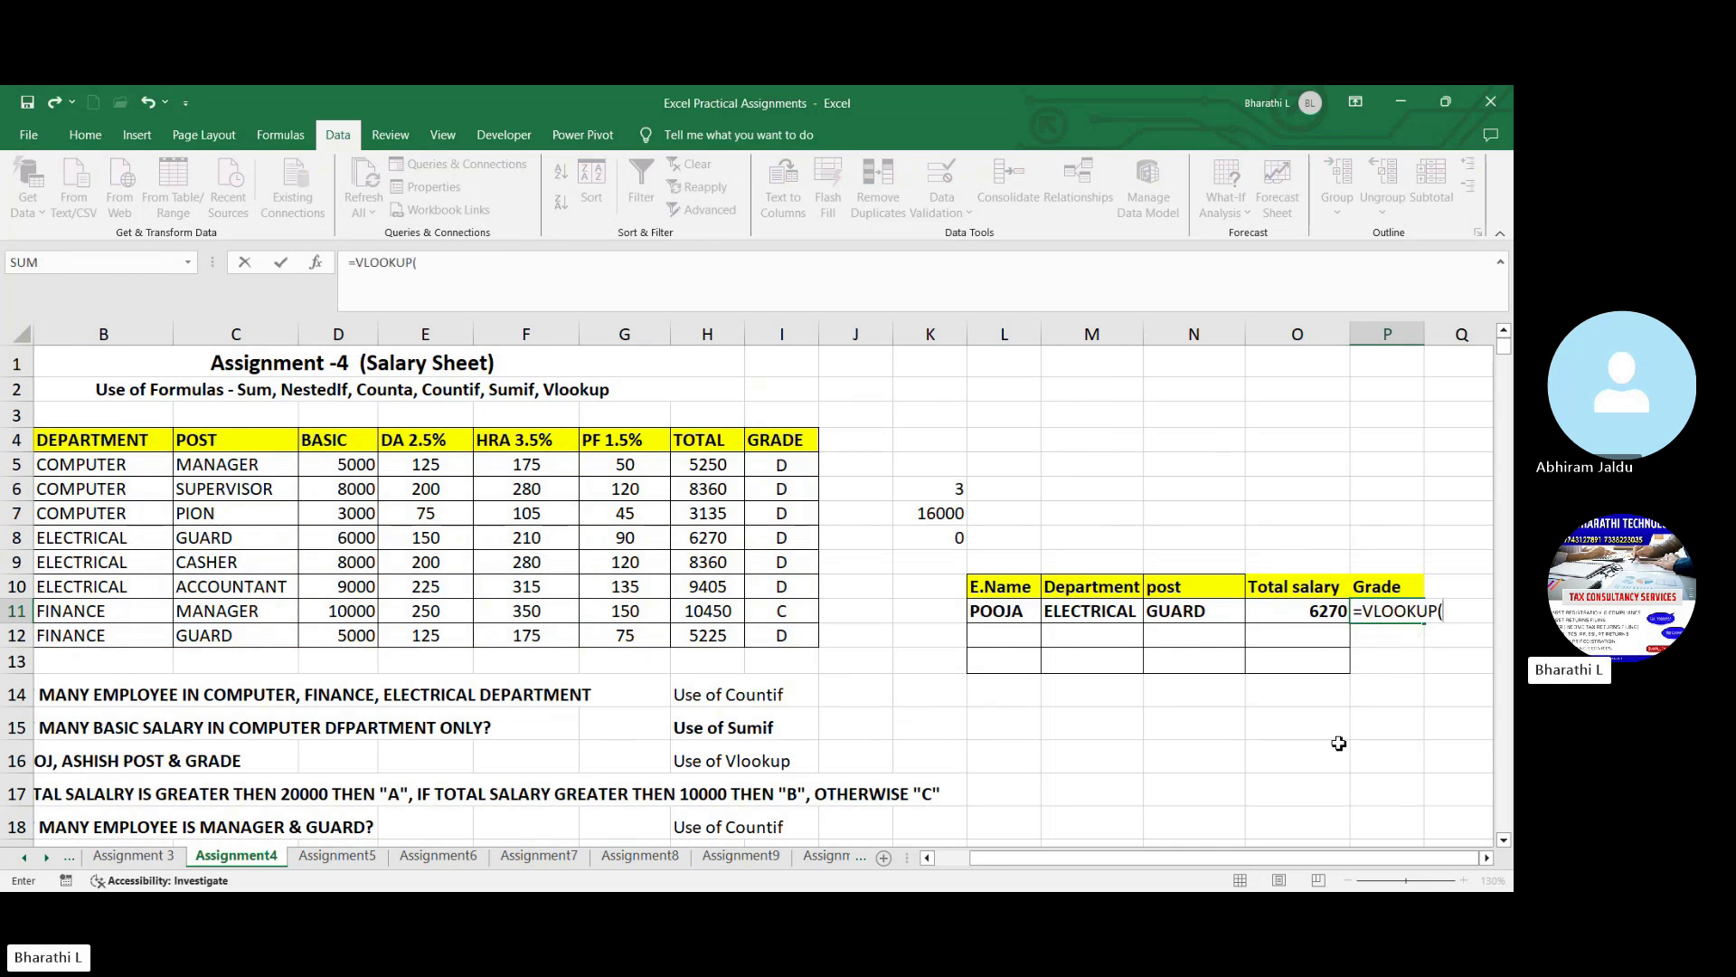
pyautogui.click(1006, 615)
pyautogui.write(',')
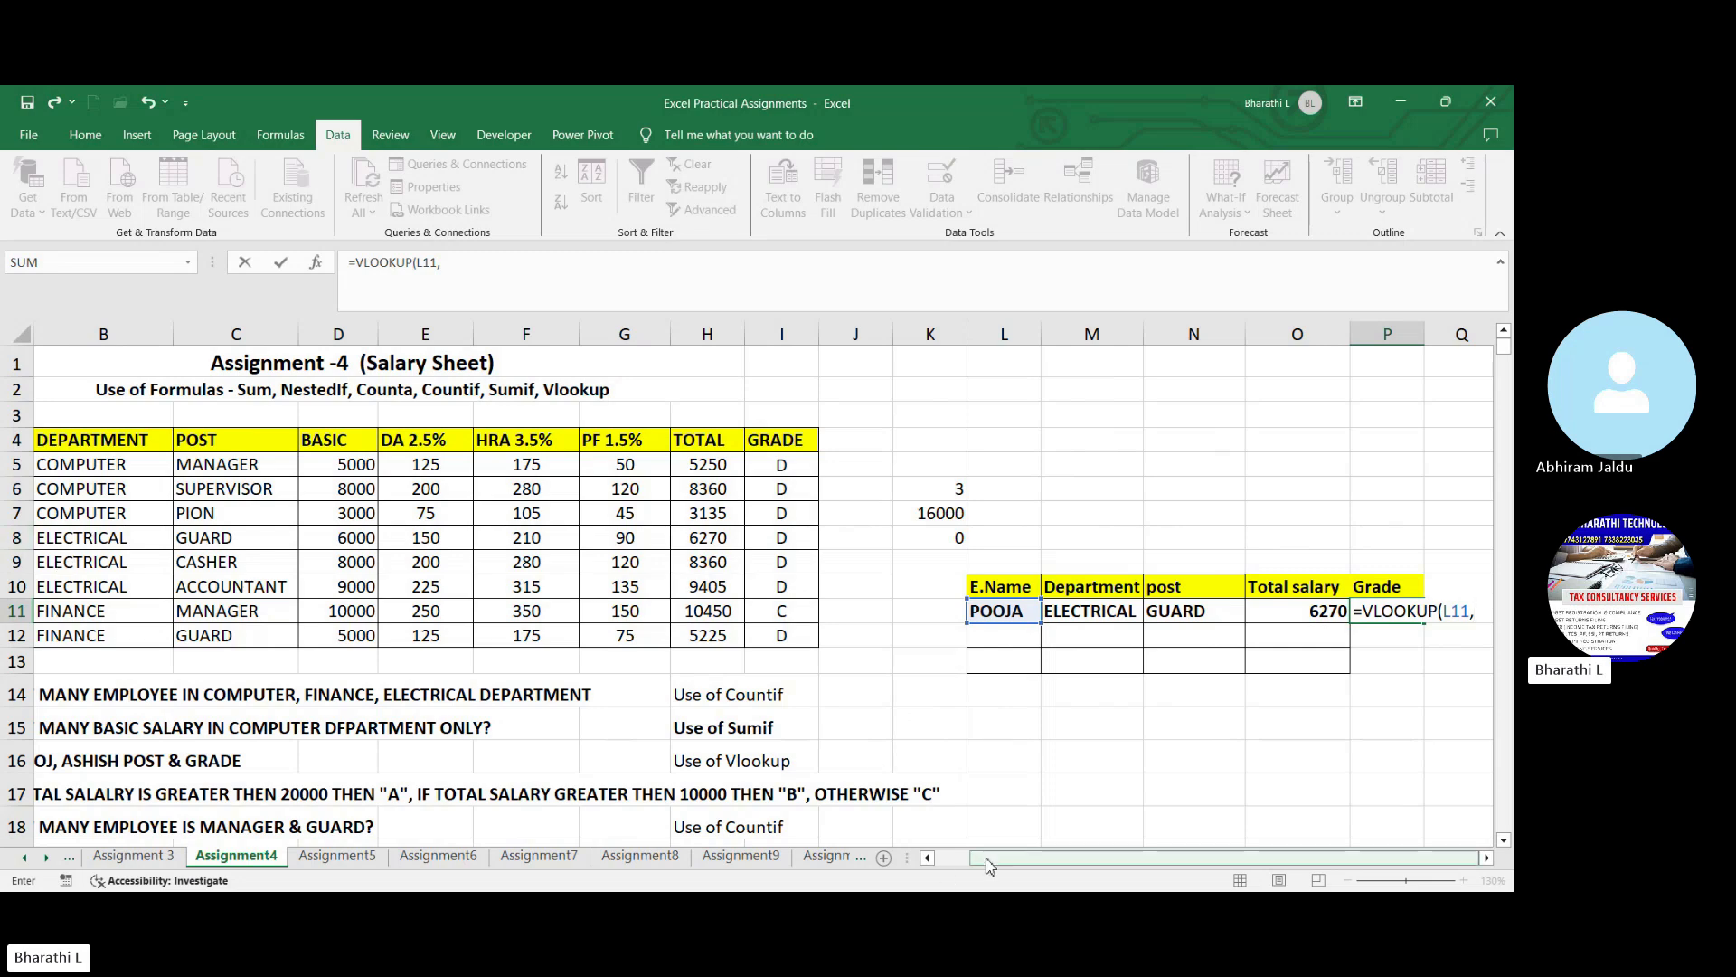
pyautogui.hscroll(-1, 108, 560)
pyautogui.moveTo(70, 464); pyautogui.dragTo(842, 635)
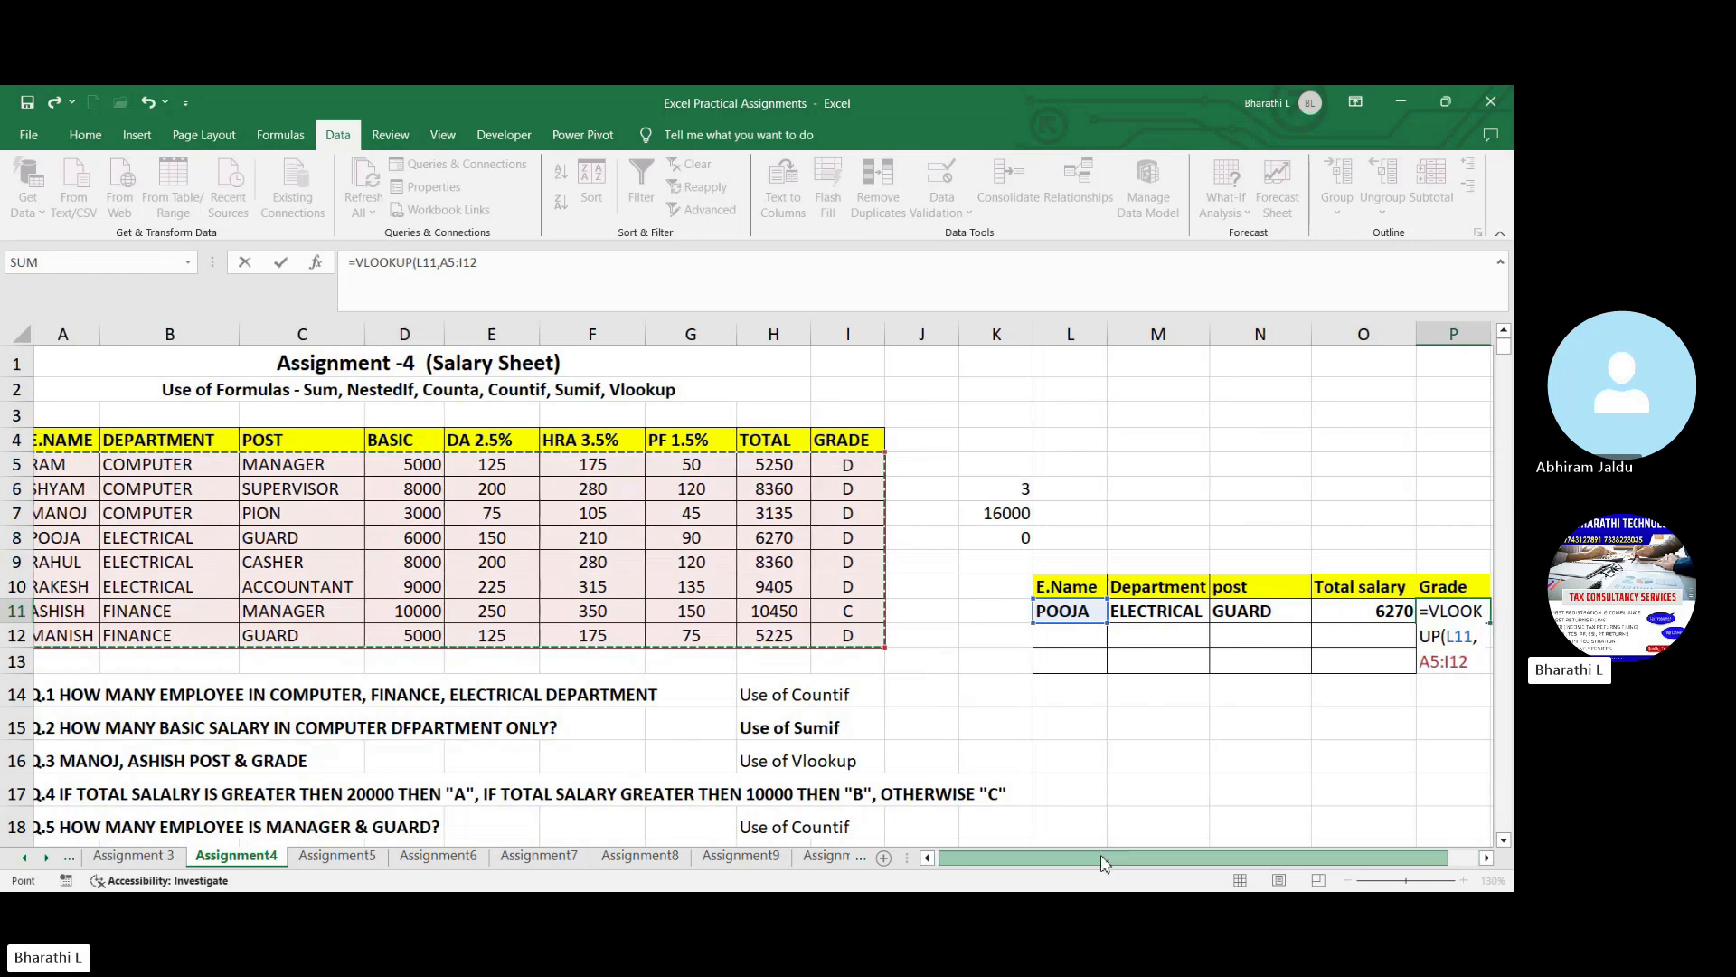
pyautogui.hscroll(1, 1094, 859)
pyautogui.write(',')
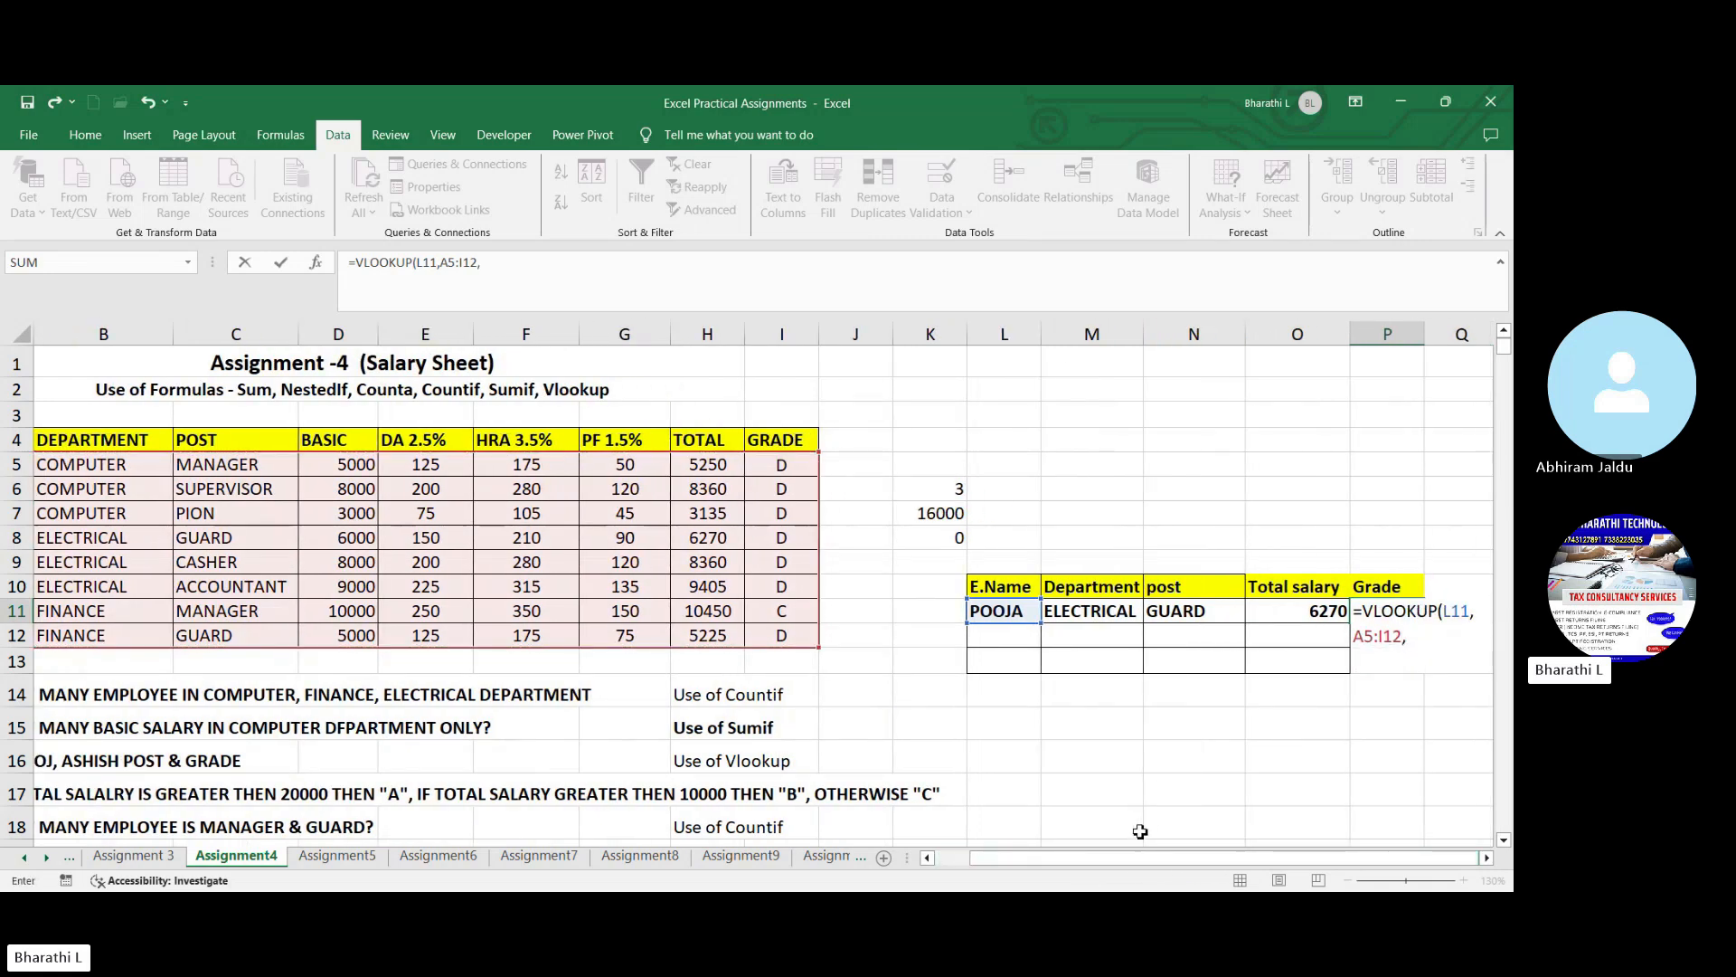
pyautogui.write('8,0')
pyautogui.press('Return')
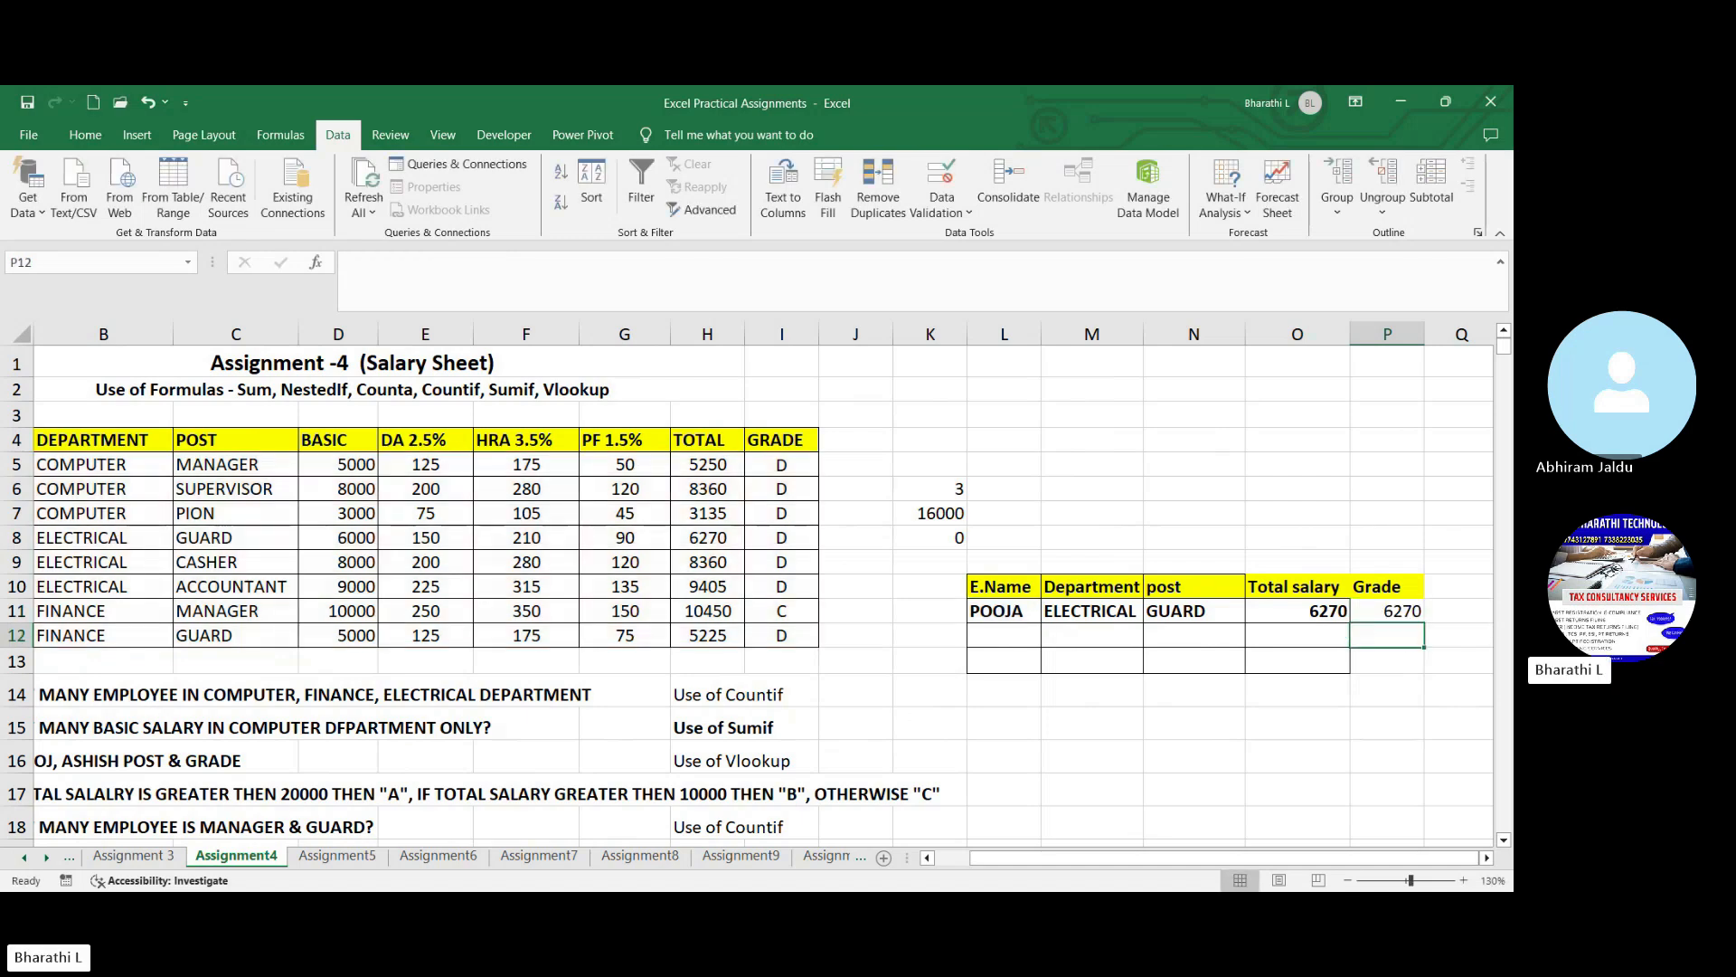
# - Correct the column index in P11's lookup formula to 9 so that it returns the employee's grade
pyautogui.click(1413, 610)
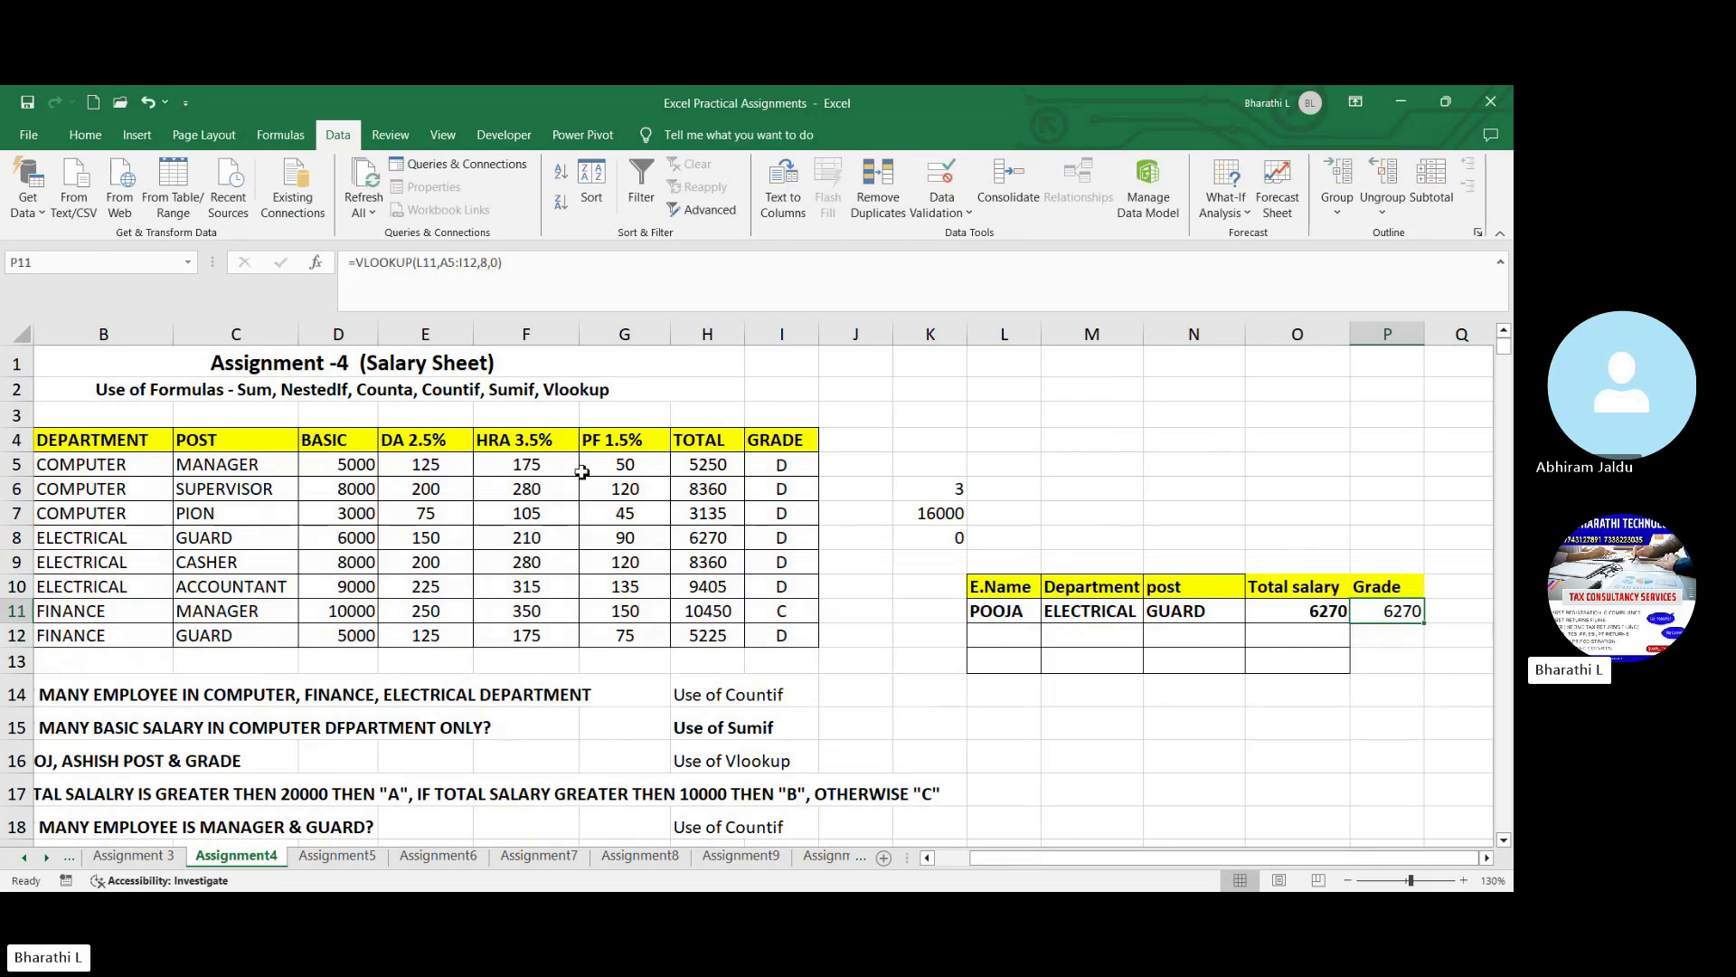
pyautogui.click(489, 263)
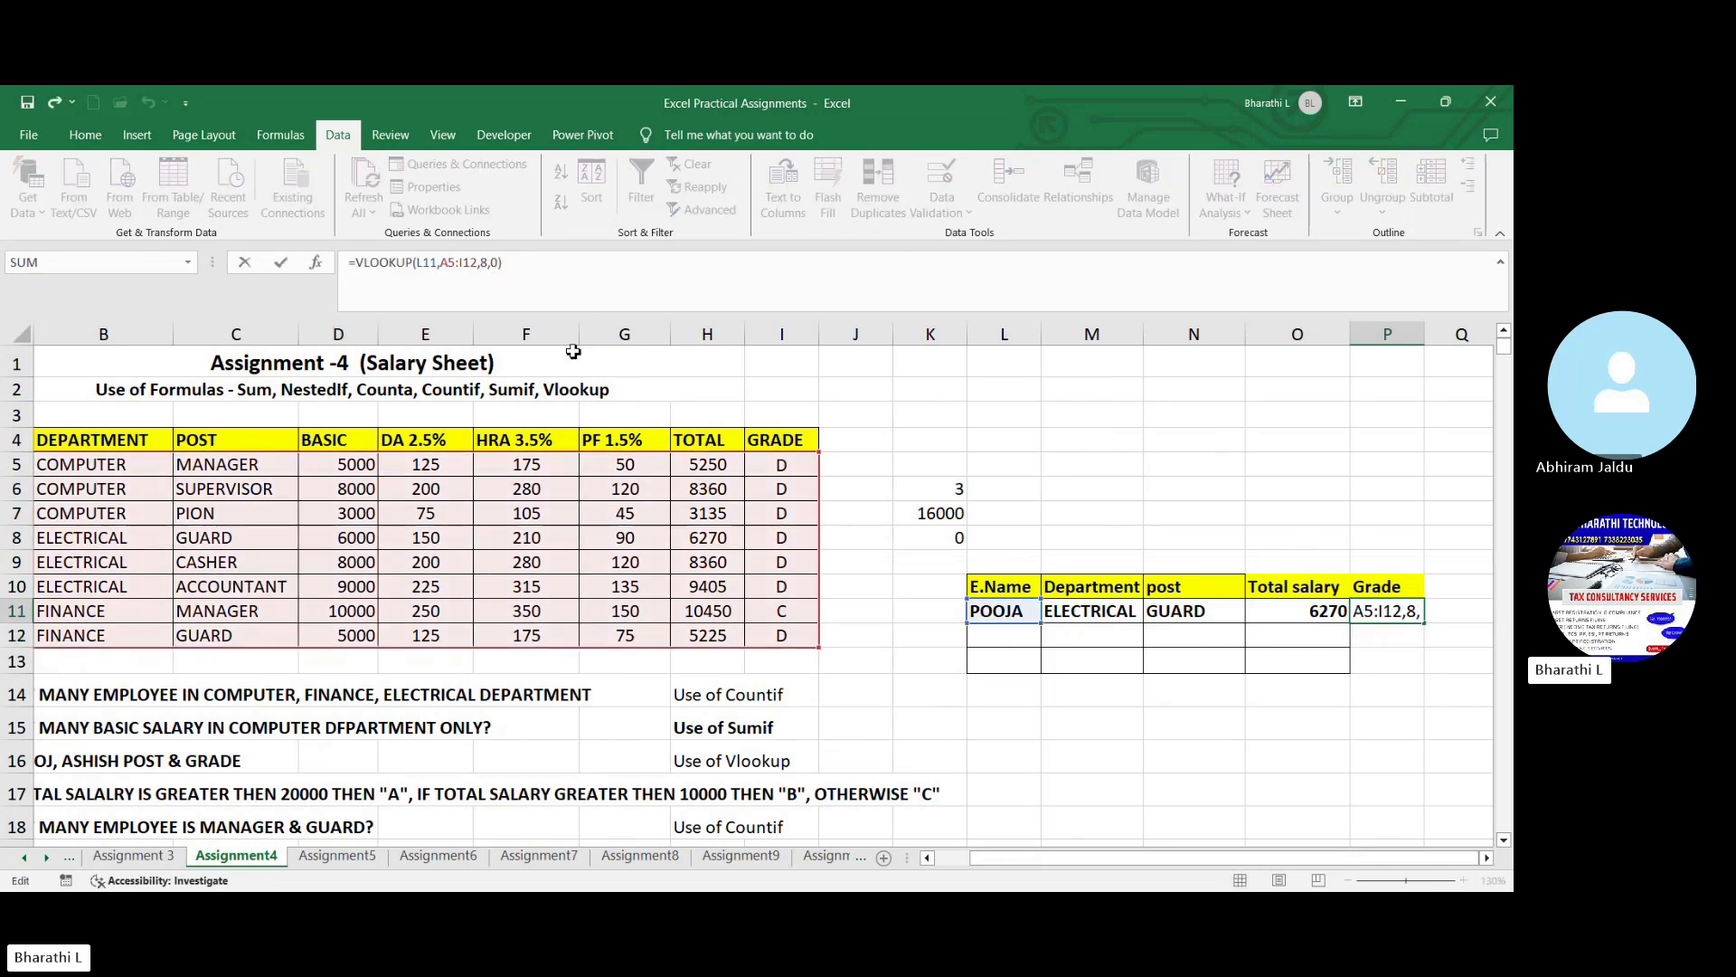
pyautogui.press('BackSpace')
pyautogui.write('9')
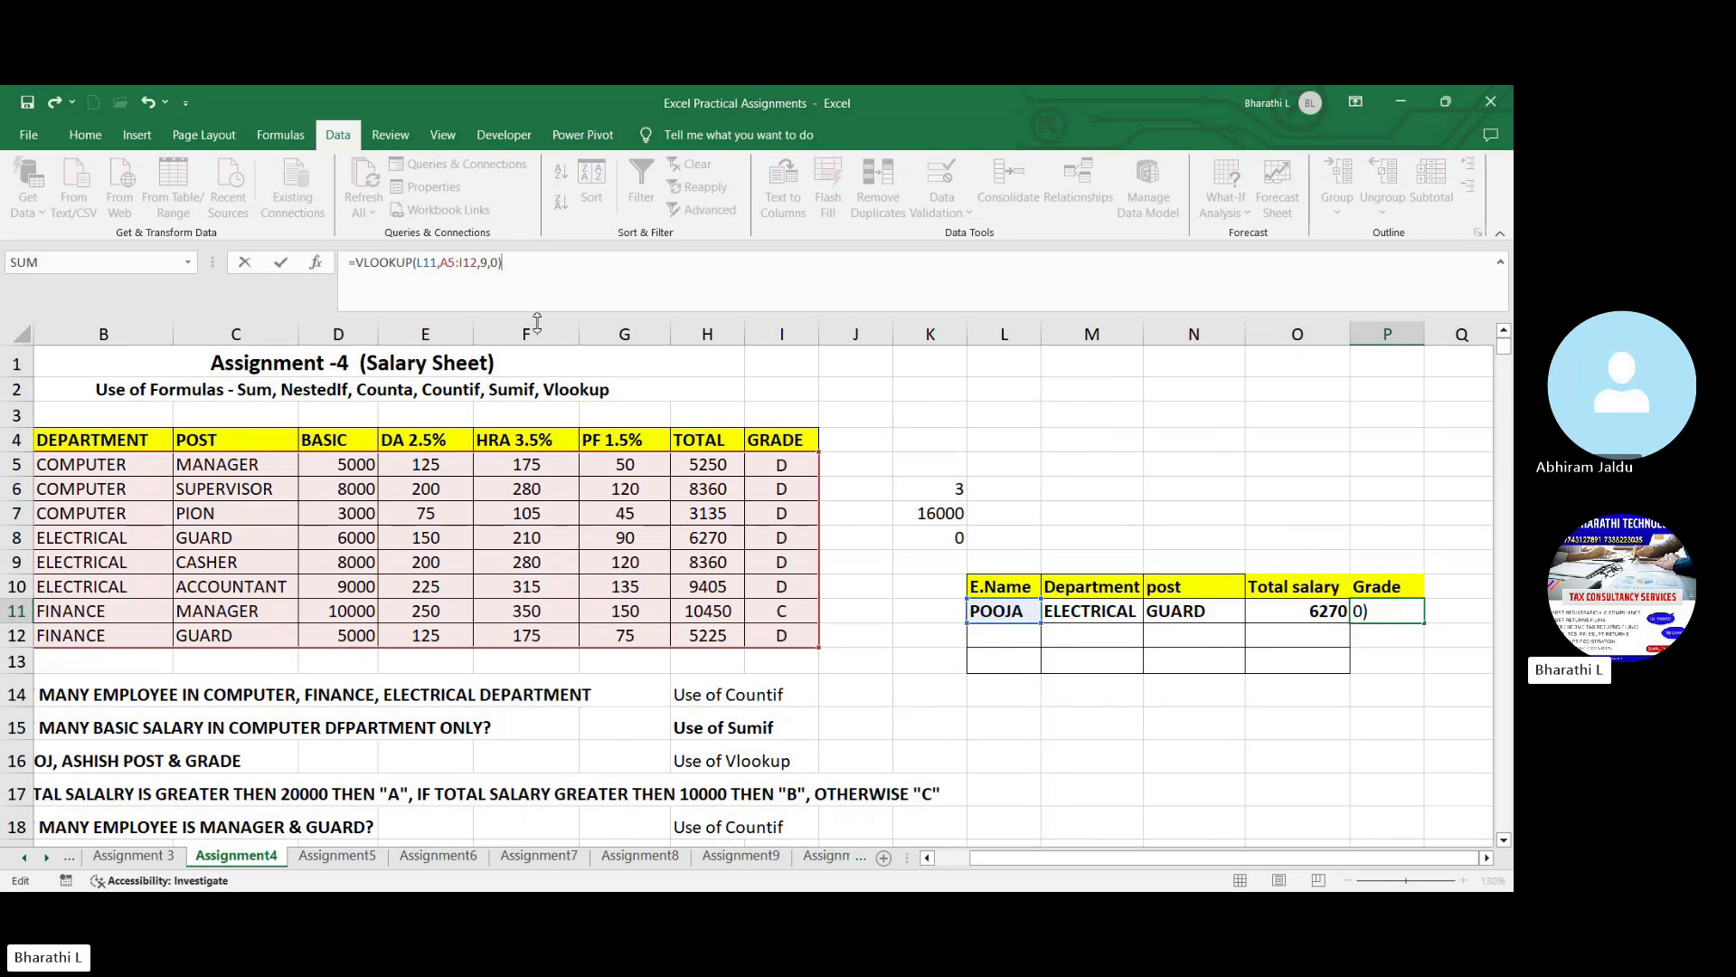
pyautogui.press('Return')
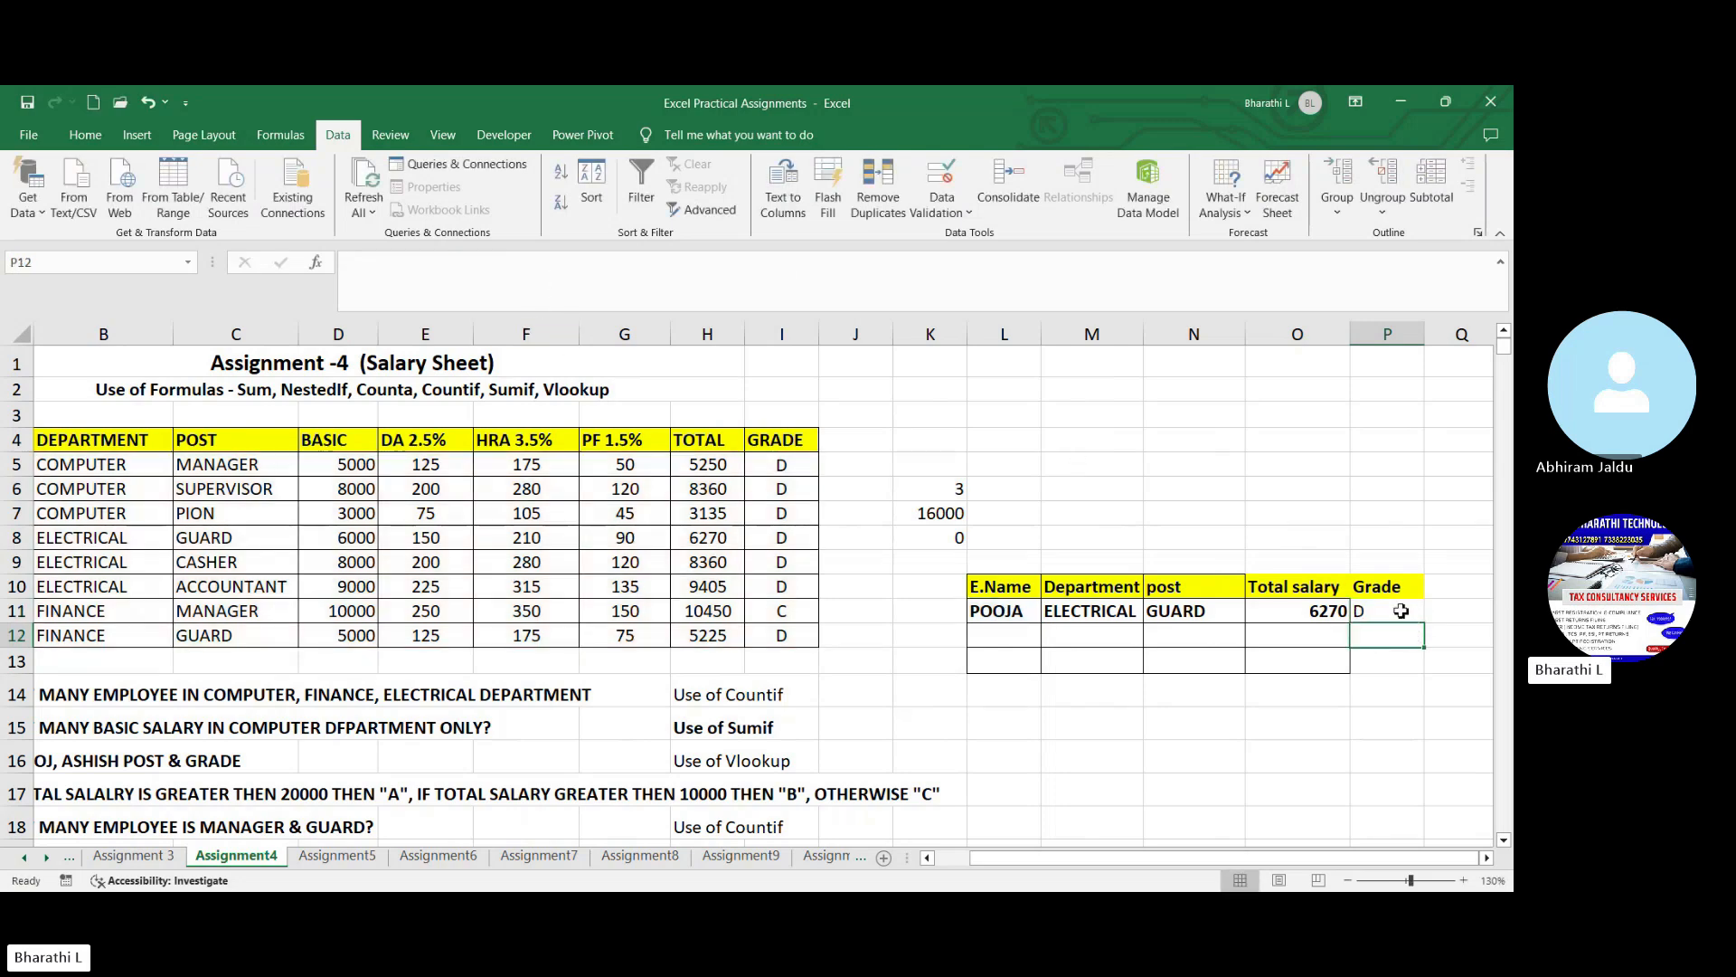
pyautogui.press('Up')
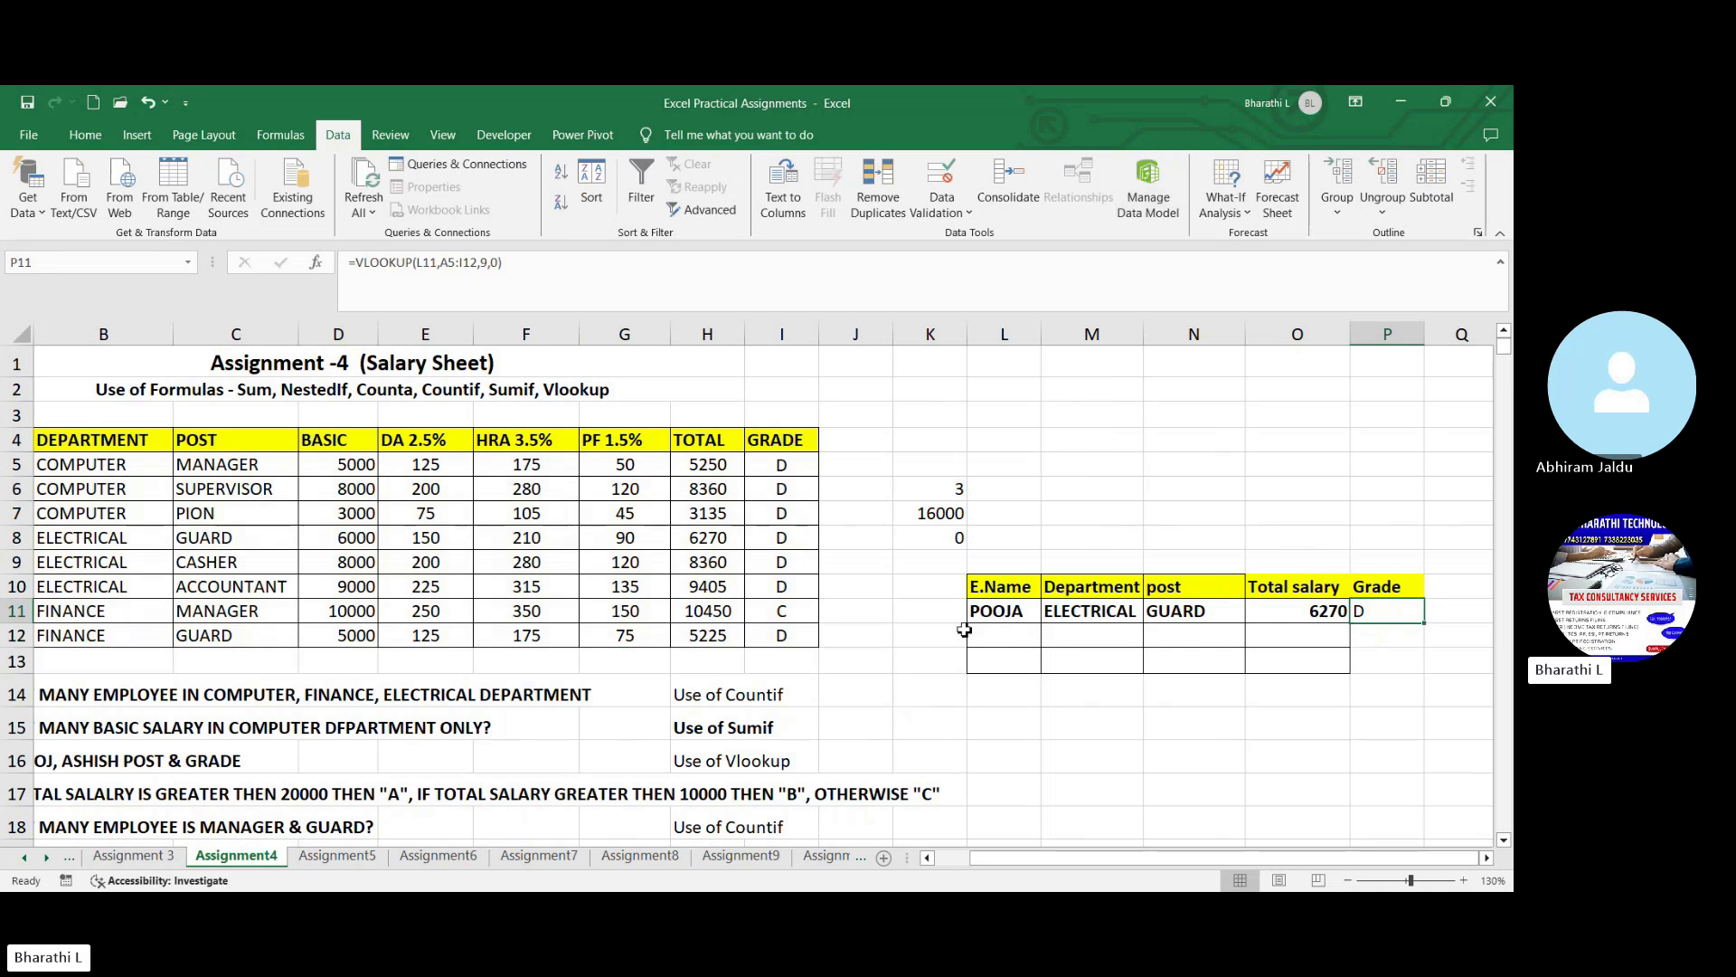
pyautogui.click(1017, 611)
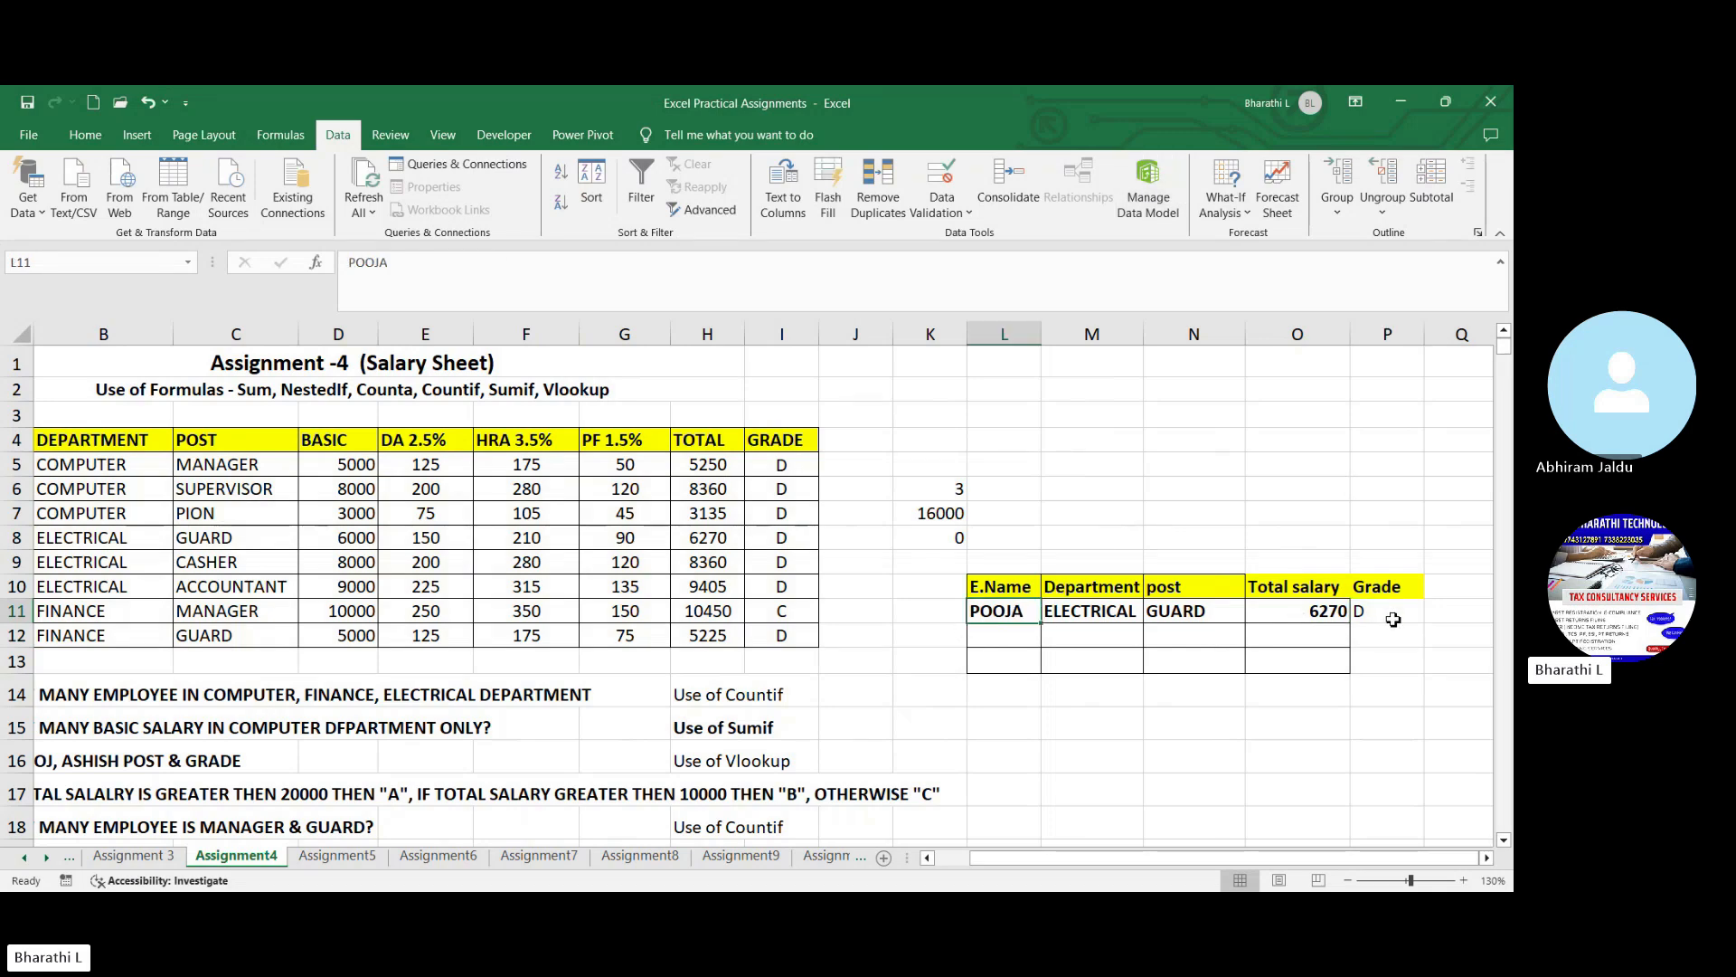
pyautogui.click(1393, 619)
pyautogui.click(1035, 637)
pyautogui.moveTo(1118, 857); pyautogui.dragTo(1078, 874)
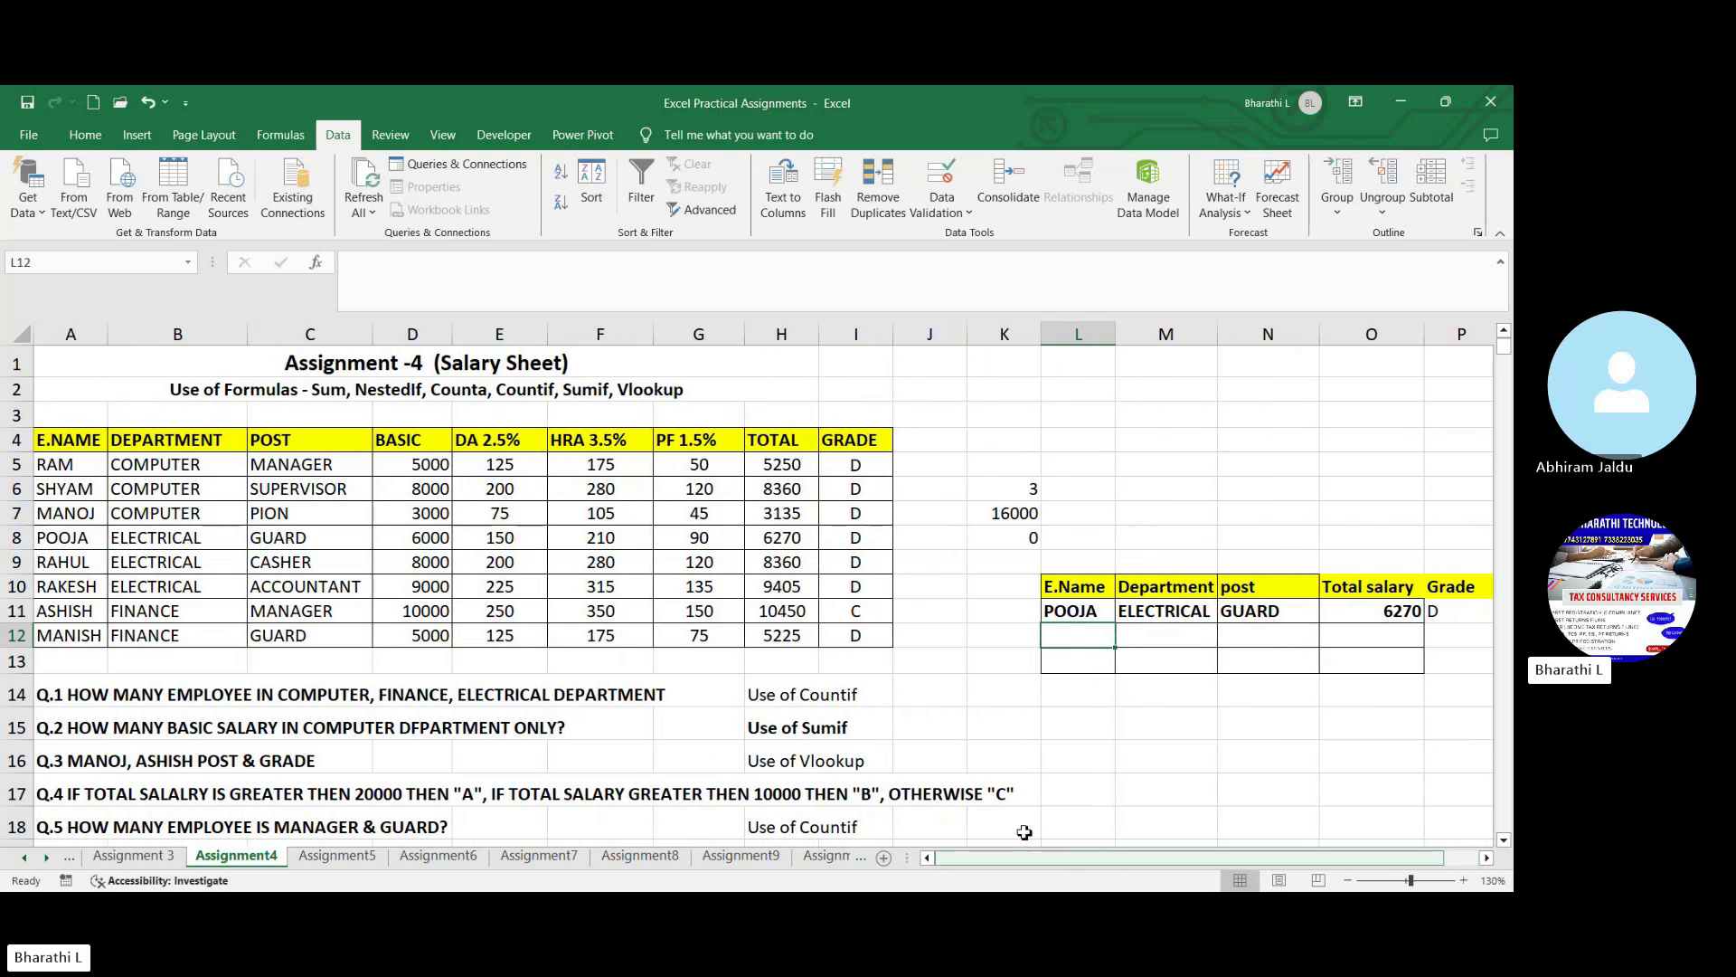
pyautogui.click(86, 565)
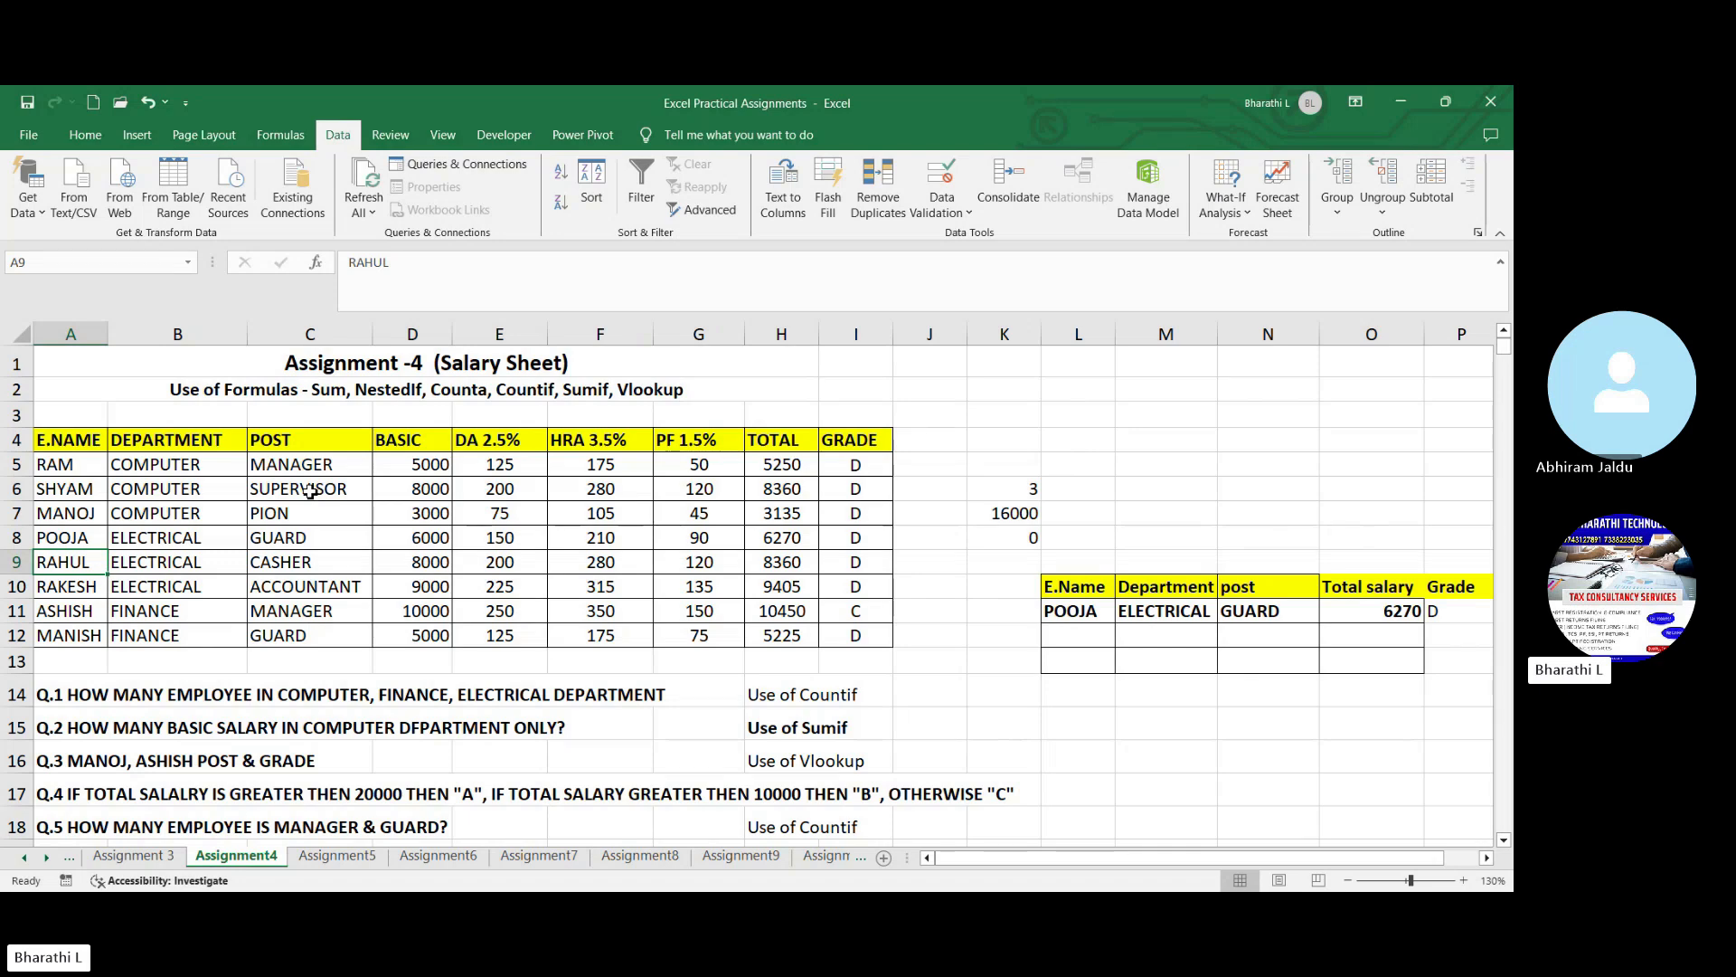
pyautogui.click(1018, 685)
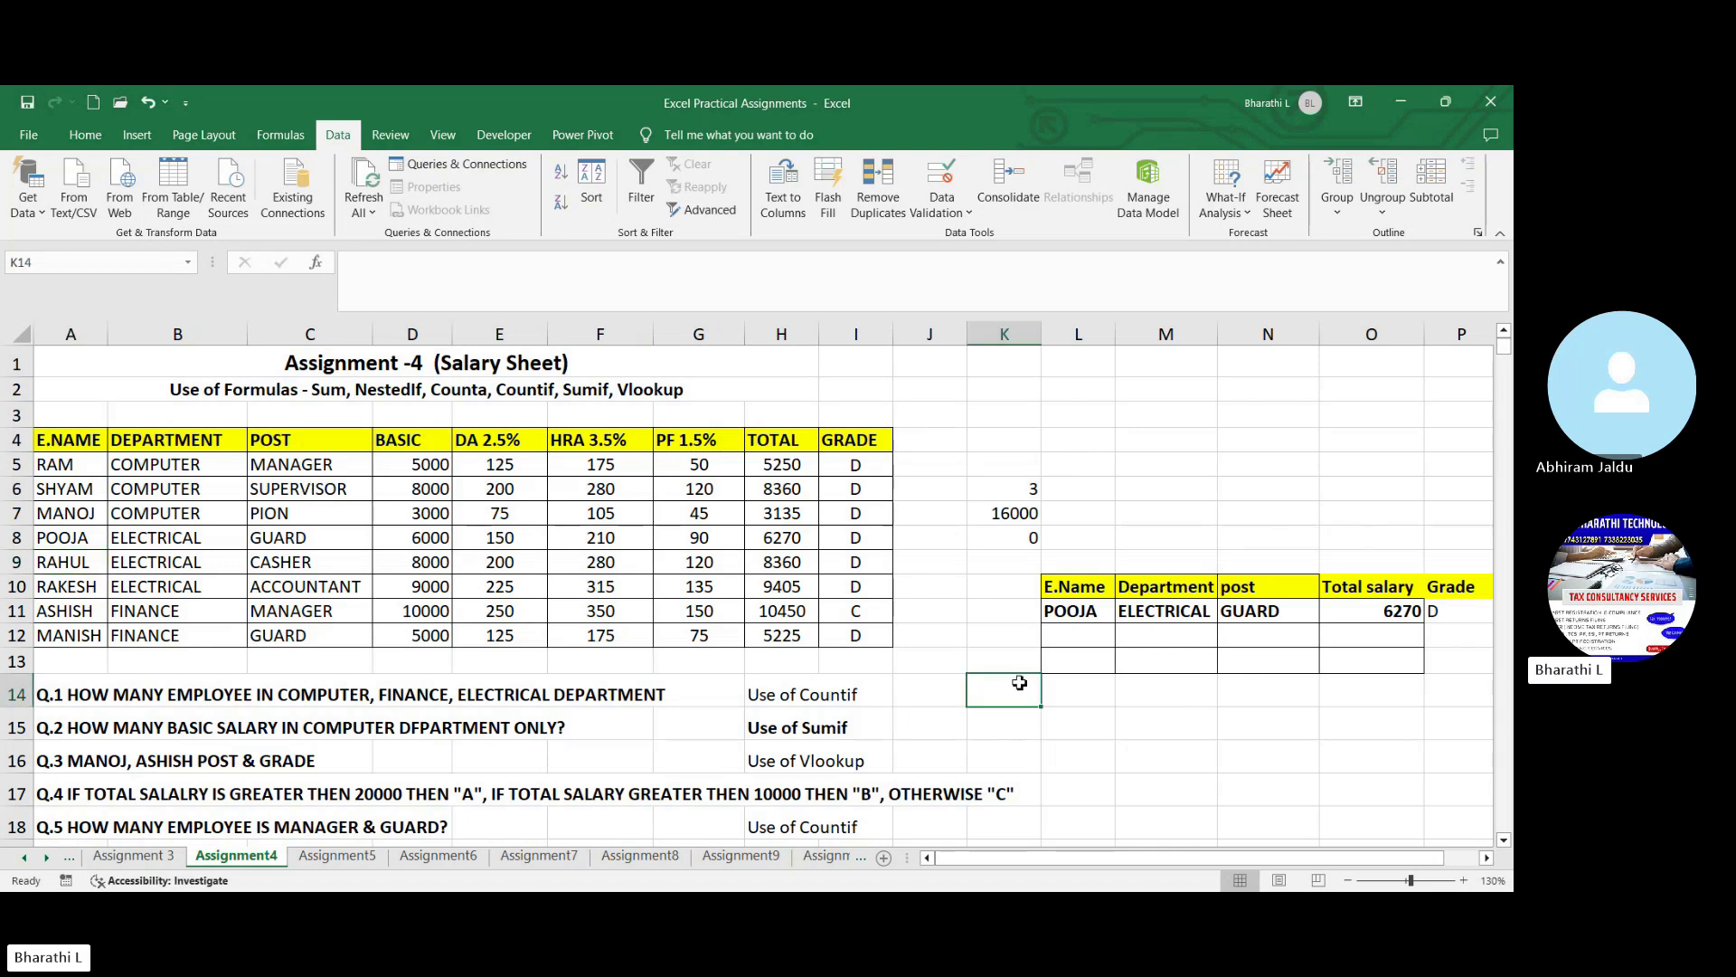
# - Add list data validation to the employee name cell L11, using =$A$5:$A$12 as the source
pyautogui.click(1079, 616)
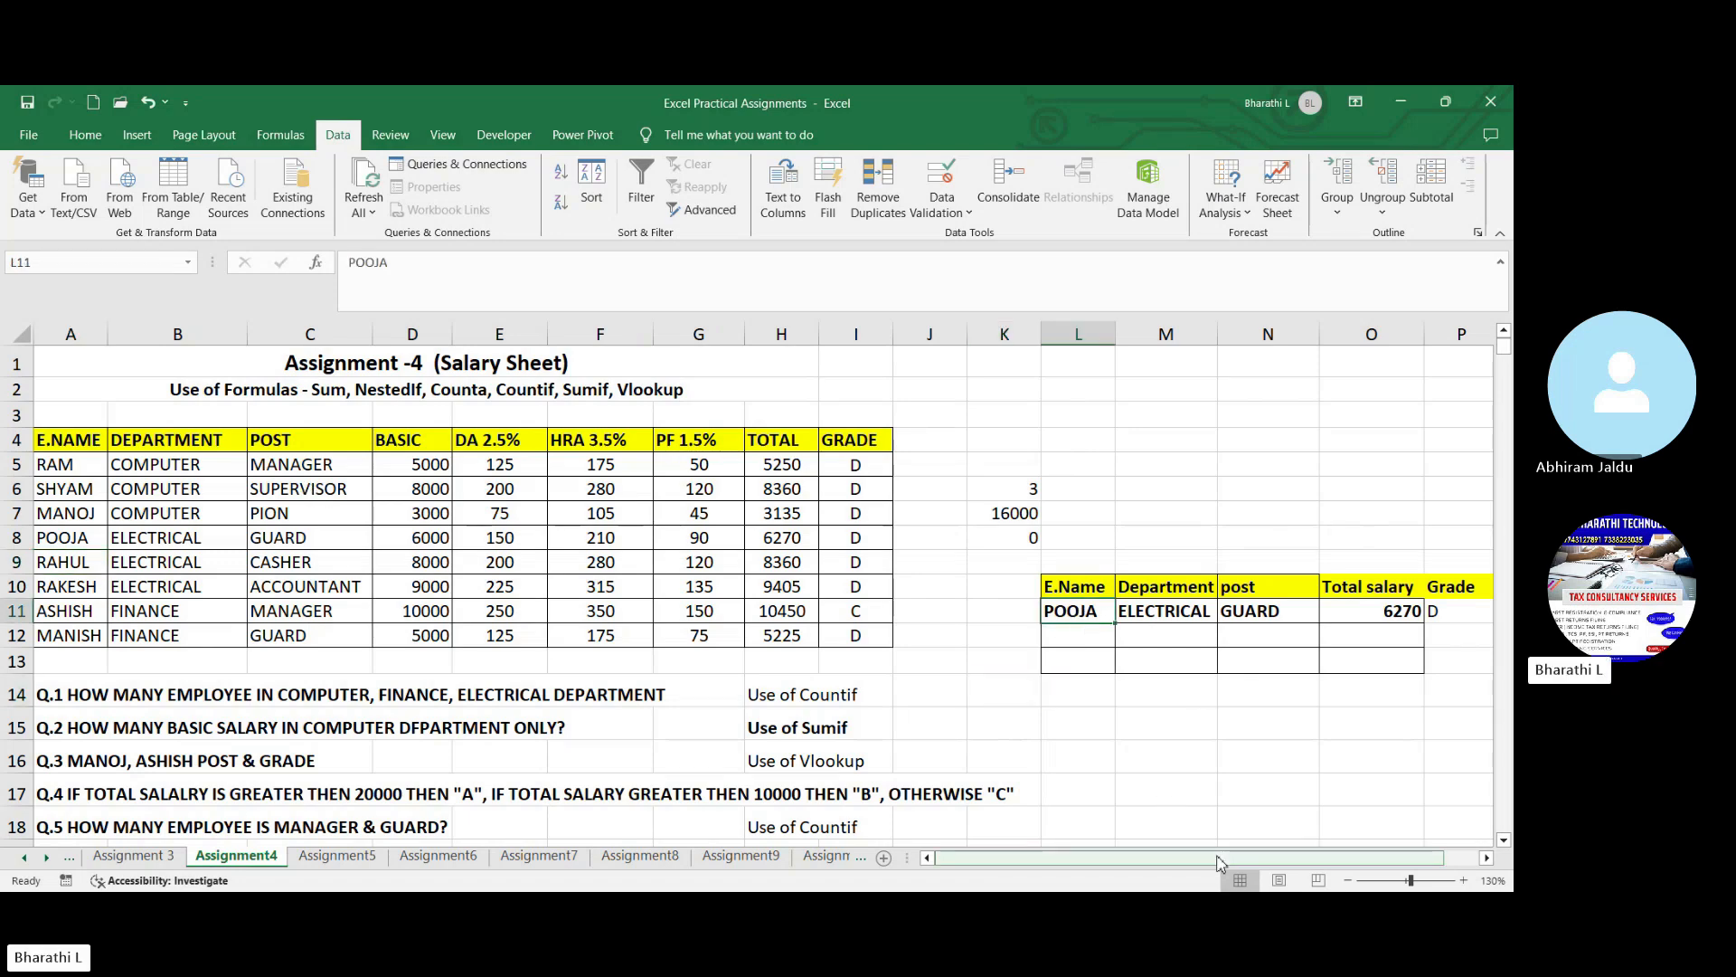
pyautogui.moveTo(1220, 858); pyautogui.dragTo(1298, 858)
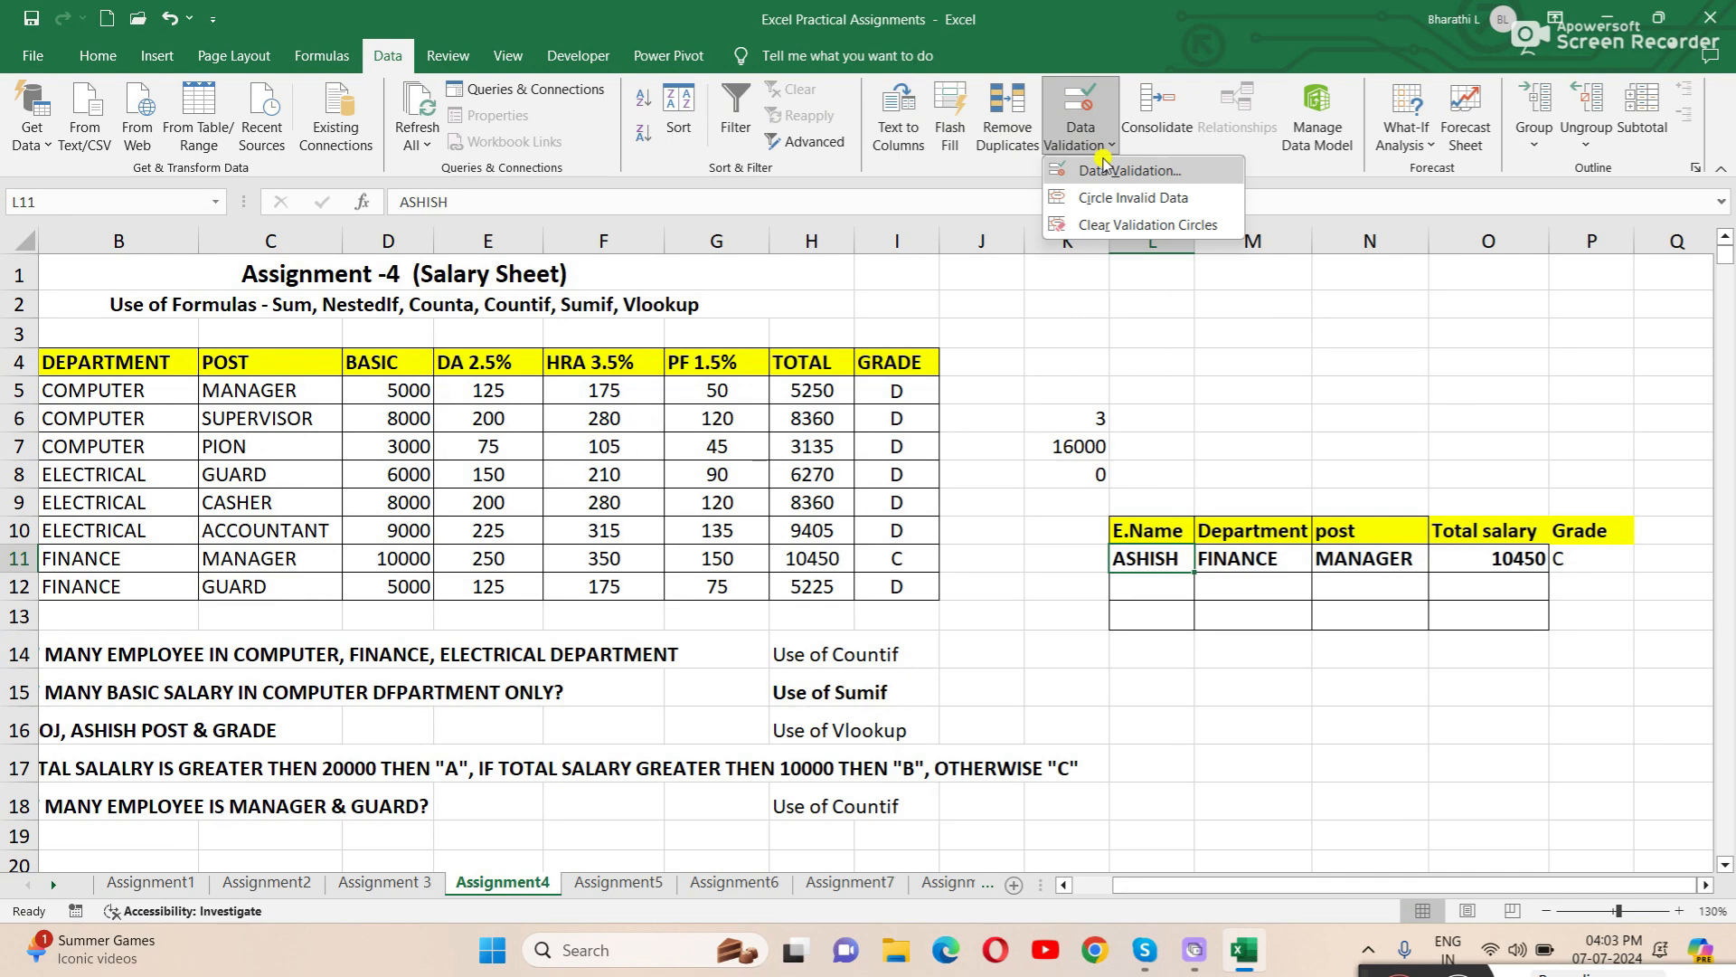
pyautogui.click(1105, 170)
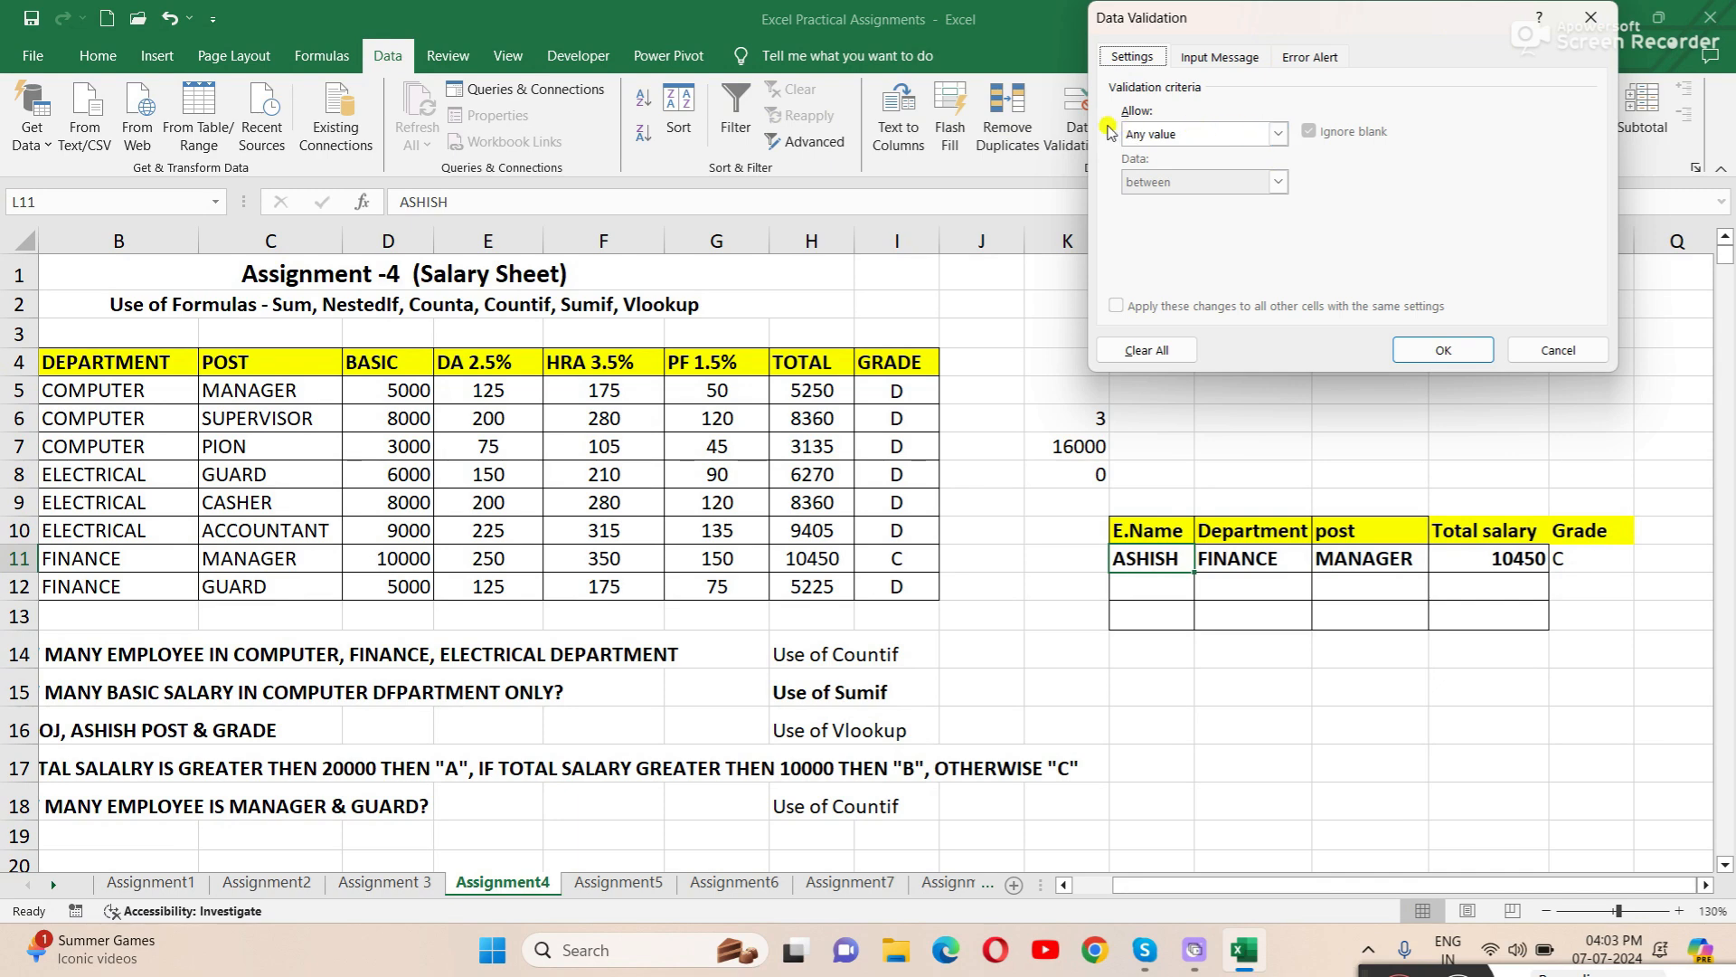
pyautogui.click(1278, 133)
pyautogui.click(1138, 200)
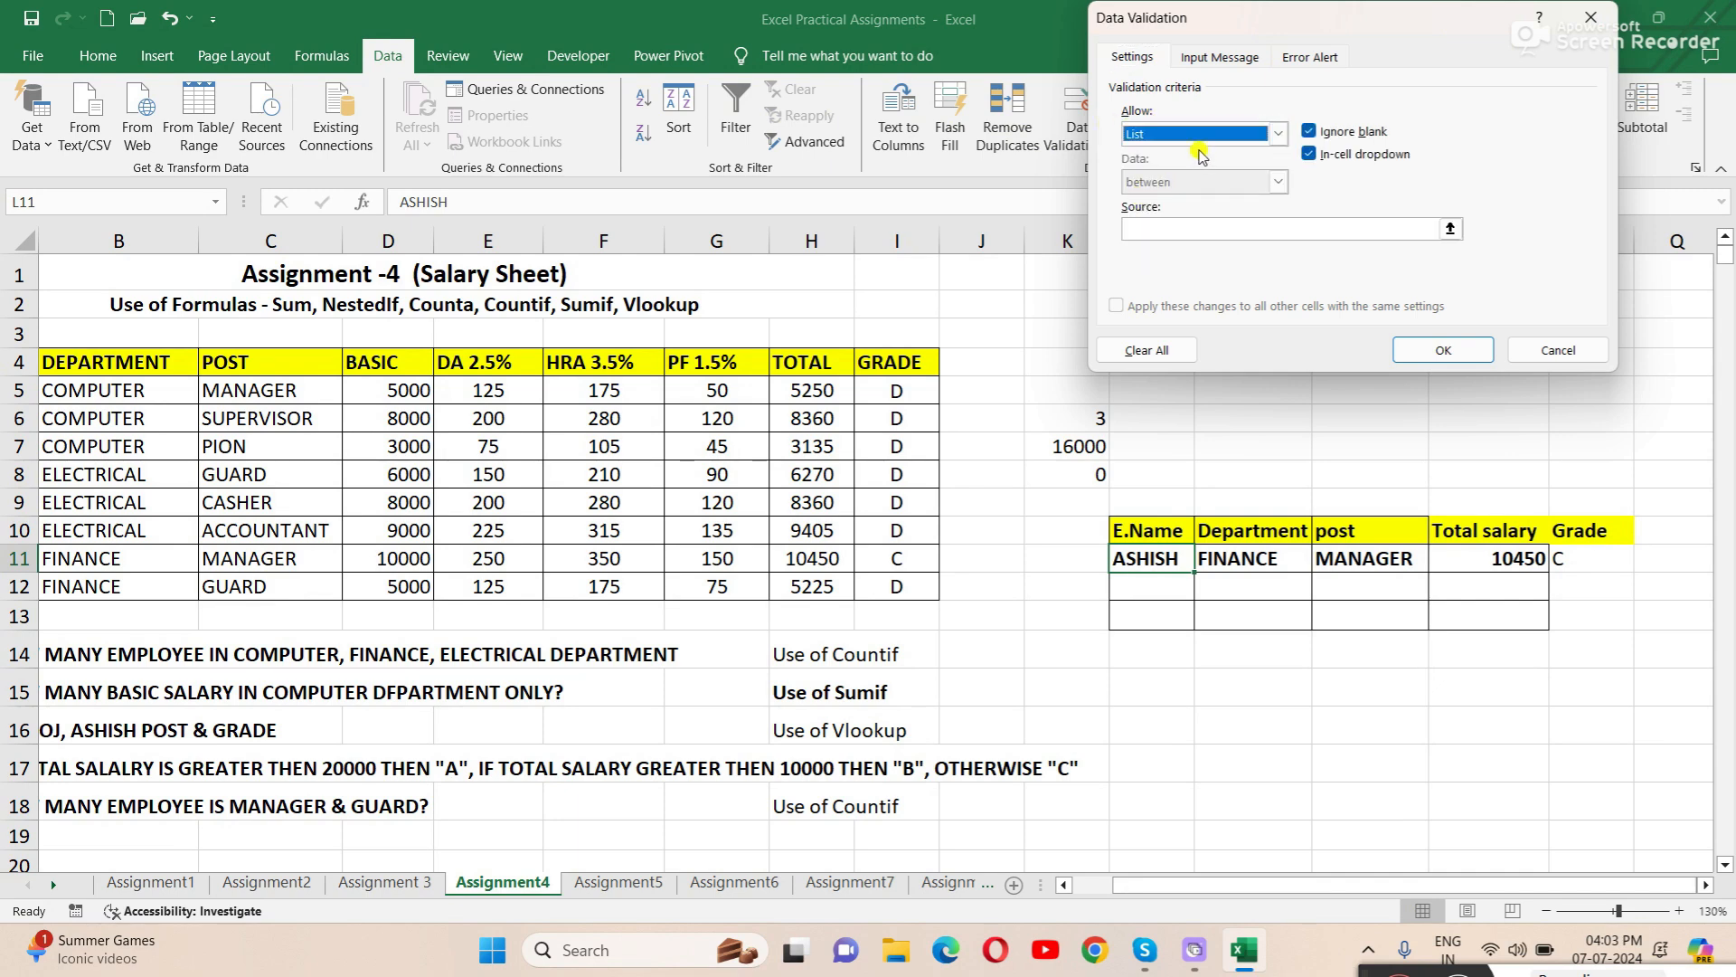
pyautogui.click(1153, 230)
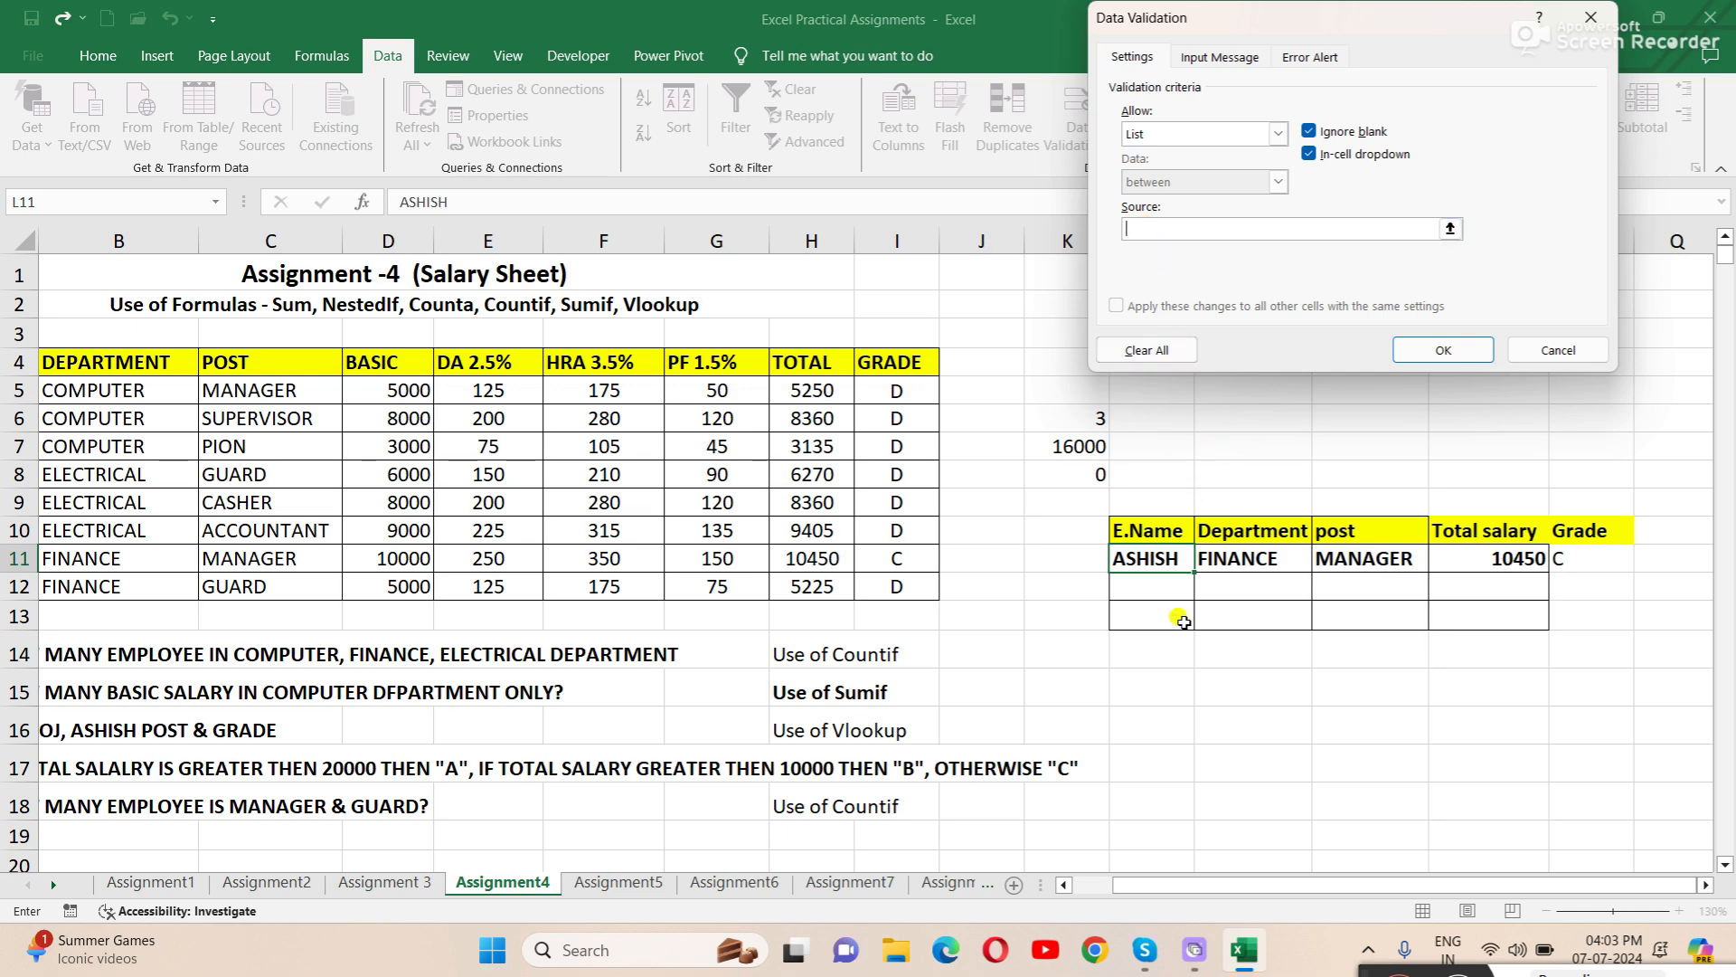
pyautogui.moveTo(1322, 891); pyautogui.dragTo(1282, 891)
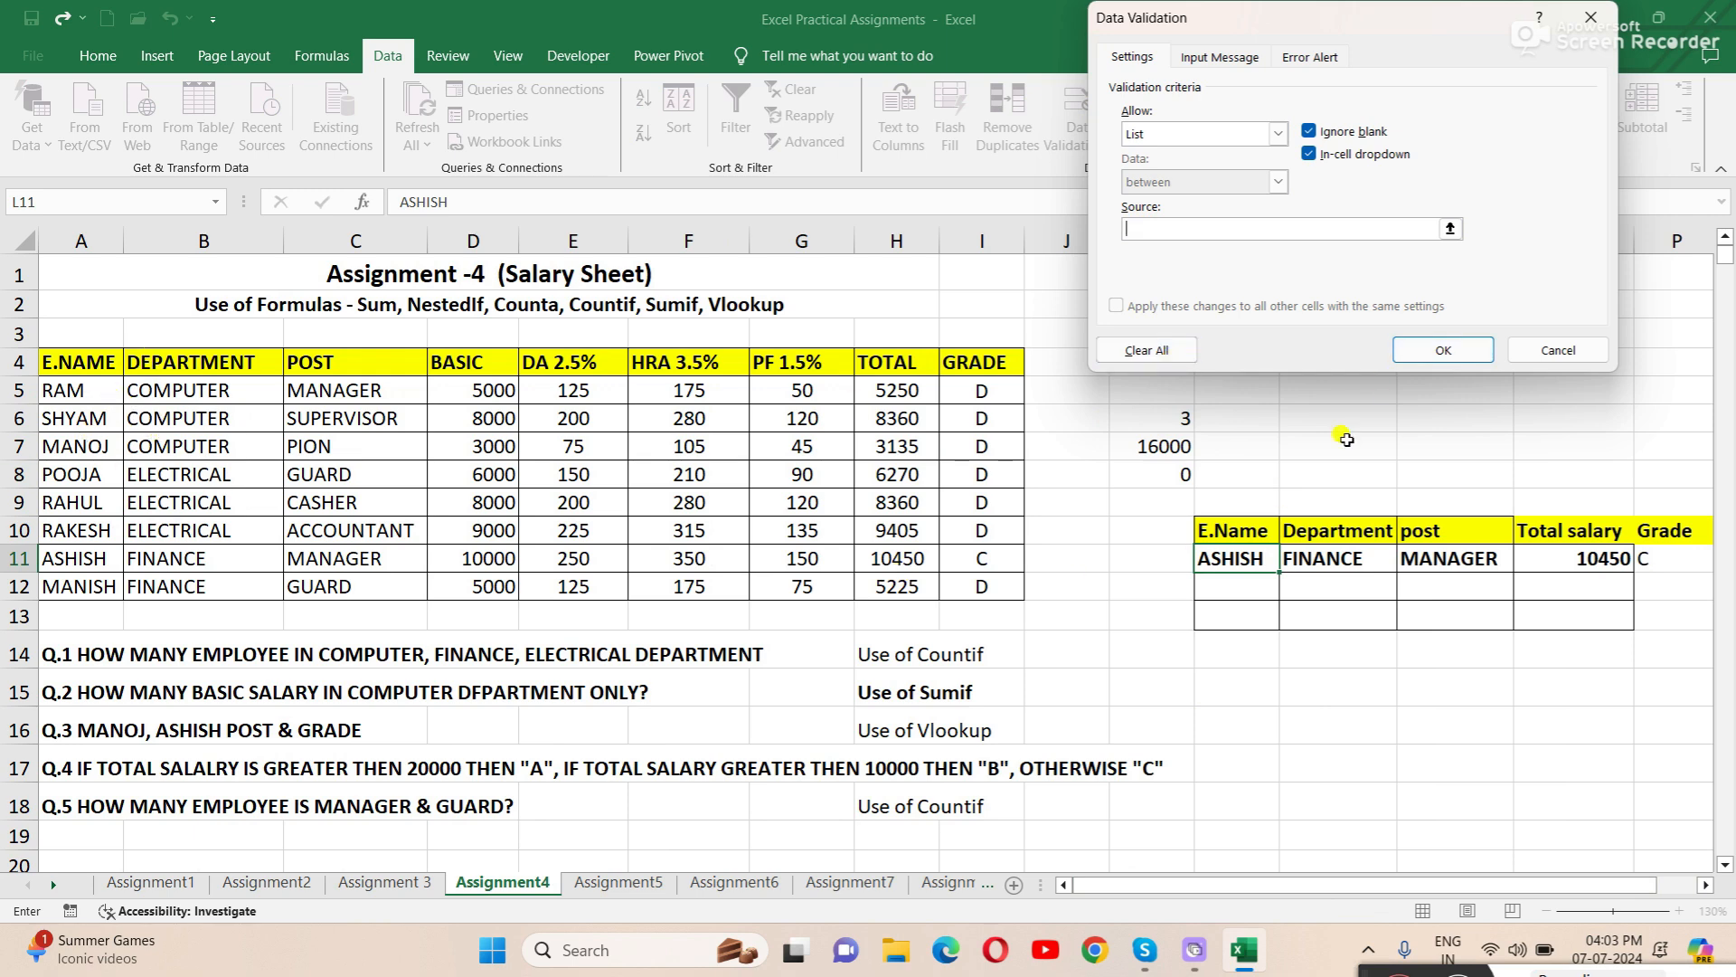
pyautogui.moveTo(95, 391); pyautogui.dragTo(90, 586)
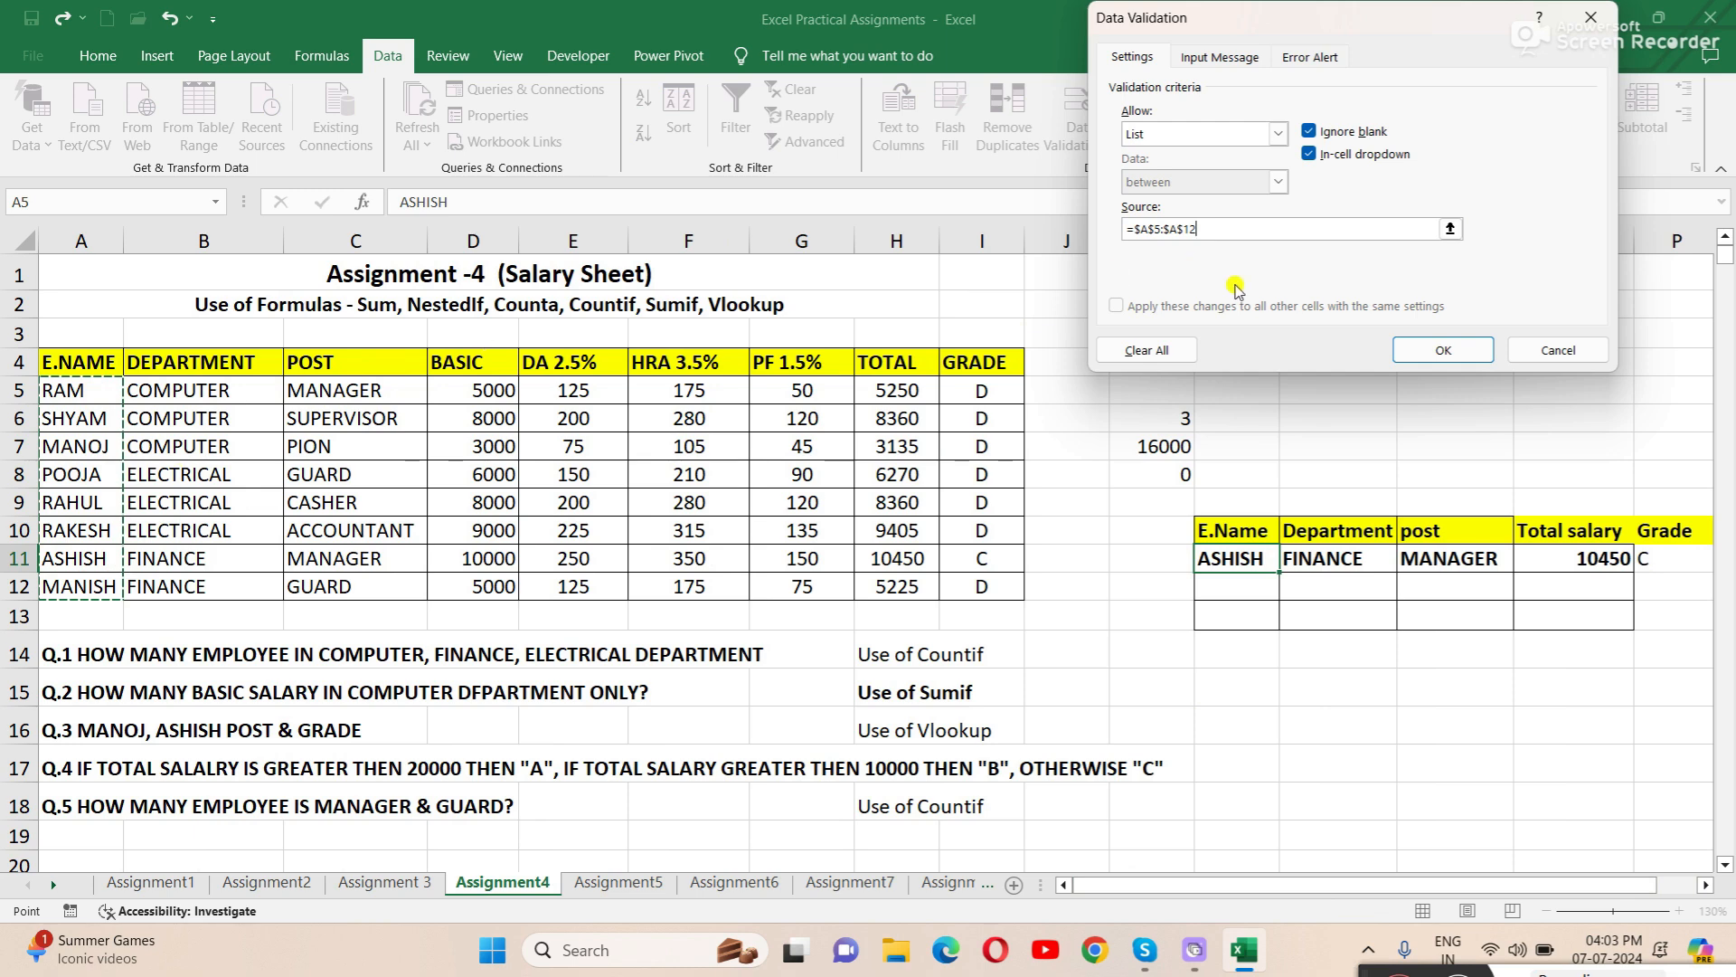
pyautogui.click(1444, 345)
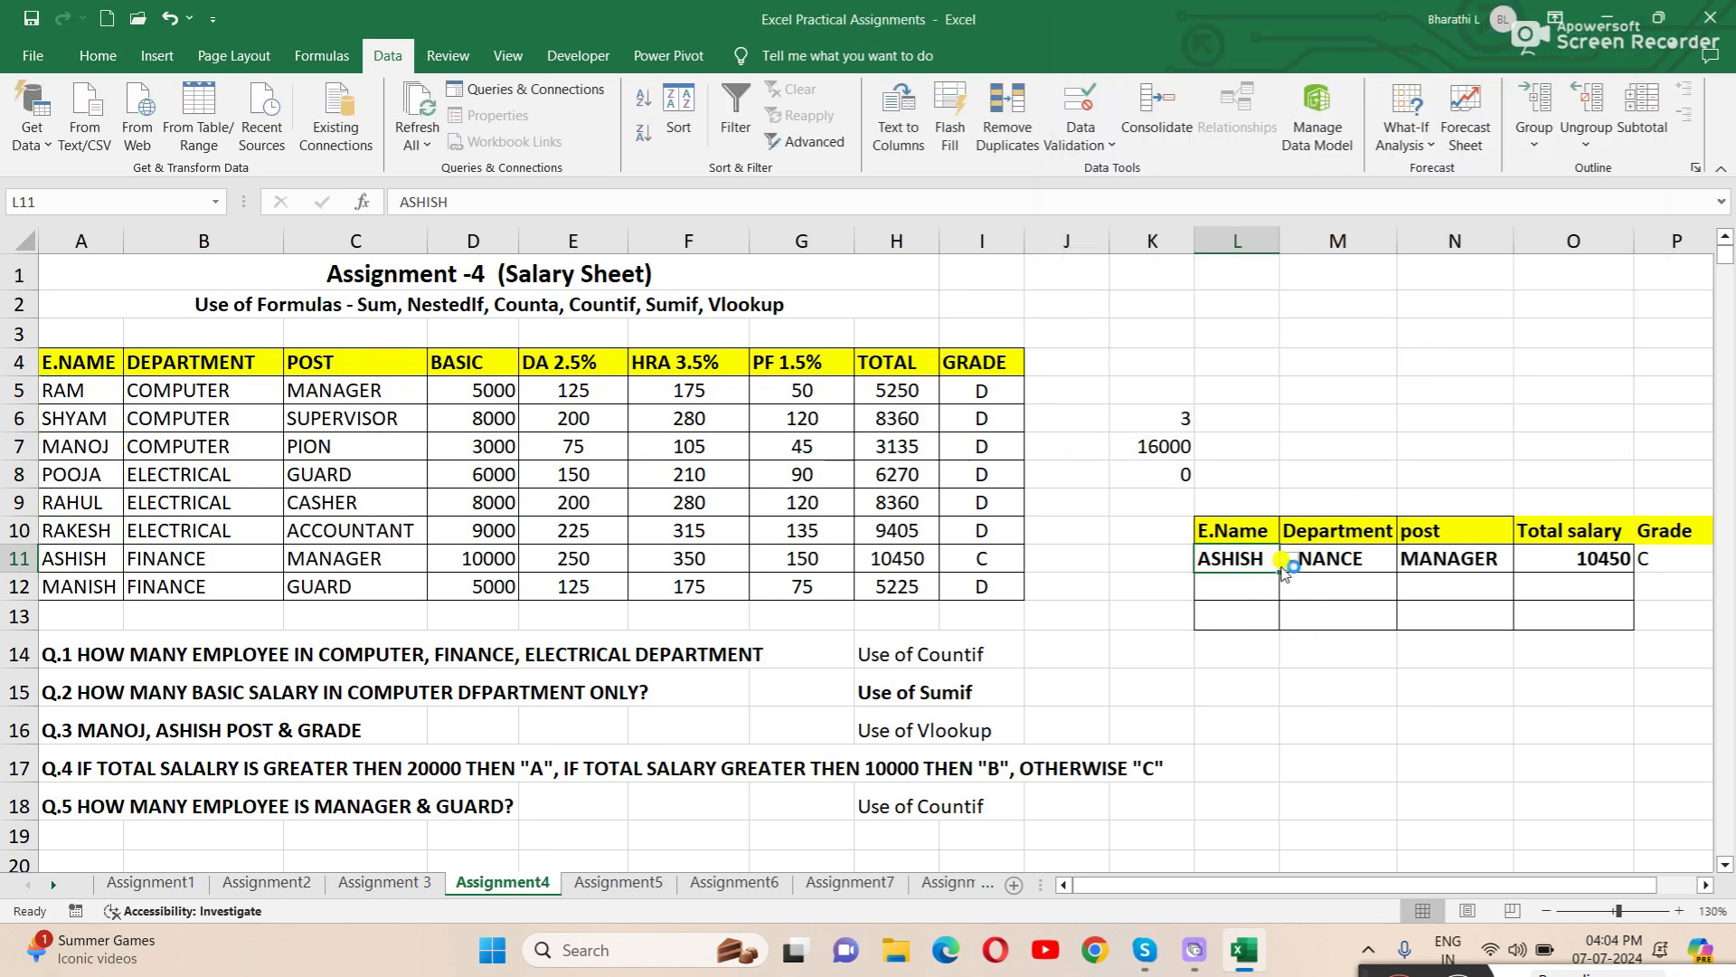
# - Test the lookup row by choosing the sixth, second and first employees in turn from the L11 dropdown list
pyautogui.click(1288, 561)
pyautogui.click(1291, 562)
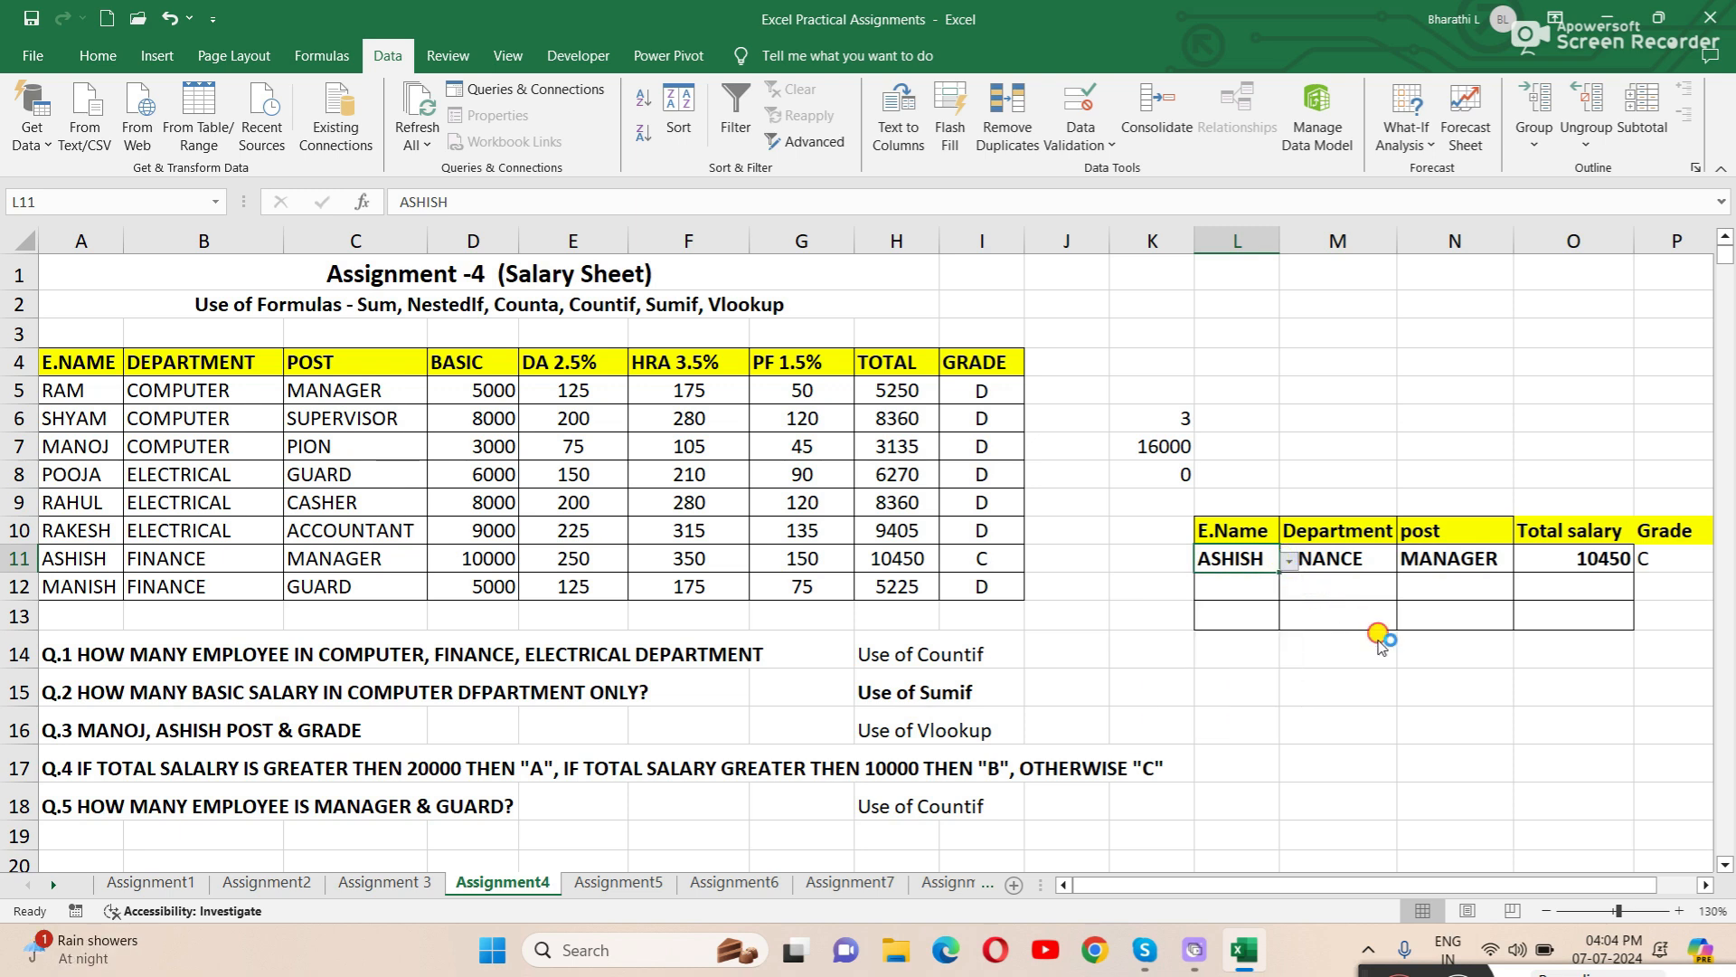
pyautogui.click(1288, 561)
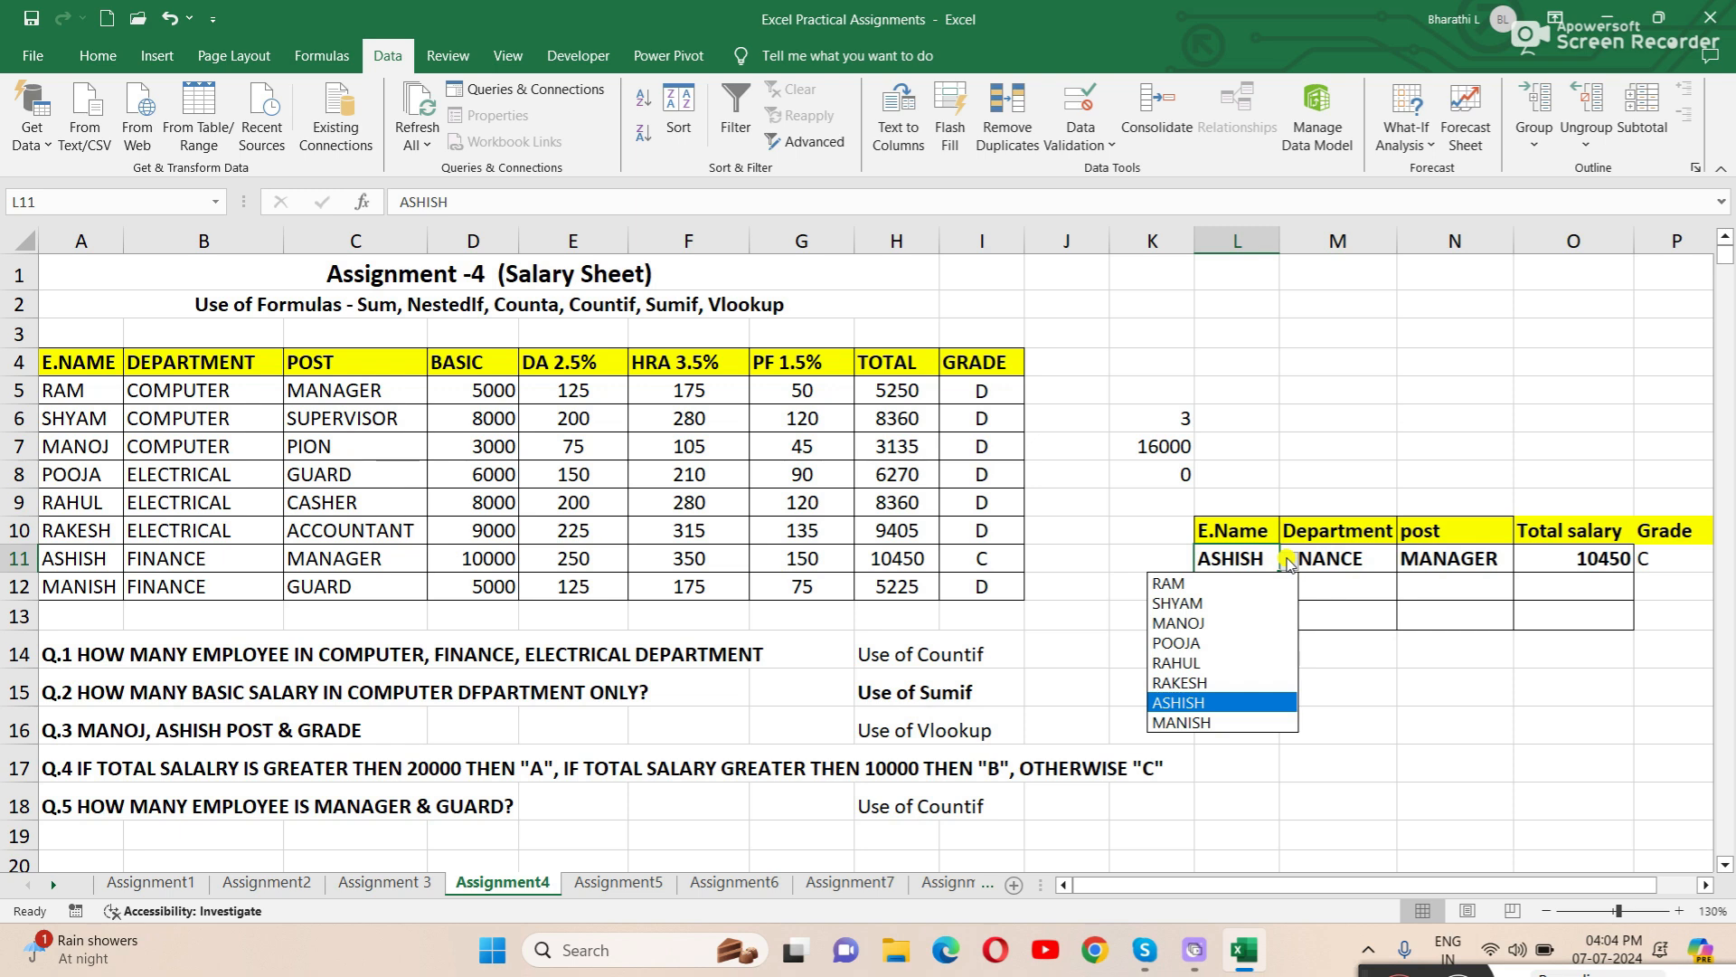
pyautogui.click(1207, 682)
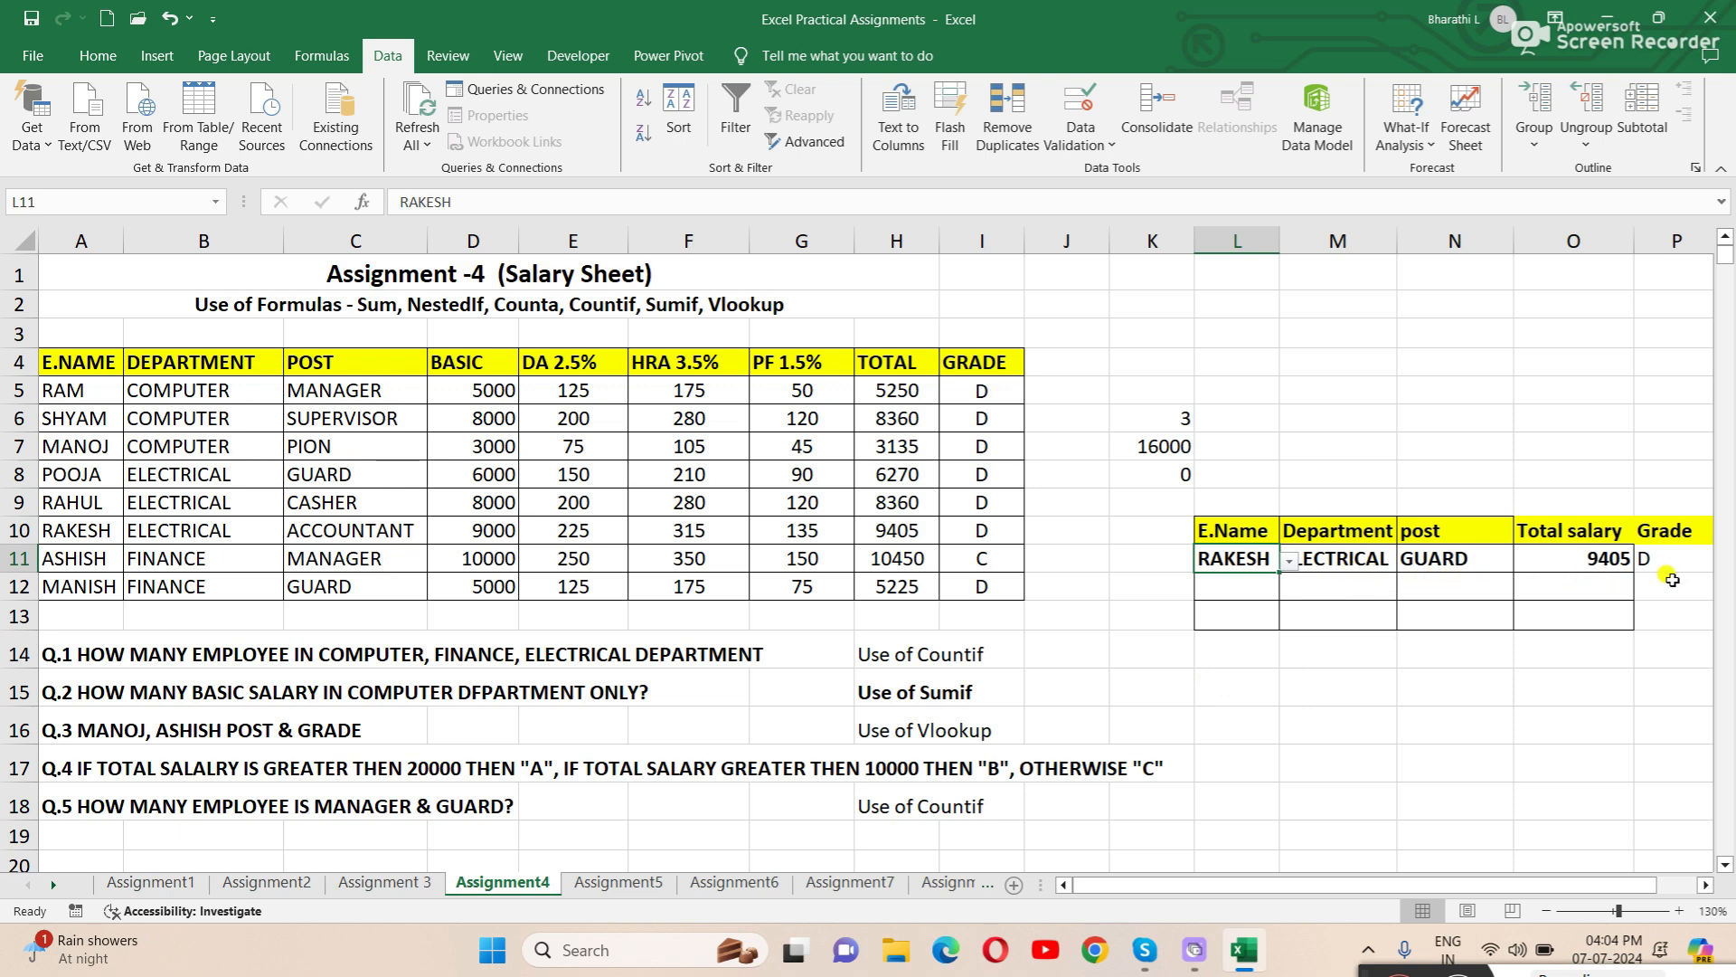
pyautogui.click(1290, 561)
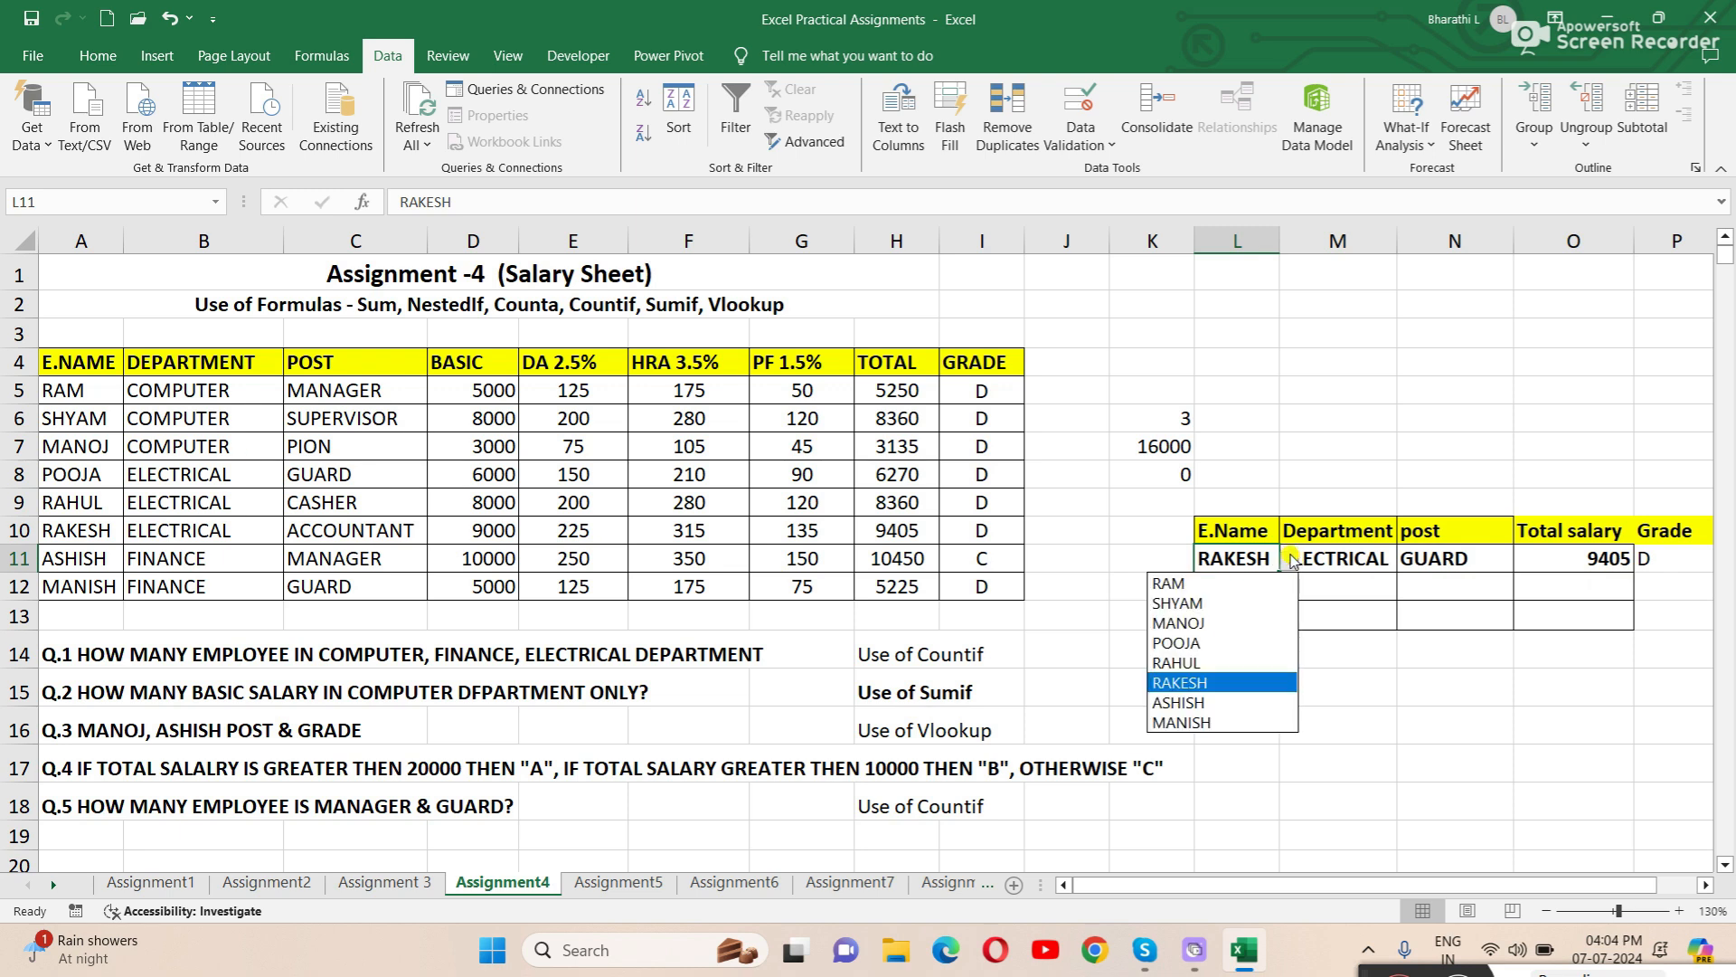
pyautogui.click(1242, 603)
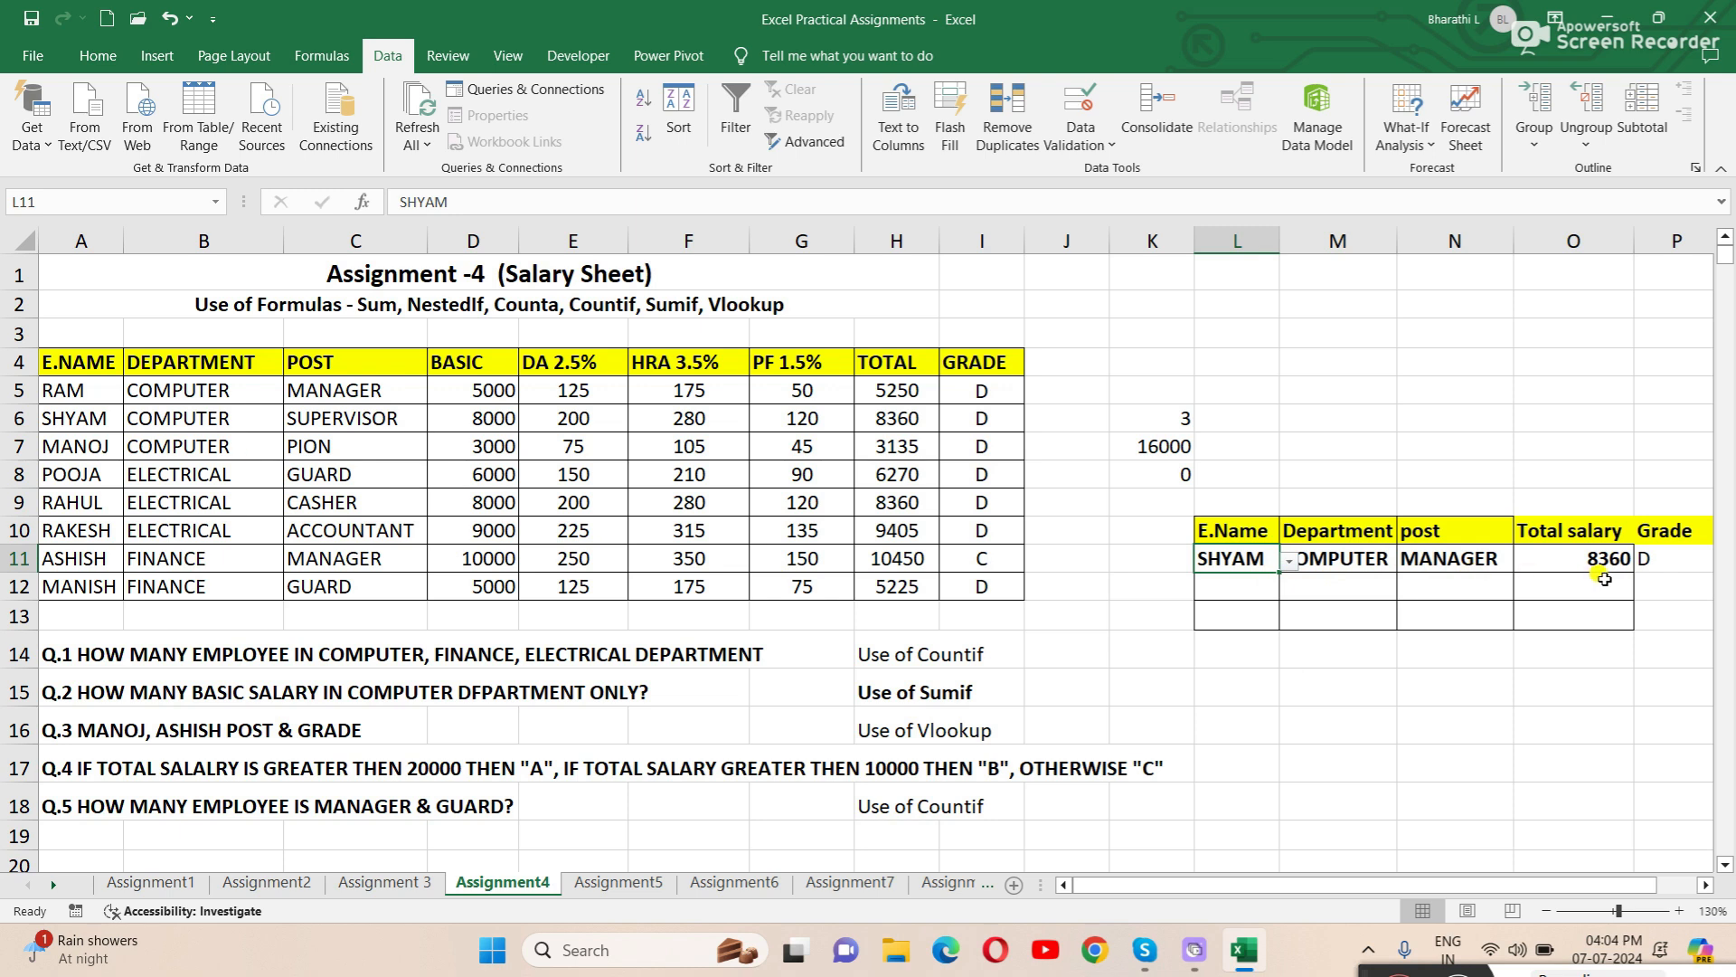
pyautogui.click(1289, 561)
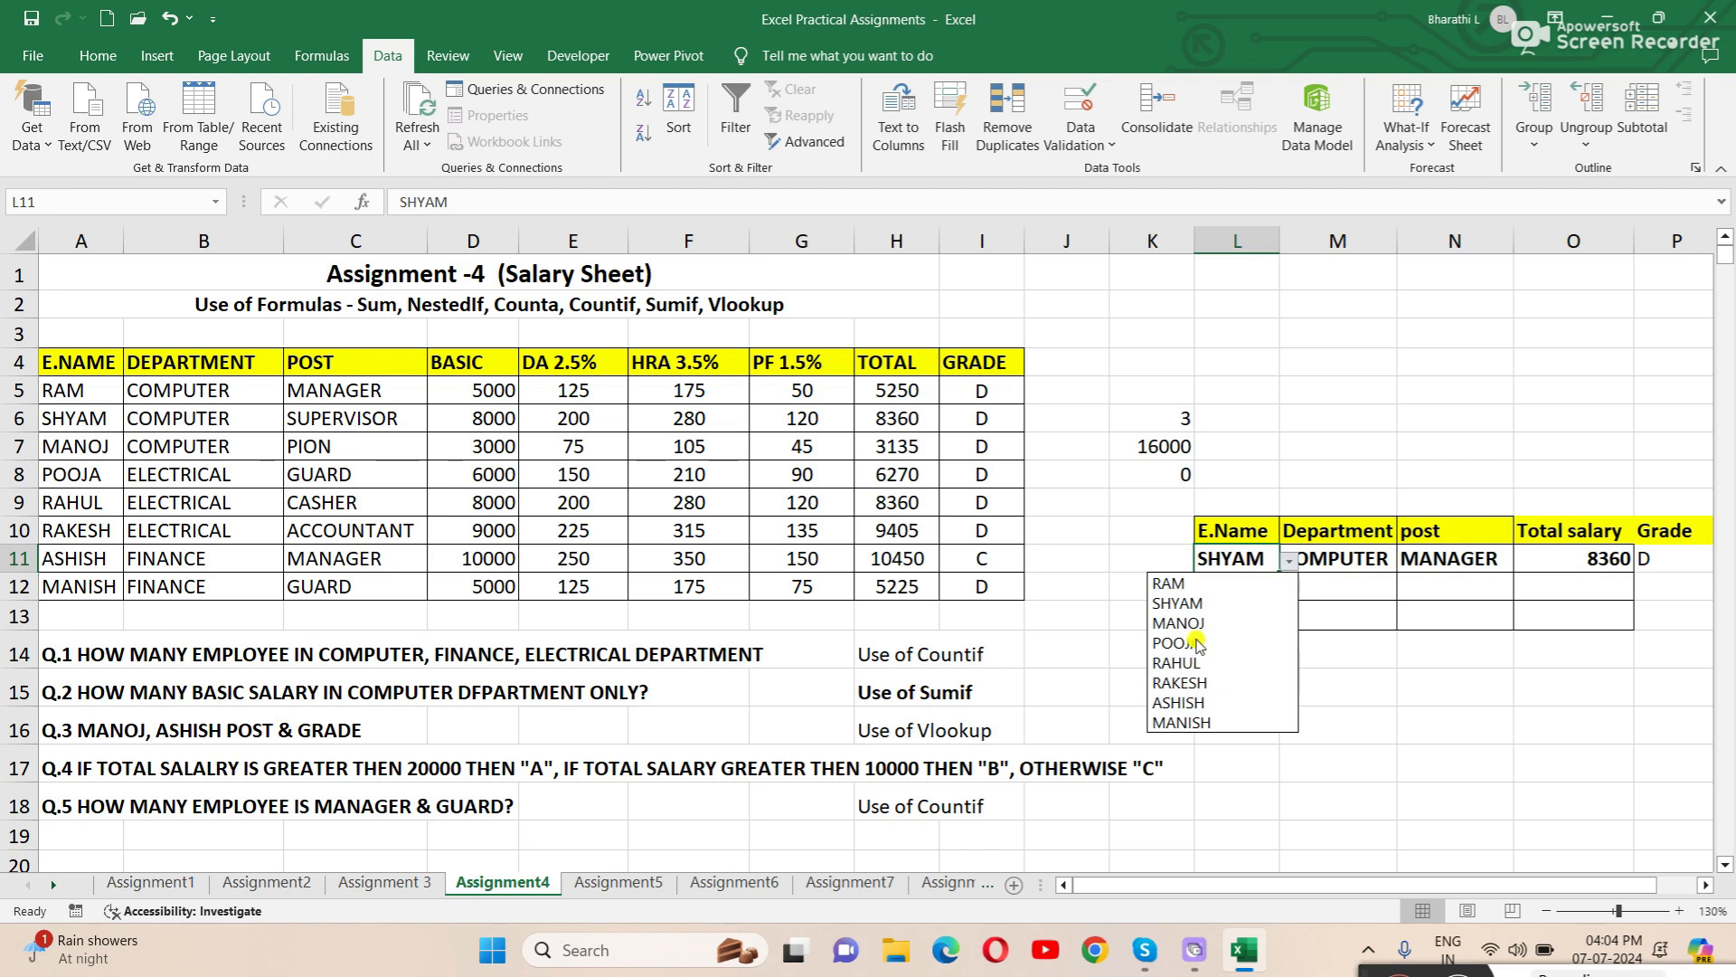
pyautogui.click(1207, 583)
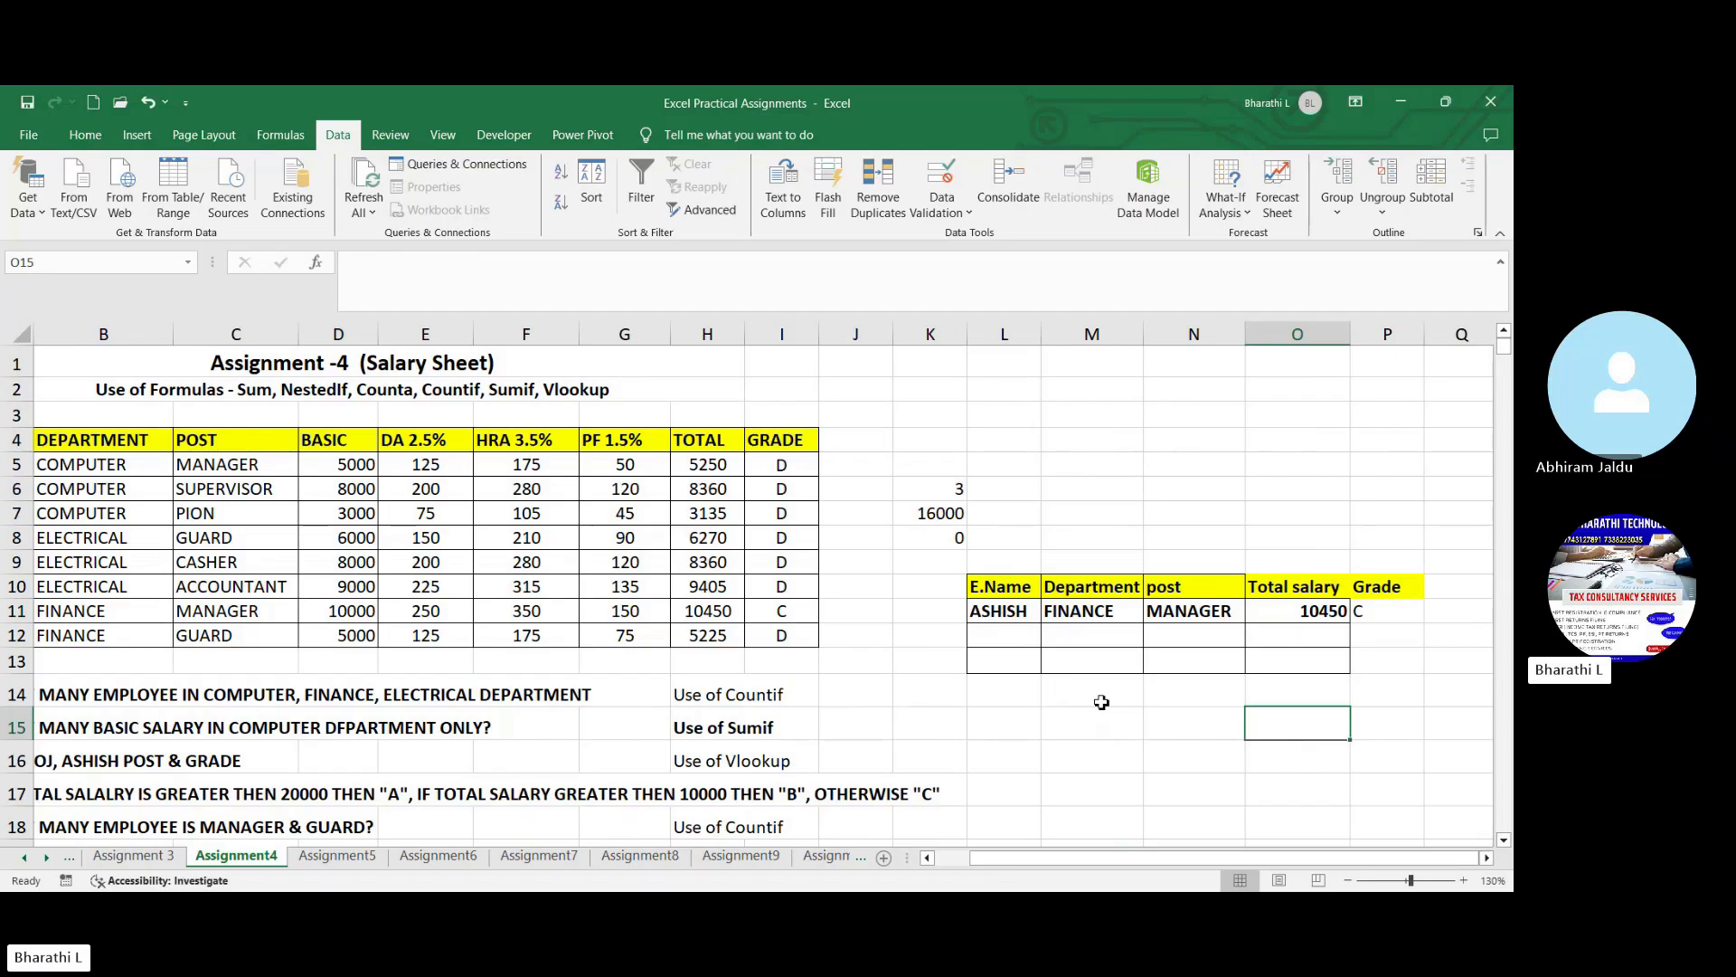
# - Switch to the Assignment5 sheet containing the sales report and its questions
pyautogui.scroll(-1, 1104, 701)
pyautogui.click(1094, 707)
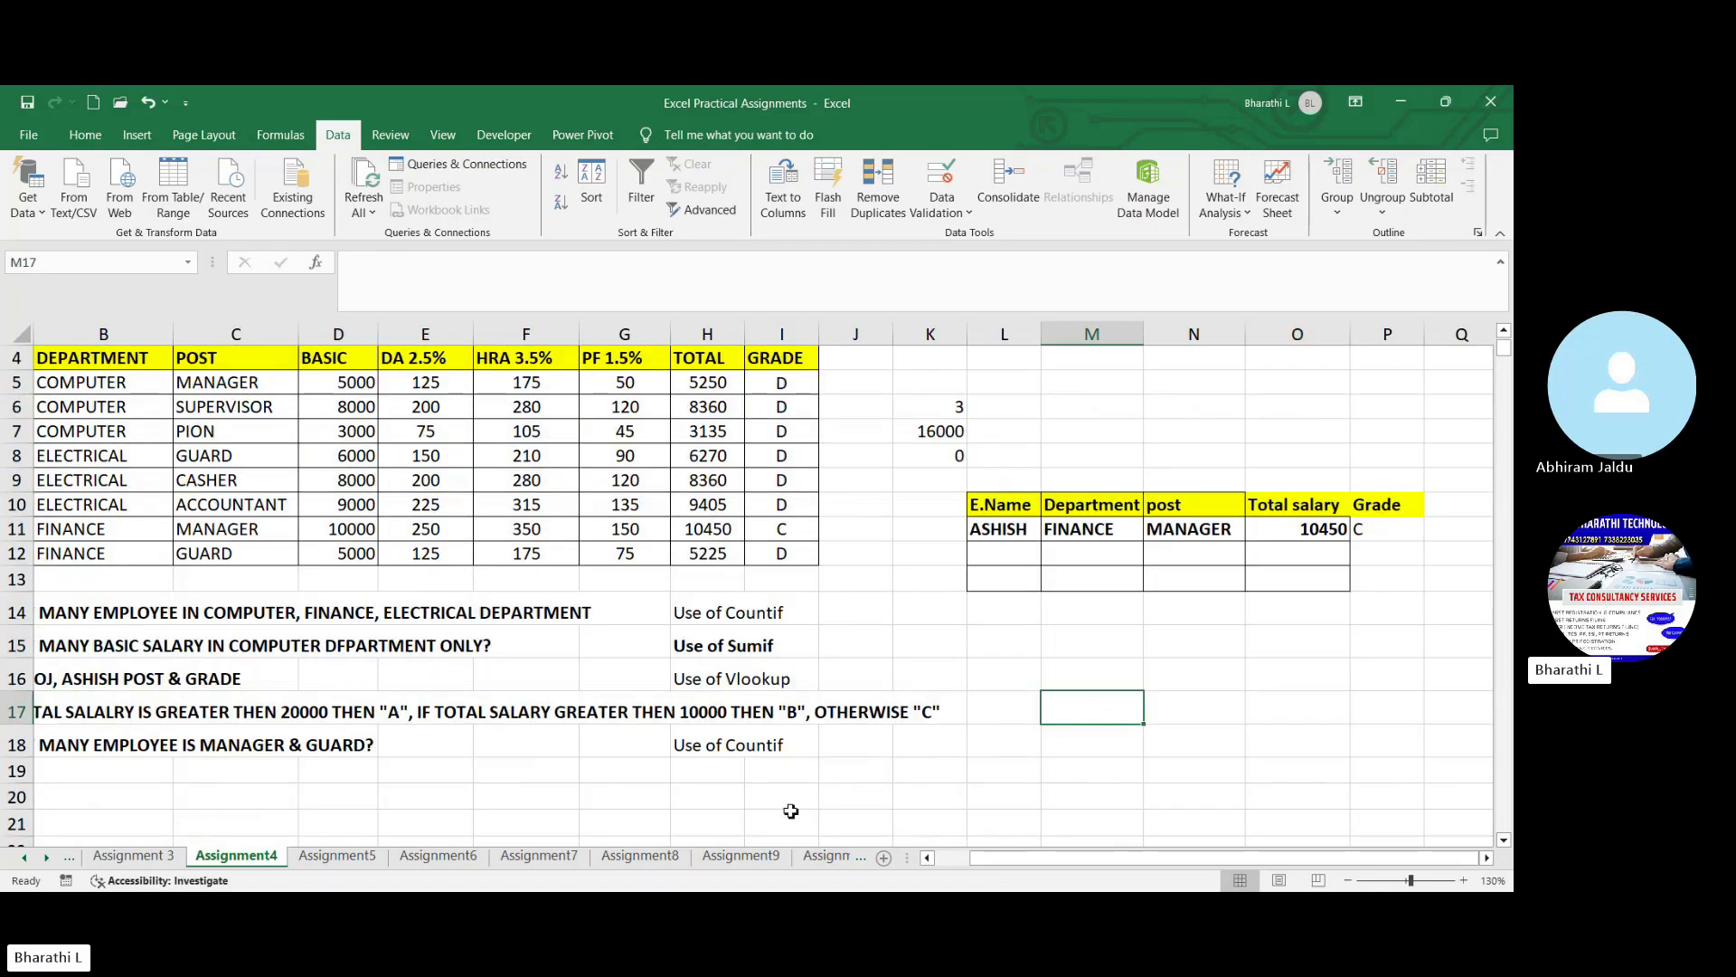
pyautogui.click(336, 856)
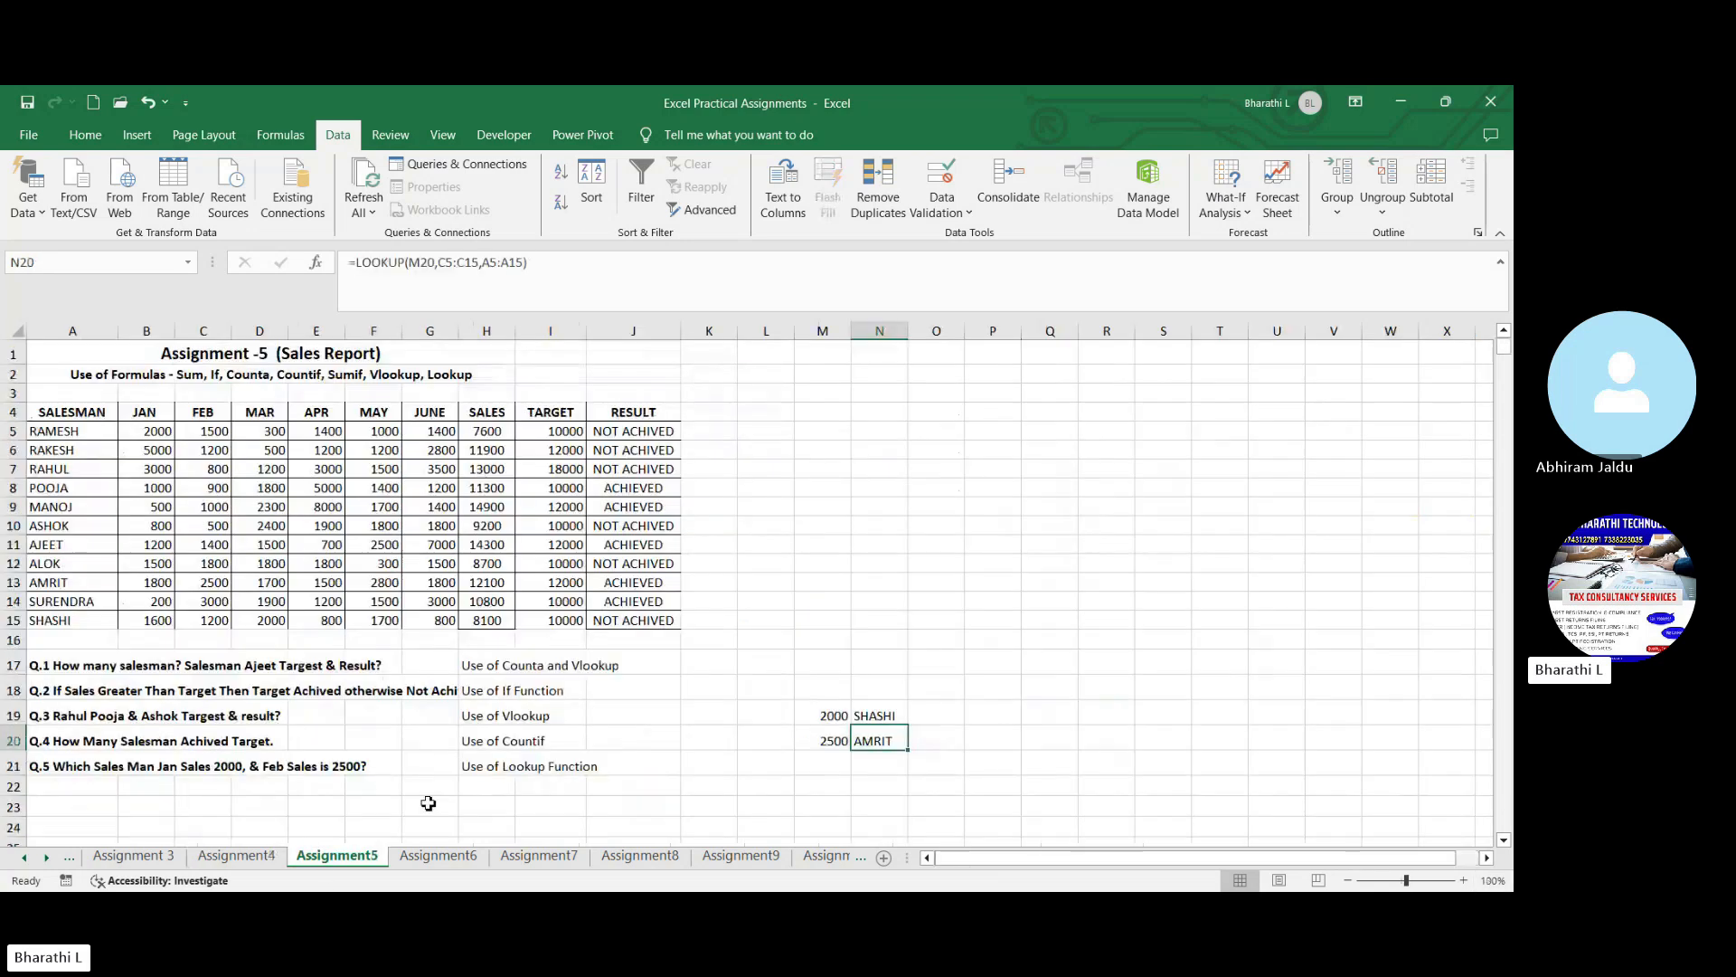
pyautogui.click(714, 718)
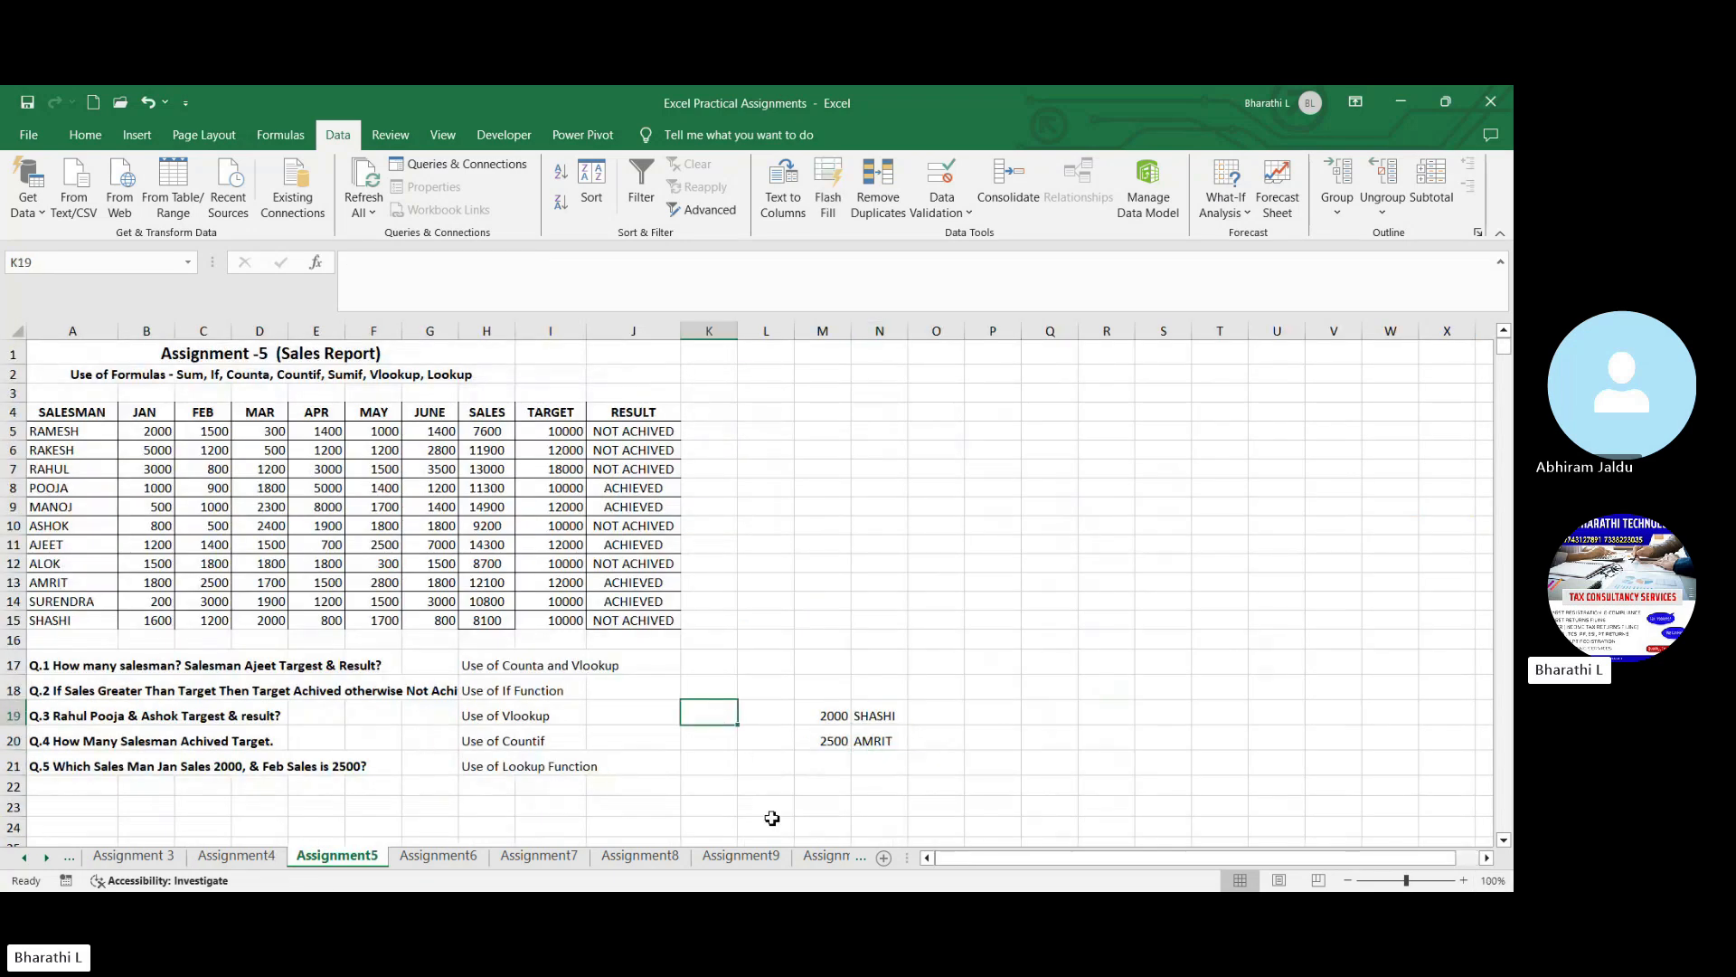
pyautogui.click(877, 504)
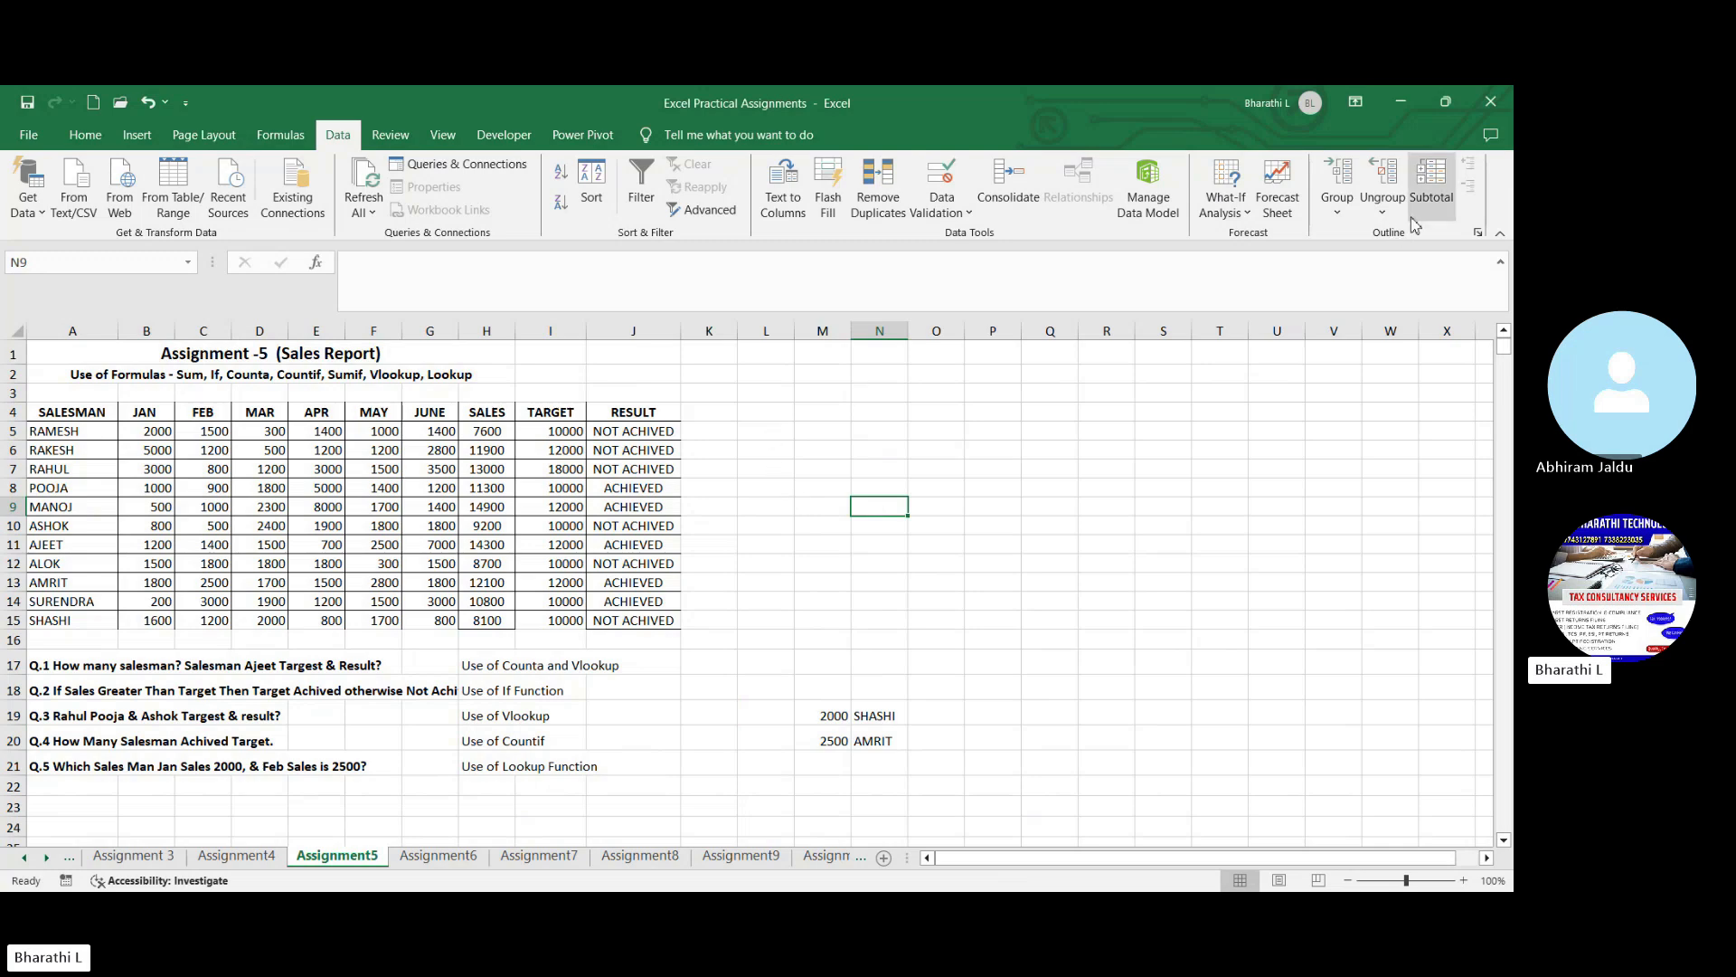
pyautogui.click(1356, 233)
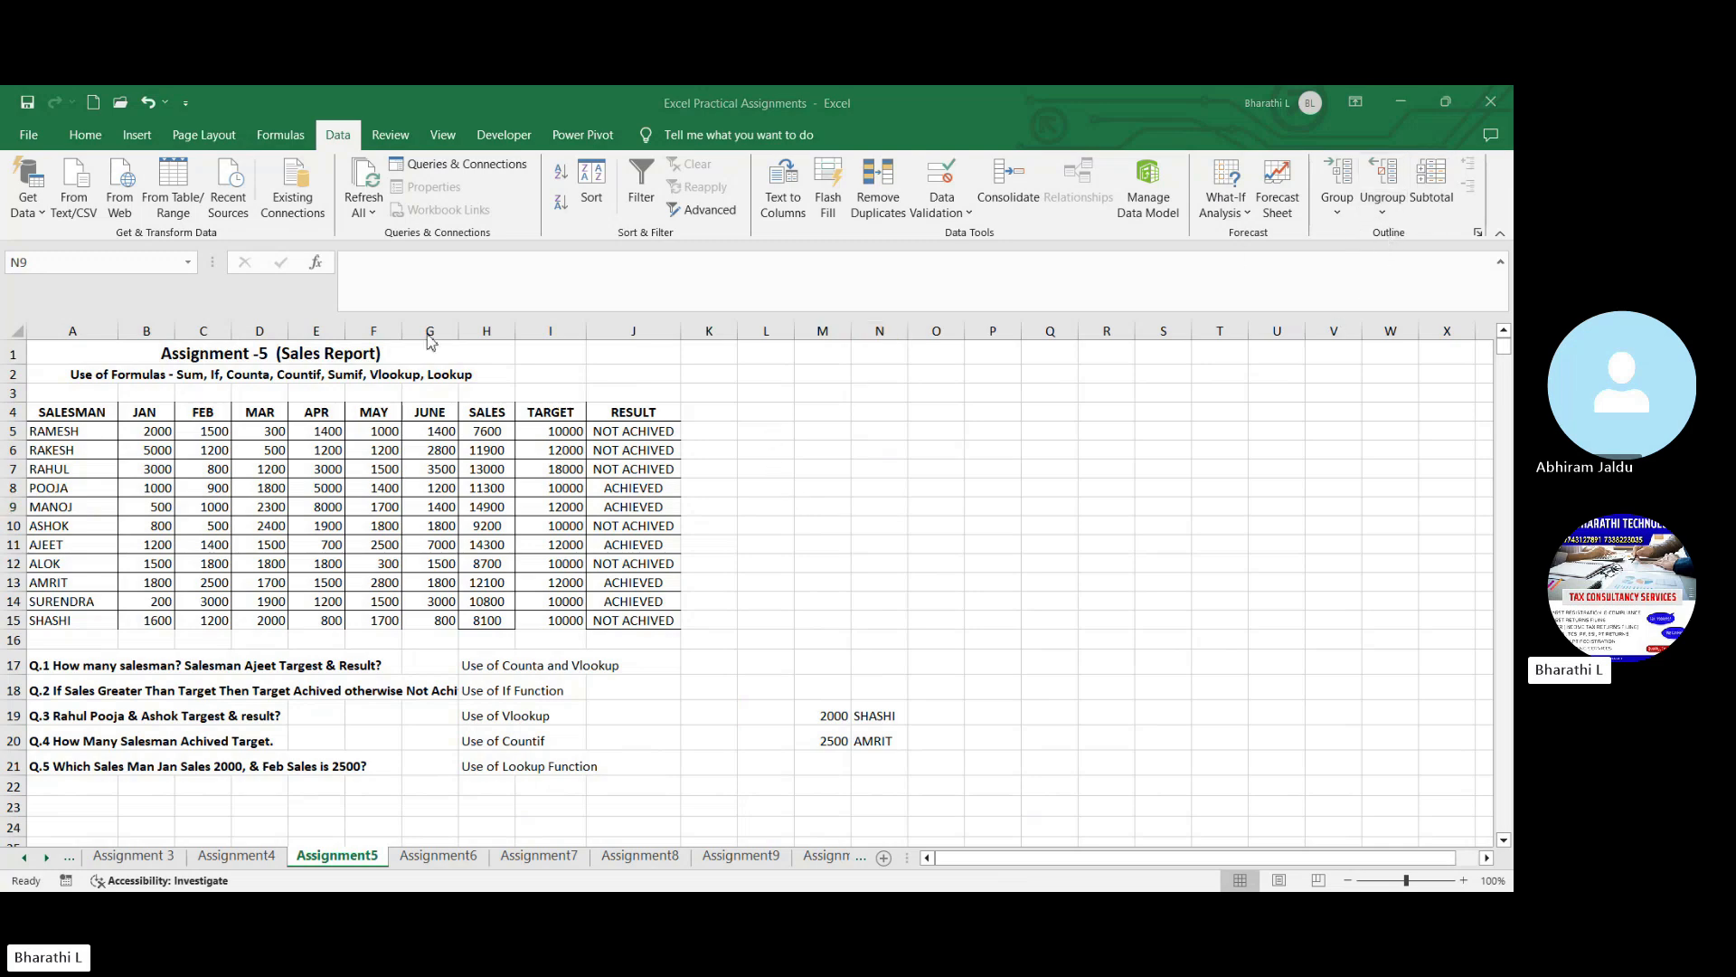
# - Fill the sales report's header row A4:J4 with yellow and make the table data in rows 5 to 15 bold
pyautogui.moveTo(58, 417); pyautogui.dragTo(633, 412)
pyautogui.click(85, 134)
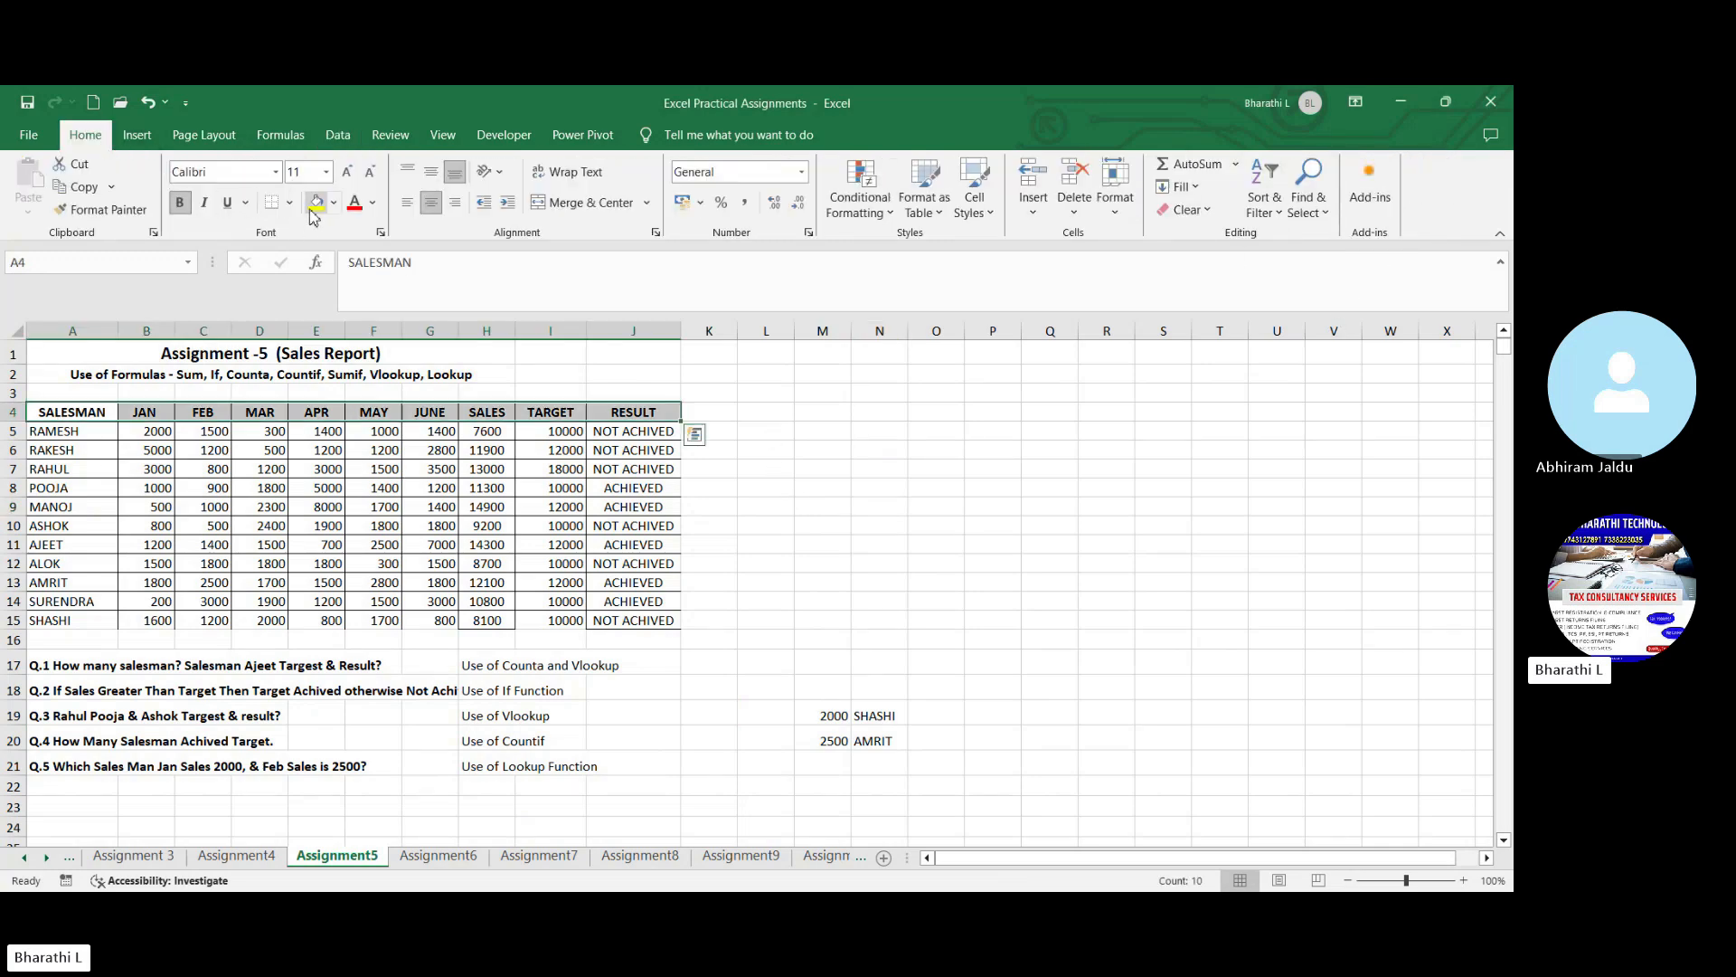
pyautogui.click(316, 202)
pyautogui.moveTo(89, 429); pyautogui.dragTo(90, 621)
pyautogui.hotkey('ctrl', 'b')
# - Go through the monthly sales columns from JAN to JUNE in the first rows of the table
pyautogui.click(165, 438)
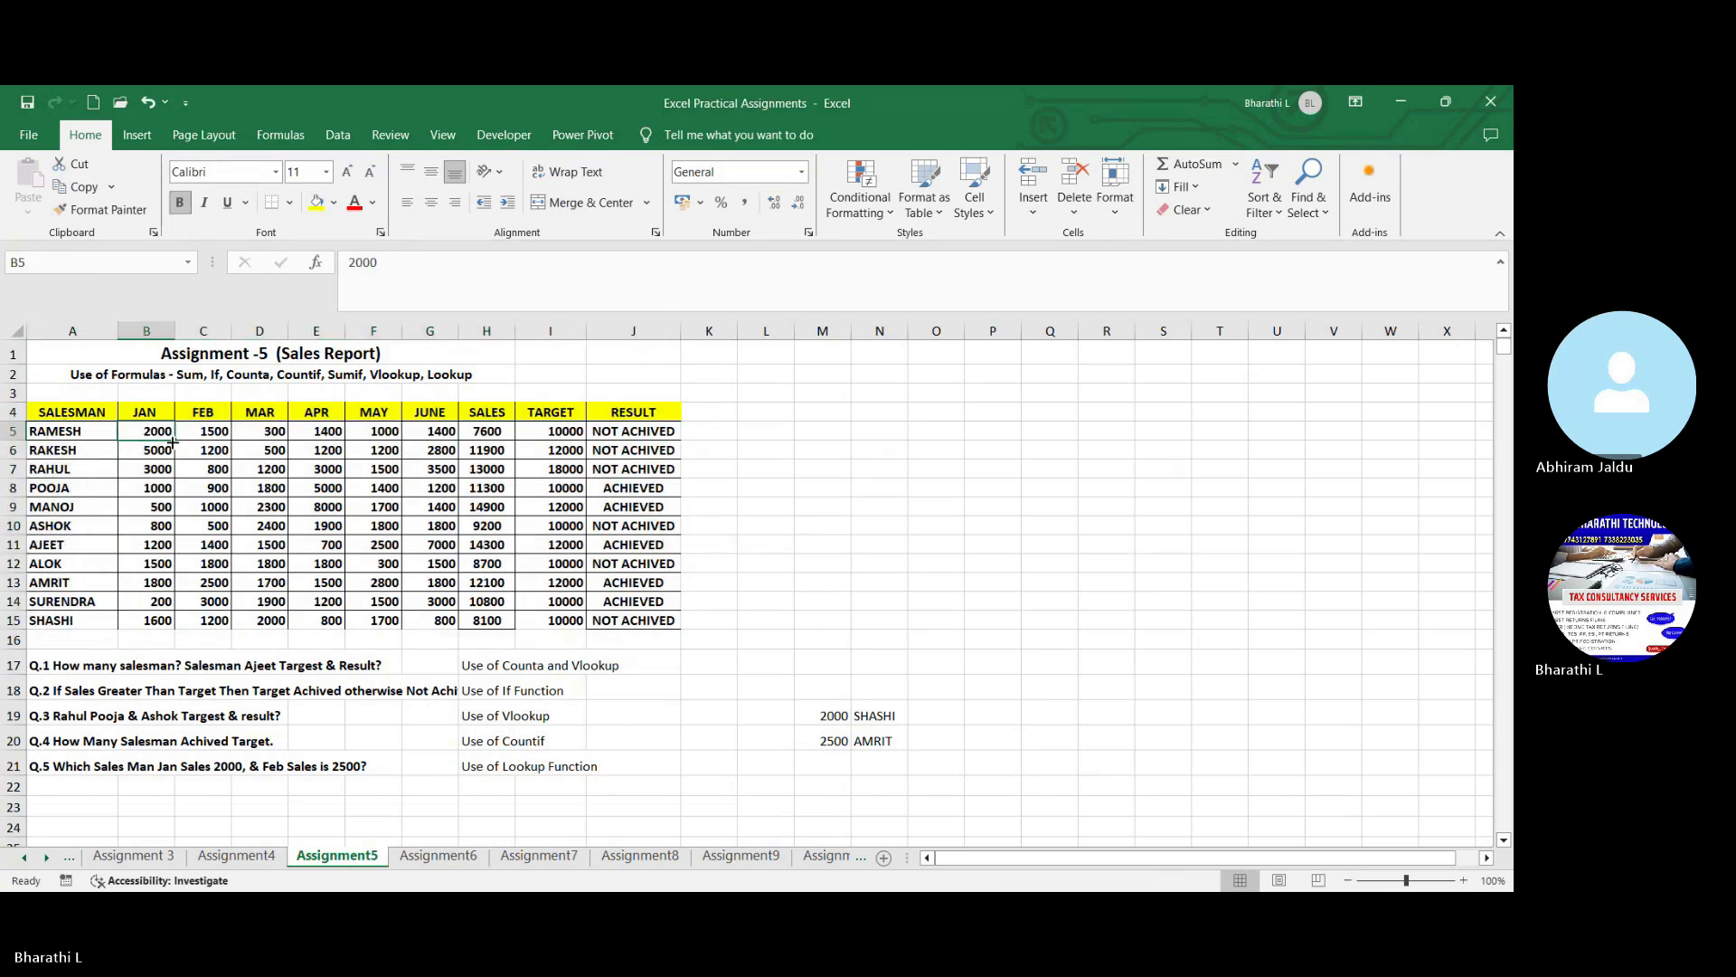
pyautogui.click(202, 436)
pyautogui.click(259, 449)
pyautogui.click(317, 449)
pyautogui.click(384, 452)
pyautogui.click(437, 456)
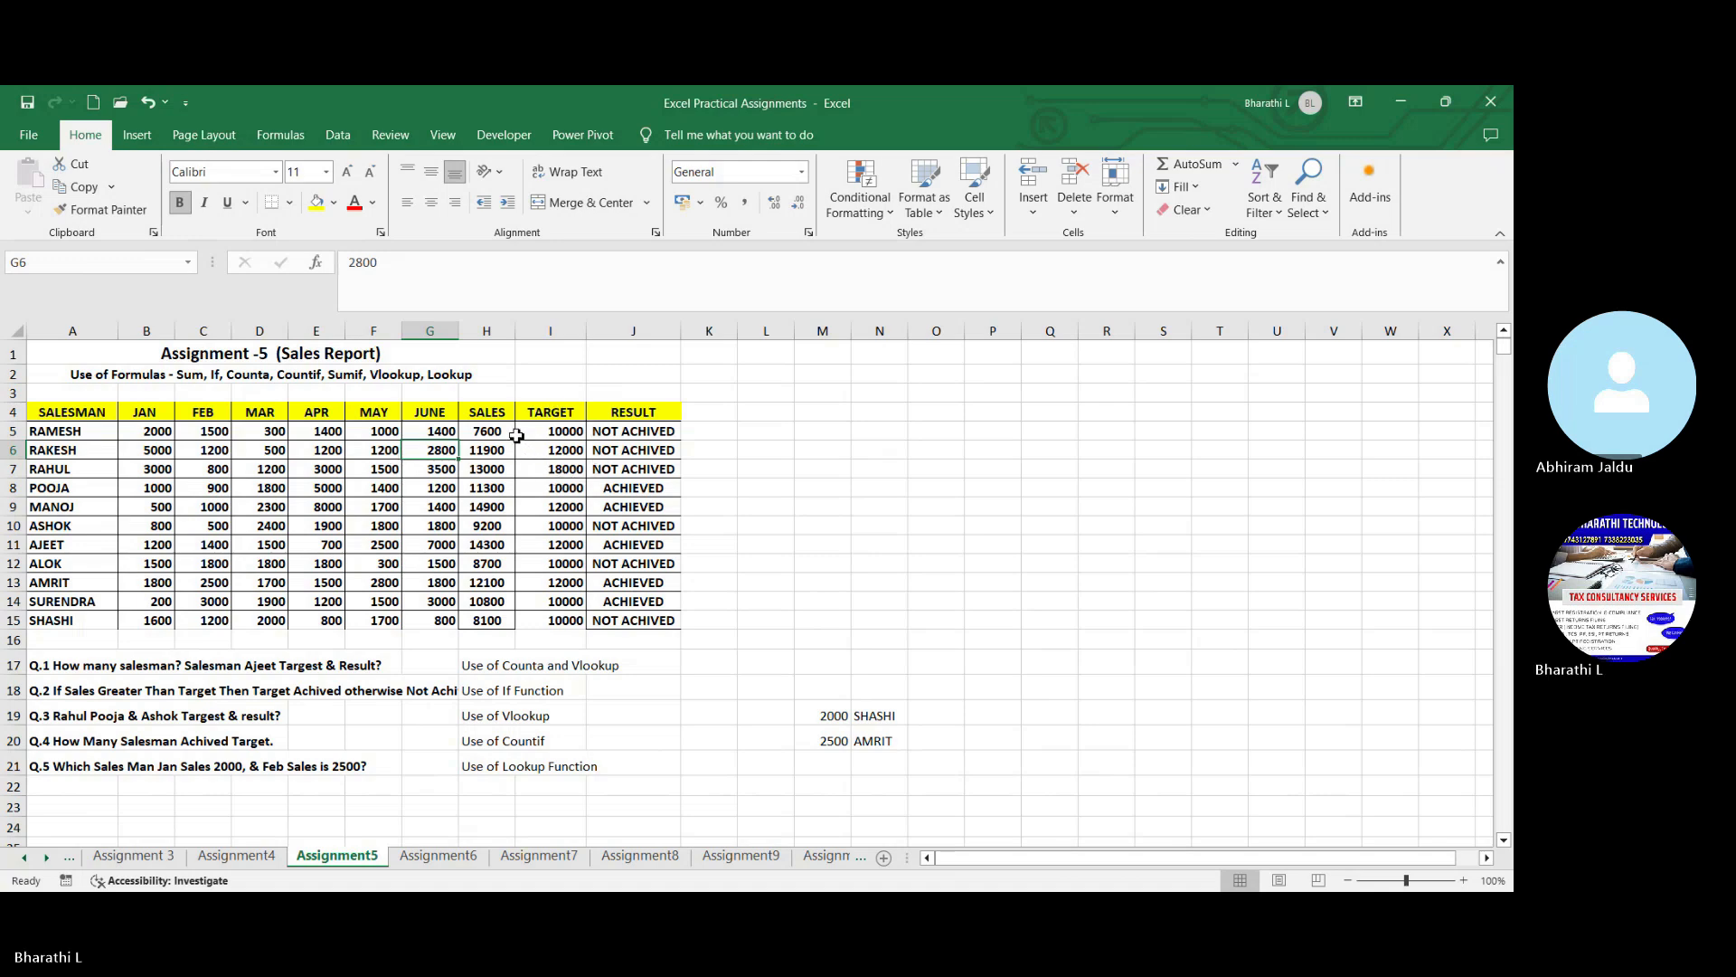
# - Enter the label Total in H3 above the SALES header
pyautogui.click(491, 427)
pyautogui.click(490, 416)
pyautogui.click(493, 394)
pyautogui.write('Total')
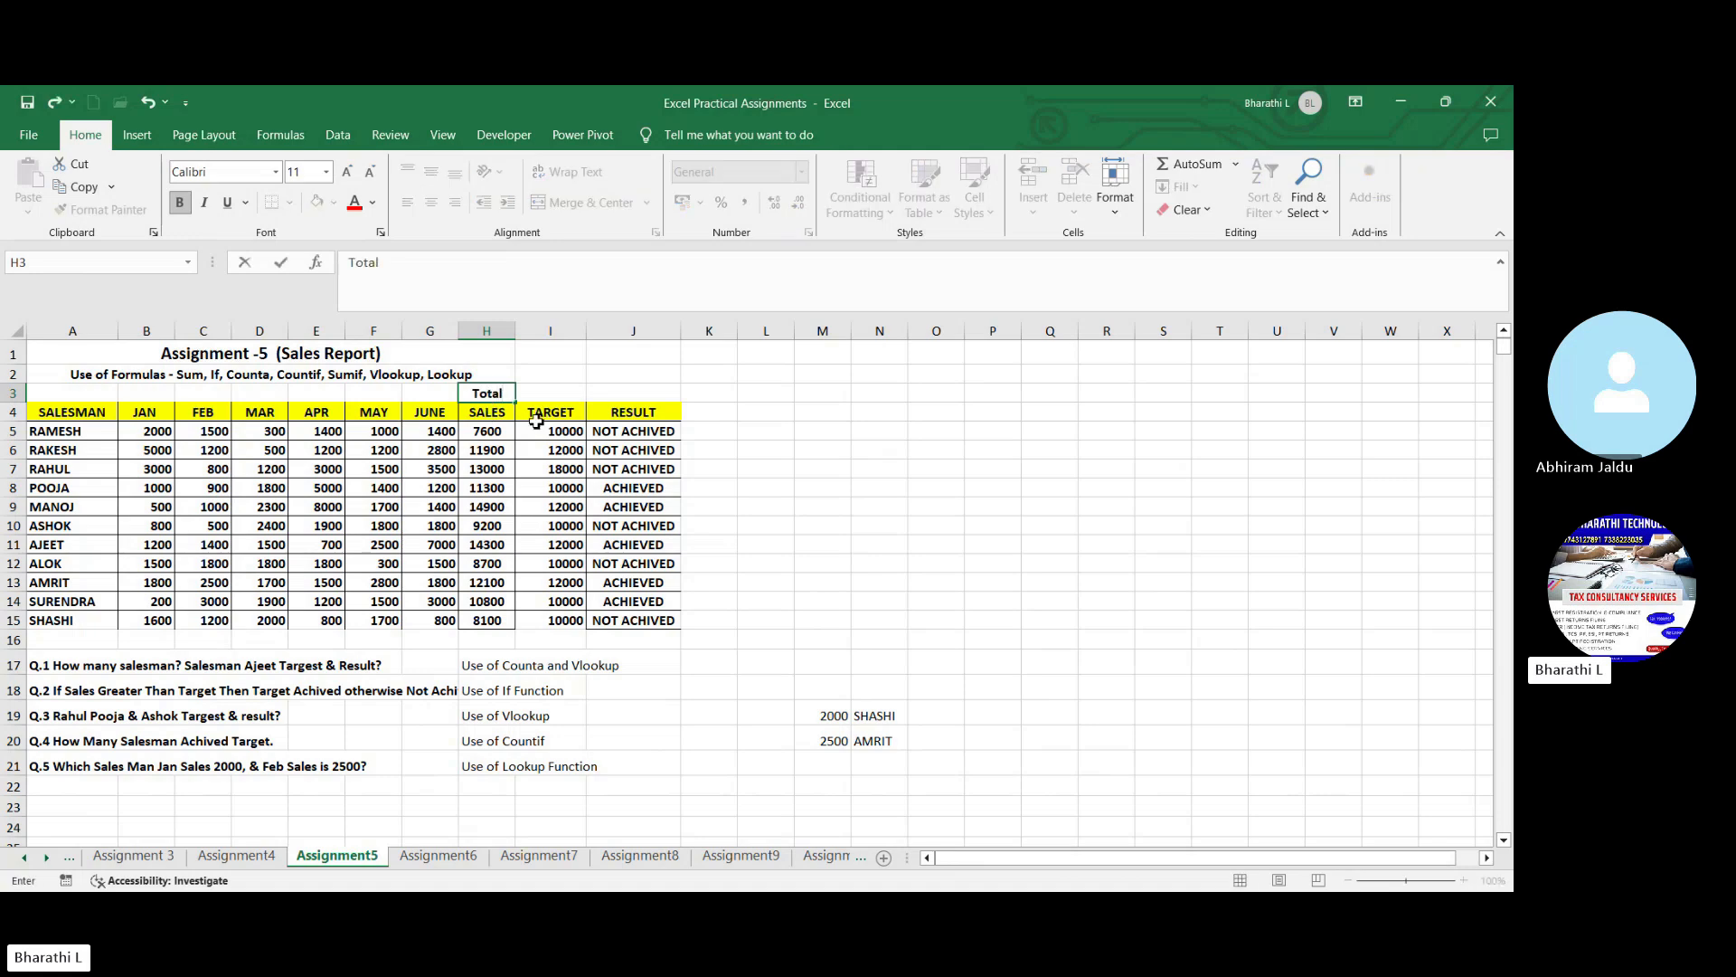
pyautogui.click(818, 469)
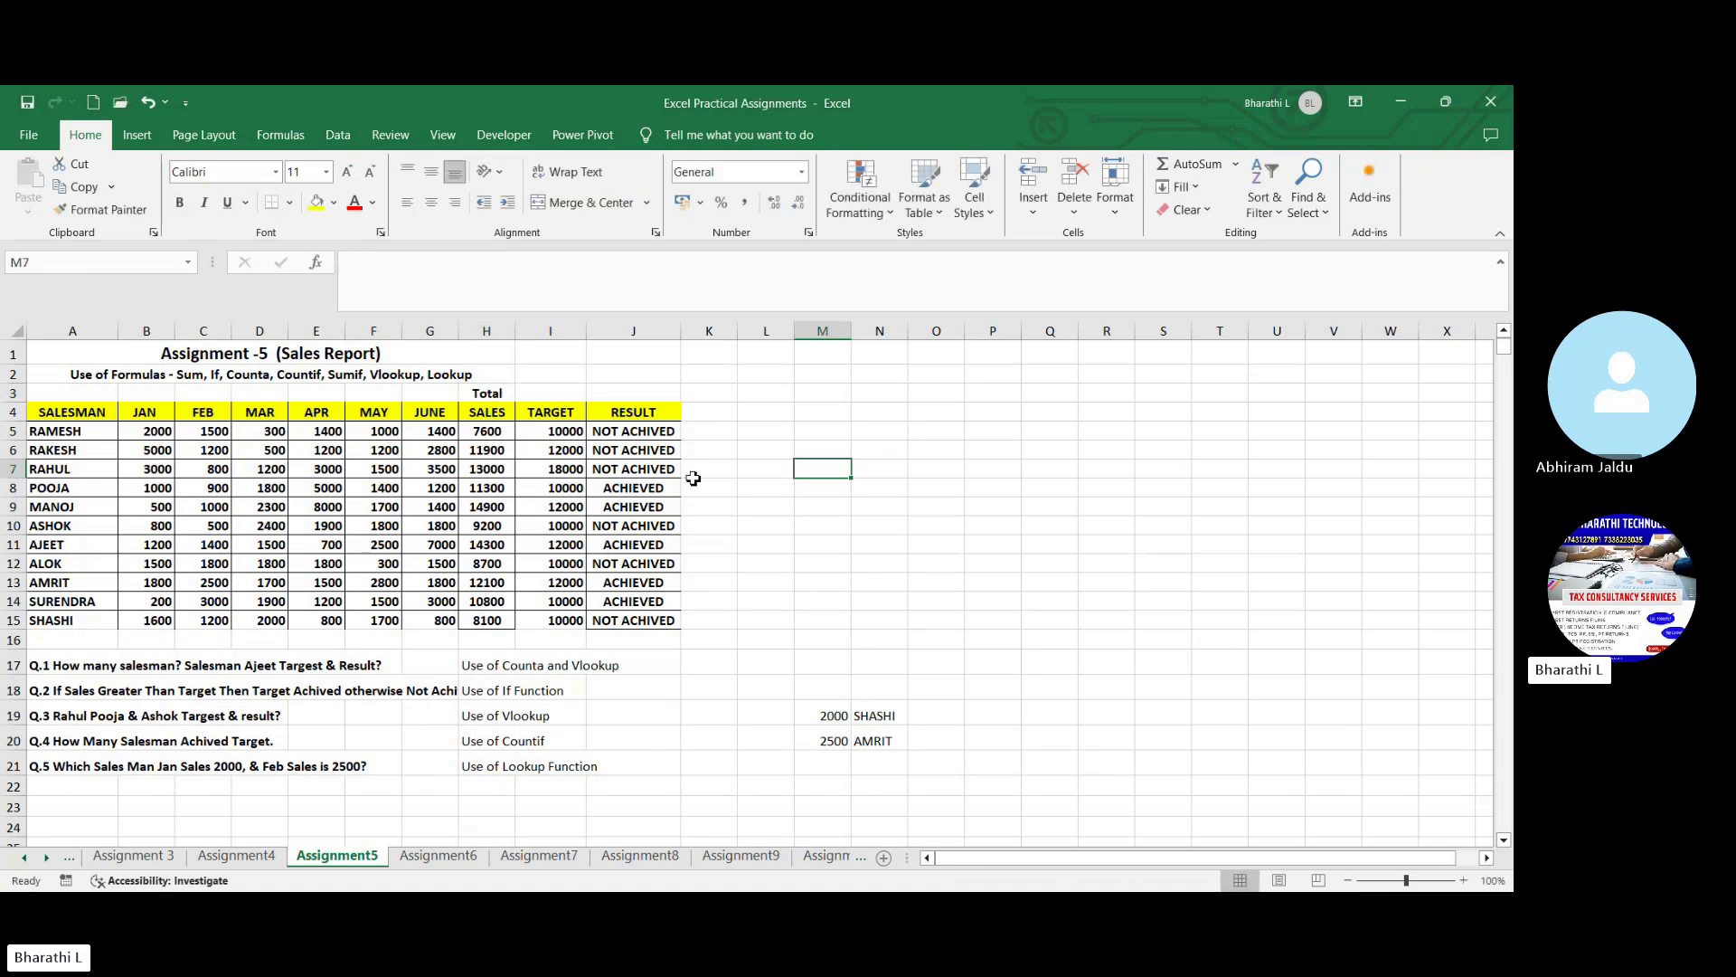
# - Examine the sales total formula in H5, the TARGET and RESULT columns, and the functions suggested for Q.1
pyautogui.click(512, 434)
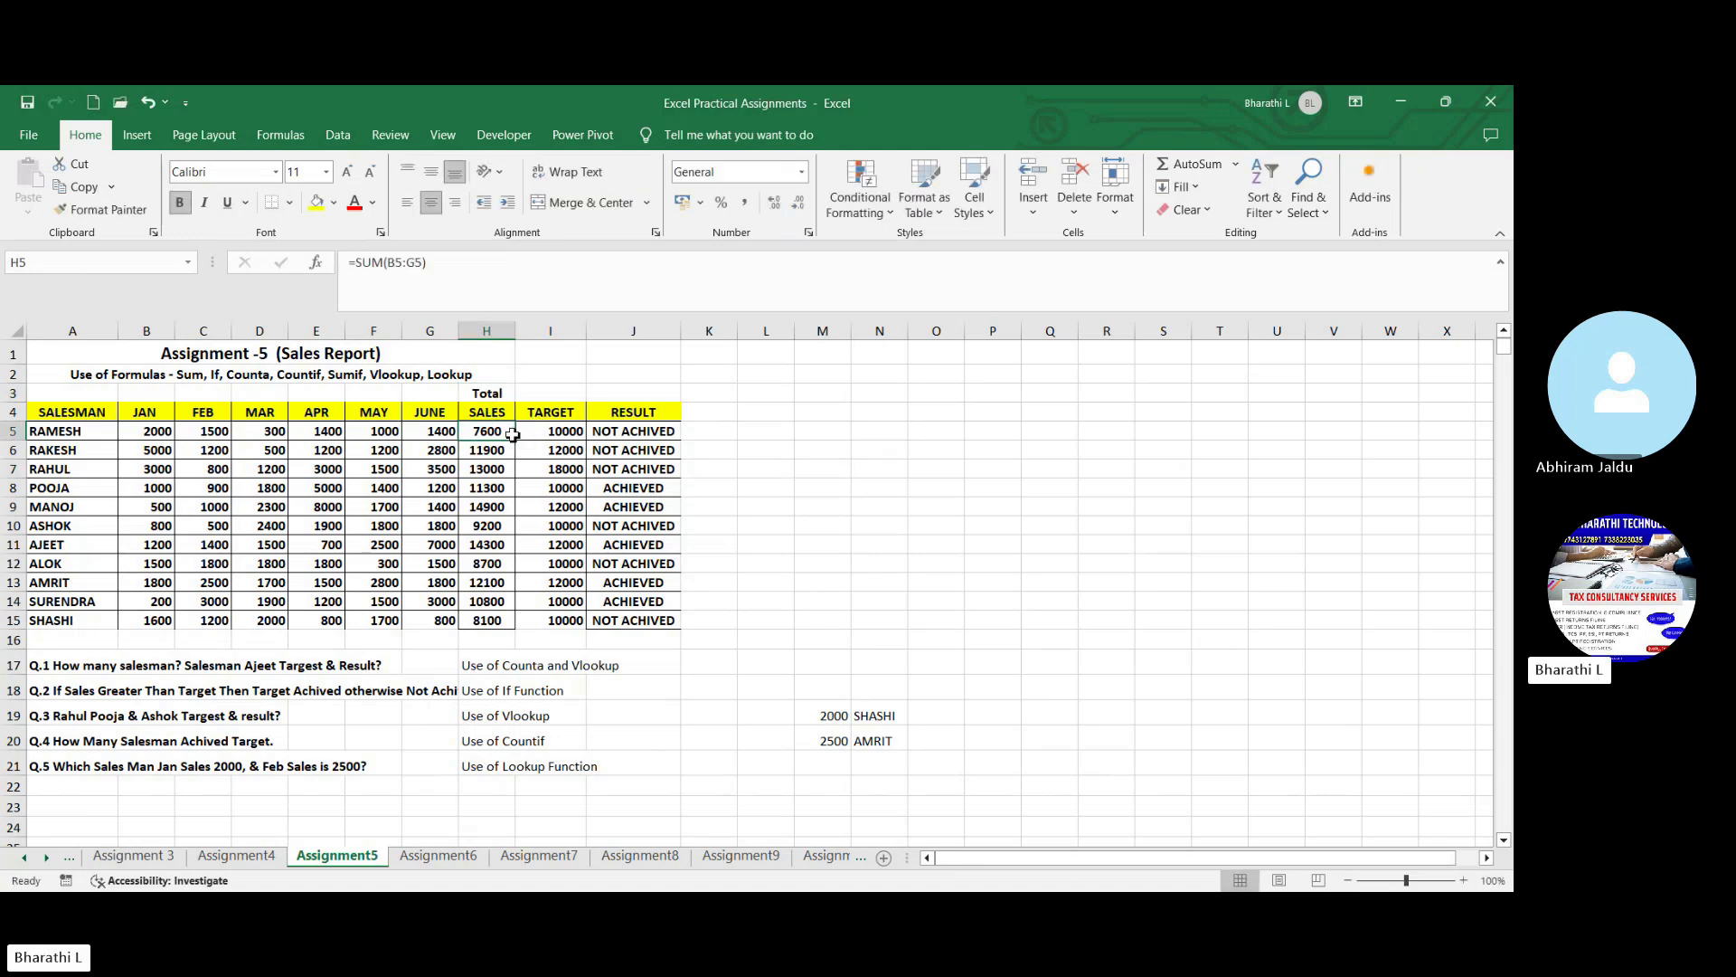
pyautogui.click(565, 437)
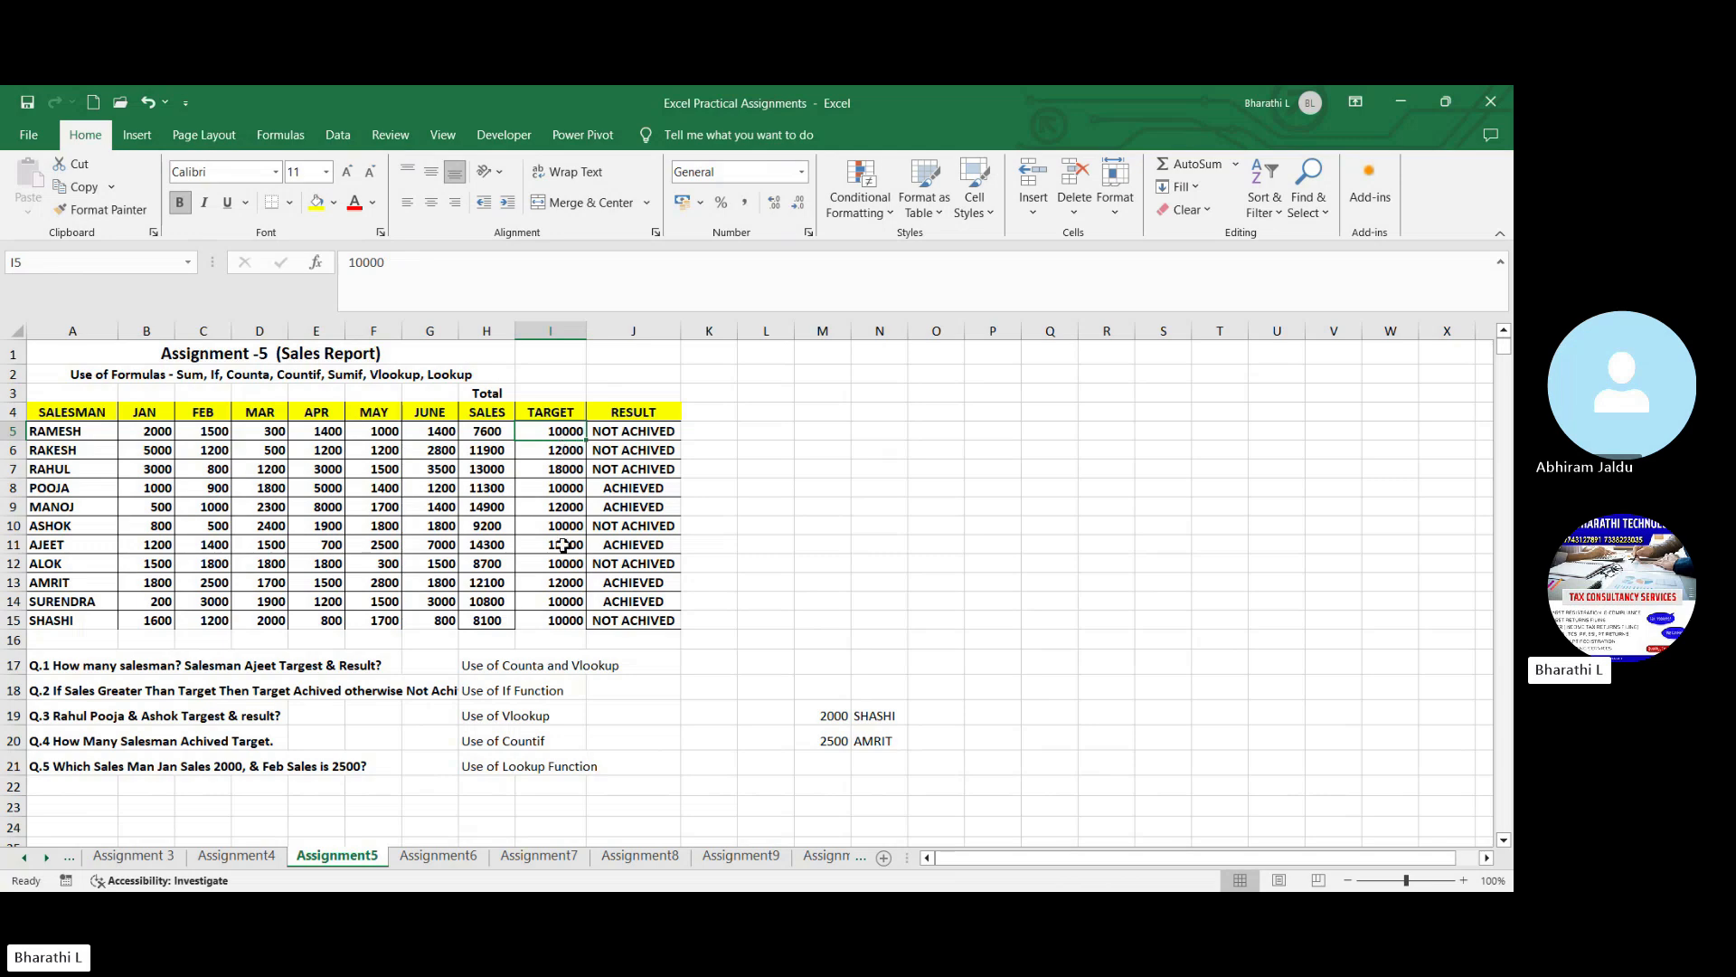
pyautogui.click(637, 433)
pyautogui.click(639, 469)
pyautogui.click(648, 543)
pyautogui.click(650, 617)
pyautogui.click(780, 543)
pyautogui.press('Right')
pyautogui.press('Right')
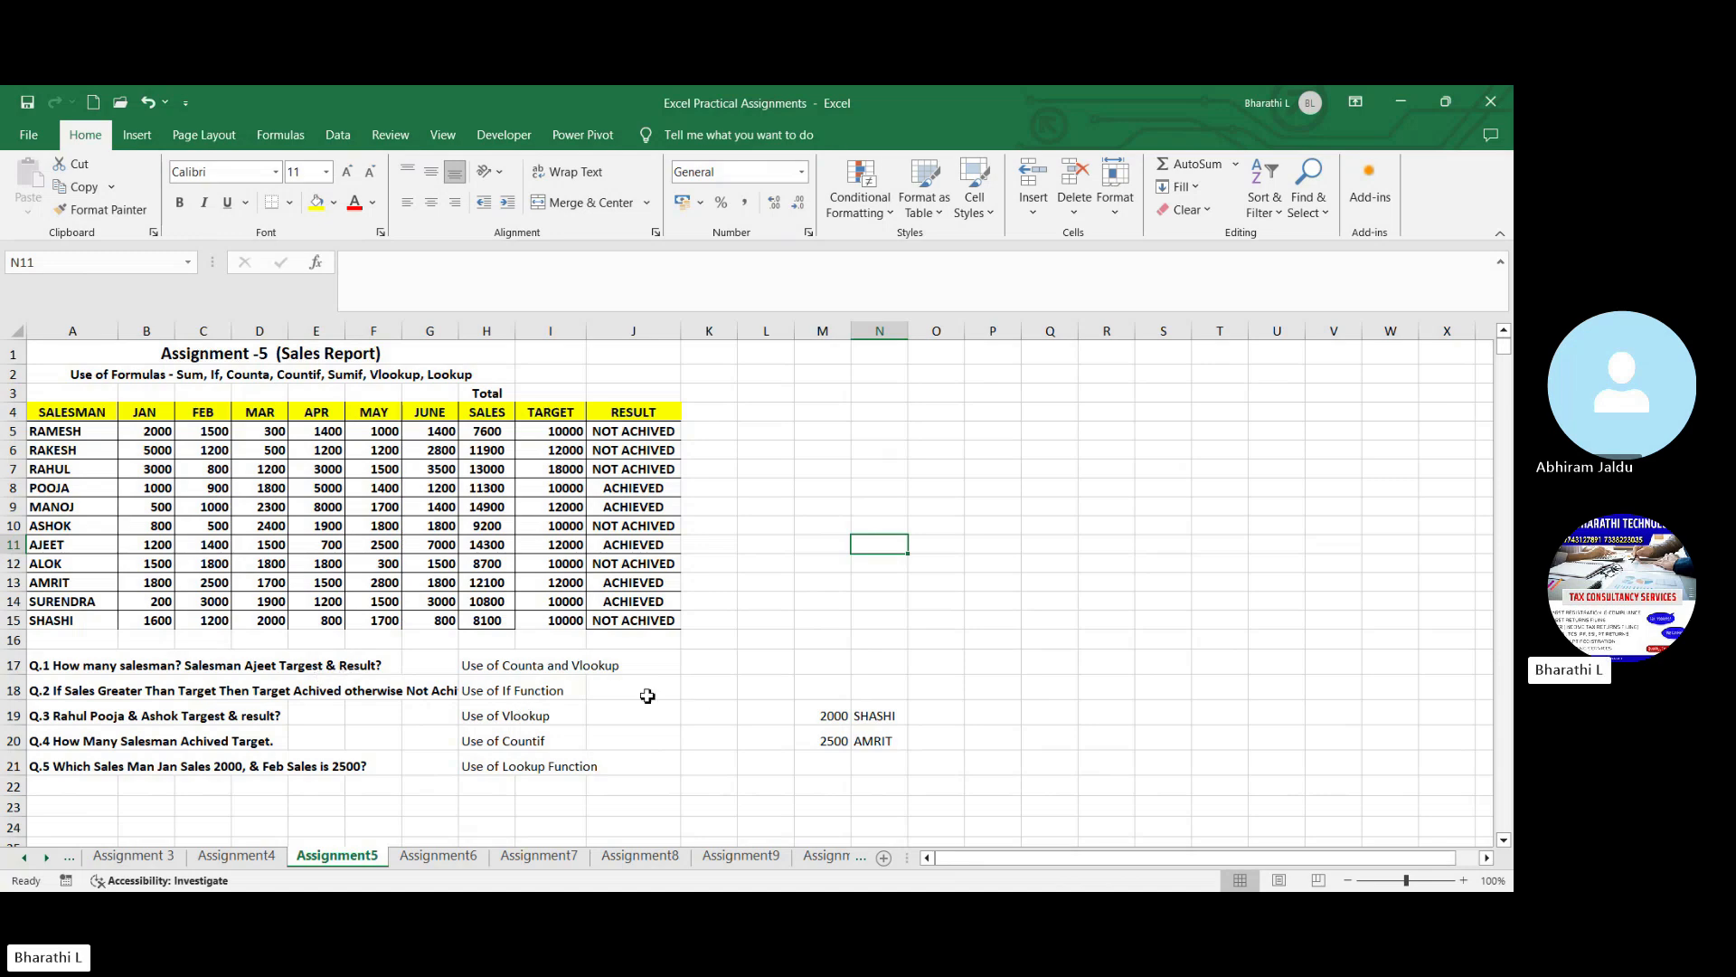
pyautogui.click(582, 665)
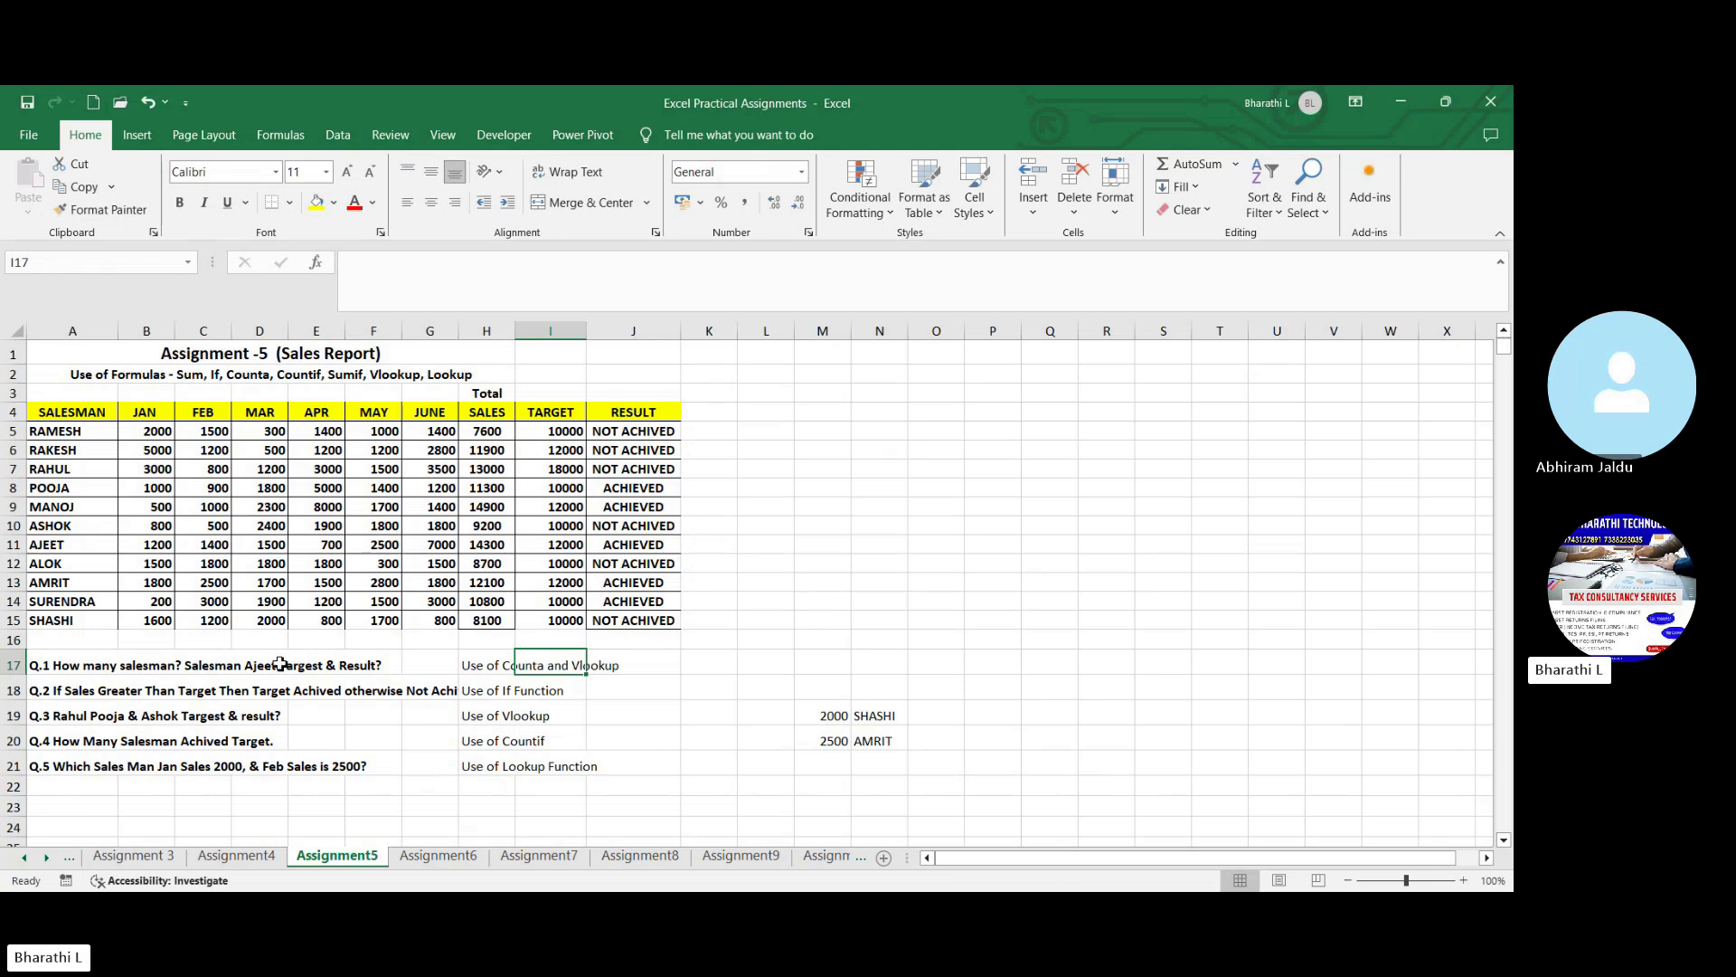
# - Enter the name of the salesman asked about in Q.1 as the lookup value in O9
pyautogui.click(962, 581)
pyautogui.click(945, 504)
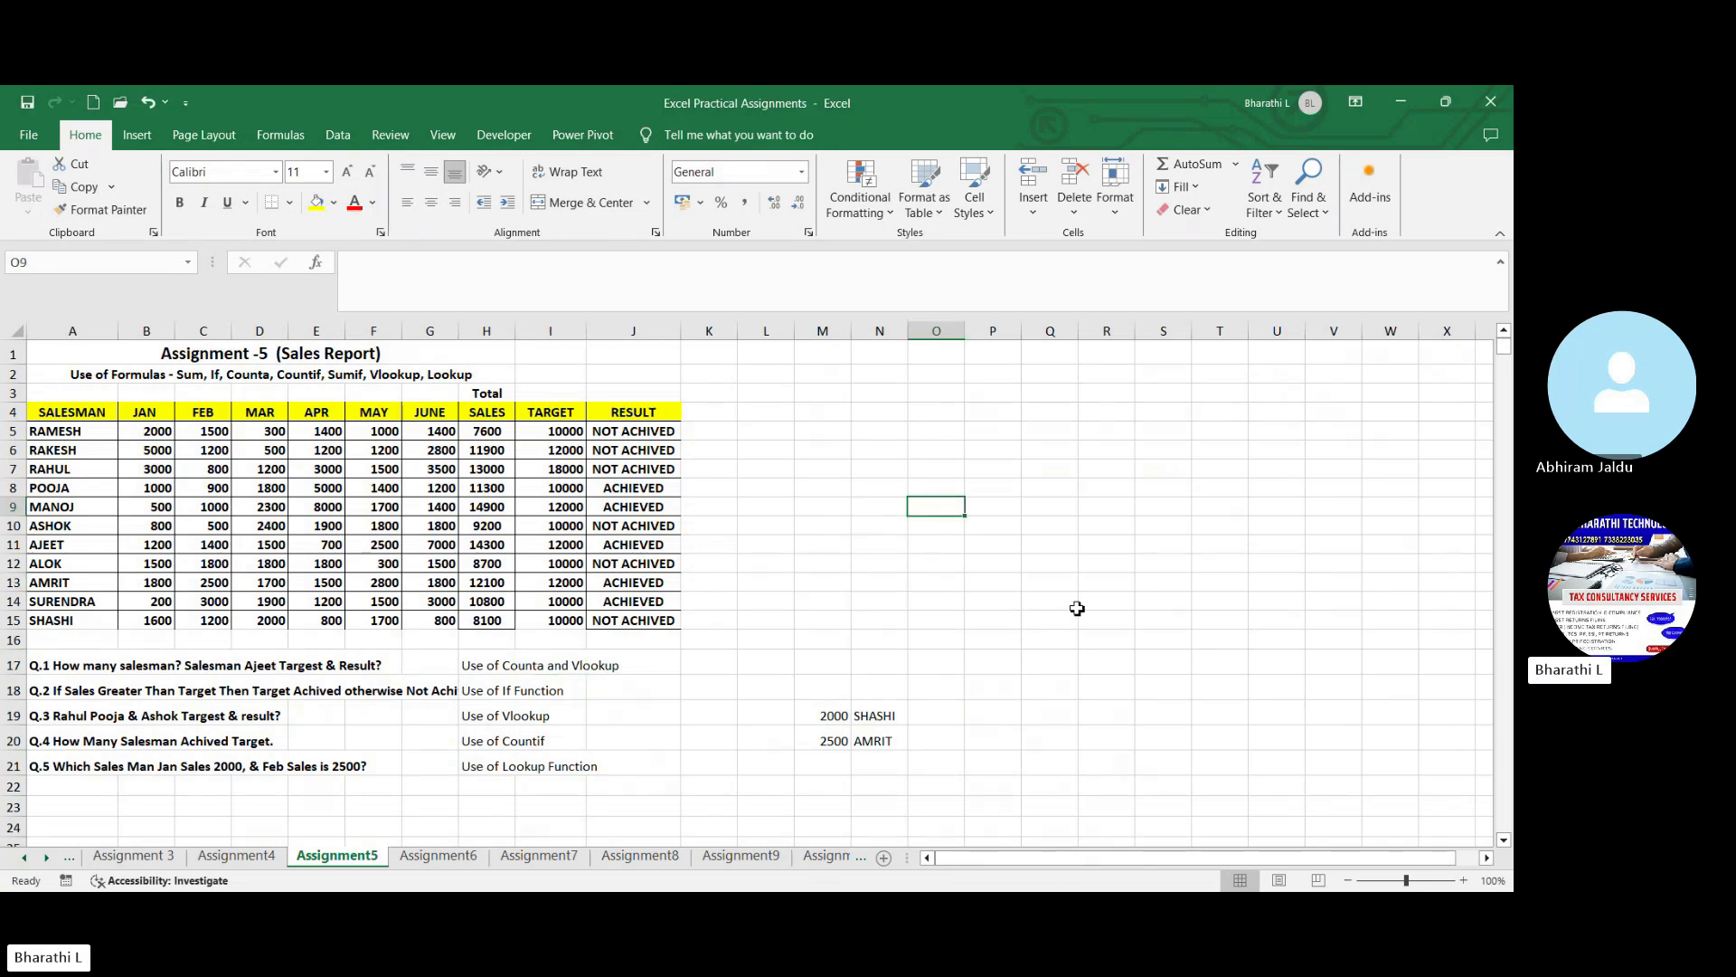
pyautogui.write('Aj')
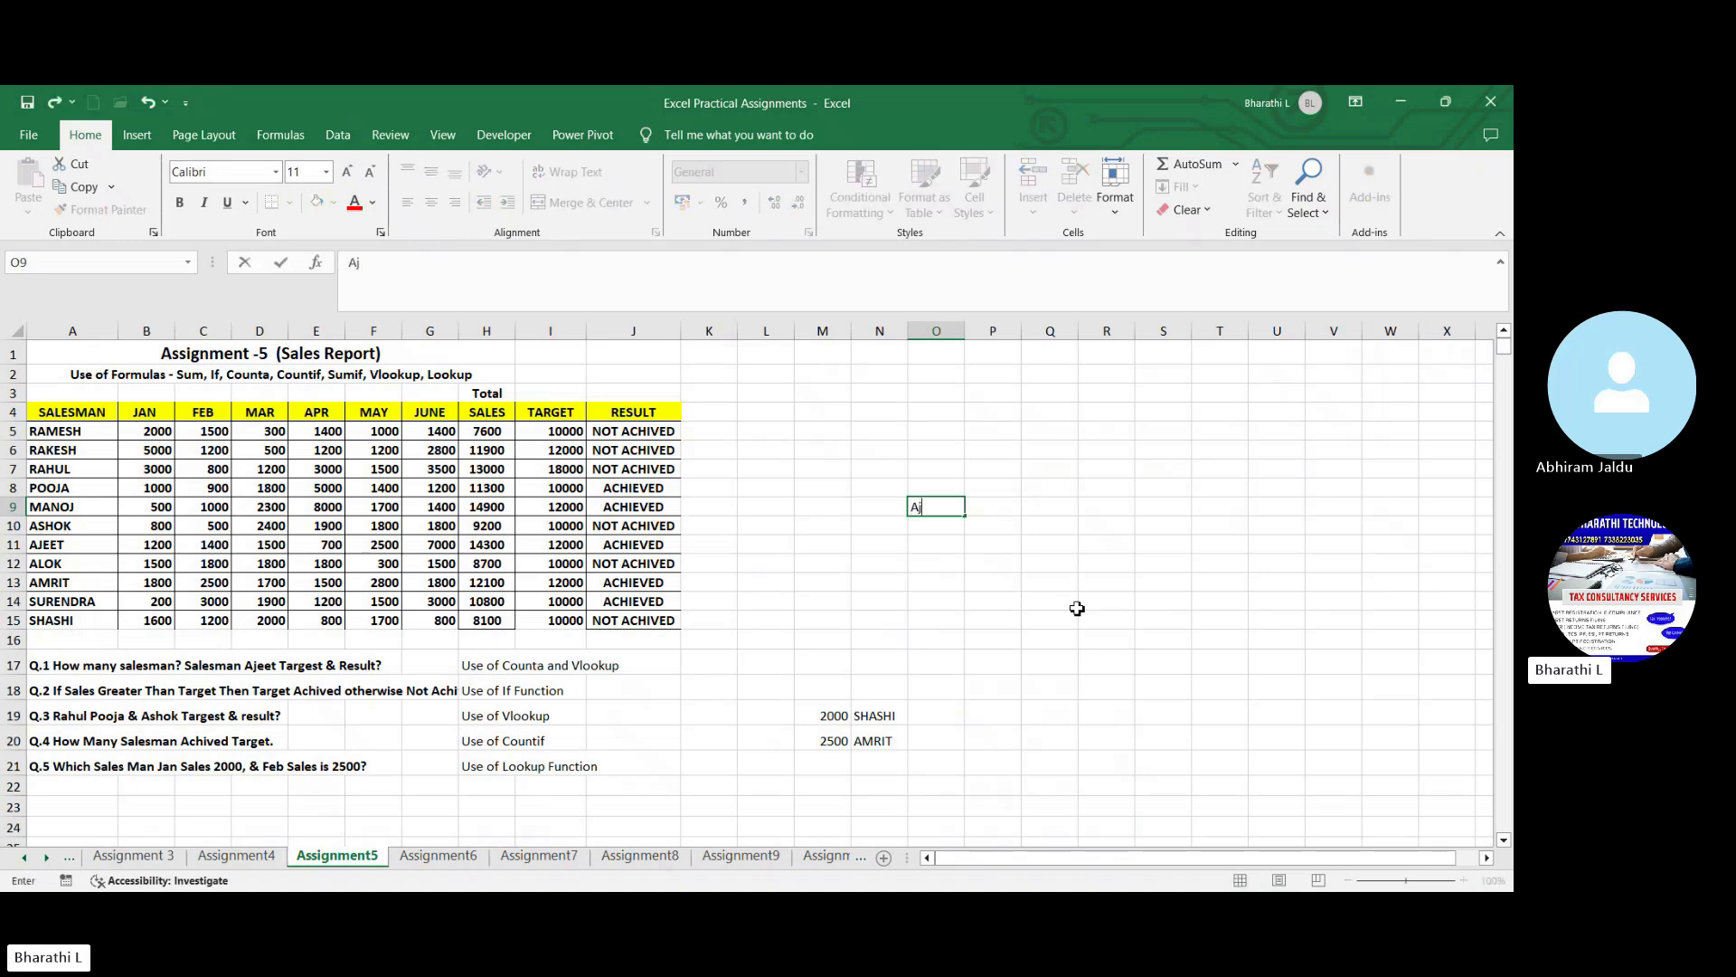
pyautogui.write('ee')
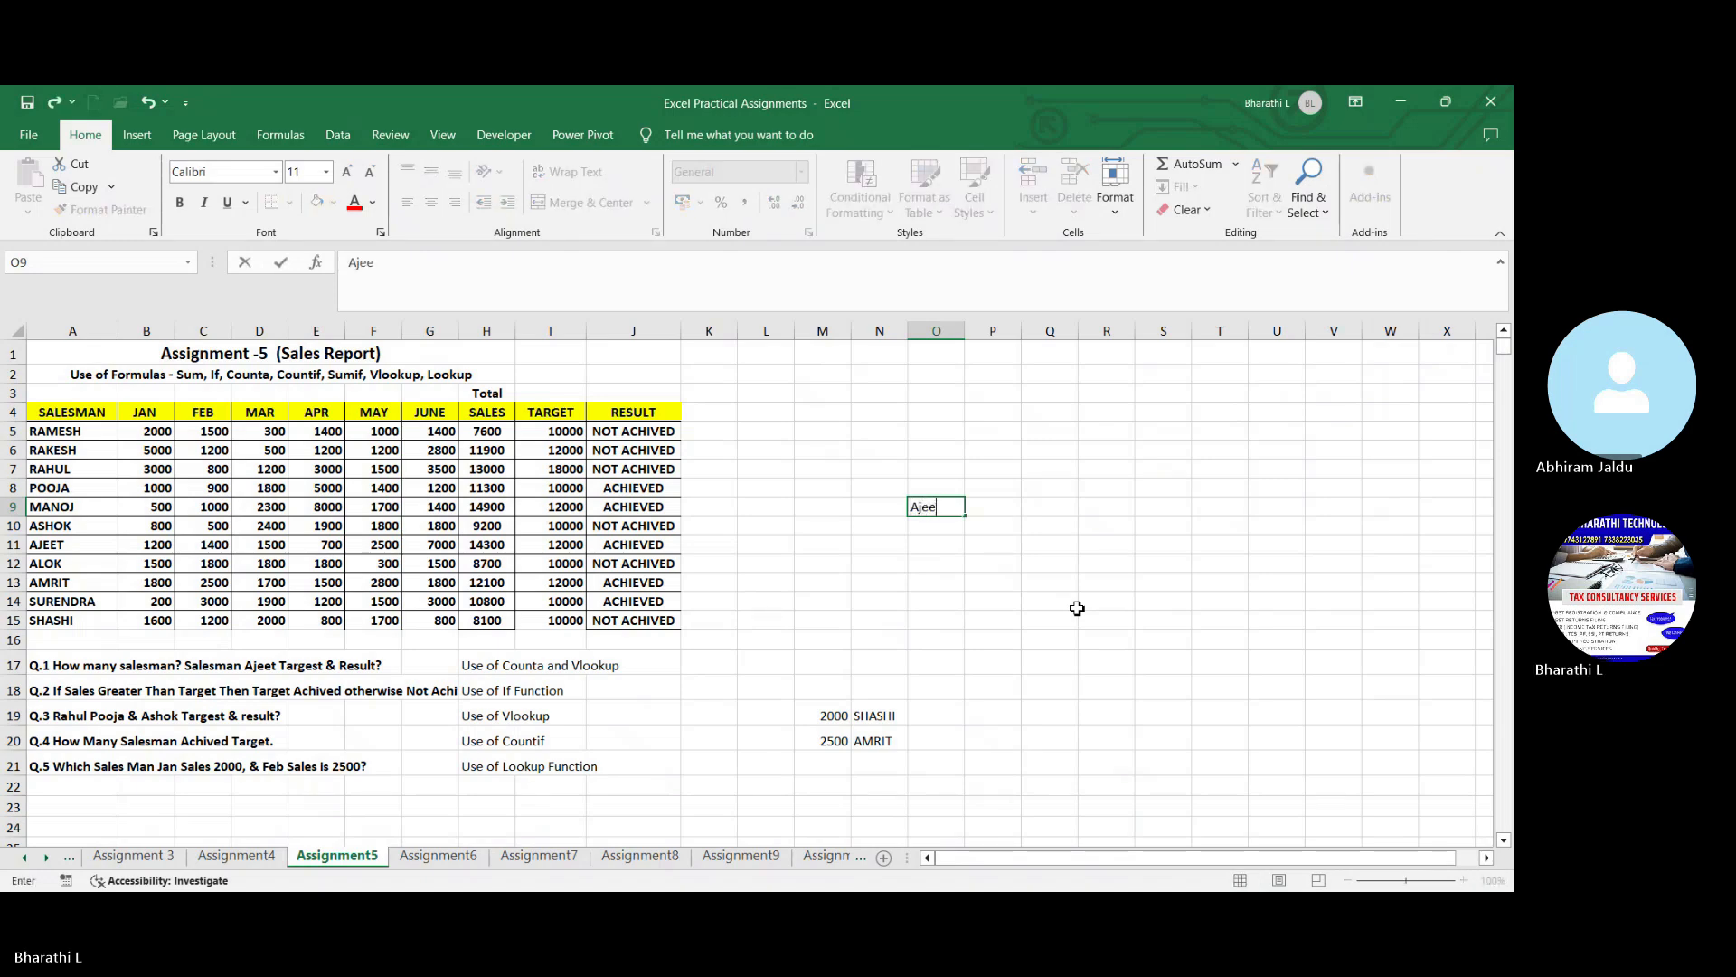
pyautogui.write('t')
pyautogui.hotkey('ctrl', 'Return')
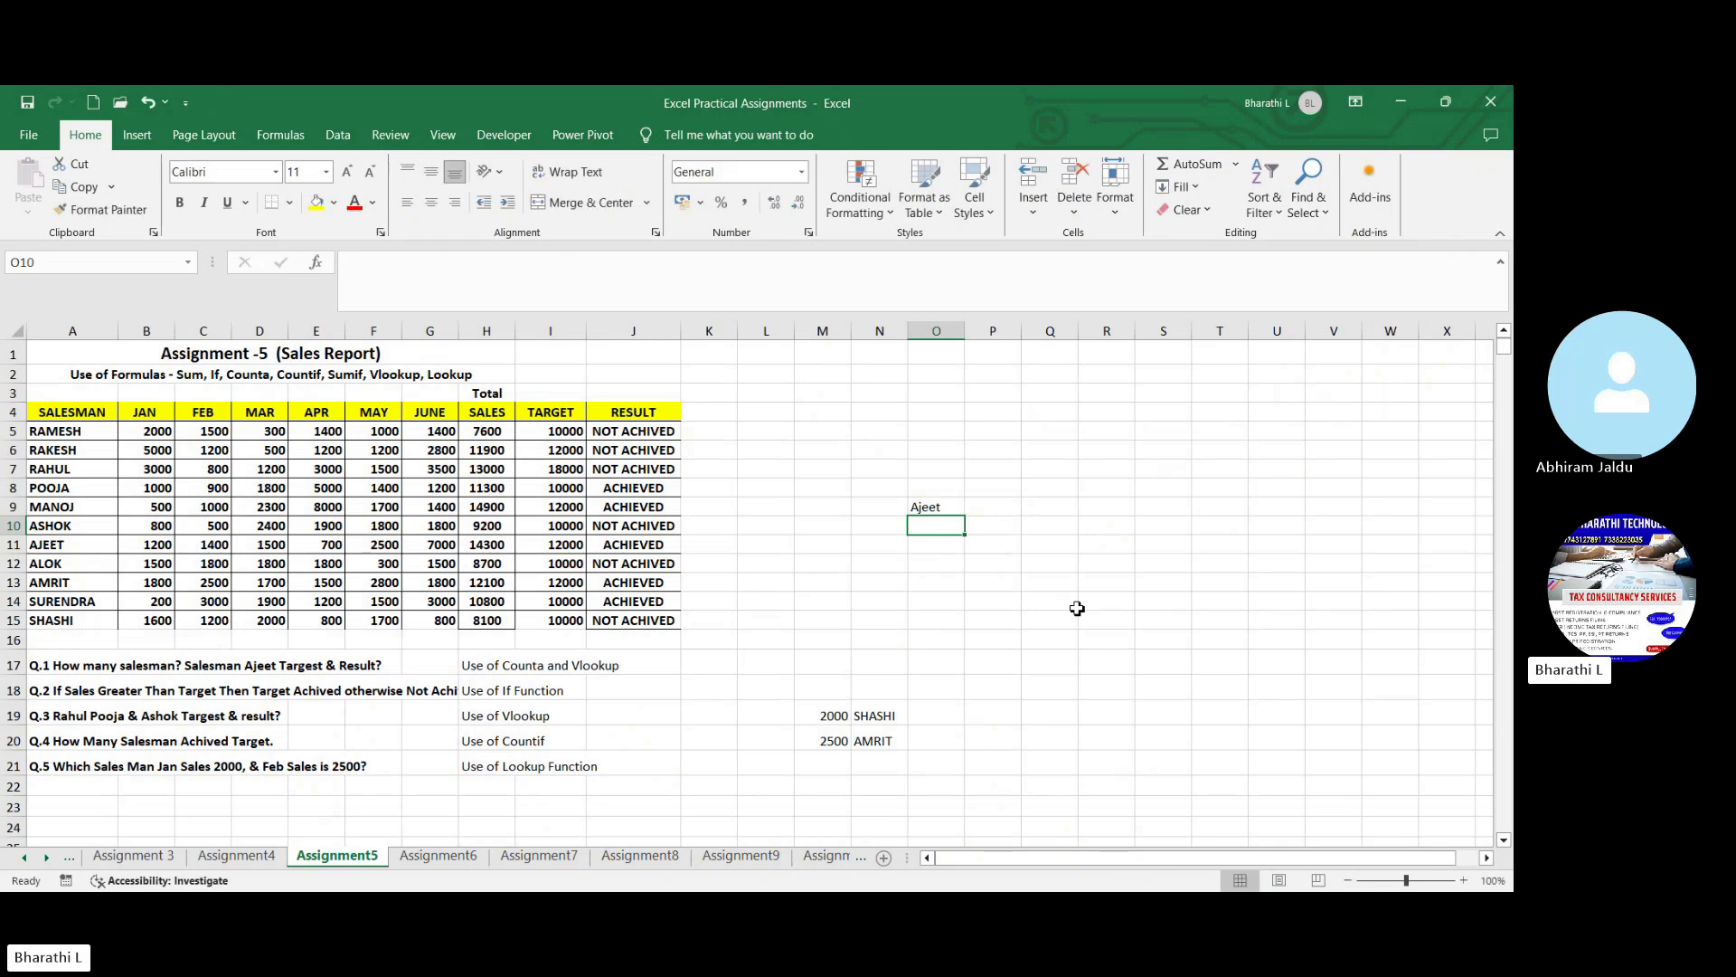
# - Enter the formula =VLOOKUP(O9,A5:J15,9,0) in P9 to return the salesman's target
pyautogui.click(1026, 512)
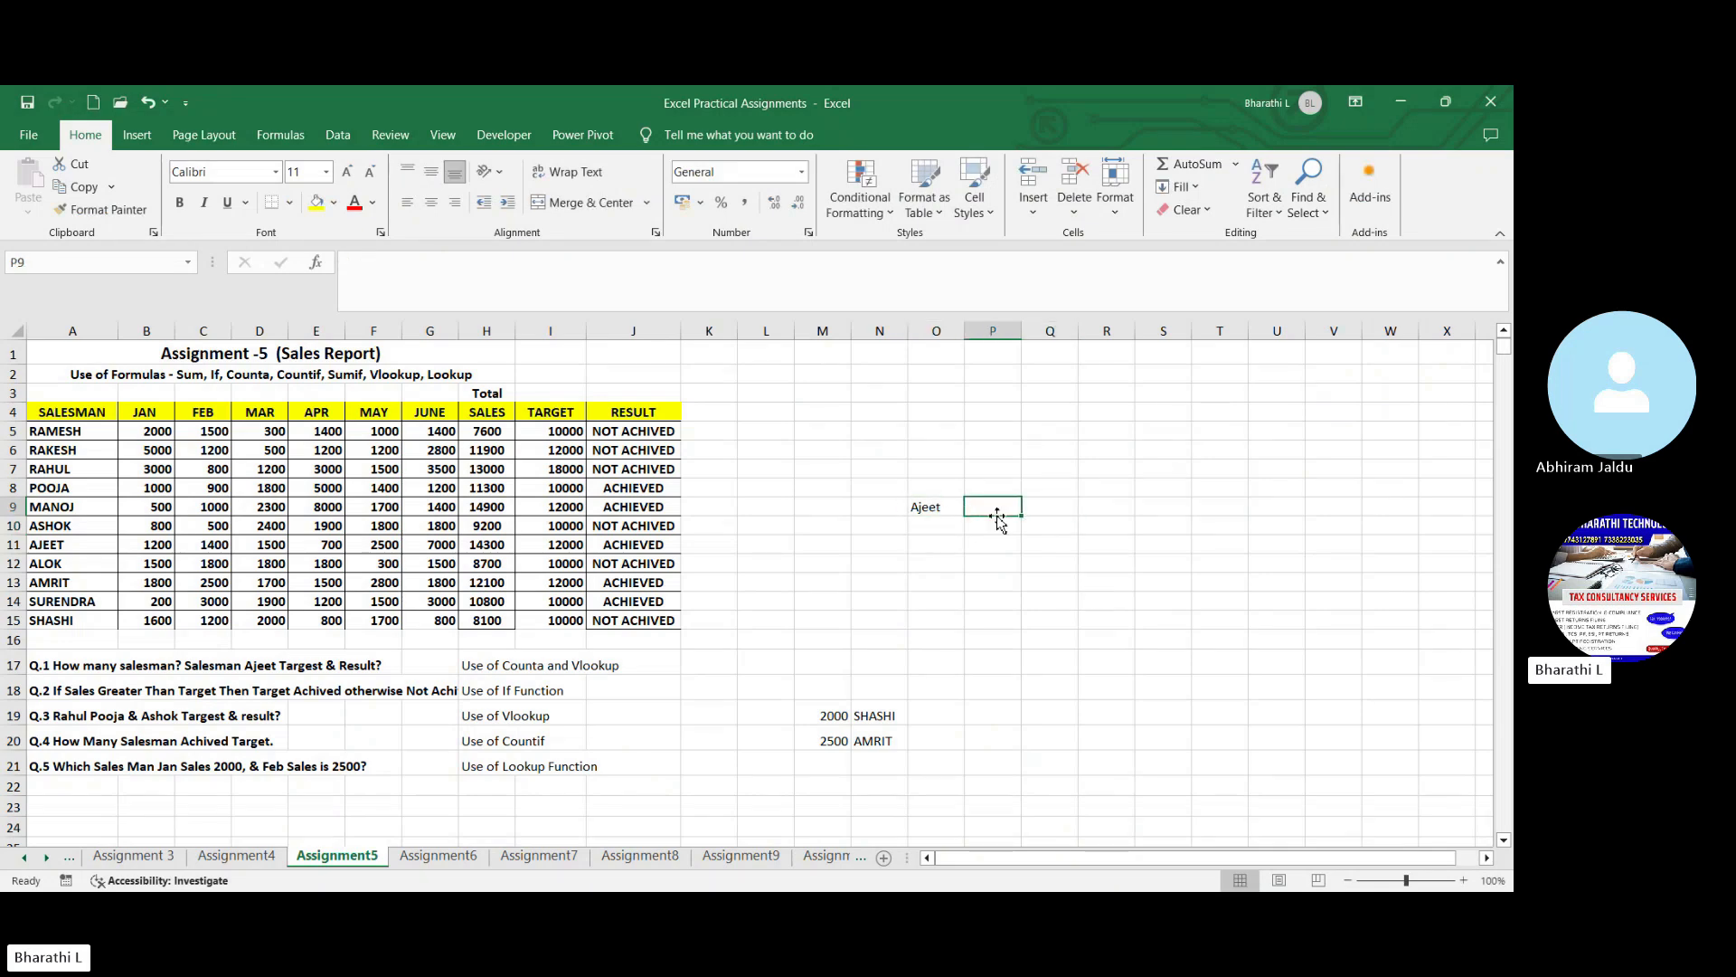
pyautogui.click(1464, 881)
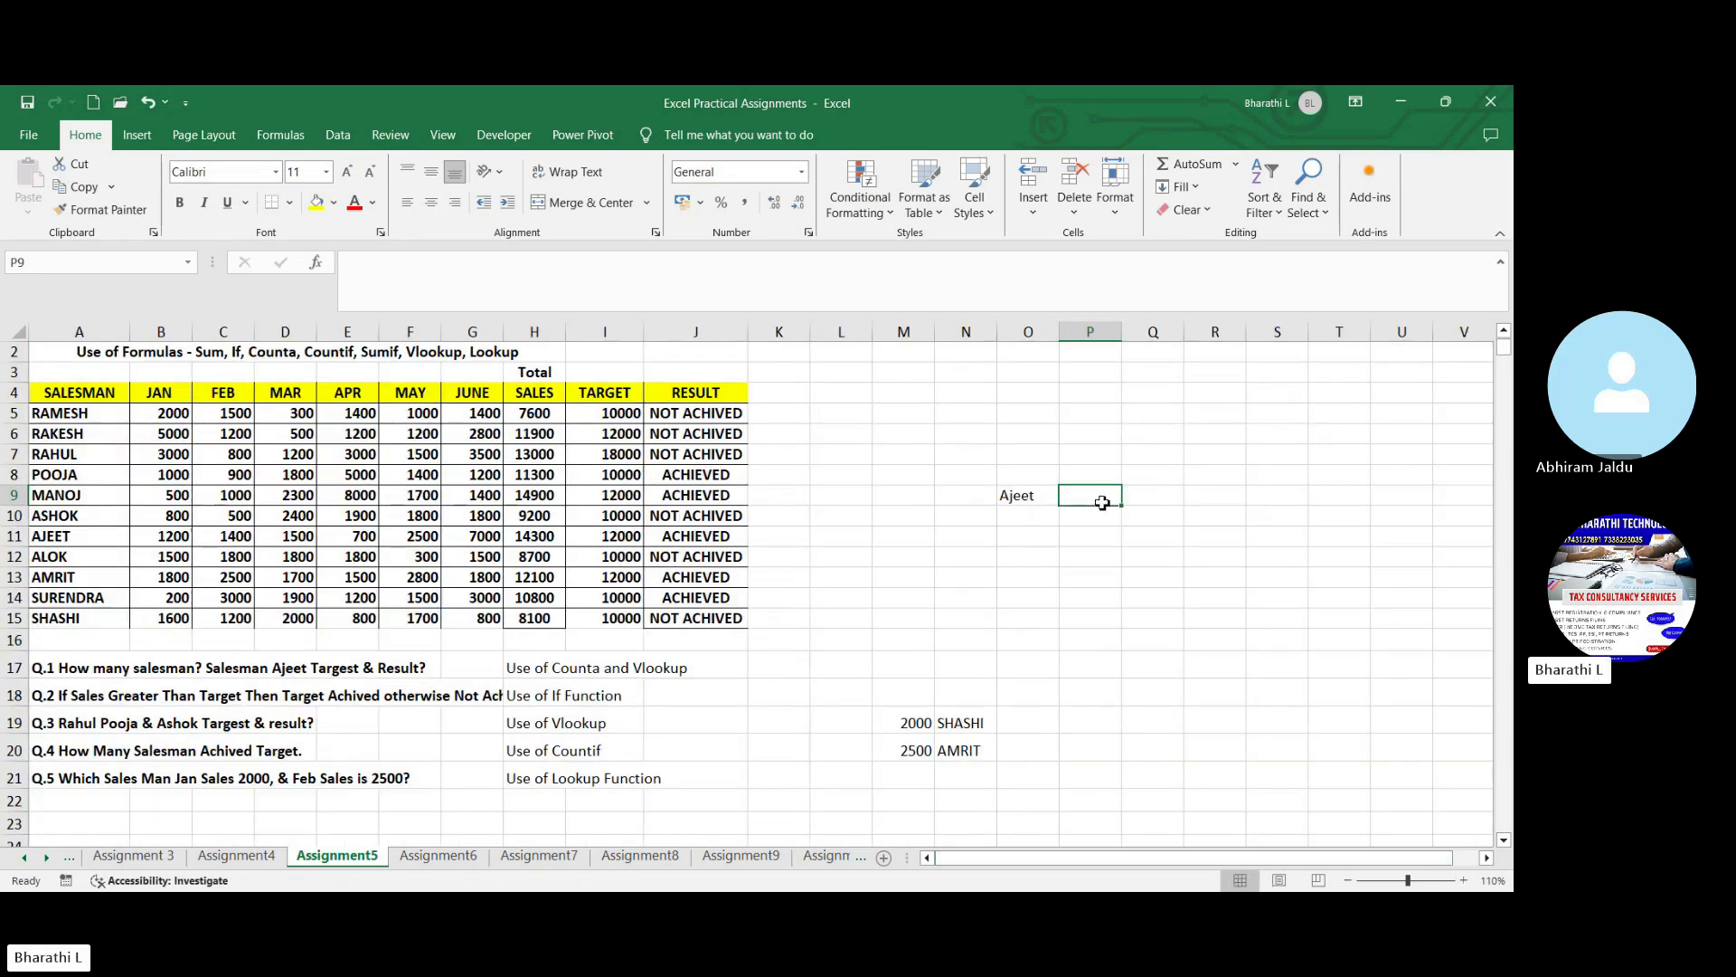
pyautogui.write('=v')
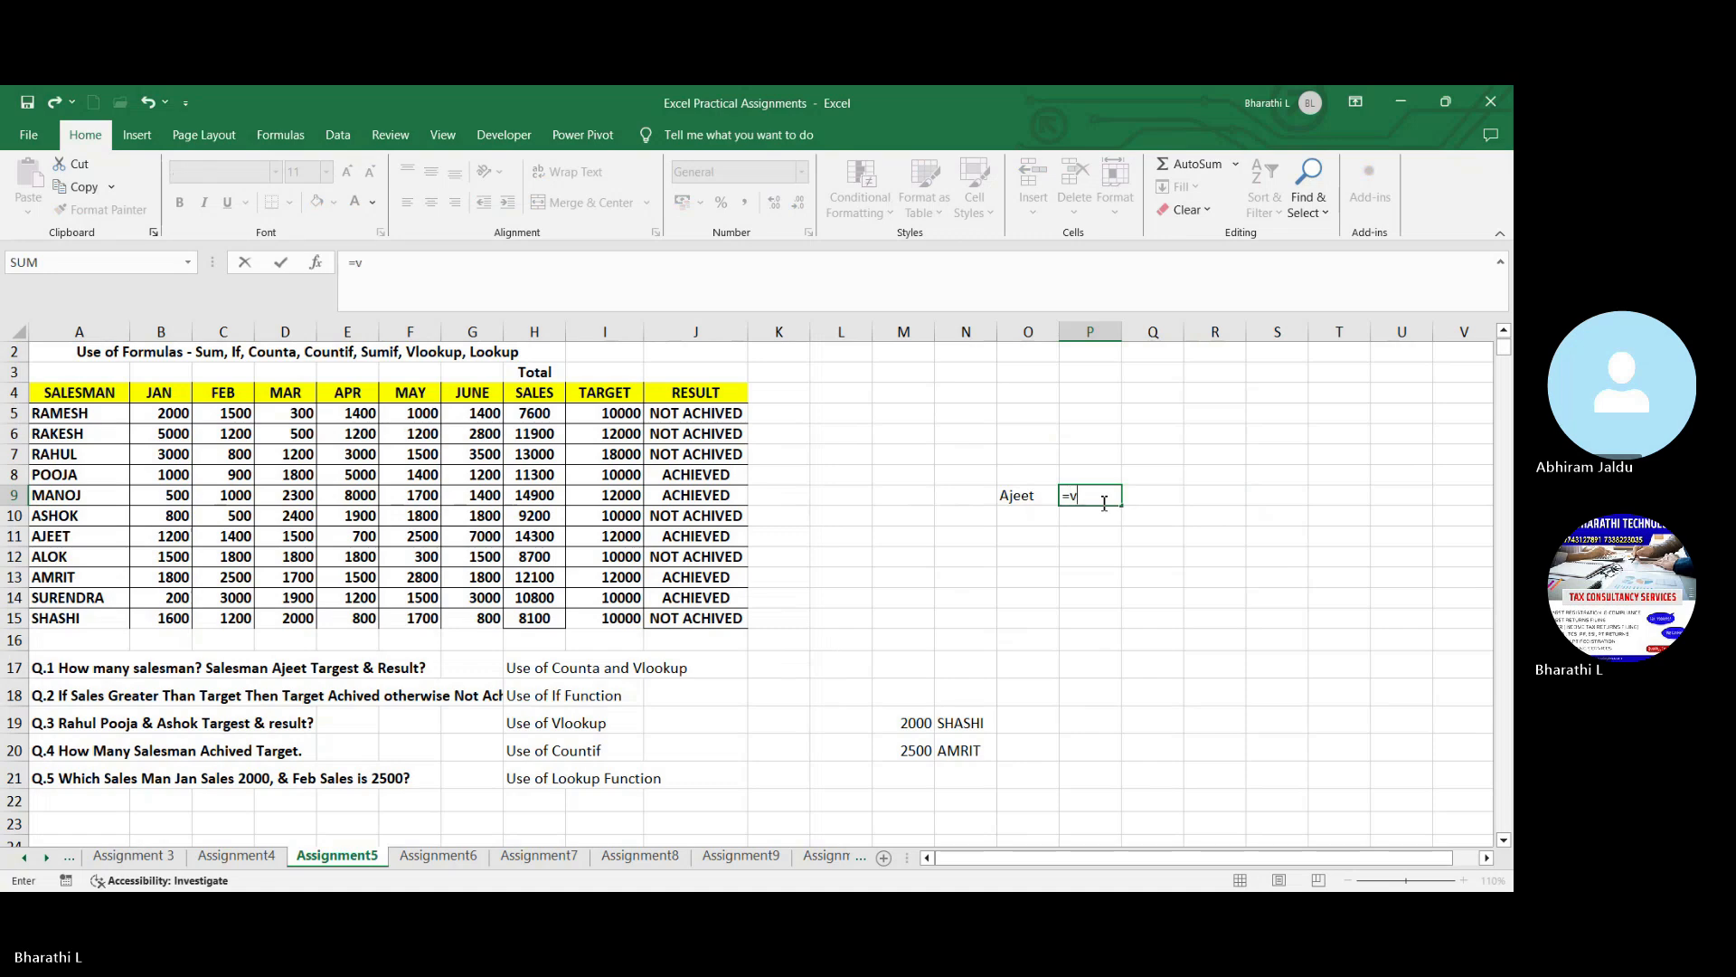
pyautogui.write('lo')
pyautogui.press('Tab')
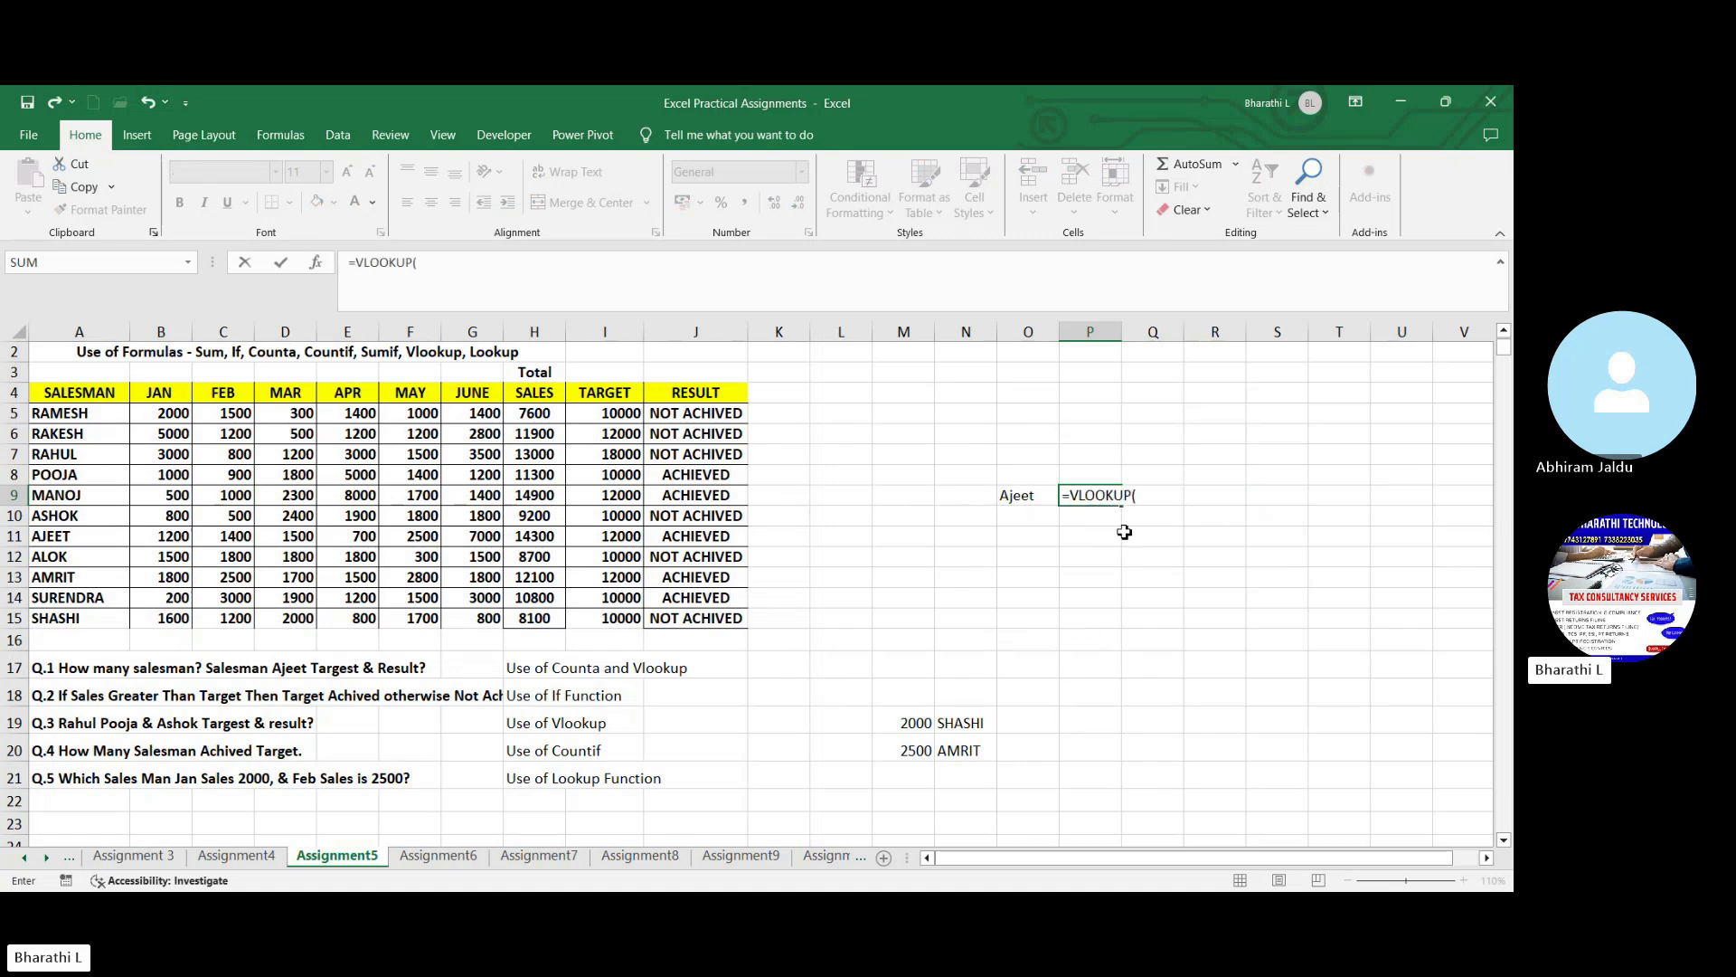
pyautogui.click(1046, 496)
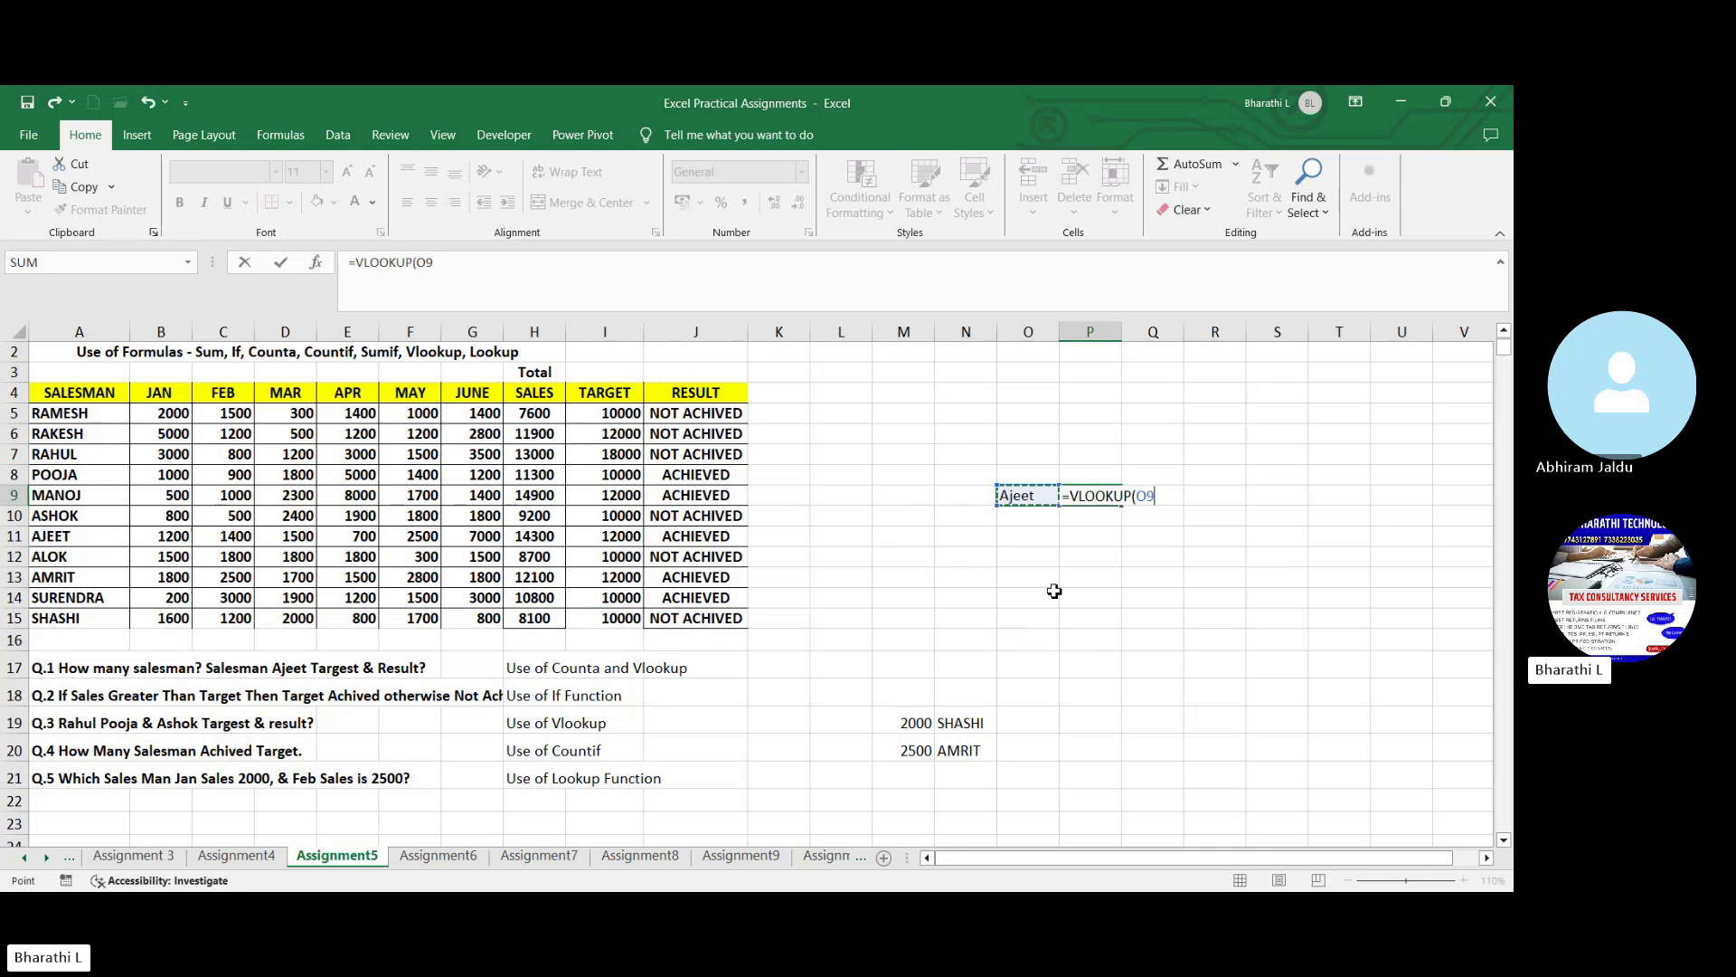
pyautogui.write(',')
pyautogui.moveTo(102, 412); pyautogui.dragTo(747, 629)
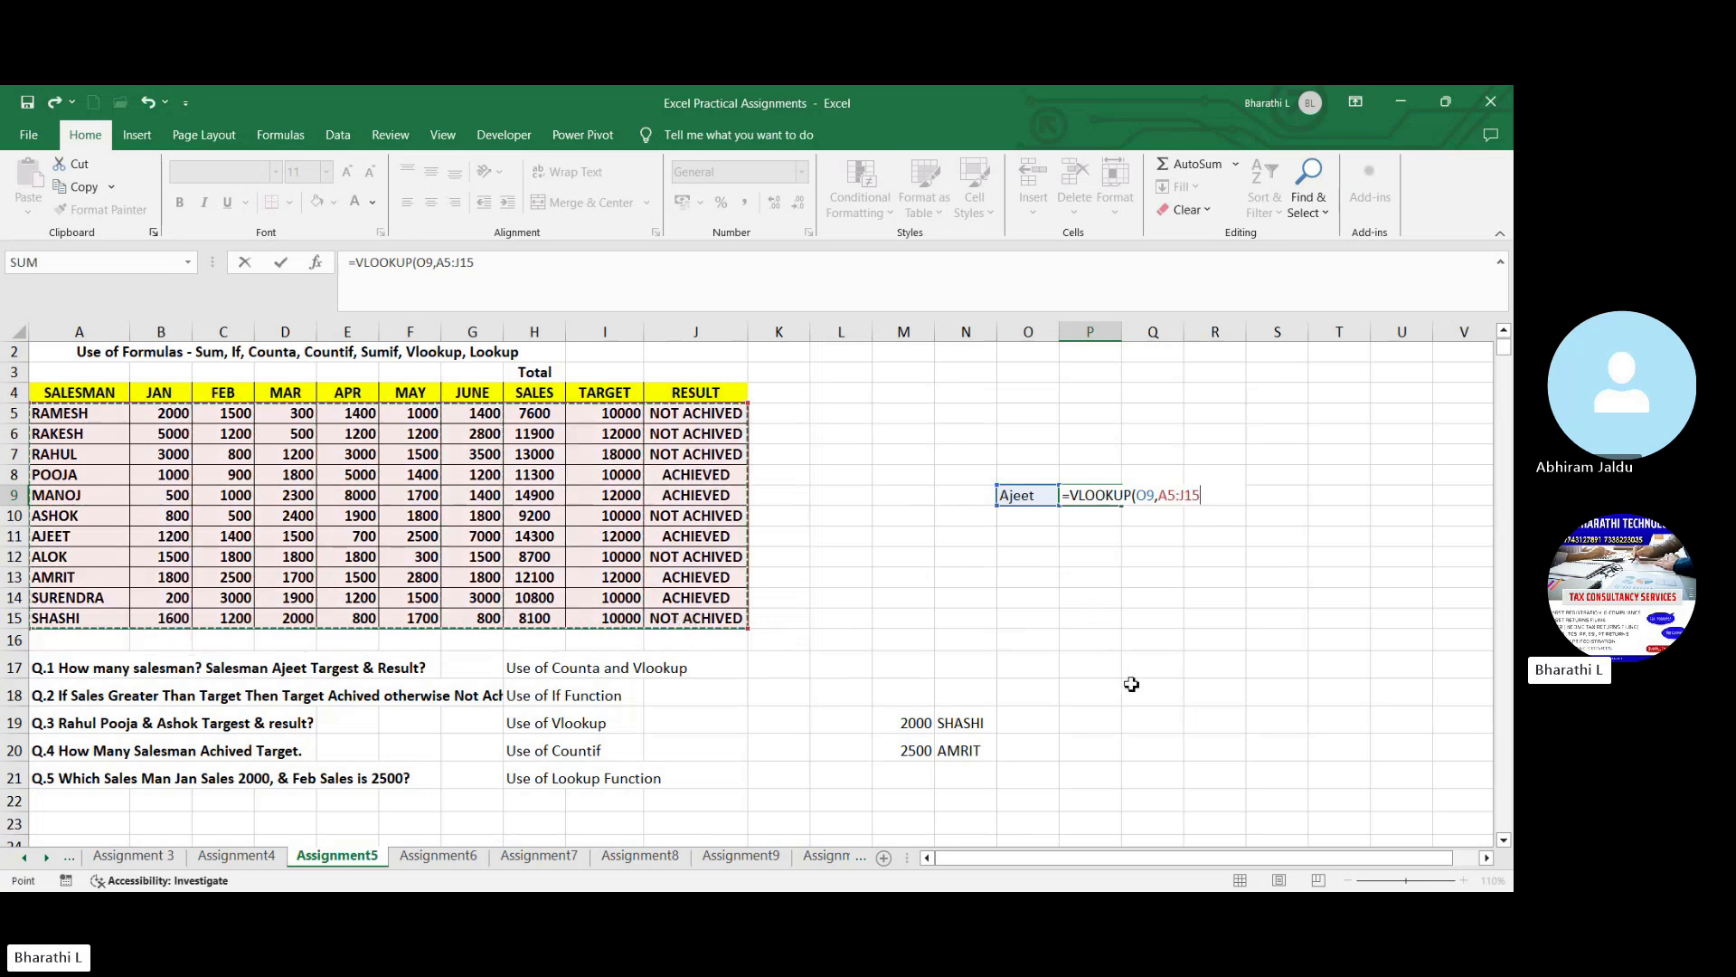
pyautogui.write(',9')
pyautogui.write(',9,')
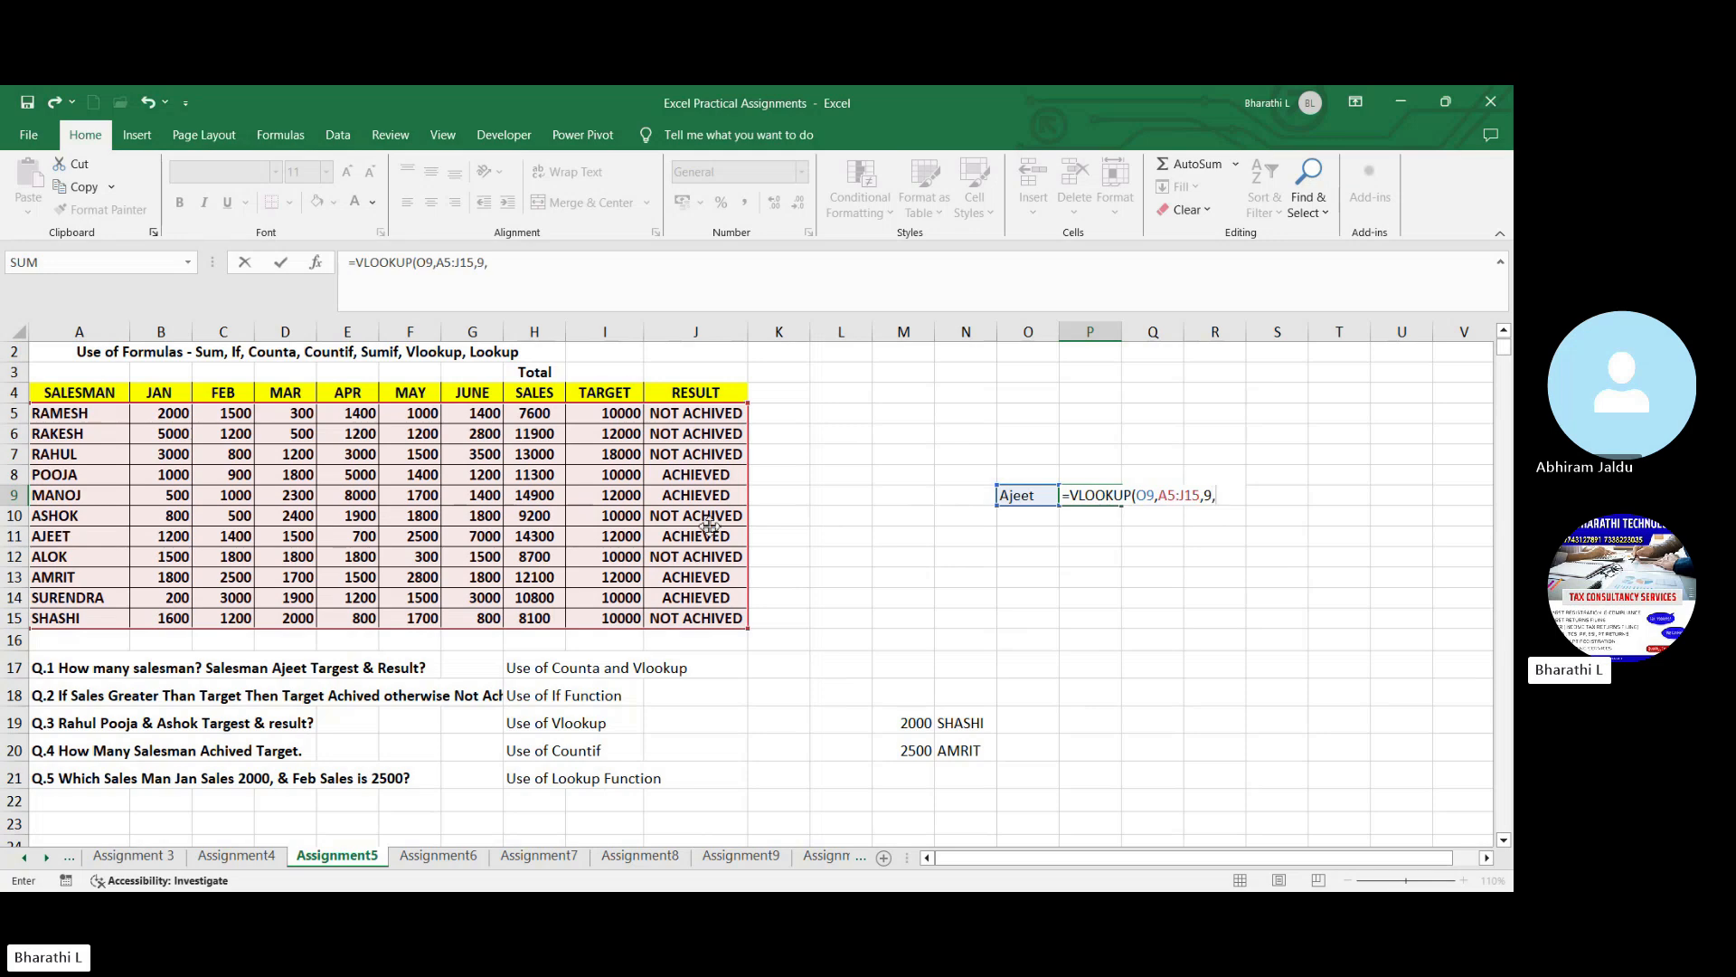
pyautogui.write('0)')
pyautogui.press('Return')
# - Compare the target returned in P9 with the salesman's own record in row 11 of the sales table
pyautogui.click(1105, 498)
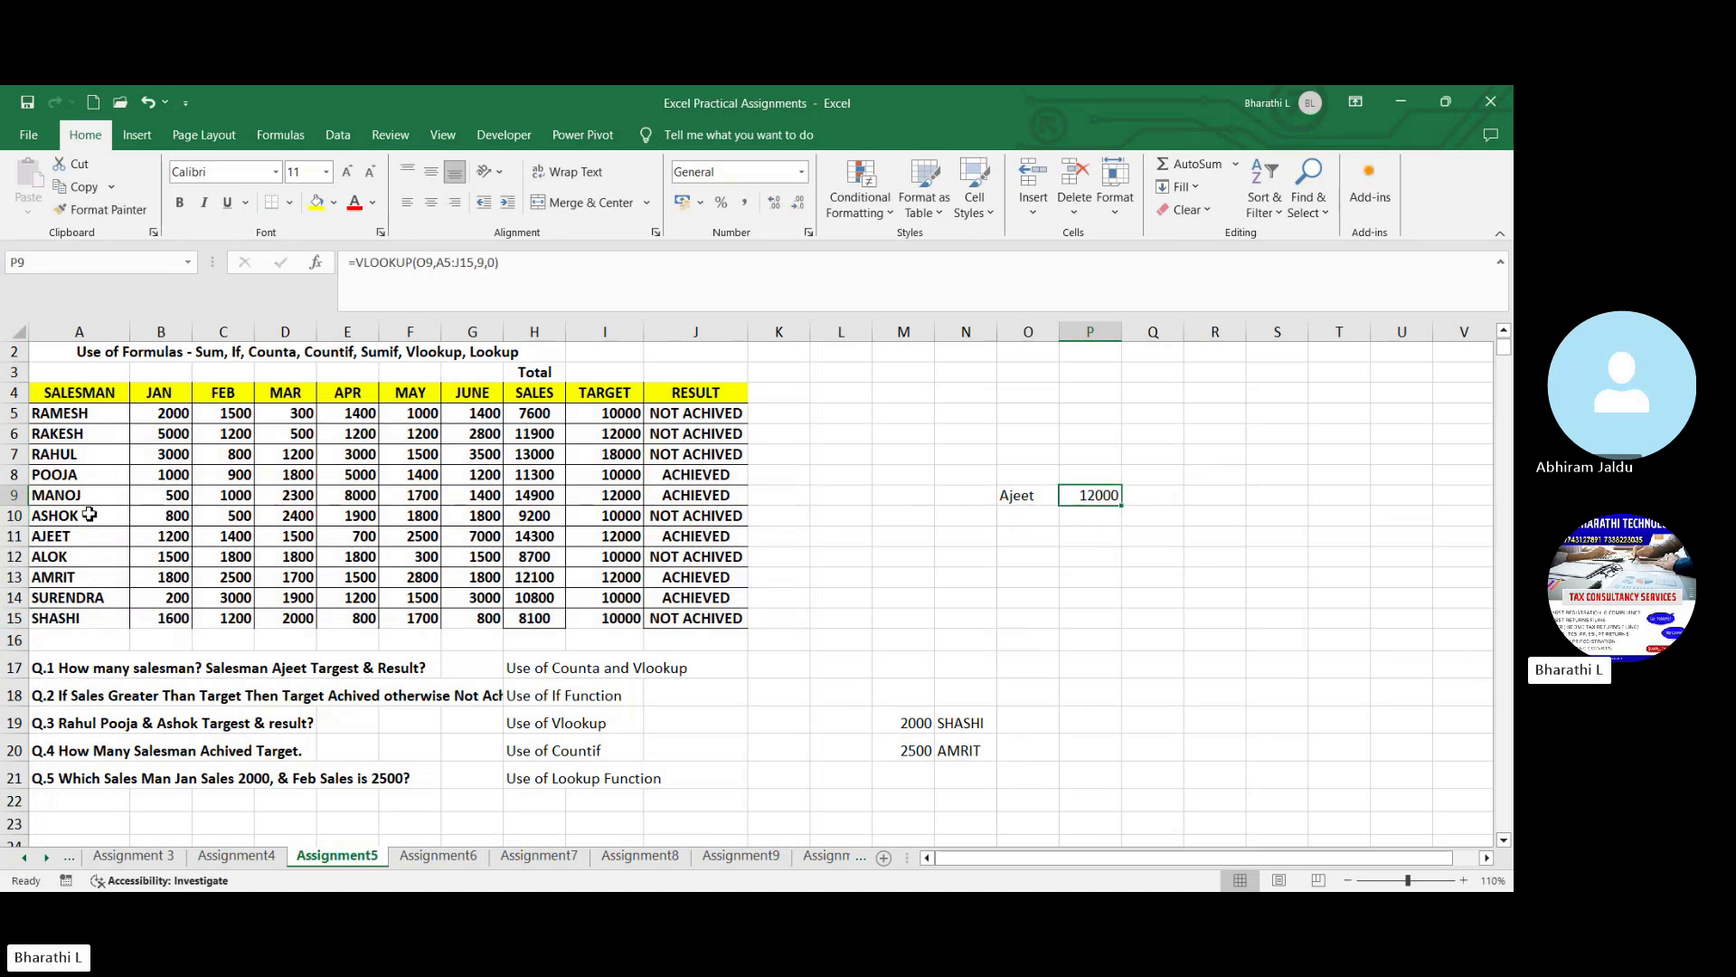
pyautogui.moveTo(83, 538); pyautogui.dragTo(604, 542)
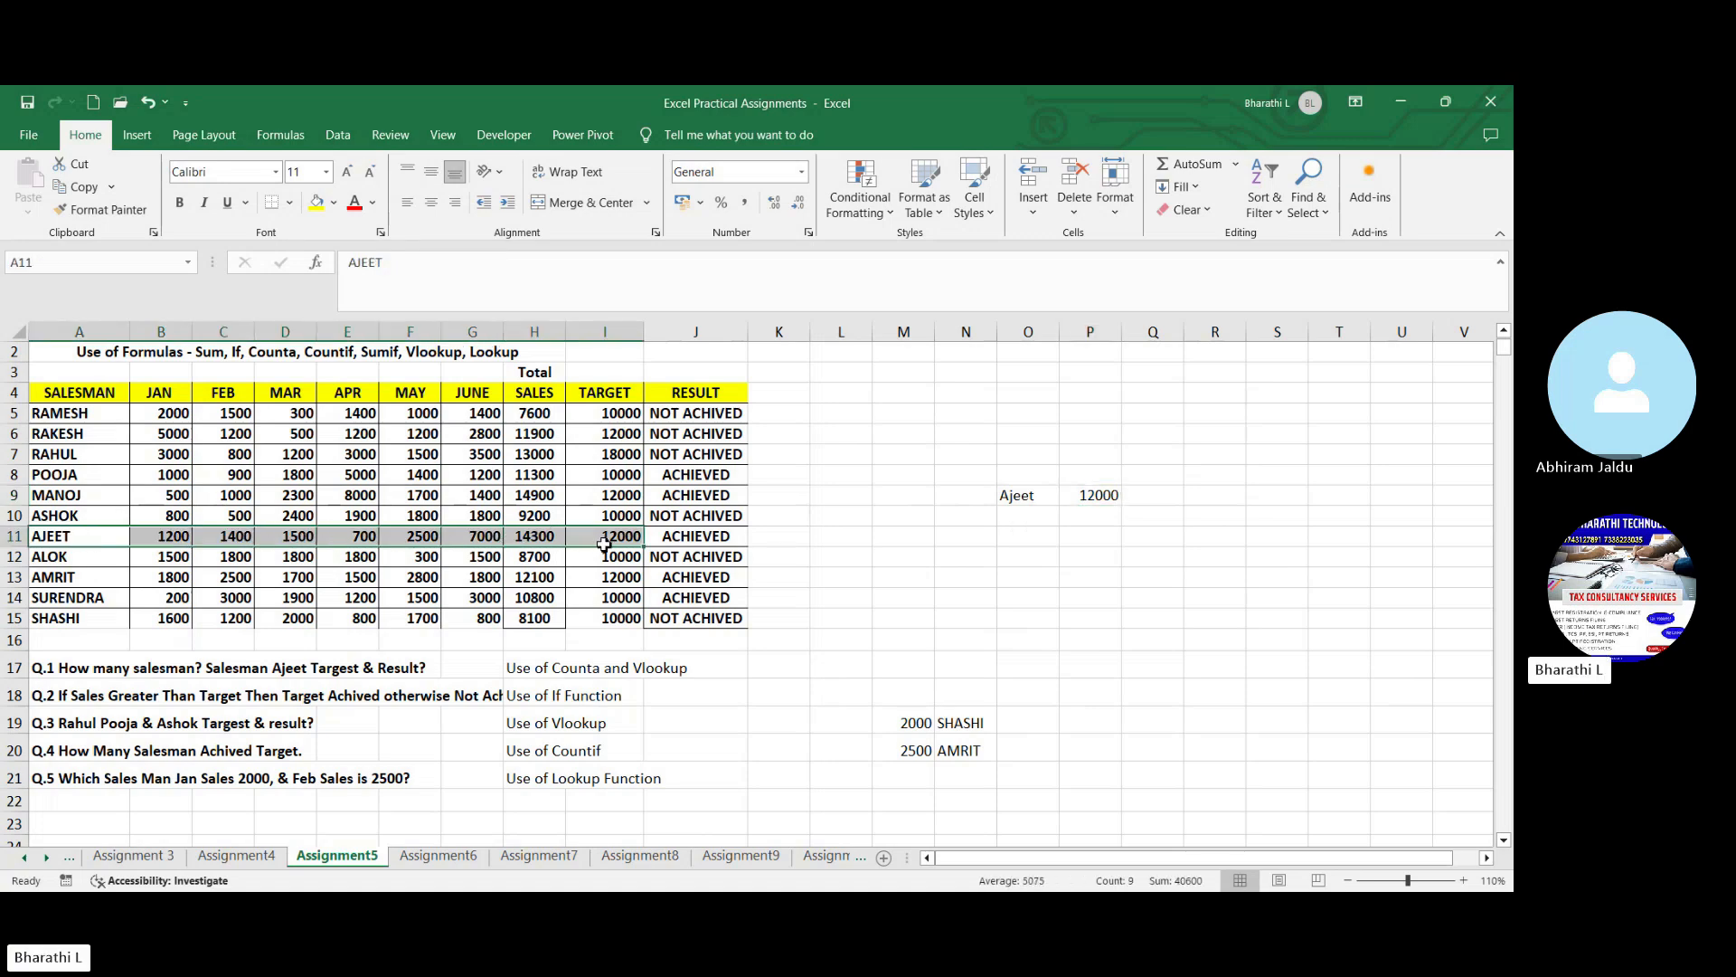
pyautogui.click(866, 579)
pyautogui.click(1111, 493)
# - Enter the formula =VLOOKUP(O9,A5:J15,10,0) in Q9 to return the salesman's result, and widen column Q to fit it
pyautogui.click(1144, 497)
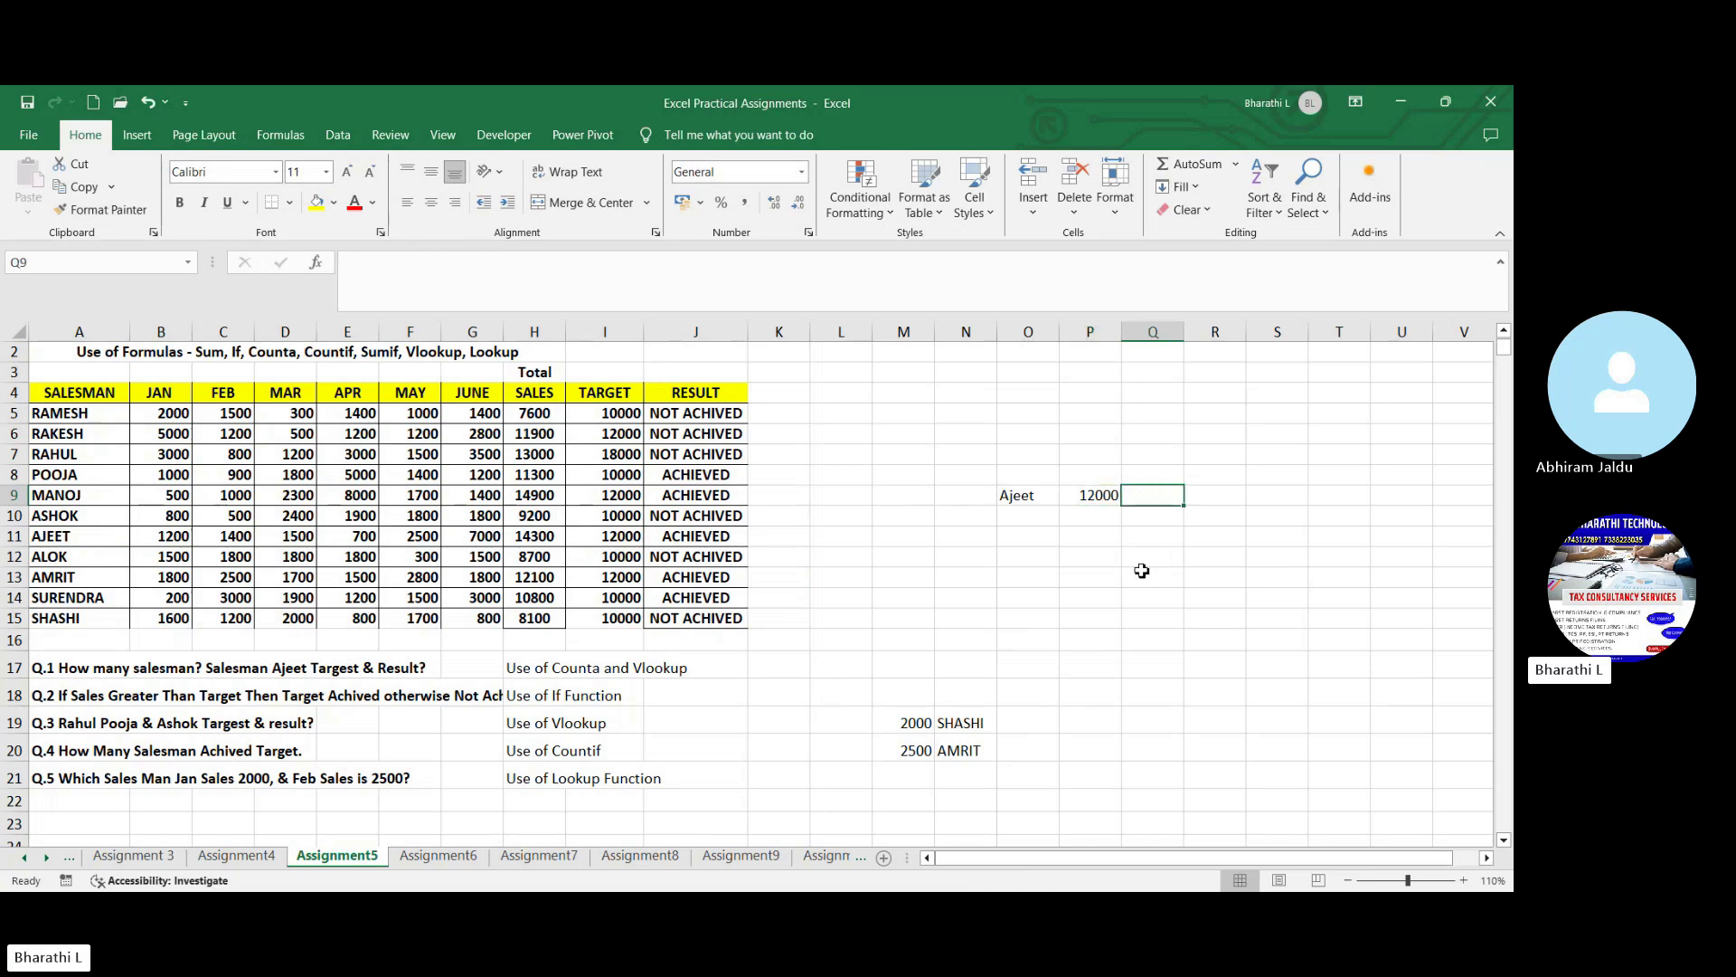
pyautogui.write('=vloo')
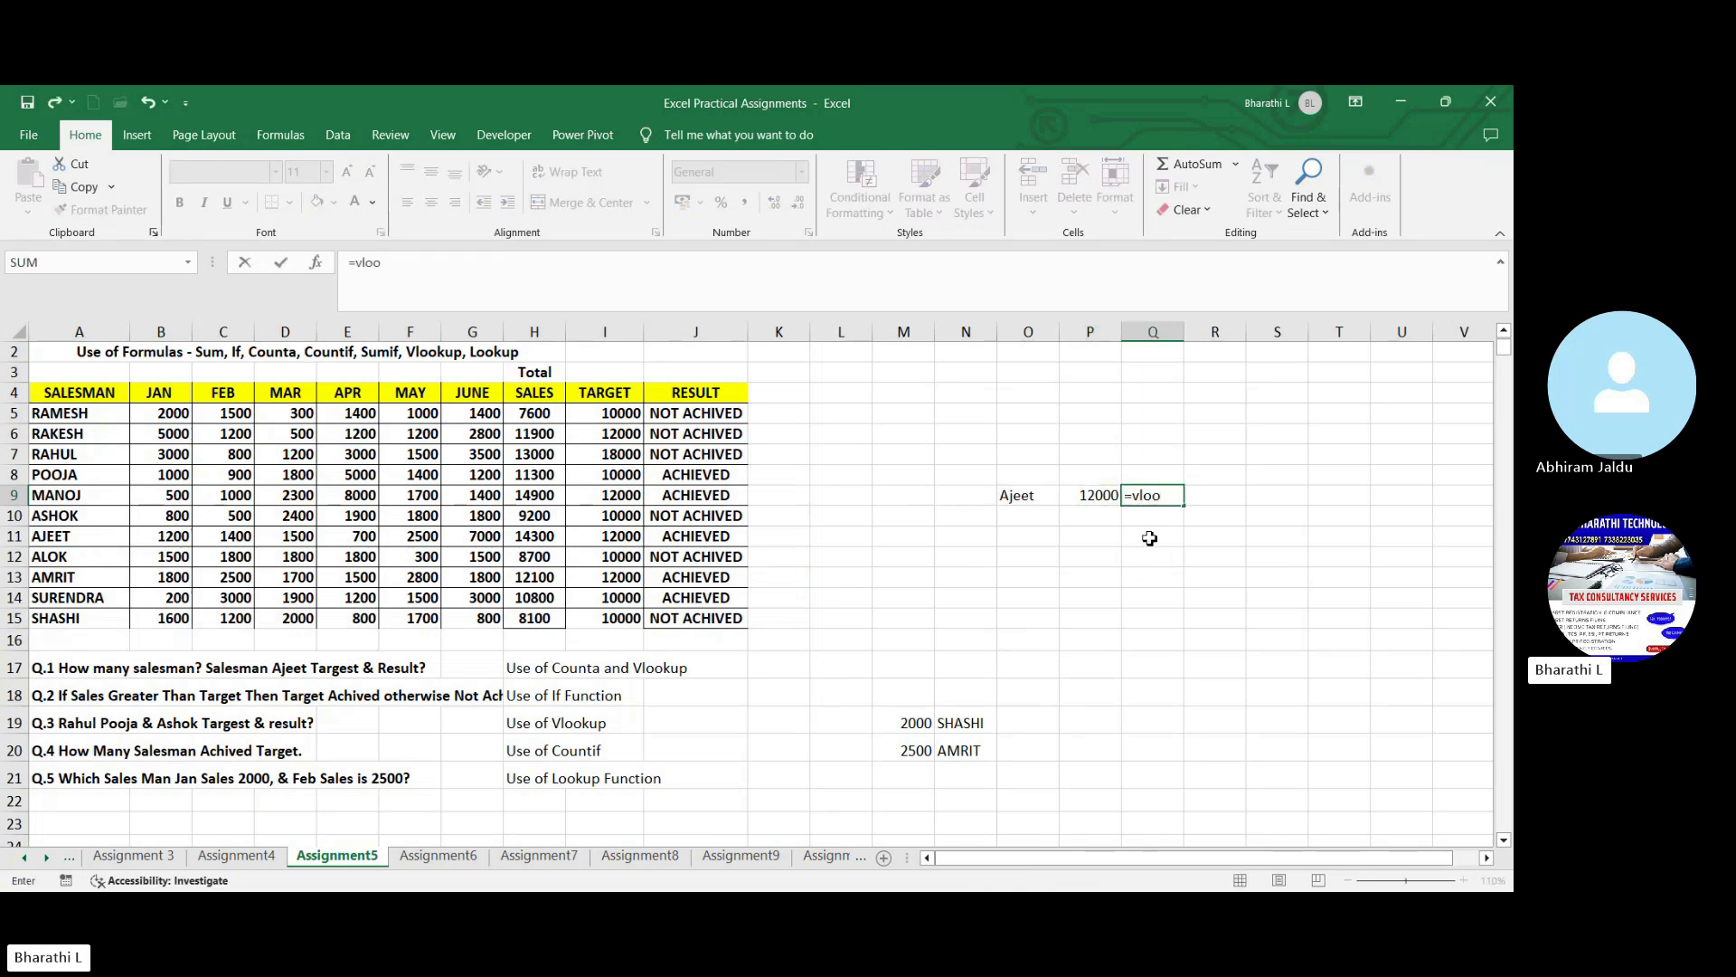
pyautogui.press('Tab')
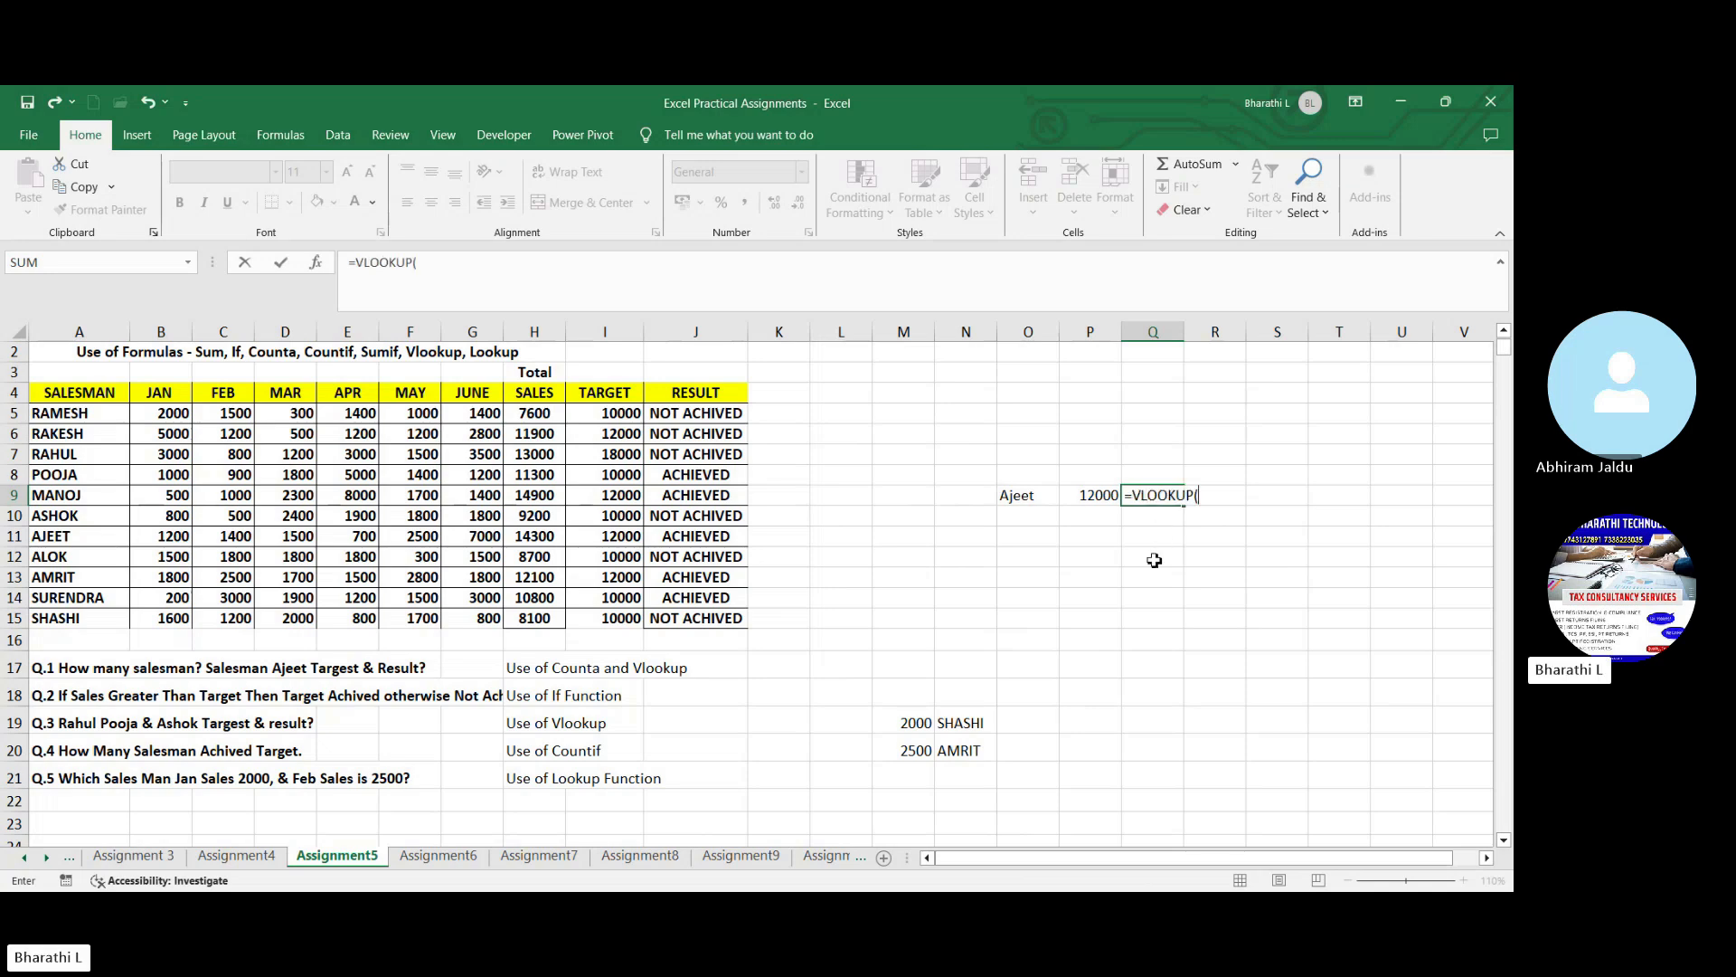
pyautogui.click(1028, 500)
pyautogui.write(',')
pyautogui.moveTo(84, 413); pyautogui.dragTo(676, 622)
pyautogui.write(',')
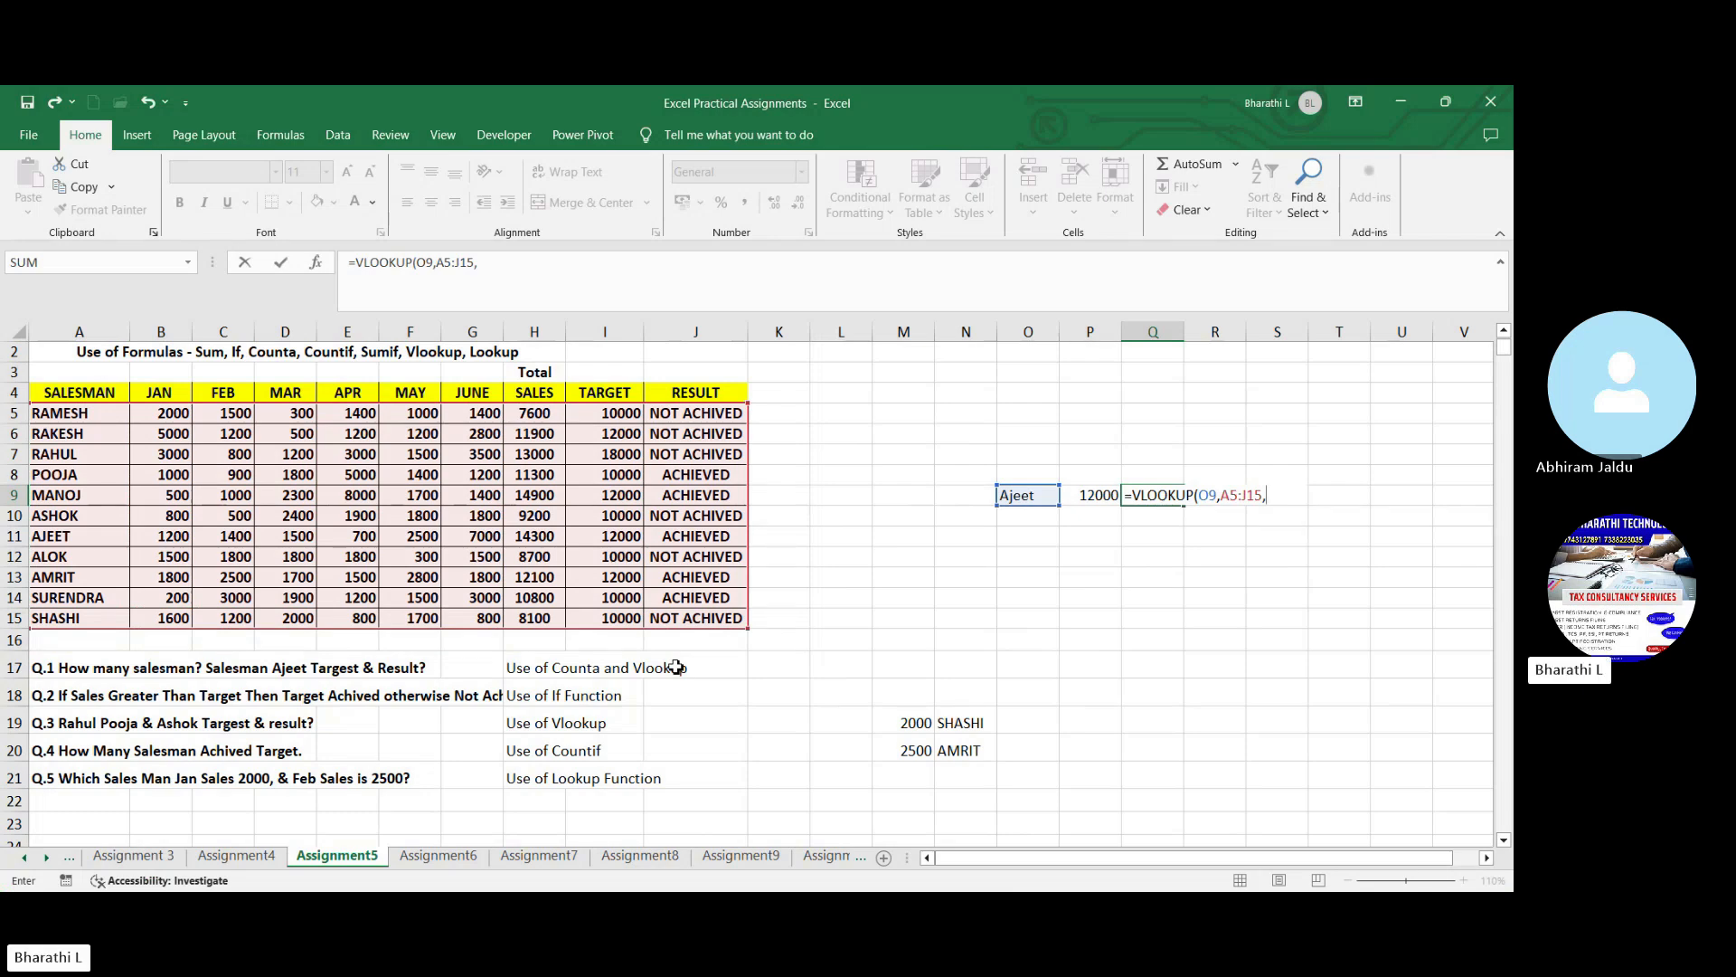
pyautogui.write('10,0)')
pyautogui.press('Return')
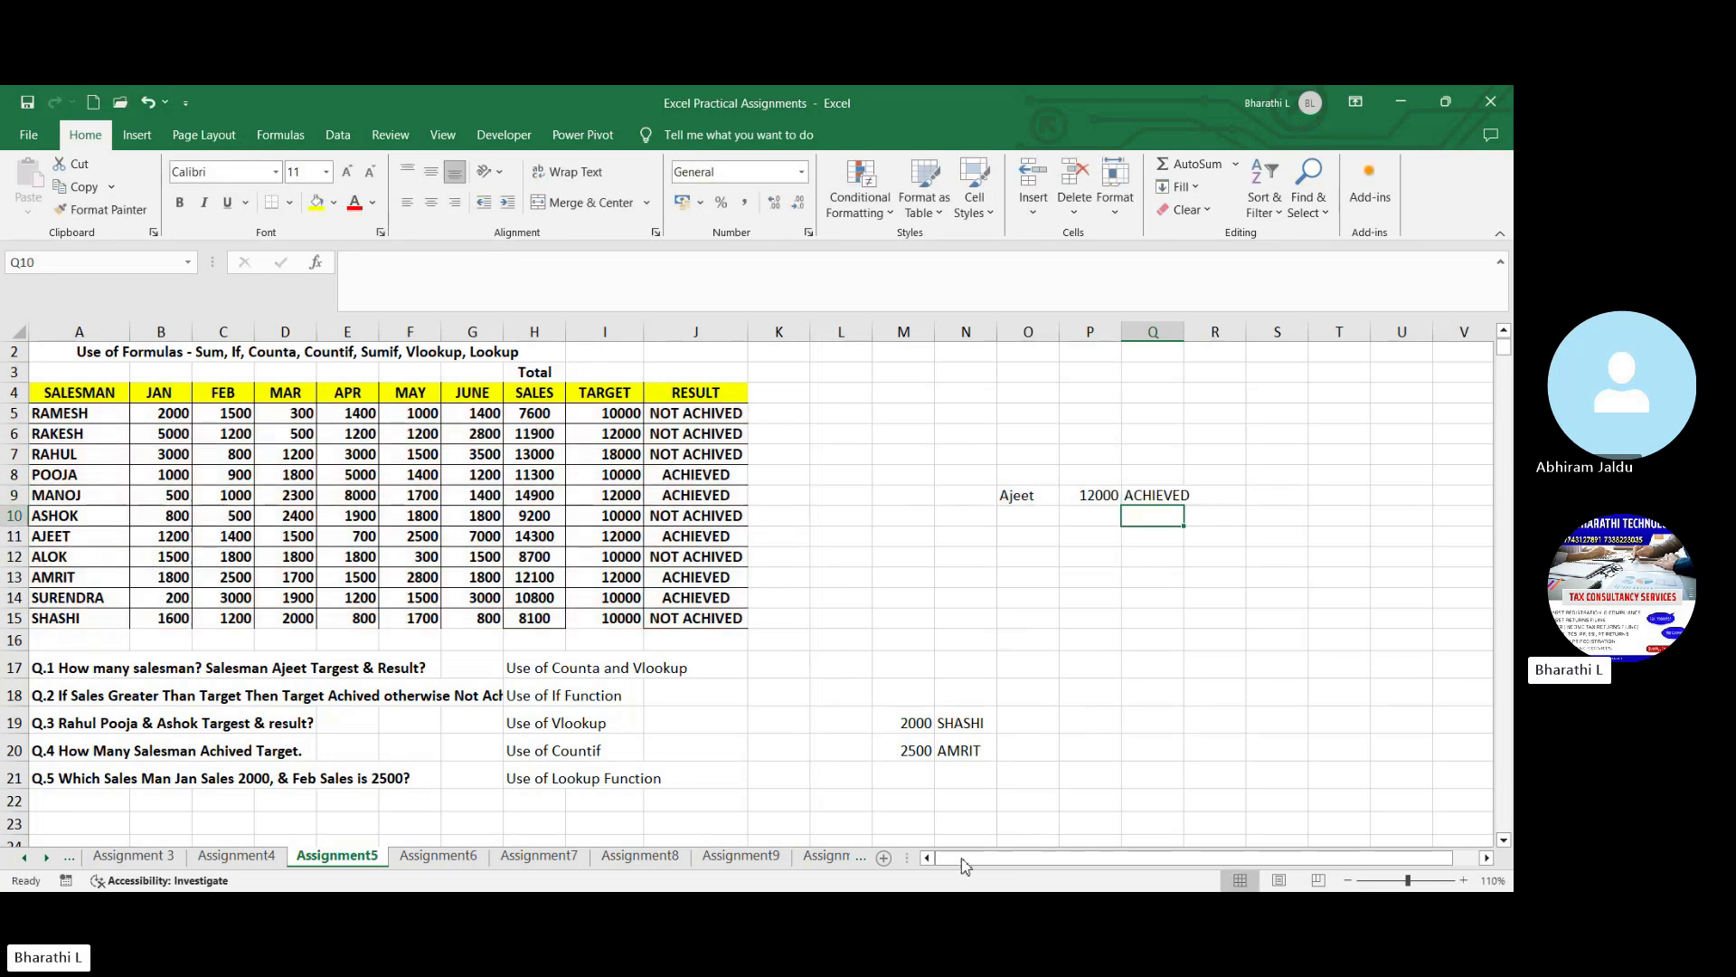
pyautogui.click(1157, 502)
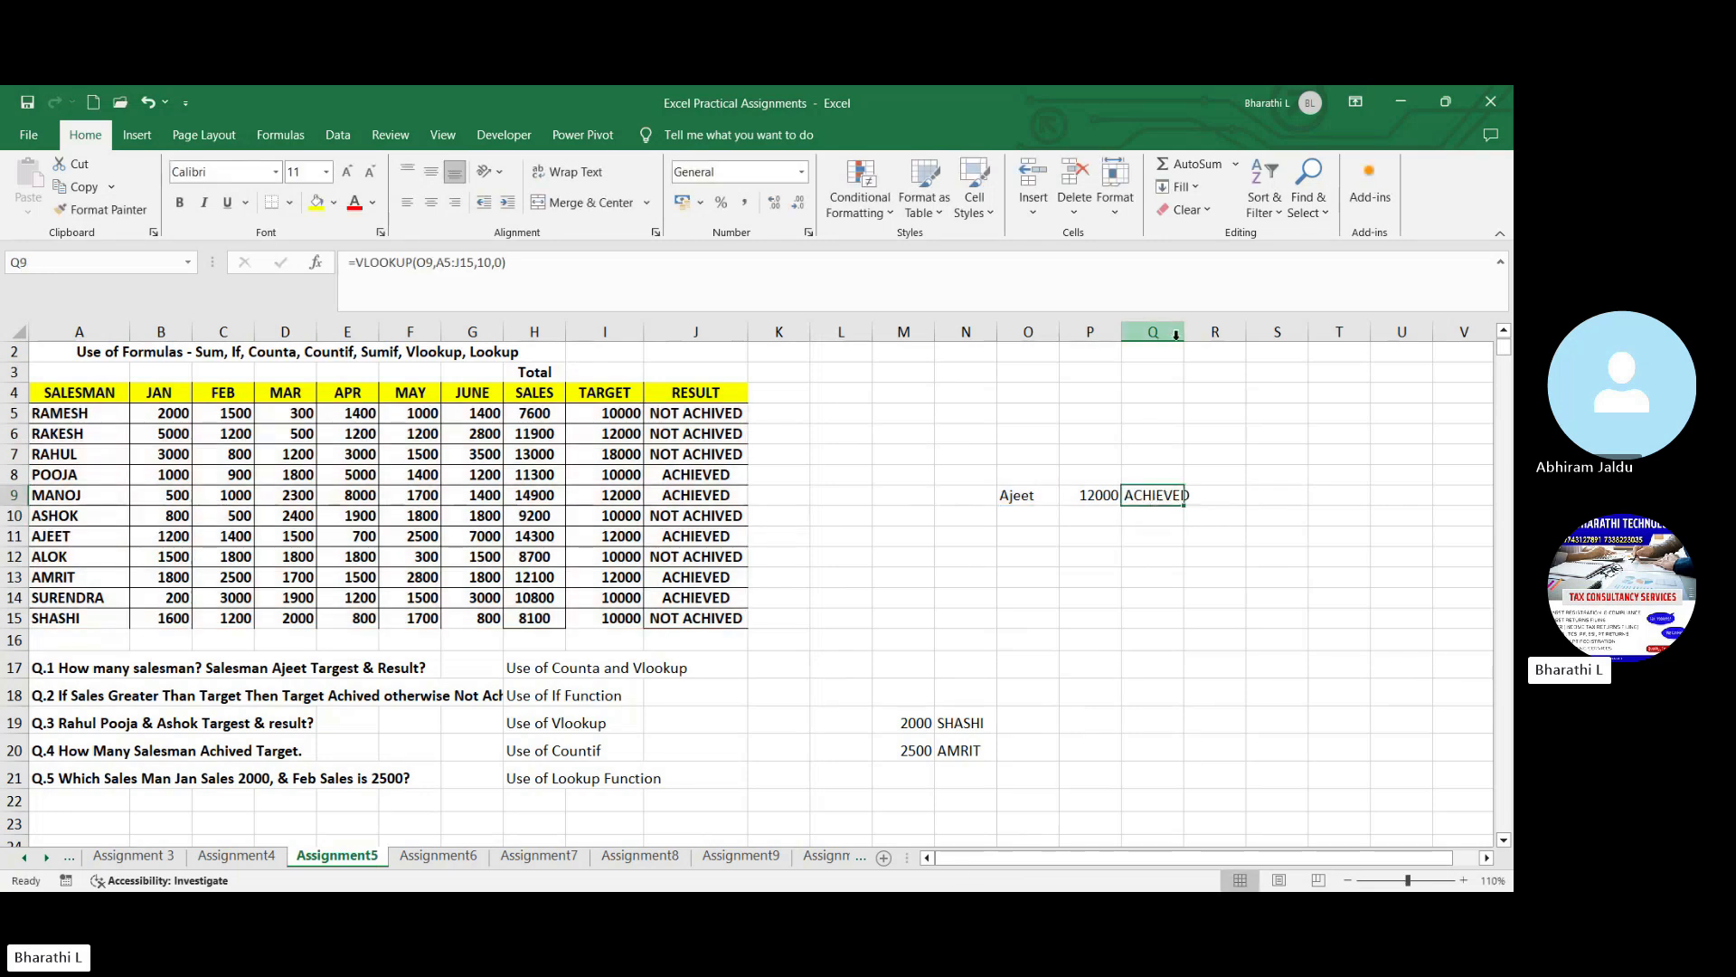
pyautogui.moveTo(1184, 331); pyautogui.dragTo(1201, 332)
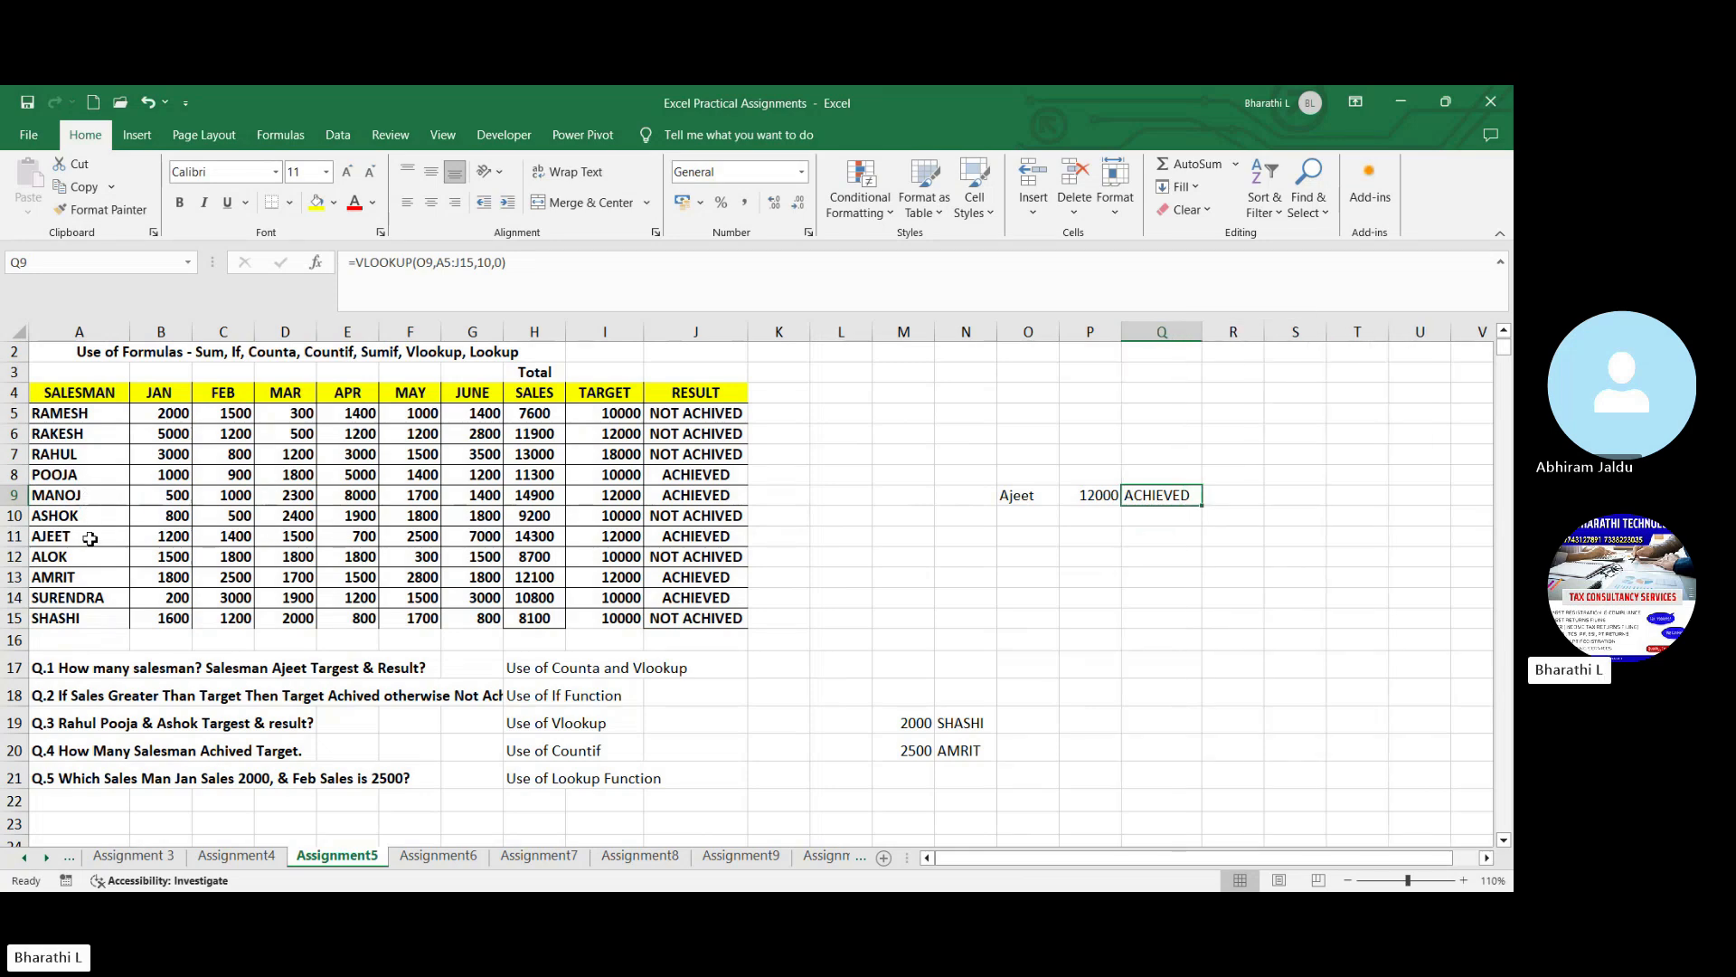
# - Check the looked-up result against J11 and read through questions Q.3 and Q.1 below the table
pyautogui.click(720, 535)
pyautogui.click(969, 555)
pyautogui.click(1029, 500)
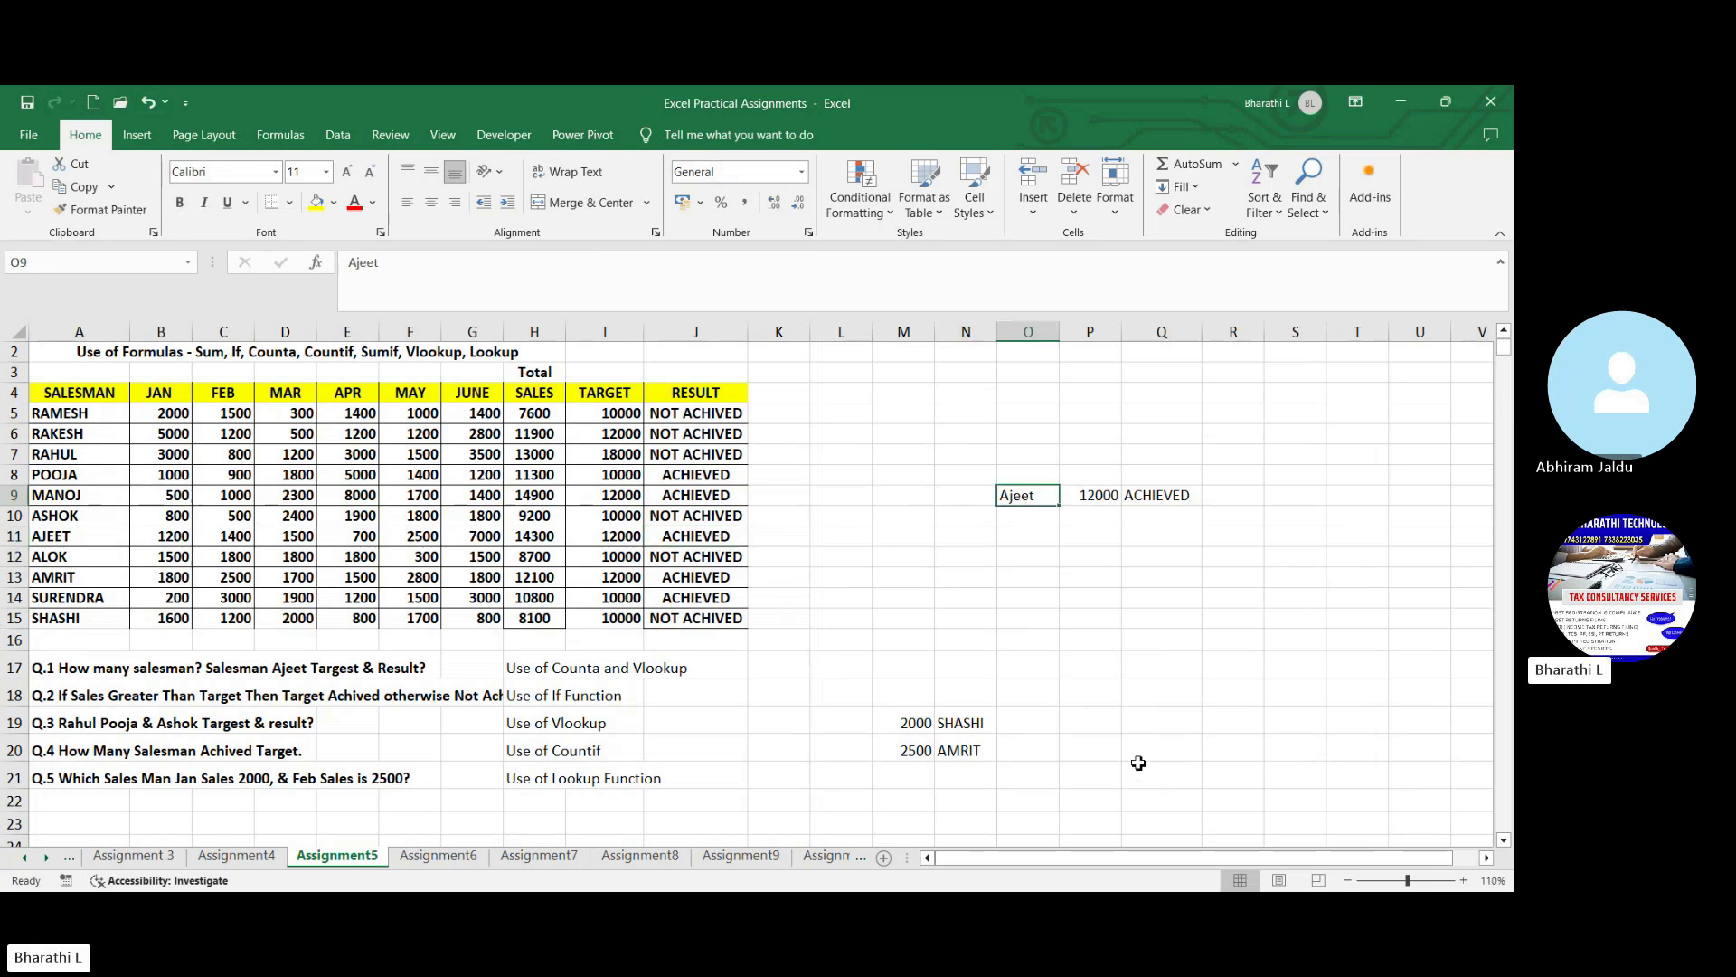
pyautogui.click(107, 726)
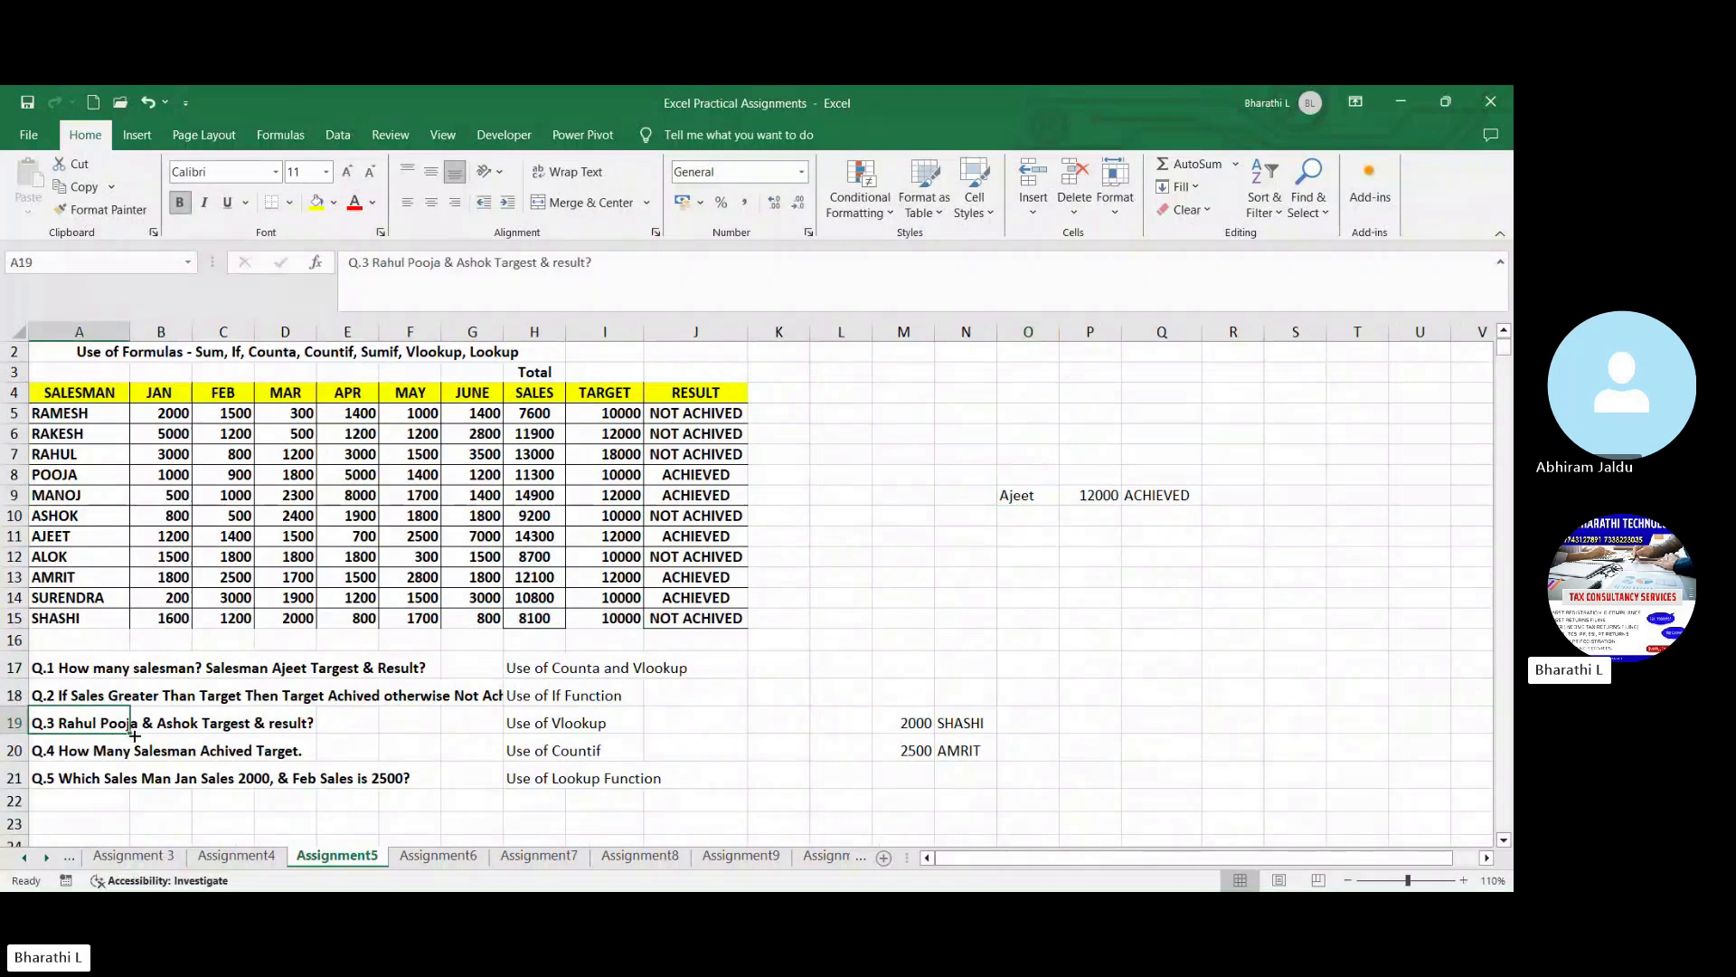
pyautogui.click(260, 729)
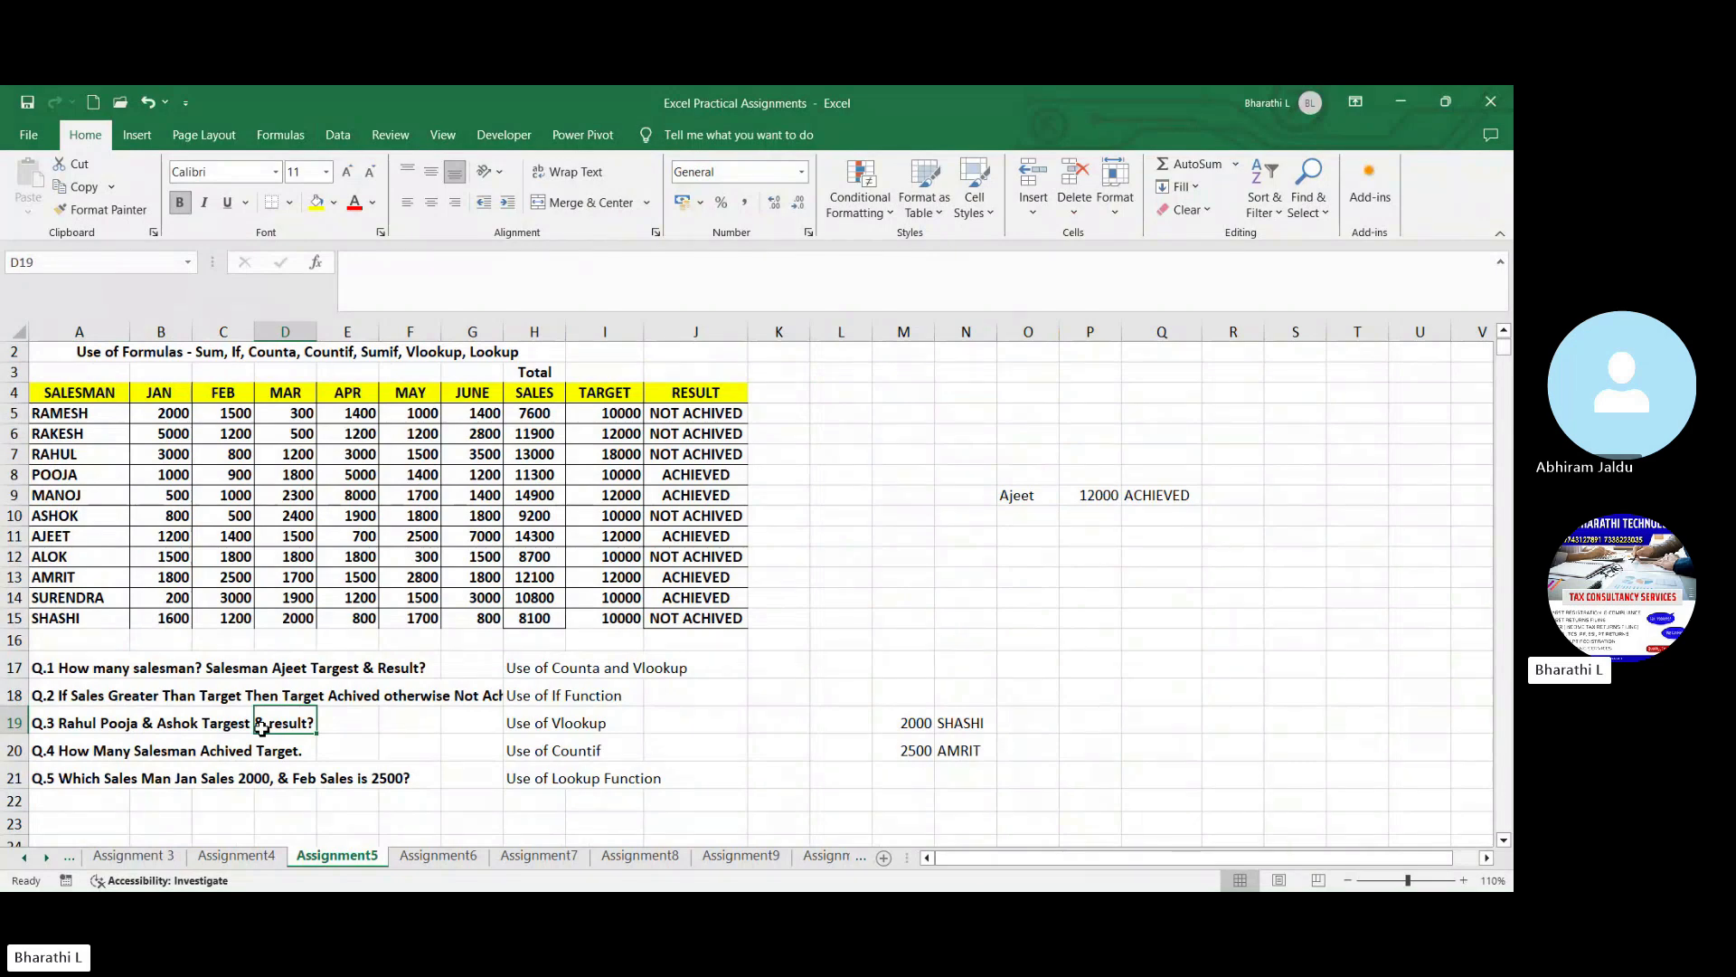
pyautogui.click(300, 666)
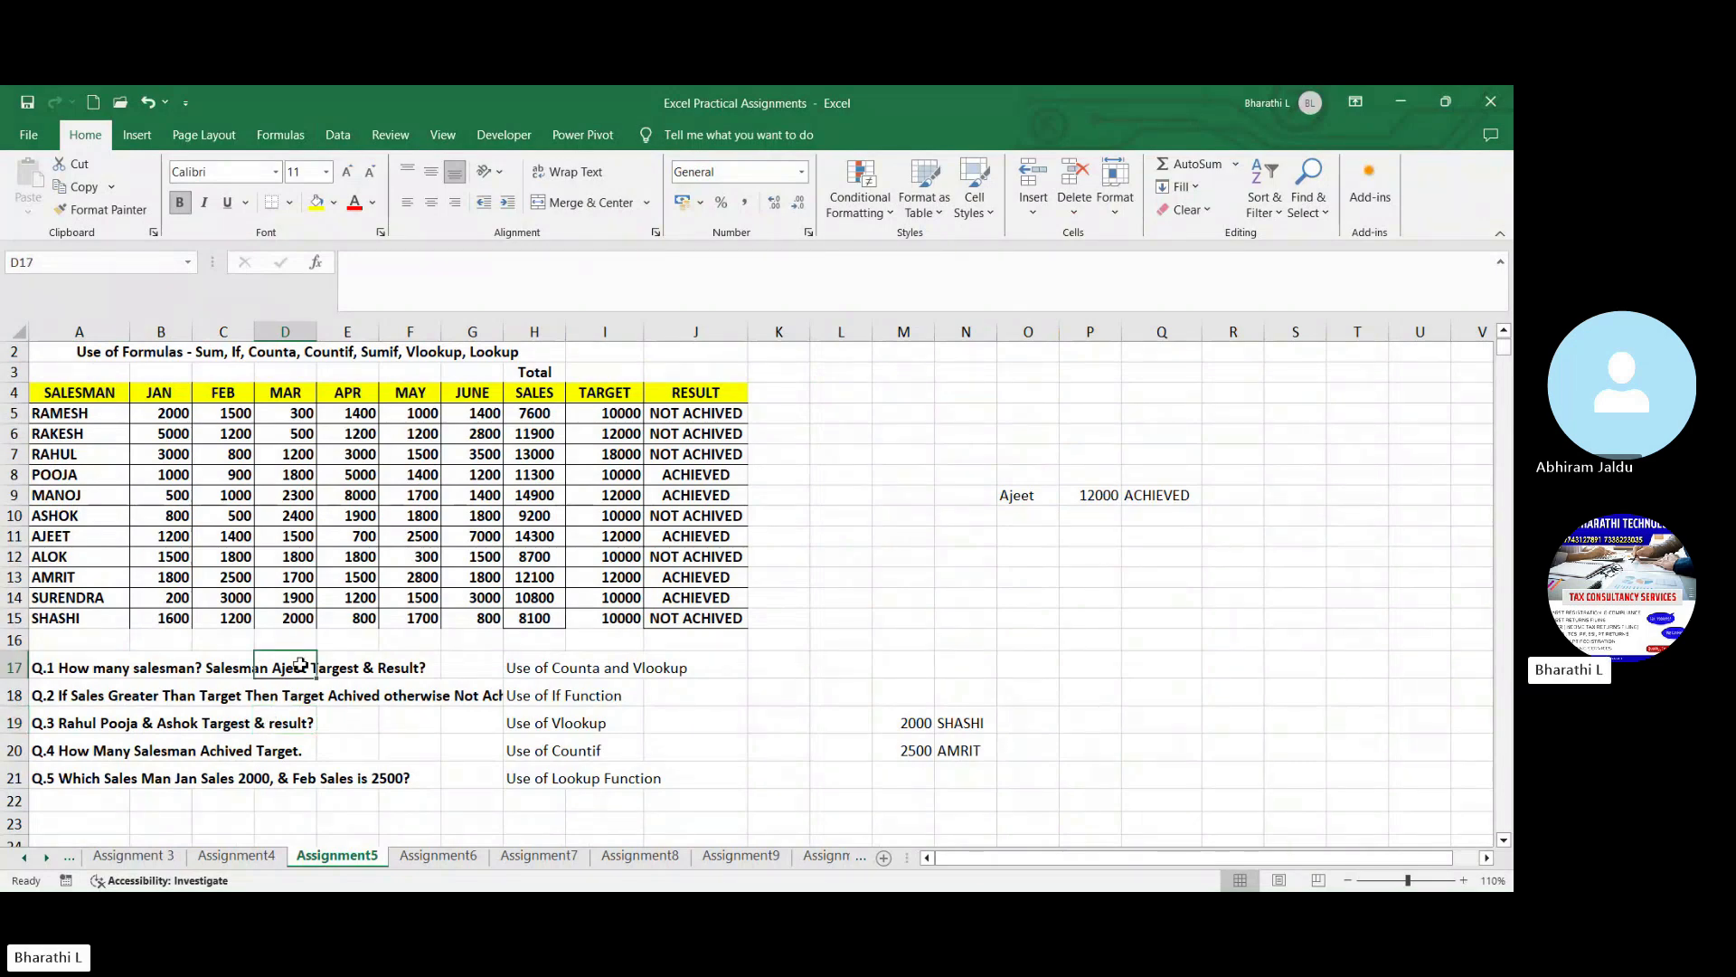
pyautogui.click(146, 730)
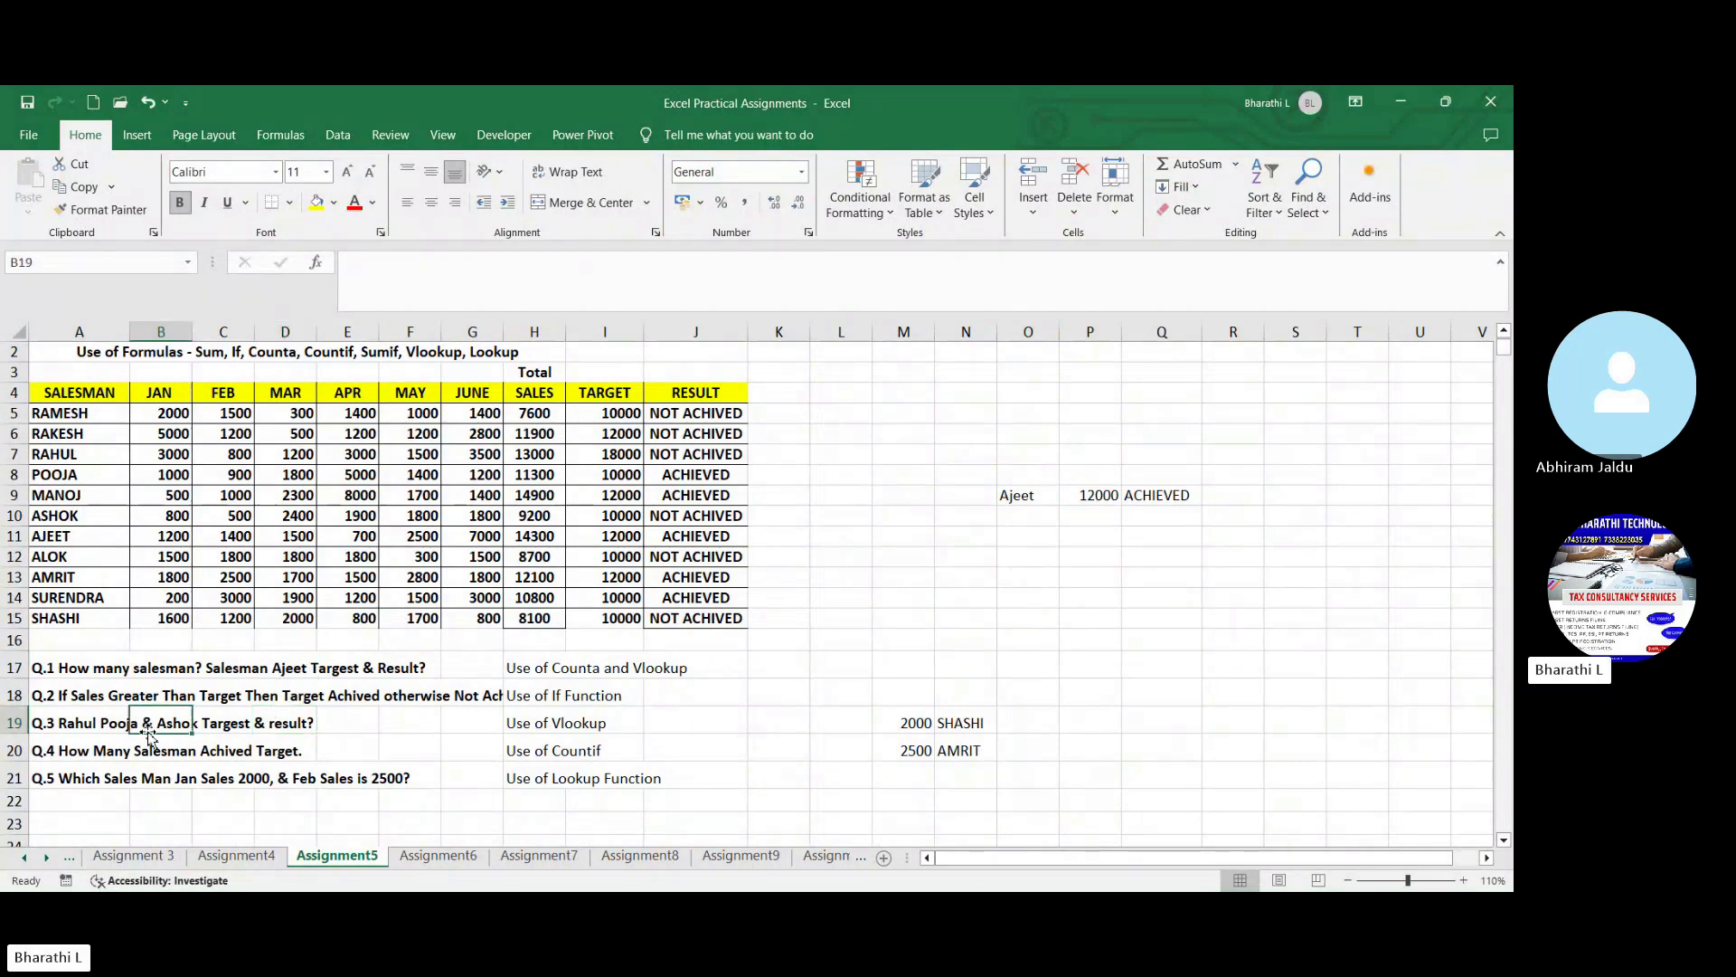
pyautogui.click(1050, 626)
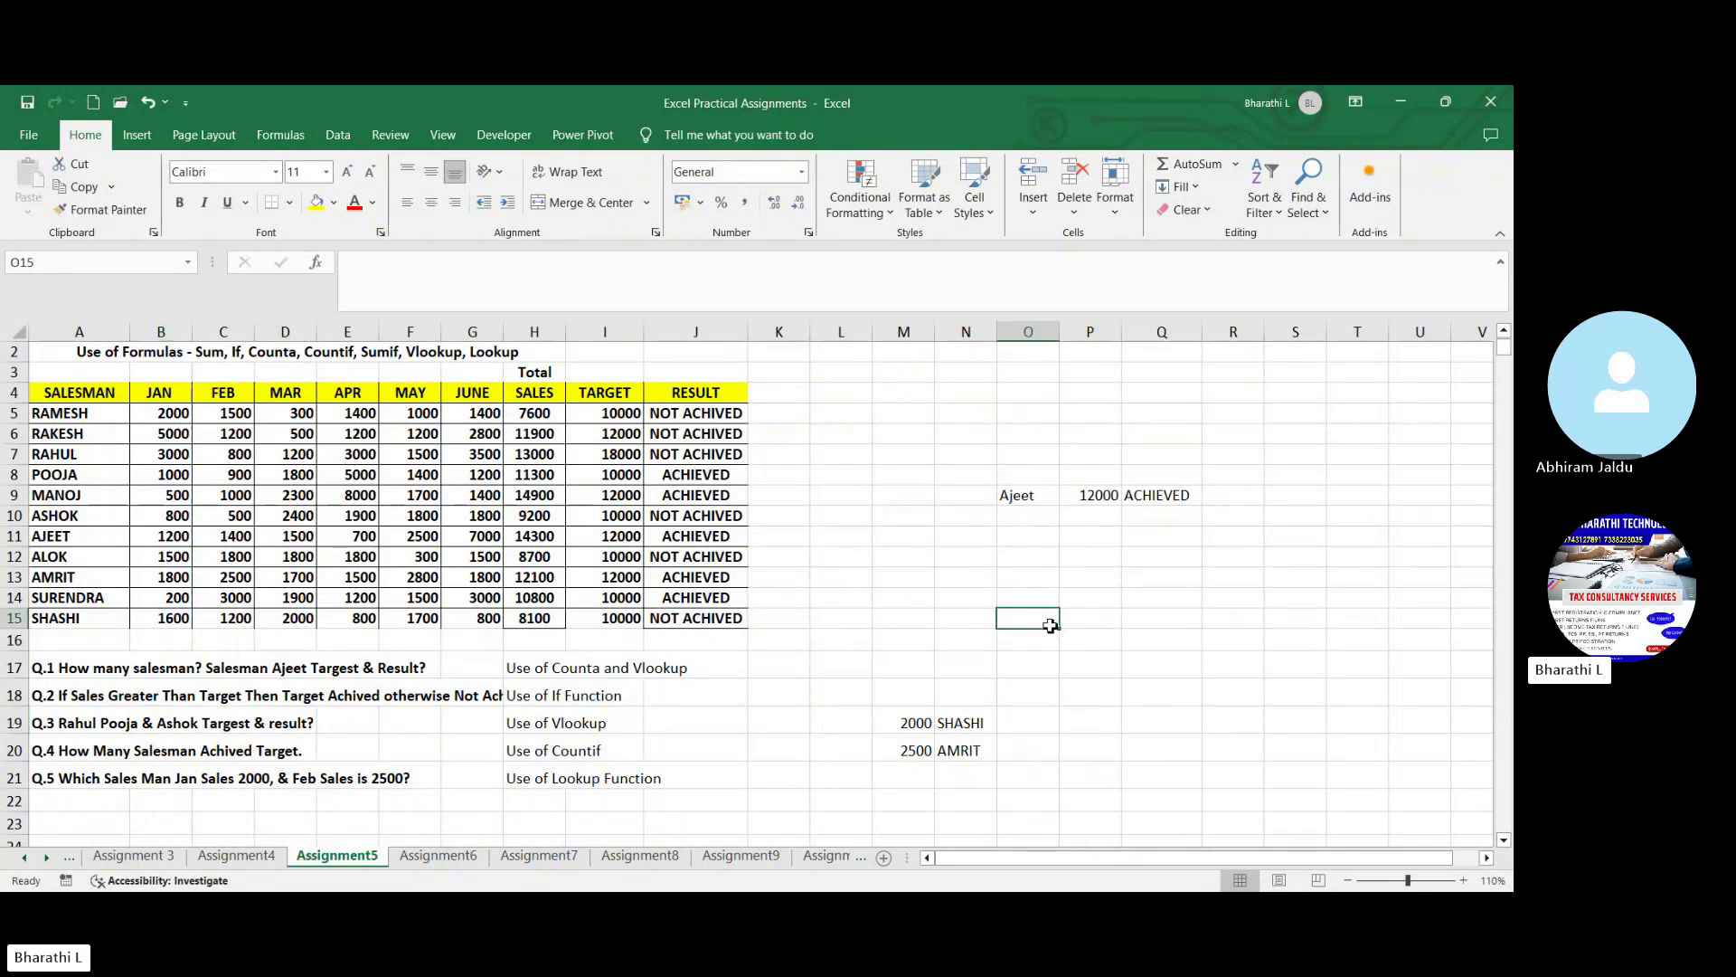
pyautogui.moveTo(1043, 512); pyautogui.dragTo(1039, 648)
pyautogui.click(1135, 617)
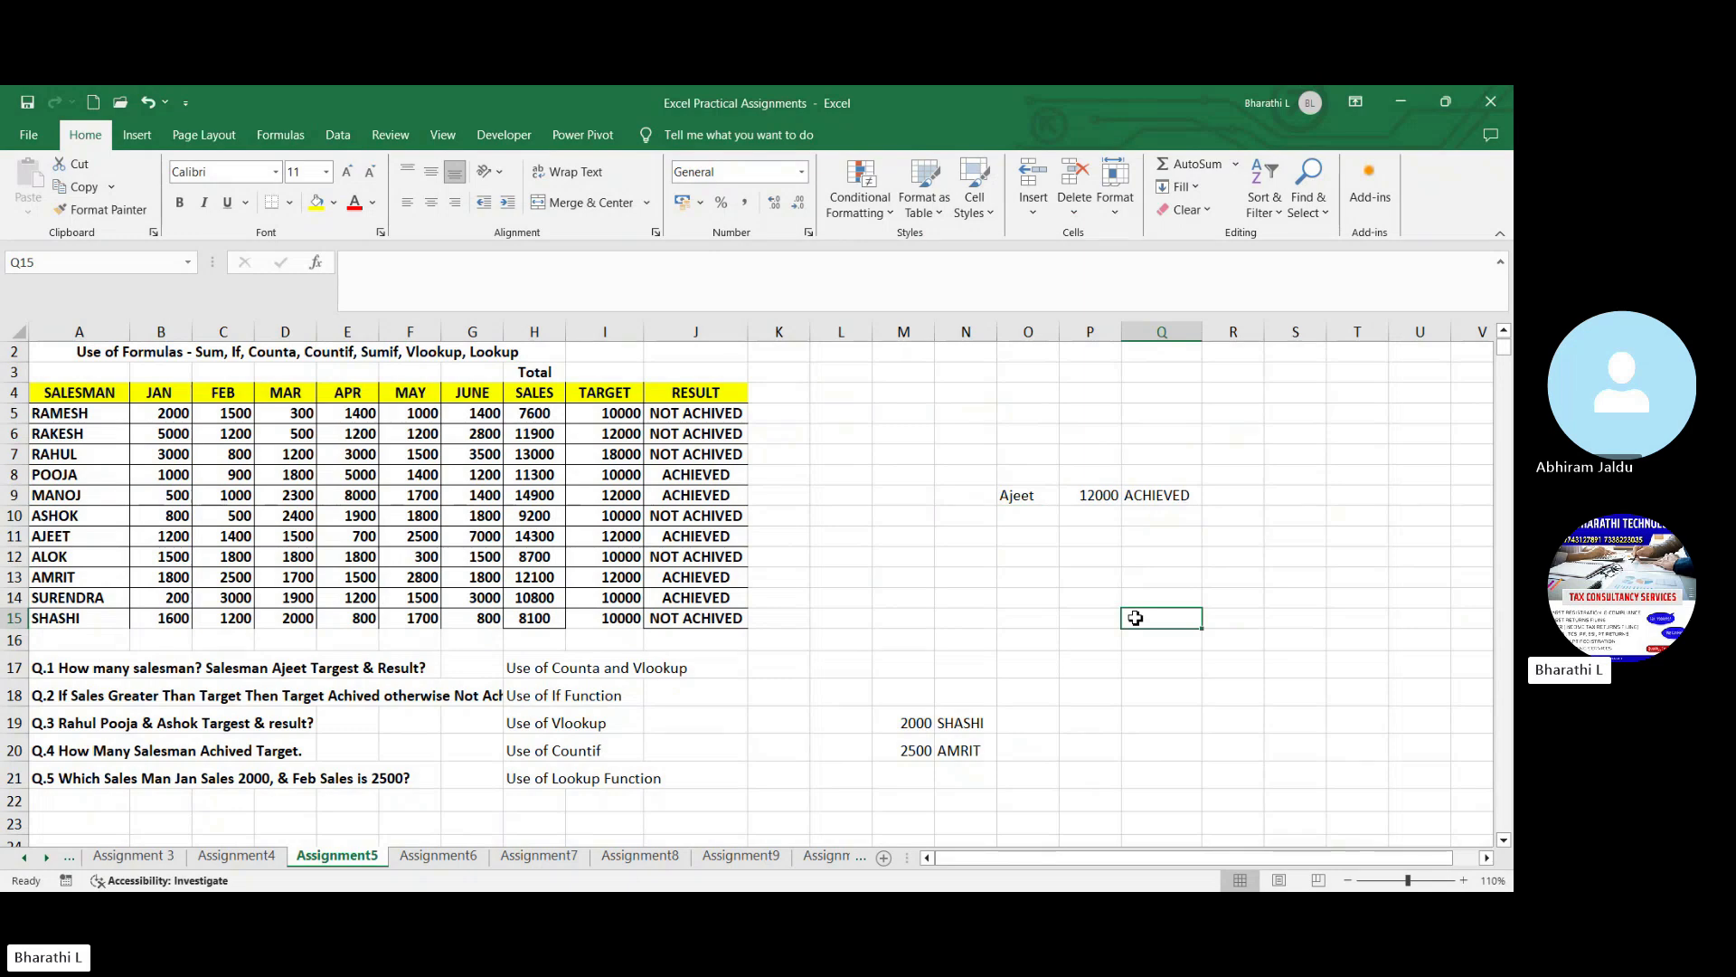
# - Add a List data validation to cell O9 with the salesman names =$A$5:$A$15 as its source
pyautogui.click(1022, 498)
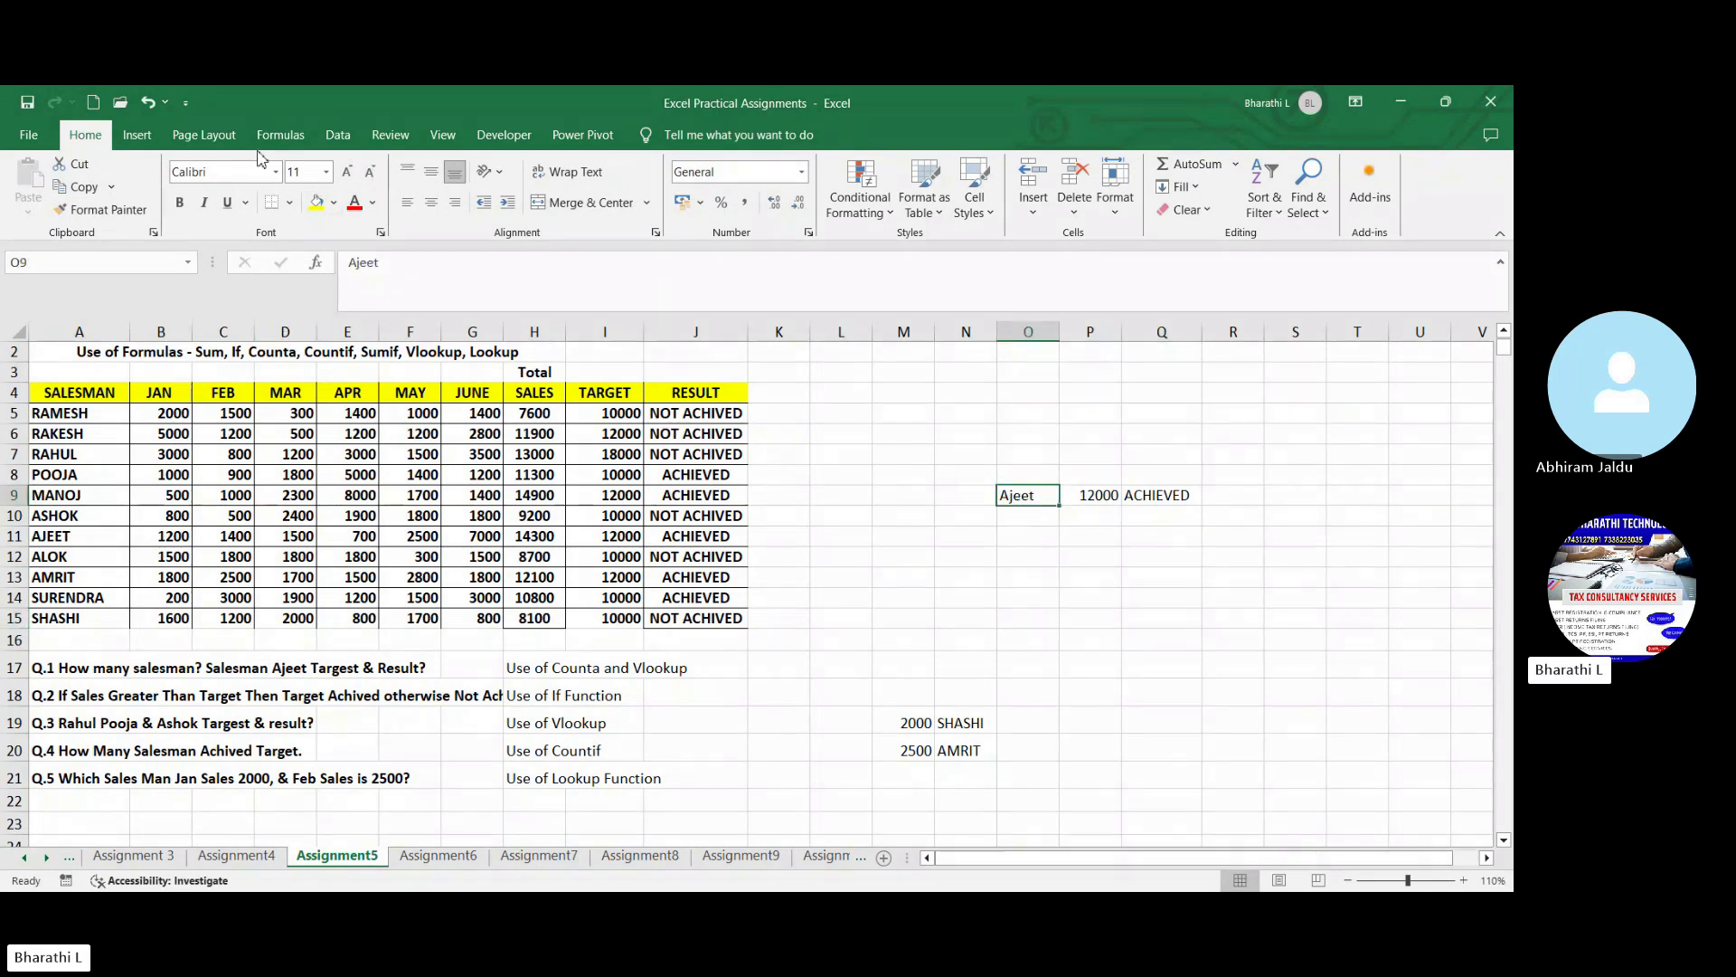
pyautogui.click(337, 135)
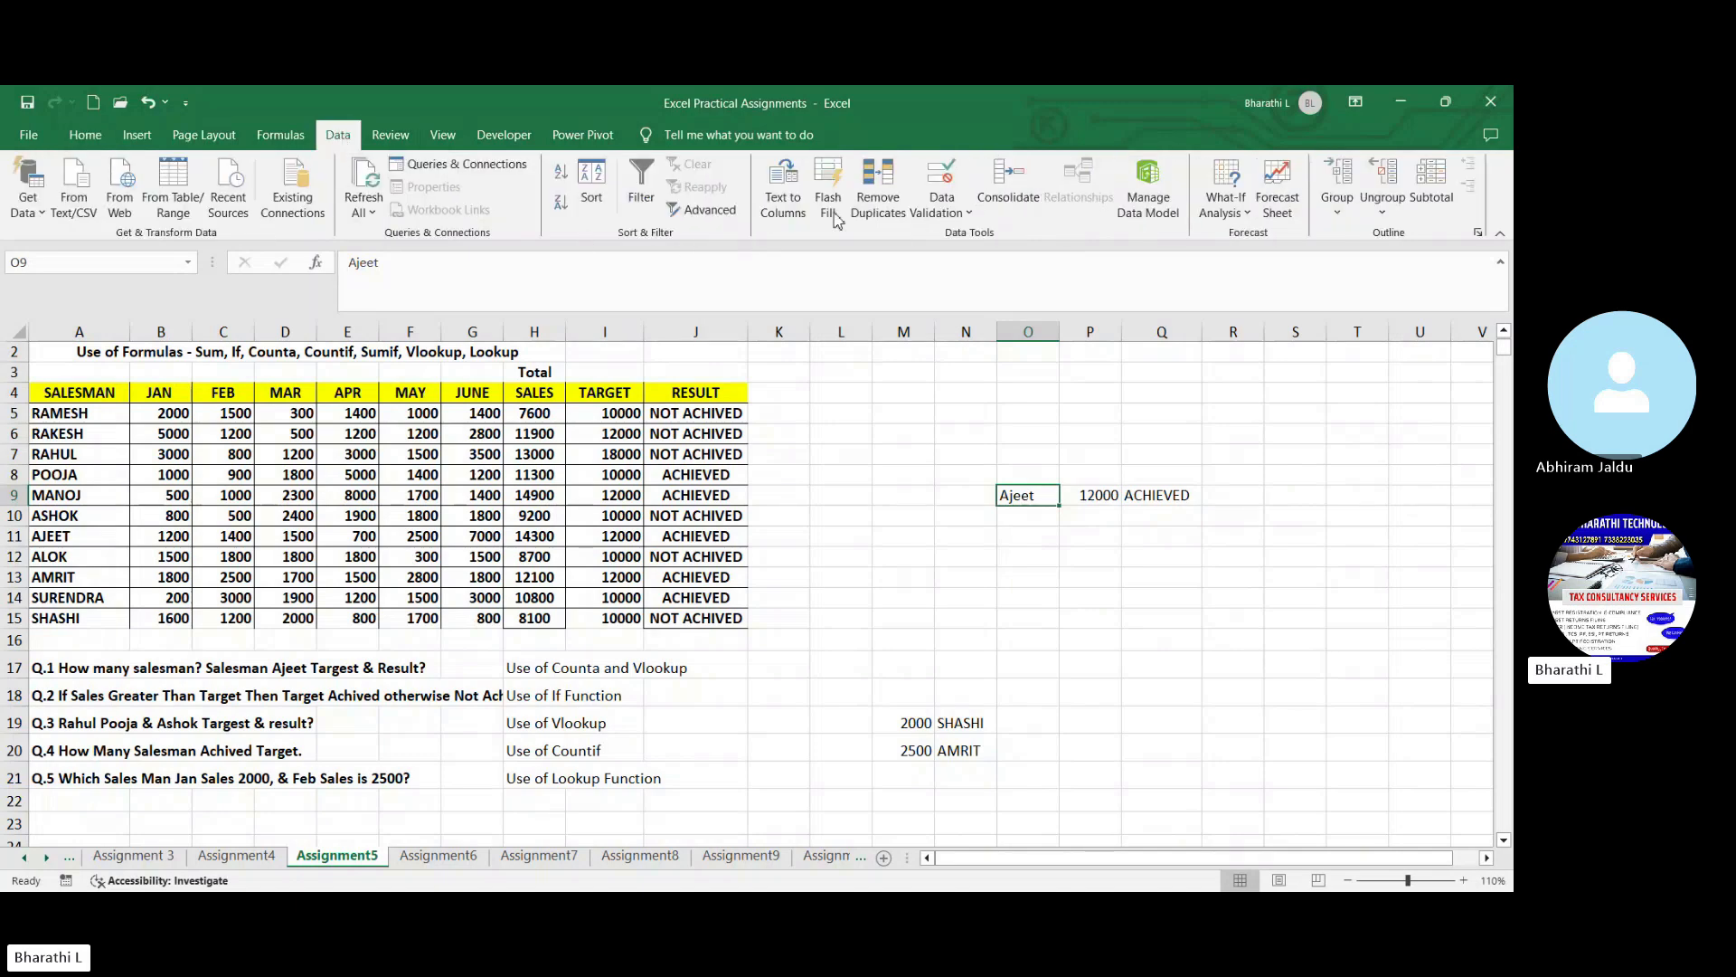
pyautogui.click(931, 211)
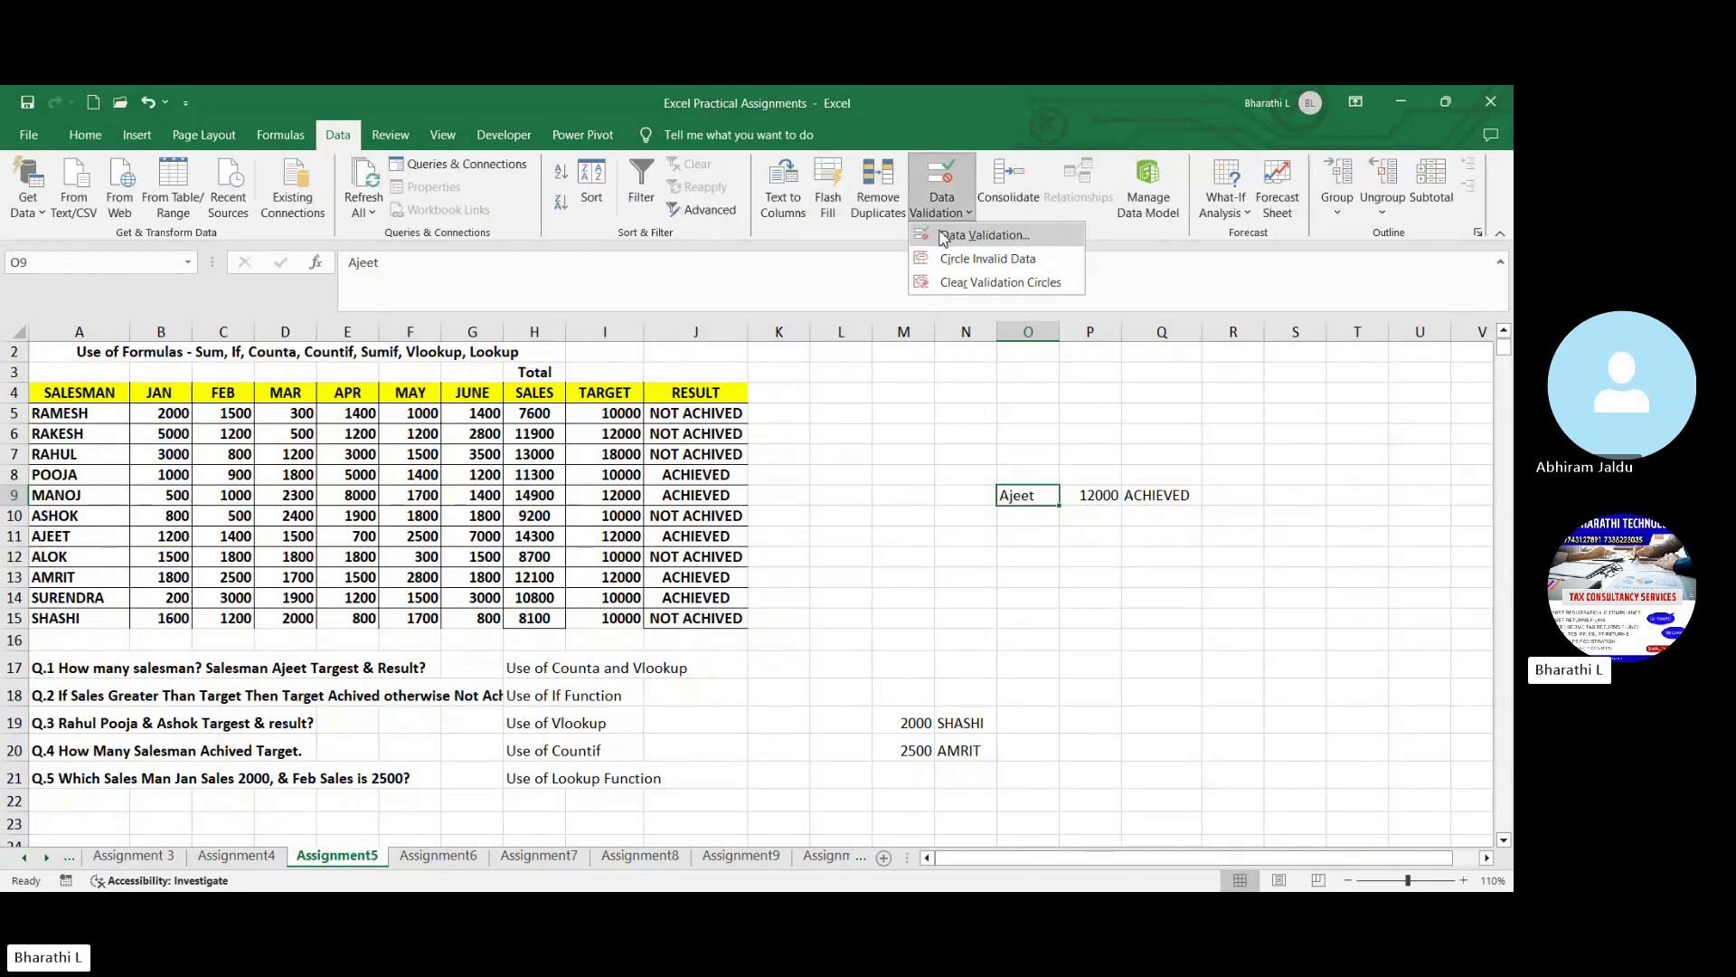
pyautogui.click(983, 235)
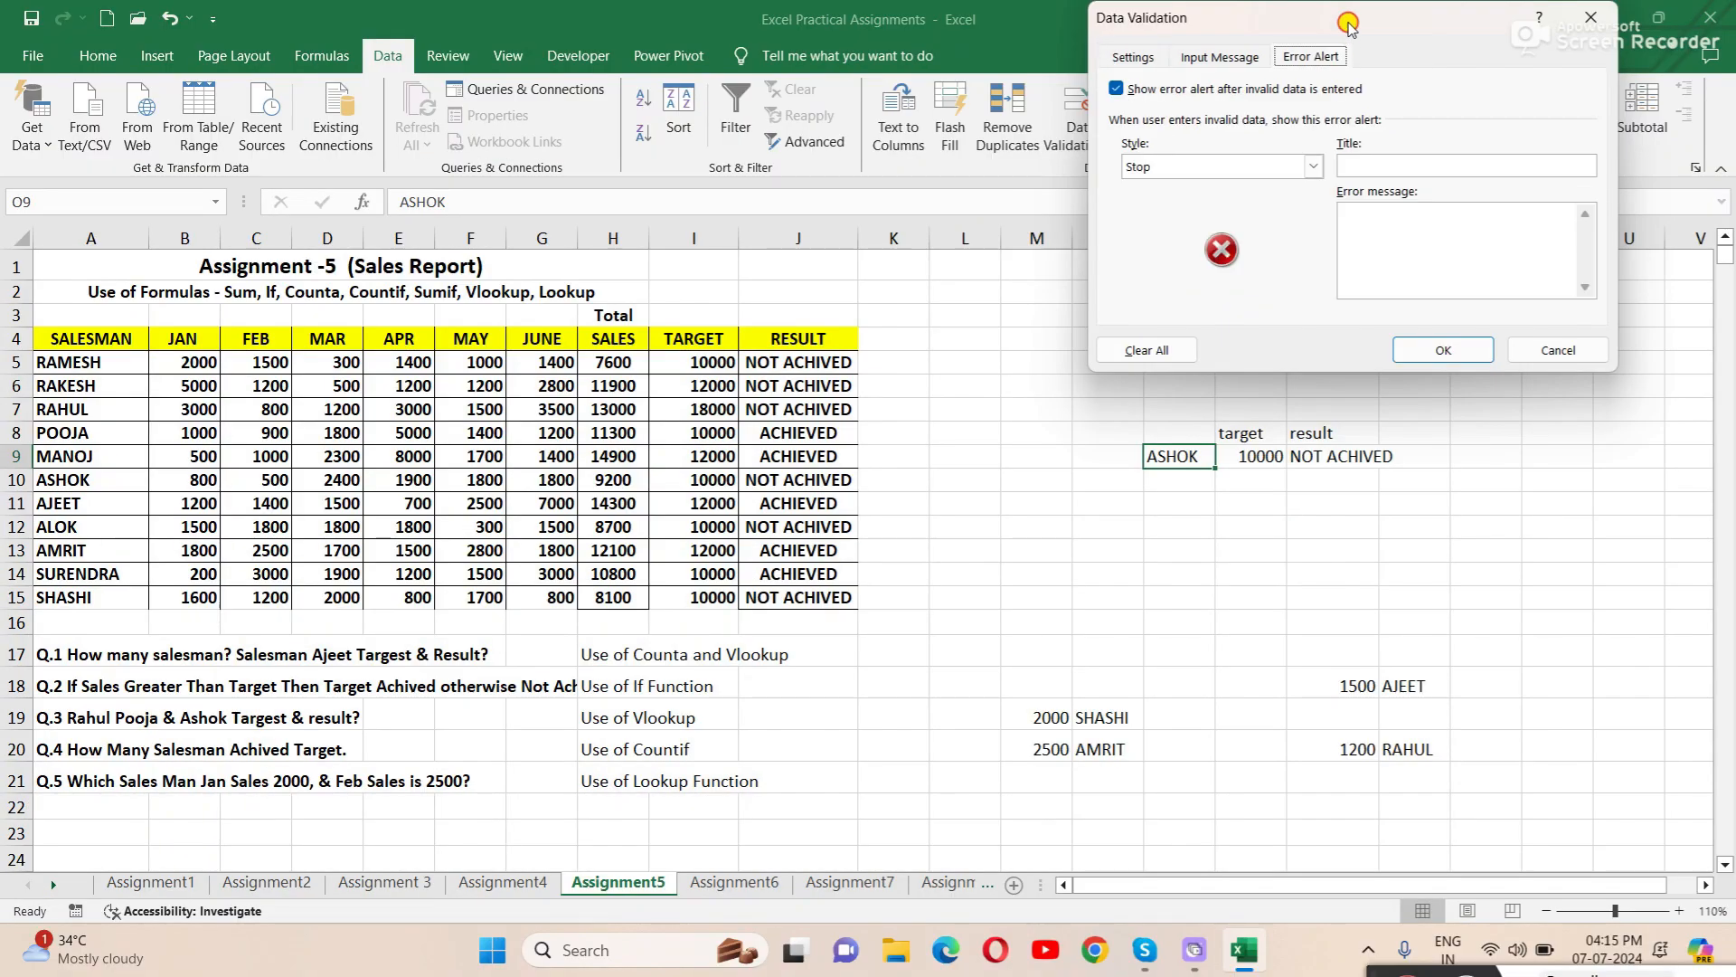
pyautogui.moveTo(1347, 25); pyautogui.dragTo(1403, 39)
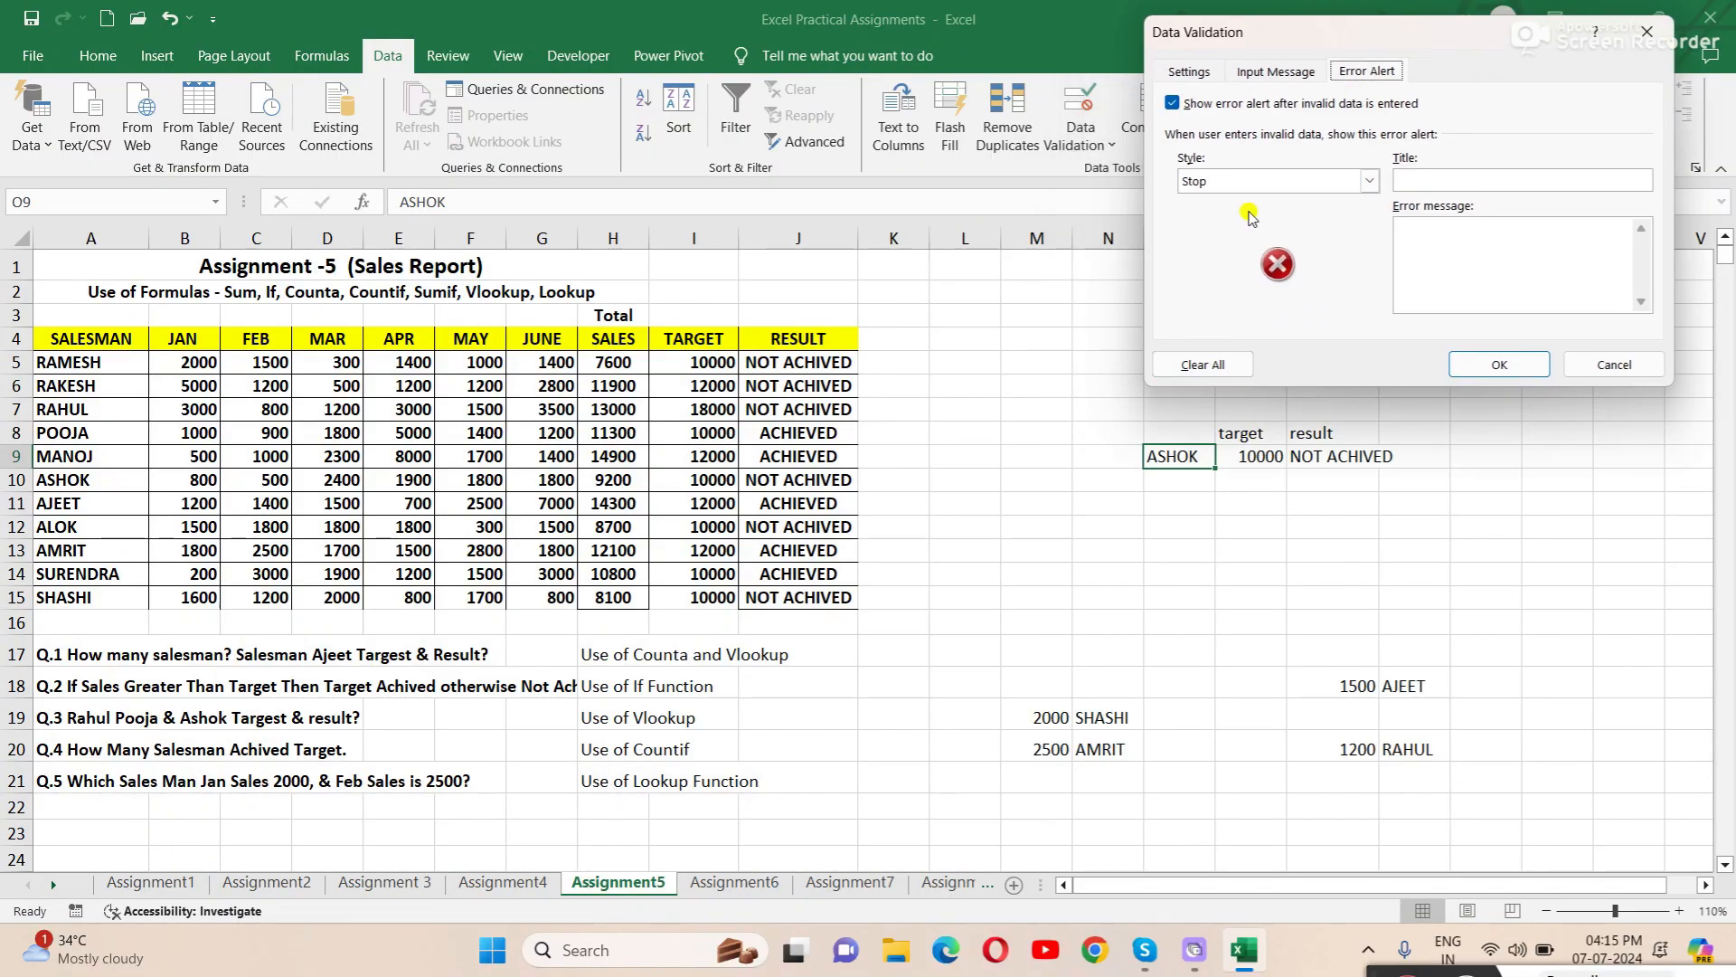
pyautogui.click(1196, 72)
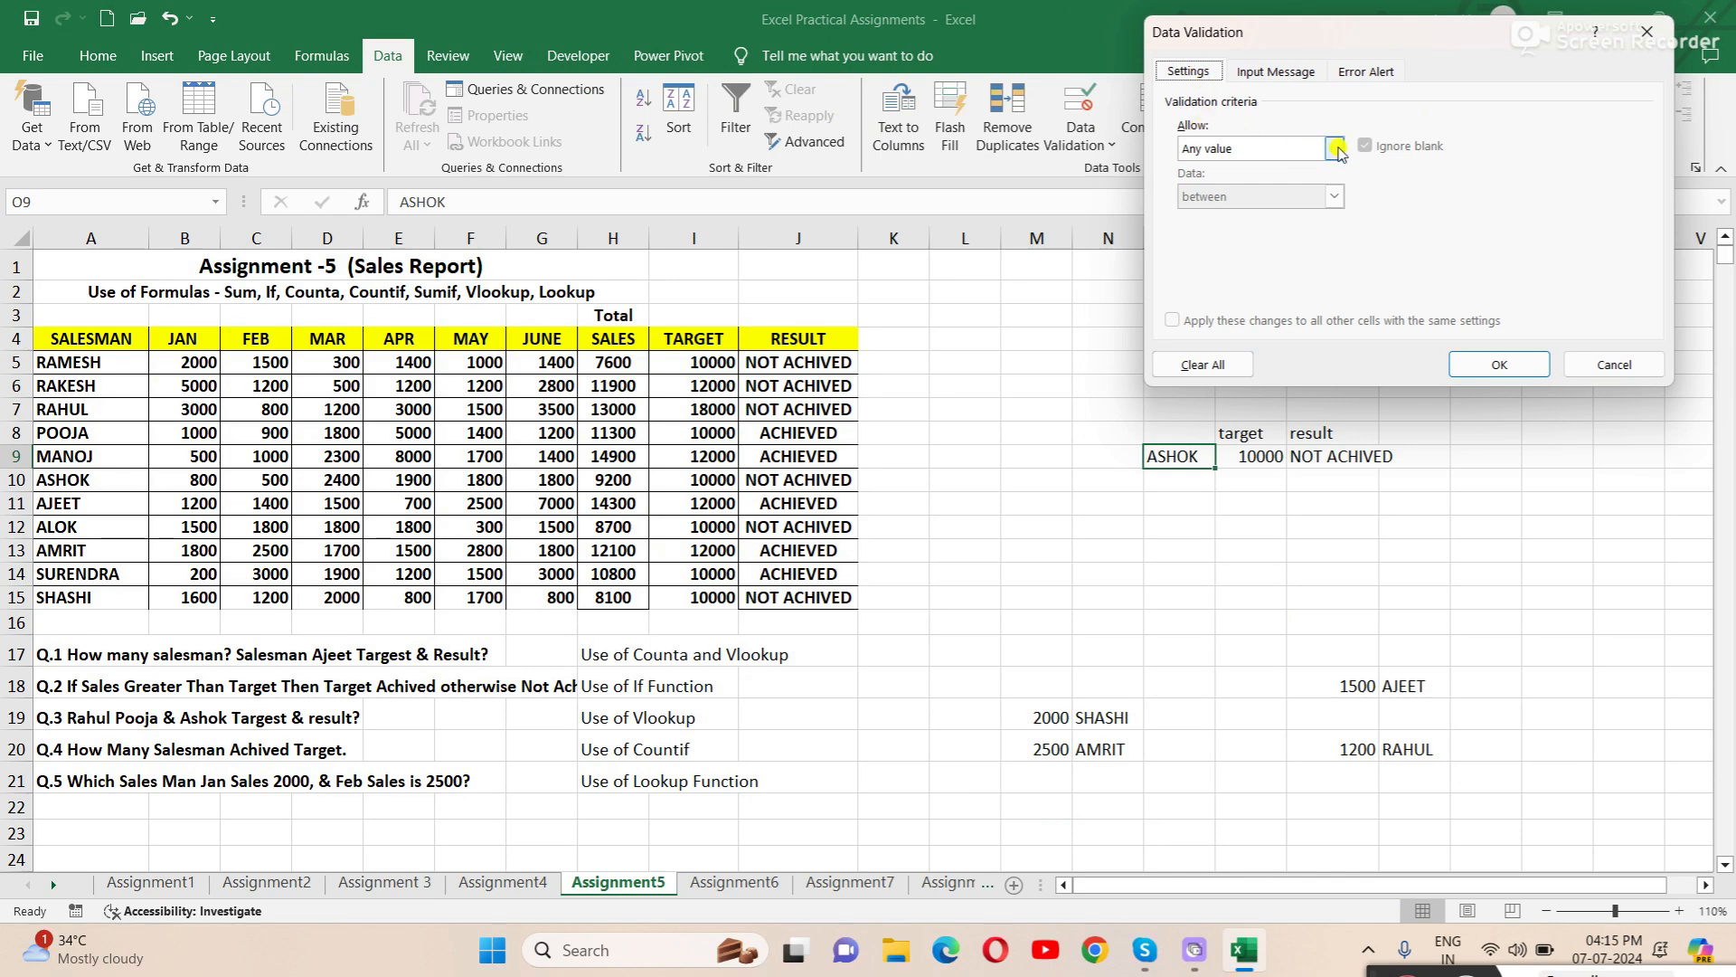
pyautogui.click(1335, 149)
pyautogui.click(1205, 216)
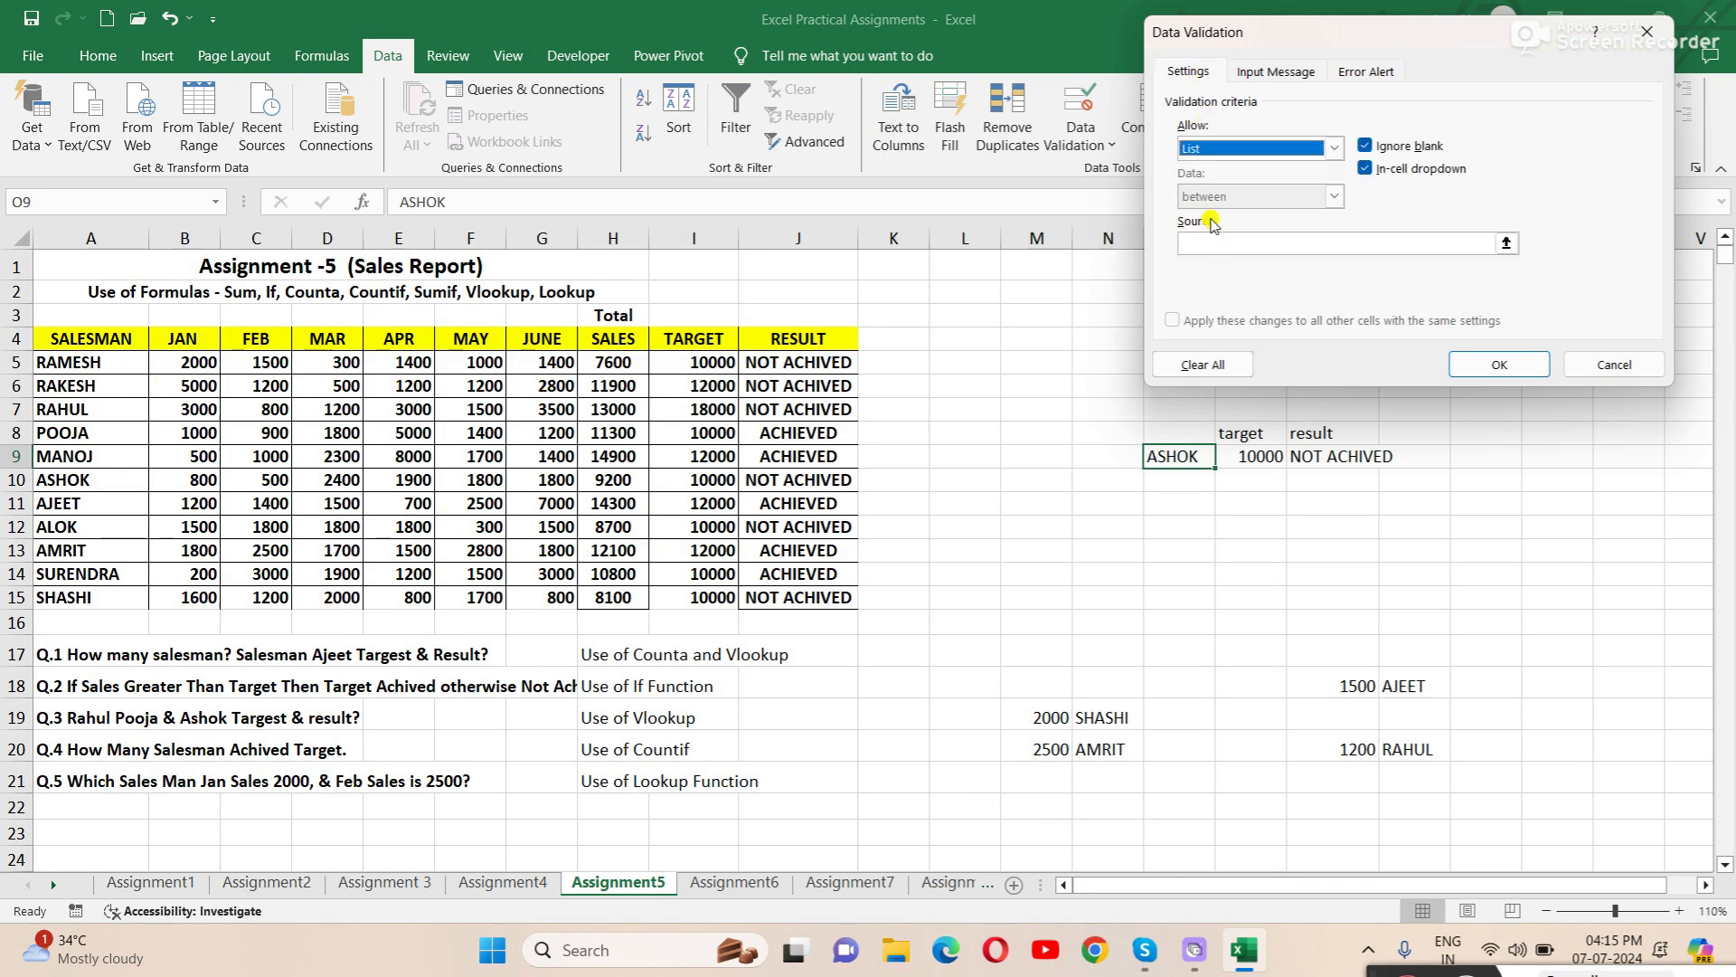
pyautogui.click(1208, 241)
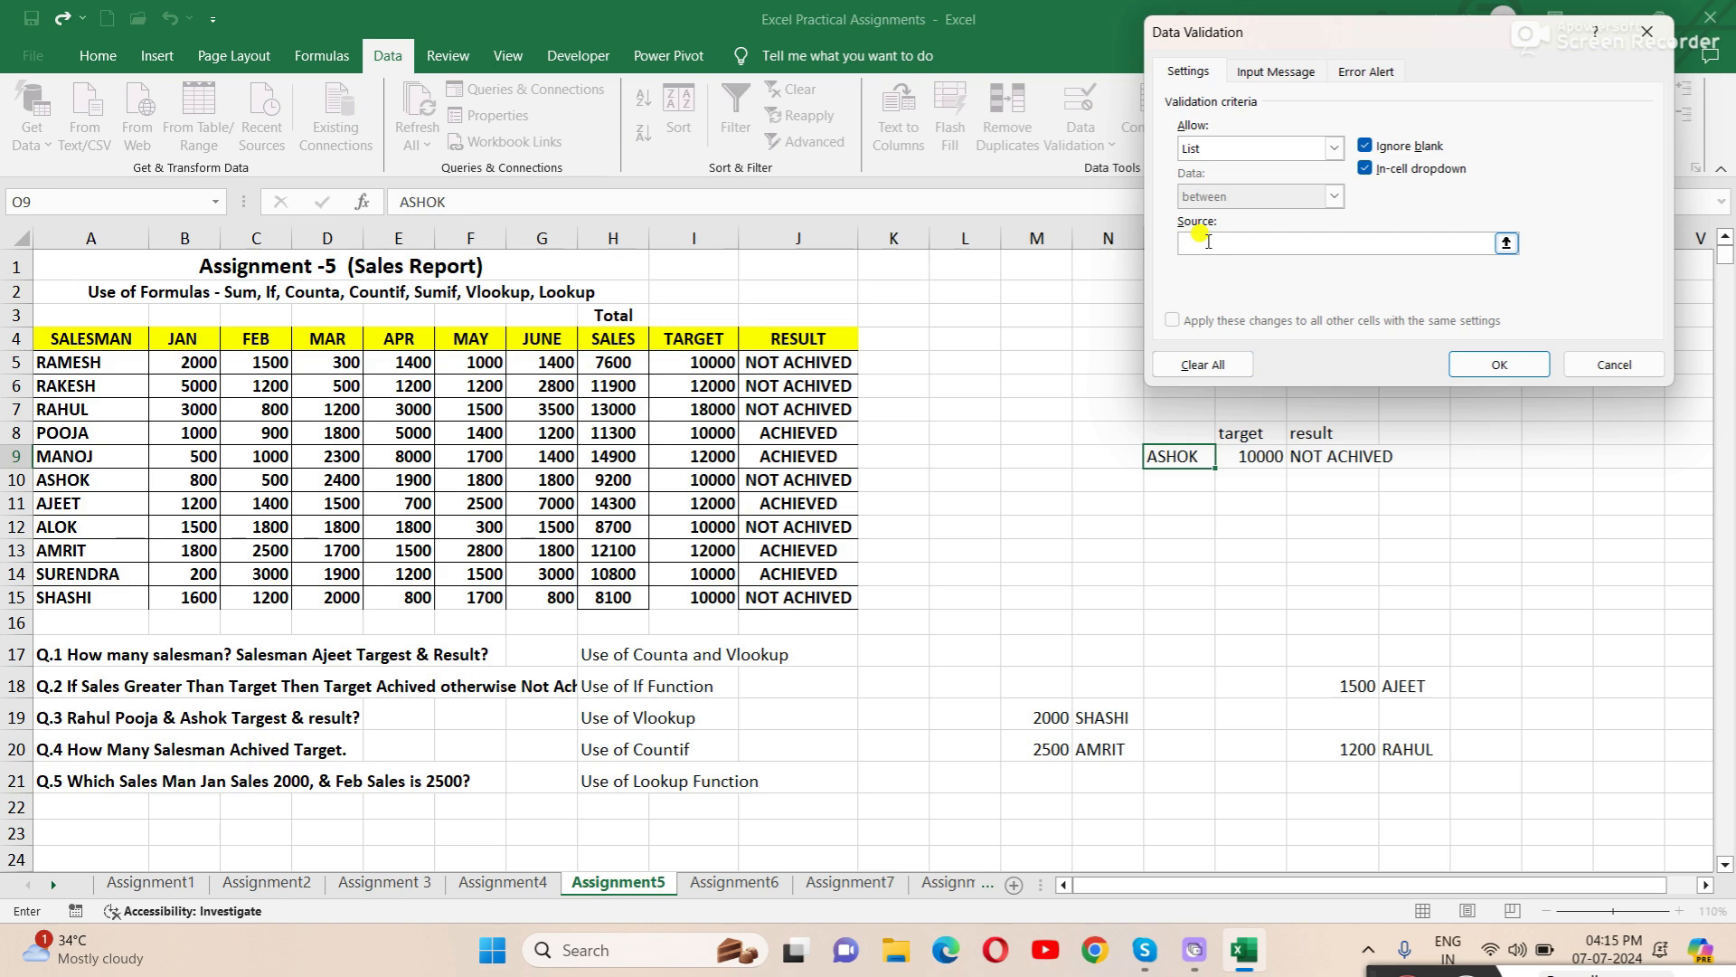
pyautogui.moveTo(102, 359); pyautogui.dragTo(117, 595)
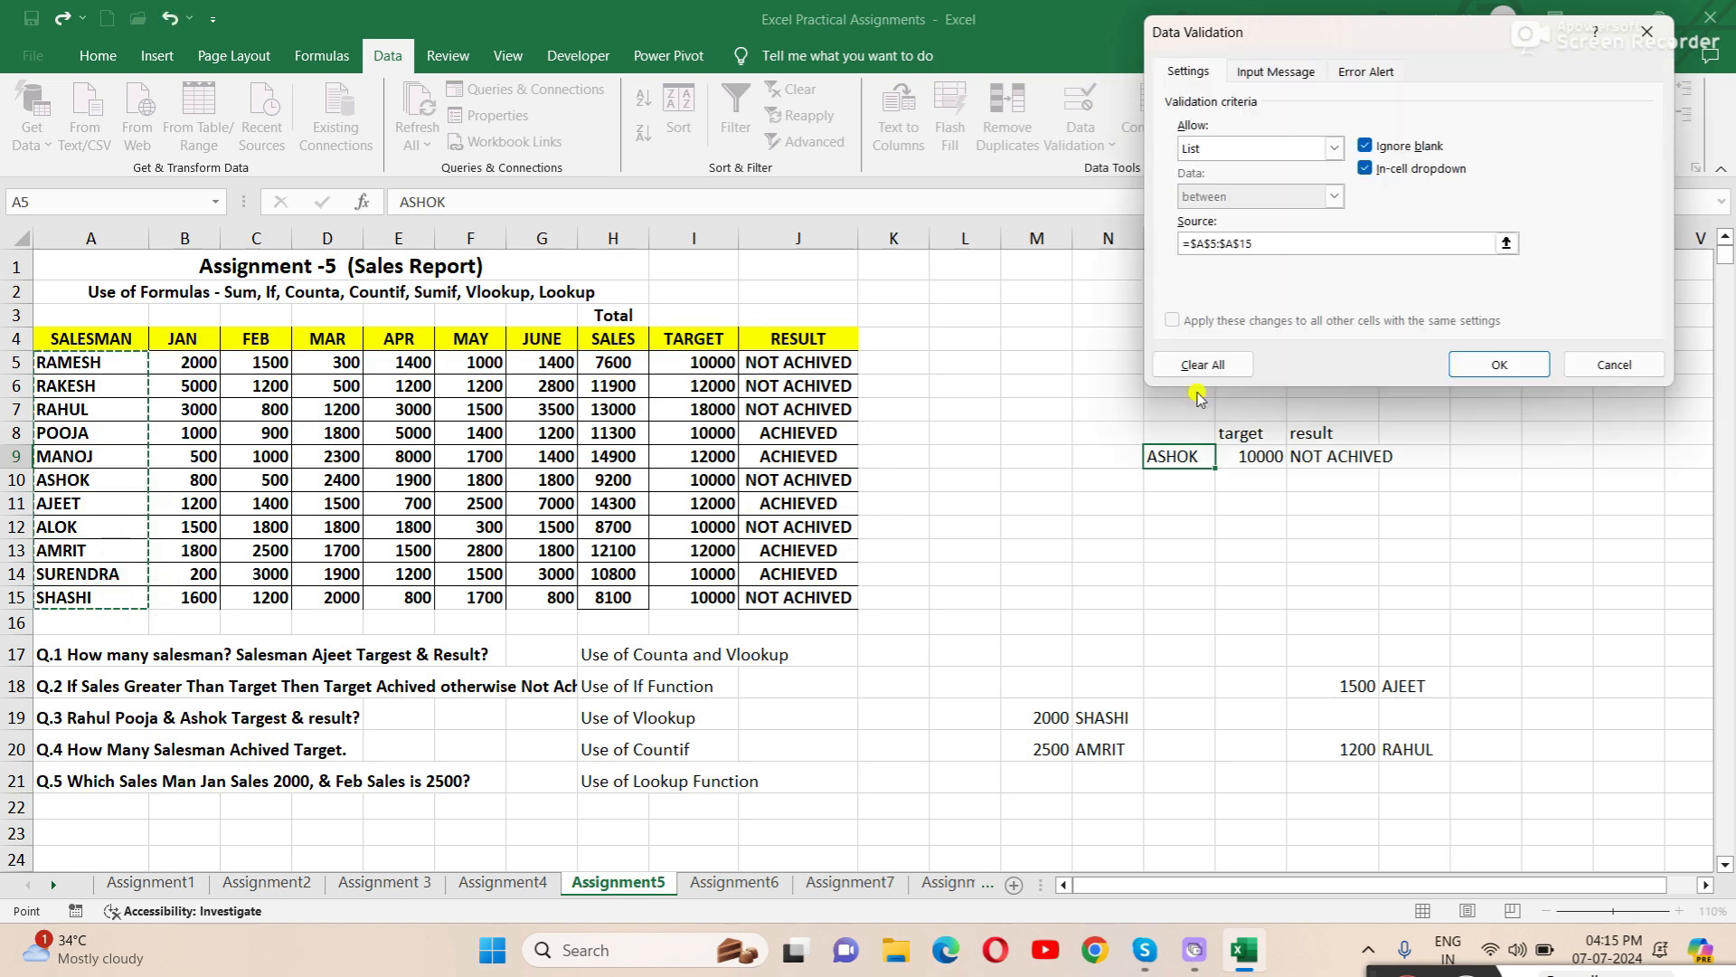
pyautogui.click(1531, 369)
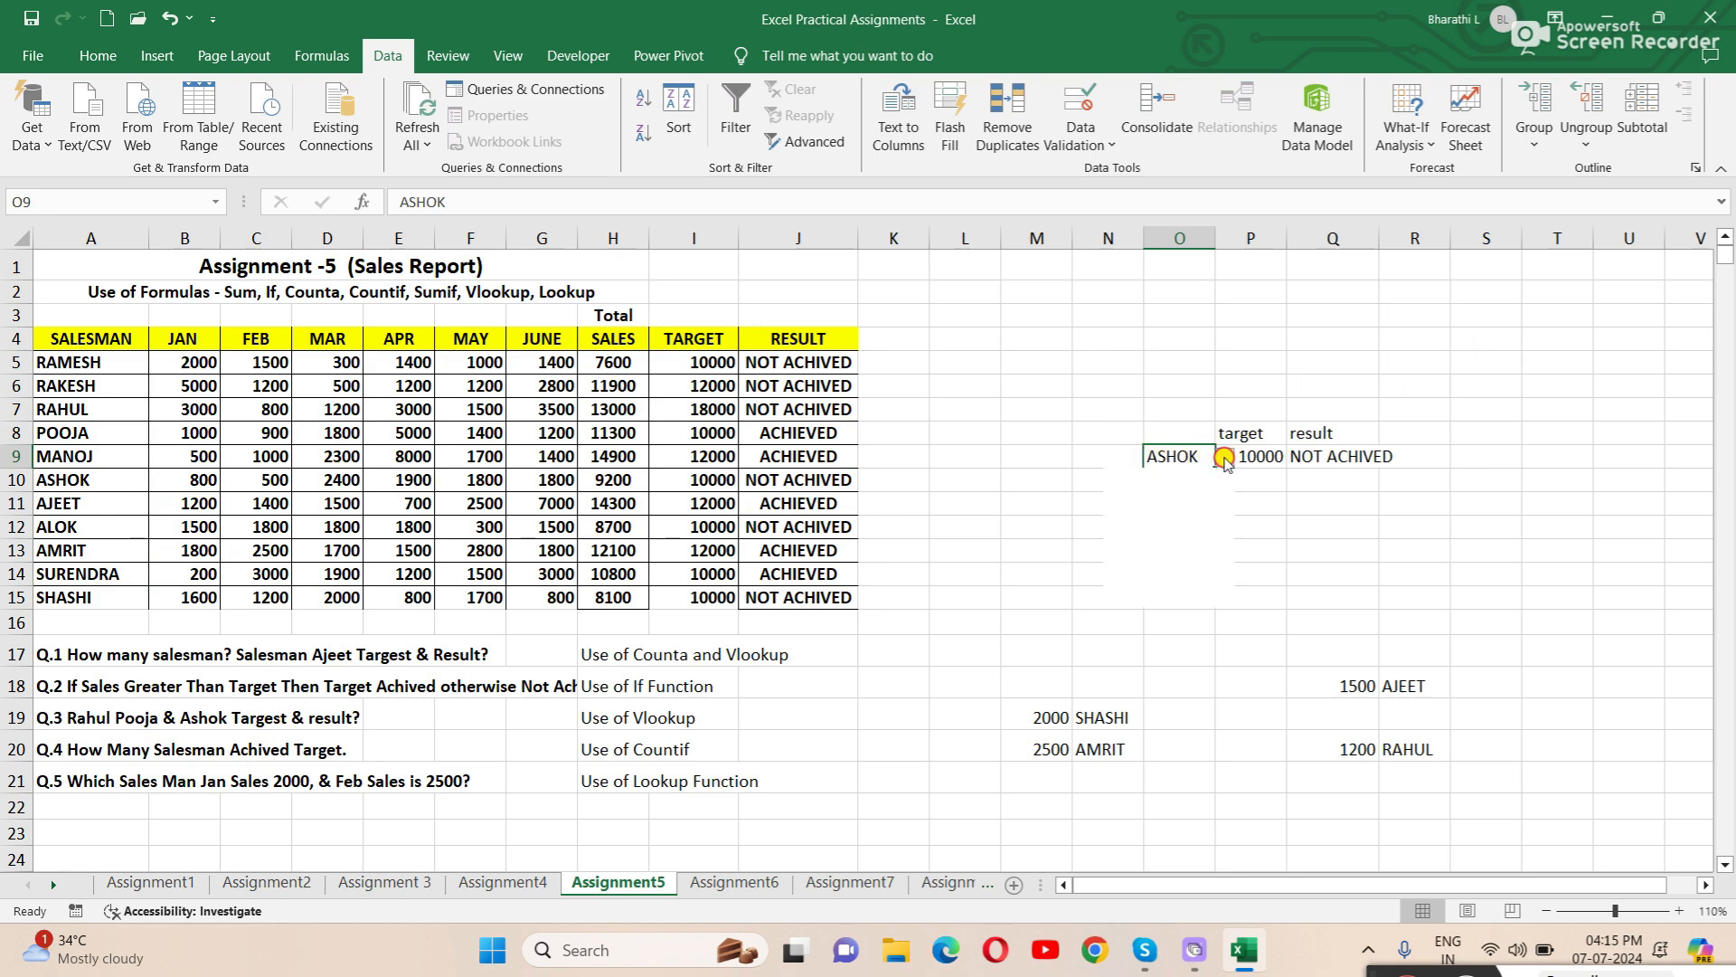
# - Pick the salesman from row 8 in O9's validation list and check the target and result formulas in P9 and Q9
pyautogui.click(1224, 458)
pyautogui.scroll(1, 1228, 548)
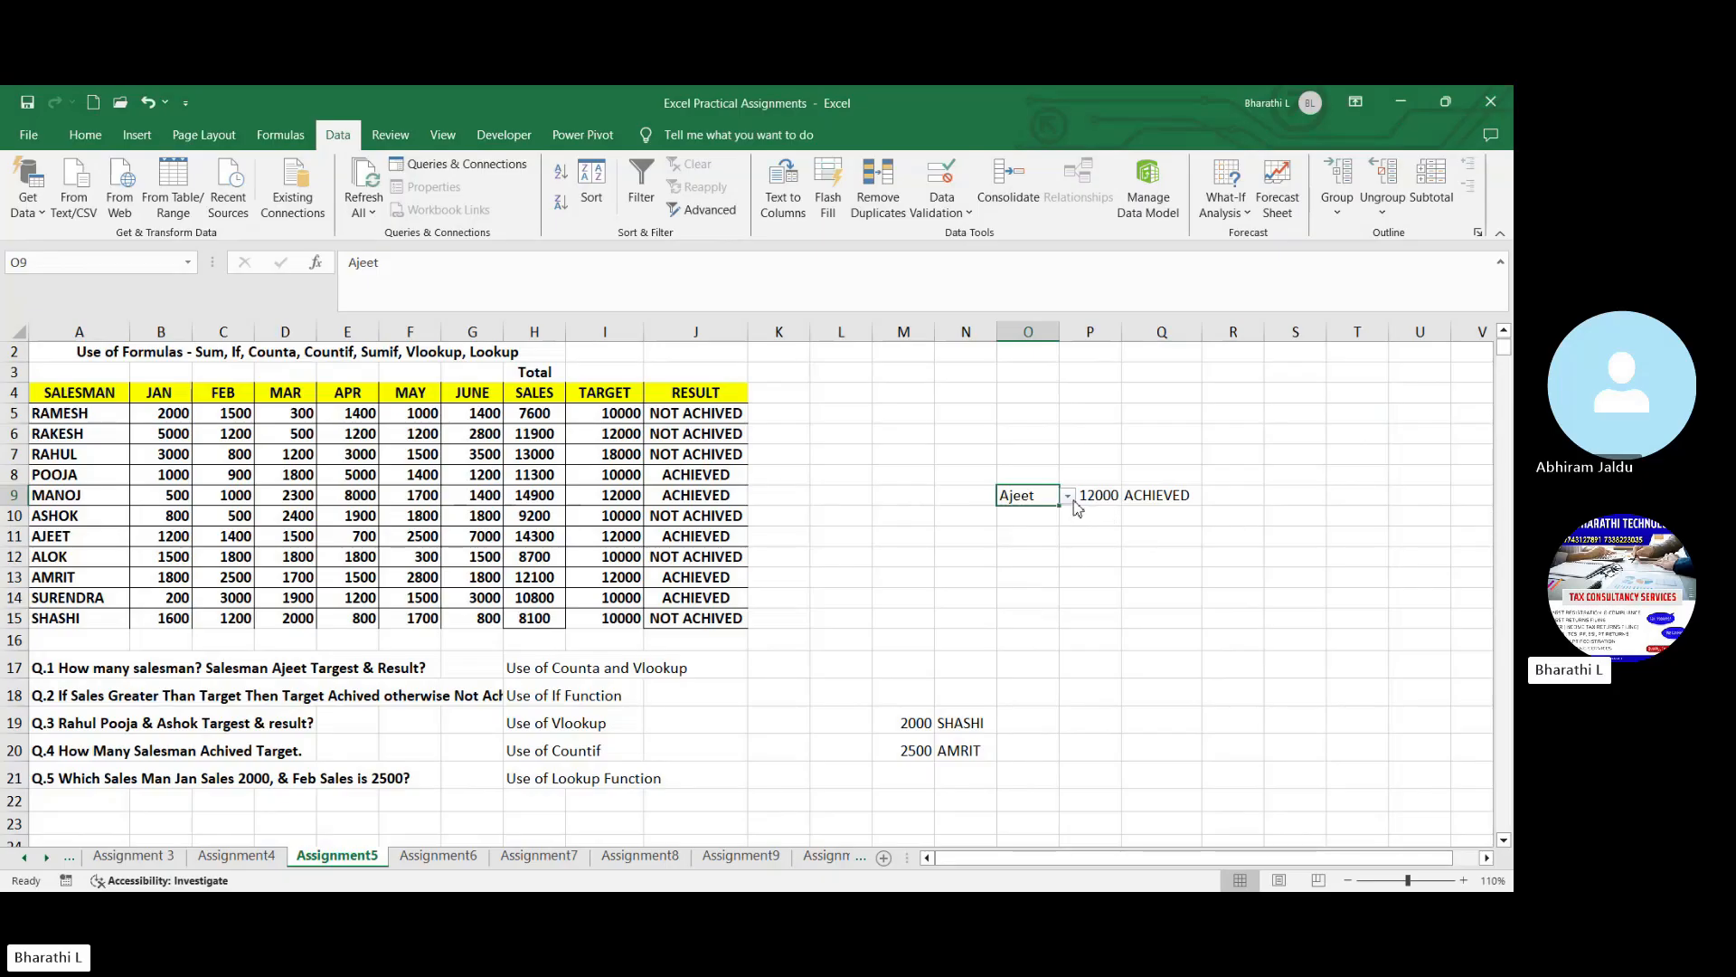
pyautogui.click(1069, 497)
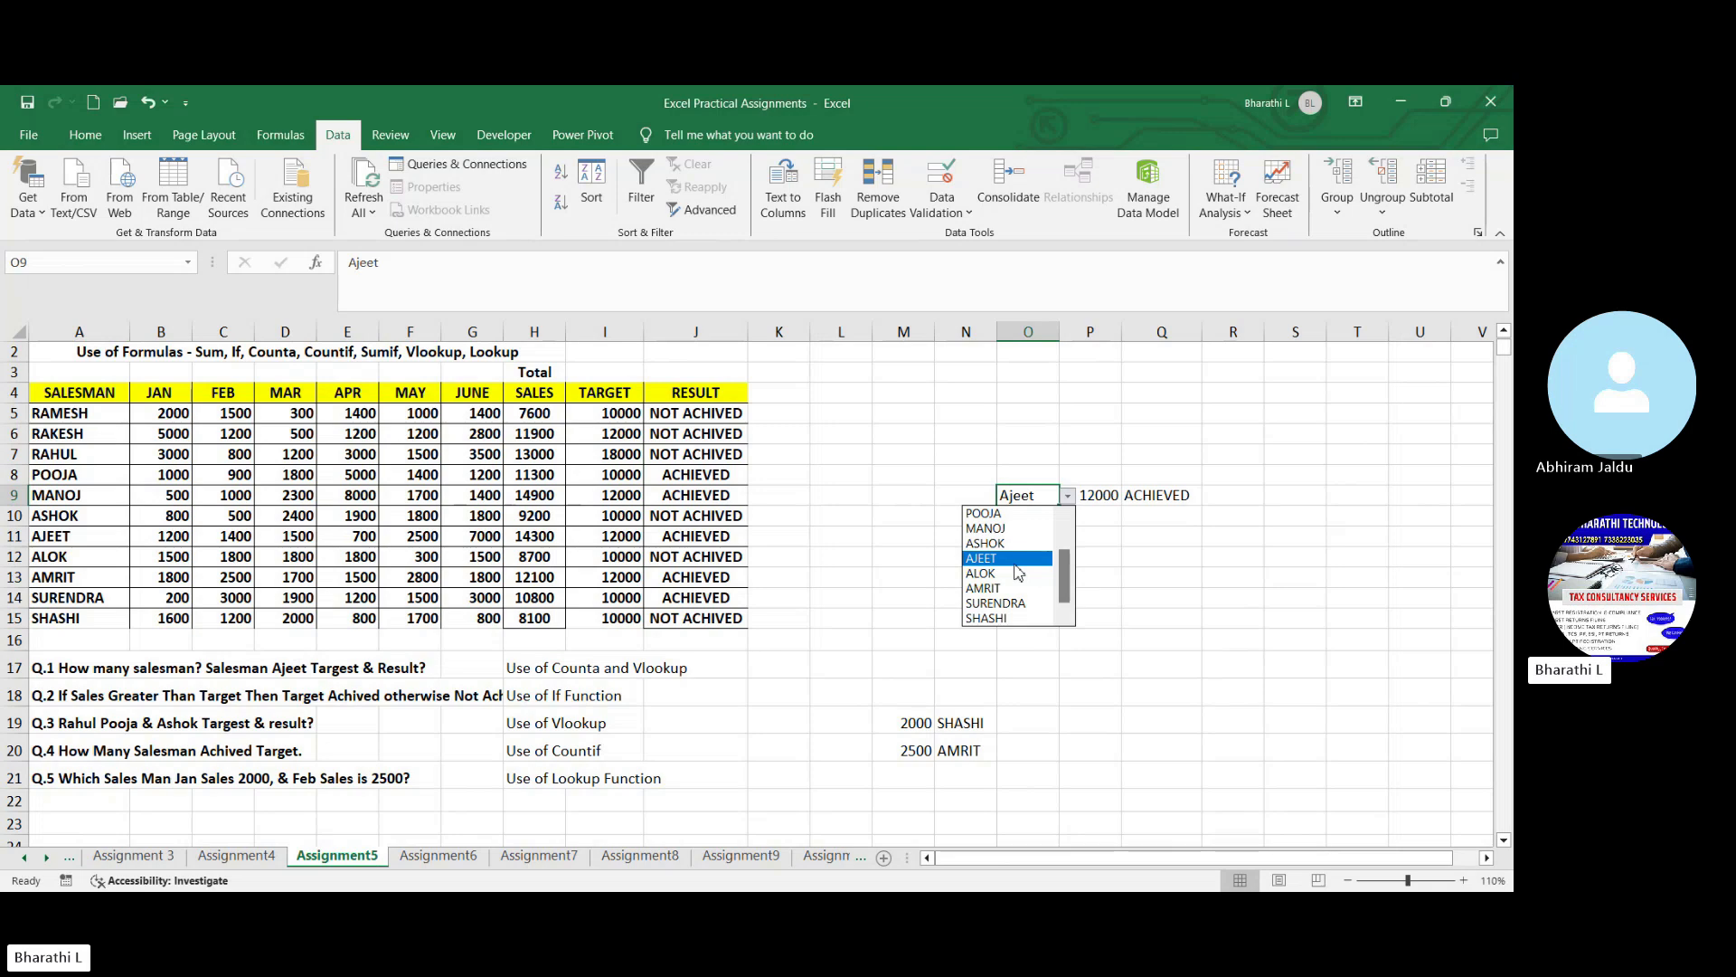
pyautogui.click(1020, 514)
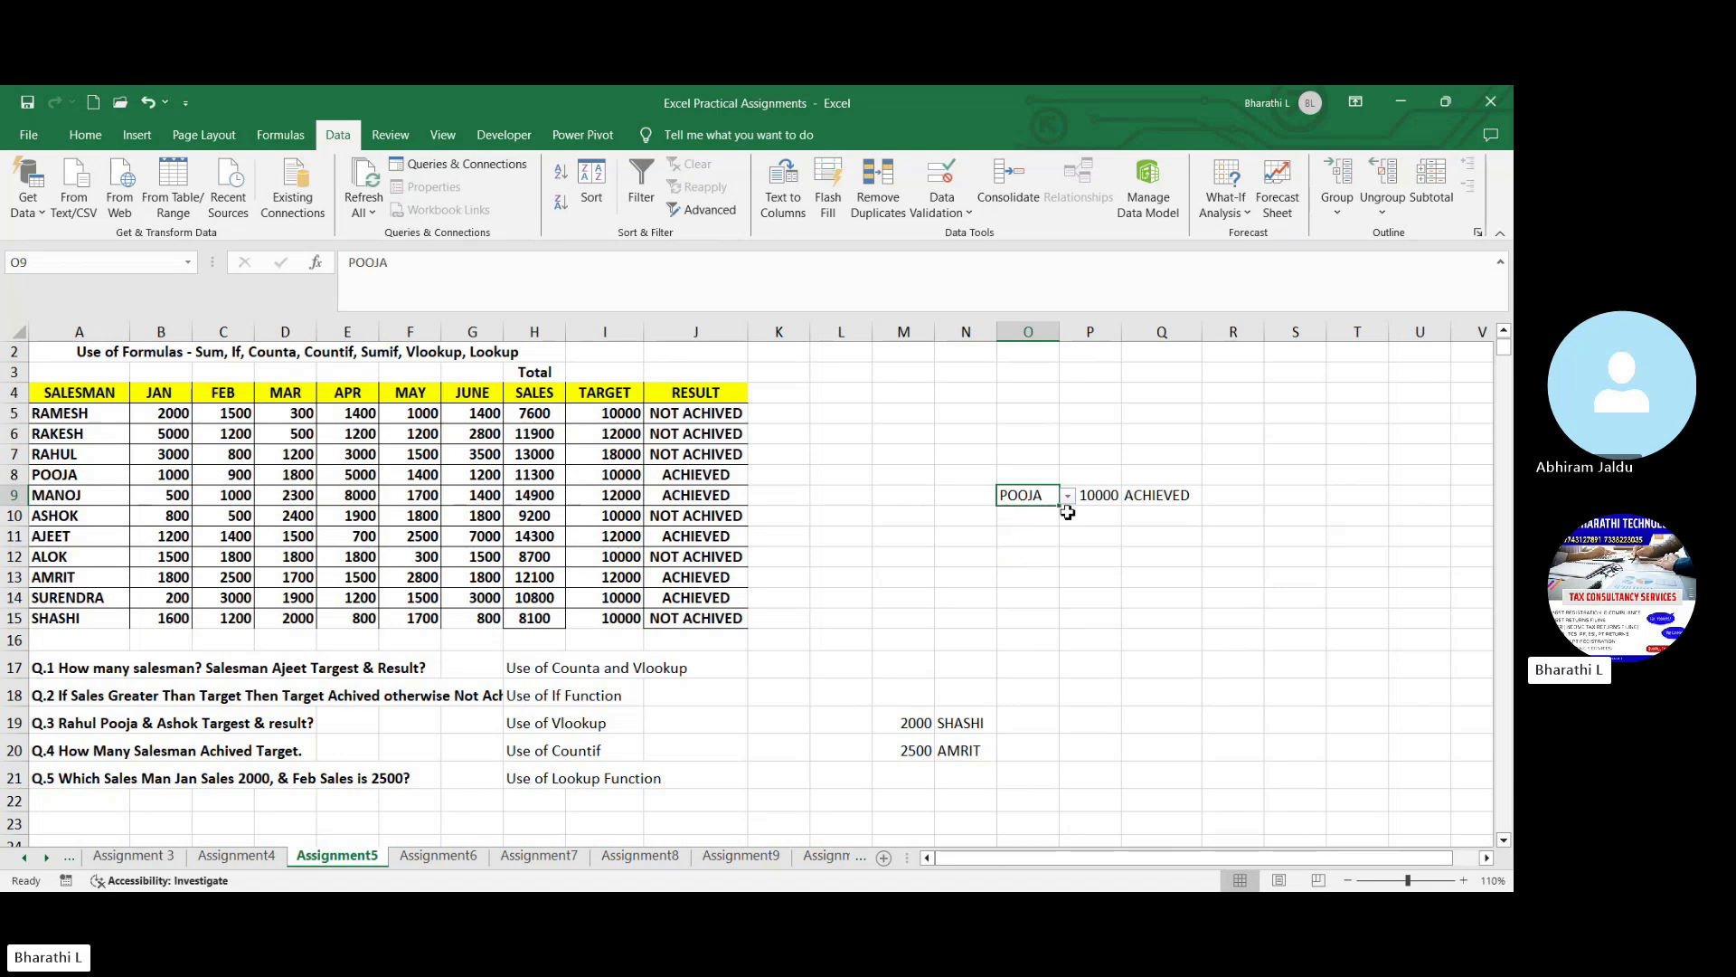
pyautogui.click(1096, 497)
pyautogui.click(1190, 503)
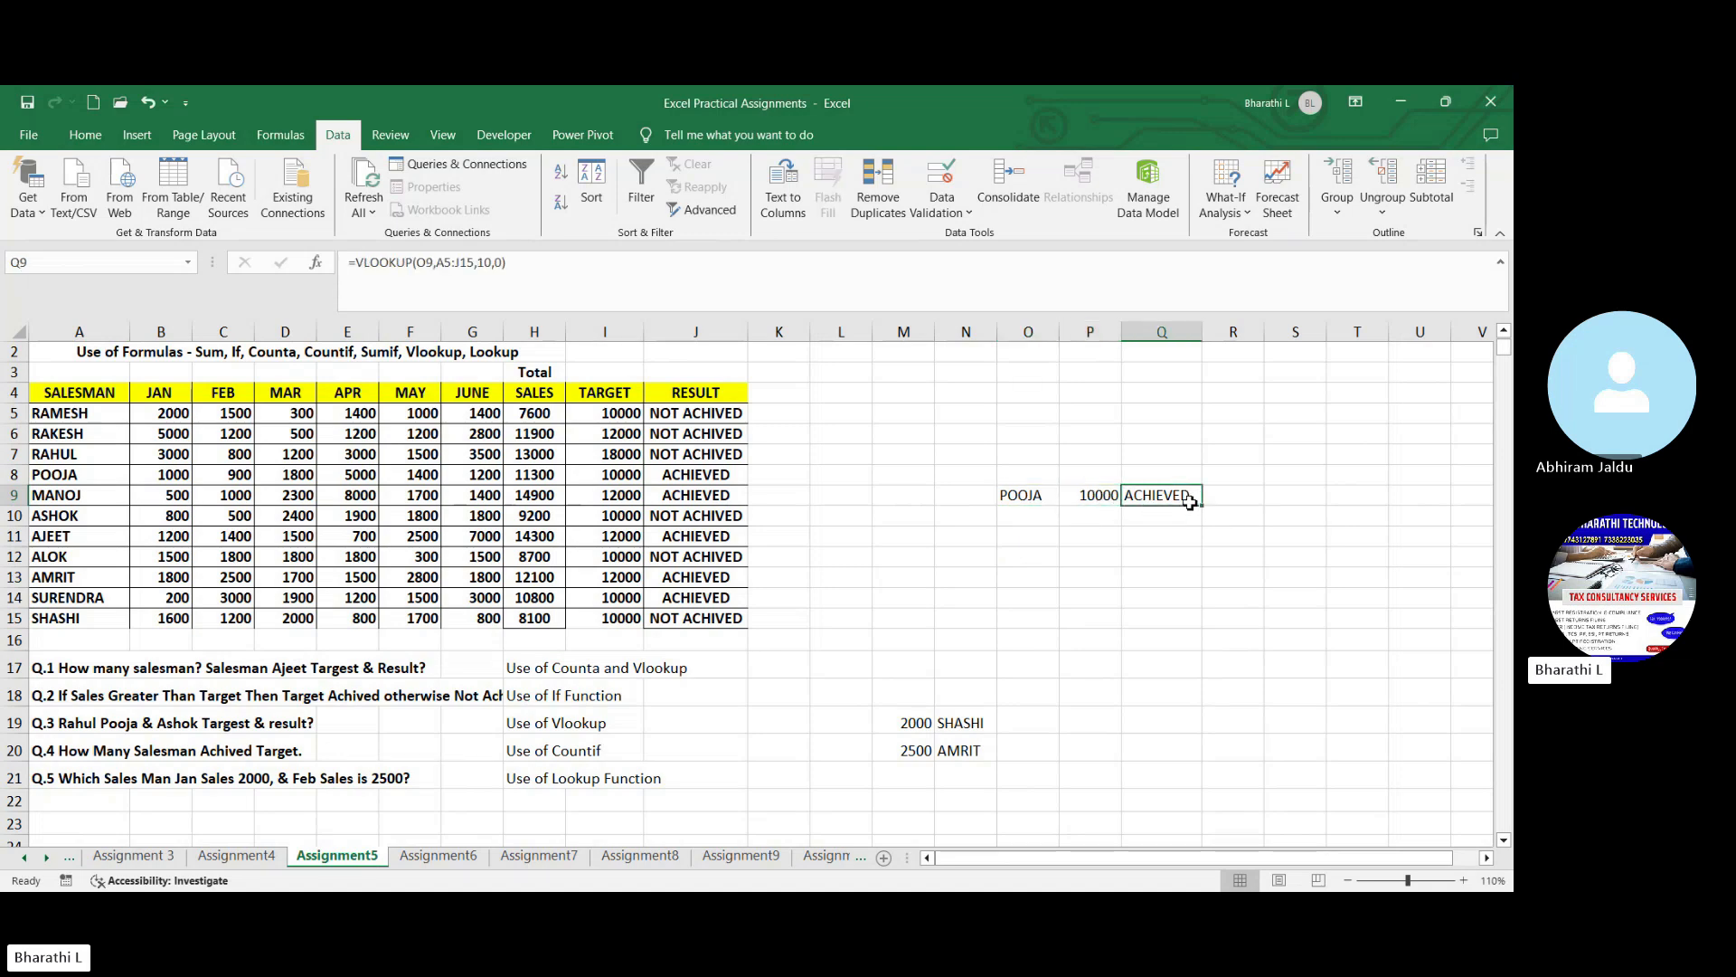
# - Label the lookup outputs by entering the headings "target" in P8 and "result" in Q8
pyautogui.click(1108, 476)
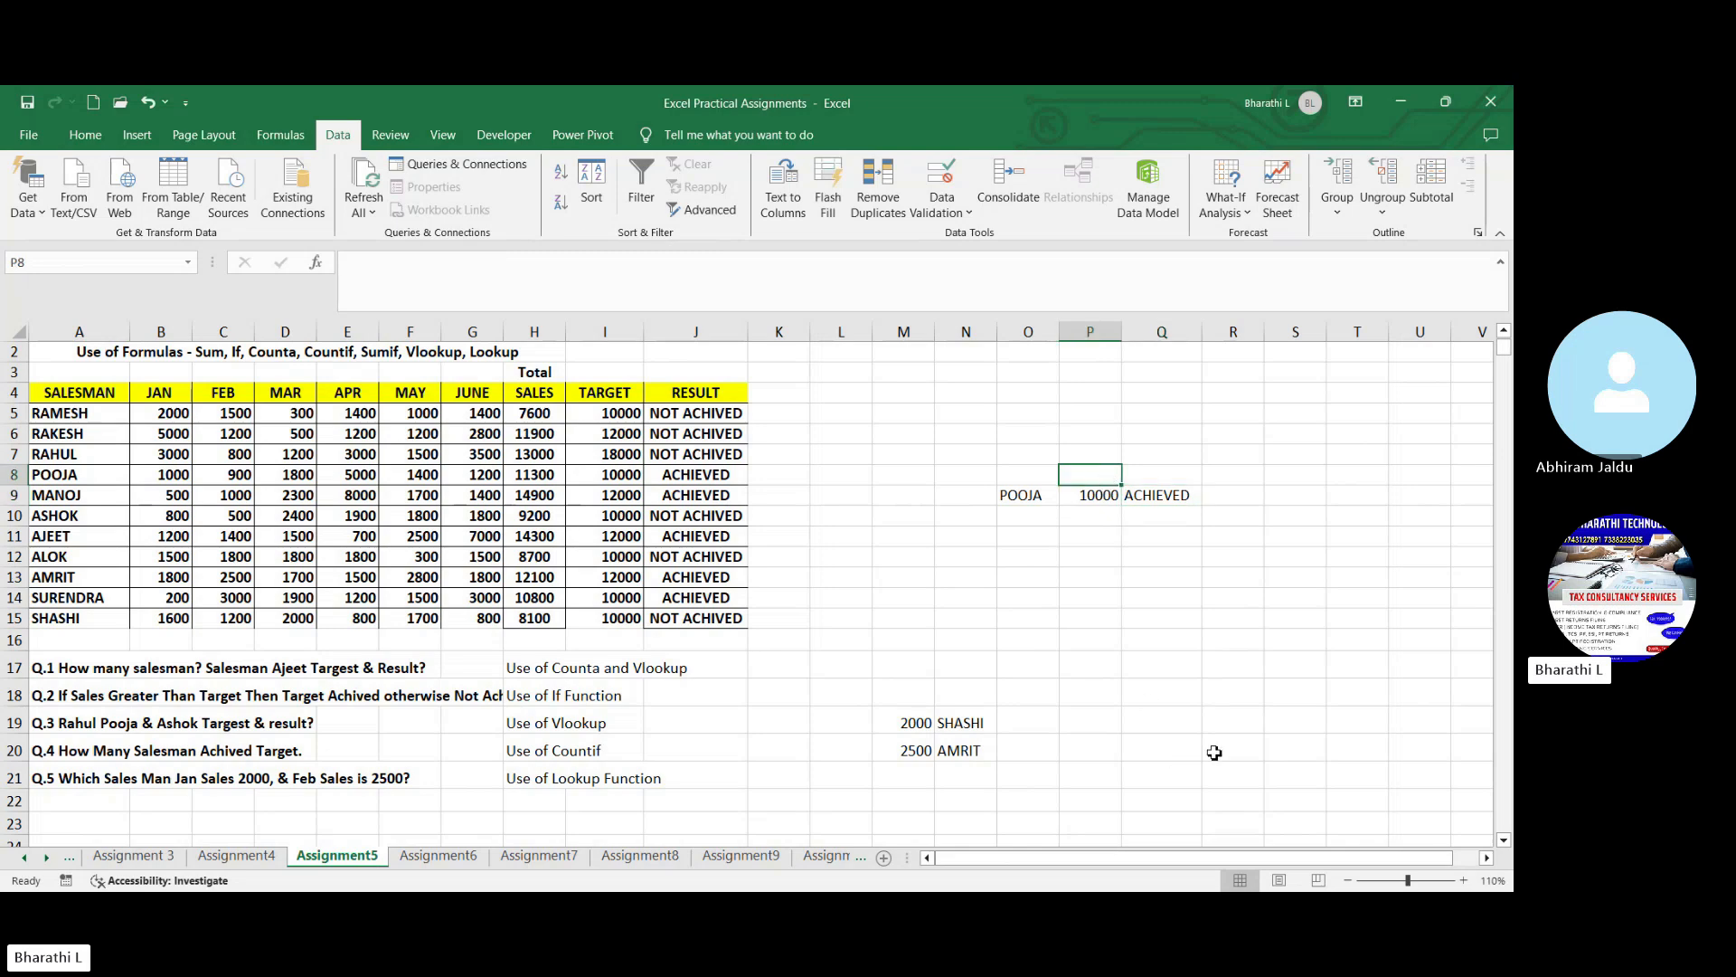
pyautogui.write('t')
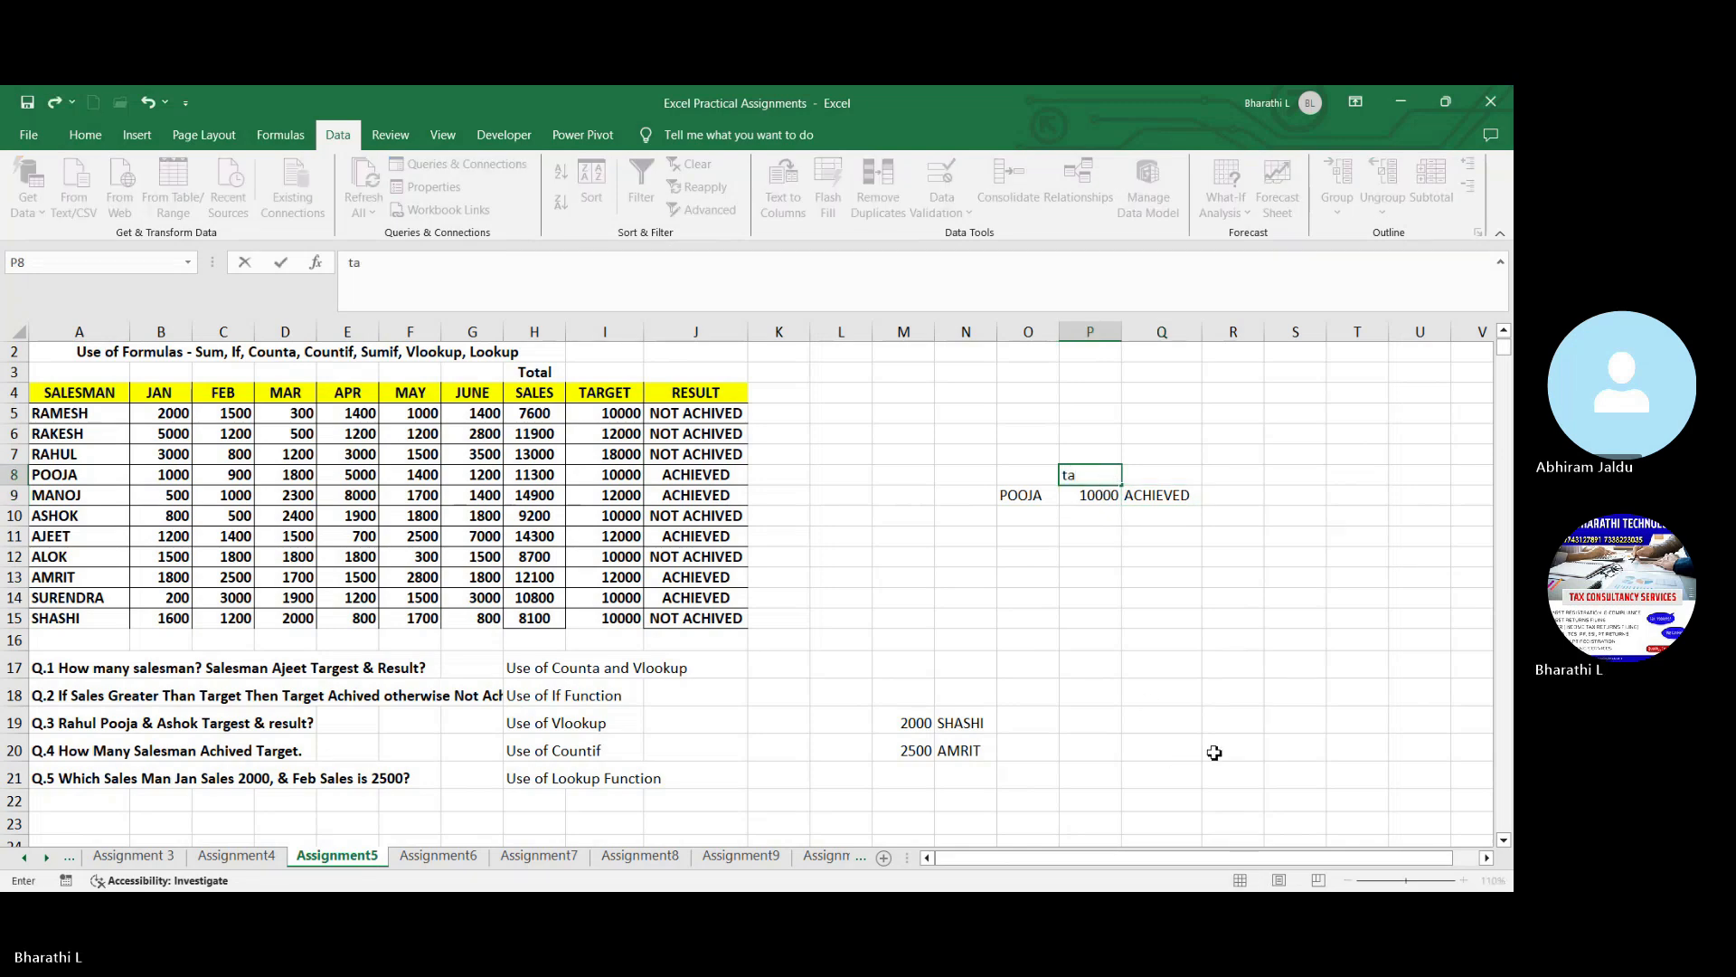
pyautogui.write('arget')
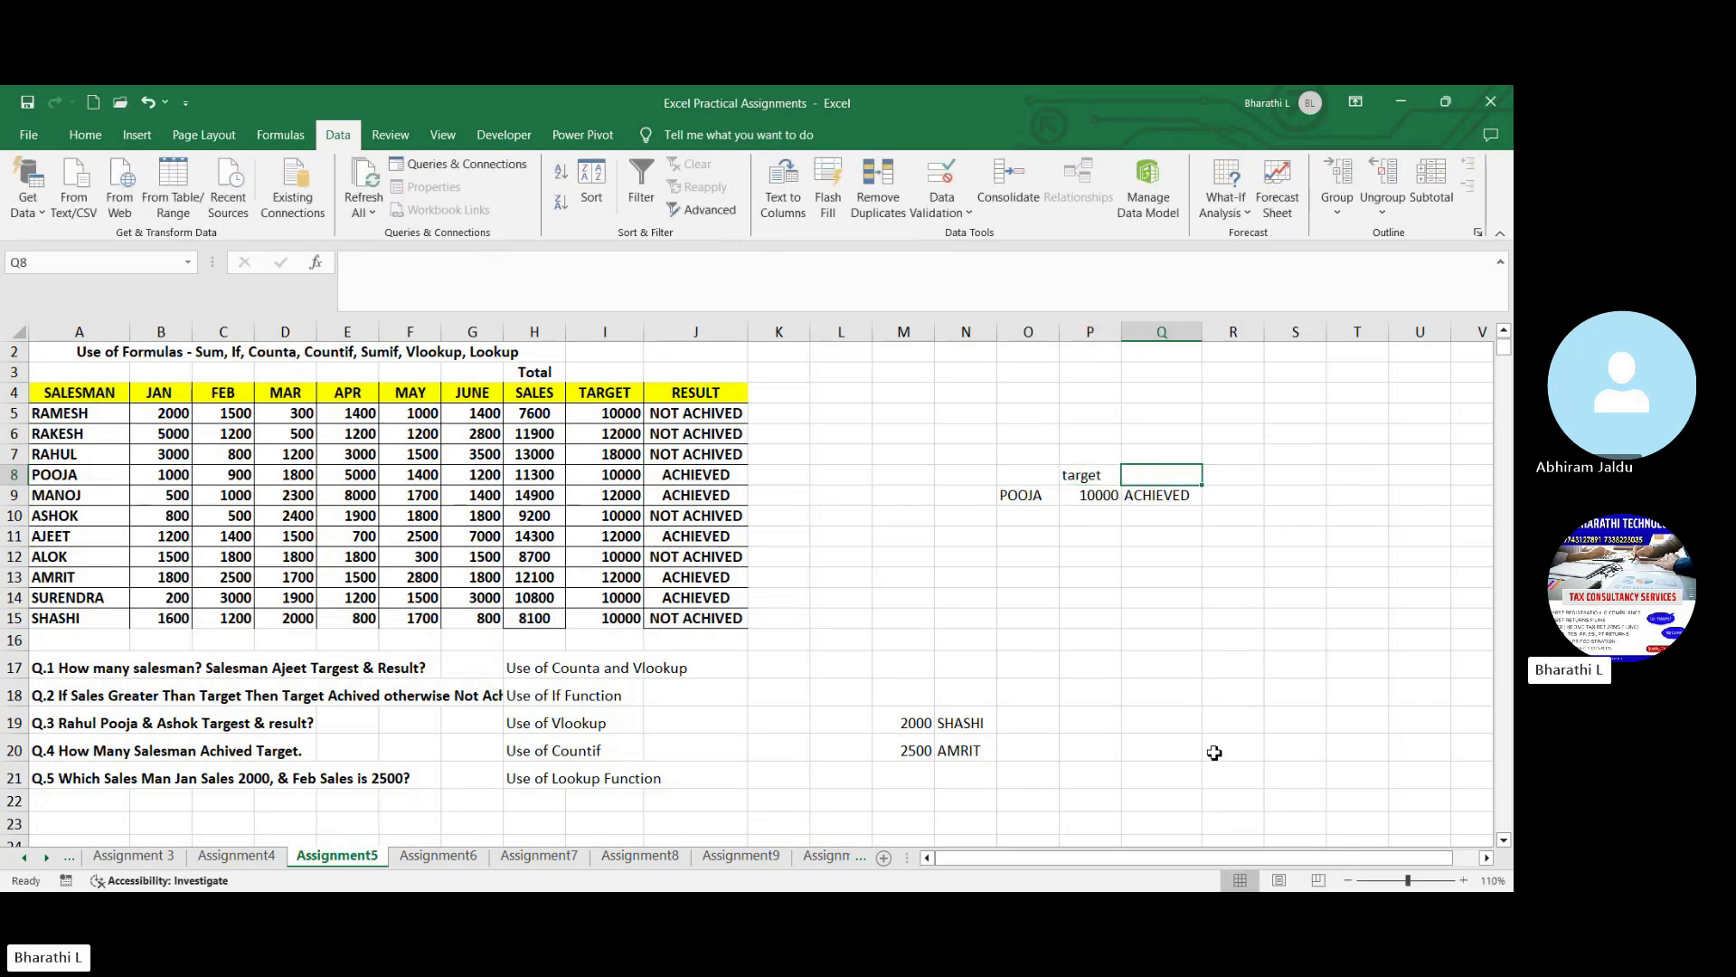
pyautogui.write('result')
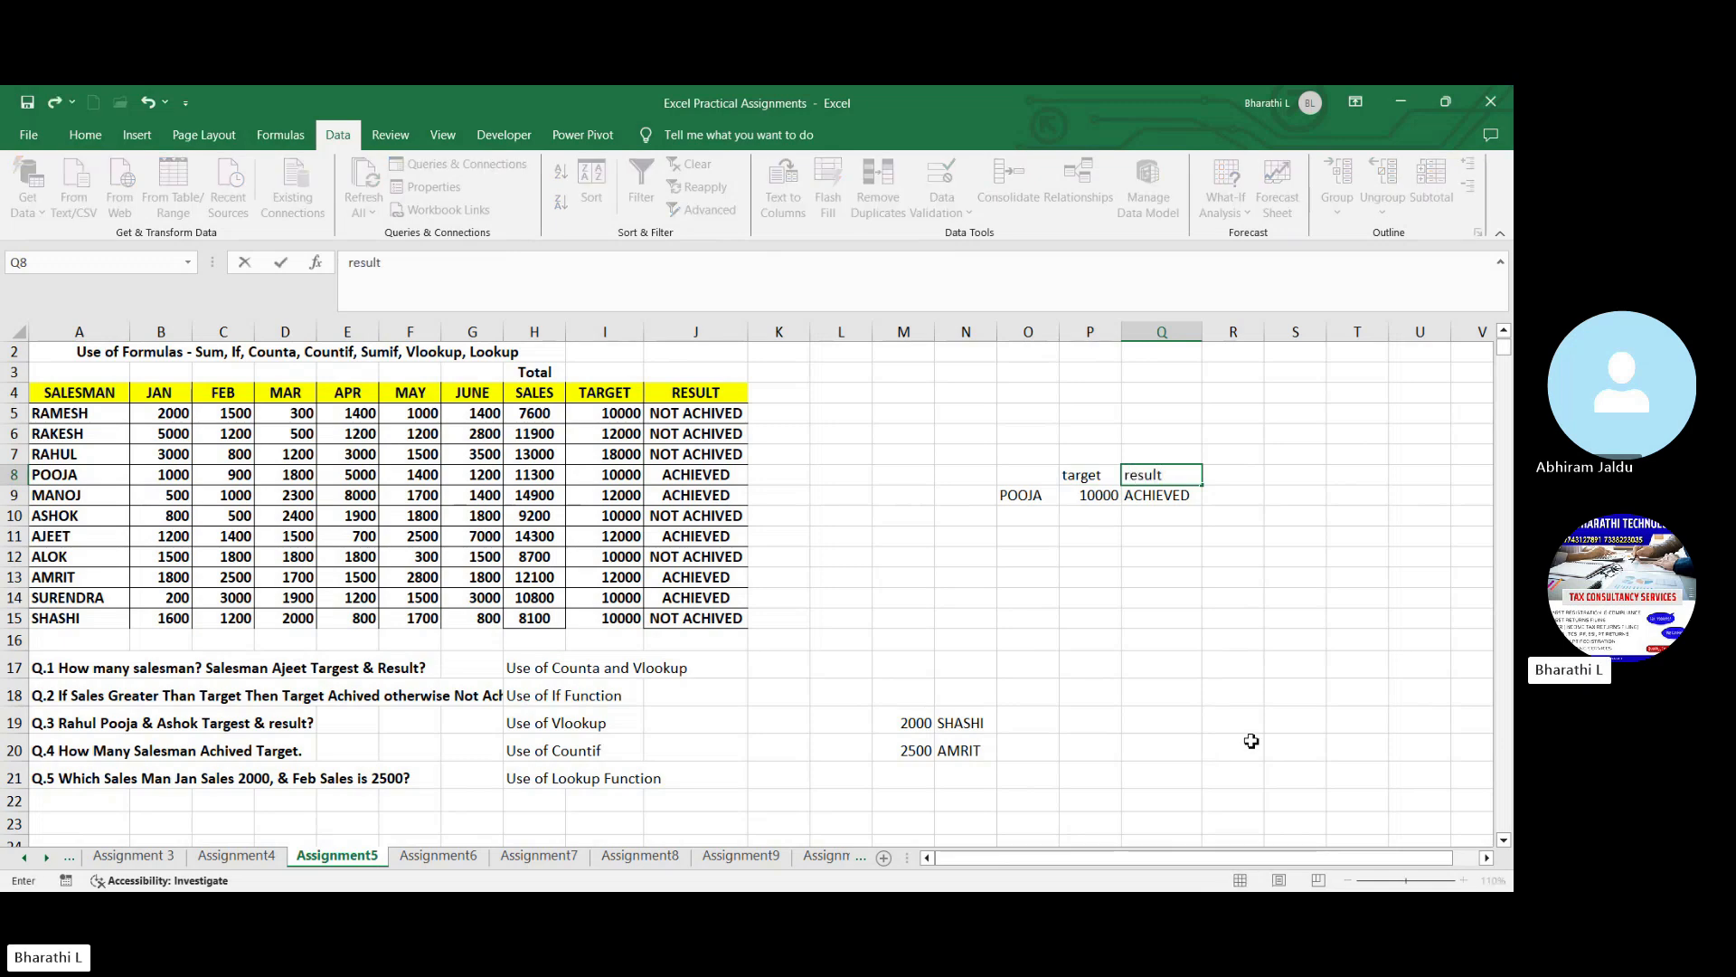
pyautogui.click(1212, 529)
# - Switch O9 to the salesman from row 7 using its validation list and check the looked-up target and result
pyautogui.click(1049, 500)
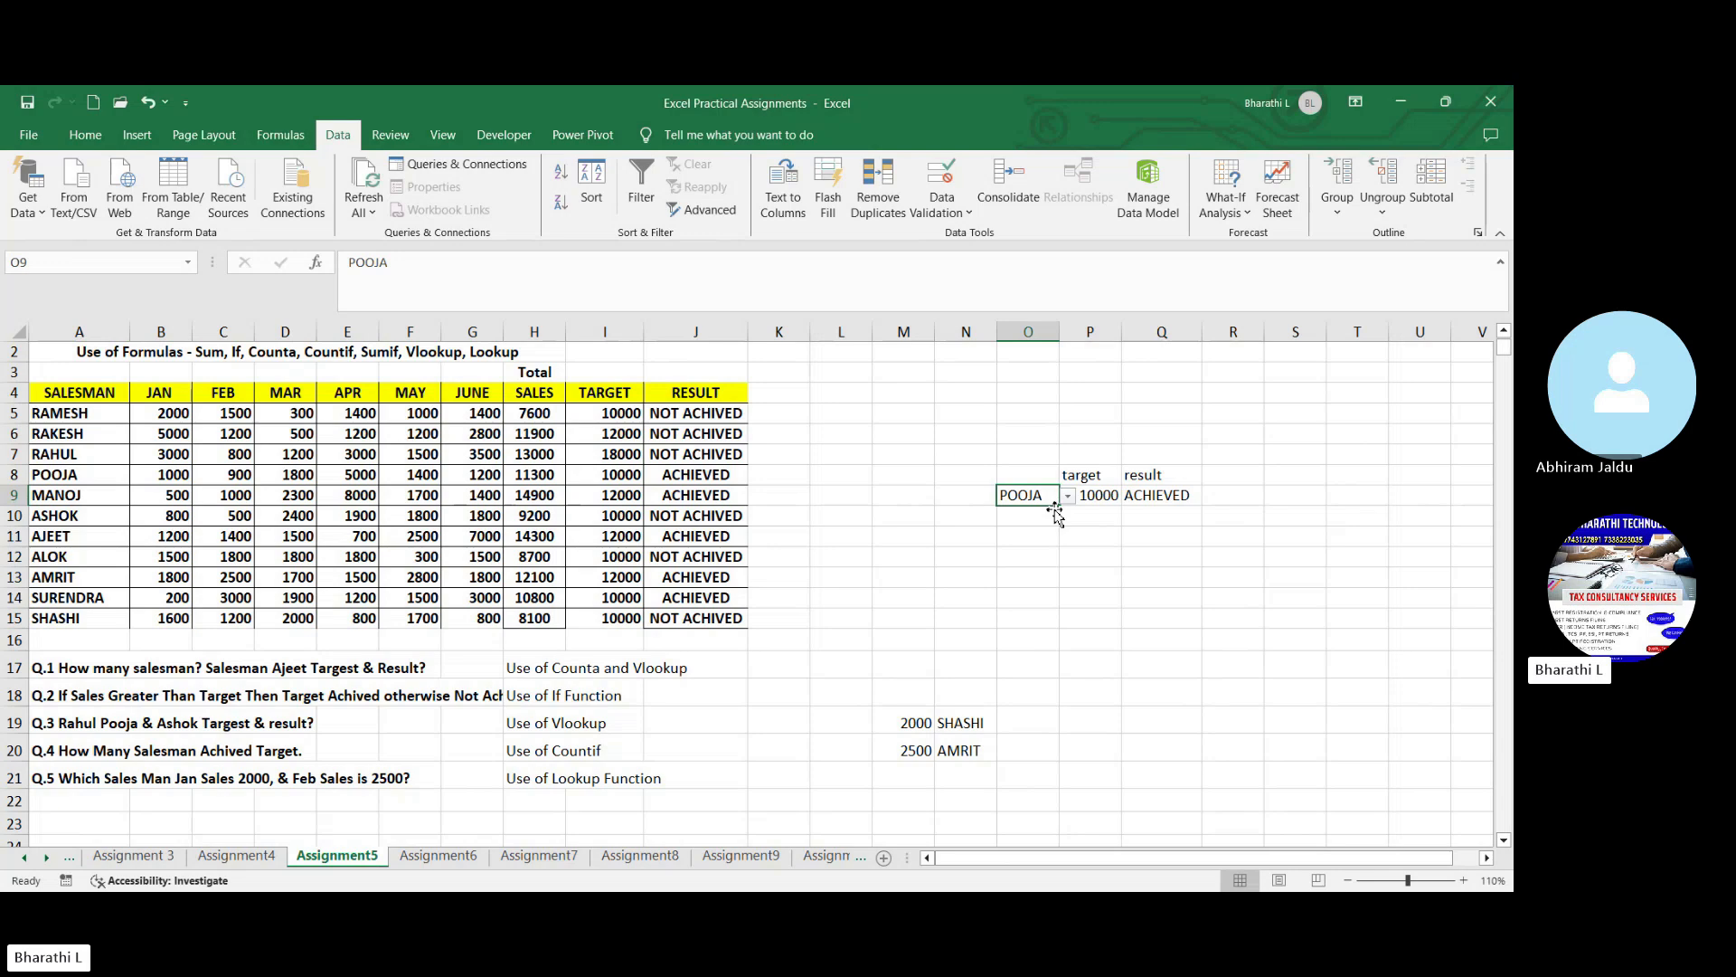
pyautogui.click(1068, 495)
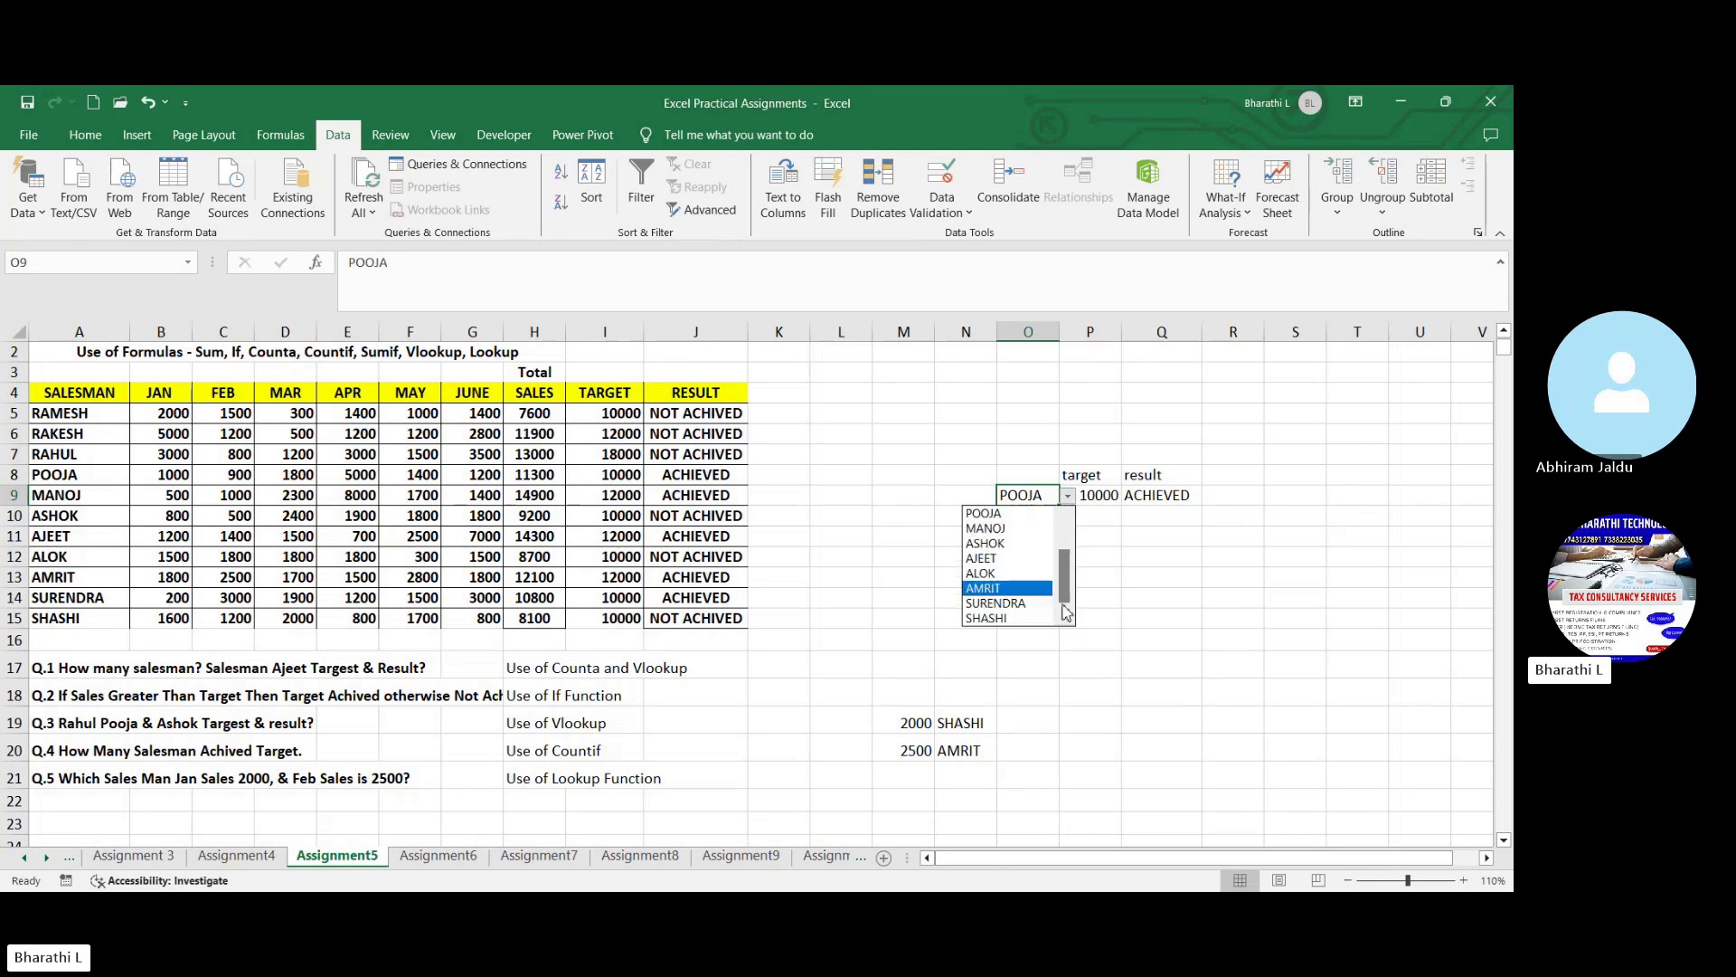
pyautogui.click(1064, 540)
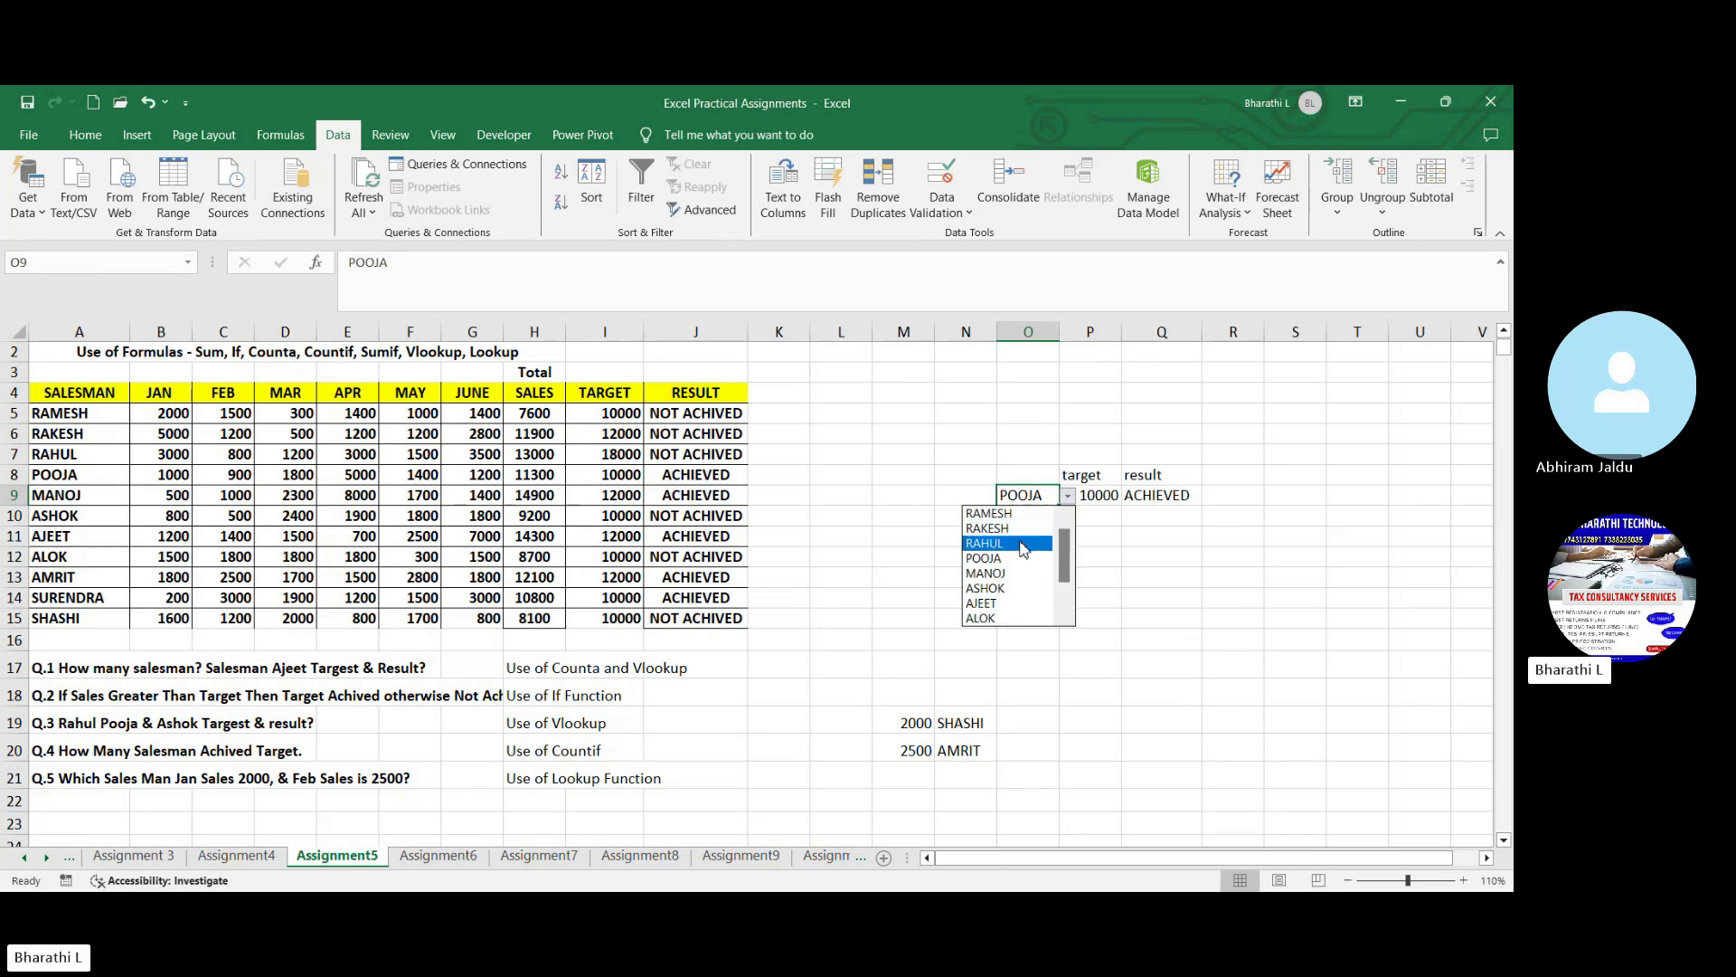
pyautogui.click(1021, 544)
pyautogui.click(1107, 493)
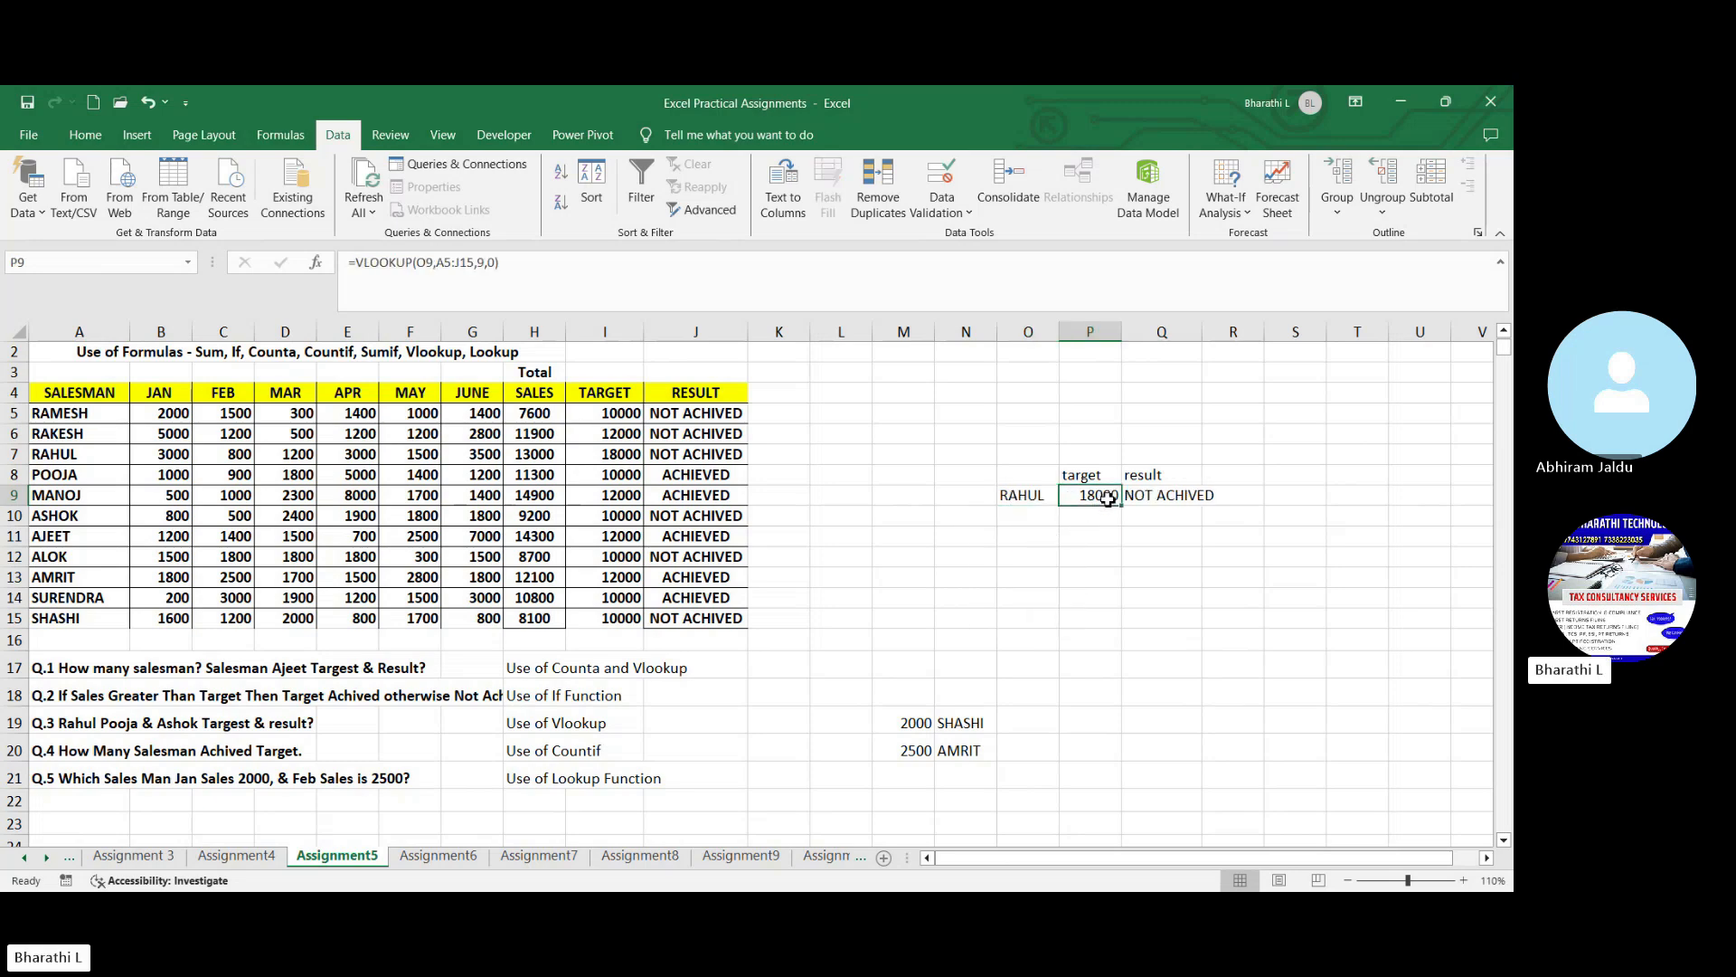
pyautogui.click(1158, 496)
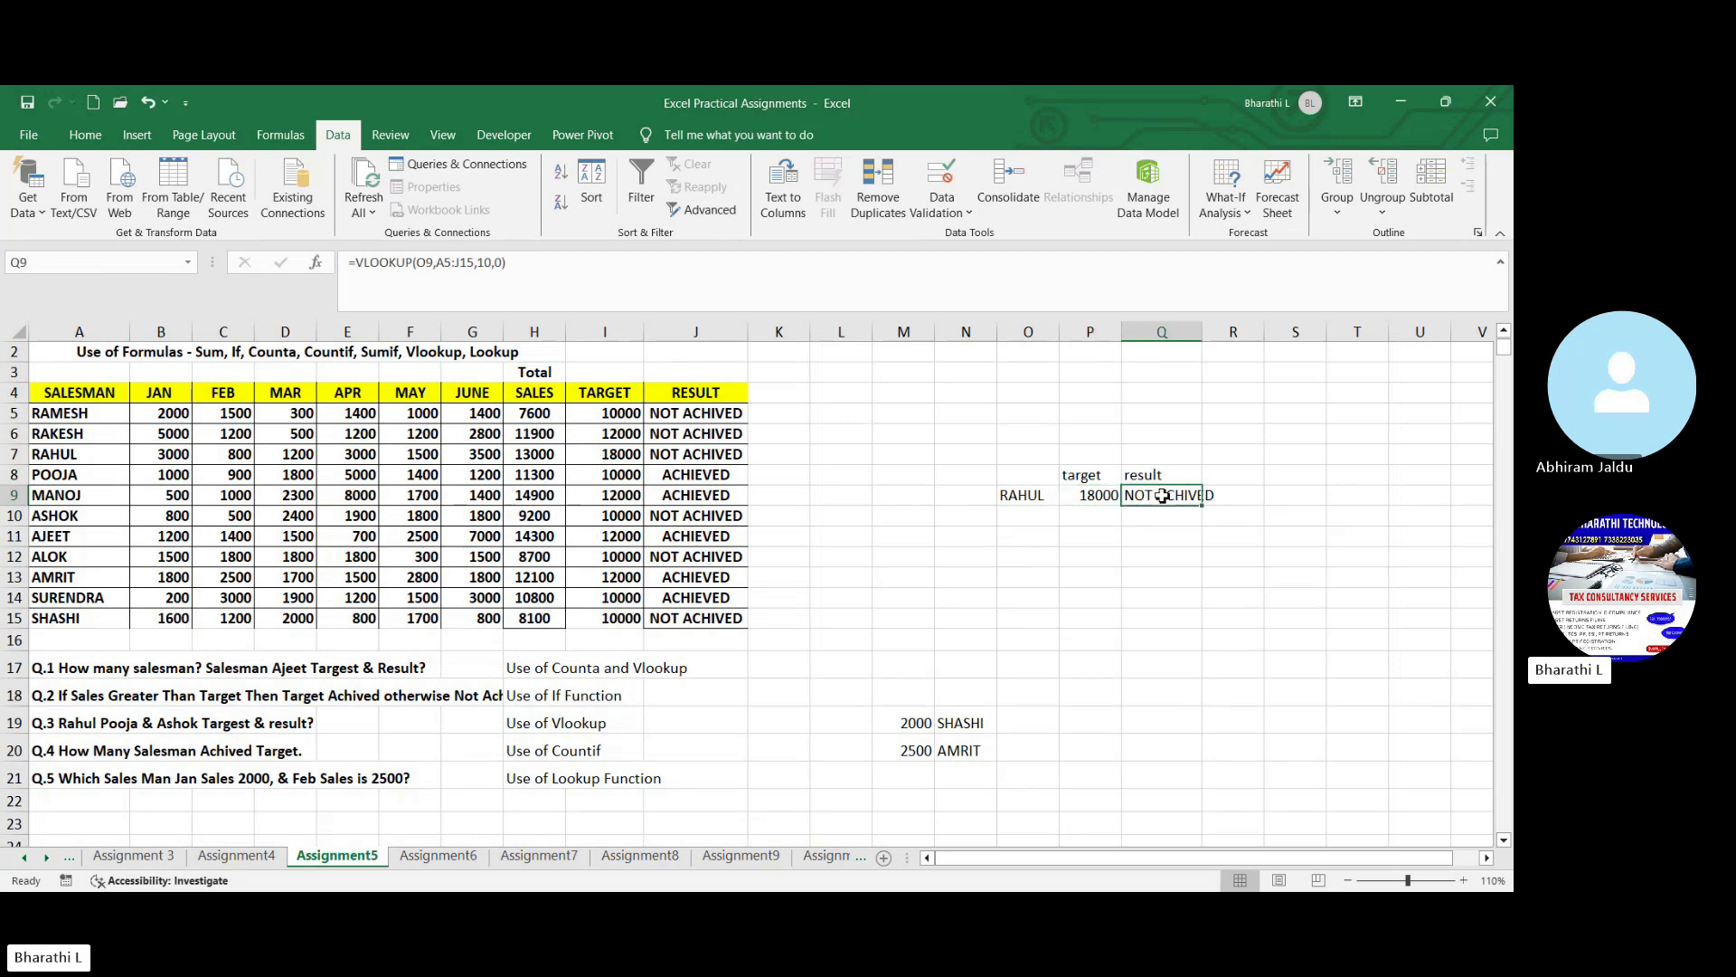
# - Choose the salesman from row 10 in O9's validation list and check the looked-up target in P9
pyautogui.click(1036, 500)
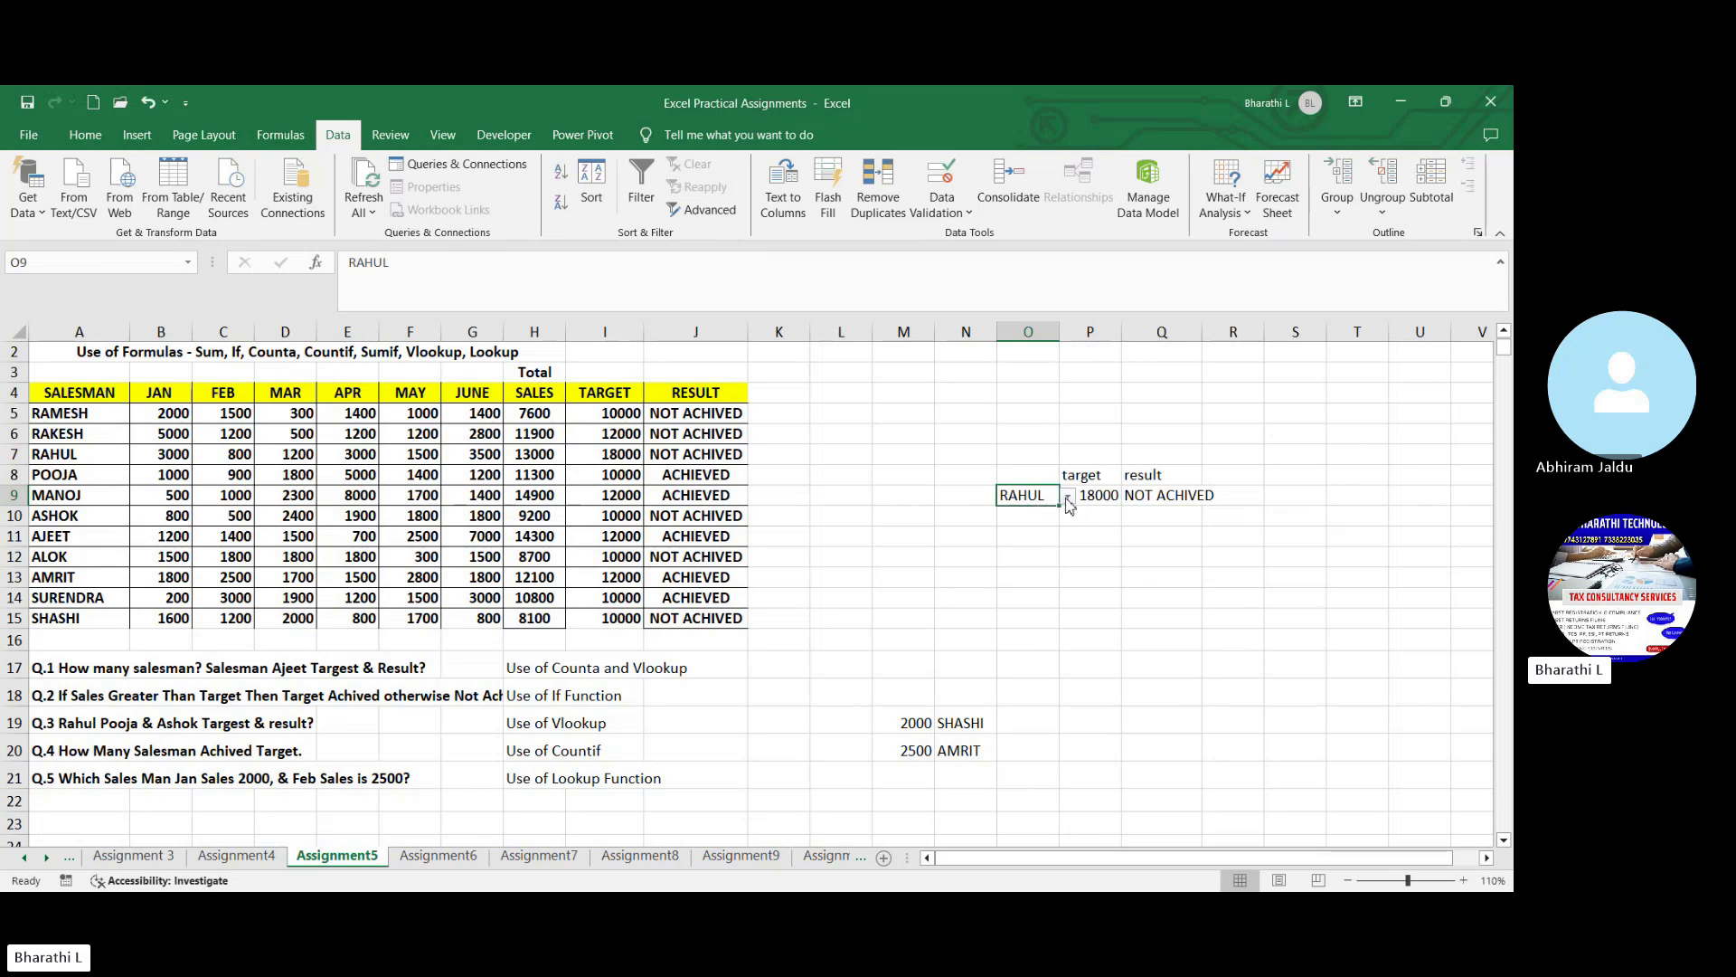
pyautogui.click(1067, 498)
pyautogui.moveTo(1064, 561); pyautogui.dragTo(1063, 552)
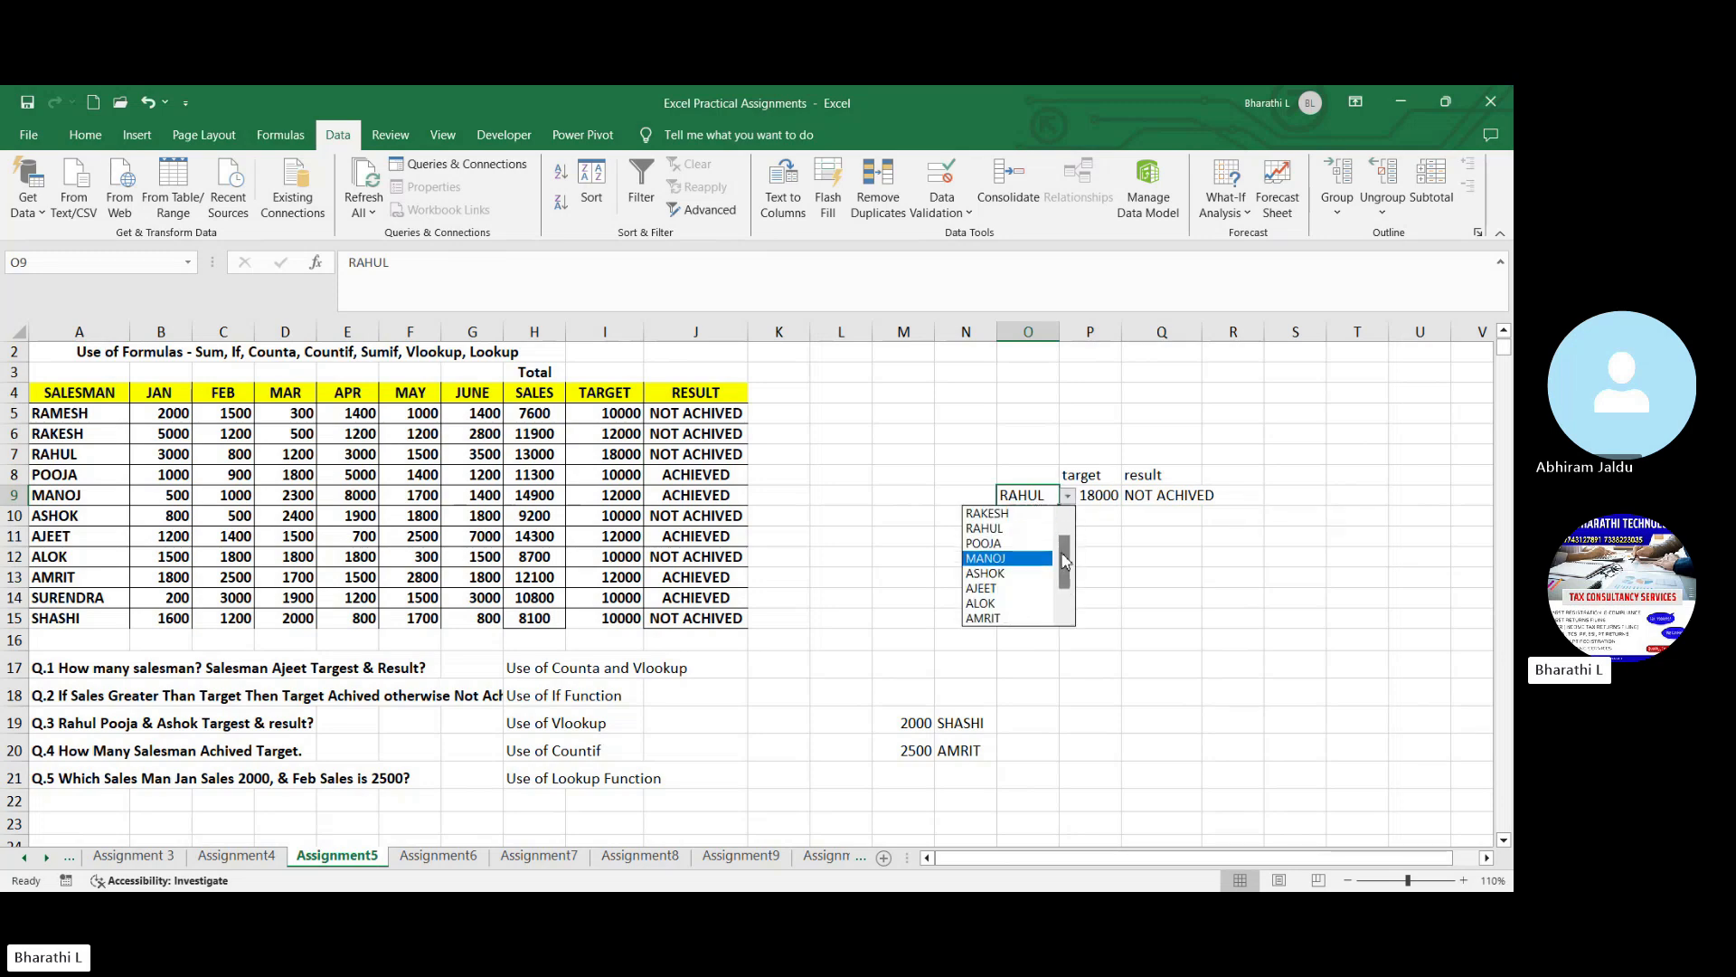
pyautogui.click(1022, 573)
pyautogui.click(1096, 500)
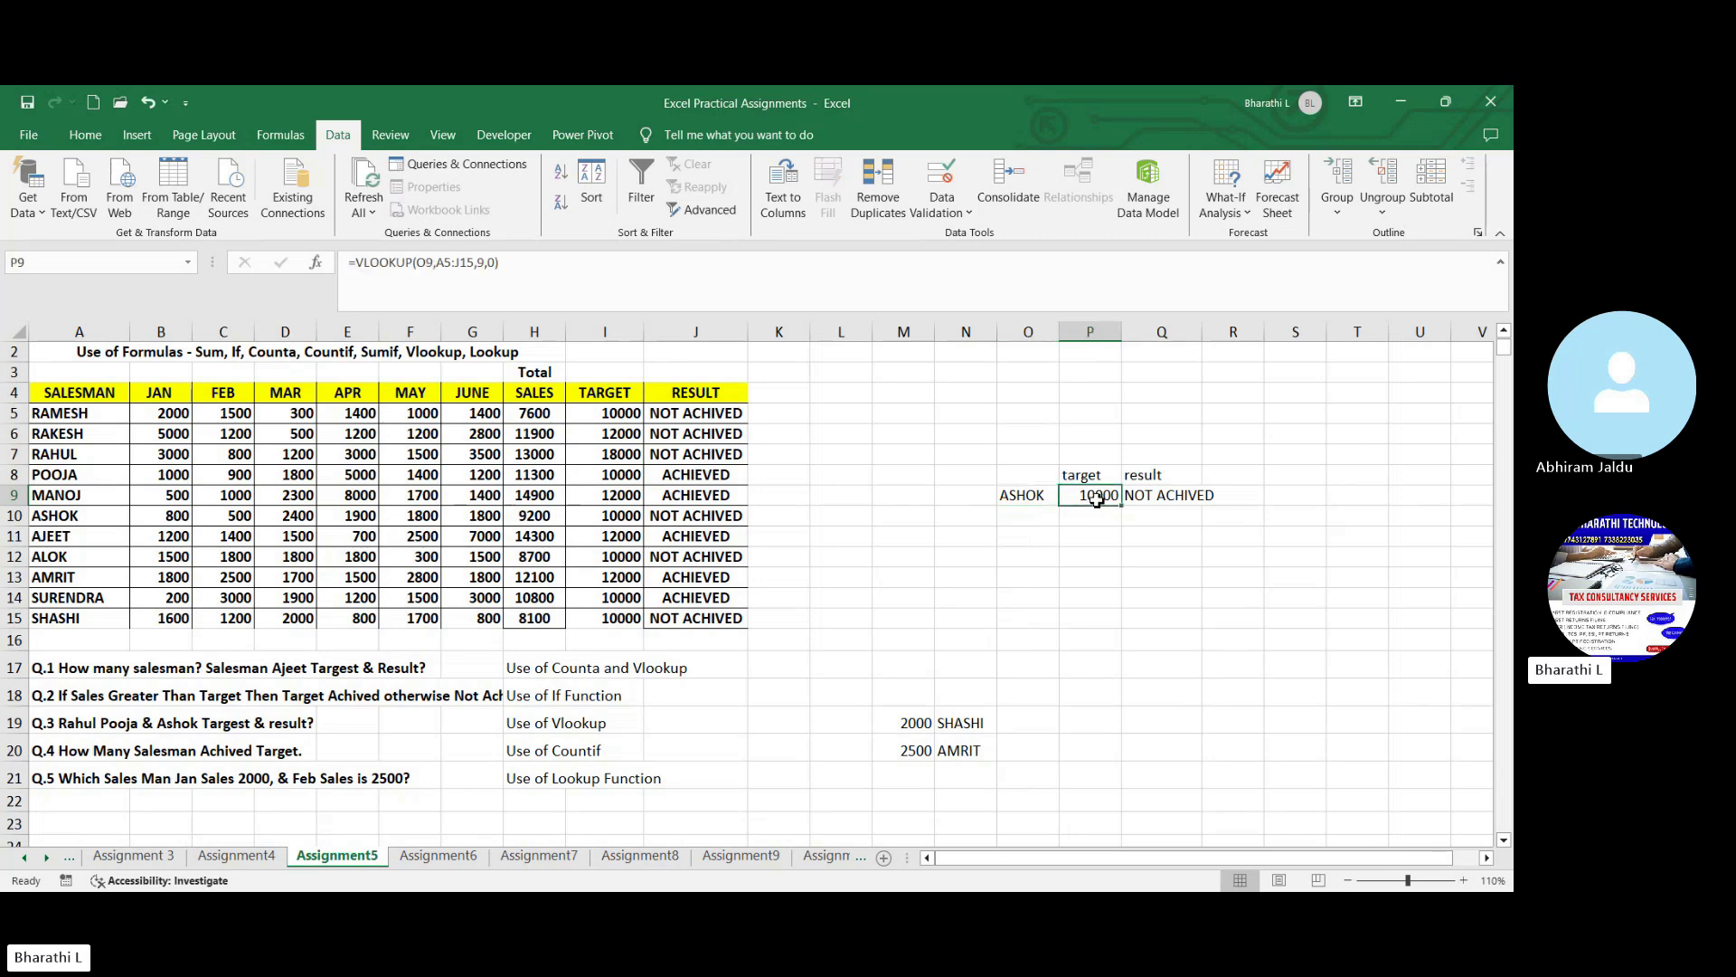
# - Leave the lookup cells and open the Assignment6 worksheet
pyautogui.click(1168, 574)
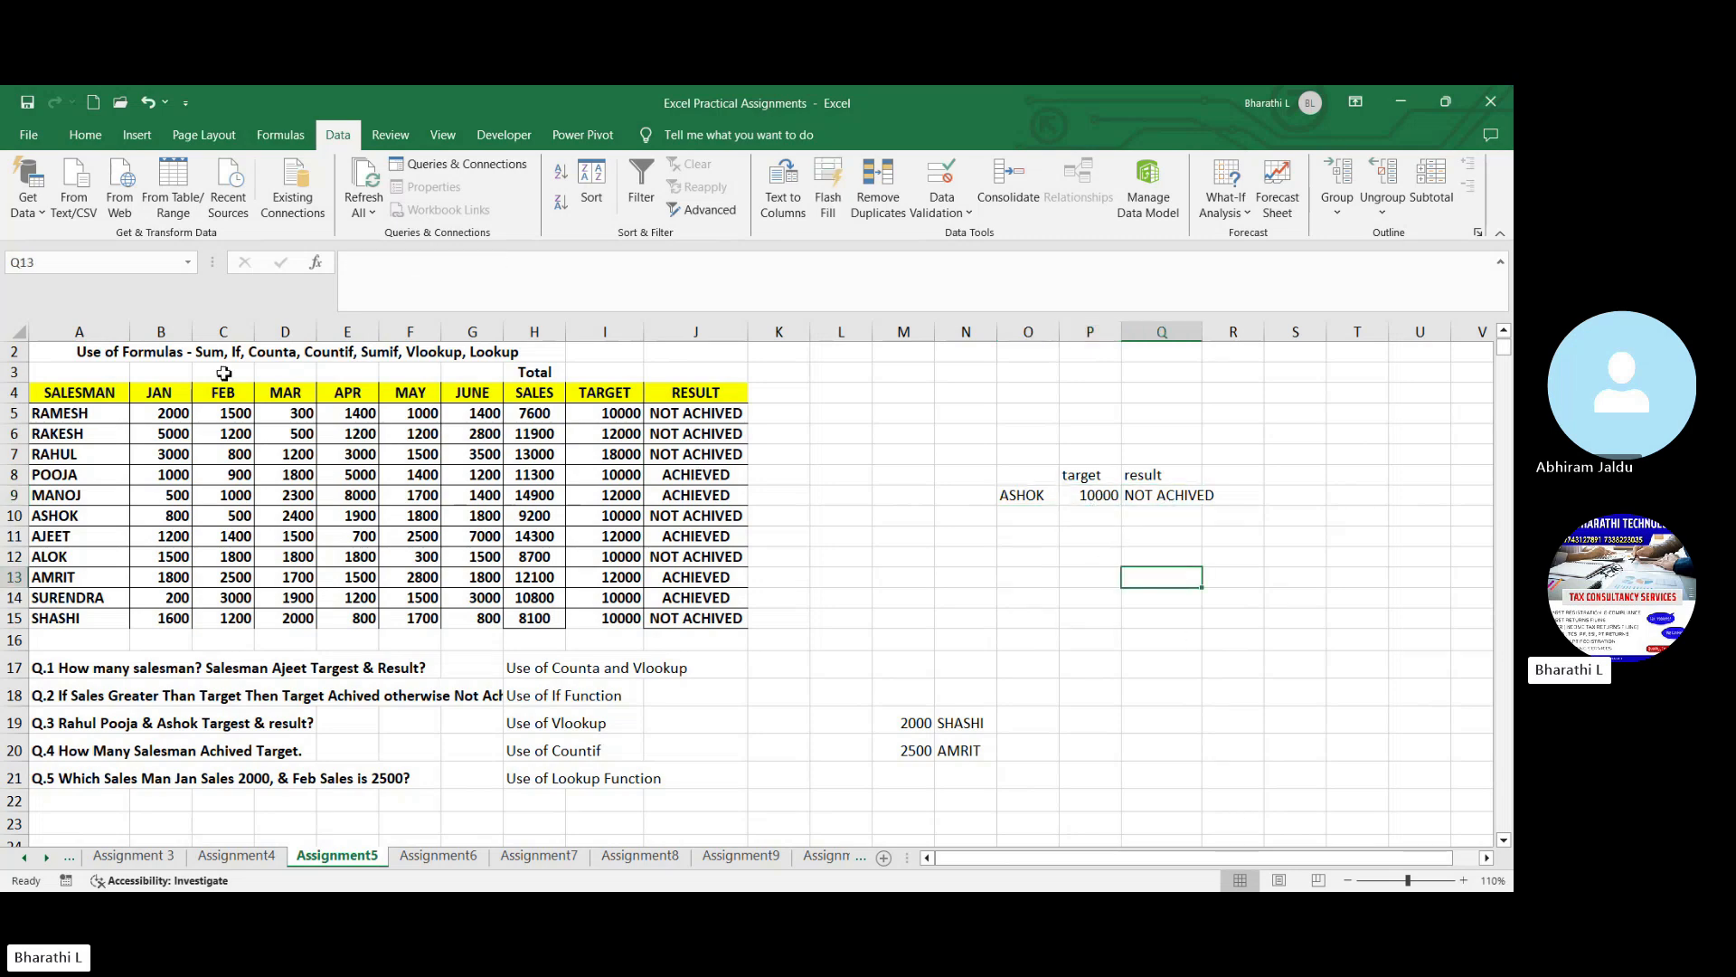
pyautogui.click(861, 700)
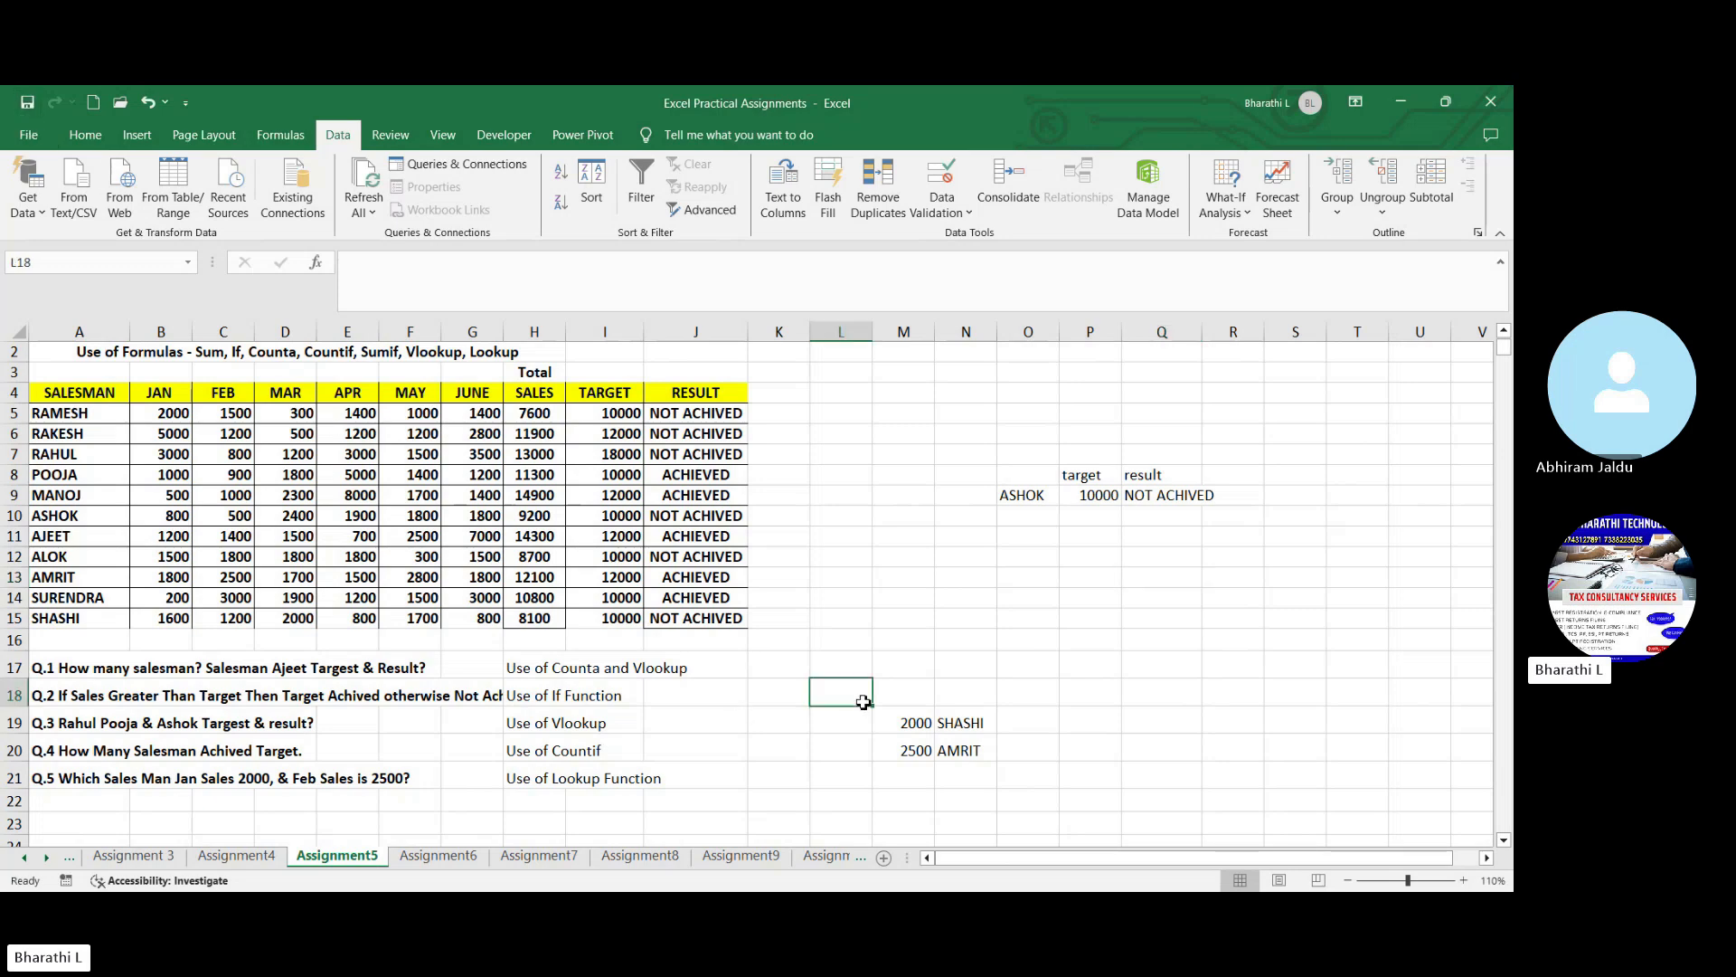
pyautogui.click(466, 857)
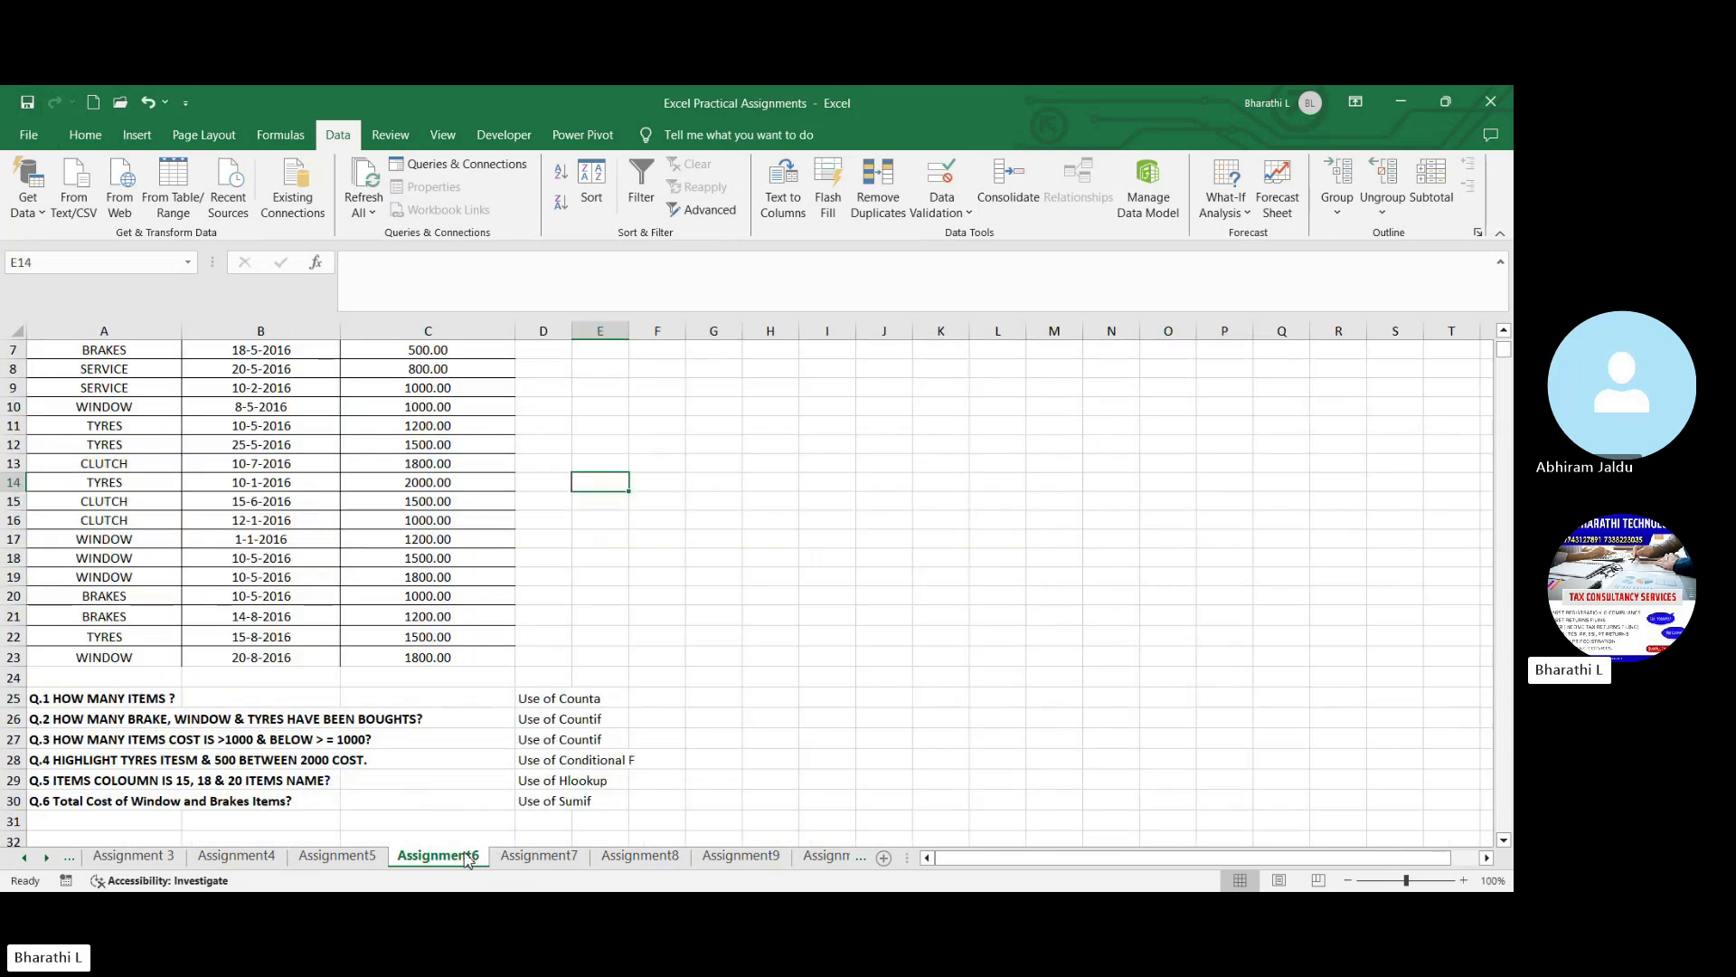